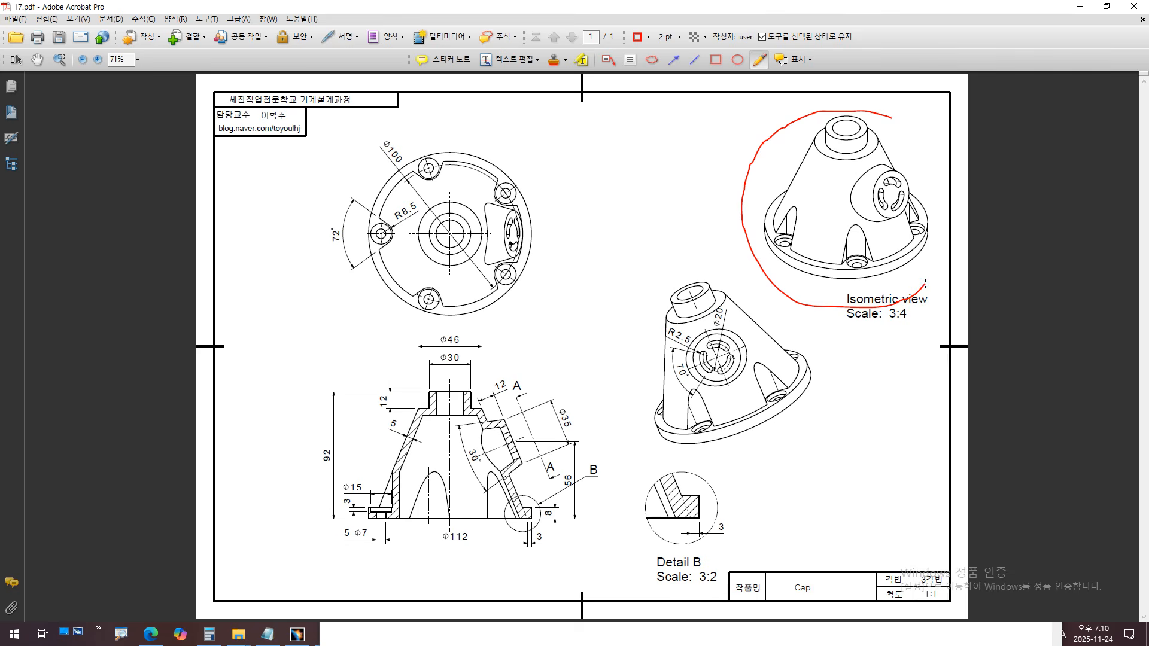
- Undo the red freehand outline around the isometric view
key("ctrl+z")
scroll(929, 163, "up", 2, "ctrl")
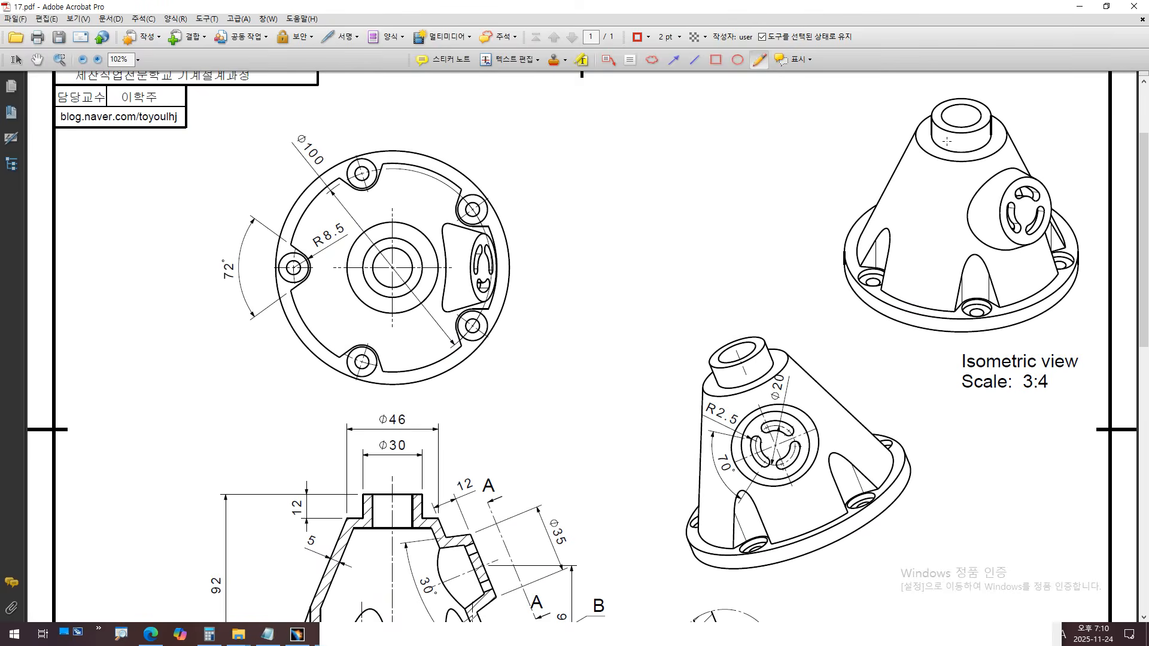
scroll(1023, 112, "up", 1, "ctrl")
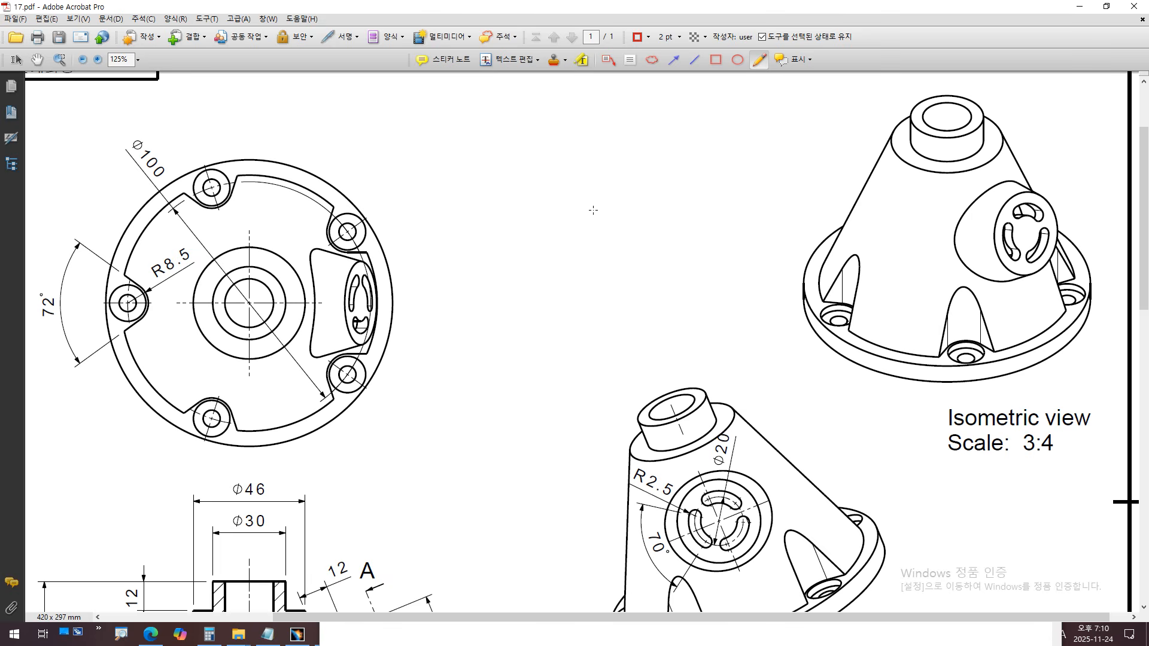
- Handwrite a circled 2 beside the isometric view and mark its leftmost bolt pocket with short red strokes
mouse_move(606, 141)
left_mouse_down()
mouse_move(625, 144)
mouse_move(604, 158)
mouse_move(649, 157)
mouse_move(587, 150)
mouse_move(652, 123)
mouse_move(648, 173)
left_mouse_up()
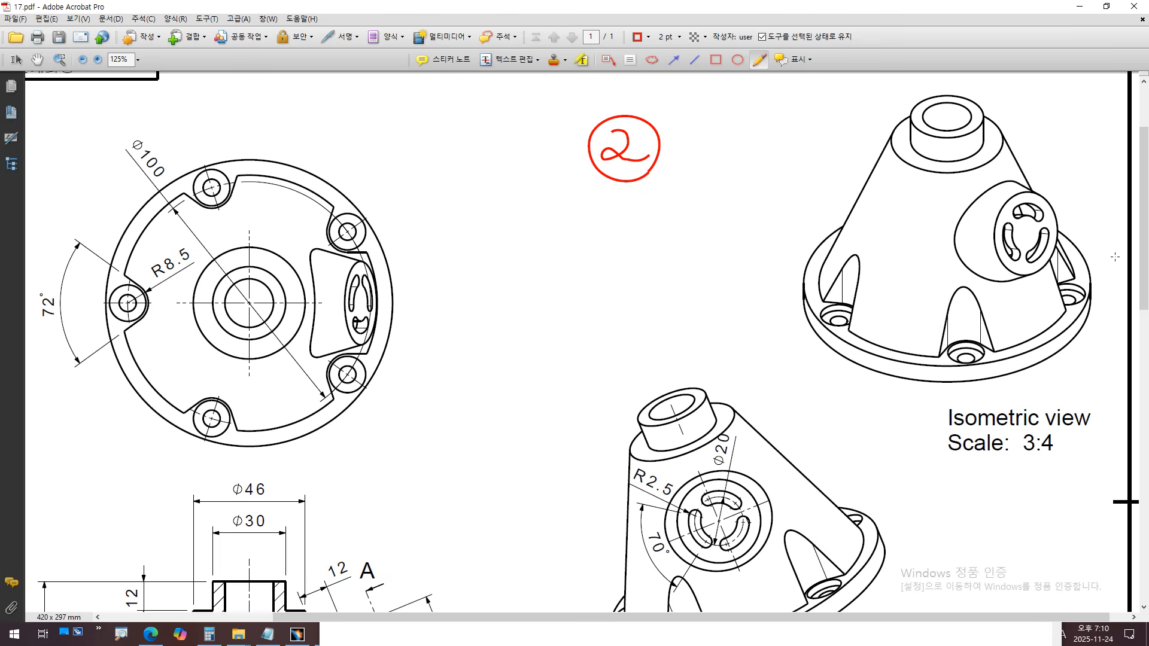
scroll(1115, 256, "up", 1, "ctrl")
left_click_drag(771, 303, 799, 342)
mouse_move(771, 304)
left_mouse_down()
mouse_move(795, 314)
mouse_move(806, 292)
left_mouse_up()
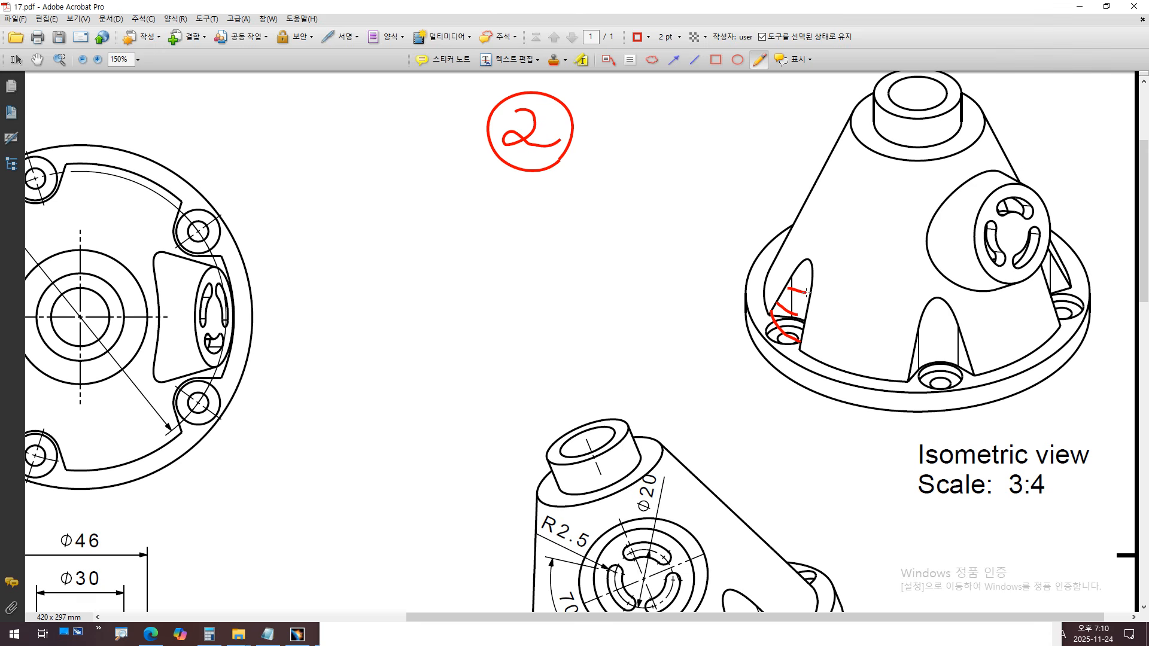
- Trace the curved slots on the isometric view's side boss, and undo all handwritten marks
key("ctrl+z")
key("ctrl+z")
key("ctrl+z")
key("ctrl+z")
mouse_move(1010, 206)
left_mouse_down()
mouse_move(1030, 201)
mouse_move(985, 241)
left_mouse_up()
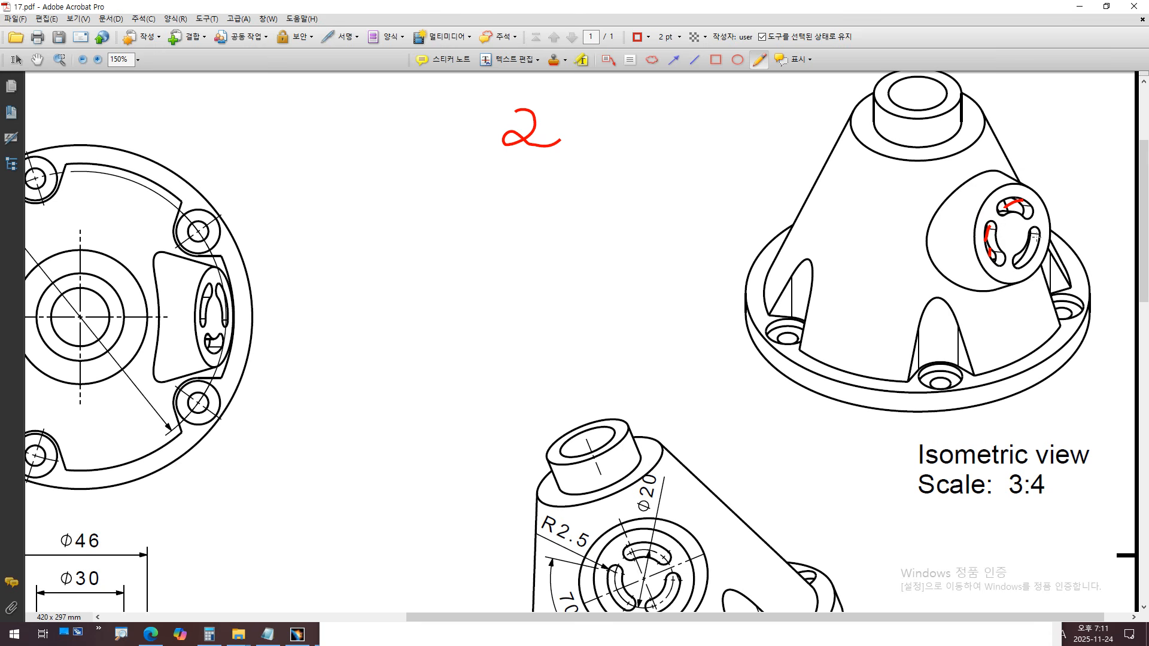
key("ctrl+z")
key("ctrl+z")
key("ctrl+z")
- Outline the side boss and its round end face on the isometric view in red freehand
mouse_move(1037, 192)
left_mouse_down()
mouse_move(996, 174)
mouse_move(942, 198)
mouse_move(923, 261)
mouse_move(988, 287)
mouse_move(1048, 240)
mouse_move(1011, 183)
mouse_move(974, 214)
mouse_move(986, 266)
left_mouse_up()
scroll(984, 221, "up", 1)
mouse_move(943, 105)
left_mouse_down()
mouse_move(908, 101)
mouse_move(877, 136)
mouse_move(748, 335)
mouse_move(990, 429)
mouse_move(1092, 305)
mouse_move(953, 108)
left_mouse_up()
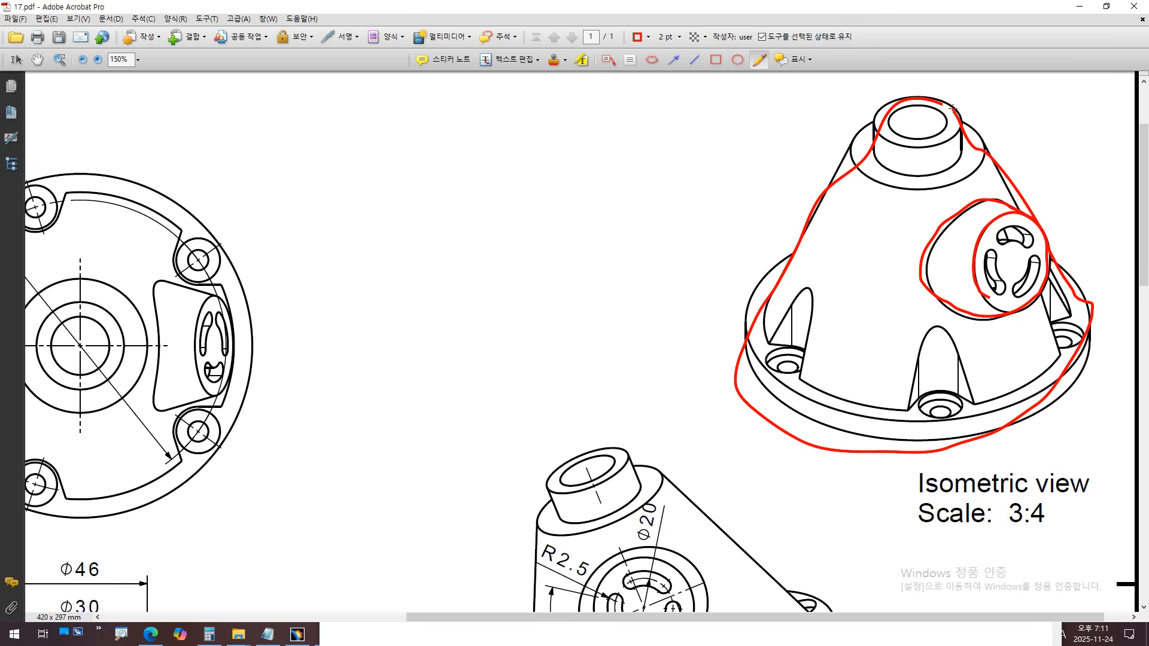
key("ctrl+z")
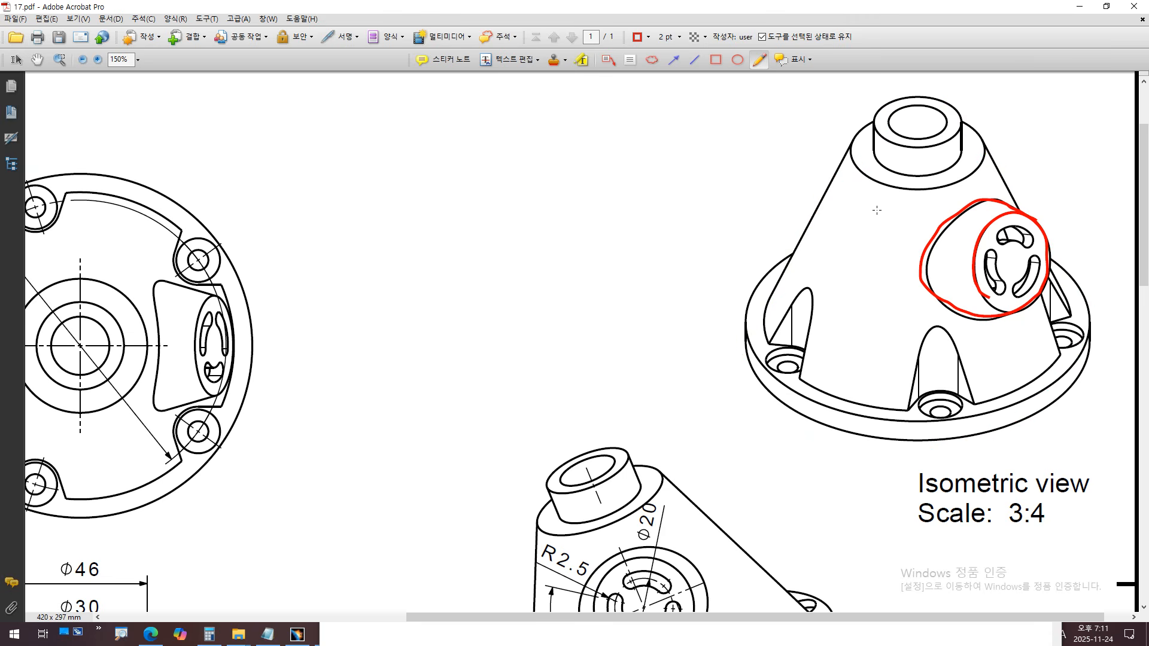
- Draw leader lines from the side boss and the cone body on the isometric view, and handwrite "shaft" at the boss's leader
mouse_move(972, 227)
left_mouse_down()
mouse_move(991, 187)
mouse_move(1042, 161)
left_mouse_up()
left_click_drag(844, 199, 779, 160)
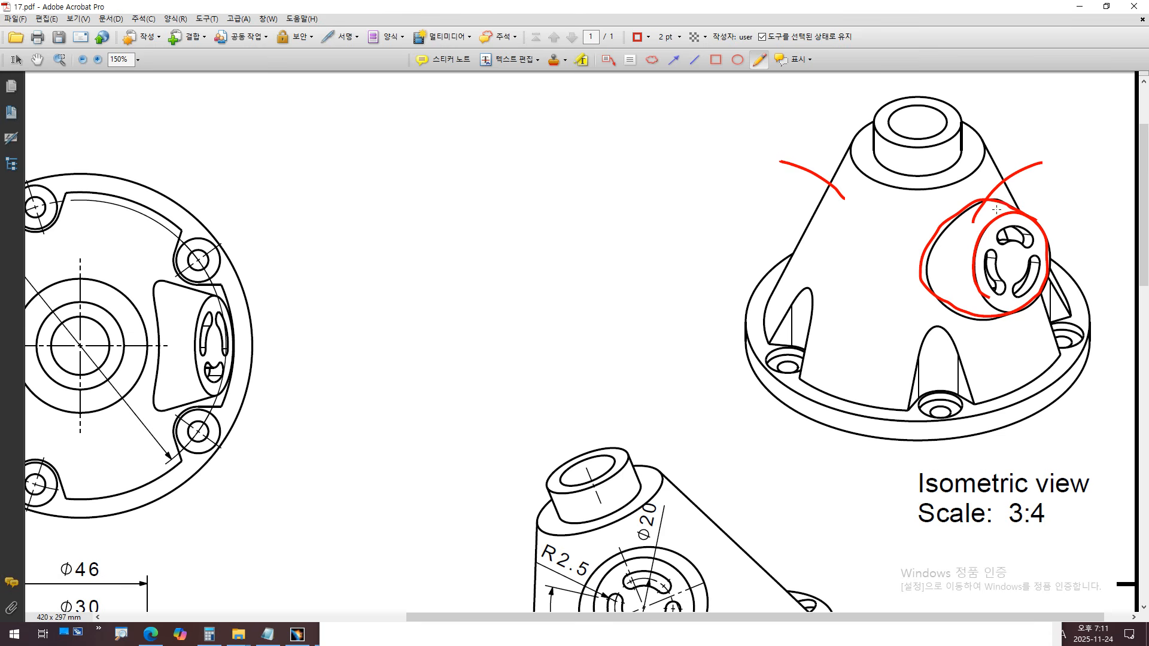
mouse_move(915, 223)
left_mouse_down()
mouse_move(916, 317)
mouse_move(1063, 245)
mouse_move(955, 211)
left_mouse_up()
key("ctrl+z")
mouse_move(1060, 146)
left_mouse_down()
mouse_move(1049, 163)
mouse_move(1089, 172)
mouse_move(1114, 152)
left_mouse_up()
- Trace the side boss's outer face in the section view and mark the angle between that face and its sloped upper wall
scroll(670, 347, "down", 2)
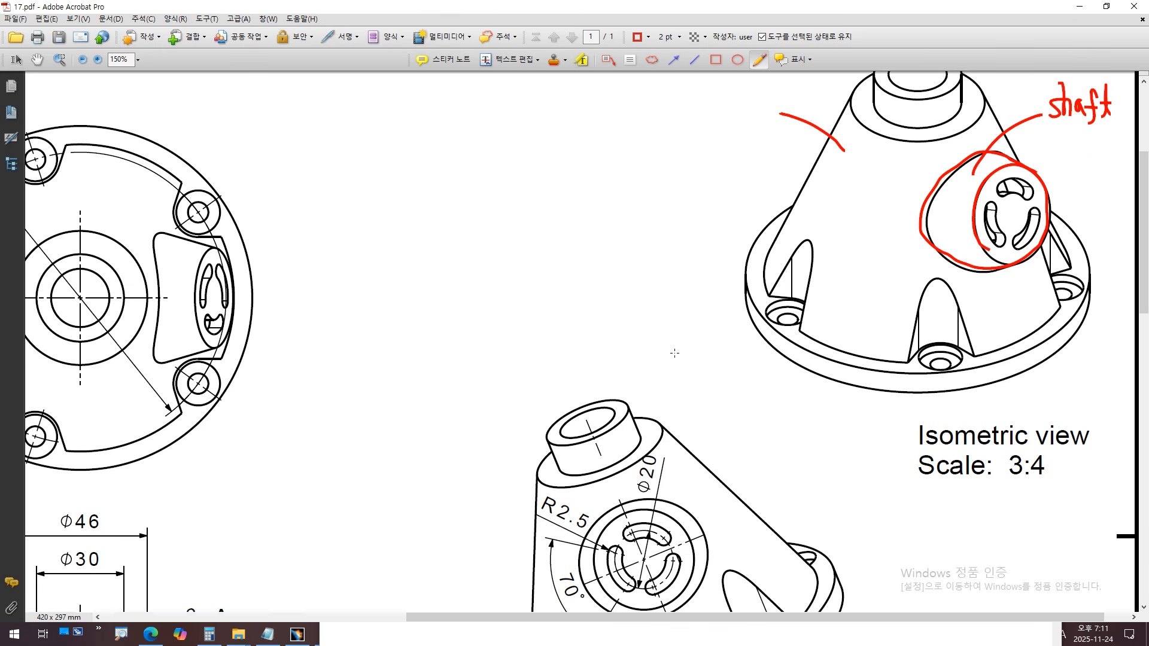
scroll(772, 347, "down", 3, "ctrl")
scroll(529, 518, "down", 2)
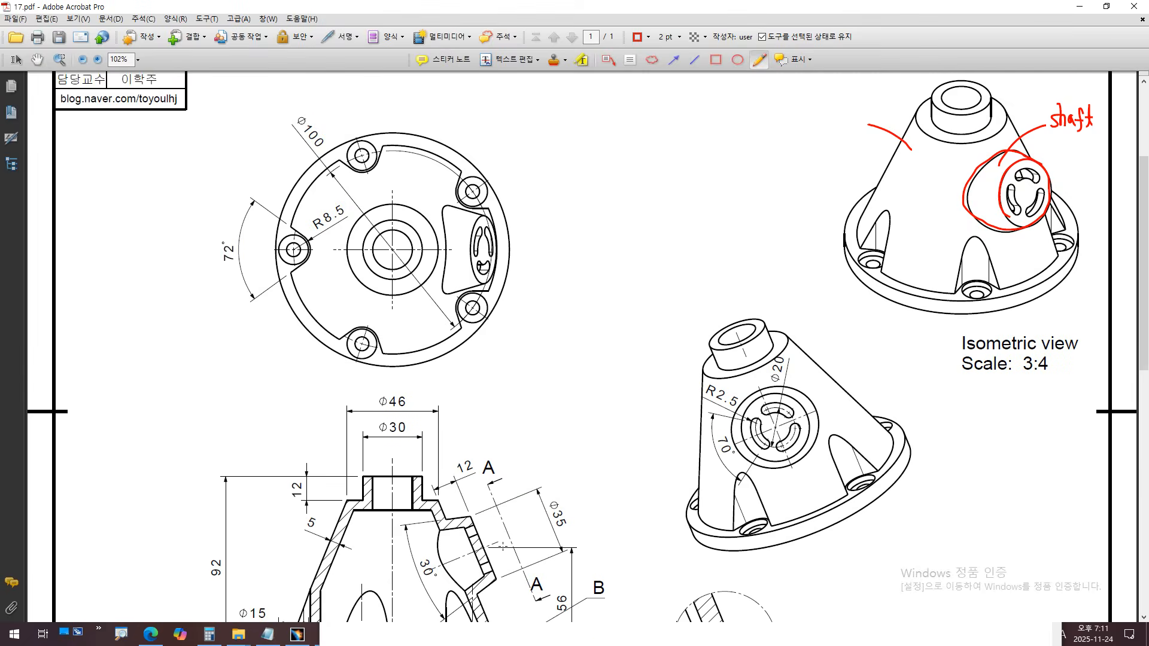
scroll(430, 599, "up", 4, "ctrl")
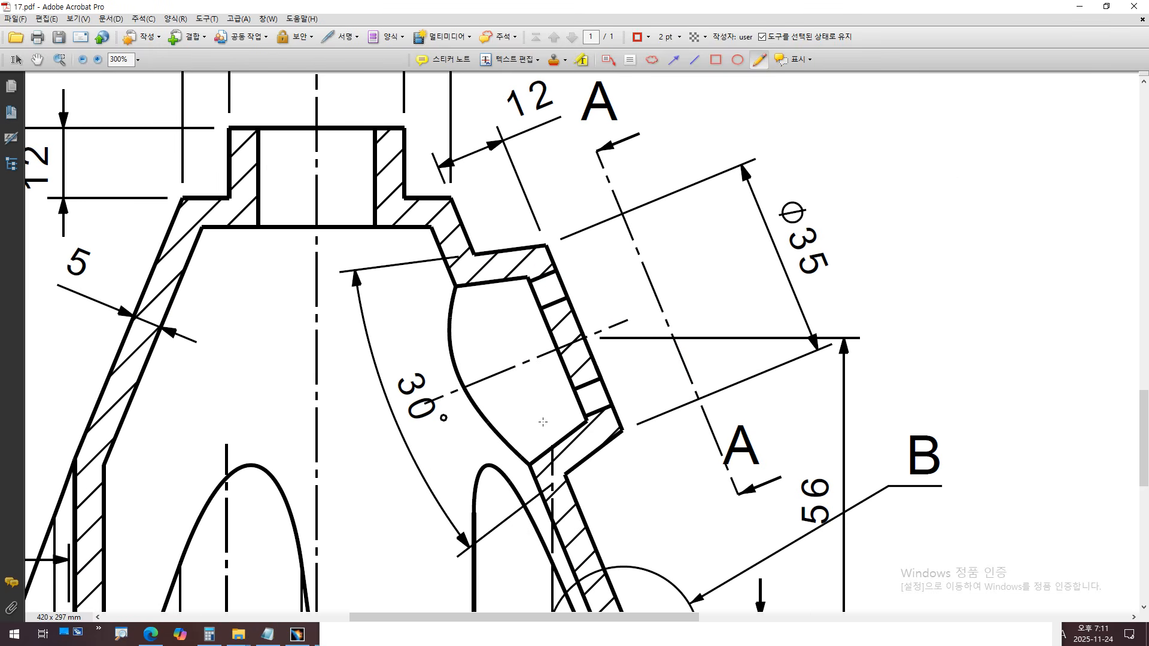
left_click_drag(545, 245, 621, 429)
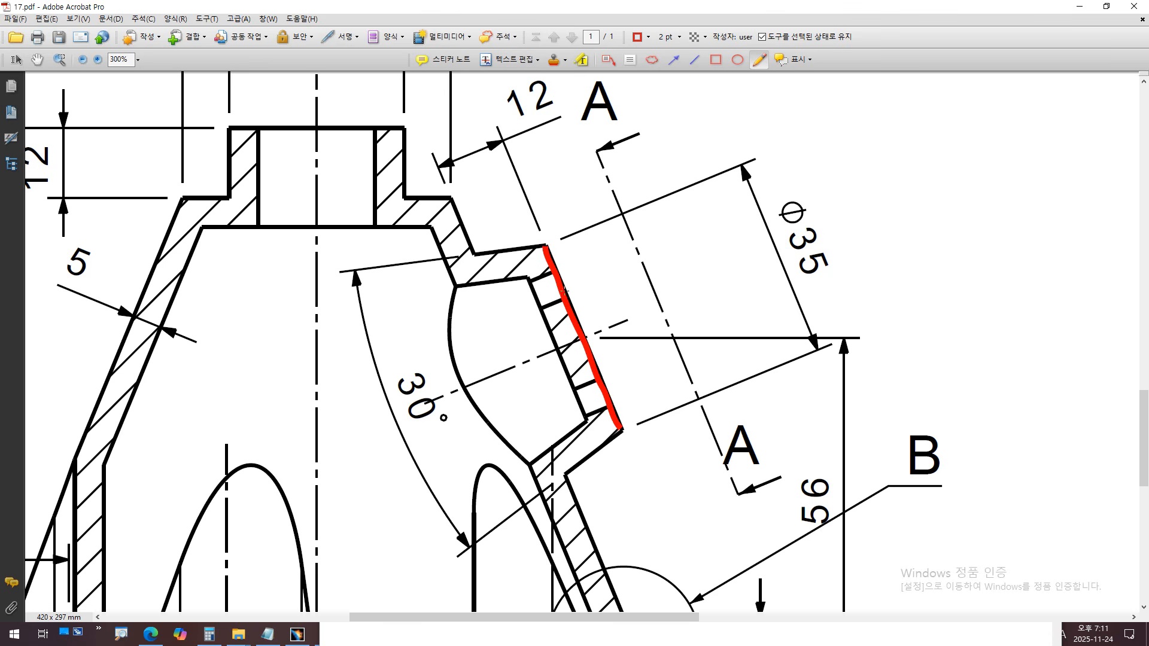
left_click_drag(545, 250, 472, 275)
left_click_drag(532, 255, 546, 262)
scroll(531, 332, "up", 2, "ctrl")
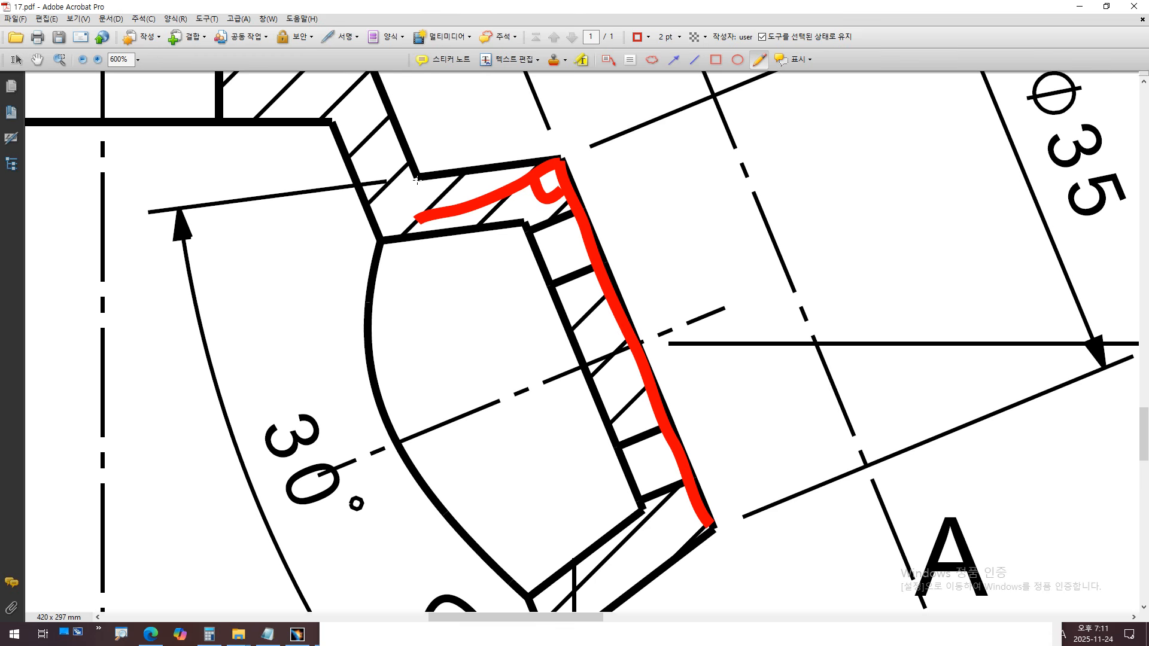
left_click_drag(415, 175, 425, 208)
mouse_move(559, 157)
left_mouse_down()
mouse_move(577, 150)
mouse_move(359, 174)
left_mouse_up()
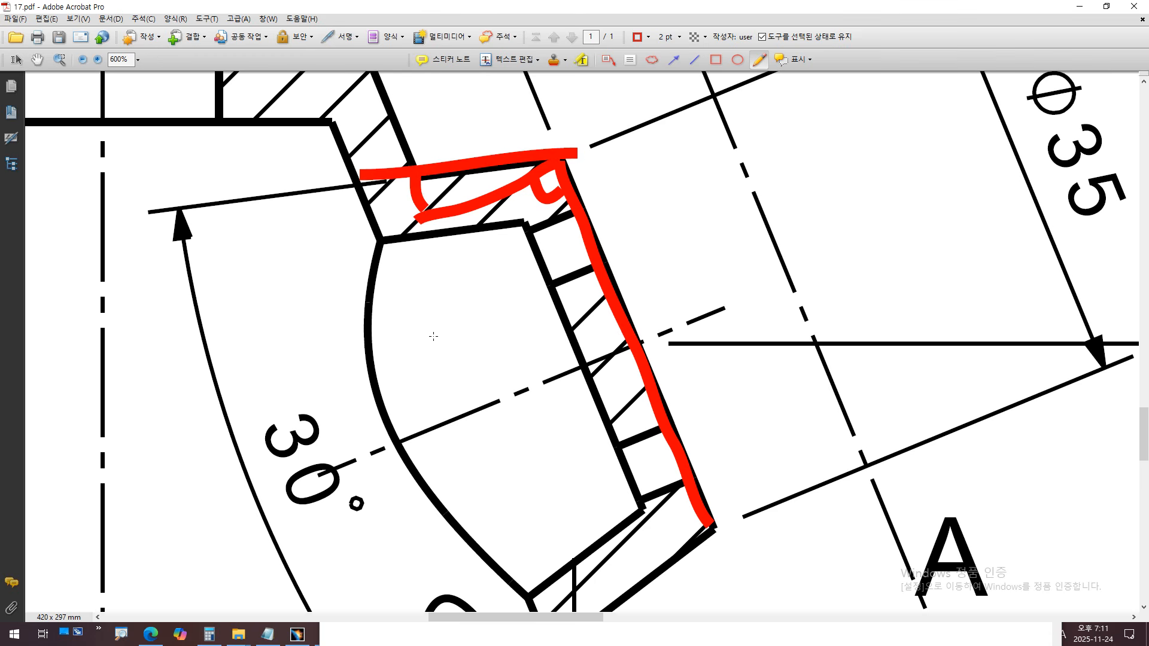
- Undo the red strokes on the side boss in the section view
scroll(434, 336, "down", 1, "ctrl")
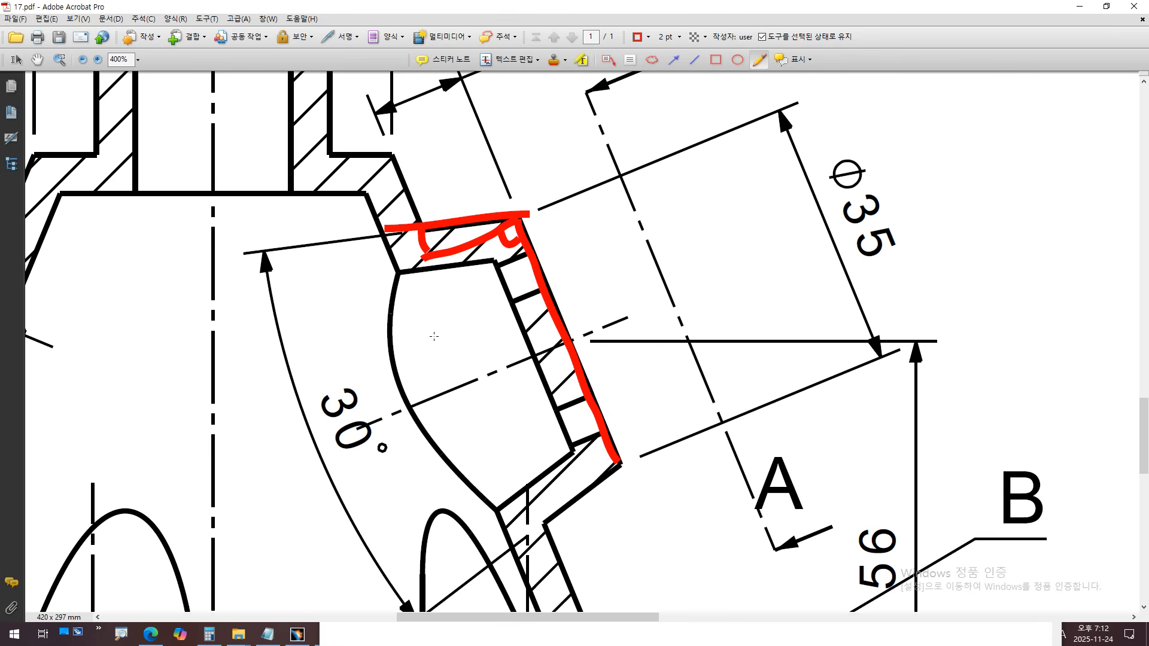
scroll(434, 336, "down", 2, "ctrl")
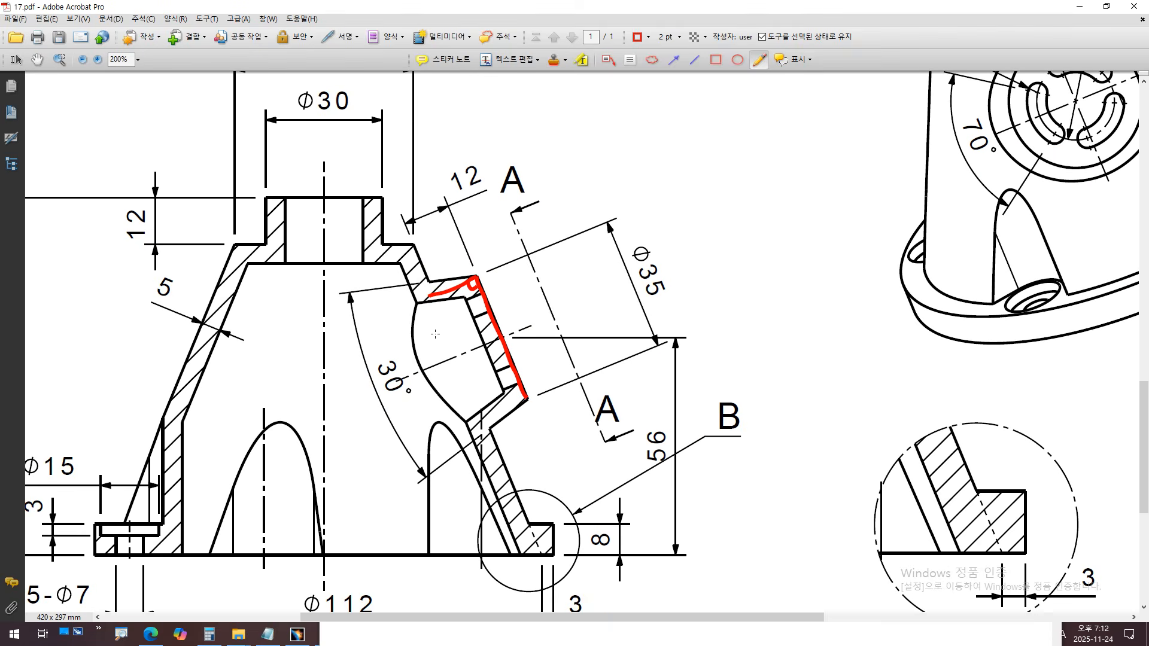
key("ctrl+z")
key("ctrl+z")
key("ctrl+z")
scroll(435, 333, "down", 2, "ctrl")
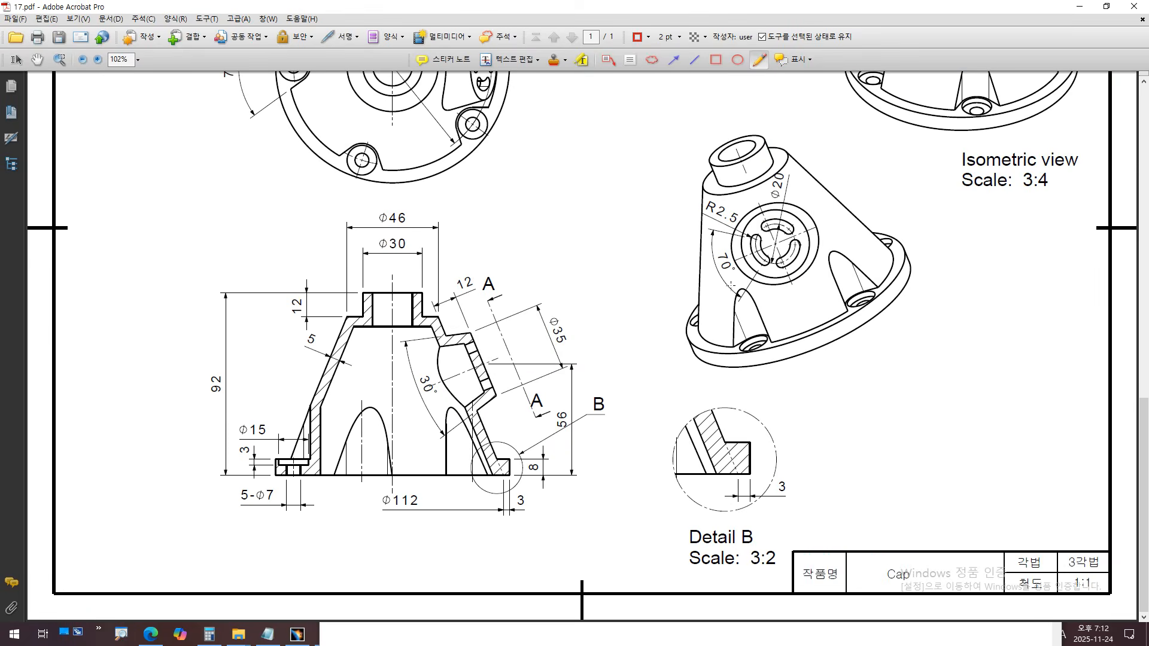
- Handwrite "shaft" at the cone body's leader line beside the isometric view
scroll(731, 276, "down", 3, "ctrl")
scroll(833, 174, "up", 4, "ctrl")
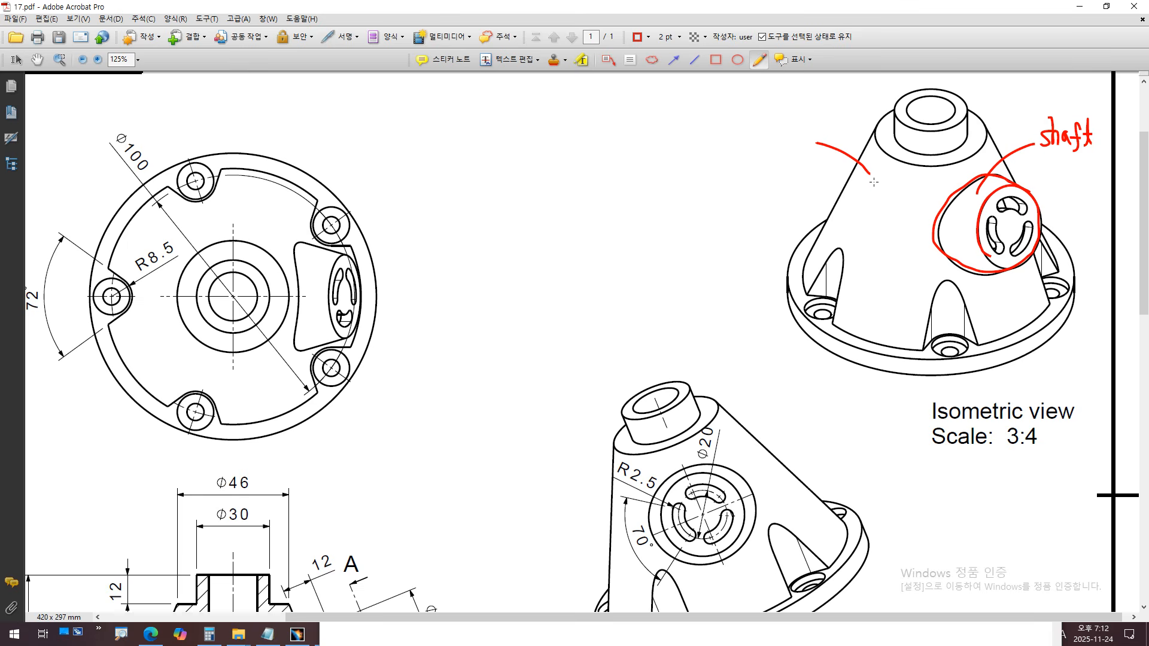
mouse_move(773, 119)
left_mouse_down()
mouse_move(757, 142)
mouse_move(772, 111)
mouse_move(787, 148)
mouse_move(800, 148)
mouse_move(806, 119)
mouse_move(800, 150)
left_mouse_up()
mouse_move(800, 133)
left_mouse_down()
mouse_move(819, 111)
mouse_move(826, 136)
mouse_move(828, 121)
left_mouse_up()
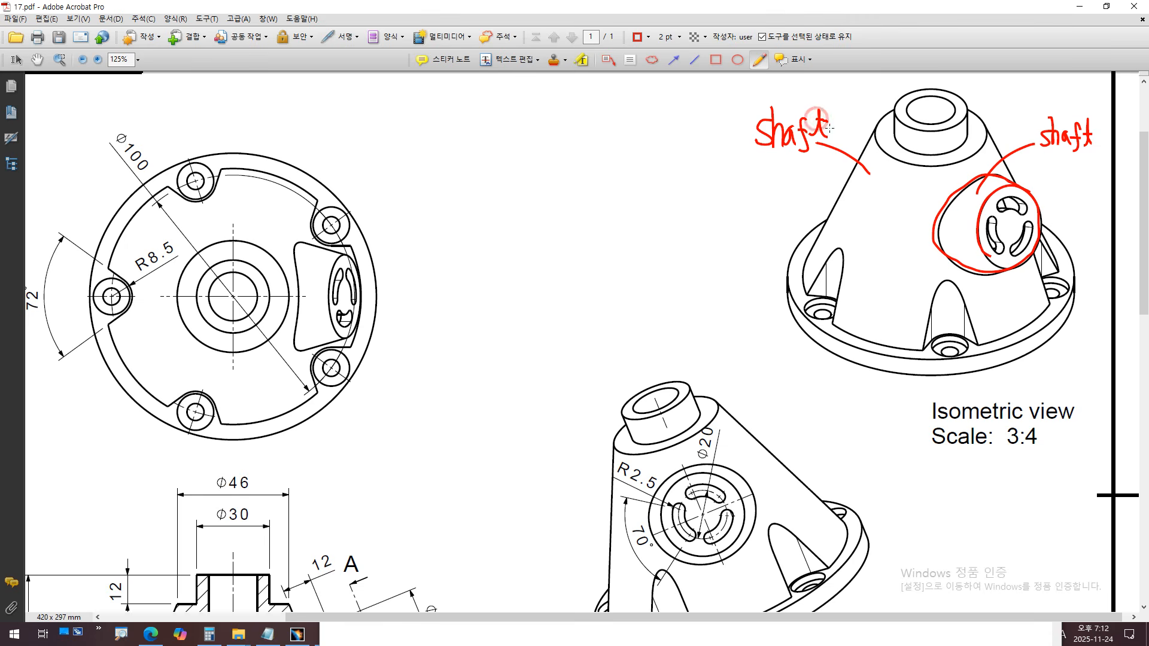
mouse_move(837, 109)
left_mouse_down()
mouse_move(814, 95)
mouse_move(746, 136)
mouse_move(841, 120)
mouse_move(837, 108)
left_mouse_up()
mouse_move(1095, 99)
left_mouse_down()
mouse_move(1059, 93)
mouse_move(1069, 173)
mouse_move(1096, 121)
left_mouse_up()
key("ctrl+z")
key("ctrl+z")
- Circle the side boss in the section view, undo the circle, and trace the boss's inclined centre axis
scroll(279, 591, "down", 5)
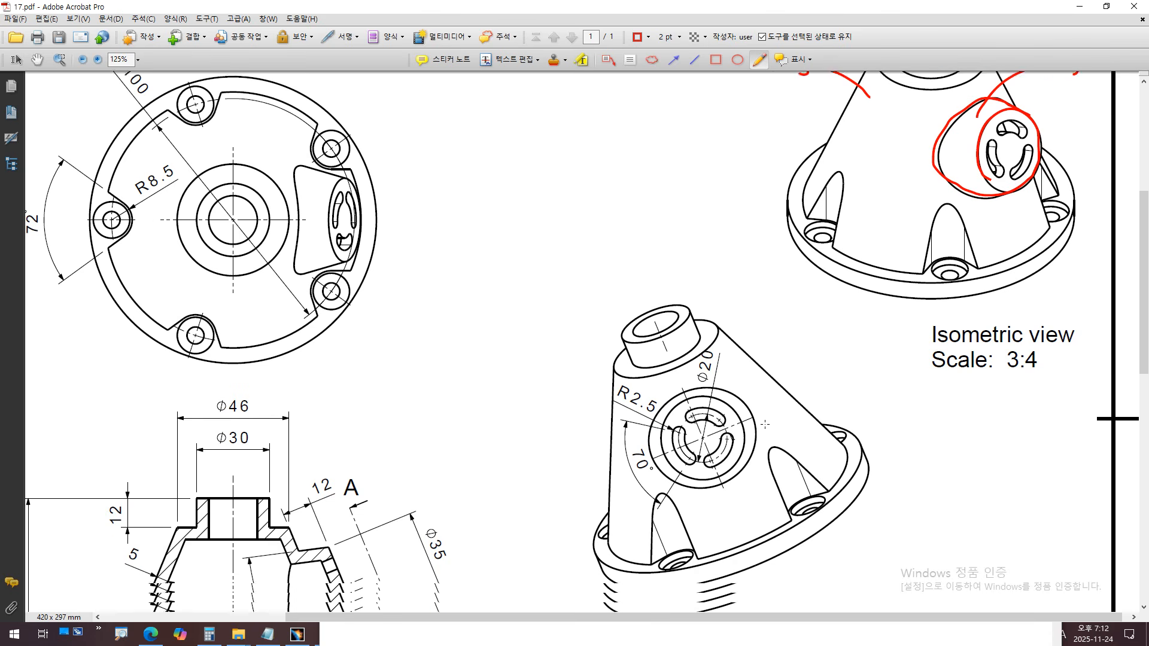
scroll(278, 591, "down", 4)
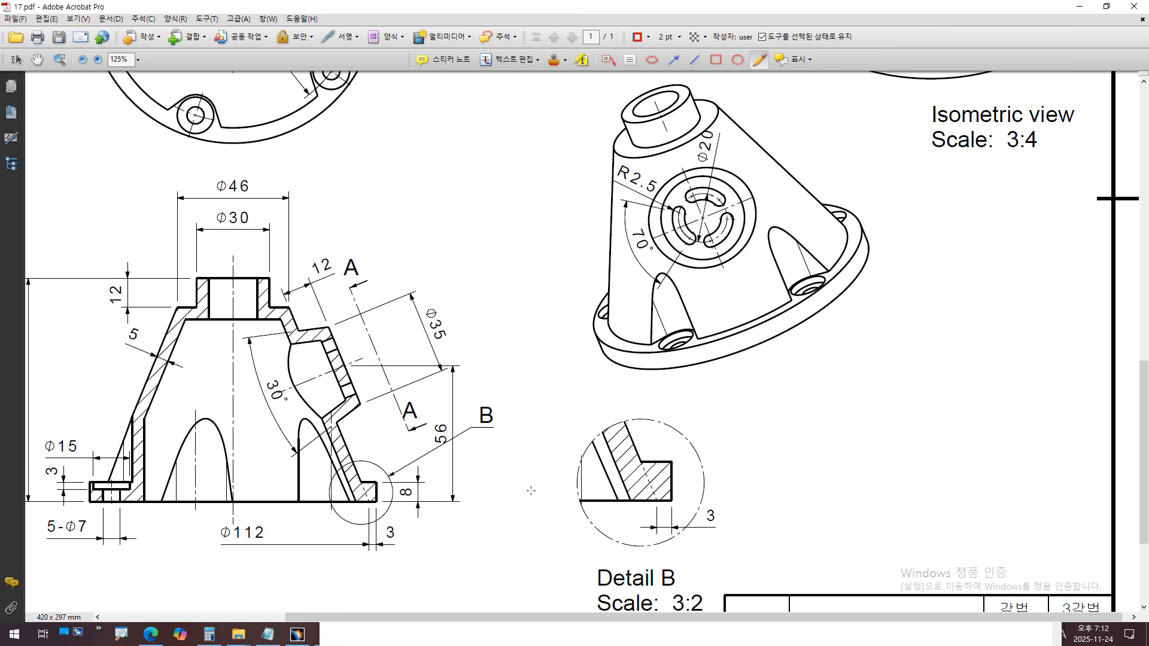
scroll(585, 460, "up", 2, "ctrl")
mouse_move(200, 257)
left_mouse_down()
mouse_move(117, 236)
mouse_move(112, 388)
mouse_move(237, 383)
mouse_move(217, 267)
left_mouse_up()
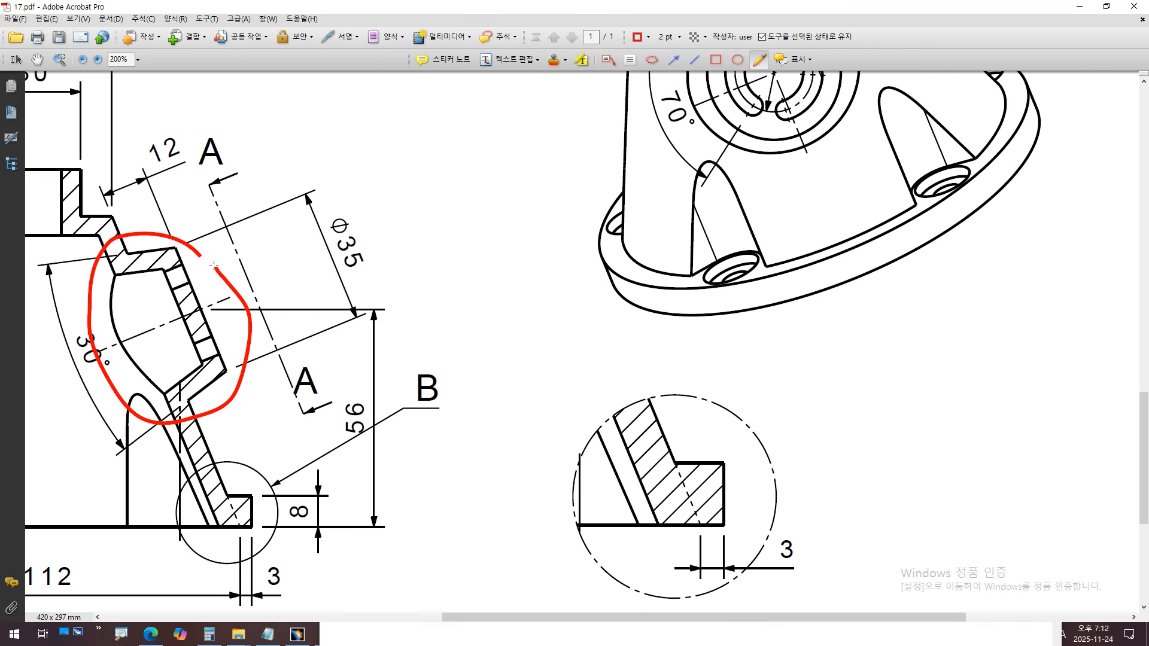
key("ctrl+z")
left_click_drag(99, 350, 238, 294)
- Trace the cone's vertical centre axis and circle the whole section view, undoing all of these strokes
scroll(681, 340, "down", 2, "ctrl")
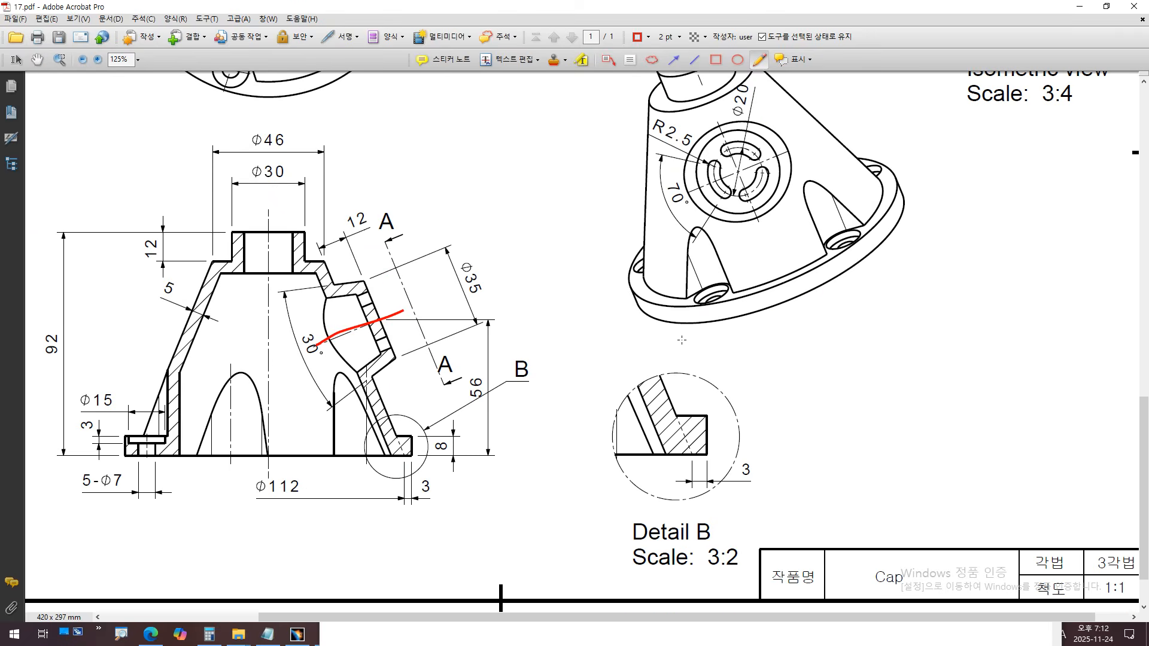
mouse_move(398, 284)
left_mouse_down()
mouse_move(338, 264)
mouse_move(150, 311)
mouse_move(377, 305)
mouse_move(288, 249)
left_mouse_up()
key("ctrl+z")
left_click_drag(269, 205, 268, 388)
key("ctrl+z")
key("ctrl+z")
mouse_move(422, 274)
left_mouse_down()
mouse_move(216, 223)
mouse_move(138, 377)
mouse_move(275, 477)
mouse_move(424, 302)
left_mouse_up()
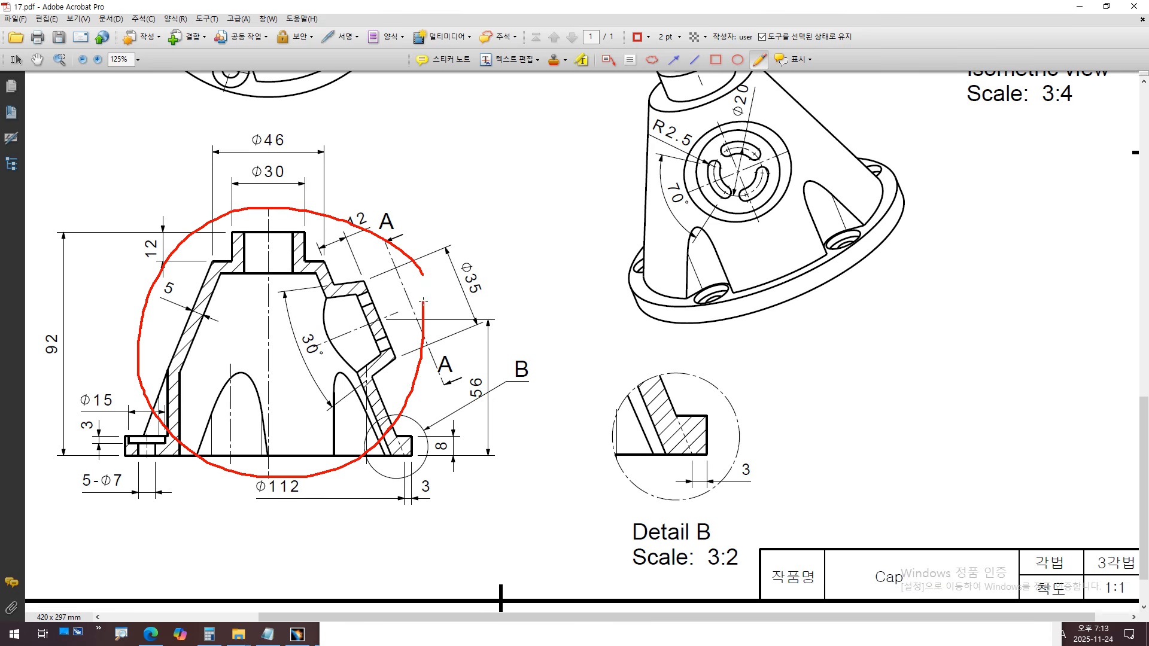
key("ctrl+z")
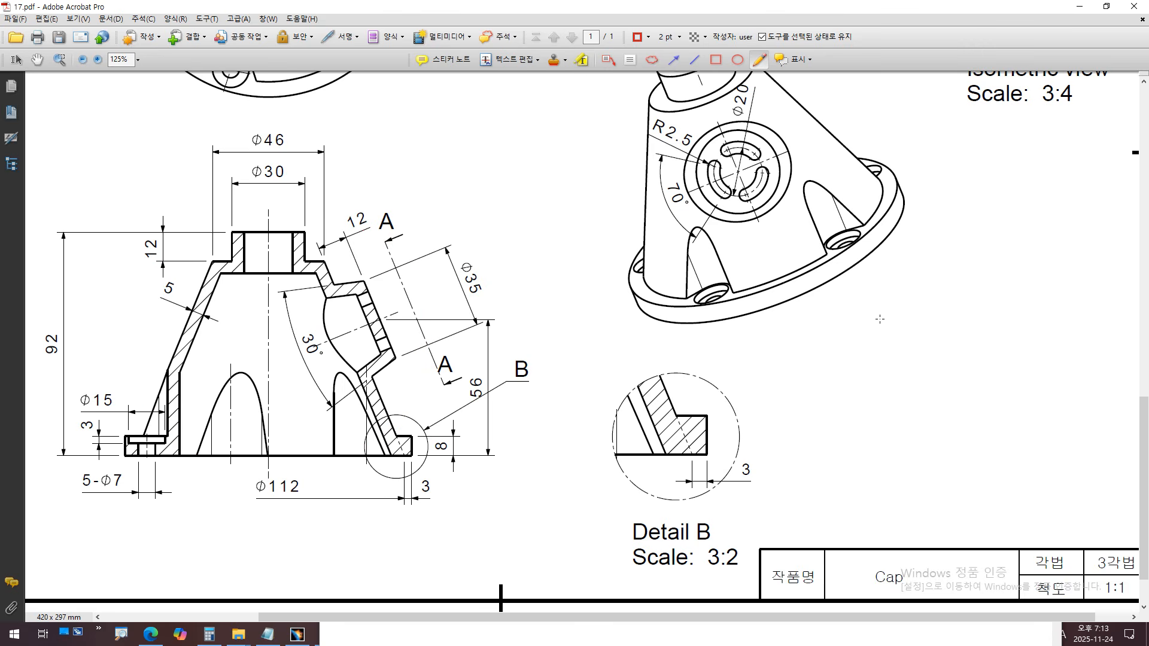
- Circle the handwritten "shaft" label of the cone body beside the isometric view
key("ctrl+0")
key("alt+Left")
mouse_move(914, 128)
left_mouse_down()
mouse_move(820, 109)
mouse_move(814, 177)
mouse_move(894, 194)
mouse_move(911, 133)
left_mouse_up()
key("ctrl+2")
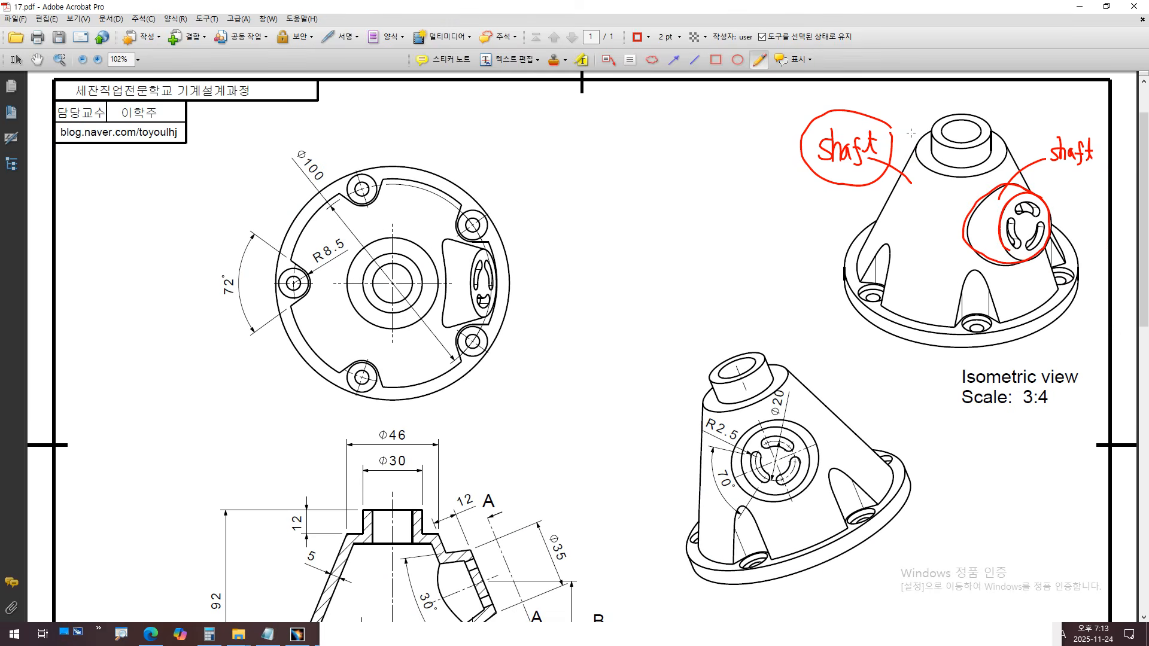
- Switch to Notepad and start a line below the heading "모델링 분석" with the words "축방향으로 절단한"
left_click(267, 635)
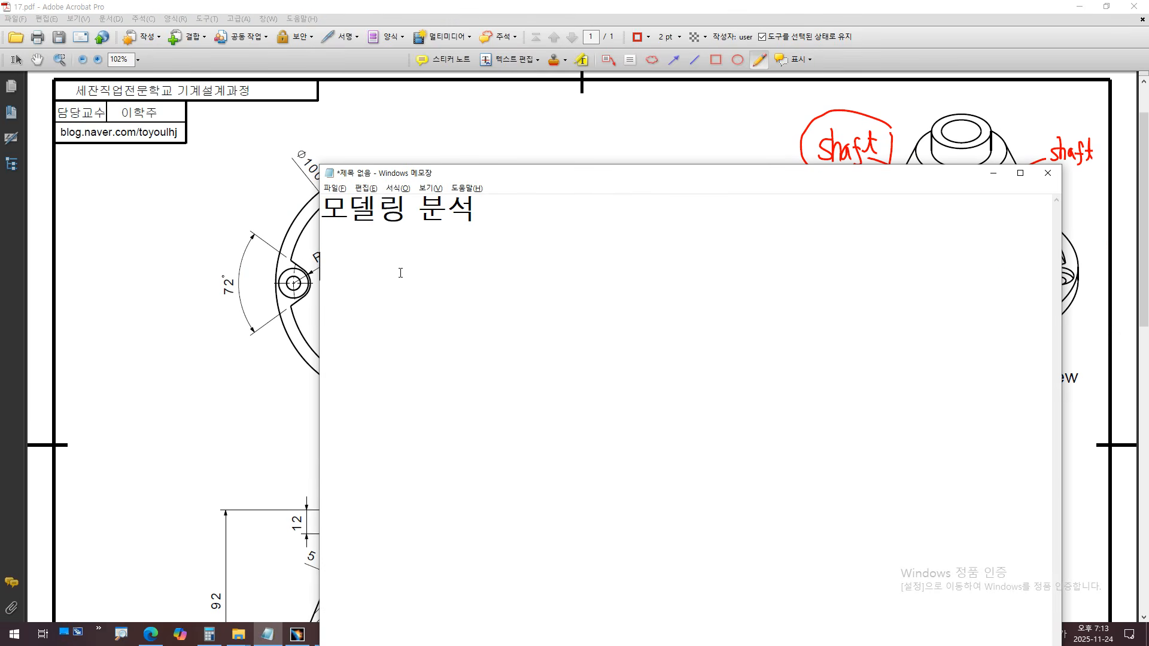
type("축방야")
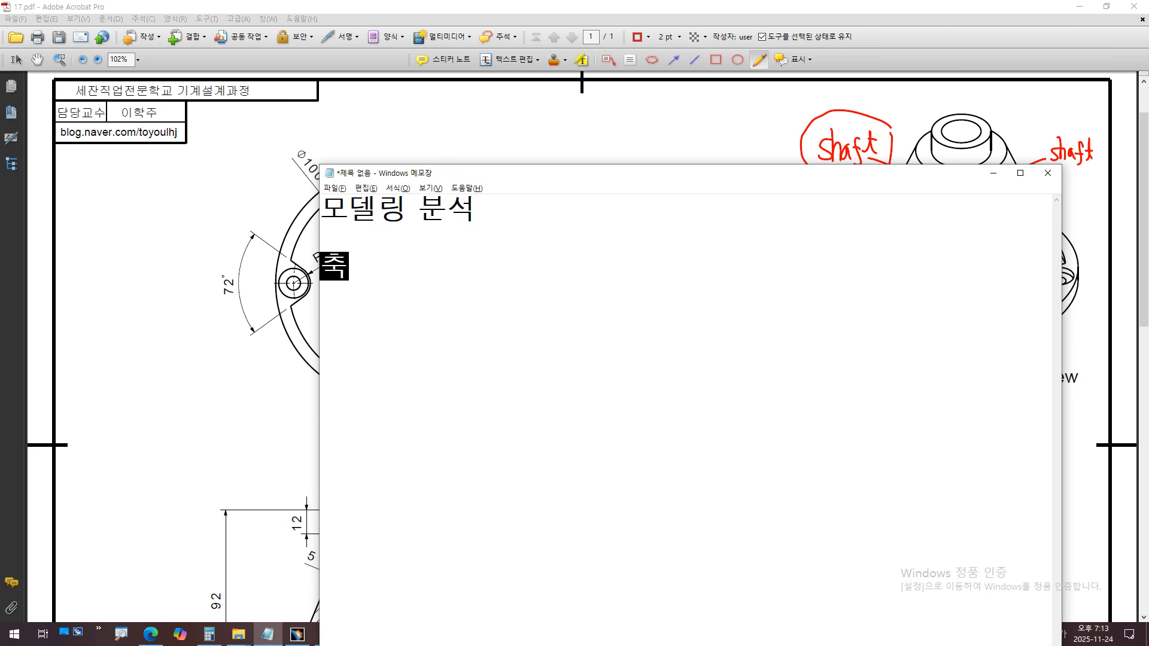
key("BackSpace")
key("BackSpace")
key("BackSpace")
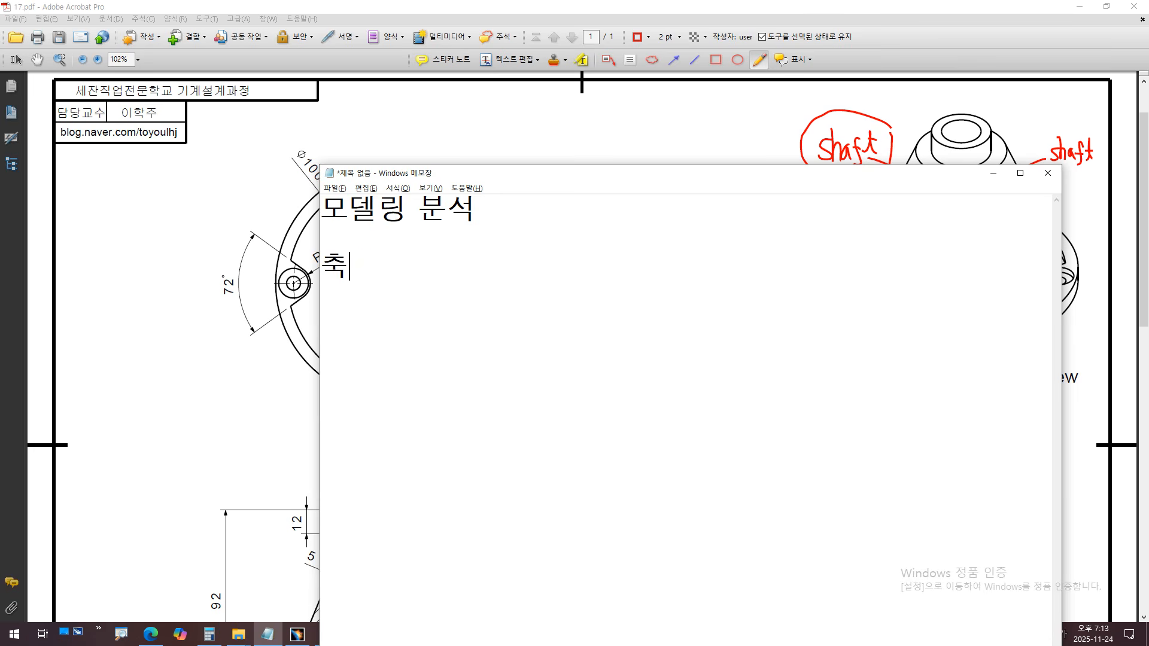
type("방ㅎ향으로 ㅈ")
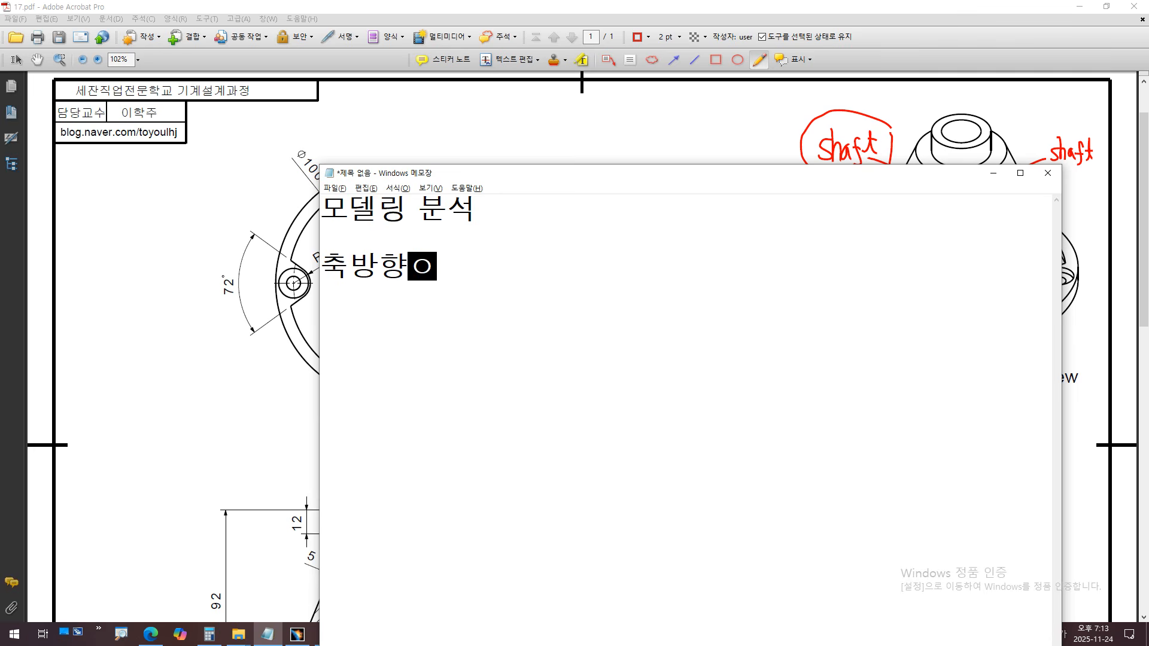
type("절단ㄷ")
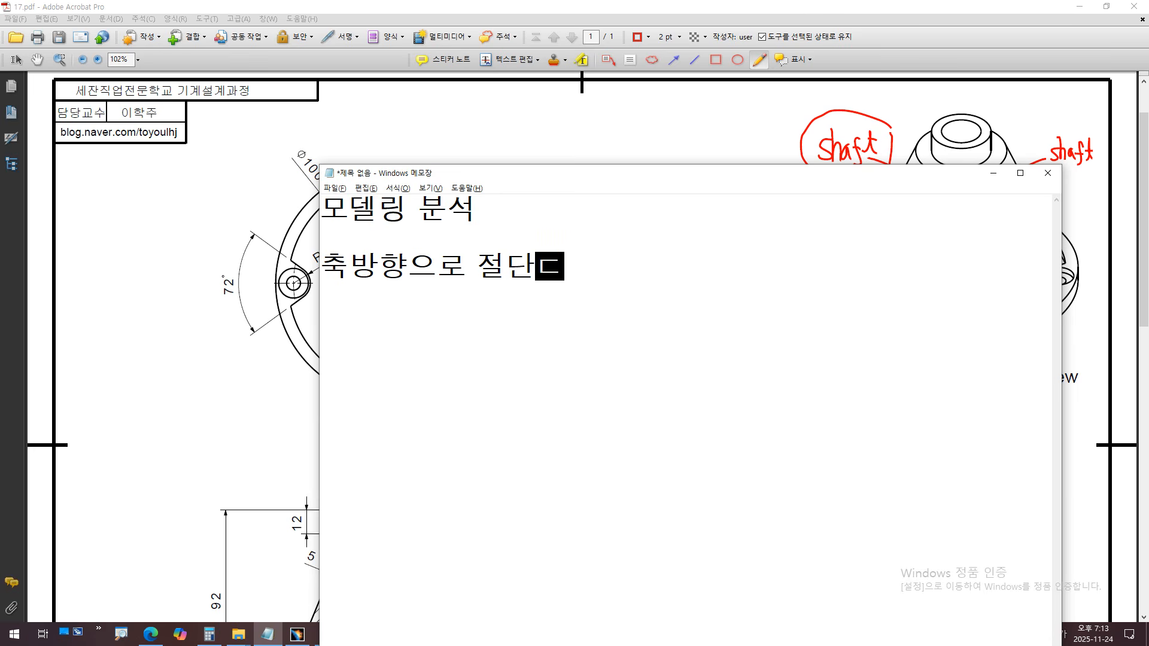
key("BackSpace")
type("한 다년")
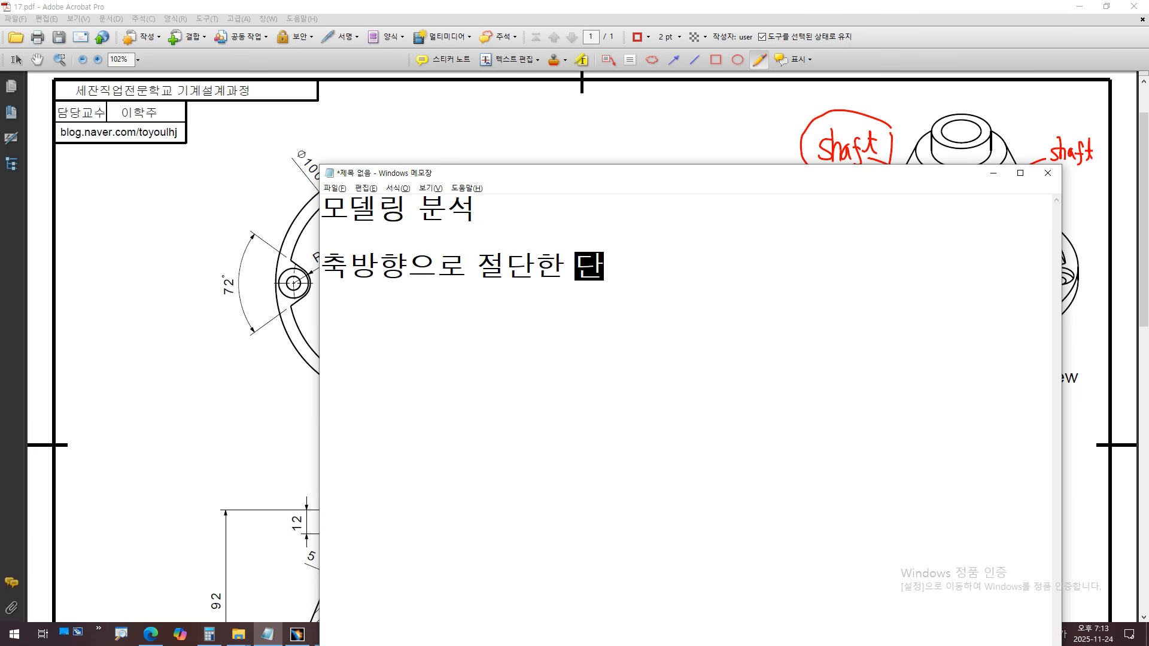
- Complete the note's sentence with "단면형상의 절반만 그린다."
key("BackSpace")
key("BackSpace")
type("단ㅁ면형상의 ")
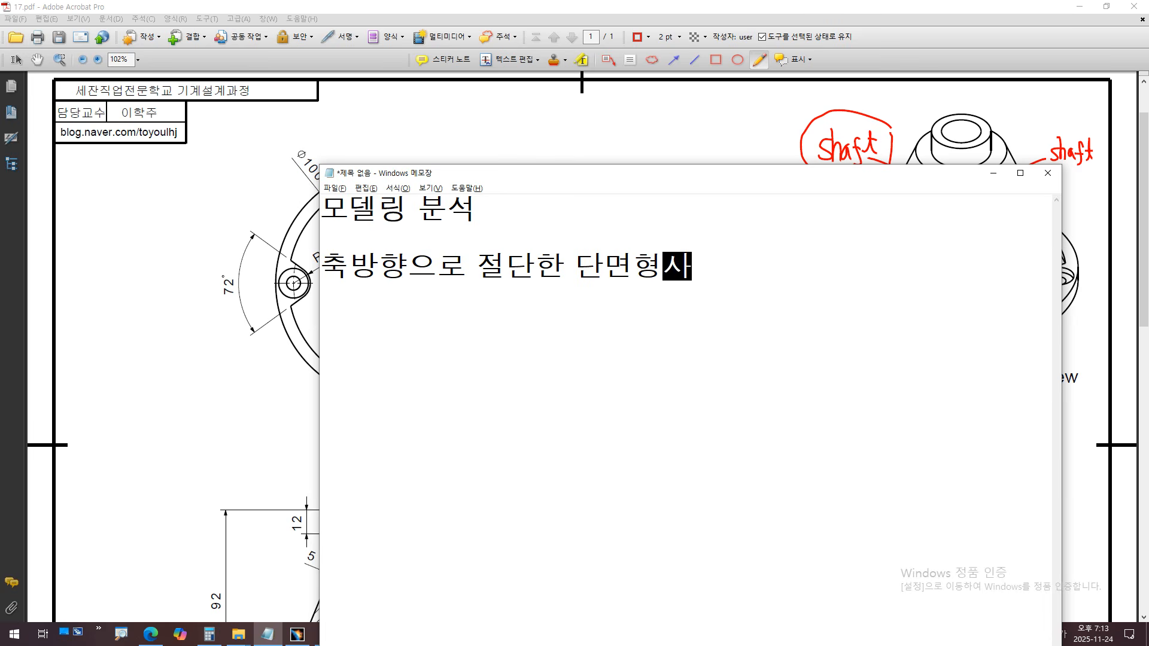
type("절반만 그")
type("리낟.")
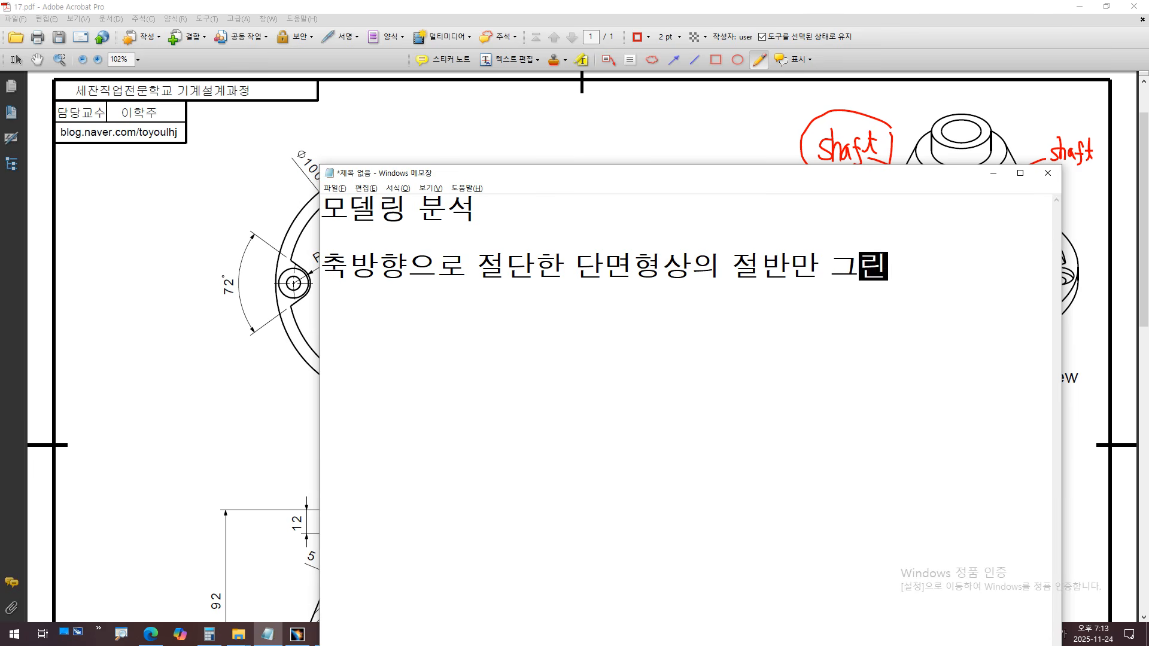
key("BackSpace")
key("BackSpace")
type("린다.")
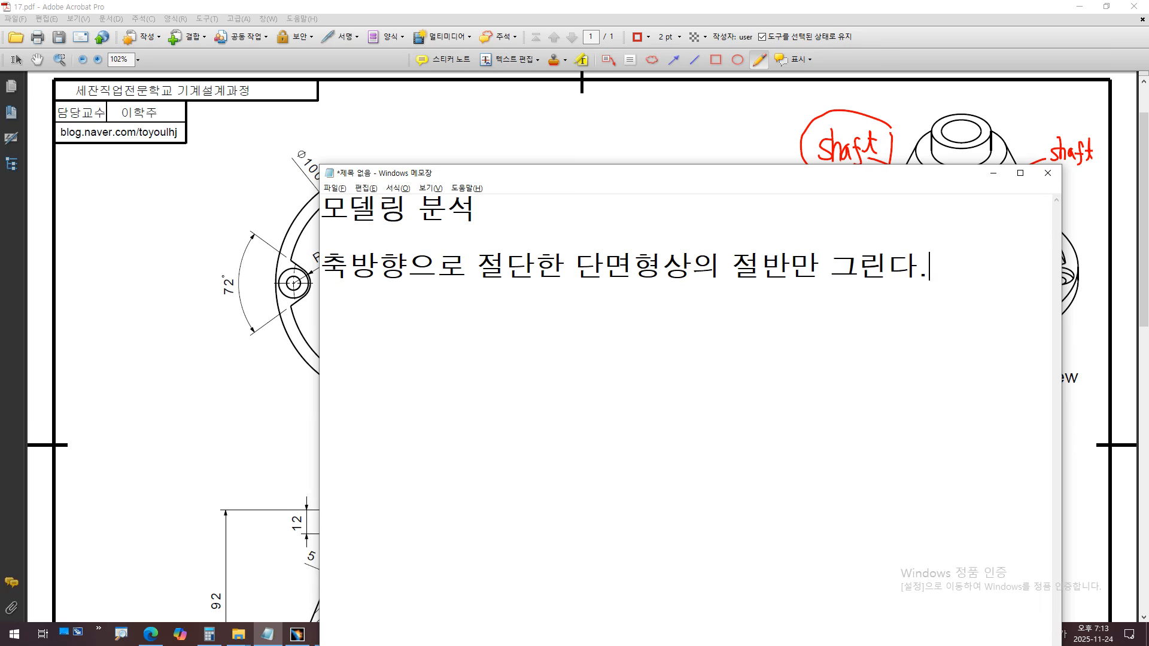
- Switch back to the PDF drawing and trace the section view's vertical centre axis in red
key("alt+Tab")
scroll(441, 426, "down", 5)
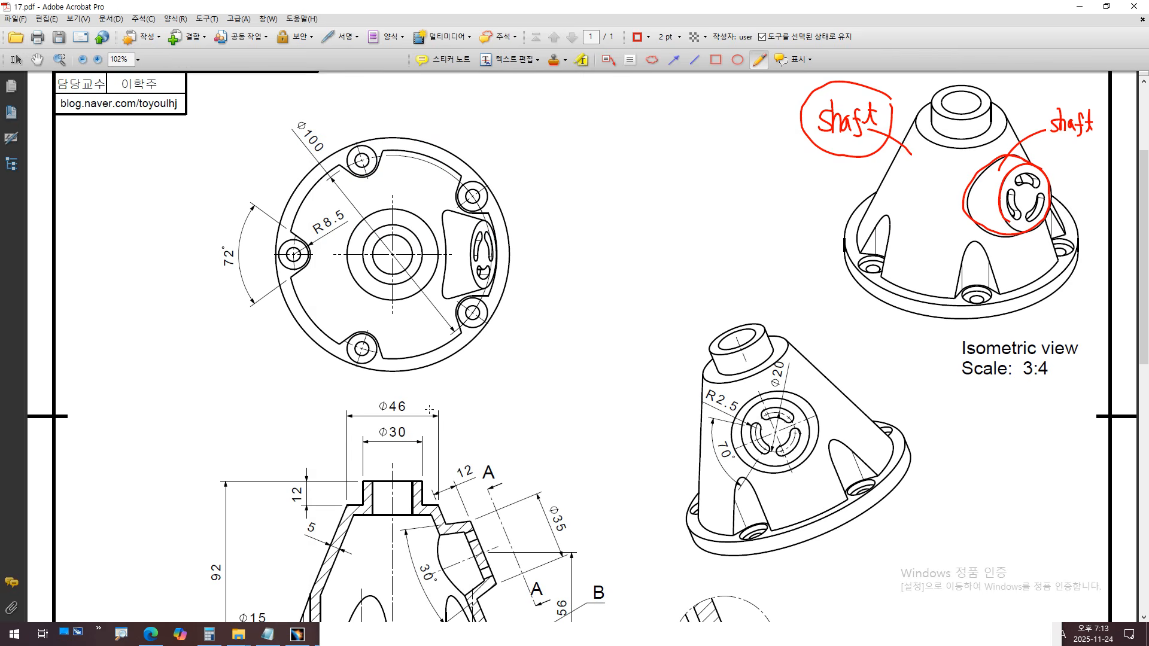
scroll(442, 426, "down", 5)
mouse_move(515, 294)
left_mouse_down()
mouse_move(300, 270)
mouse_move(269, 546)
mouse_move(555, 432)
mouse_move(534, 338)
left_mouse_up()
key("ctrl+z")
scroll(398, 413, "up", 2, "ctrl")
left_click_drag(389, 237, 389, 566)
- Hatch the half of the section view right of the axis with red pencil strokes and undo them
scroll(474, 279, "up", 3)
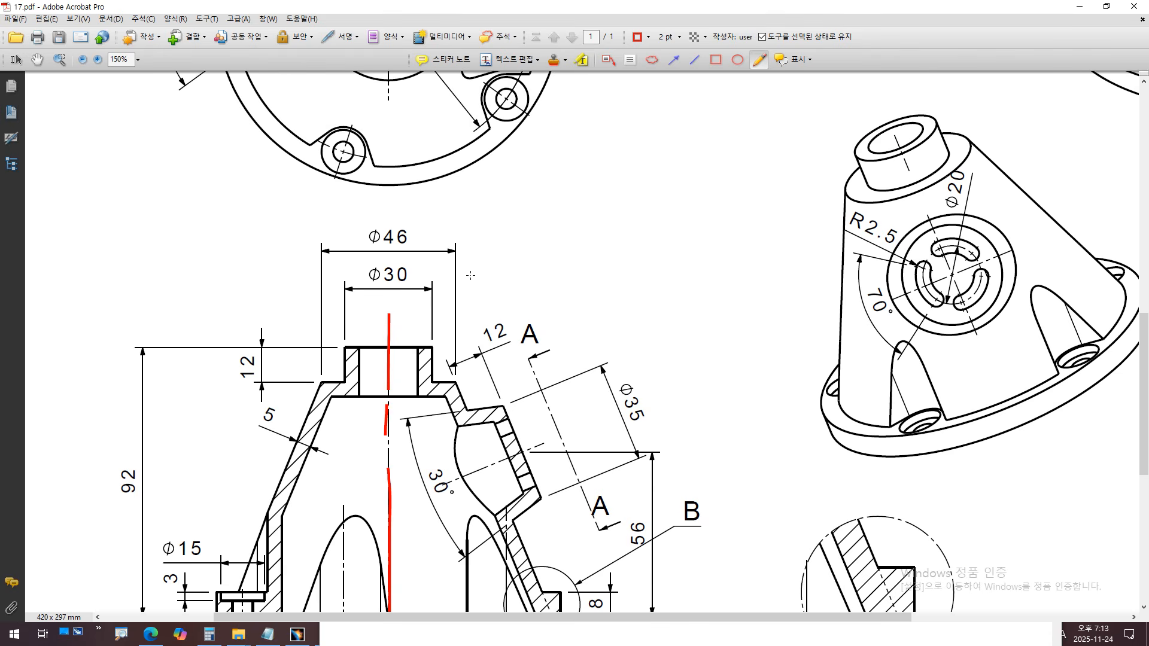
scroll(473, 279, "up", 5)
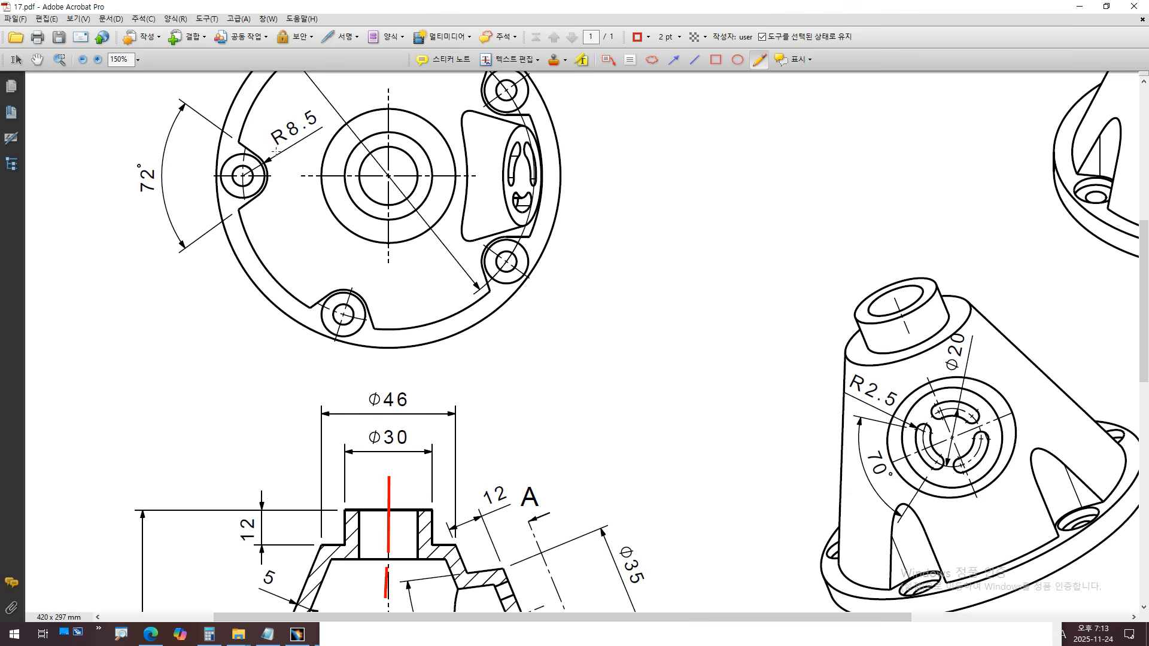
scroll(401, 139, "down", 3, "ctrl")
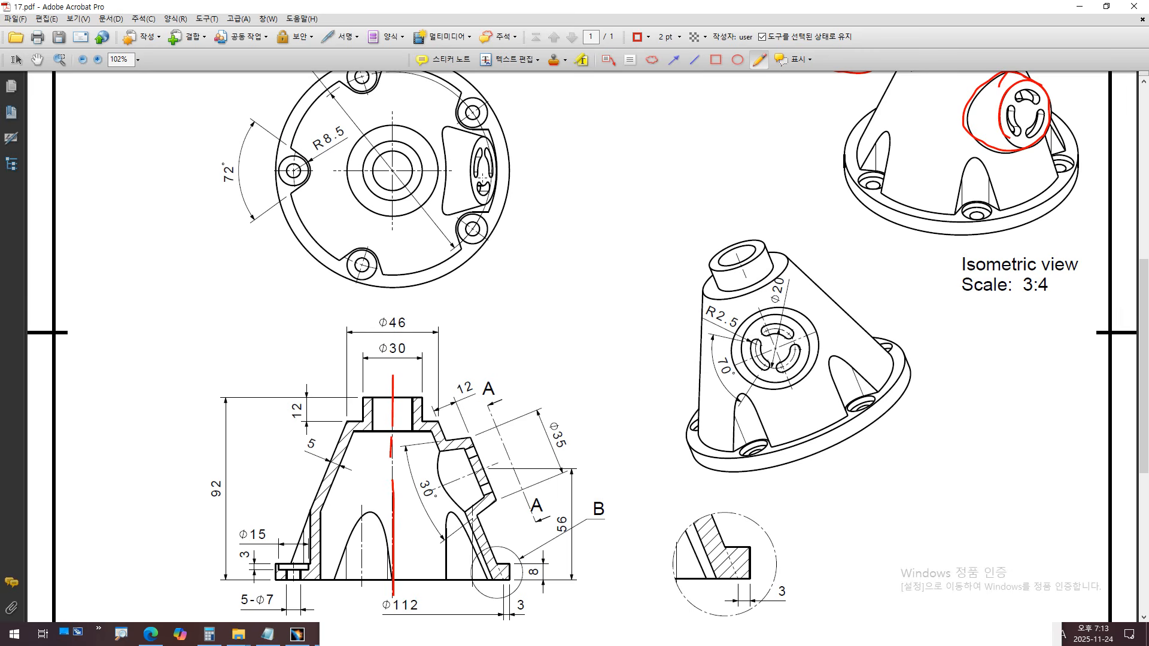
scroll(451, 540, "down", 2)
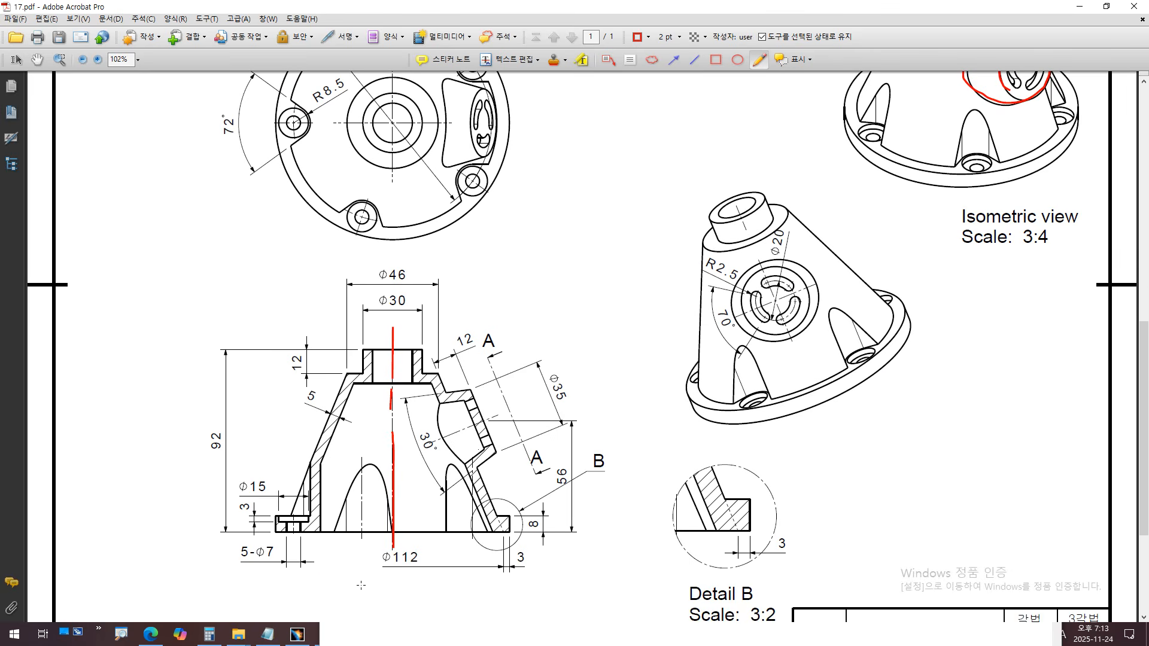
scroll(361, 585, "up", 3, "ctrl")
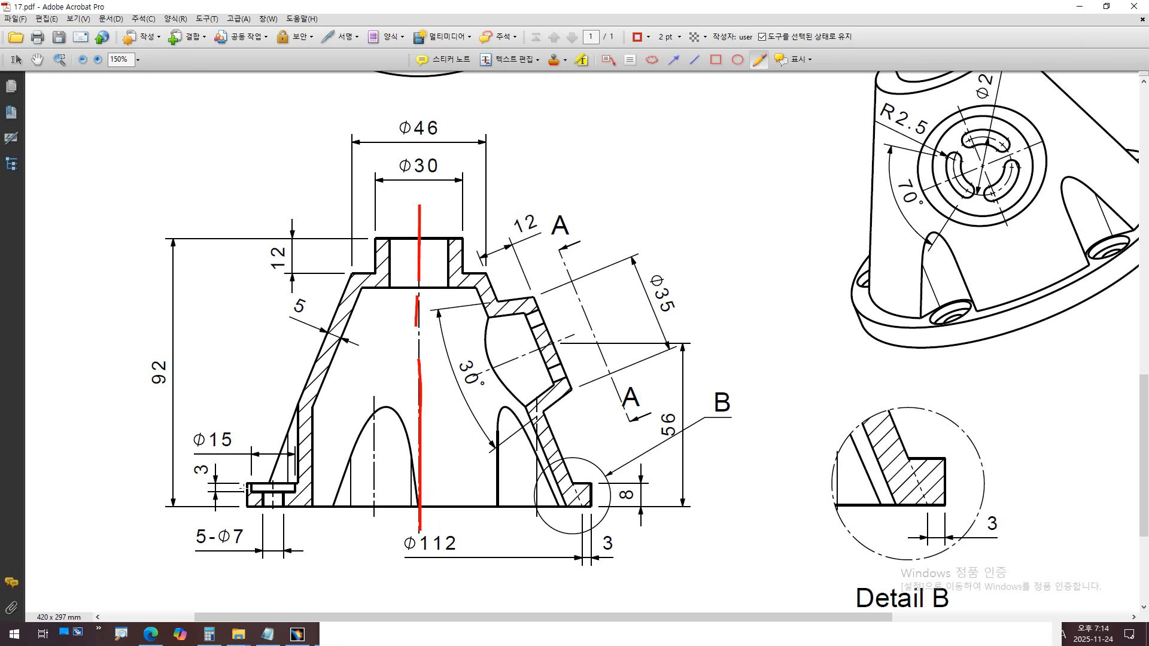
scroll(482, 245, "up", 4, "ctrl")
left_click_drag(433, 262, 403, 310)
mouse_move(458, 282)
left_mouse_down()
mouse_move(426, 371)
mouse_move(435, 437)
left_mouse_up()
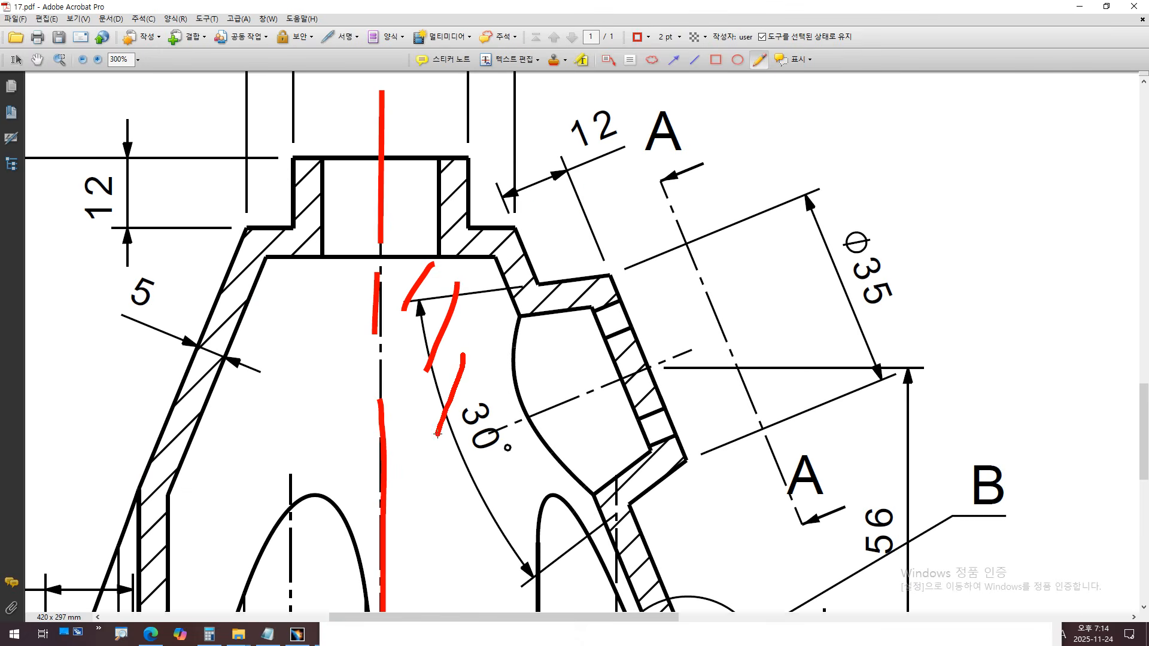
key("ctrl+z")
key("ctrl+z")
key("ctrl+z")
left_click_drag(410, 165, 377, 283)
left_click_drag(452, 259, 383, 415)
left_click_drag(482, 312, 423, 453)
left_click_drag(492, 388, 444, 475)
key("ctrl+z")
key("ctrl+z")
key("ctrl+z")
key("ctrl+z")
key("ctrl+z")
- Trace the outer outline of the section view's left half in red, from the top of the neck to the base centre
scroll(410, 198, "down", 1, "ctrl")
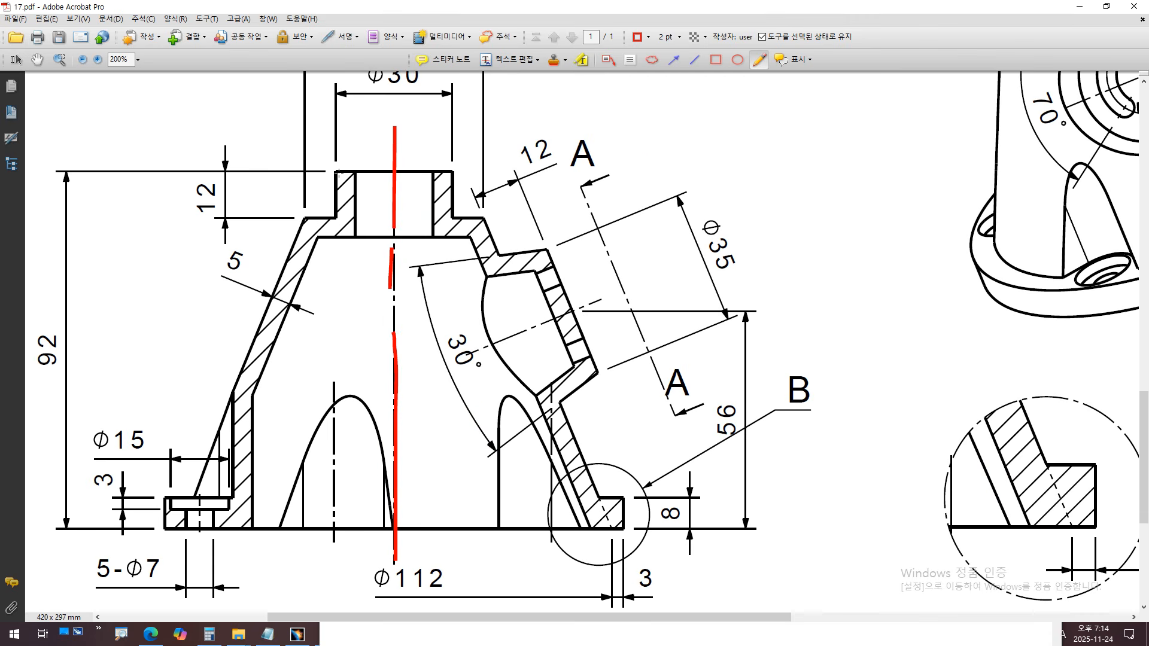
mouse_move(335, 172)
left_mouse_down()
mouse_move(393, 172)
mouse_move(336, 193)
mouse_move(335, 215)
left_mouse_up()
left_click_drag(408, 170, 394, 171)
mouse_move(336, 213)
left_mouse_down()
mouse_move(312, 213)
mouse_move(279, 271)
mouse_move(233, 396)
mouse_move(234, 494)
mouse_move(164, 495)
mouse_move(161, 521)
mouse_move(384, 528)
left_mouse_up()
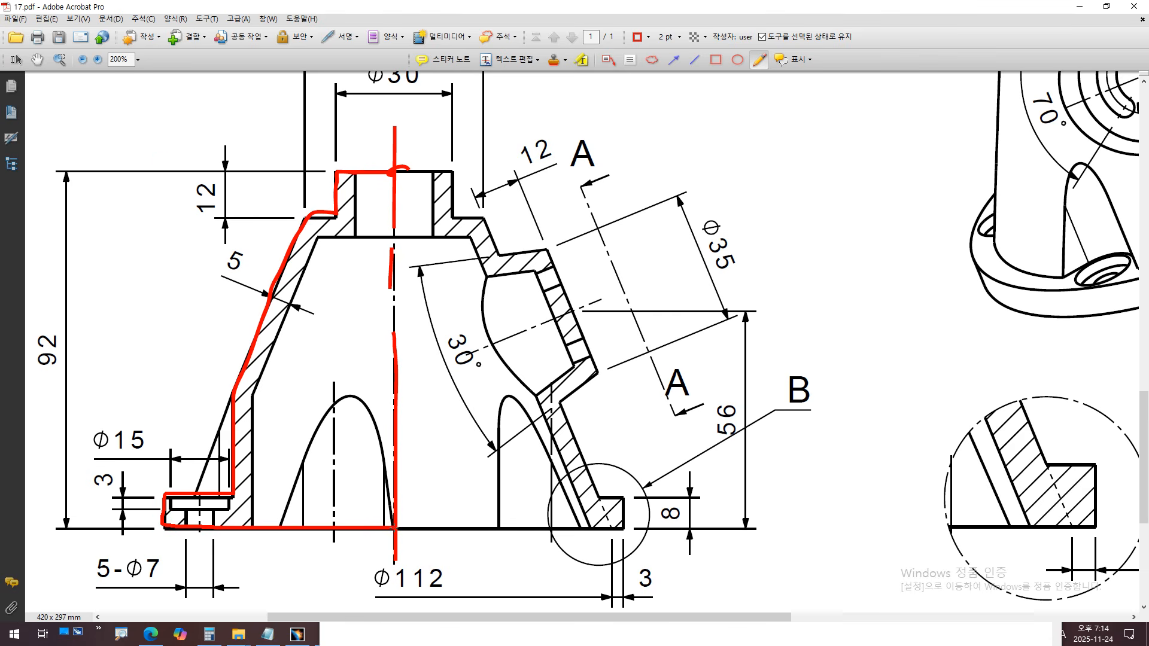
right_click(228, 381)
left_click(154, 193)
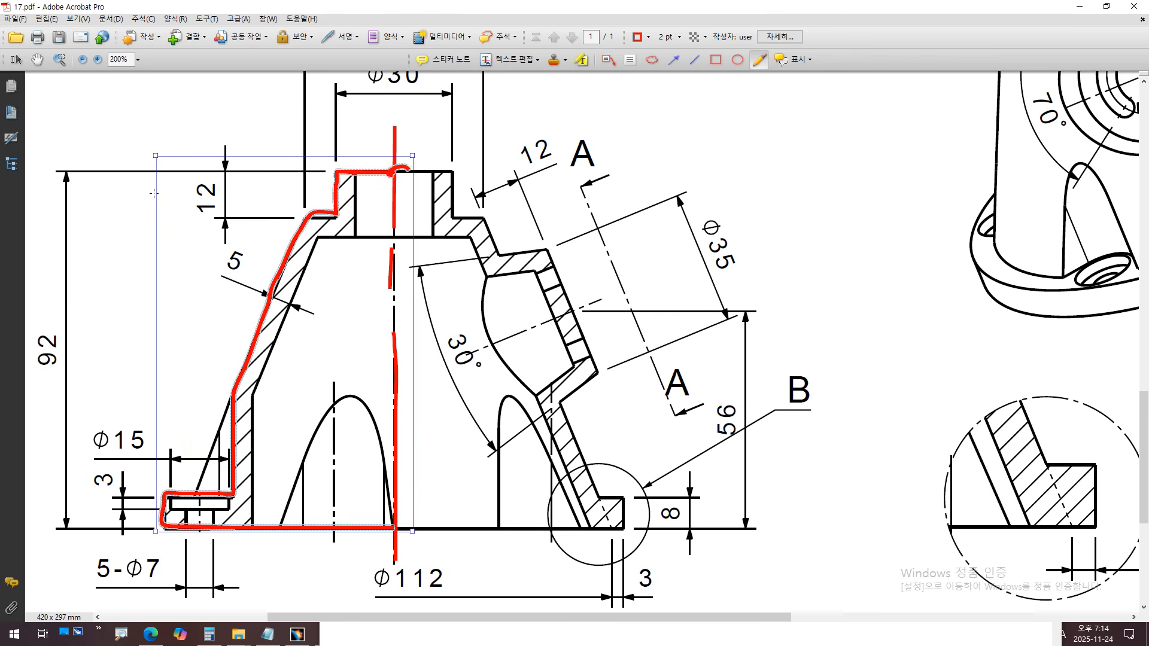
left_click(67, 264)
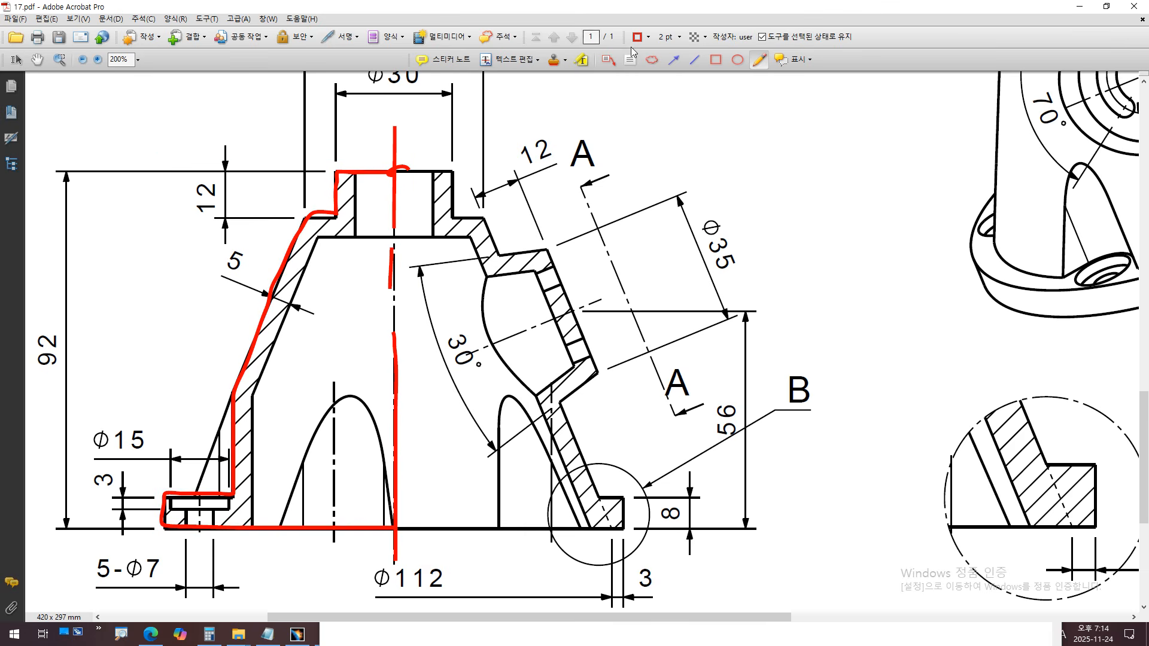
- Change the pencil colour to blue and trace the right half's outer outline down to the base, skipping the inclined boss
left_click(646, 36)
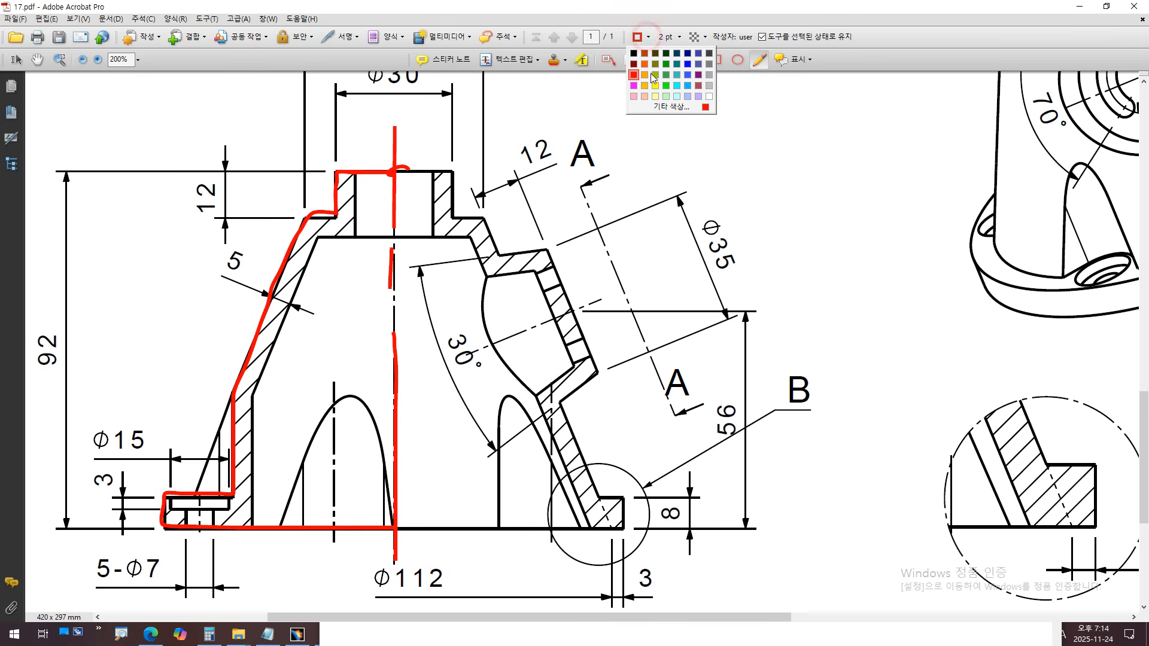
left_click(688, 64)
mouse_move(427, 170)
left_mouse_down()
mouse_move(395, 171)
mouse_move(453, 175)
mouse_move(457, 223)
mouse_move(481, 220)
mouse_move(580, 469)
mouse_move(594, 489)
mouse_move(617, 490)
mouse_move(622, 526)
mouse_move(398, 529)
left_mouse_up()
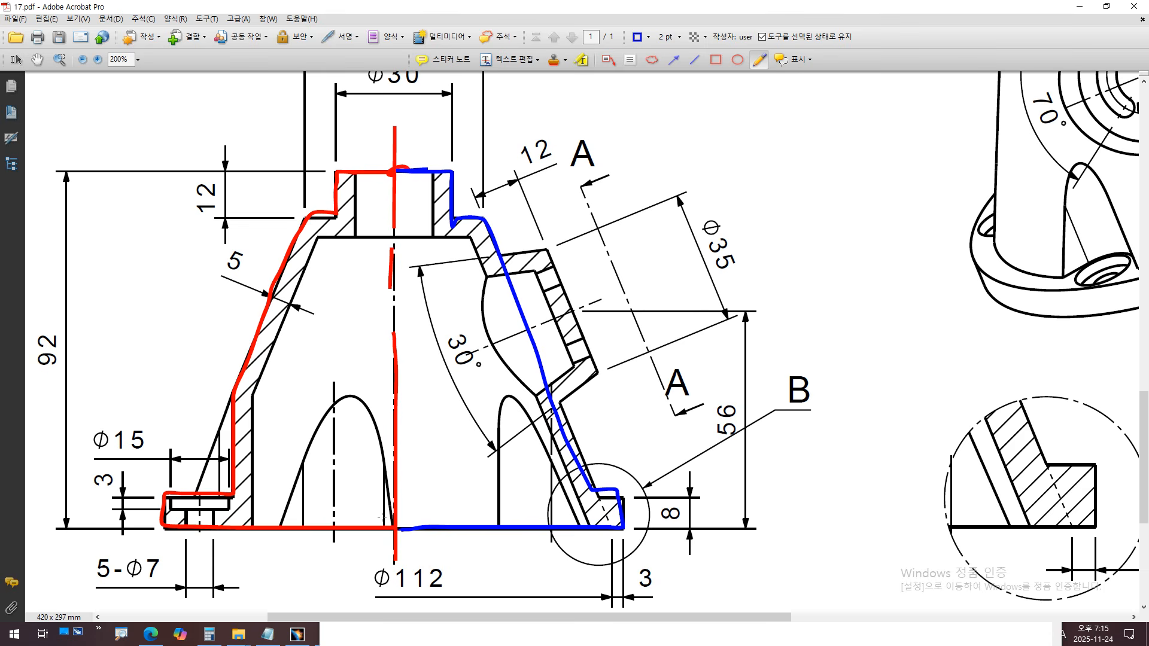
- Outline the triangular rib above the counterbored hole at the section view's left wall in blue
mouse_move(279, 315)
left_mouse_down()
mouse_move(244, 302)
mouse_move(258, 295)
left_mouse_up()
key("ctrl+z")
mouse_move(519, 274)
left_mouse_down()
mouse_move(501, 314)
mouse_move(514, 274)
mouse_move(521, 286)
left_mouse_up()
key("ctrl+z")
scroll(195, 471, "up", 2, "ctrl")
mouse_move(259, 342)
left_mouse_down()
mouse_move(212, 410)
mouse_move(224, 527)
mouse_move(263, 365)
left_mouse_up()
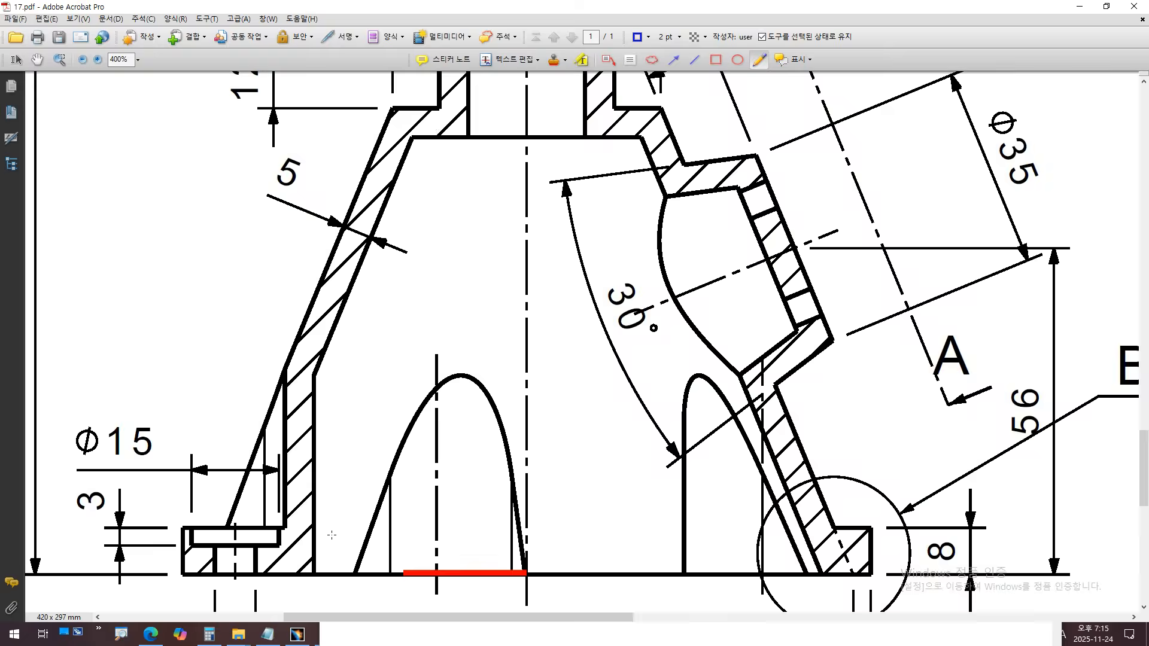
- Mark the R8.5 boss at the left of the top view with blue hatch strokes
scroll(332, 534, "down", 4, "ctrl")
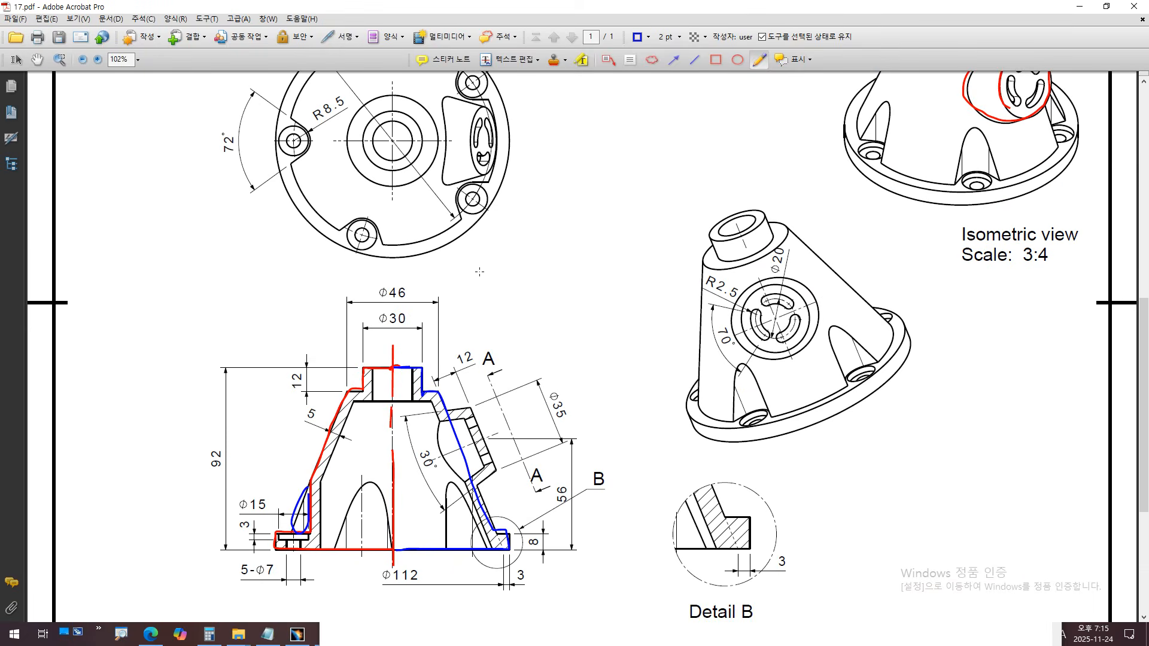
scroll(299, 113, "up", 3, "ctrl")
left_click_drag(290, 113, 305, 137)
mouse_move(306, 181)
left_mouse_down()
mouse_move(277, 180)
mouse_move(273, 211)
mouse_move(238, 191)
mouse_move(289, 190)
left_mouse_up()
key("ctrl+z")
key("ctrl+z")
left_click_drag(279, 145, 281, 241)
mouse_move(289, 156)
left_mouse_down()
mouse_move(281, 204)
mouse_move(303, 223)
left_mouse_up()
key("alt+Tab")
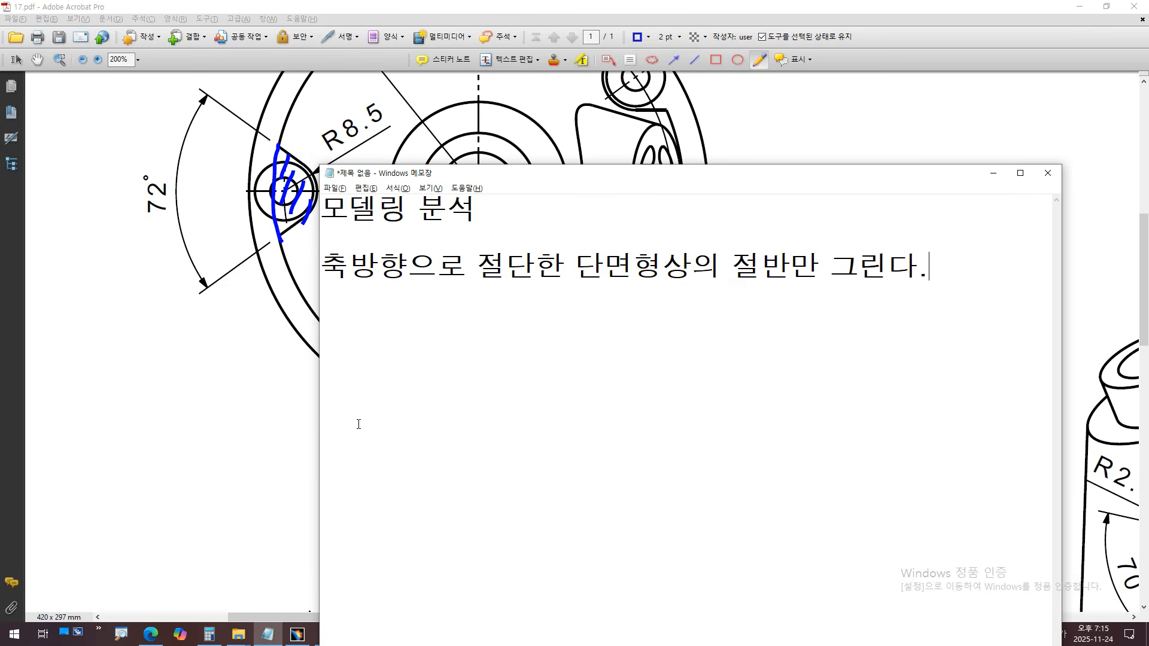
key("alt+Tab")
- Delete the blue rib loop and retrace the section view's lower left outline in blue along the rib's slope, flange and base
scroll(383, 419, "down", 3)
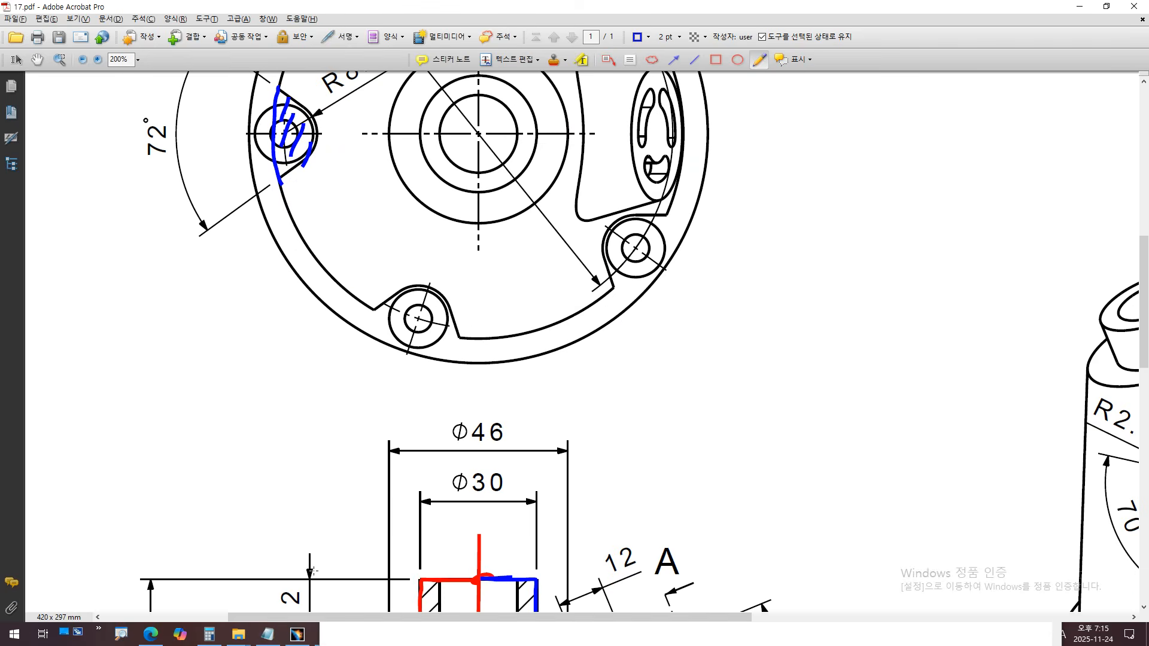
scroll(391, 410, "down", 3, "ctrl")
scroll(251, 592, "down", 2)
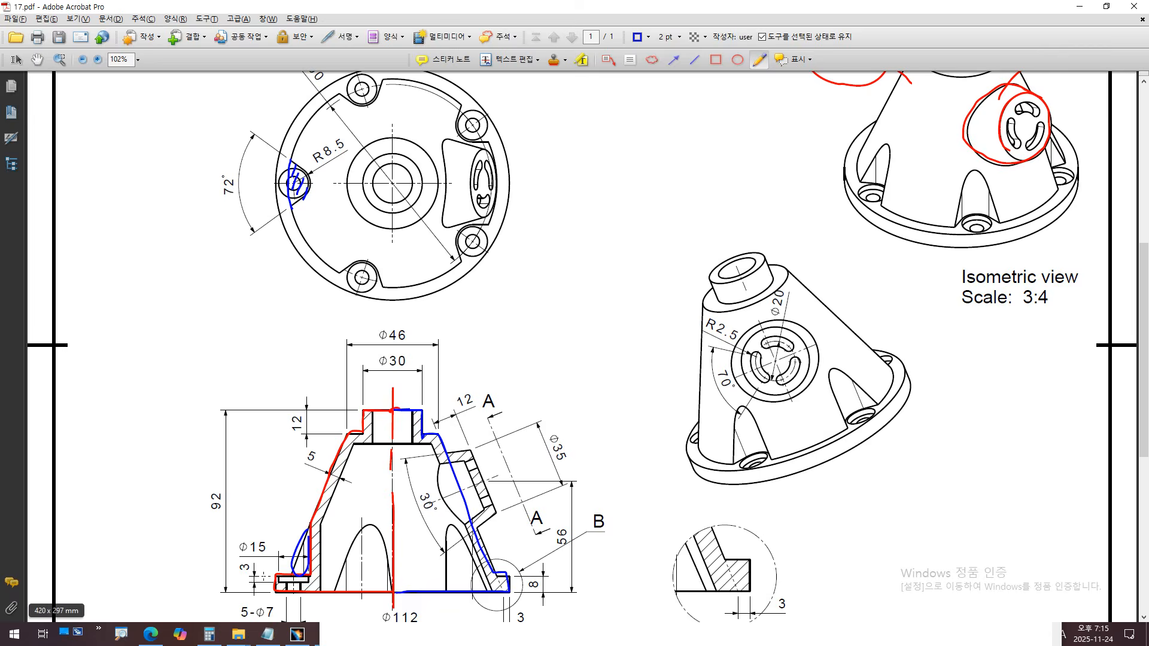
scroll(251, 595, "up", 3, "ctrl")
scroll(252, 595, "up", 1, "ctrl")
left_click(391, 435)
key("Delete")
mouse_move(412, 421)
left_mouse_down()
mouse_move(431, 380)
mouse_move(368, 539)
mouse_move(321, 538)
mouse_move(320, 583)
mouse_move(580, 584)
left_mouse_up()
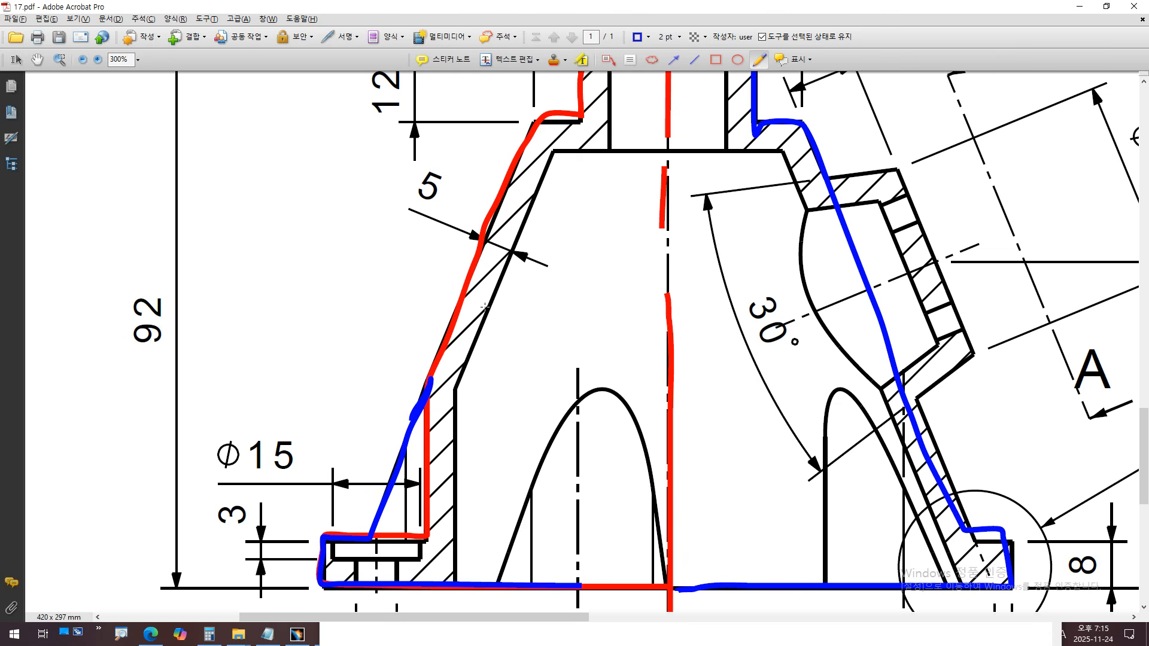
- Mark the front hole recess of the lower pictorial view with blue strokes
scroll(446, 329, "down", 1, "ctrl")
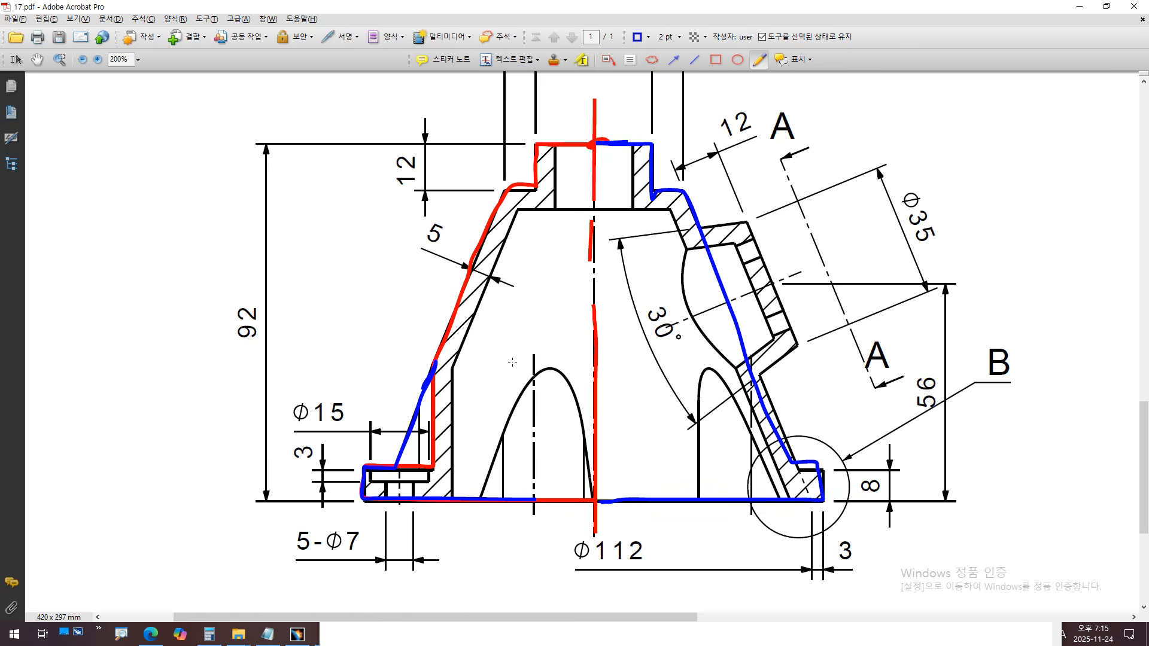
scroll(552, 339, "down", 2, "ctrl")
scroll(751, 326, "up", 2, "ctrl")
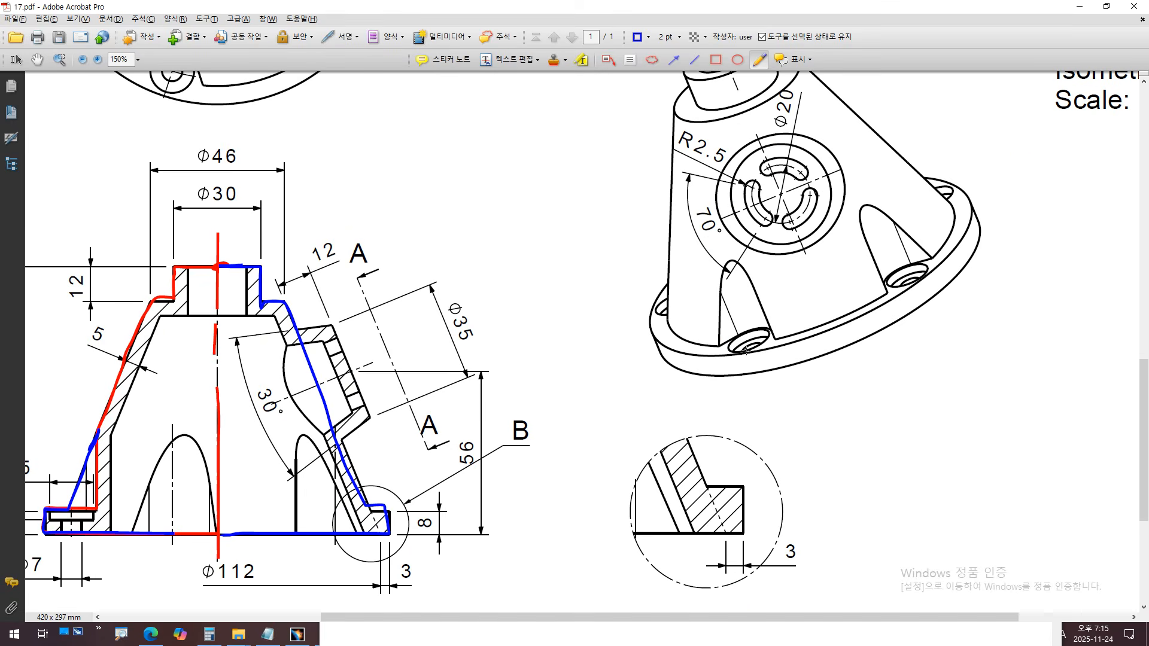
mouse_move(717, 342)
left_mouse_down()
mouse_move(771, 334)
mouse_move(741, 272)
mouse_move(740, 307)
left_mouse_up()
scroll(449, 365, "down", 1)
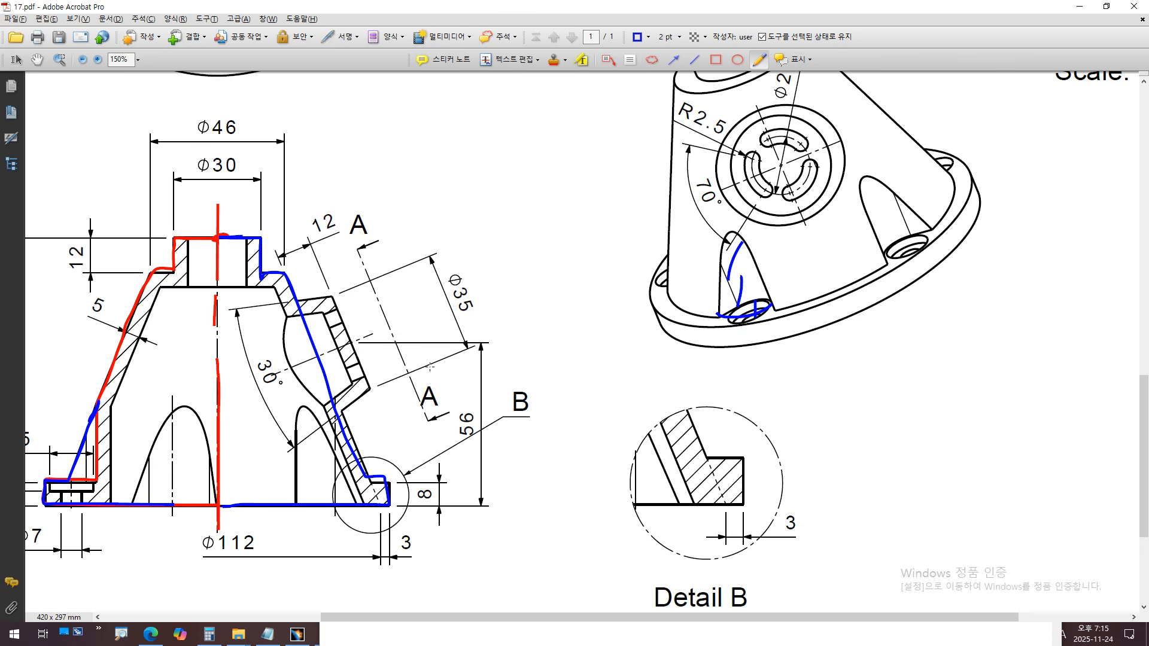
- Delete the red and blue outline strokes on the left half of the section view
left_click(177, 240)
key("Delete")
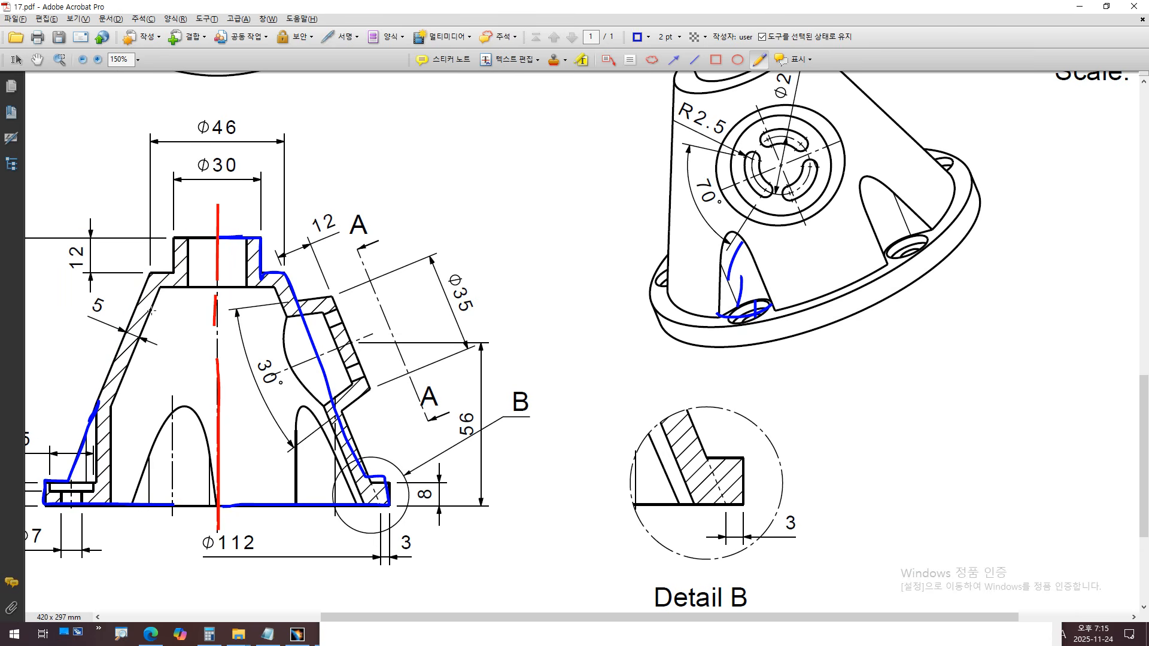
left_click(91, 424)
key("Delete")
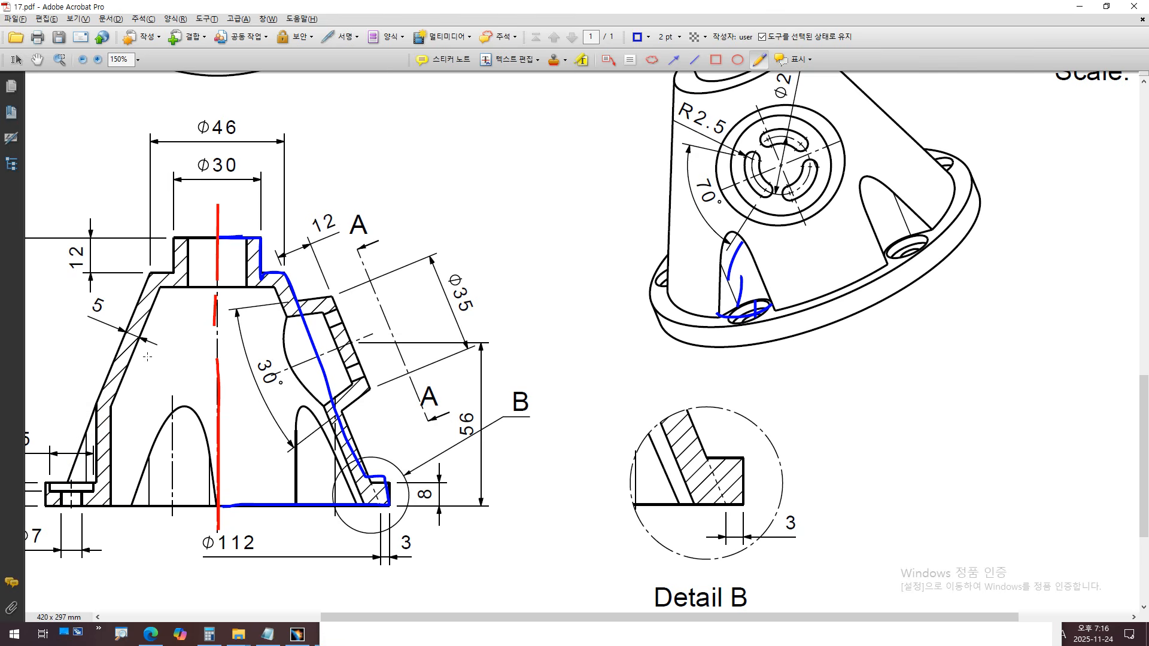
- Switch to CATIA V5 and create a new part named Cap, taking the name from the drawing's title block
scroll(147, 358, "up", 2, "ctrl")
scroll(144, 350, "down", 1, "ctrl")
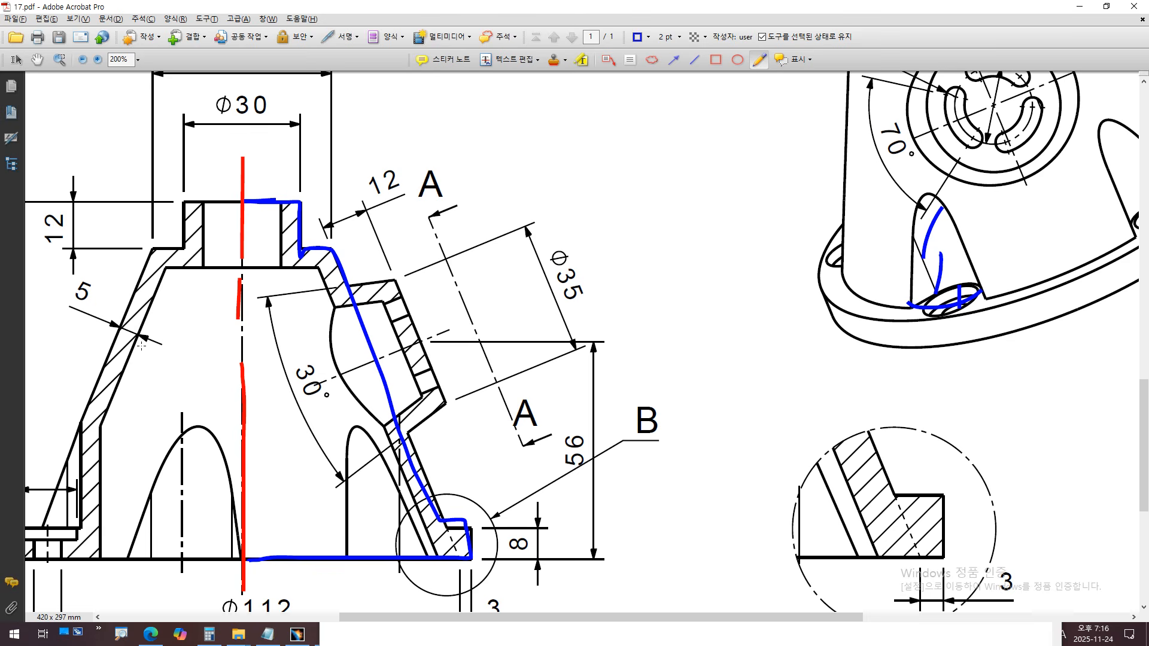
left_click(297, 635)
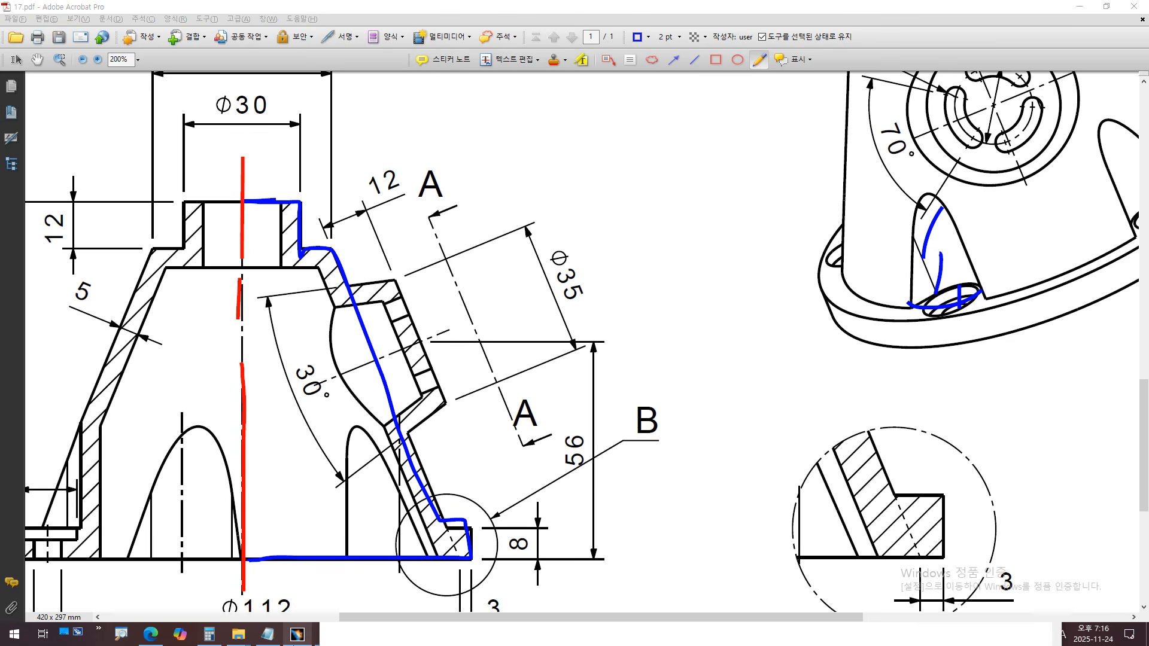
left_click(1135, 73)
left_click(651, 248)
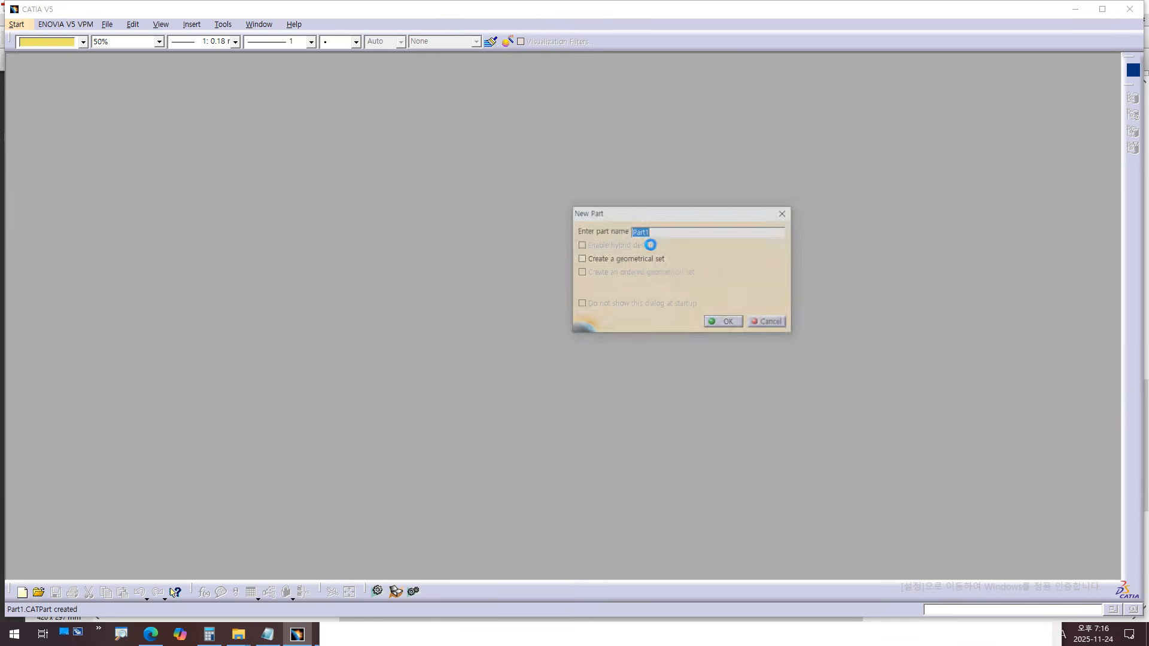
key("alt+Tab")
scroll(784, 456, "down", 3, "ctrl")
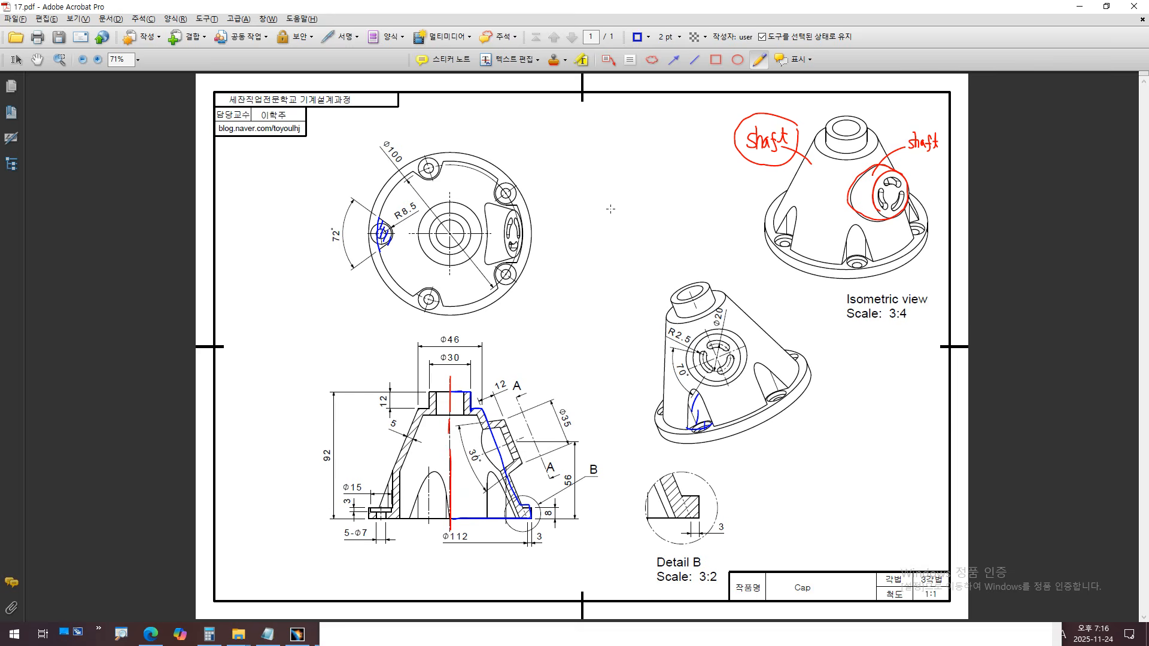
key("alt+Tab")
left_click(671, 230)
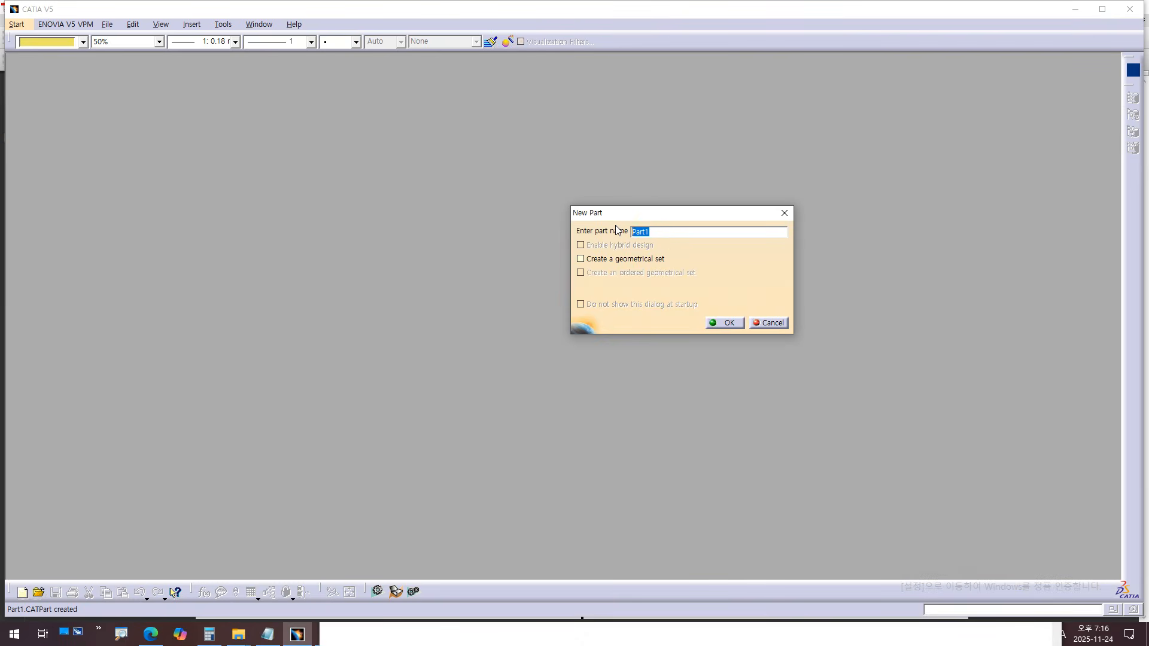
type("Ca")
left_click(721, 322)
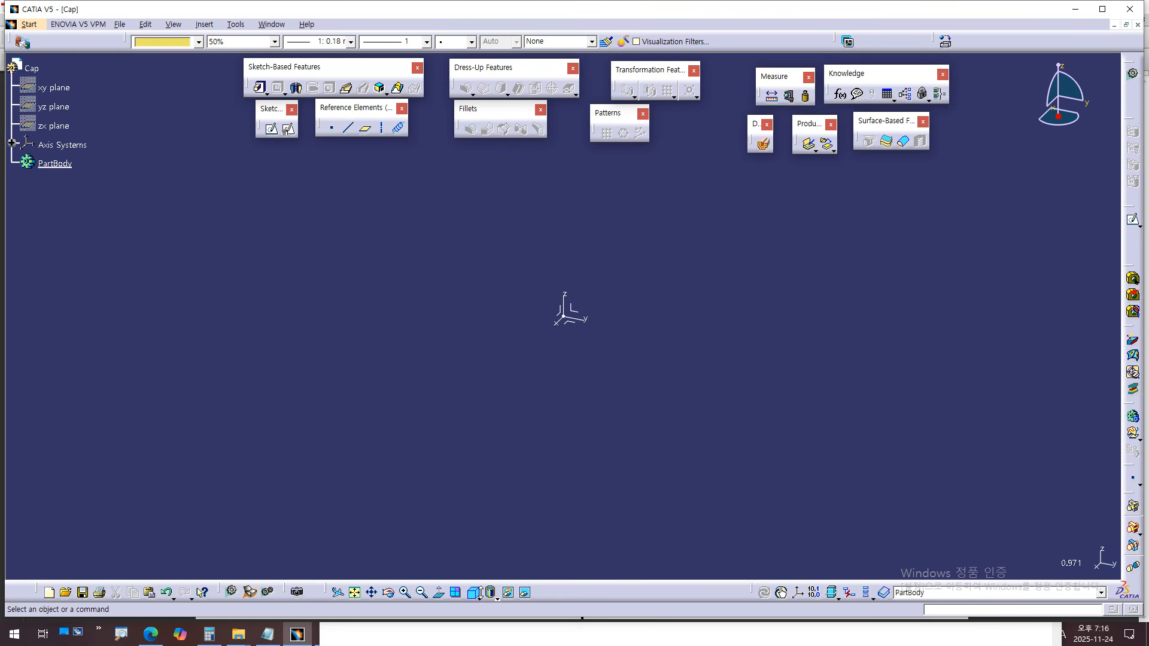
- Open the Named Views list and orient the part to the front view
left_click(480, 599)
left_click(491, 594)
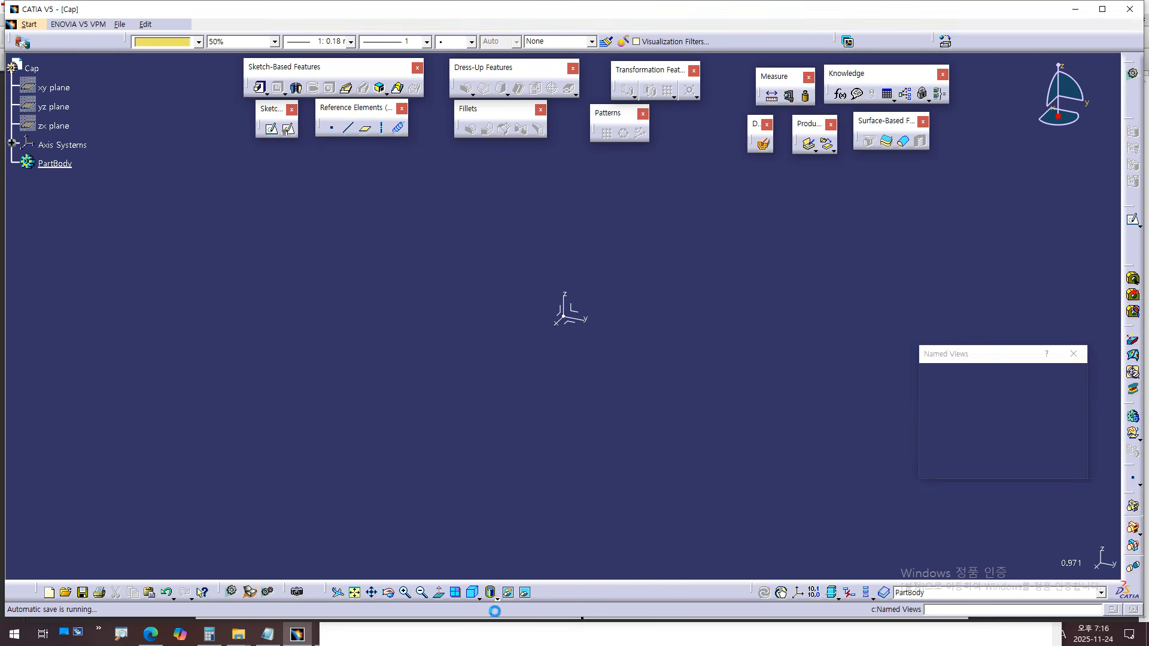
left_click_drag(975, 353, 972, 392)
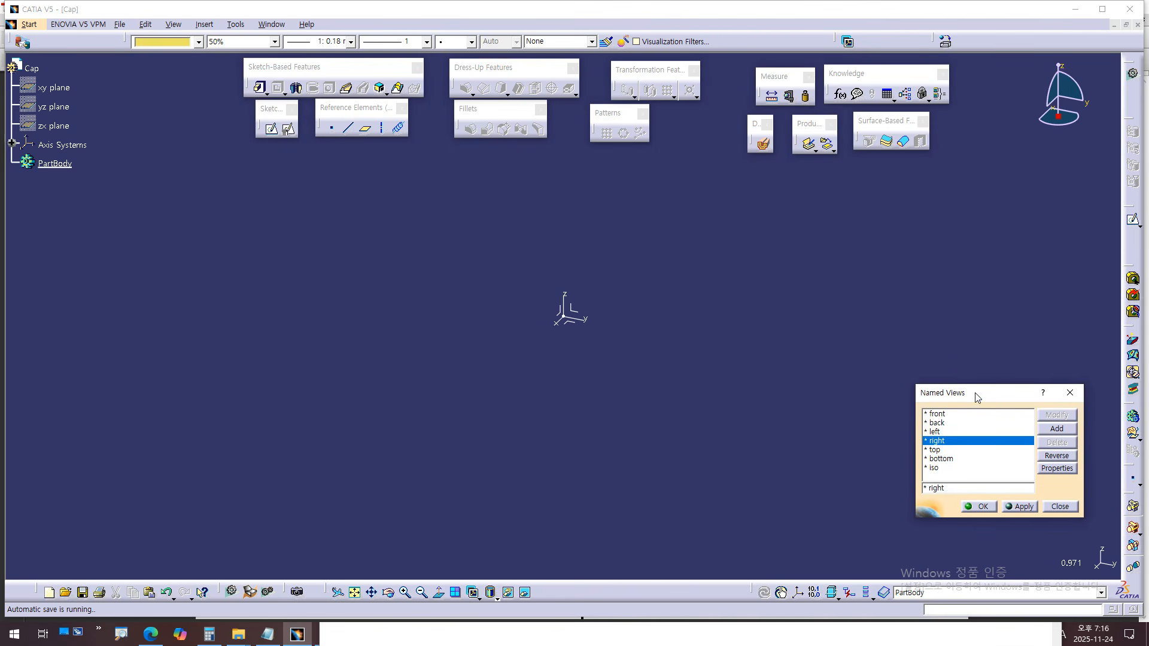
scroll(18, 159, "up", 2, "ctrl")
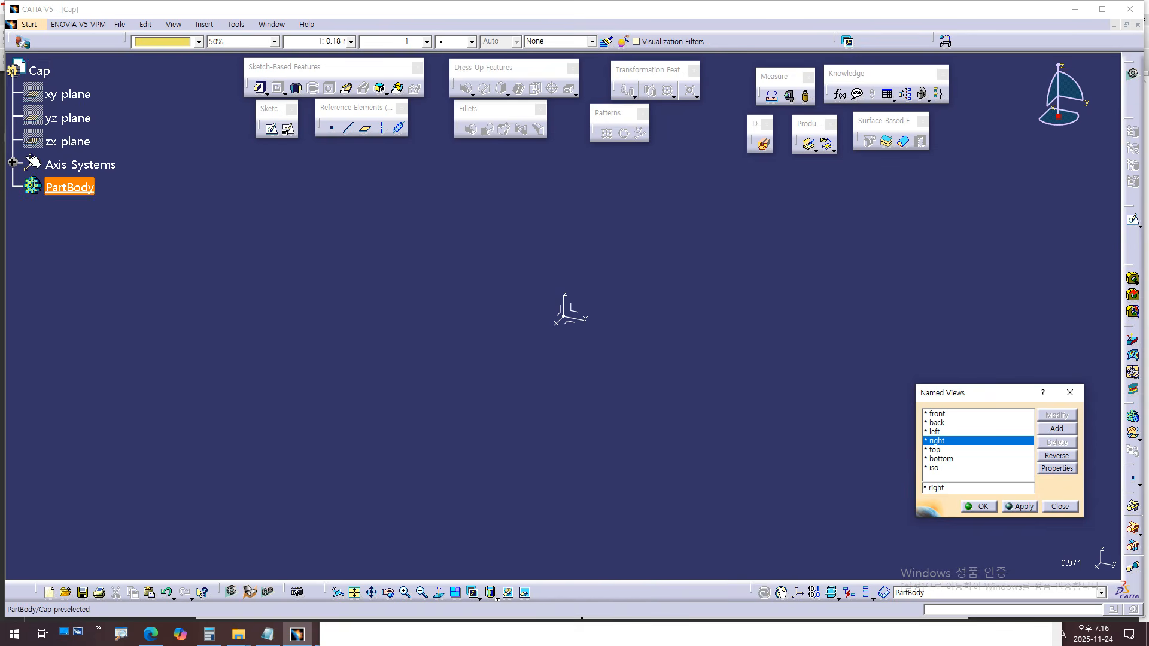
left_click(283, 240)
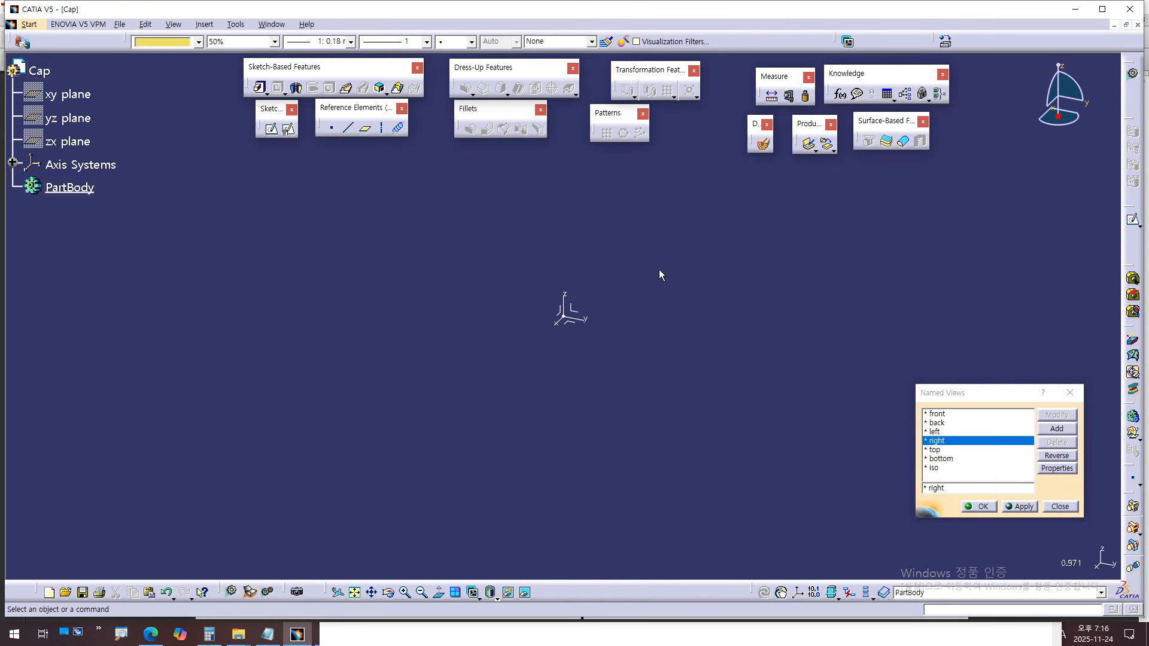
left_click(938, 413)
- Mark the section view's sloped side in the PDF drawing with a blue stroke, undo it and return to CATIA V5
key("alt+Tab")
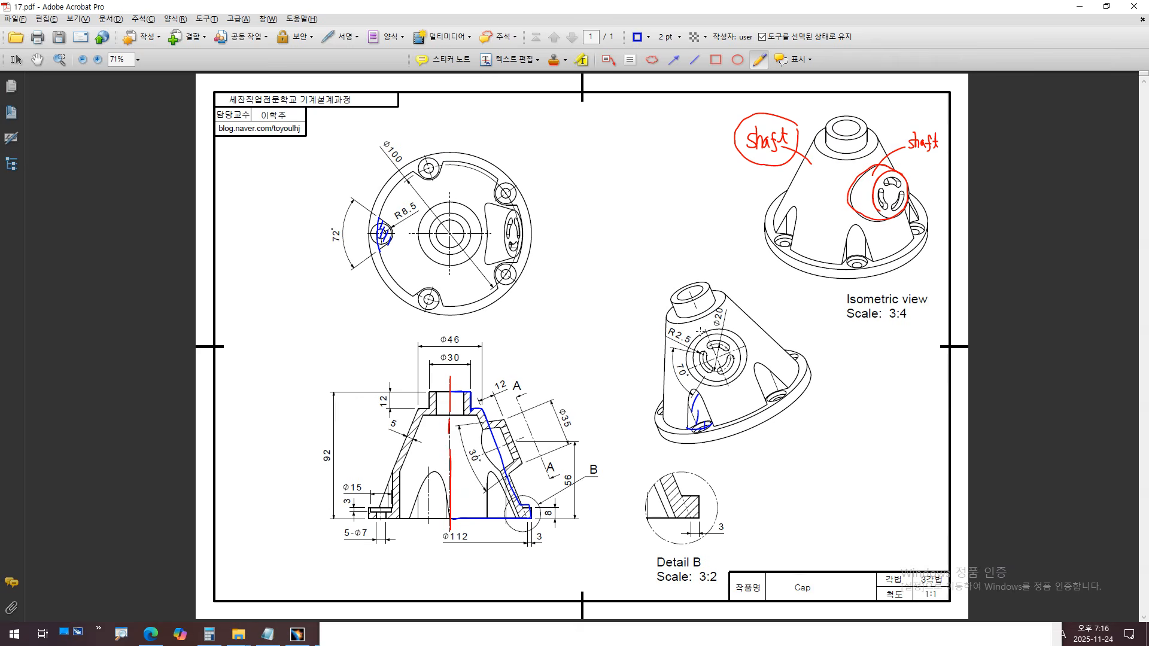
scroll(340, 595, "up", 3, "ctrl")
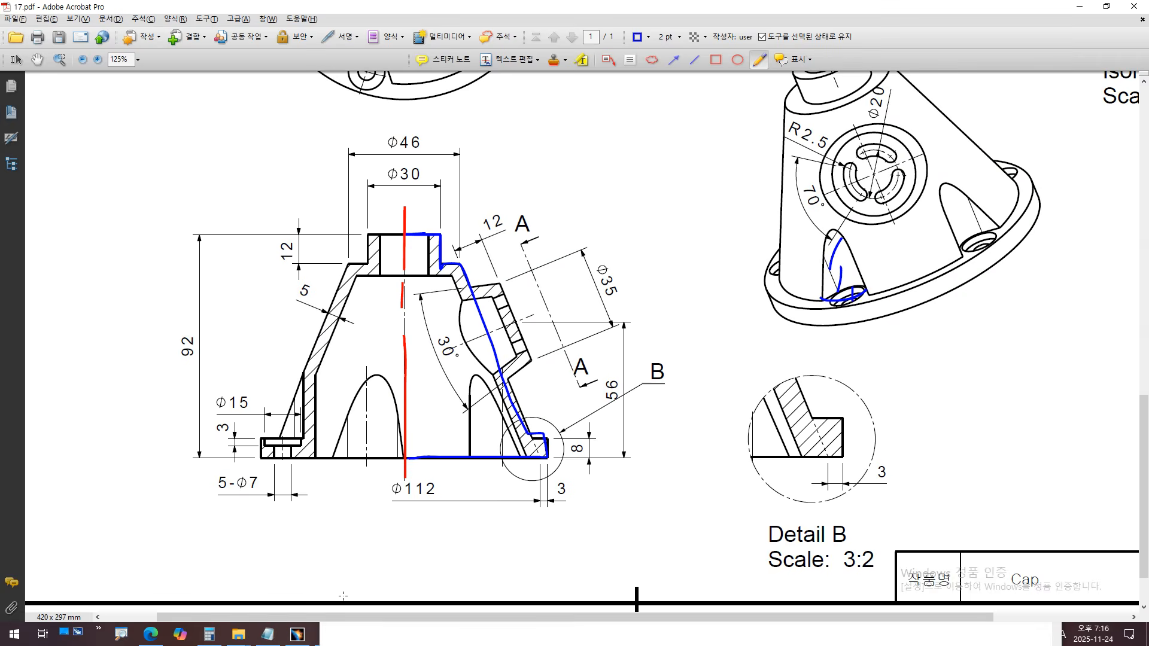
mouse_move(488, 224)
left_mouse_down()
mouse_move(413, 199)
mouse_move(240, 434)
mouse_move(571, 434)
mouse_move(585, 367)
left_mouse_up()
key("ctrl+z")
key("alt+Tab")
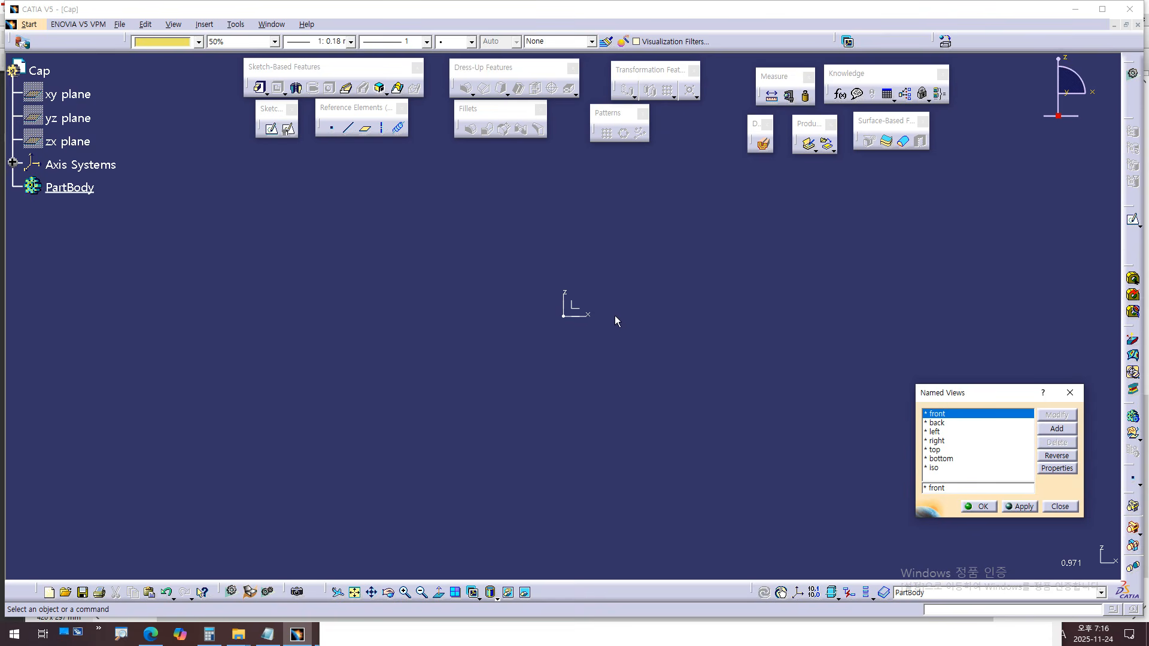
- Create a positioned sketch on the Absolute Axis System's ZX plane, swapping the H and V directions so H runs horizontally
left_click(586, 314)
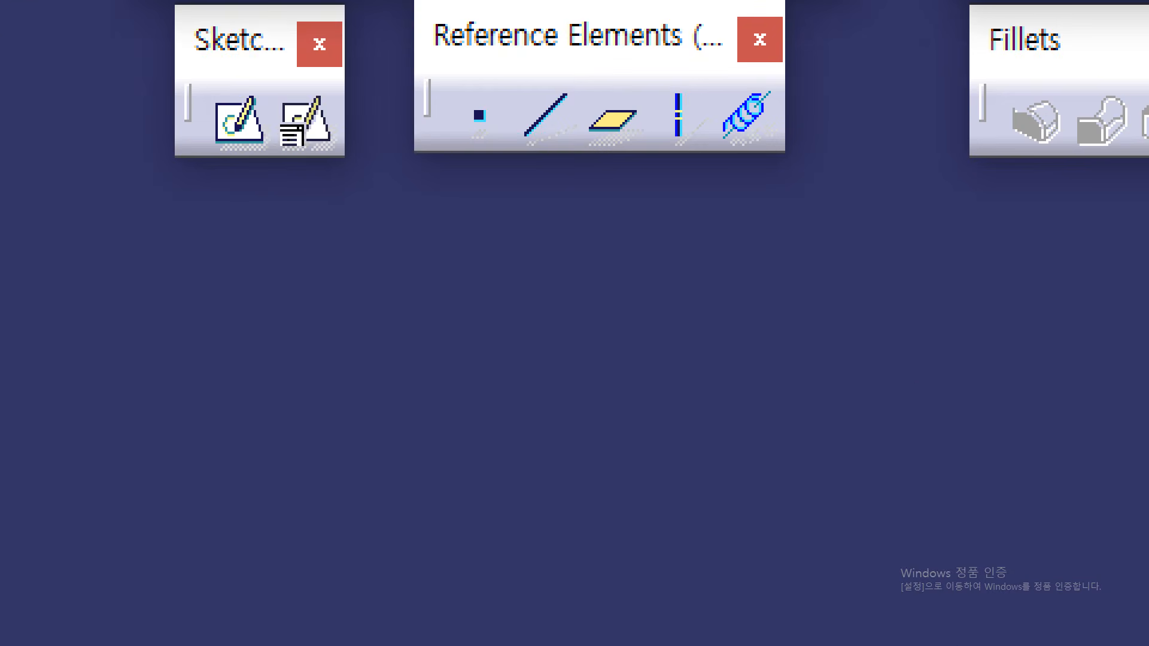
mouse_move(313, 195)
left_mouse_down()
mouse_move(283, 108)
mouse_move(326, 144)
left_mouse_up()
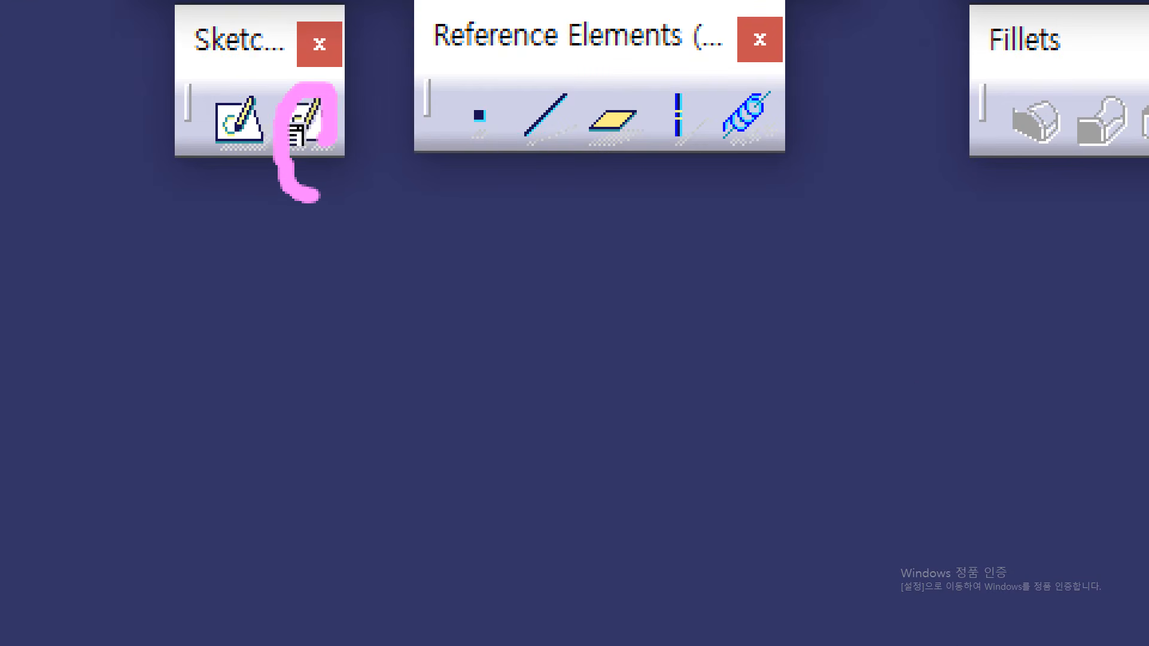
left_click(307, 124)
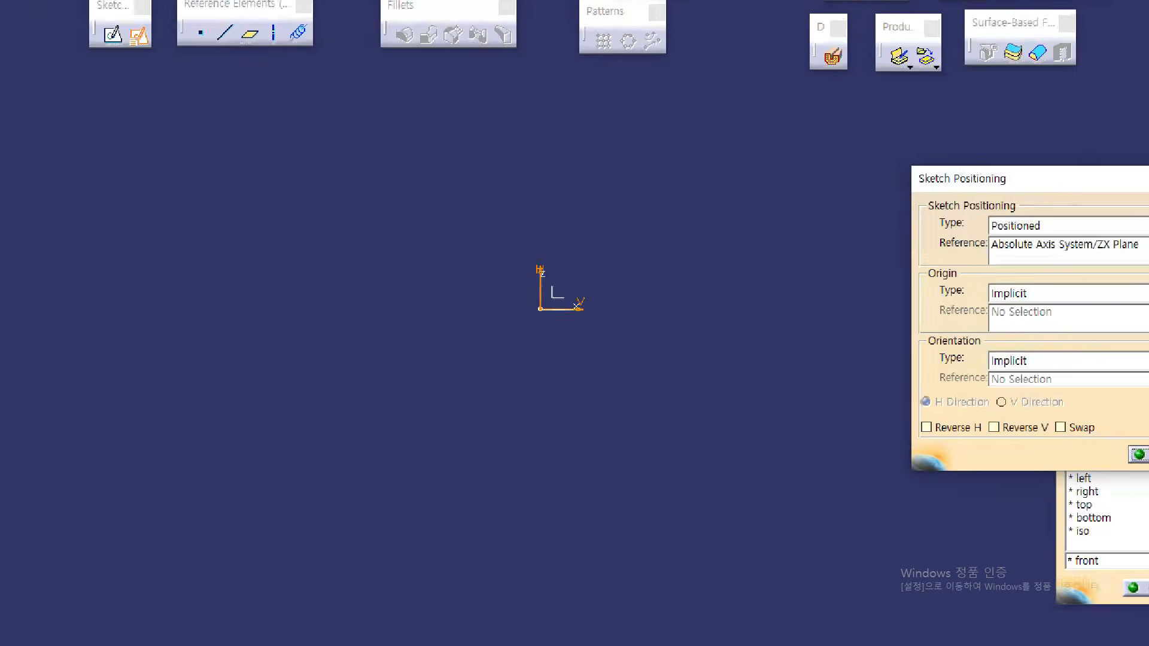
mouse_move(600, 181)
left_mouse_down()
mouse_move(477, 97)
mouse_move(462, 317)
mouse_move(480, 308)
left_mouse_up()
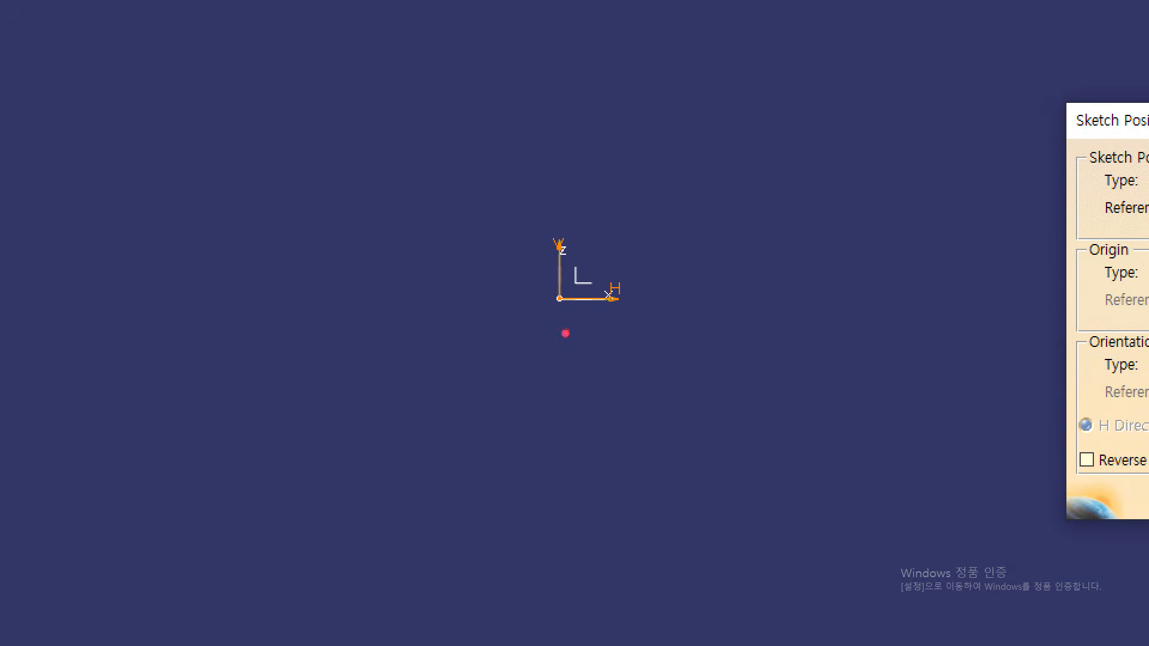
mouse_move(565, 331)
left_mouse_down()
mouse_move(561, 297)
mouse_move(624, 301)
left_mouse_up()
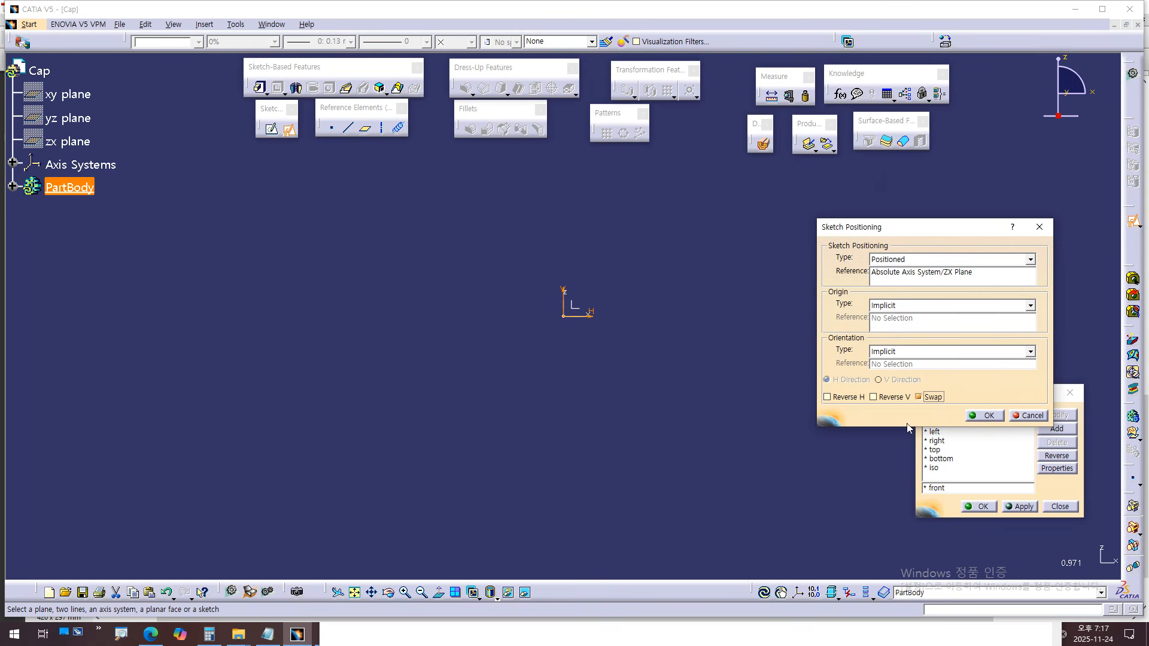
left_click(984, 416)
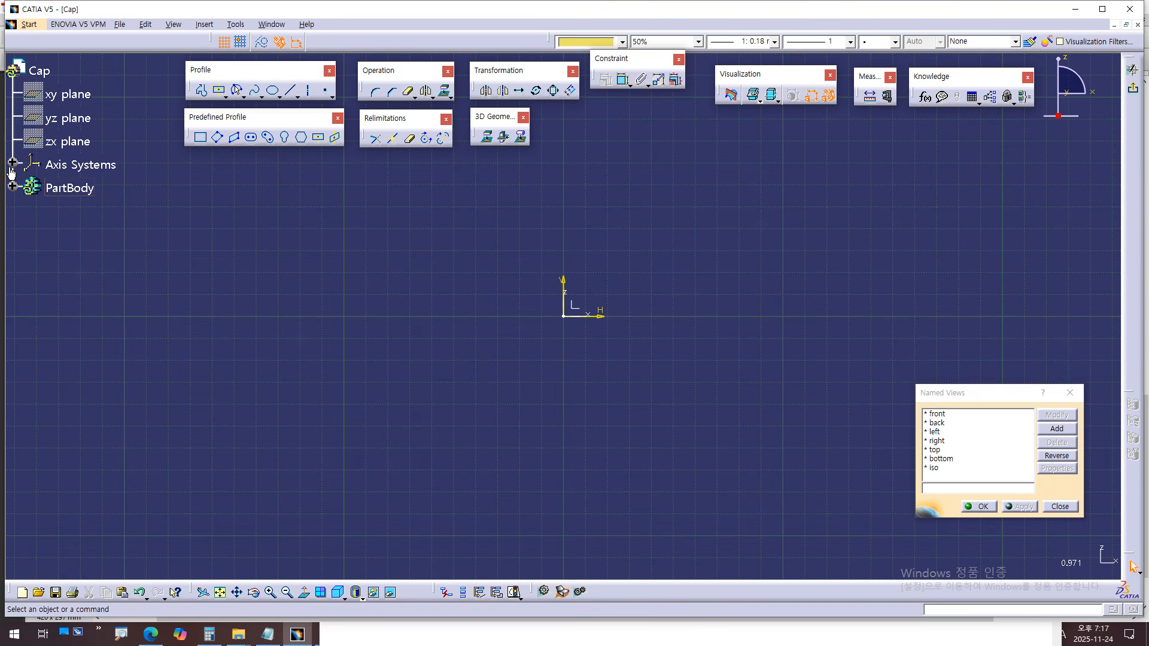
- Hide the Absolute Axis System so that only the sketch axes show in the view
left_click(14, 163)
left_click(152, 190)
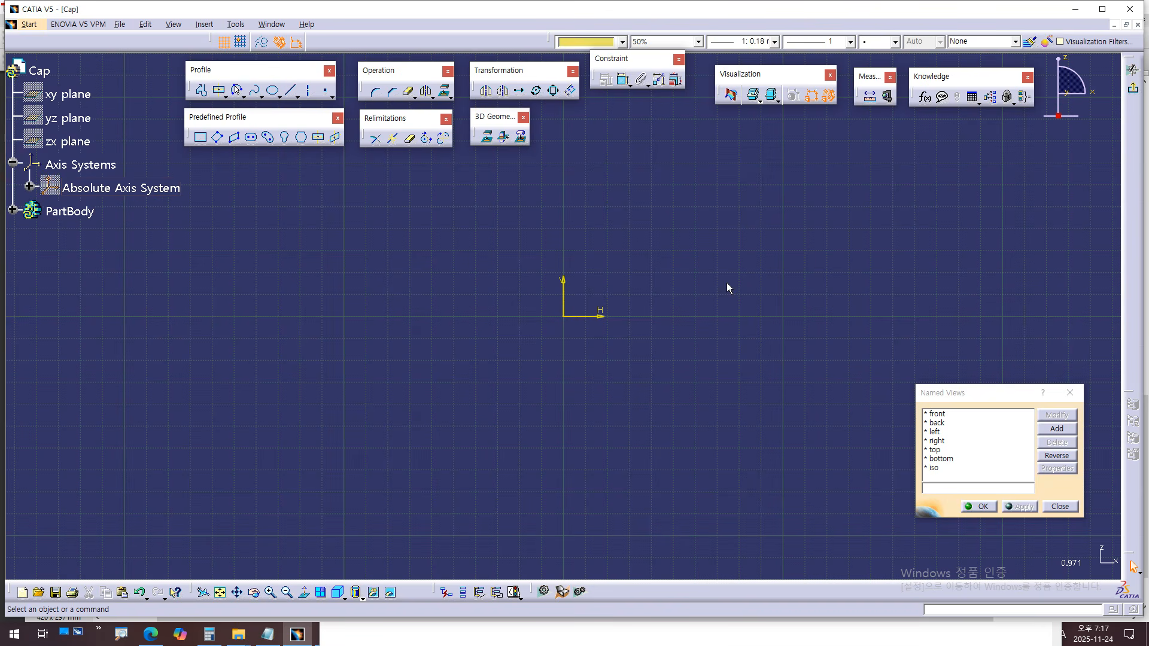
middle_click_drag(726, 283, 721, 297)
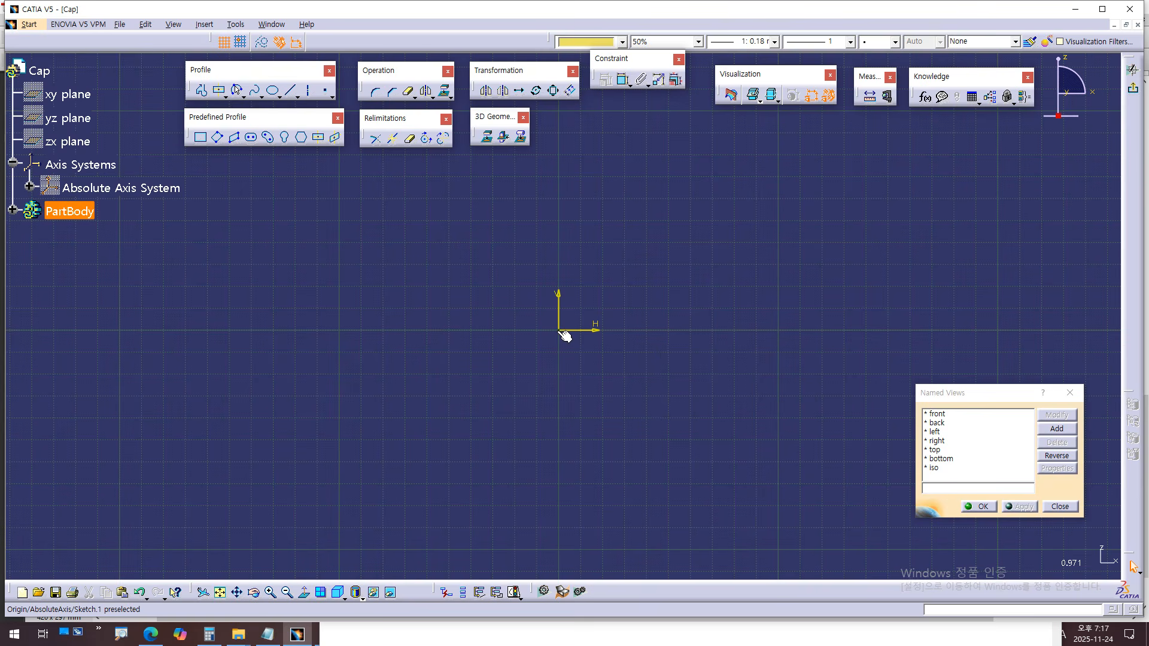
- In the PDF drawing, mark the sketch origin and its H and V directions in blue at the section view's base centre
key("alt+Tab")
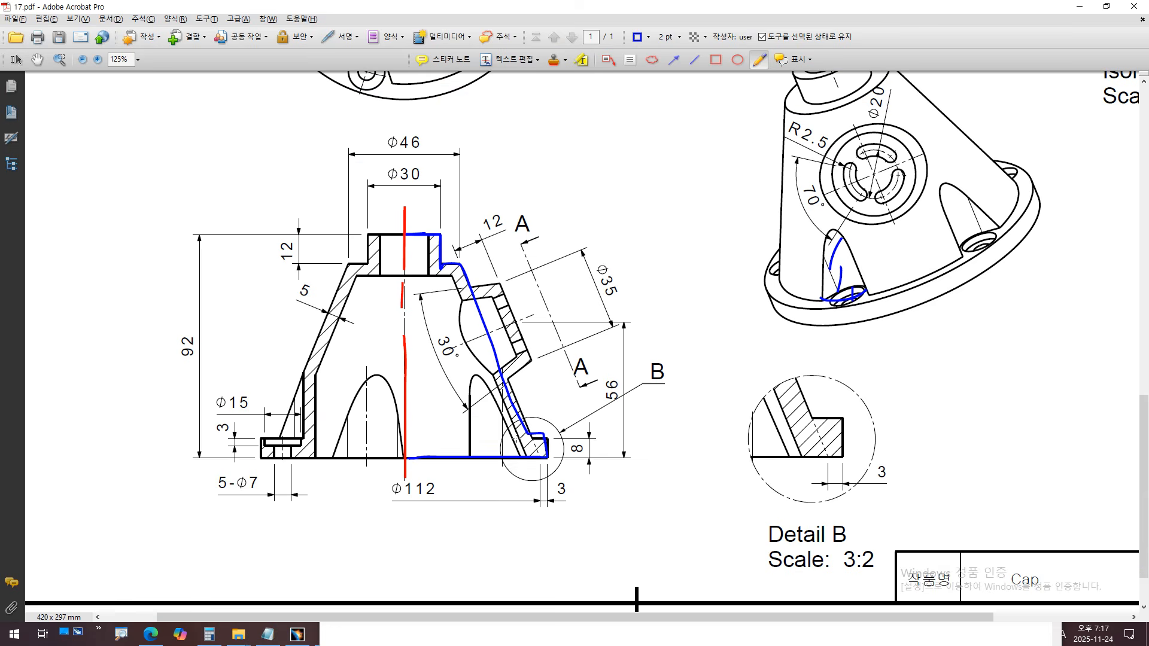
scroll(395, 510, "up", 3, "ctrl")
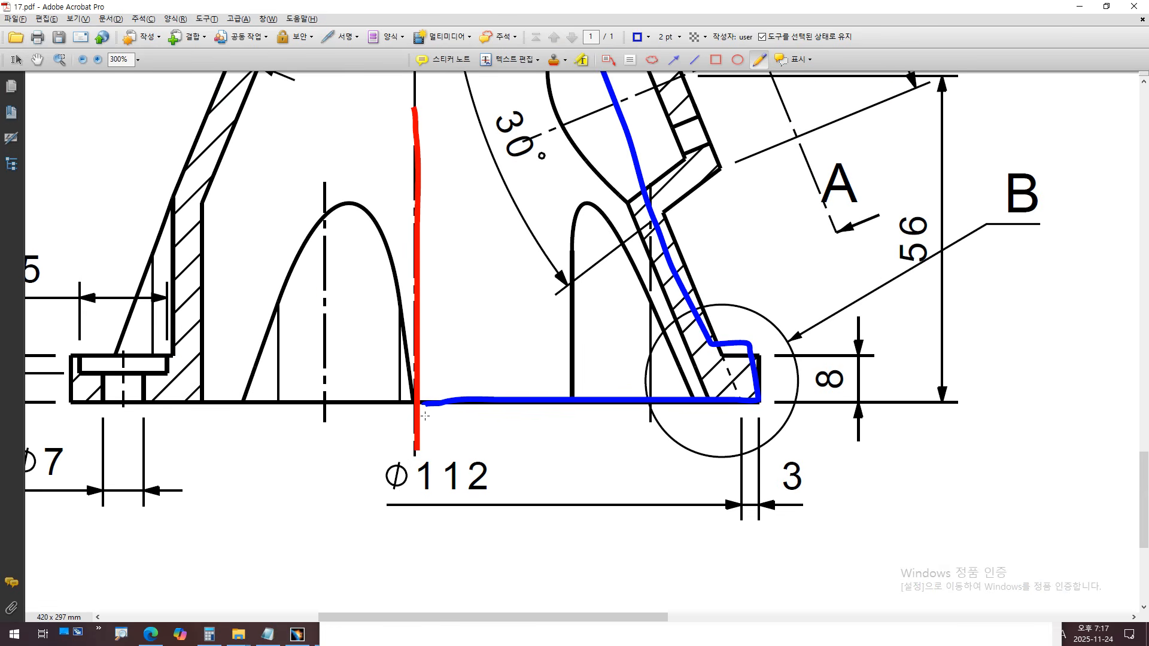
mouse_move(430, 419)
left_mouse_down()
mouse_move(410, 412)
mouse_move(422, 400)
mouse_move(415, 345)
mouse_move(421, 385)
mouse_move(454, 405)
left_mouse_up()
key("alt+Tab")
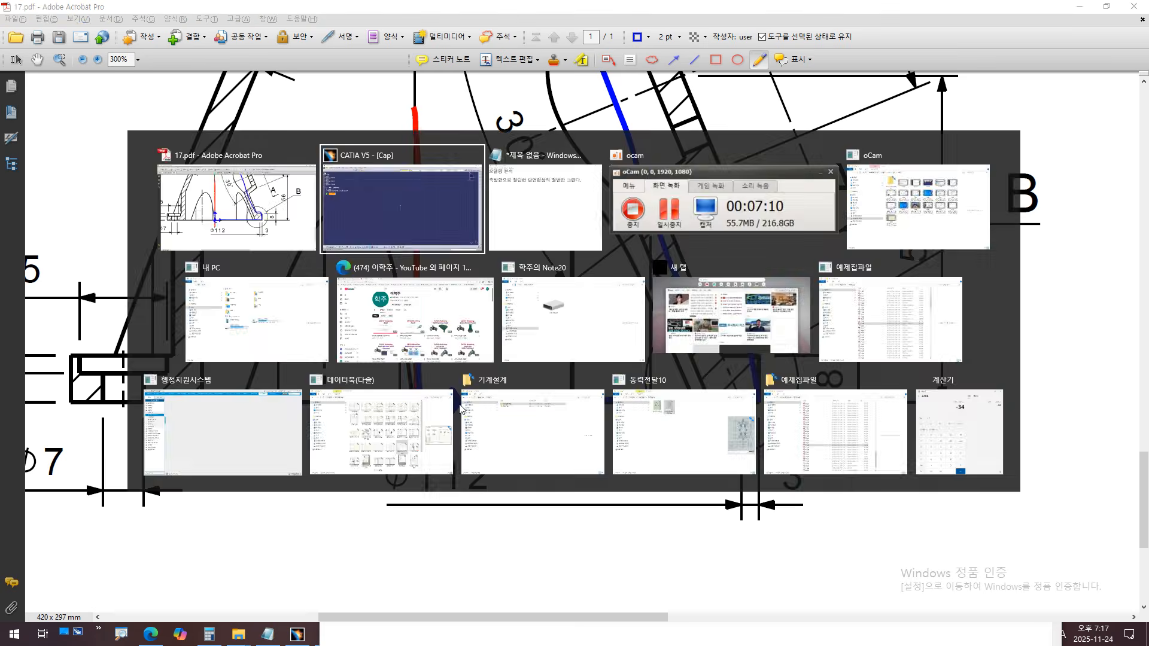
- Return to CATIA V5 and draw a vertical axis line upward from the sketch origin
middle_click_drag(716, 353, 679, 423)
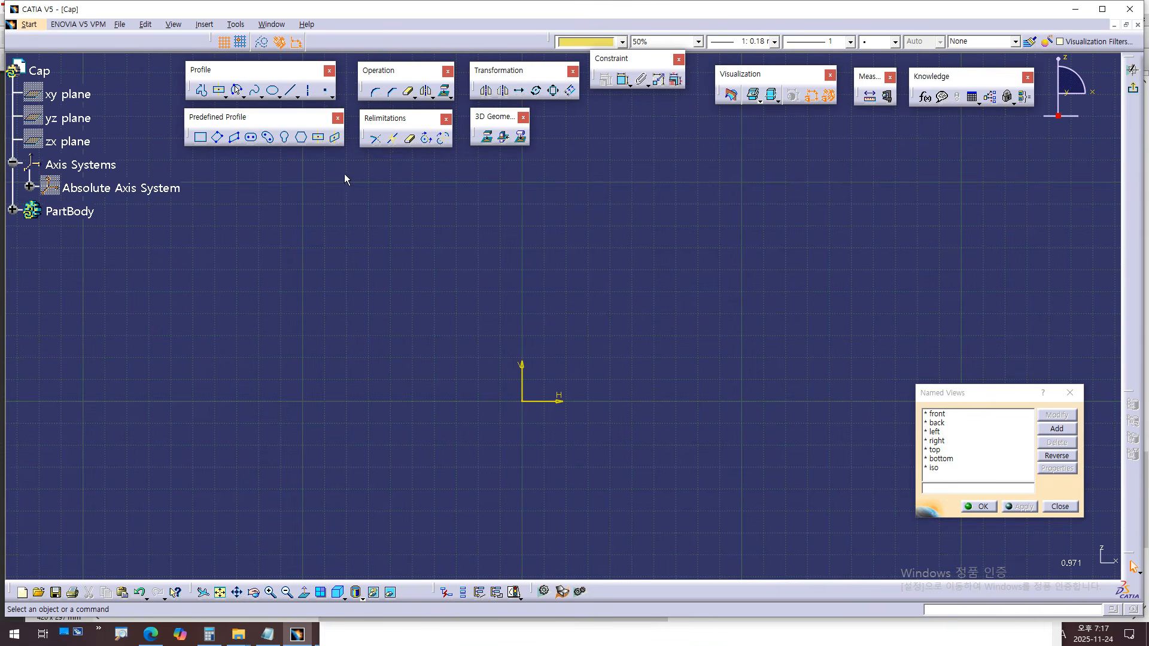
left_click(307, 96)
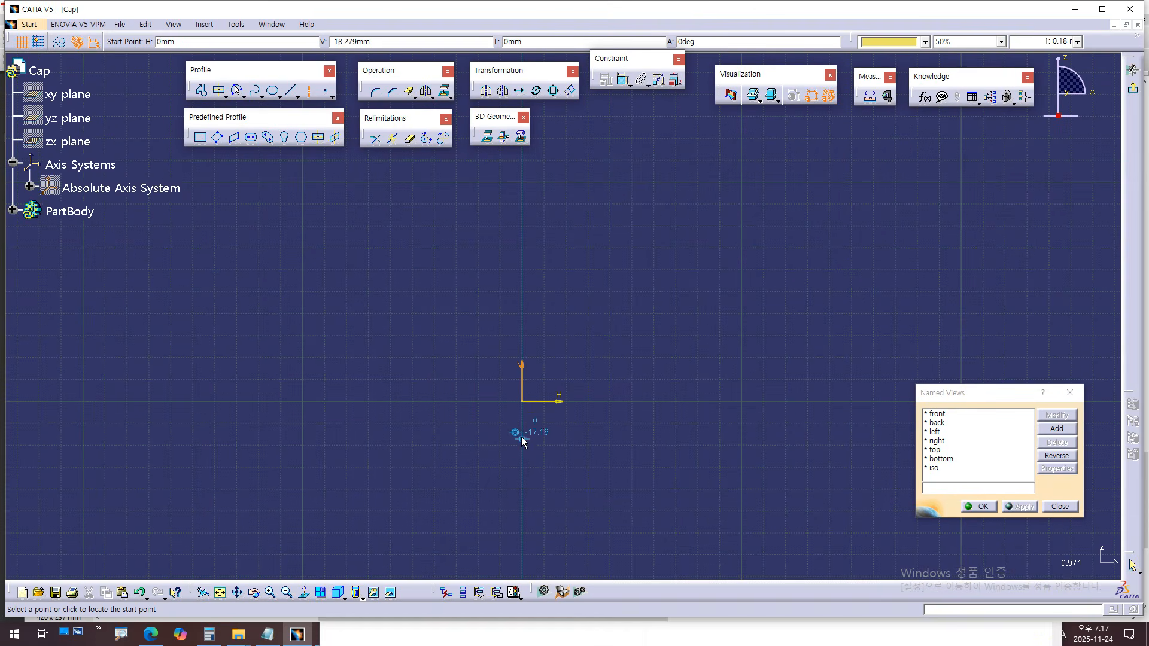
left_click(523, 402)
middle_click_drag(522, 403, 526, 462)
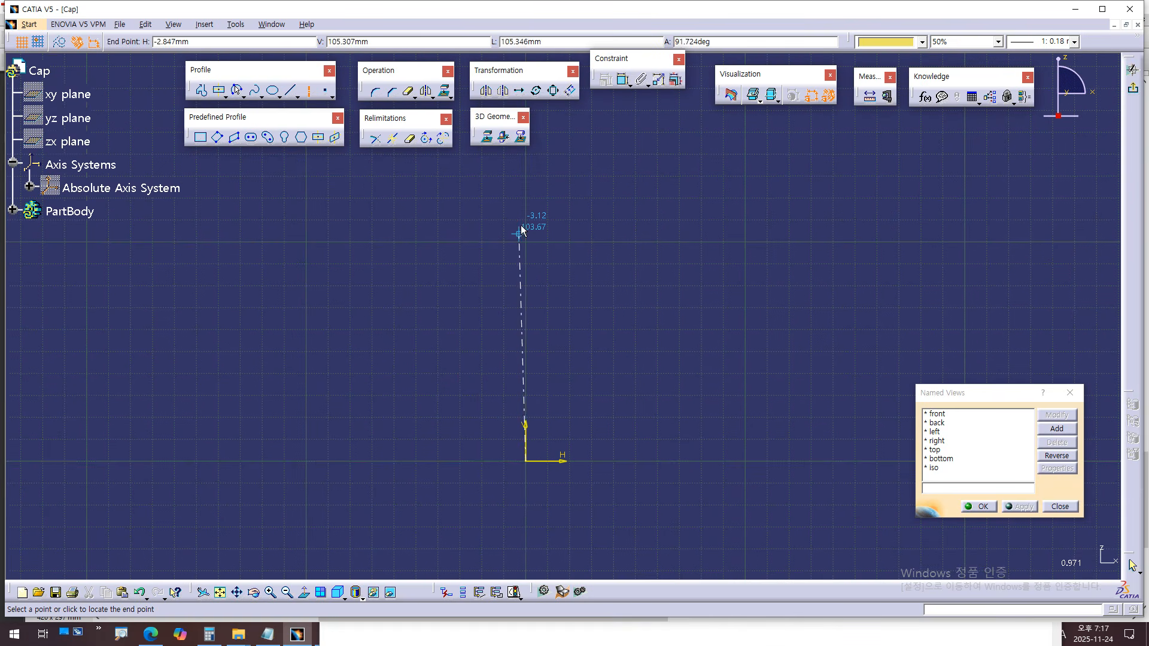
left_click(528, 195)
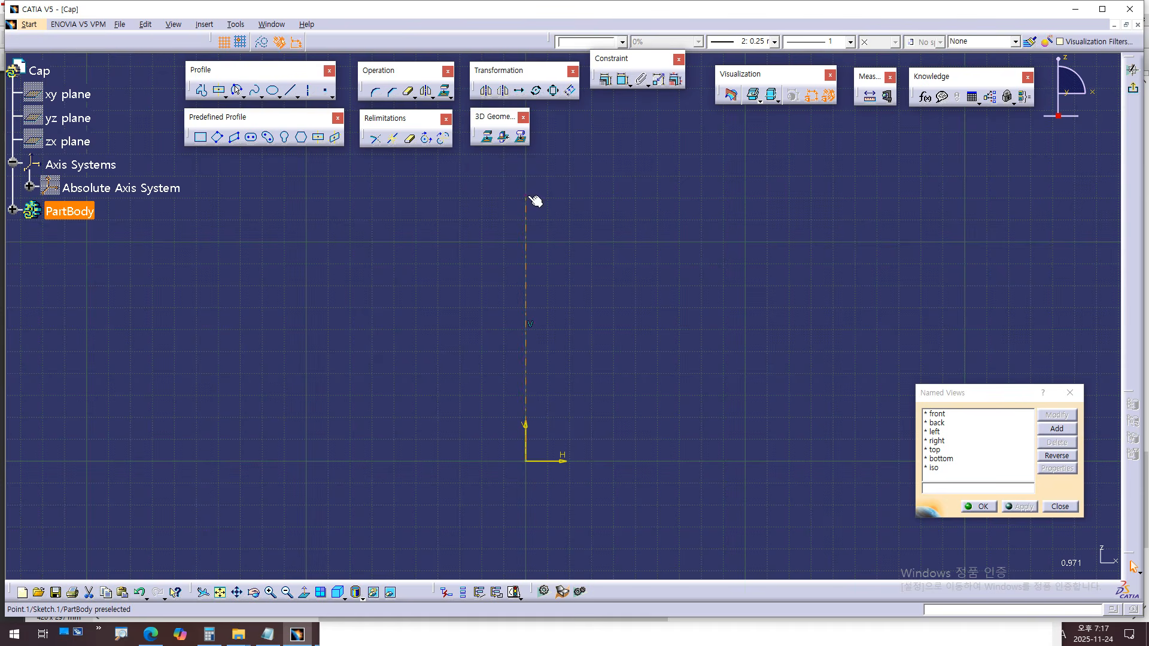
- Start a Profile at the sketch origin
mouse_move(612, 401)
middle_mouse_down()
mouse_move(604, 252)
mouse_move(618, 288)
mouse_move(622, 276)
middle_mouse_up()
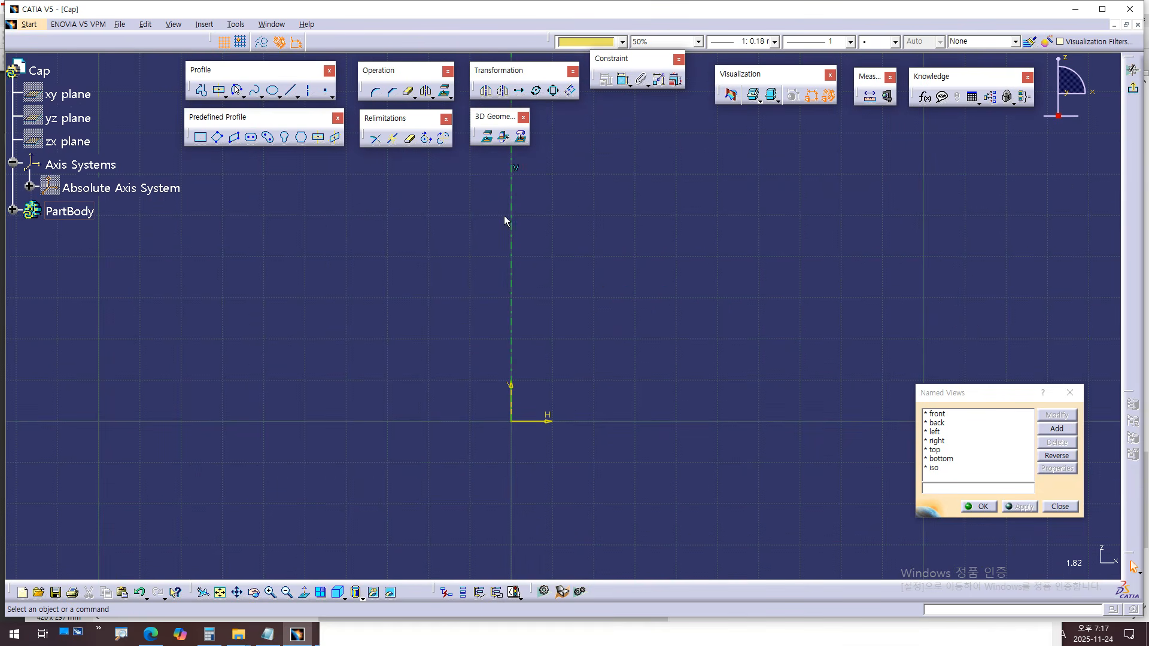
left_click(202, 90)
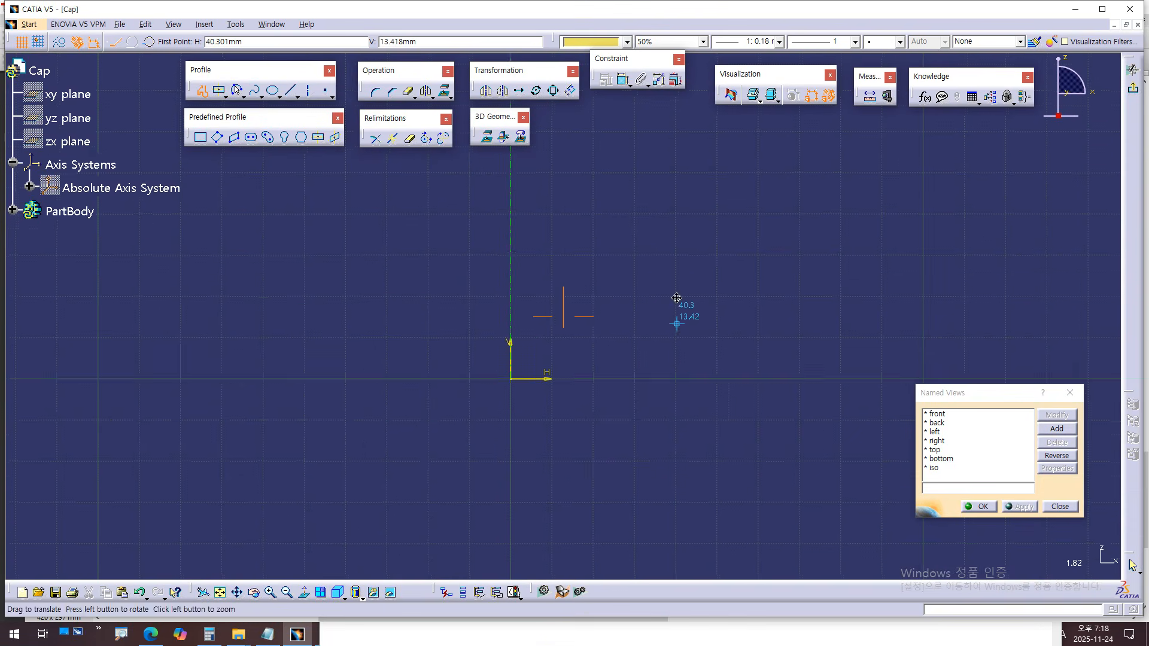
middle_click_drag(677, 298, 680, 253)
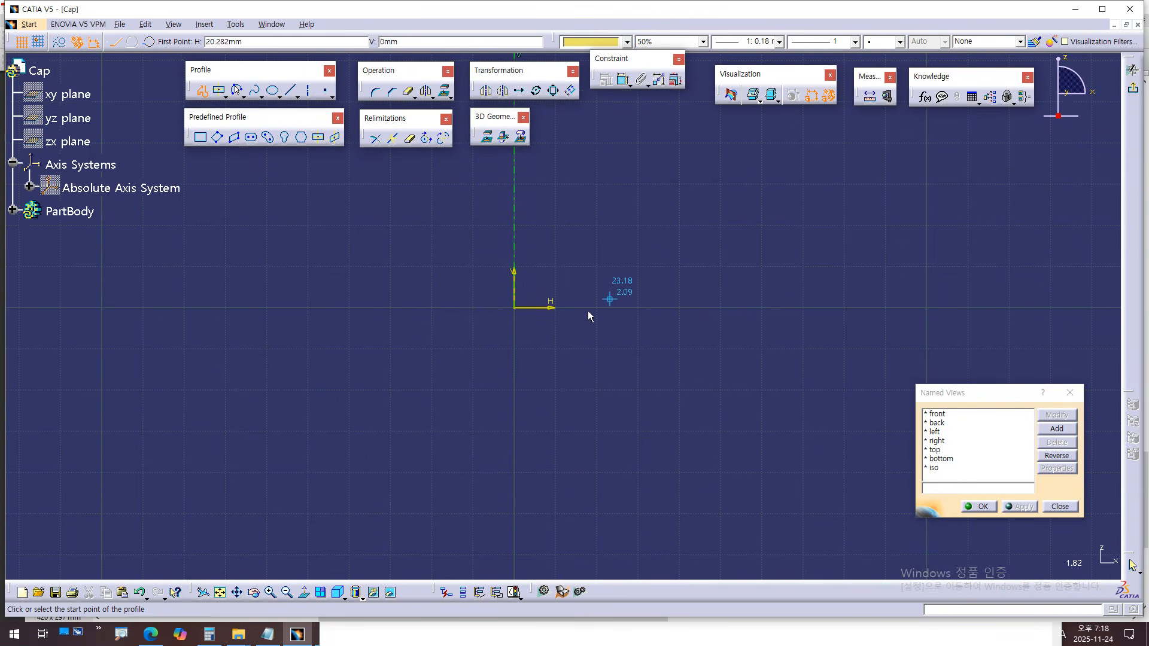
left_click(514, 307)
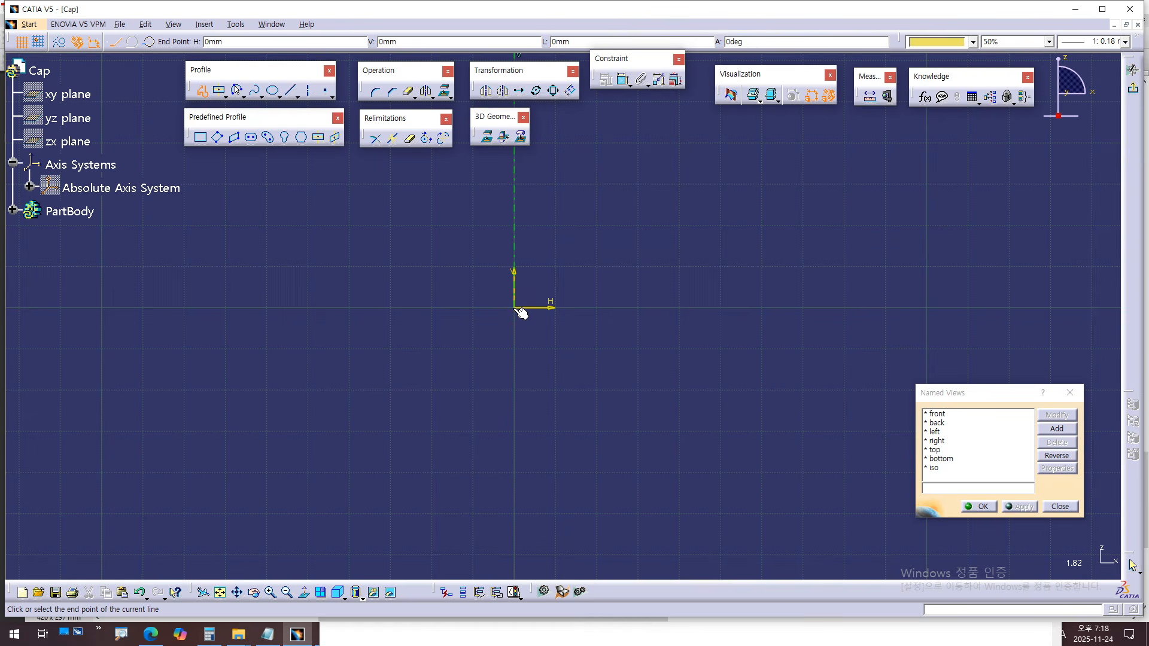
- In the PDF drawing, undo the old blue outline and trace the base line from the centre to the flange's outer edge
key("alt+Tab")
key("ctrl+z")
left_click_drag(460, 405, 758, 404)
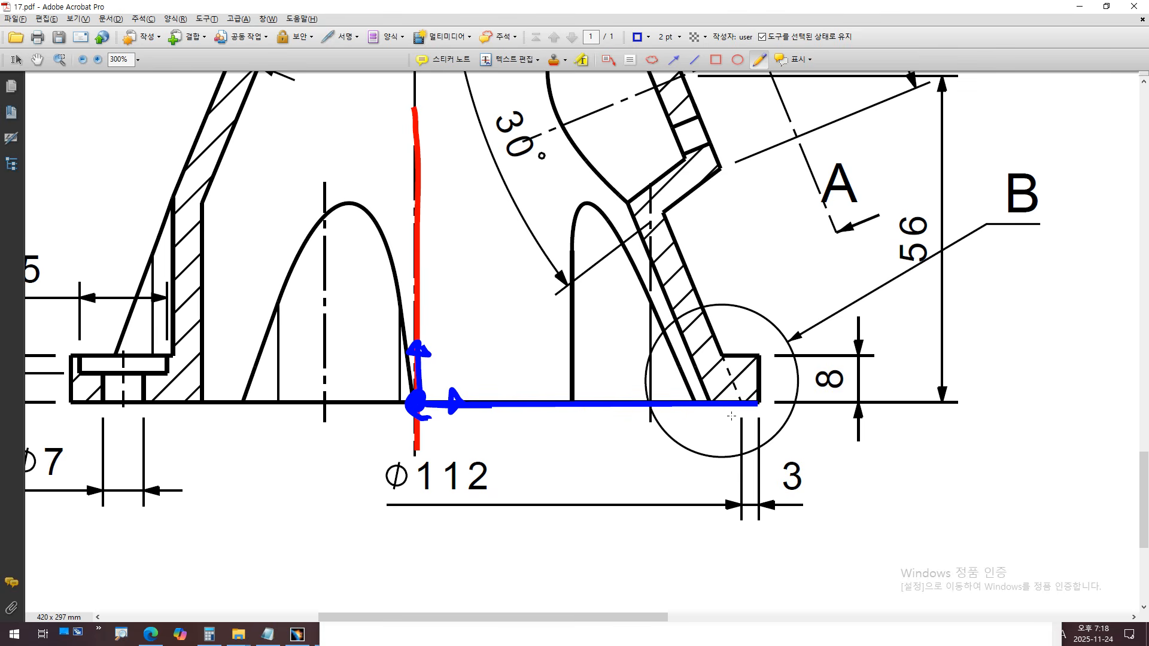
- Mark the end of the Ø112 dimension and write 66 beside it in blue, then undo these marks
left_click_drag(740, 383, 741, 495)
mouse_move(524, 495)
left_mouse_down()
mouse_move(367, 471)
mouse_move(507, 485)
left_mouse_up()
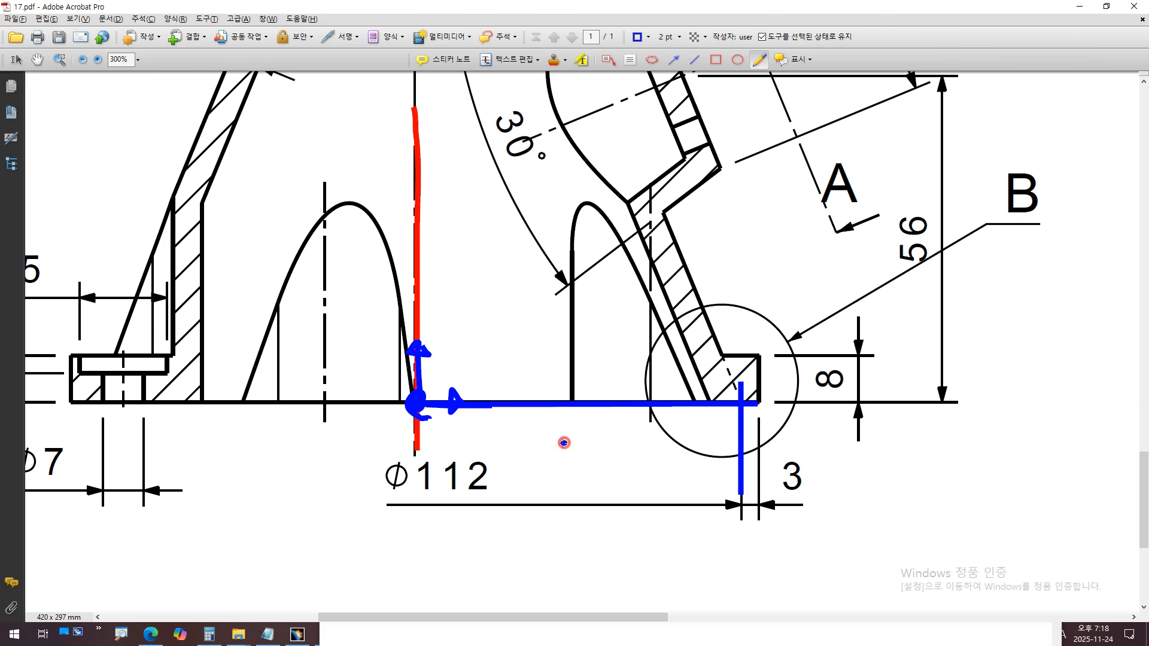
left_click_drag(563, 441, 549, 471)
left_click_drag(594, 424, 581, 475)
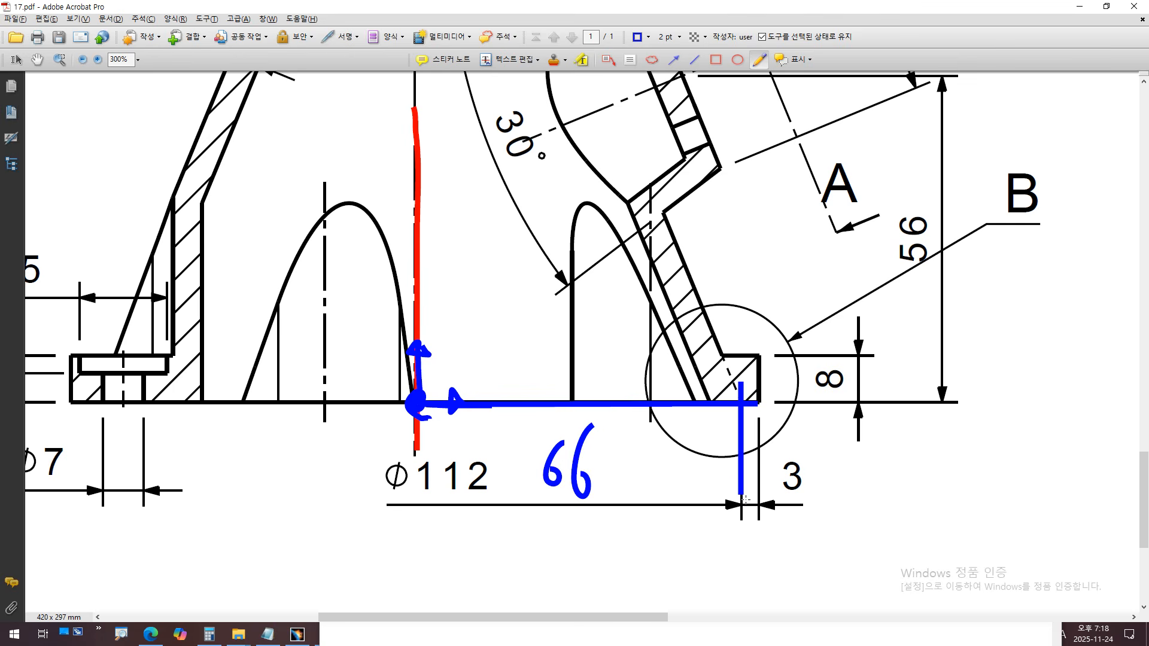
mouse_move(761, 466)
left_mouse_down()
mouse_move(764, 496)
mouse_move(799, 471)
left_mouse_up()
key("ctrl+z")
key("ctrl+z")
key("ctrl+z")
key("ctrl+z")
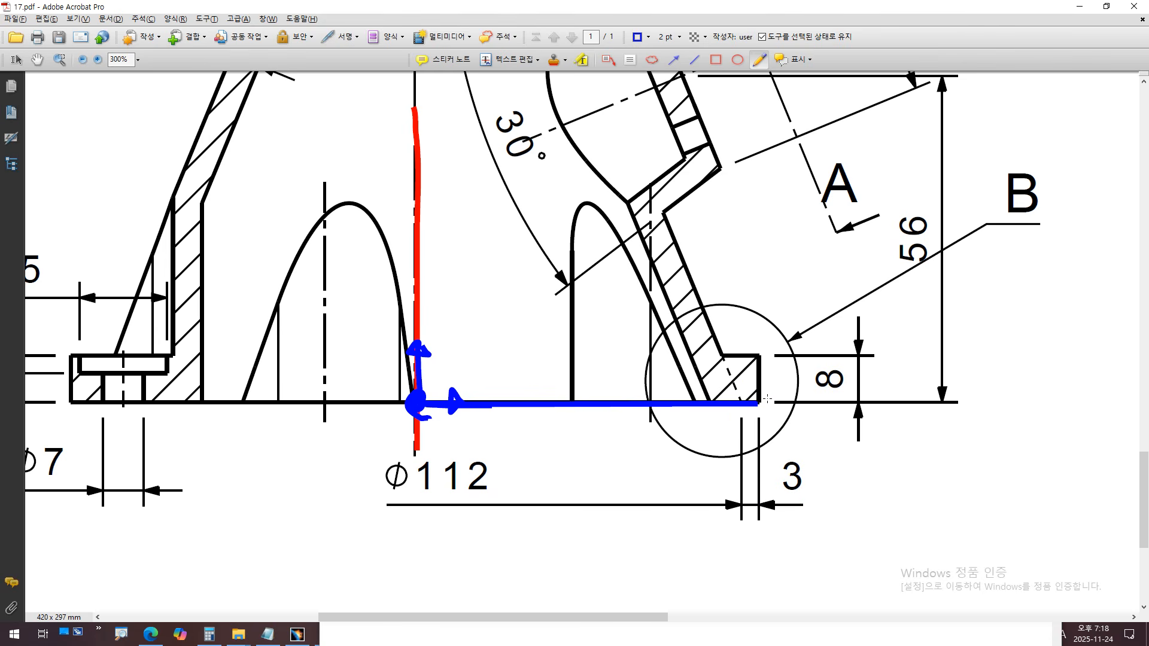
- Return to CATIA V5 and draw the profile's horizontal base line about 70 mm long from the origin
key("alt+Tab")
middle_click_drag(719, 415, 594, 449)
left_click(594, 449)
middle_click_drag(593, 449, 614, 415)
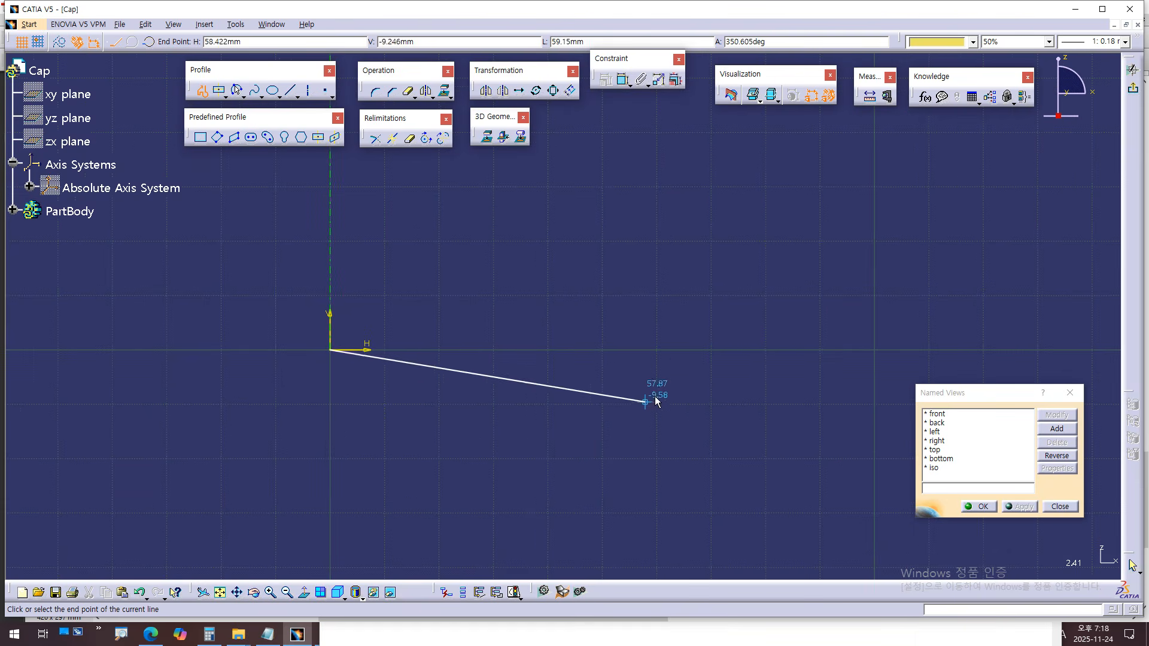
left_click(712, 350)
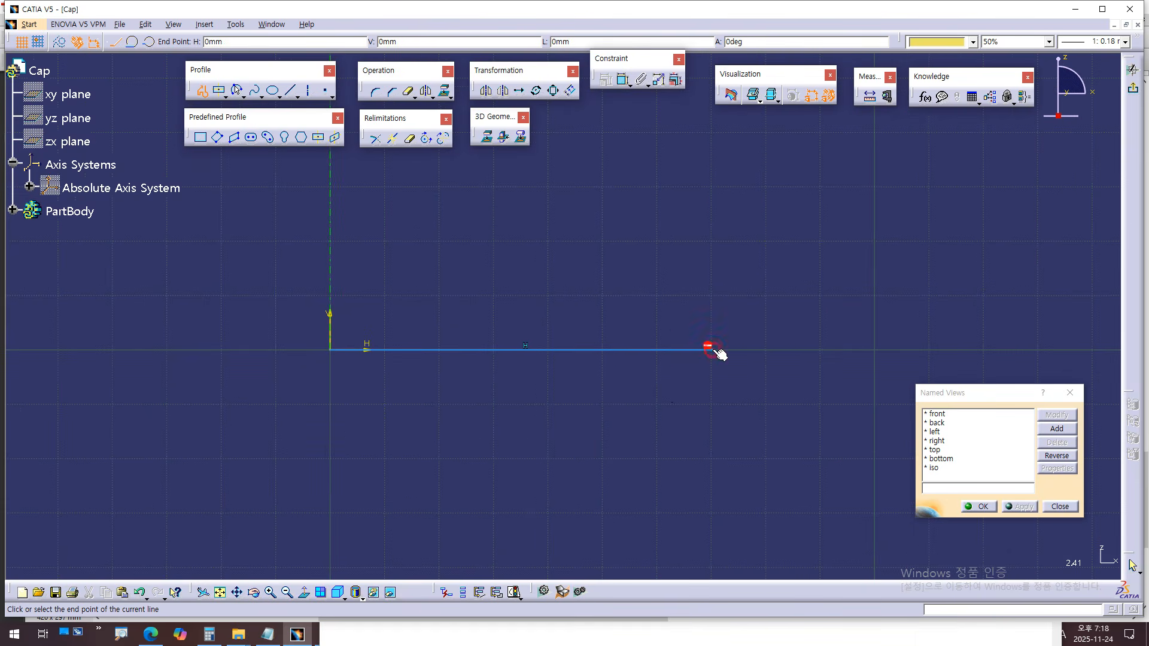
- In the PDF drawing, trace the flange's vertical outer edge in blue and circle its height dimension 8
key("alt+Tab")
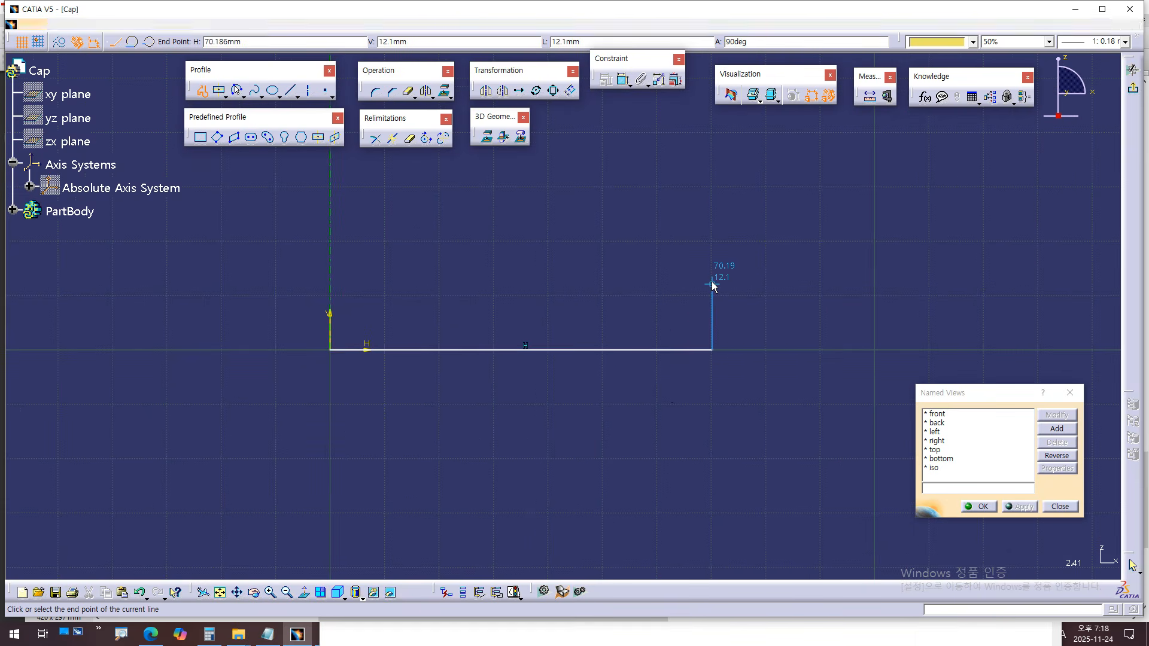
left_click_drag(762, 356, 761, 402)
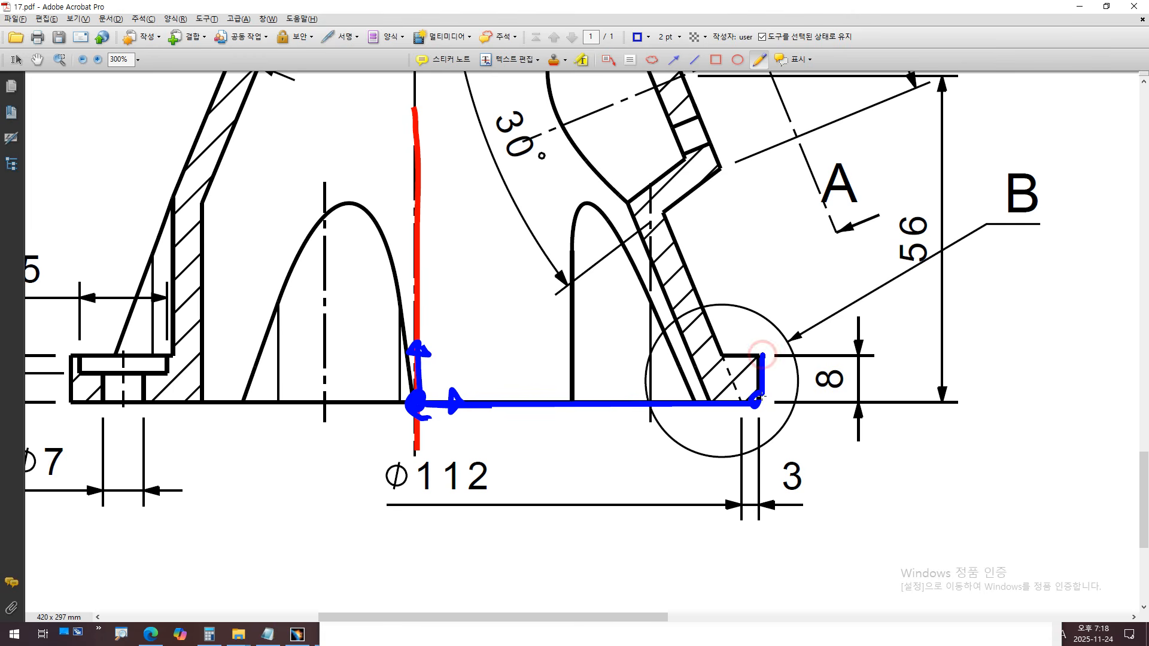
mouse_move(850, 393)
left_mouse_down()
mouse_move(841, 396)
mouse_move(826, 356)
left_mouse_up()
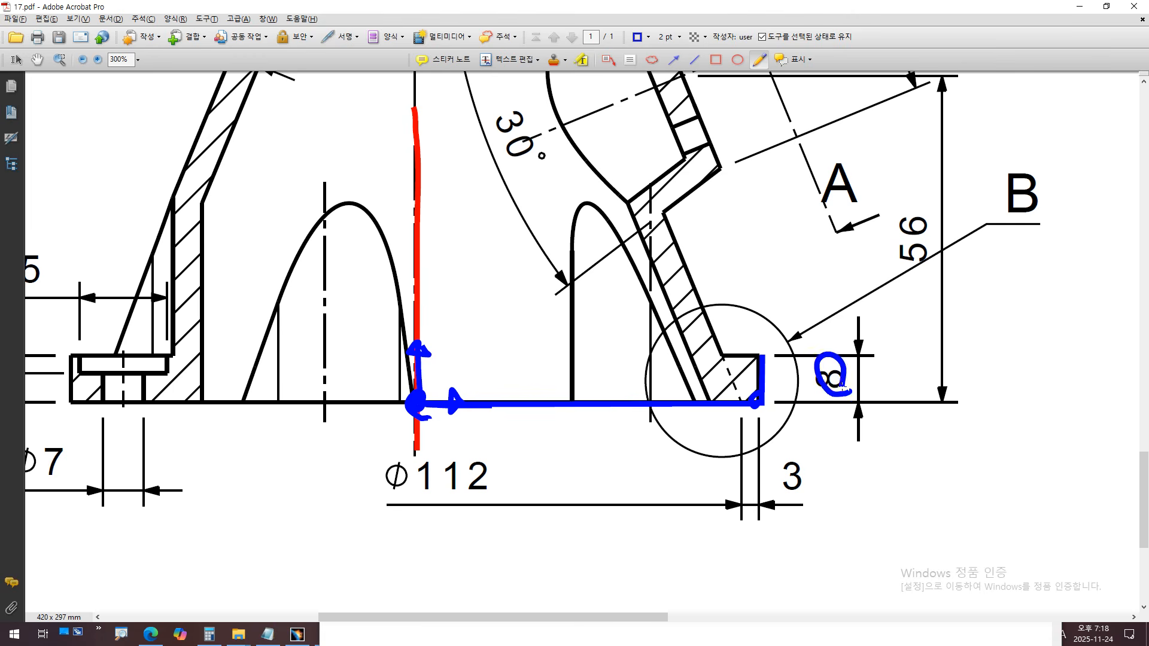
- In CATIA V5, draw the flange's vertical outer edge and its horizontal top edge inward, tracing the top edge in the PDF drawing
key("alt+Tab")
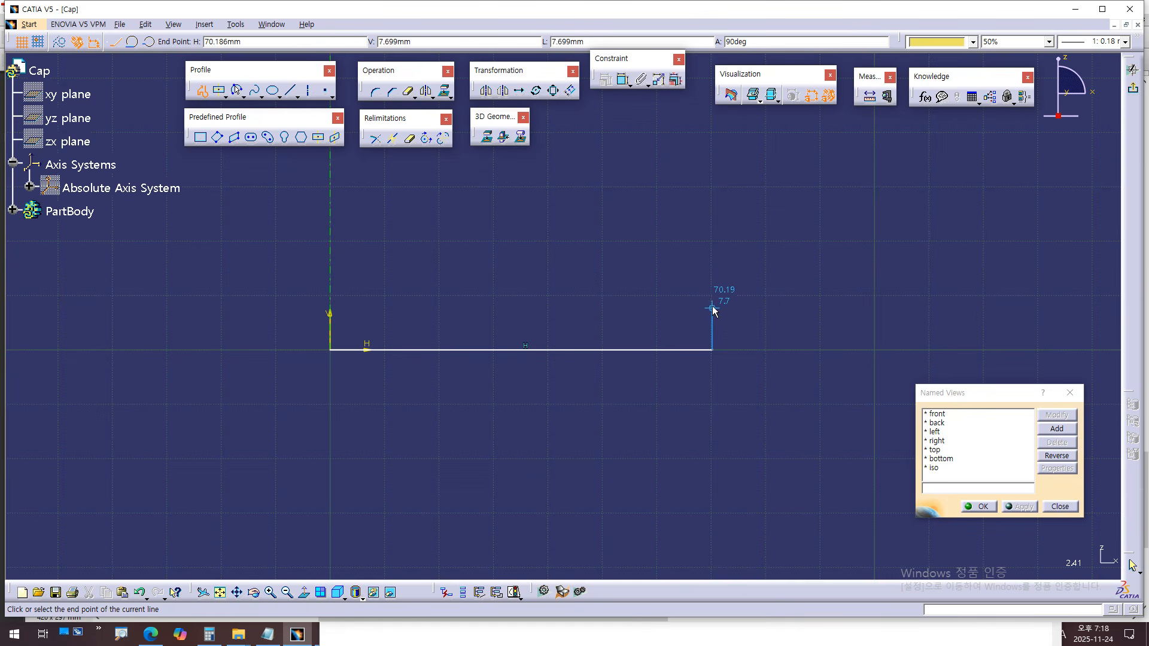
left_click(712, 304)
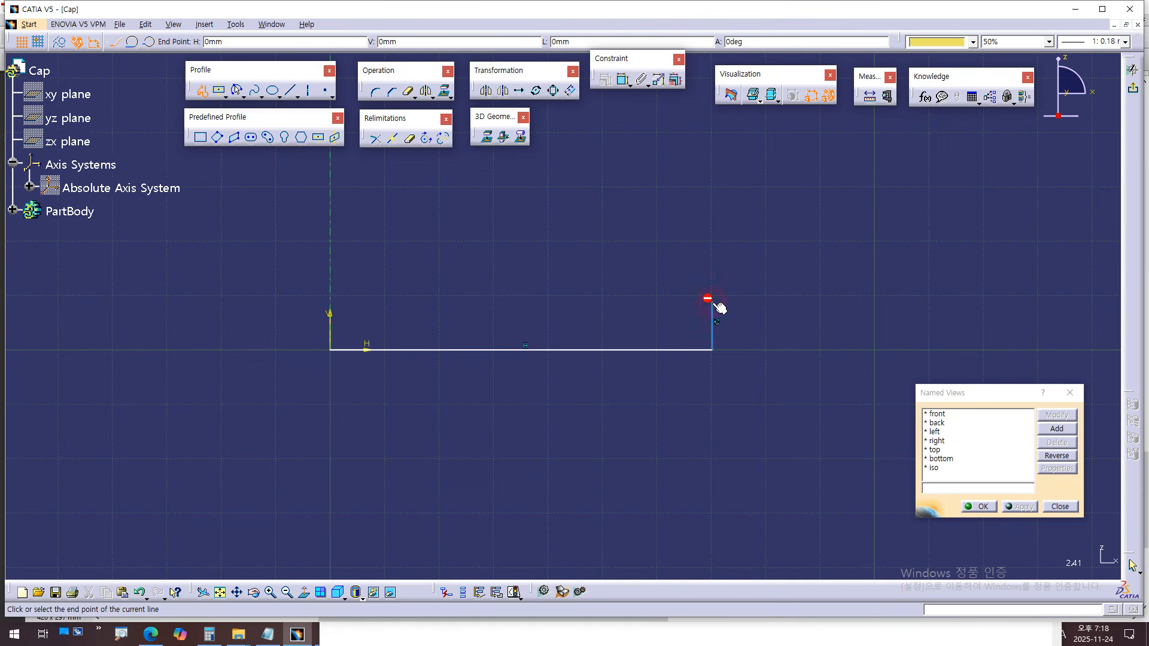
key("alt+Tab")
left_click_drag(786, 356, 729, 357)
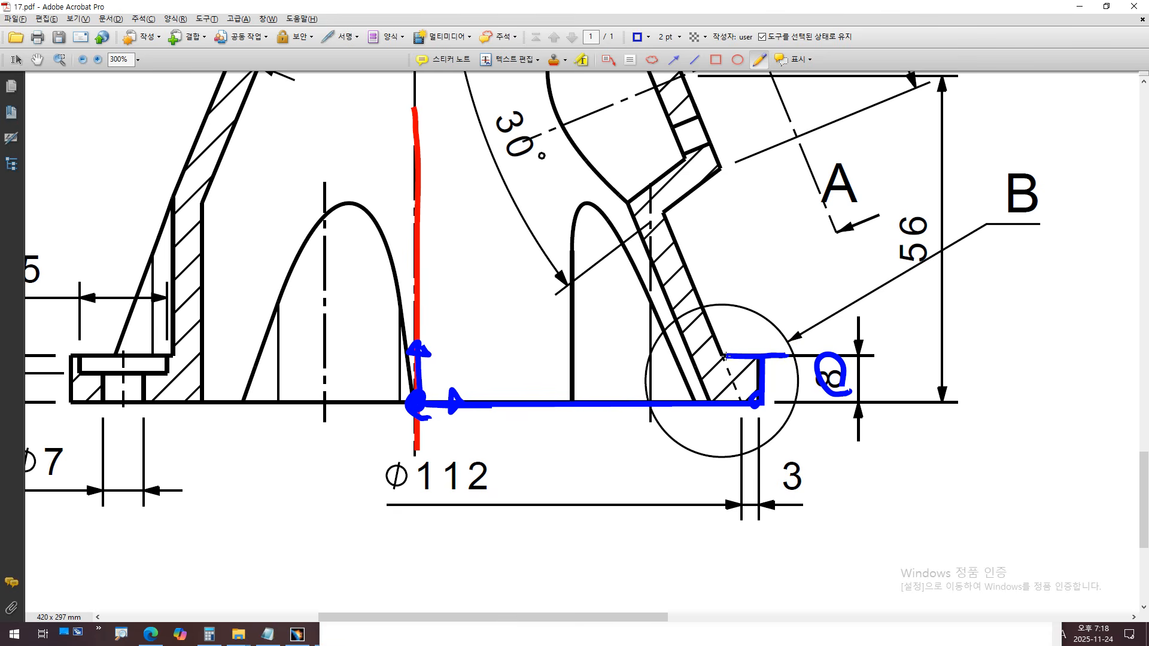
key("alt+Tab")
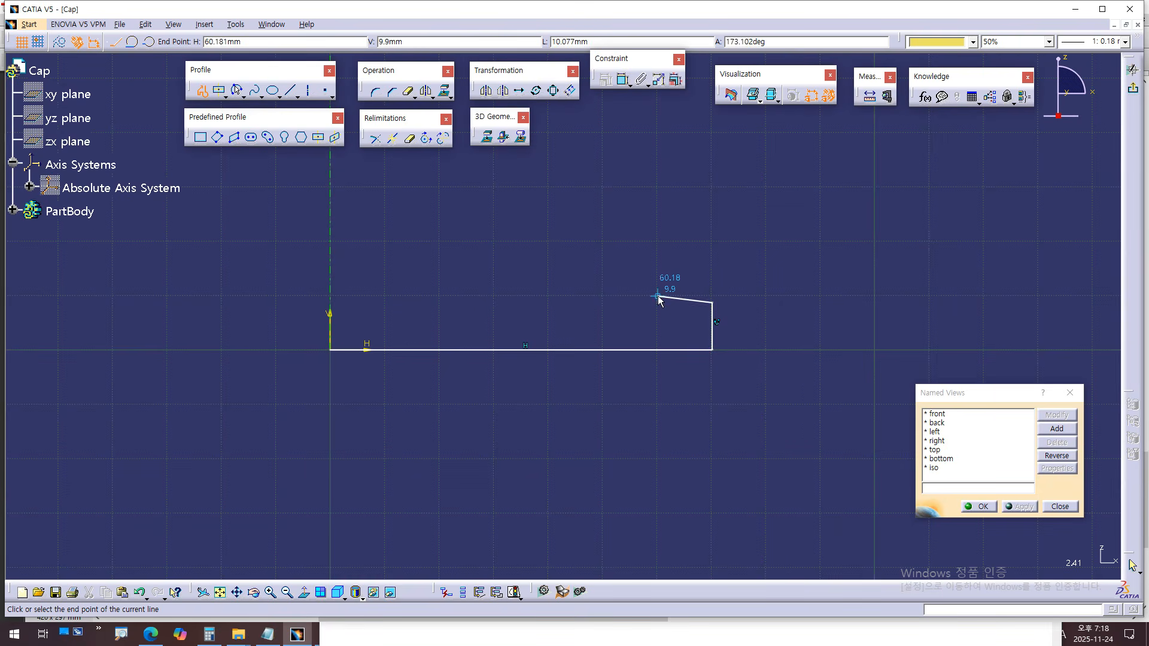
left_click(660, 303)
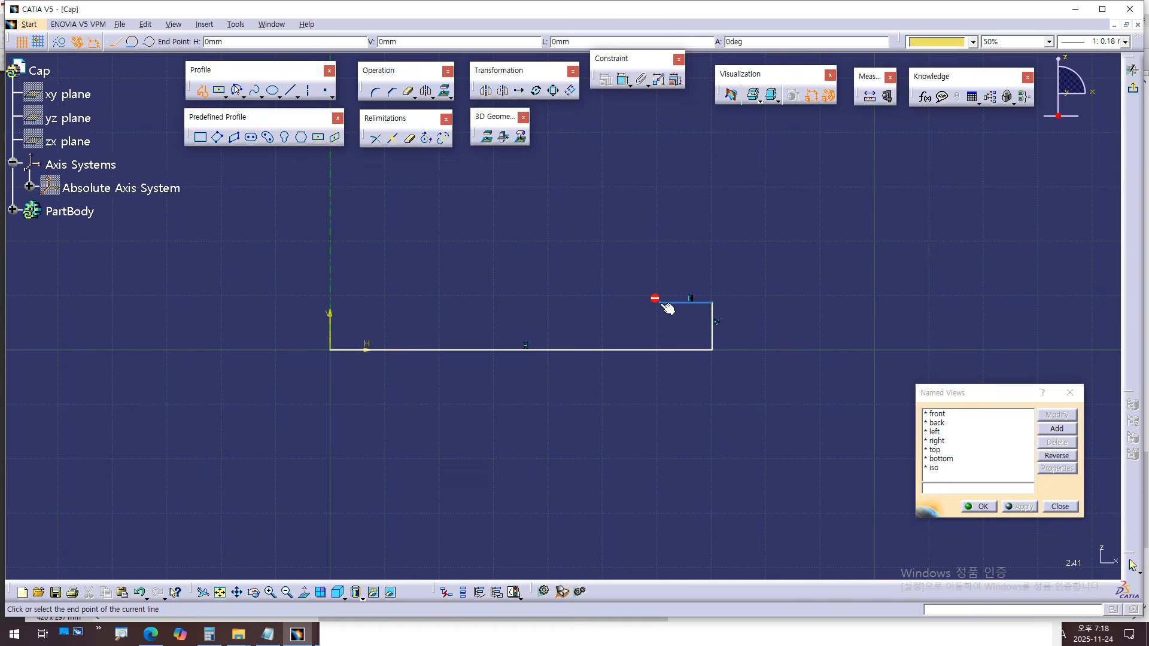
- In the PDF drawing, trace the sloped outer wall in blue and circle the height dimensions 92 and 12
key("alt+Tab")
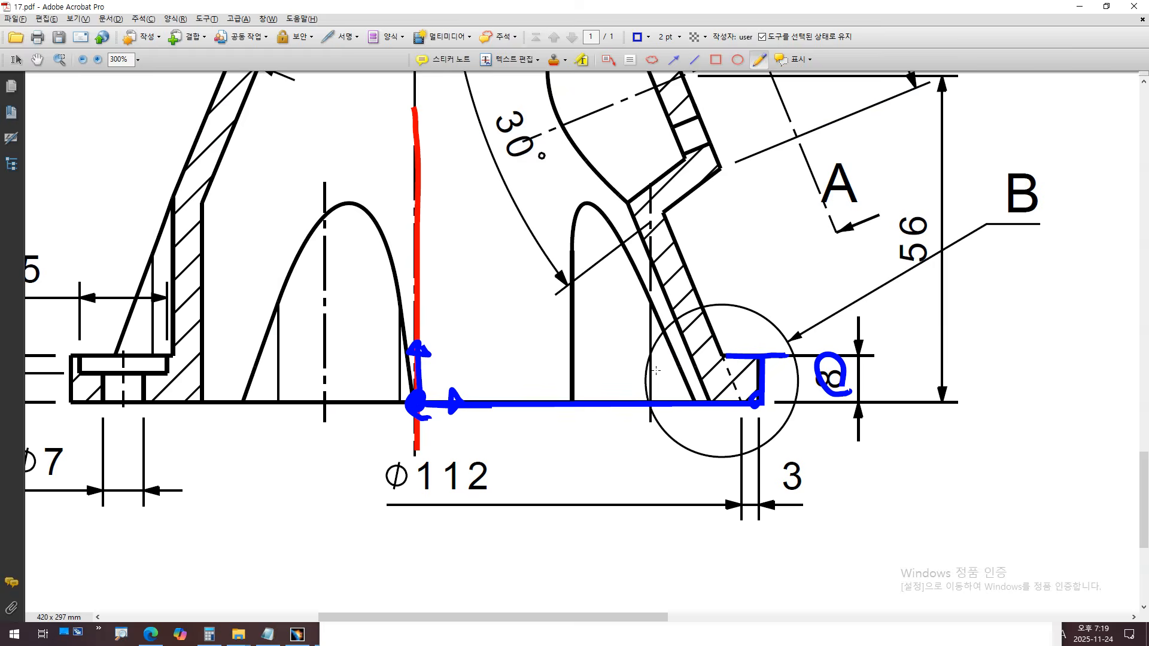
left_click_drag(600, 160, 693, 364)
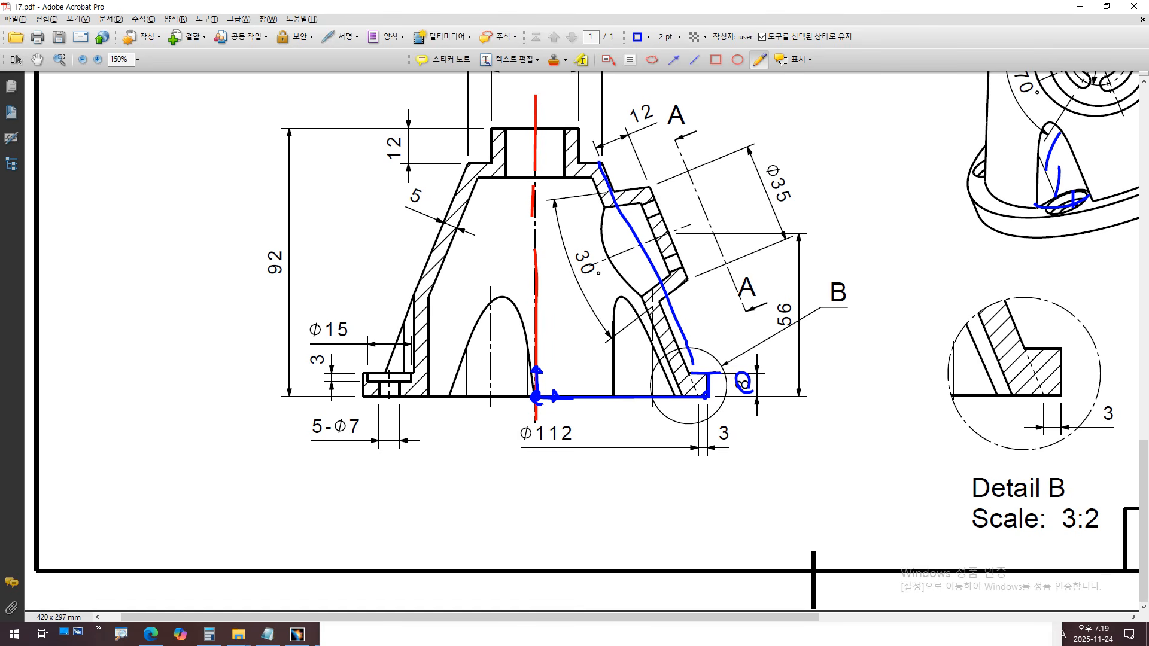
mouse_move(241, 270)
left_mouse_down()
mouse_move(279, 289)
mouse_move(307, 236)
mouse_move(259, 243)
mouse_move(253, 256)
left_mouse_up()
mouse_move(414, 148)
left_mouse_down()
mouse_move(392, 174)
mouse_move(413, 148)
left_mouse_up()
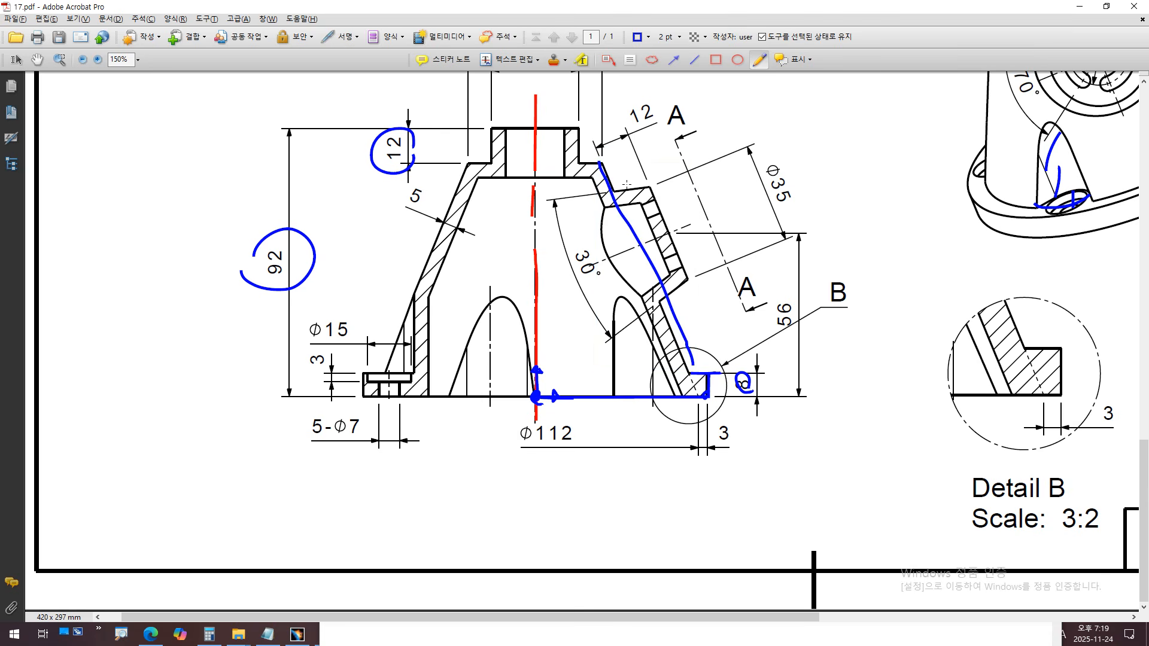
scroll(722, 229, "up", 3)
- Circle Ø46 and mark the slope's upper corner in the PDF, and draw the sloped wall line up to that corner in CATIA V5
key("alt+Tab")
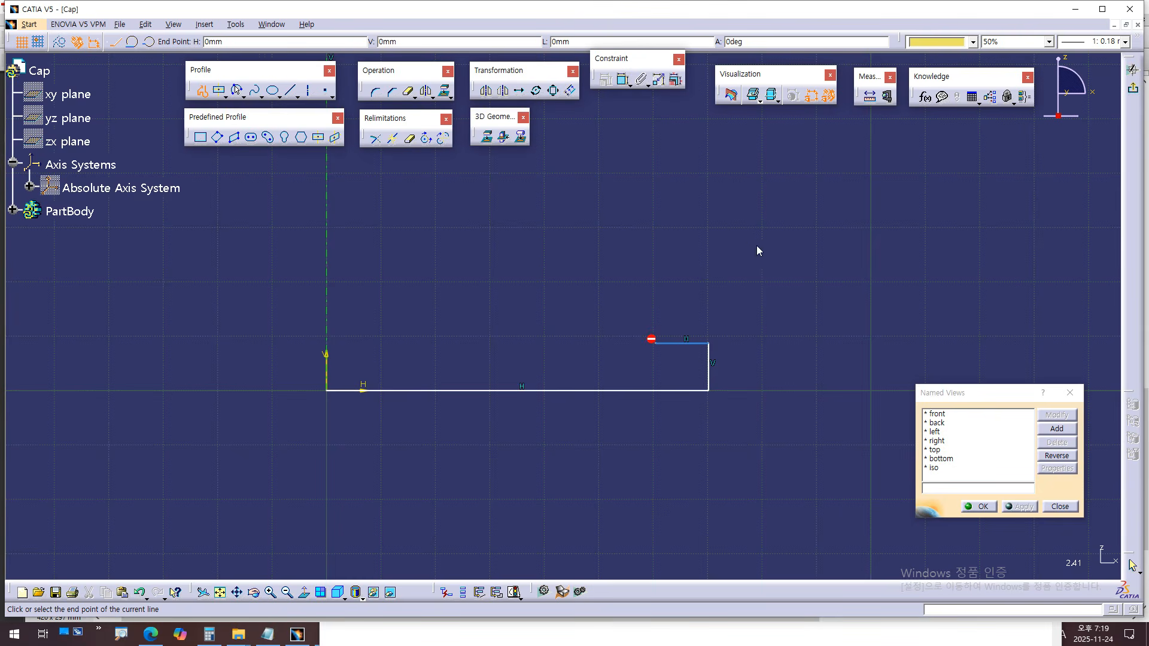
mouse_move(732, 172)
middle_mouse_down()
mouse_move(659, 230)
mouse_move(632, 361)
middle_mouse_up()
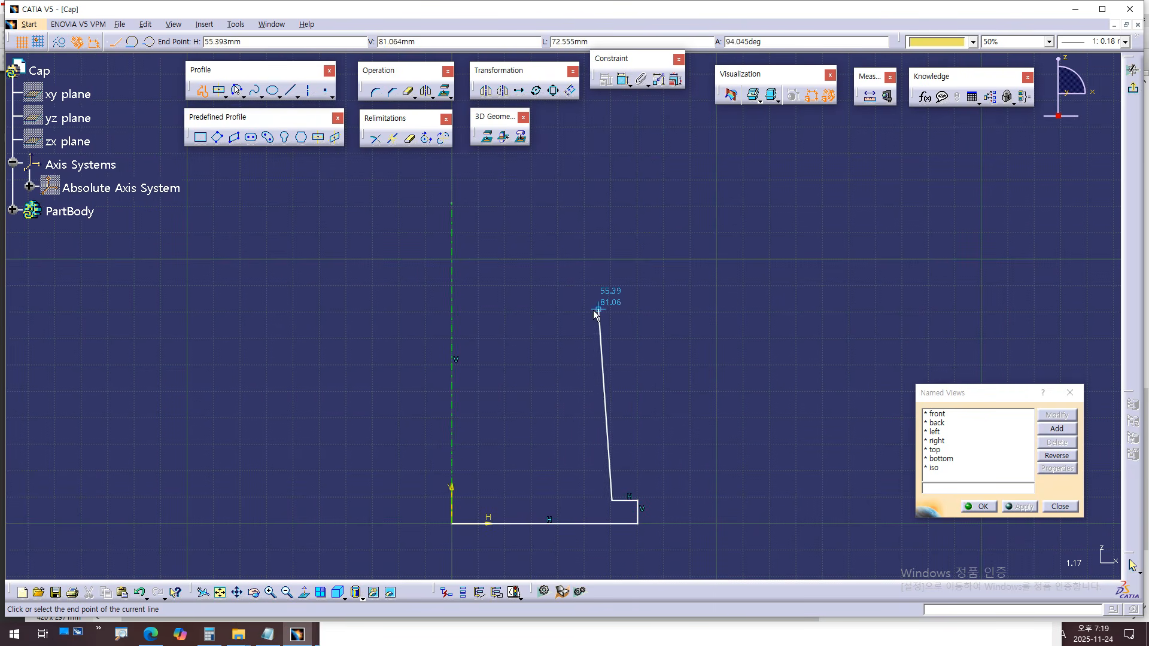
key("alt+Tab")
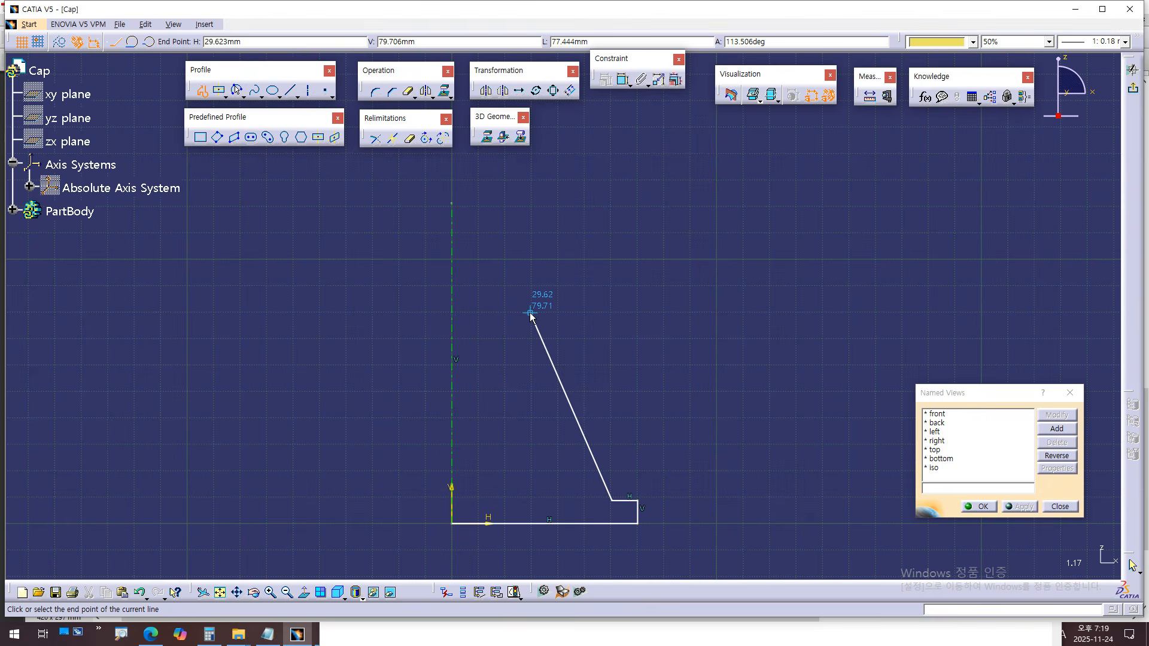
mouse_move(559, 119)
left_mouse_down()
mouse_move(482, 112)
mouse_move(566, 107)
left_mouse_up()
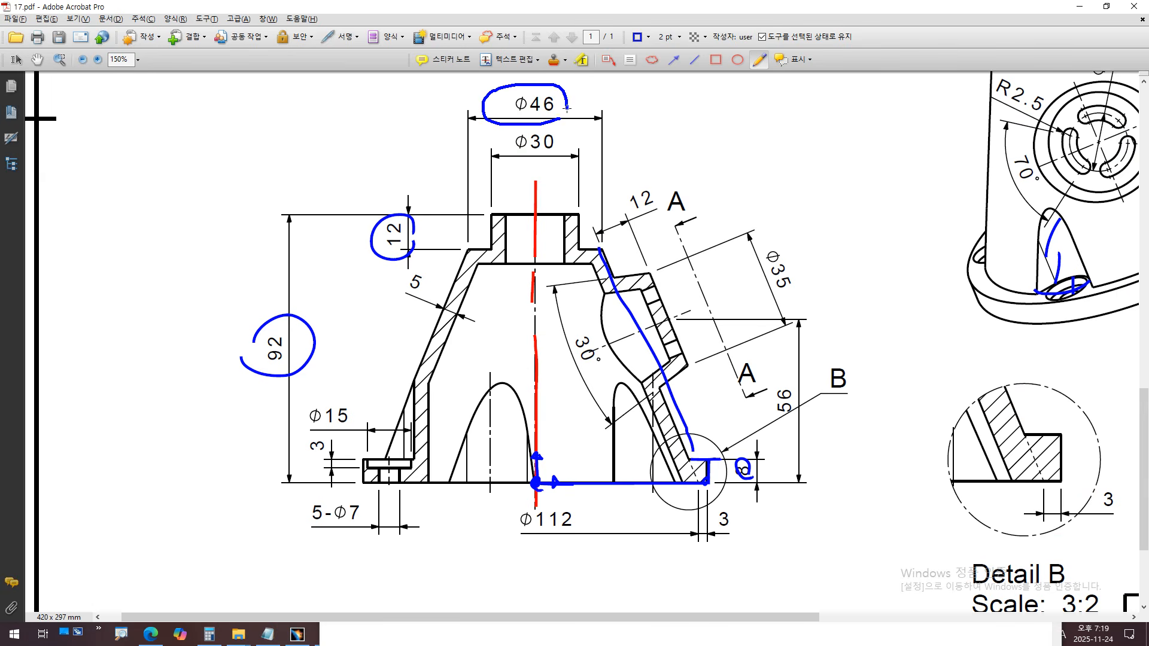
left_click_drag(611, 245, 603, 255)
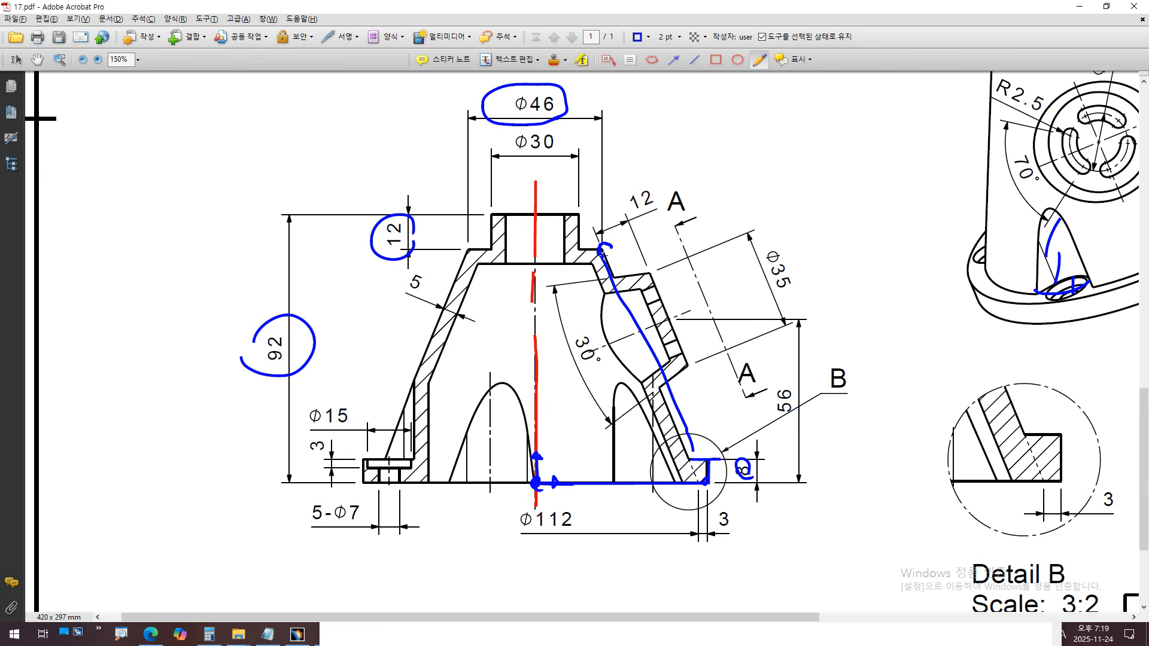
key("alt+Tab")
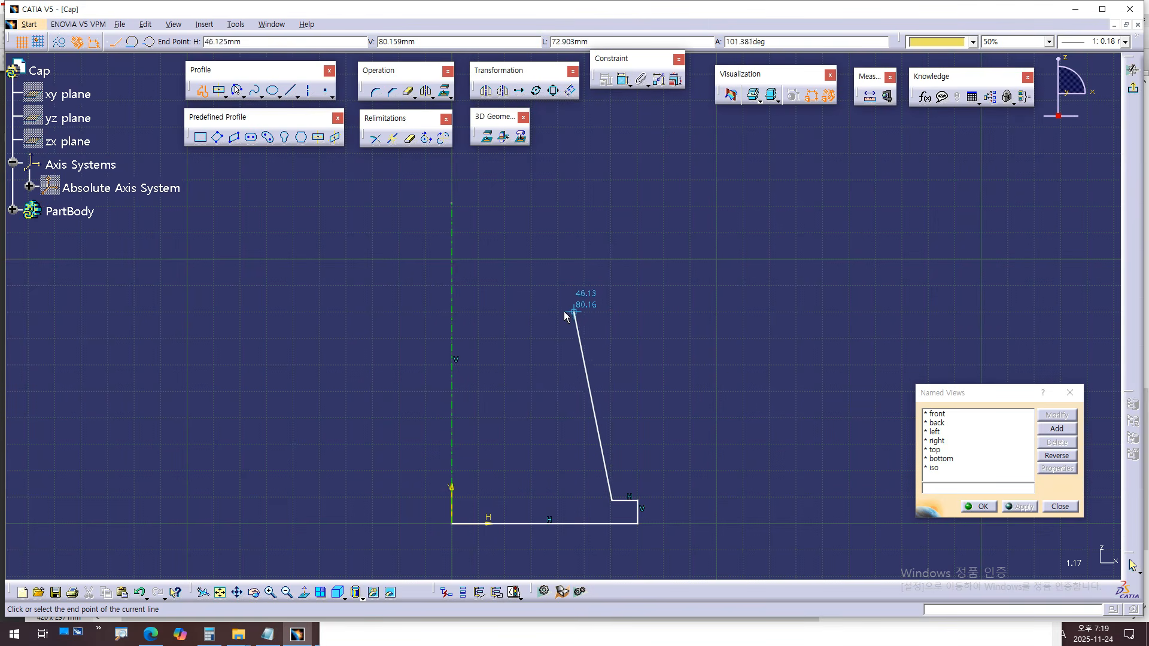
left_click(517, 313)
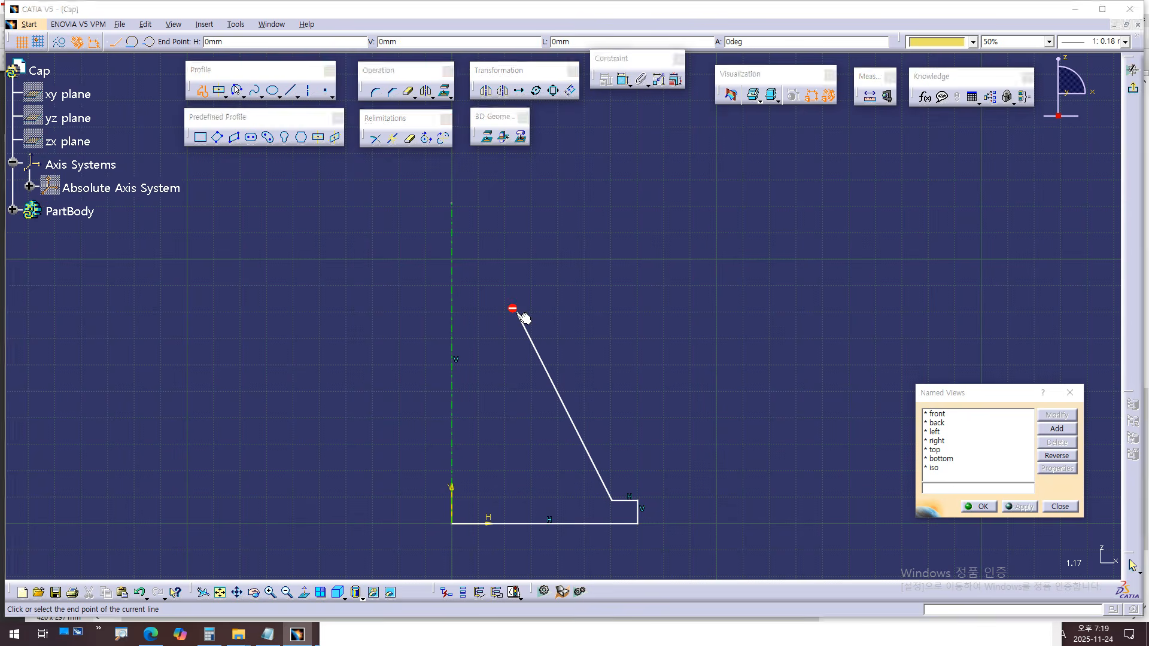
- Trace the shoulder edge and underline Ø30 in the PDF, and draw the horizontal shoulder line inward from the slope's upper end in CATIA V5
key("alt+Tab")
scroll(623, 271, "up", 2, "ctrl")
mouse_move(612, 235)
left_mouse_down()
mouse_move(526, 236)
mouse_move(526, 222)
mouse_move(529, 238)
left_mouse_up()
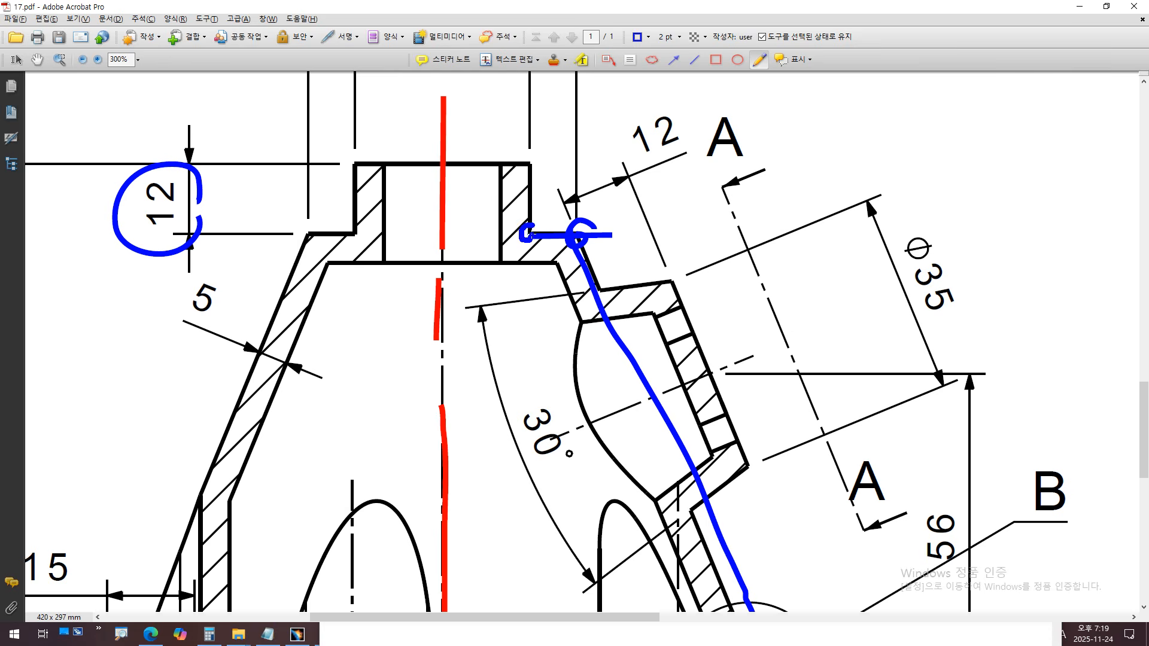
scroll(539, 278, "down", 2, "ctrl")
left_click_drag(468, 162, 513, 160)
key("alt+Tab")
left_click(518, 313)
mouse_move(585, 312)
middle_mouse_down()
mouse_move(658, 294)
mouse_move(641, 194)
middle_mouse_up()
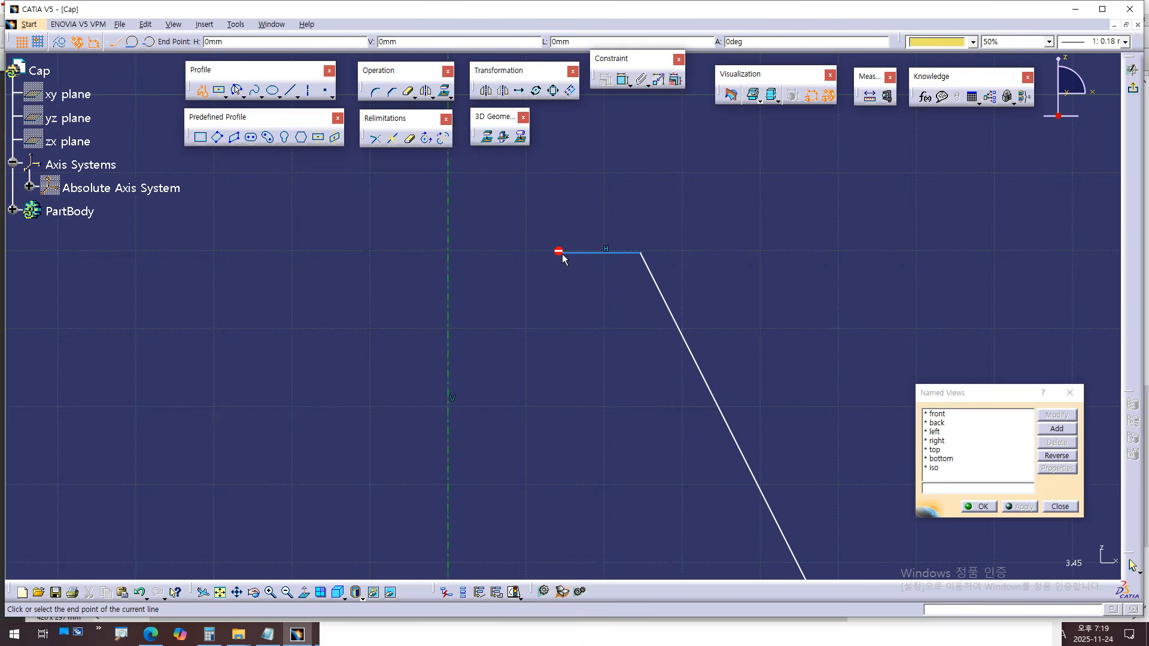
- Following the PDF drawing, draw the neck's vertical edge to a height of about 92 mm and its top edge about 15 mm to the axis
key("alt+Tab")
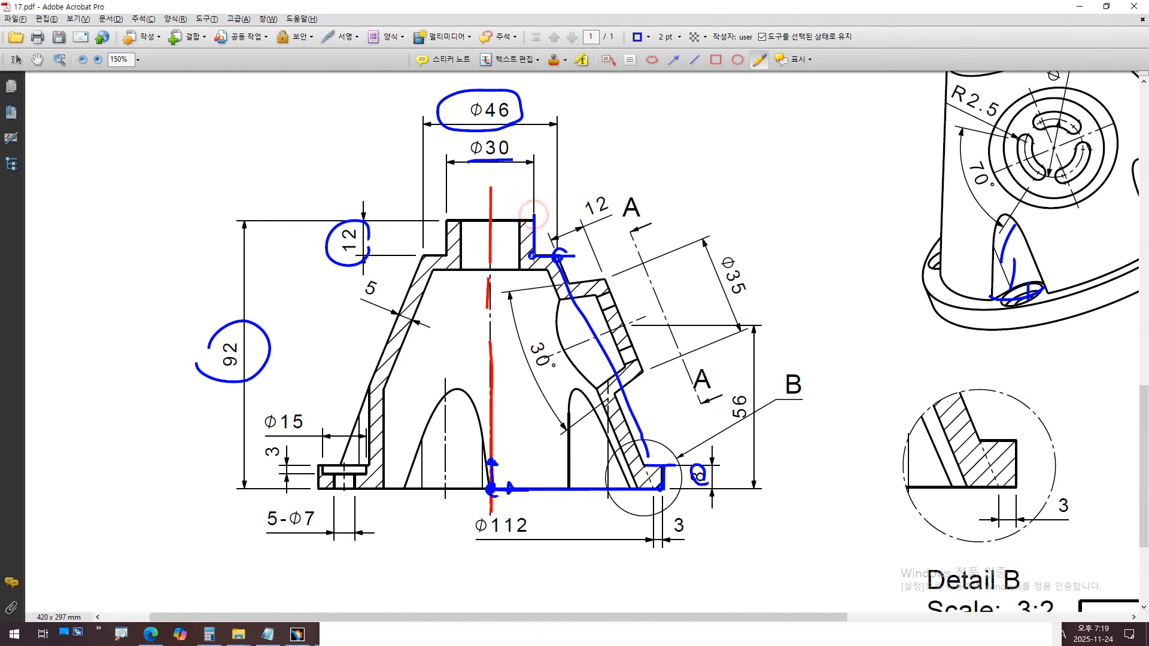
key("alt+Tab")
middle_click_drag(543, 242, 536, 353)
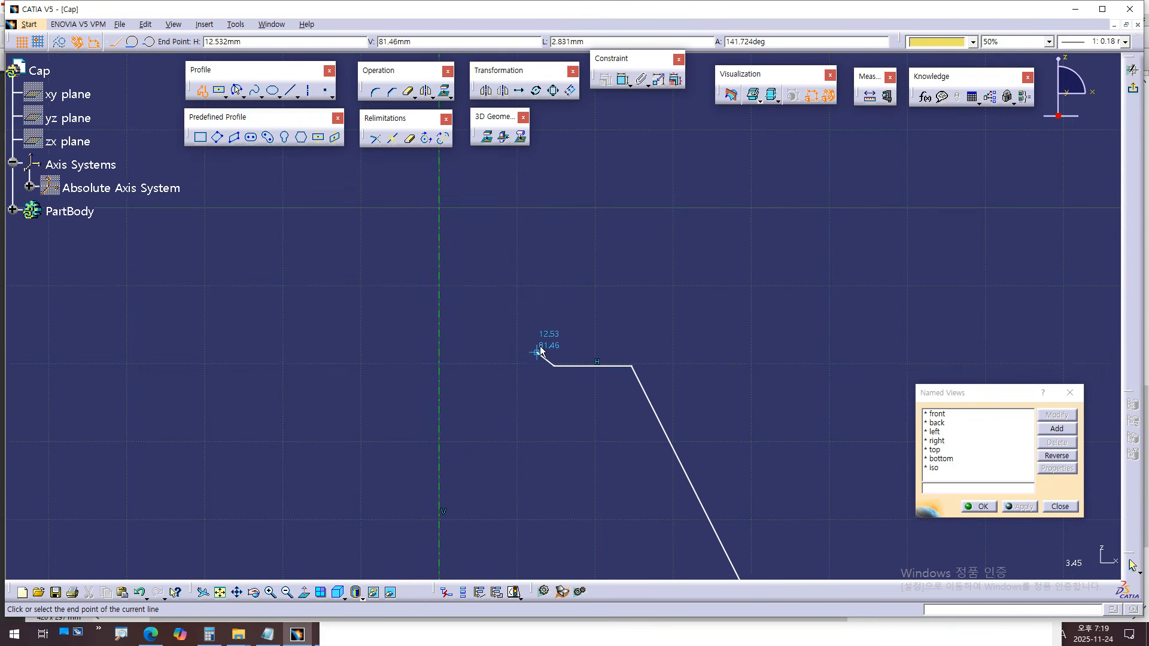
left_click(555, 269)
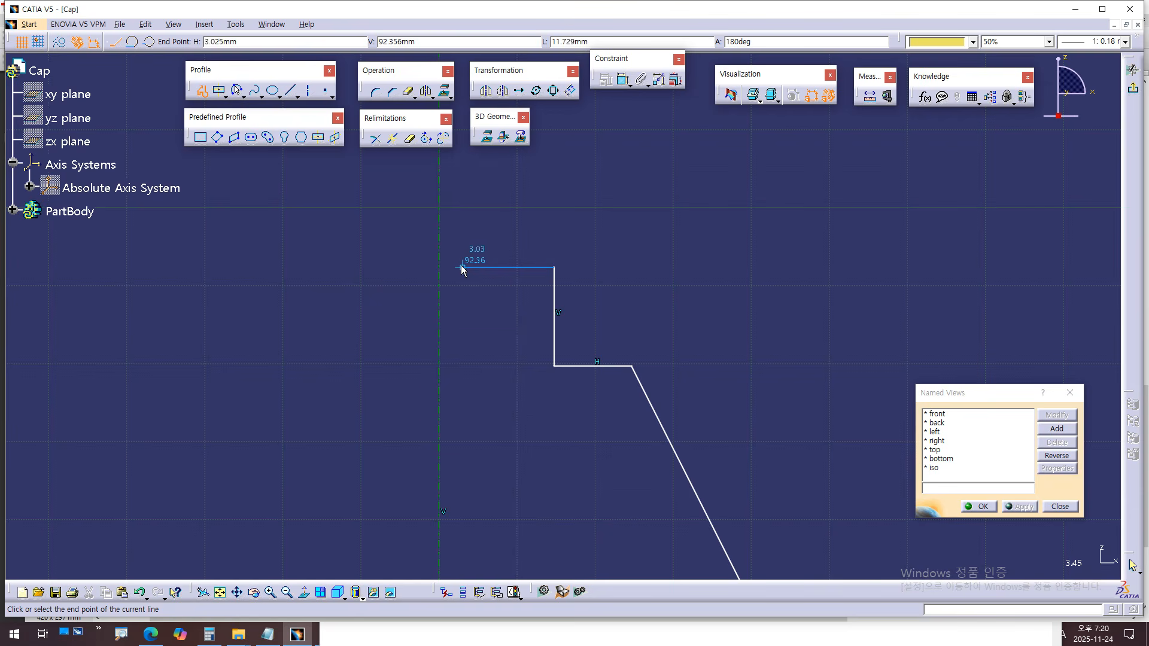
left_click(443, 269)
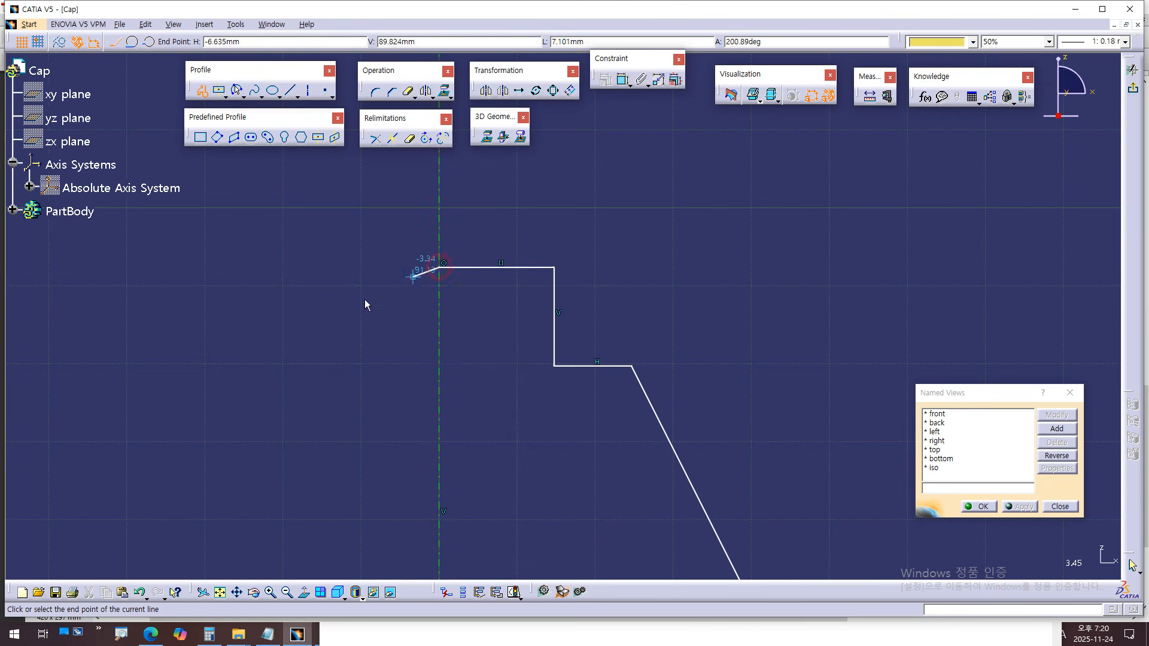
- Close the profile with a vertical line from the neck's top edge down the axis to the origin, and clear the selection
middle_click_drag(408, 308, 420, 162)
left_click(421, 162)
middle_click_drag(421, 161, 420, 249)
left_click(455, 248)
mouse_move(471, 393)
middle_mouse_down()
mouse_move(455, 248)
mouse_move(444, 293)
middle_mouse_up()
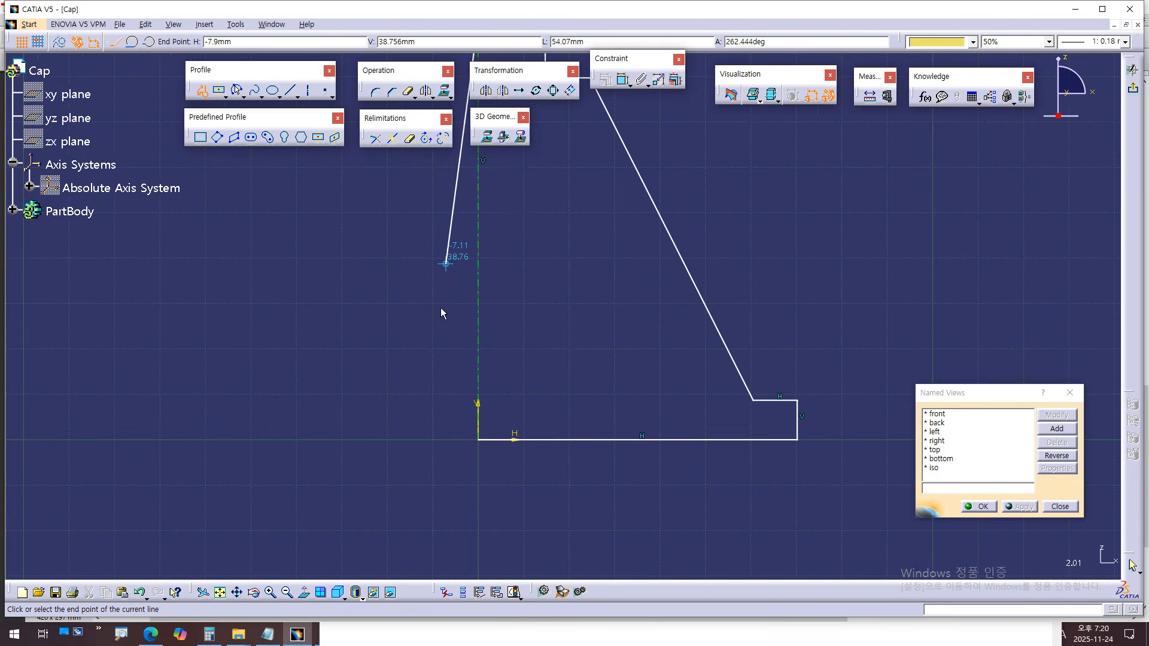
left_click(482, 441)
middle_click_drag(577, 292, 578, 422)
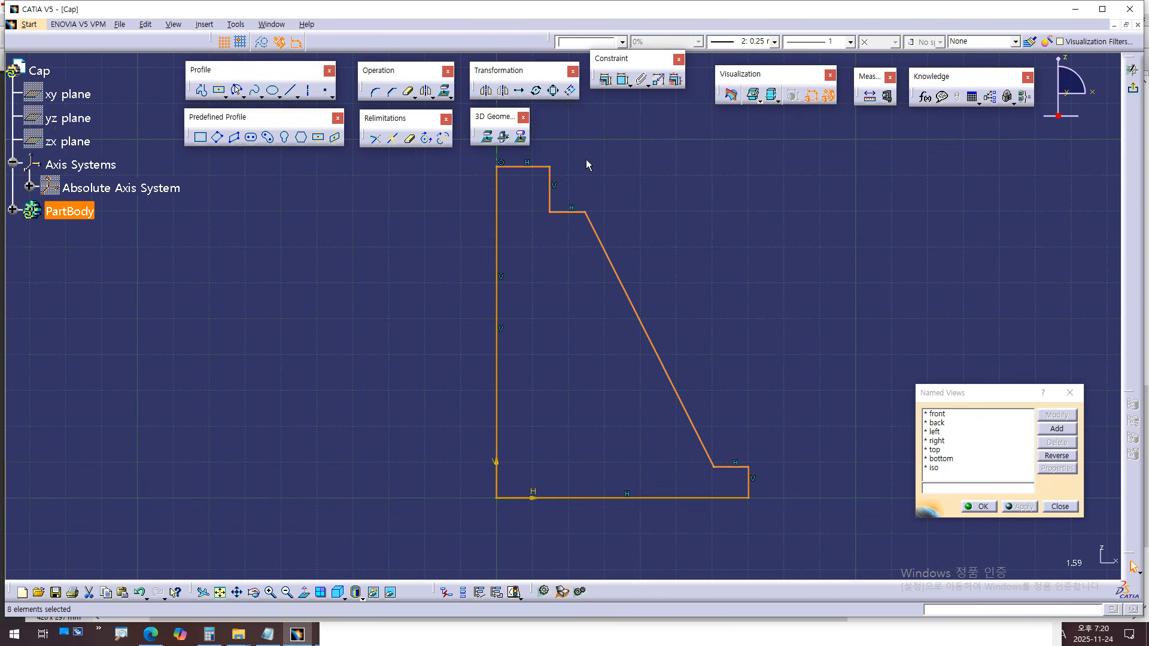
left_click(639, 219)
middle_click_drag(755, 352, 766, 396)
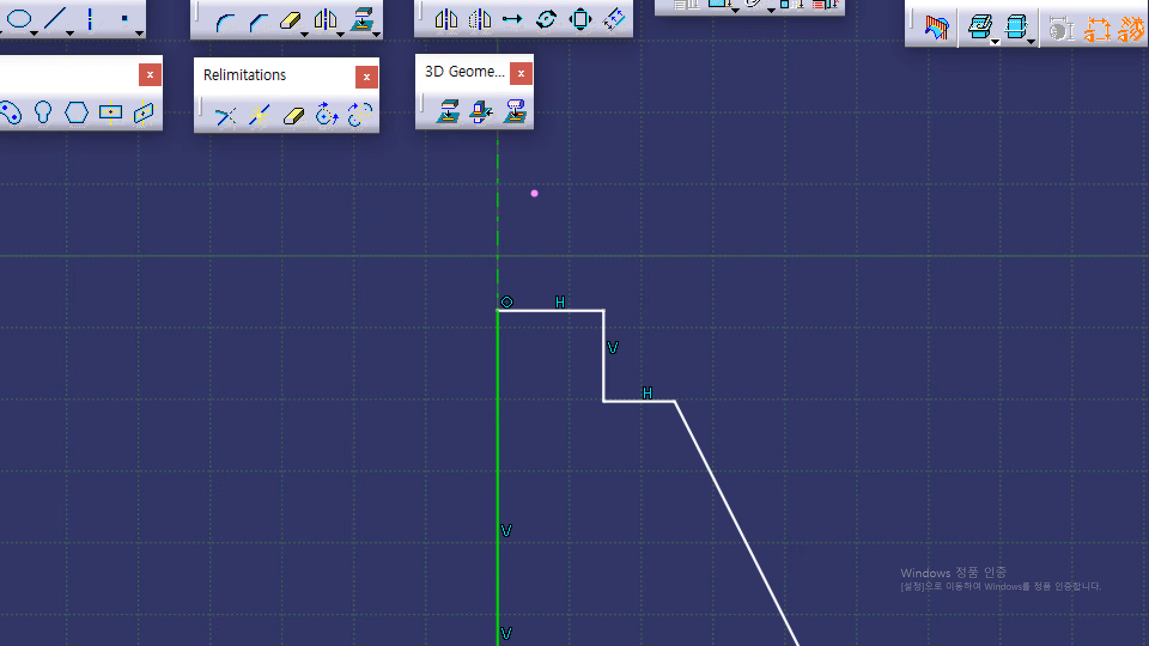
mouse_move(534, 196)
left_mouse_down()
mouse_move(468, 159)
mouse_move(527, 171)
mouse_move(504, 165)
mouse_move(509, 145)
mouse_move(498, 255)
left_mouse_up()
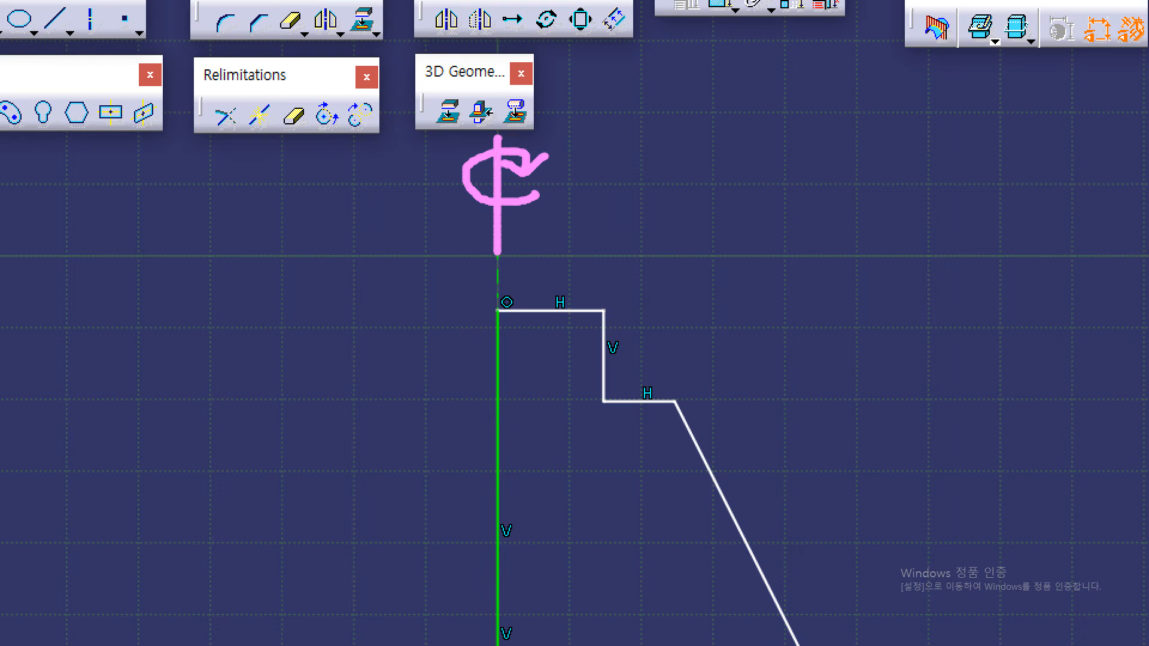
left_click_drag(610, 297, 605, 392)
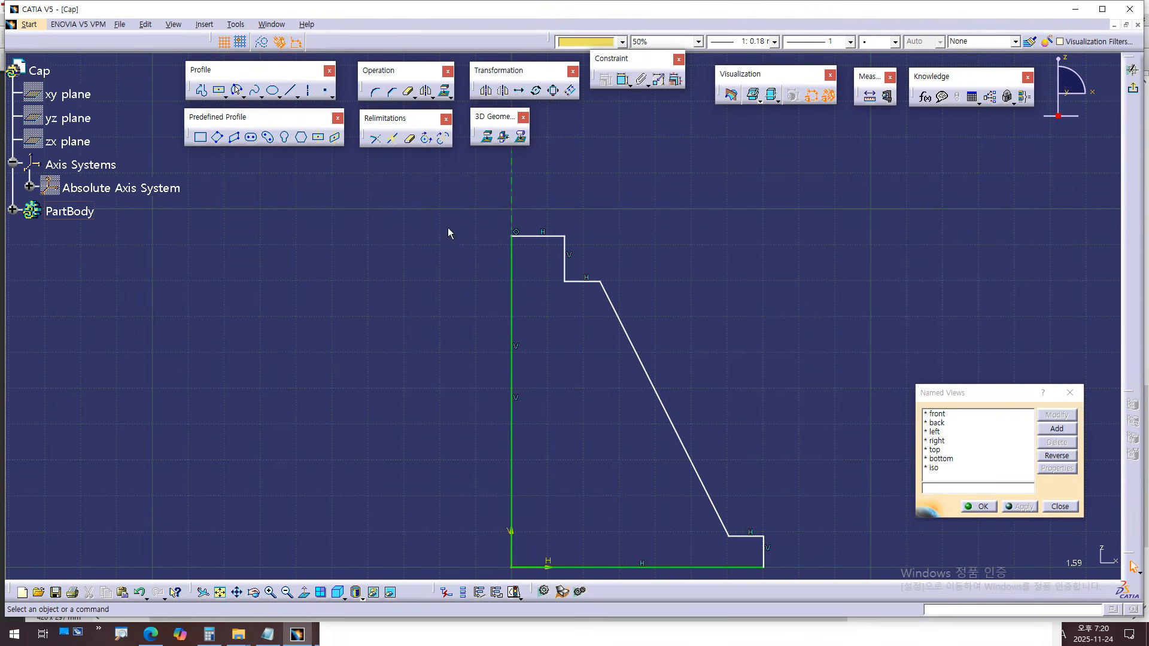
- Dimension the neck's vertical edge from the vertical axis and set the distance to 15 mm, checking the PDF drawing
middle_click_drag(661, 242, 664, 241)
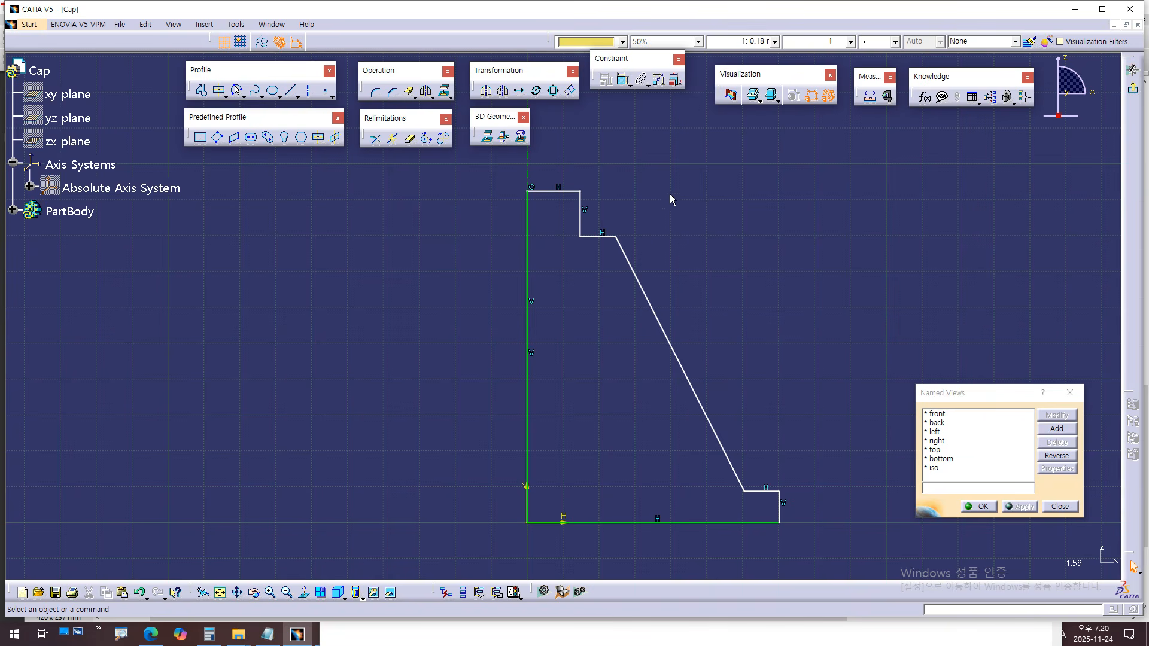
left_click(622, 79)
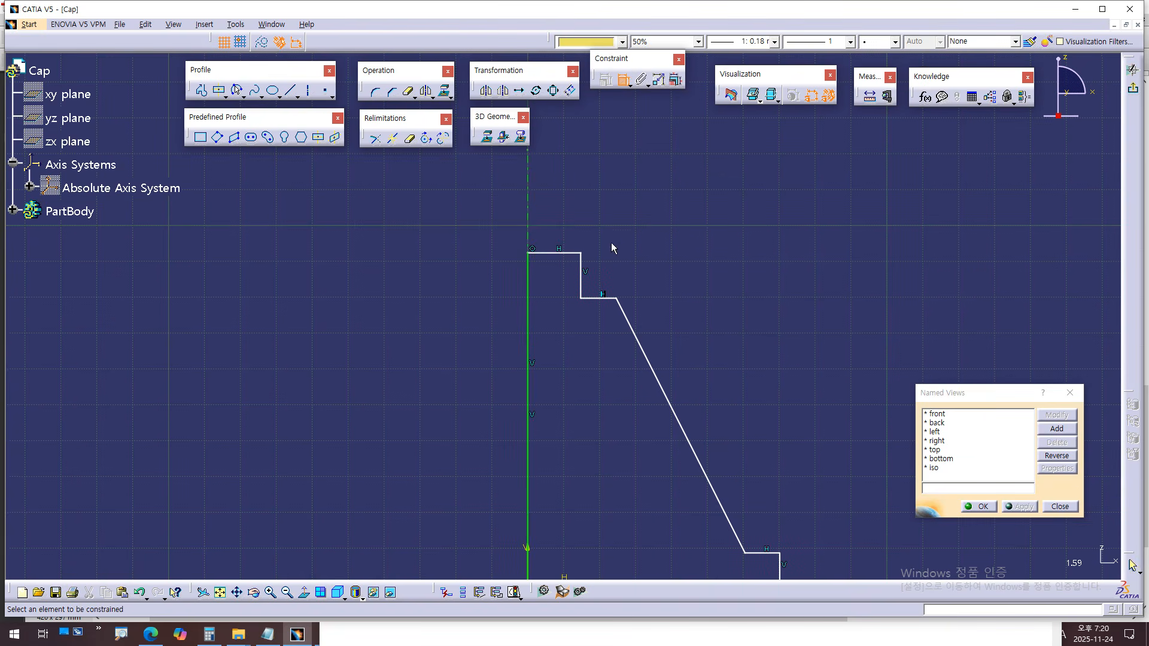
left_click(584, 273)
left_click(528, 226)
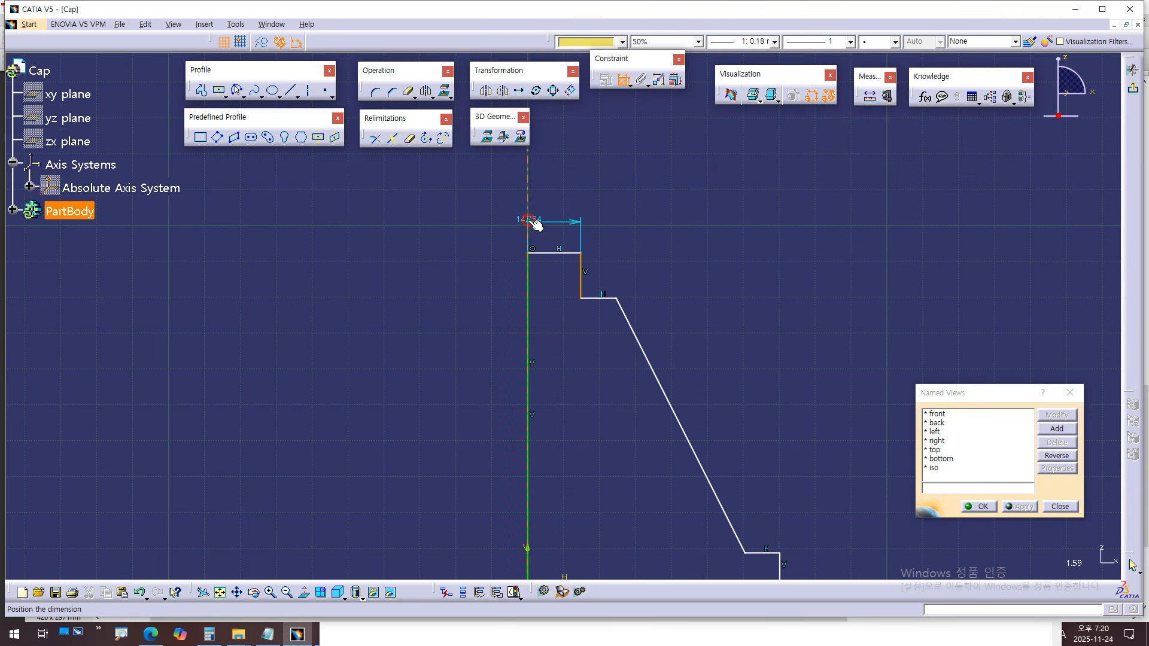
left_click(556, 215)
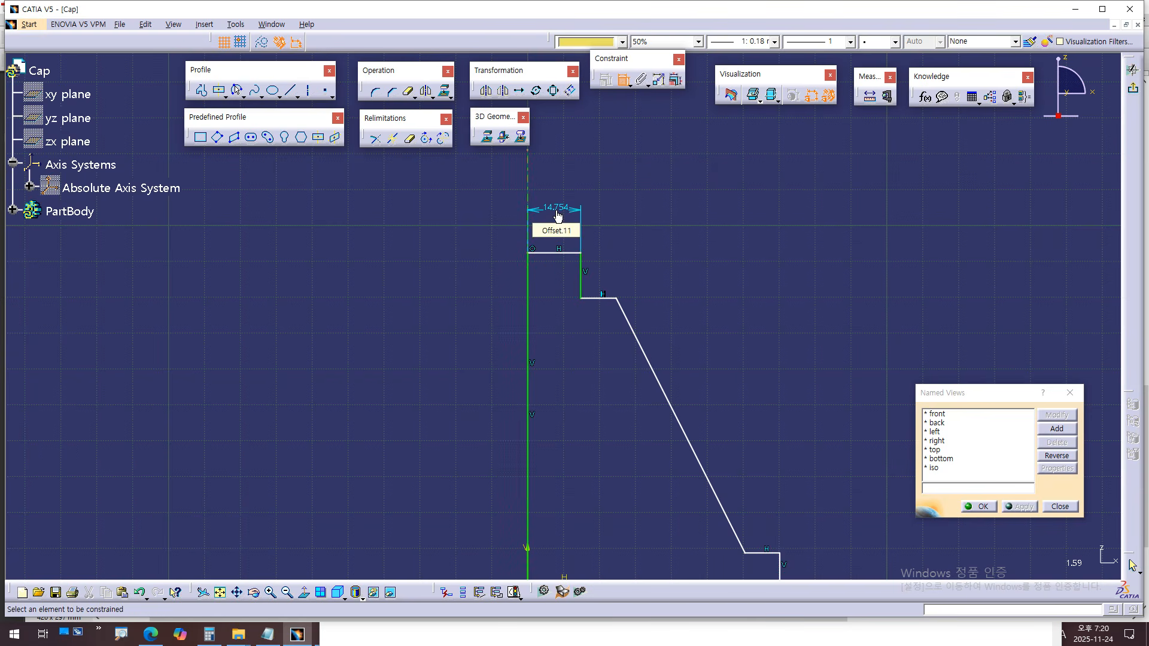
key("alt+Tab")
key("alt+Tab")
double_click(556, 210)
type("15")
key("Return")
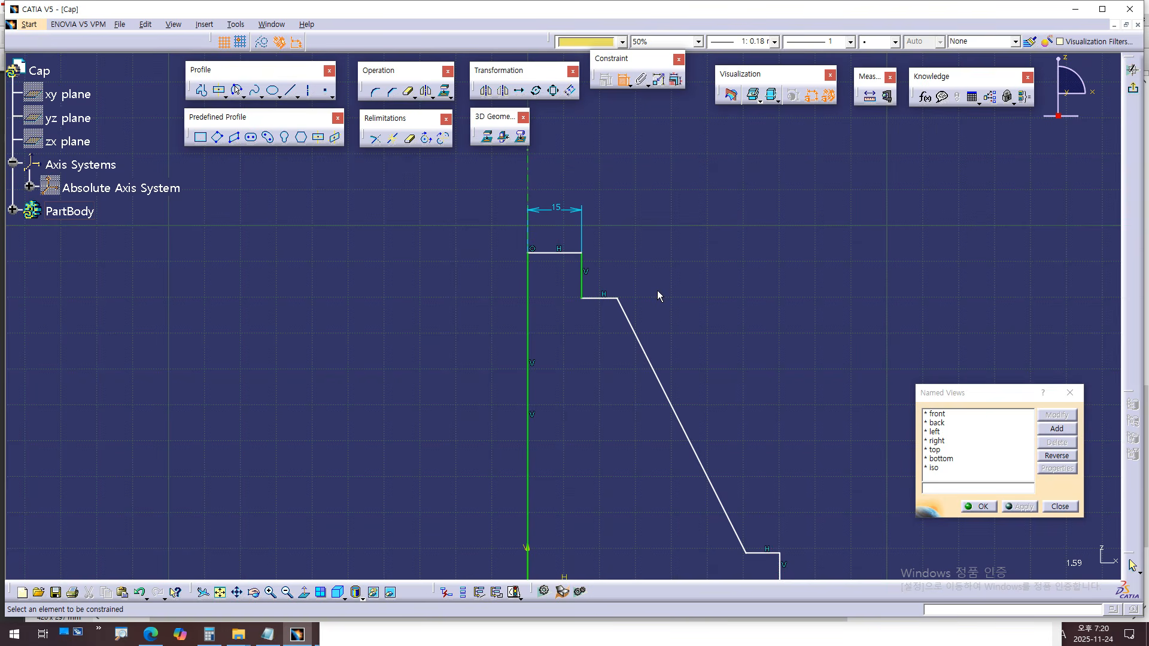
middle_click_drag(723, 363, 697, 332)
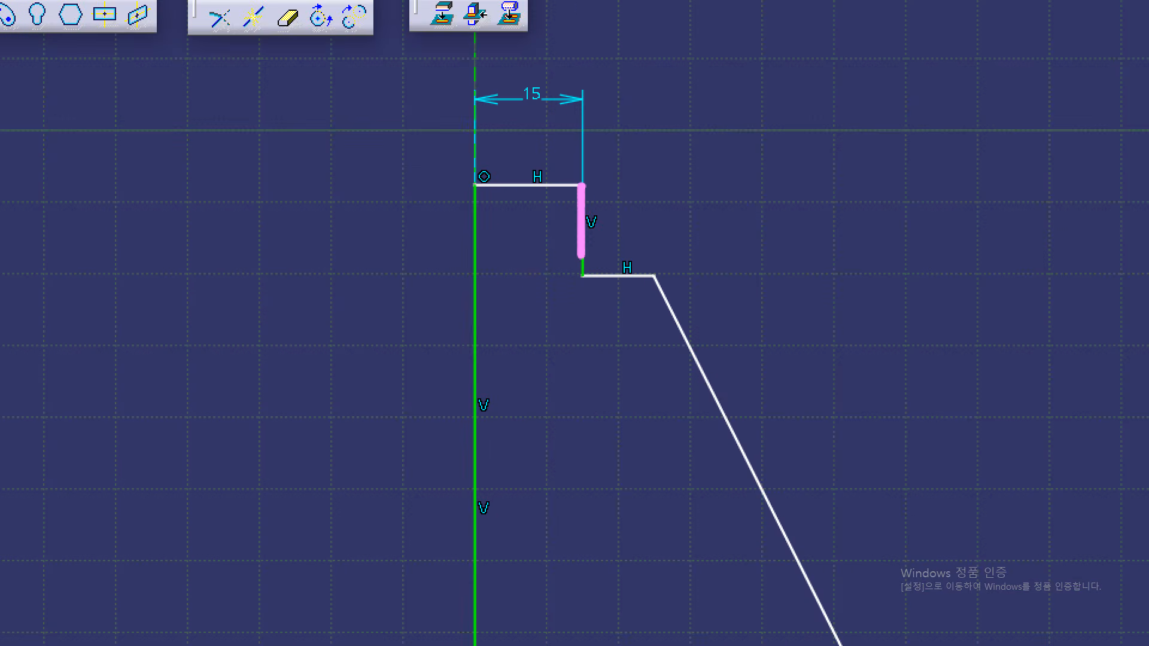
left_click_drag(580, 178, 587, 186)
left_click_drag(579, 274, 582, 277)
mouse_move(567, 106)
left_mouse_down()
mouse_move(500, 107)
mouse_move(566, 80)
mouse_move(562, 113)
left_mouse_up()
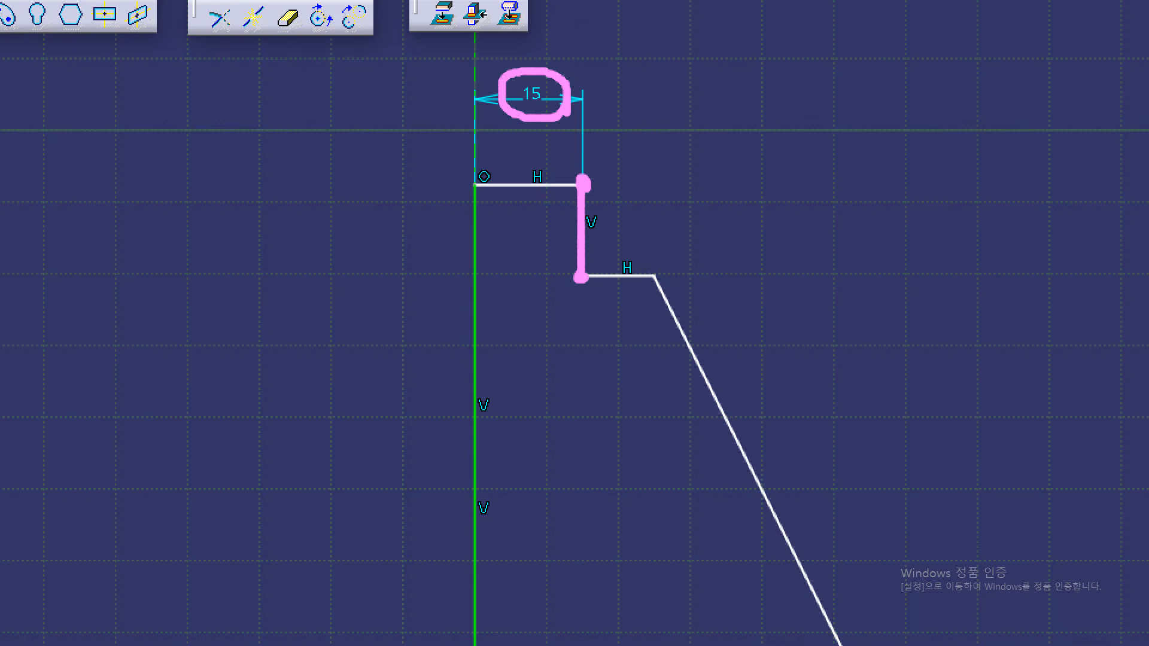
key("Escape")
middle_click_drag(731, 348, 713, 289)
key("ctrl+1")
left_click(618, 263)
key("Escape")
mouse_move(575, 213)
left_mouse_down()
mouse_move(559, 209)
mouse_move(570, 220)
left_mouse_up()
mouse_move(708, 490)
left_mouse_down()
mouse_move(696, 484)
mouse_move(709, 494)
left_mouse_up()
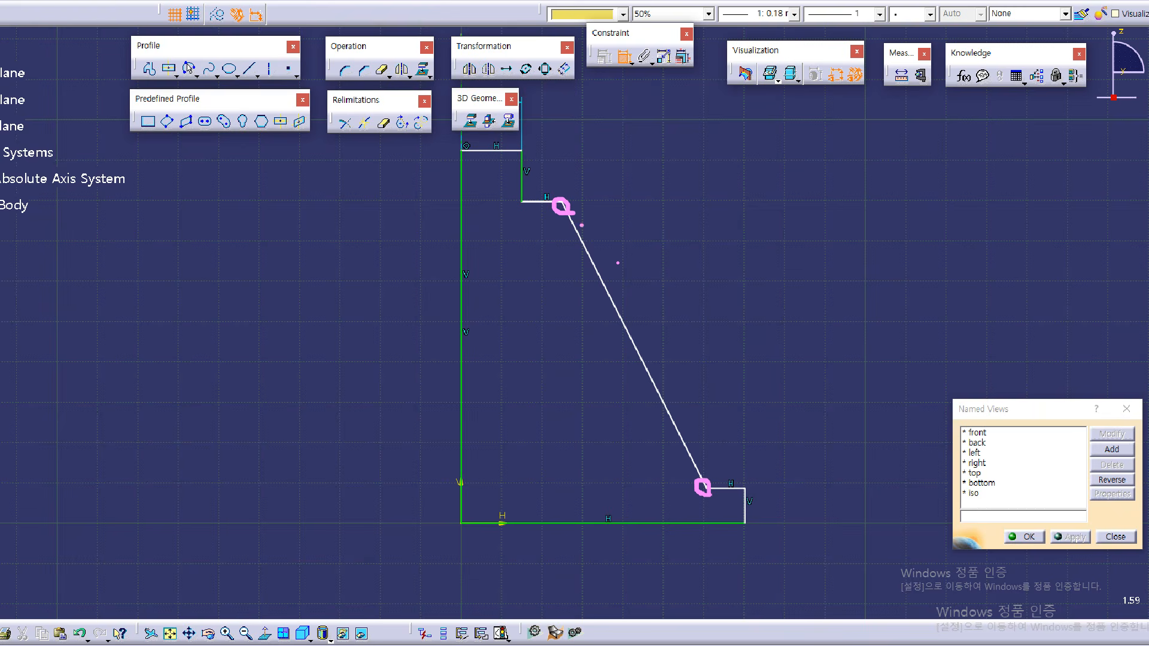
key("Escape")
- Dimension the slope's upper endpoint from the vertical axis and set the distance to 23 mm, checking Ø46 in the PDF drawing
key("alt+Tab")
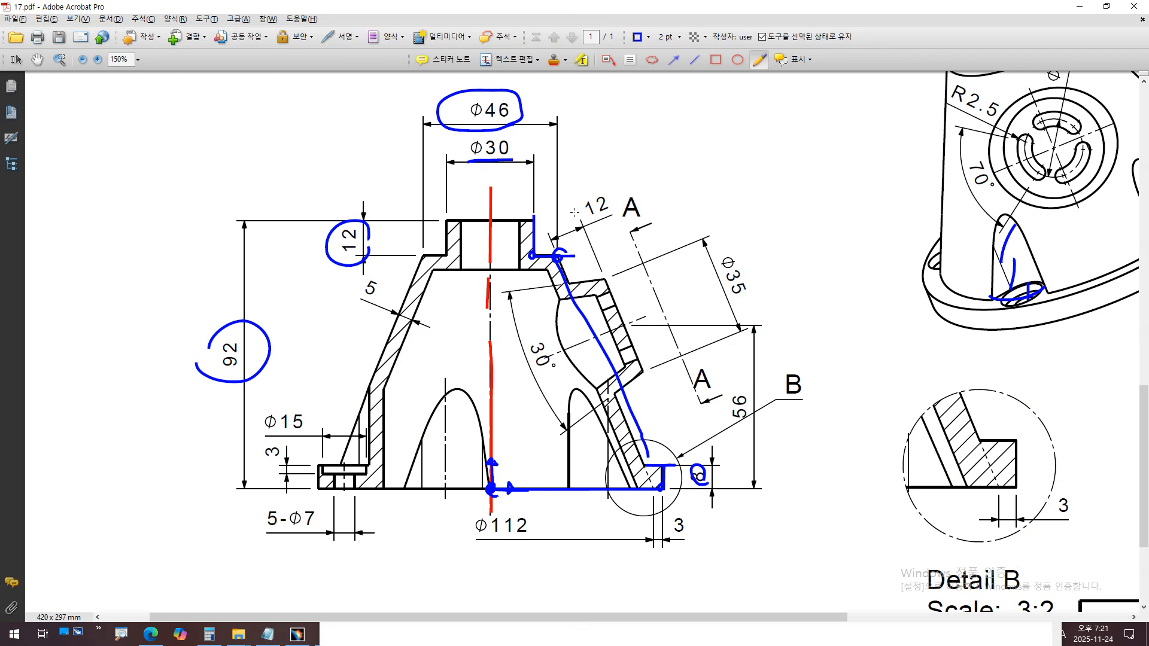
scroll(566, 239, "up", 1, "ctrl")
scroll(561, 264, "down", 1, "ctrl")
scroll(458, 110, "up", 1)
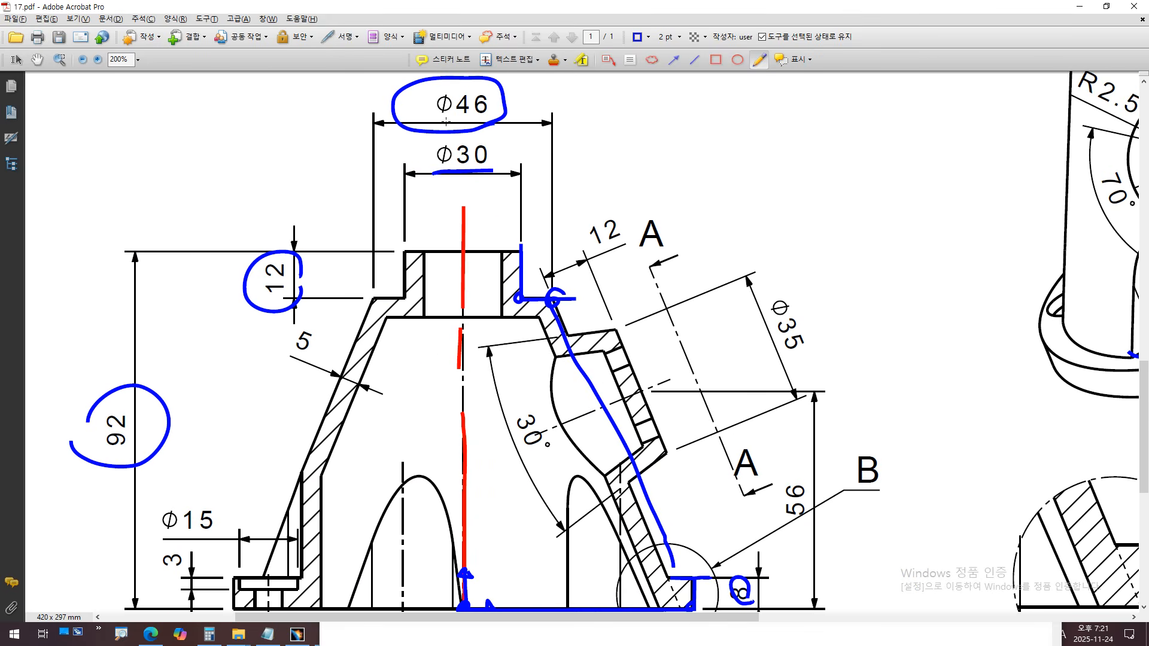
key("alt+Tab")
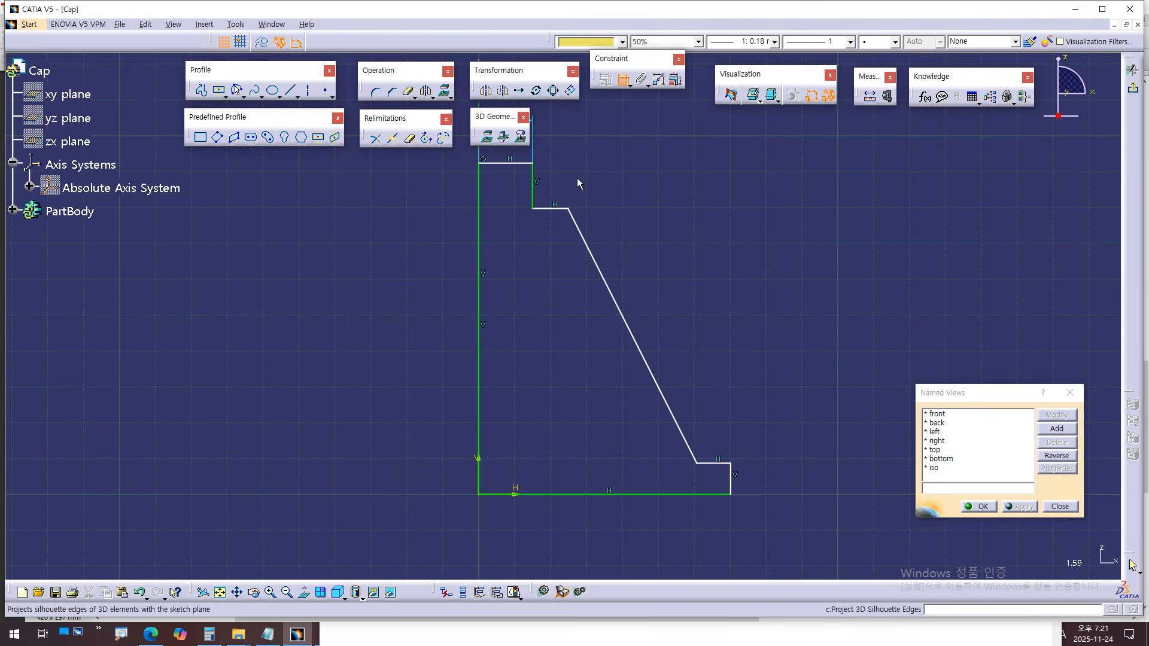
left_click(570, 209)
middle_click_drag(630, 224, 691, 296)
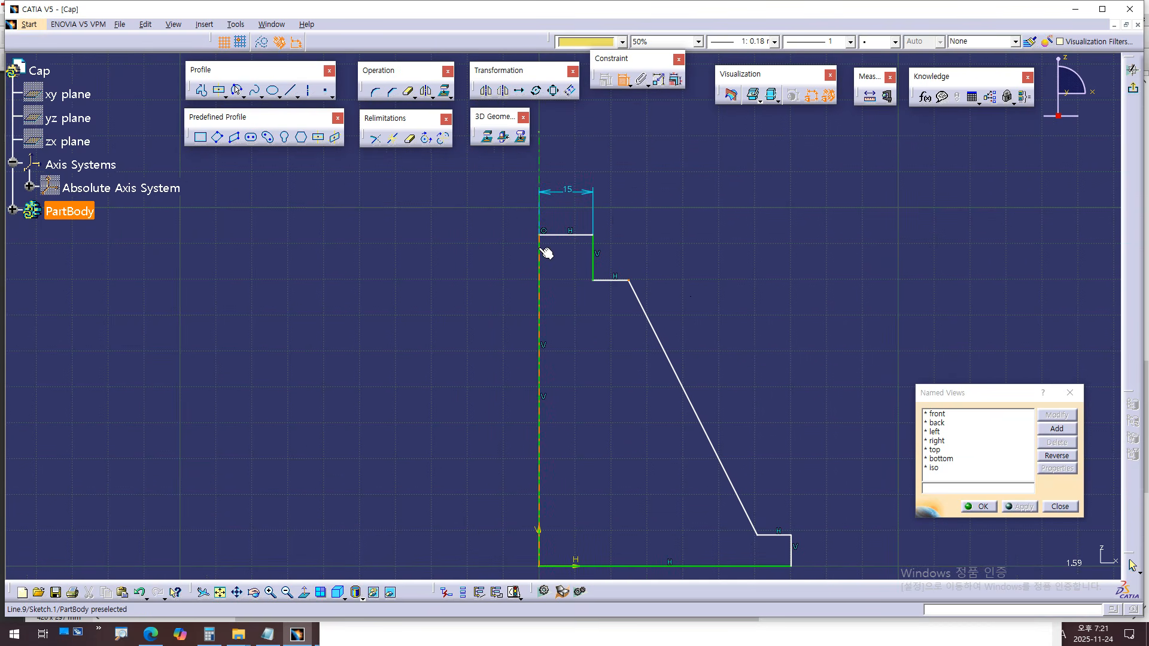
left_click(546, 252)
left_click(582, 155)
double_click(585, 156)
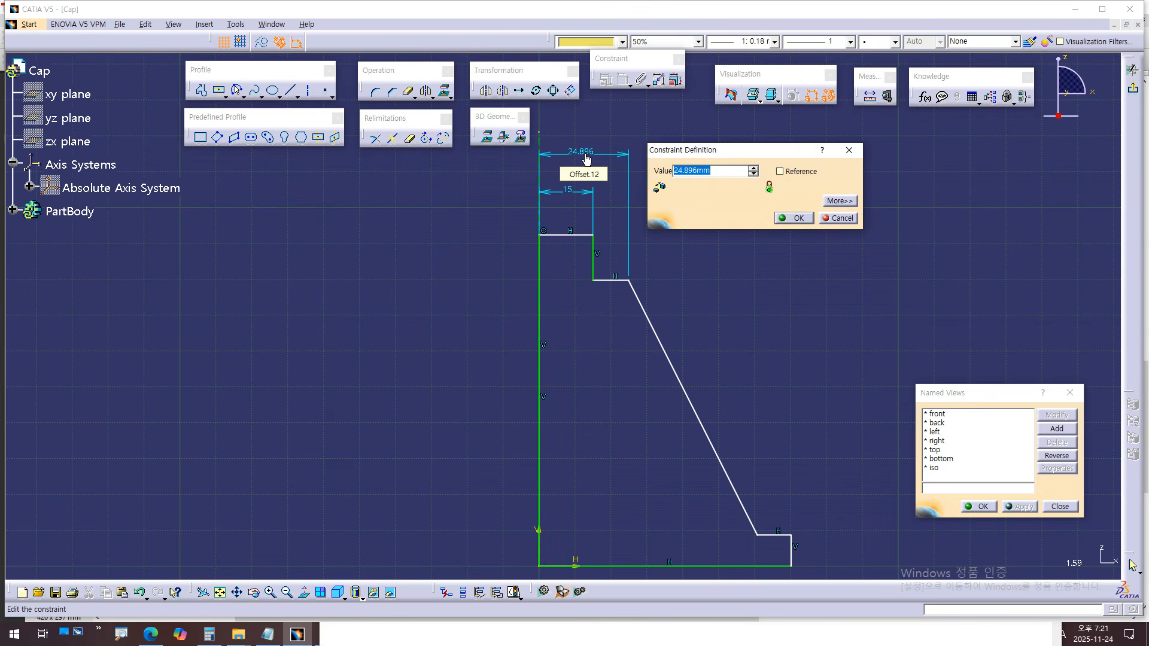
type("23")
key("Return")
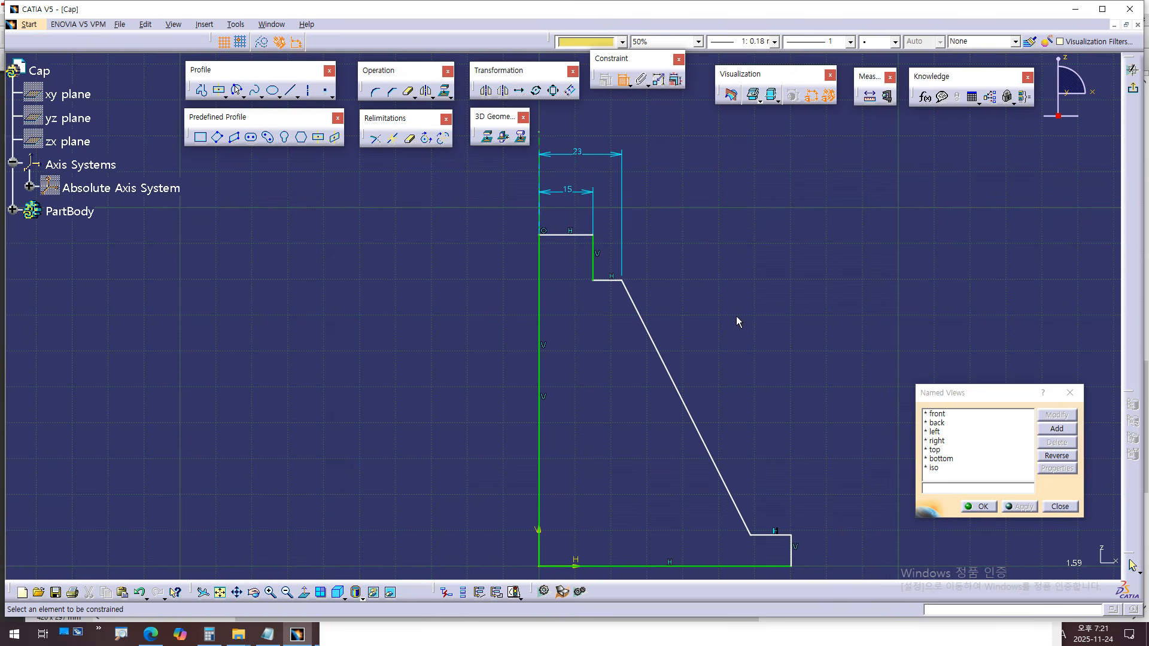
- Inspect the flange corner at the slope's lower end in the sketch and compare it with the section view in the PDF drawing
middle_click_drag(756, 411, 713, 312)
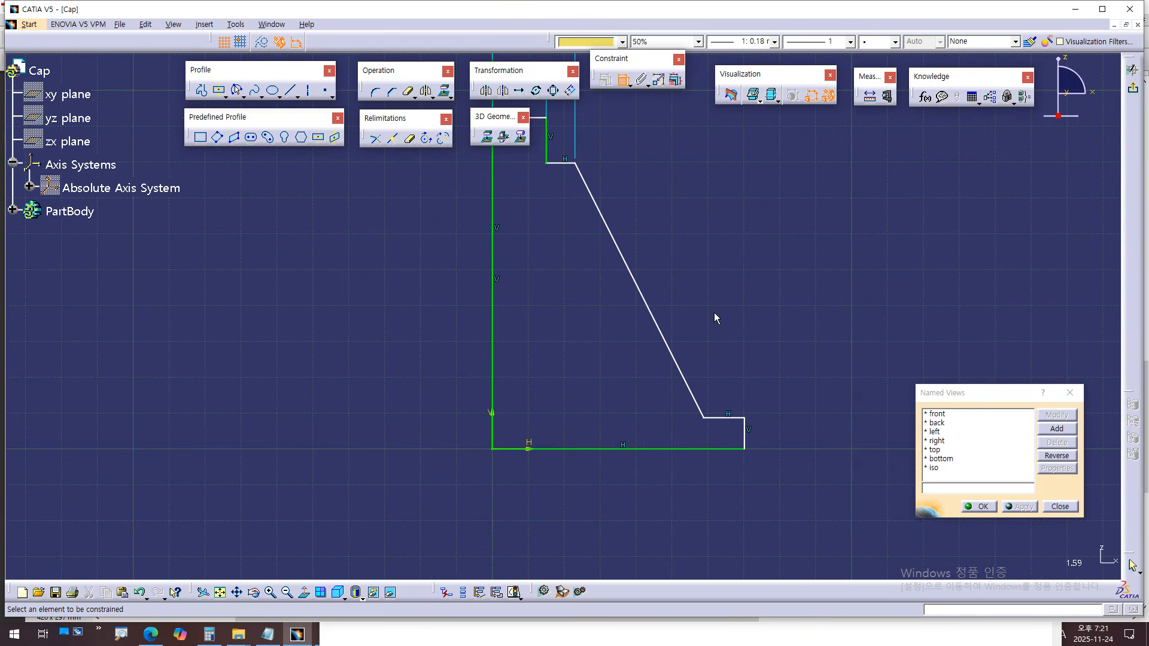
middle_click_drag(758, 372, 728, 305)
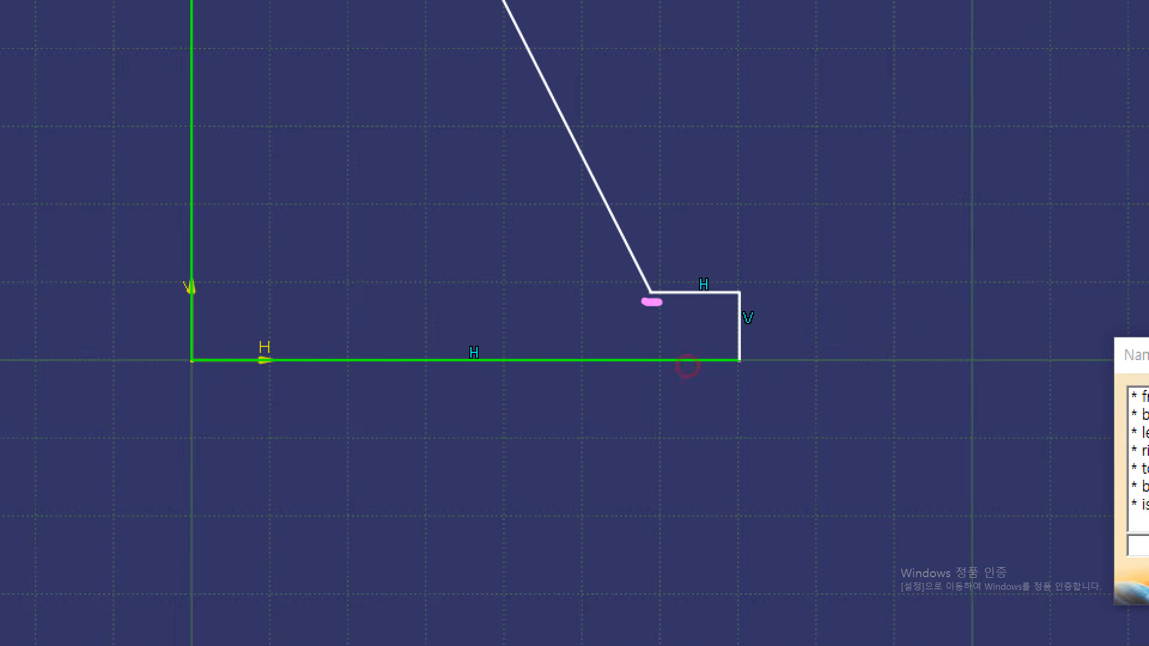
key("Escape")
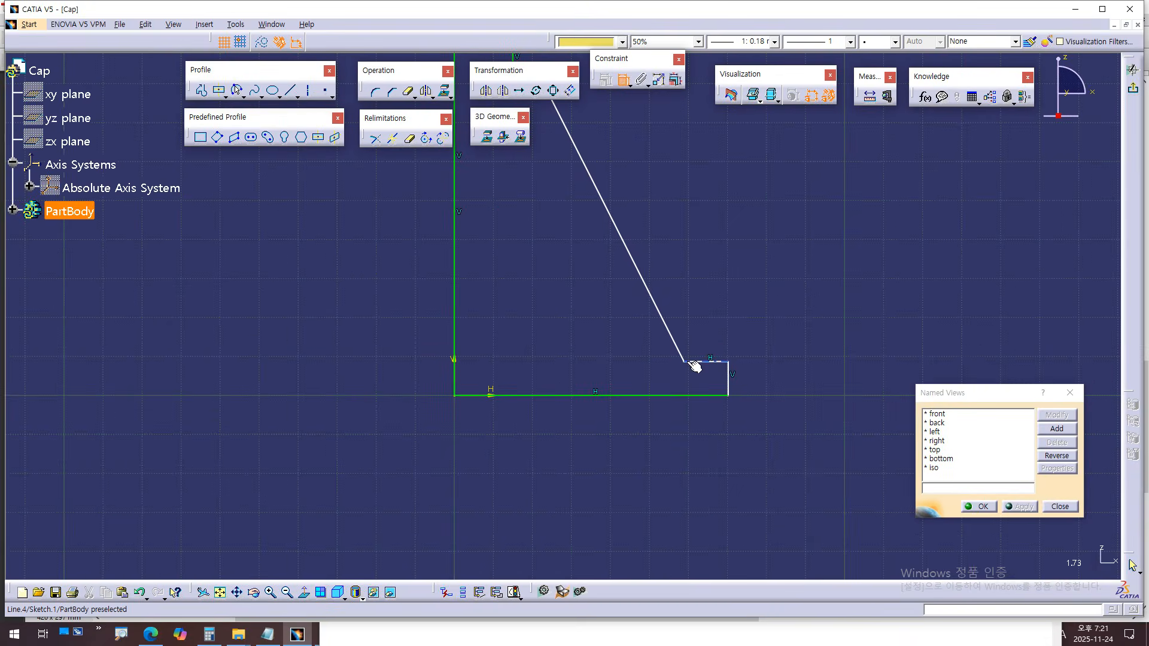
key("alt+Tab")
scroll(668, 357, "down", 1)
scroll(668, 357, "down", 4)
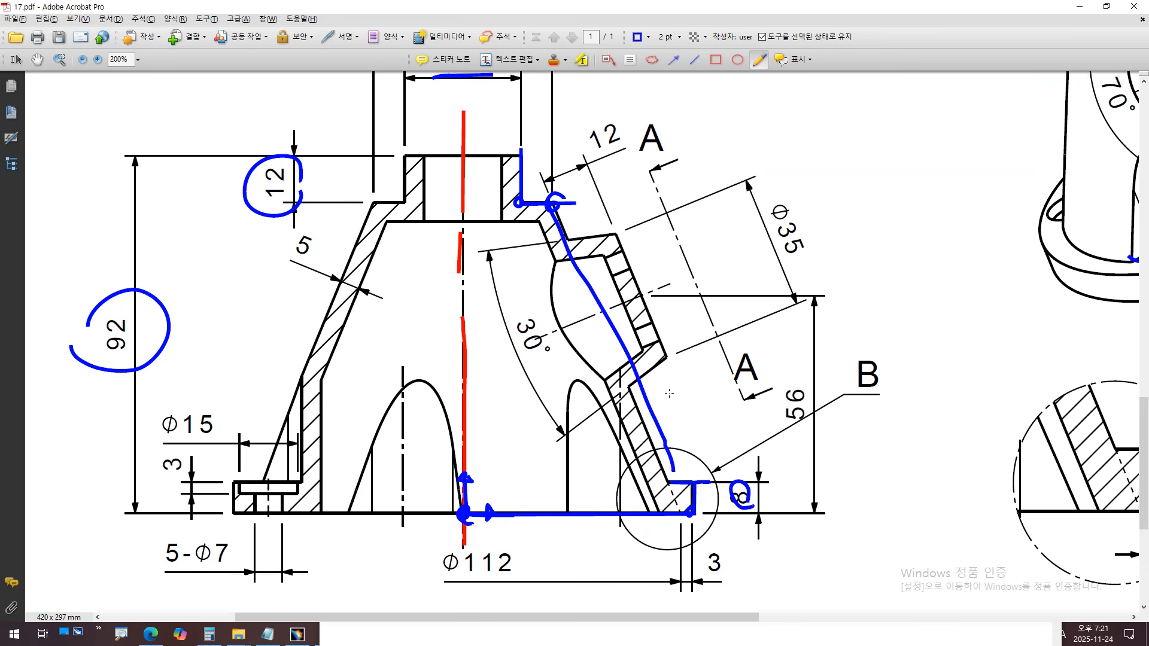
left_click(662, 372)
key("Delete")
scroll(695, 487, "up", 3, "ctrl")
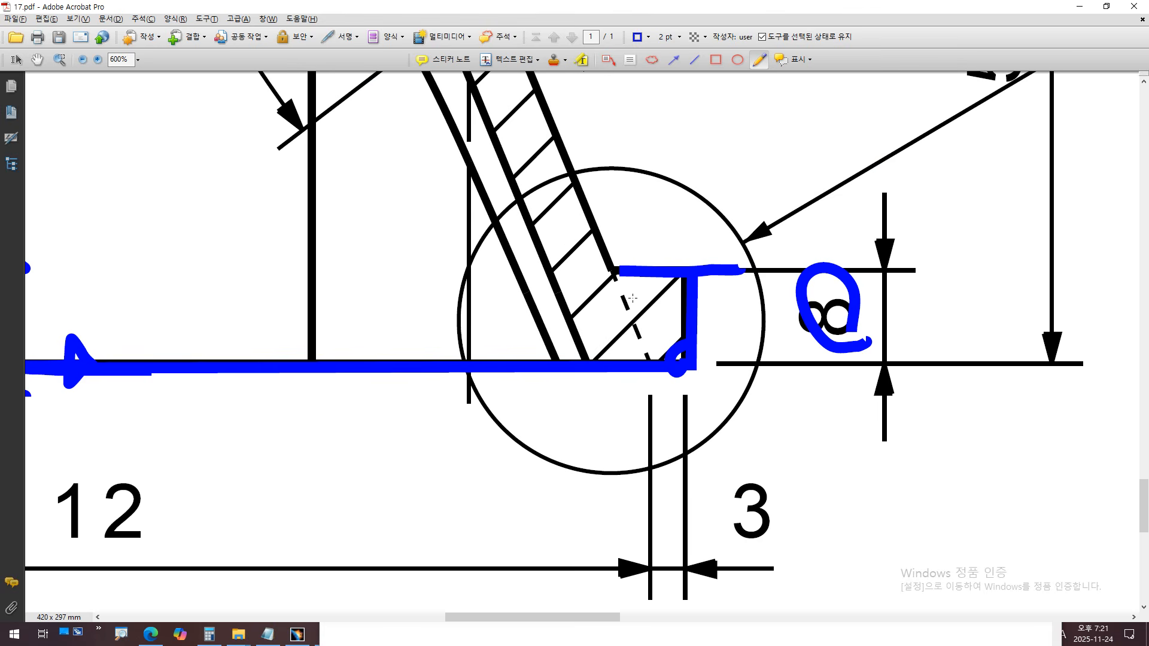
left_click_drag(621, 255, 616, 457)
left_click_drag(617, 413, 492, 415)
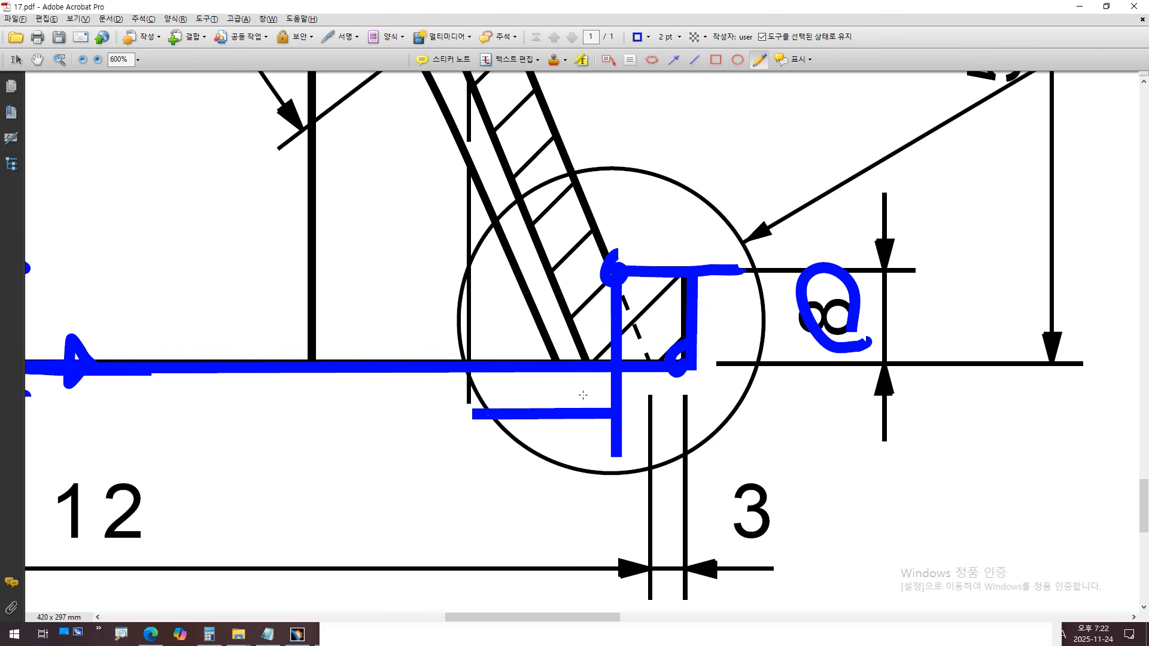
key("ctrl+z")
key("ctrl+z")
key("ctrl+z")
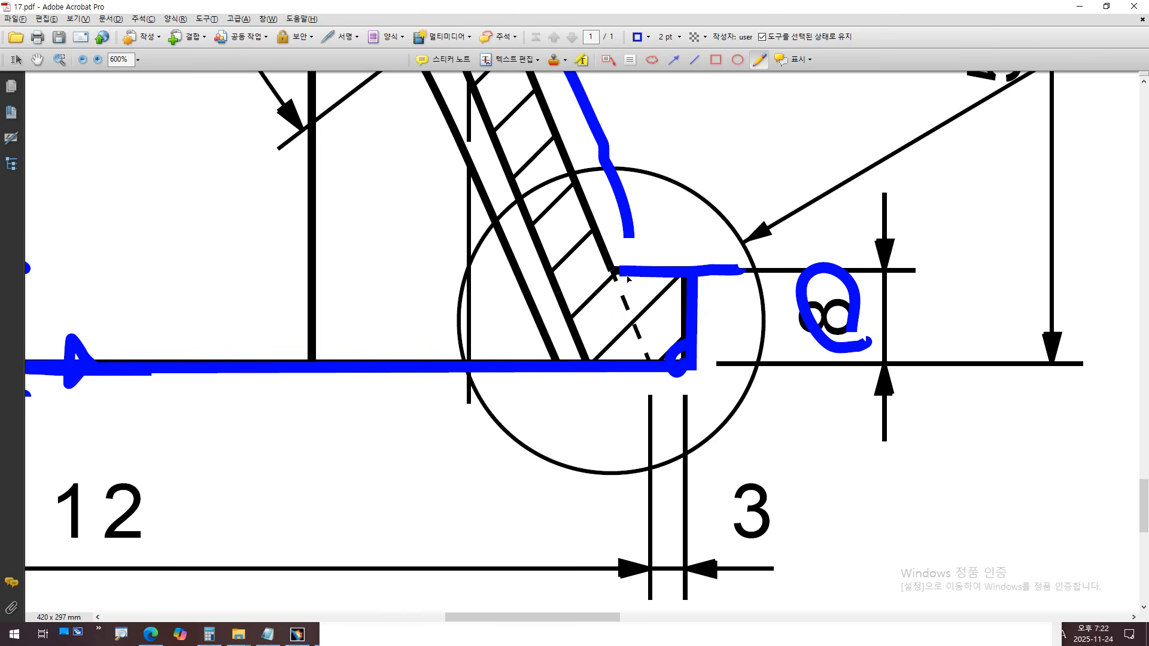
- Trace the slope's dashed extension down past the base line in the PDF, switch back to CATIA V5 and reposition the Constraint toolbar
mouse_move(610, 262)
left_mouse_down()
mouse_move(653, 361)
mouse_move(643, 351)
mouse_move(656, 483)
left_mouse_up()
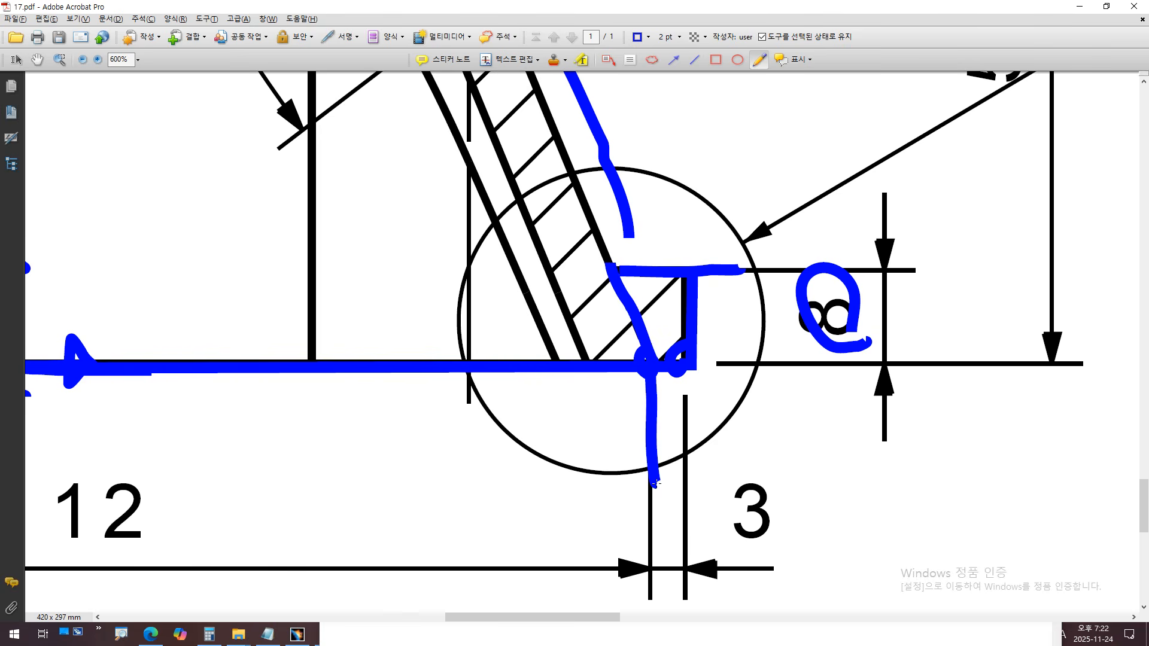
key("alt+Tab")
mouse_move(791, 454)
middle_mouse_down()
mouse_move(692, 387)
mouse_move(692, 352)
mouse_move(630, 161)
middle_mouse_up()
left_click(624, 79)
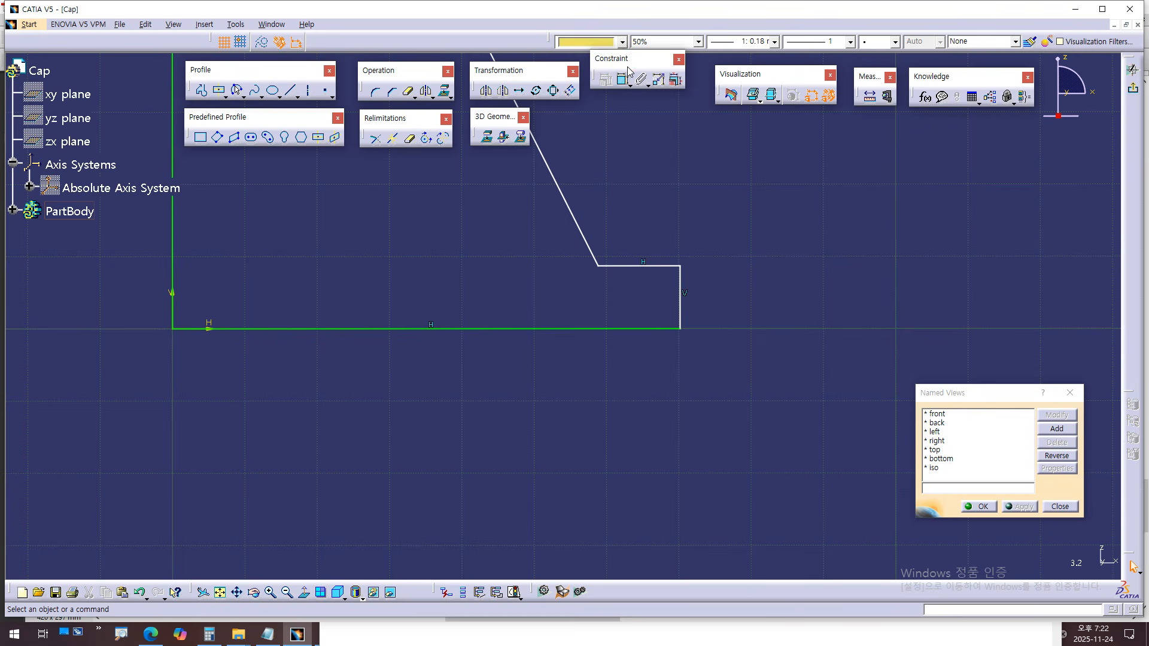
left_click_drag(622, 59, 626, 70)
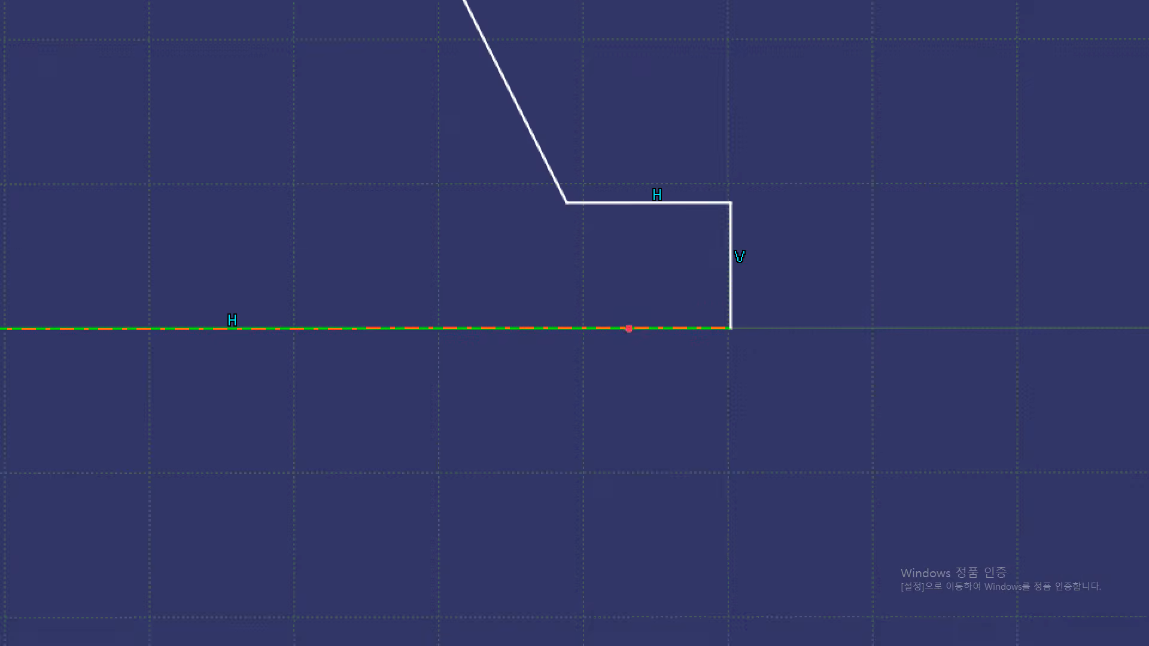
left_click_drag(561, 191, 623, 329)
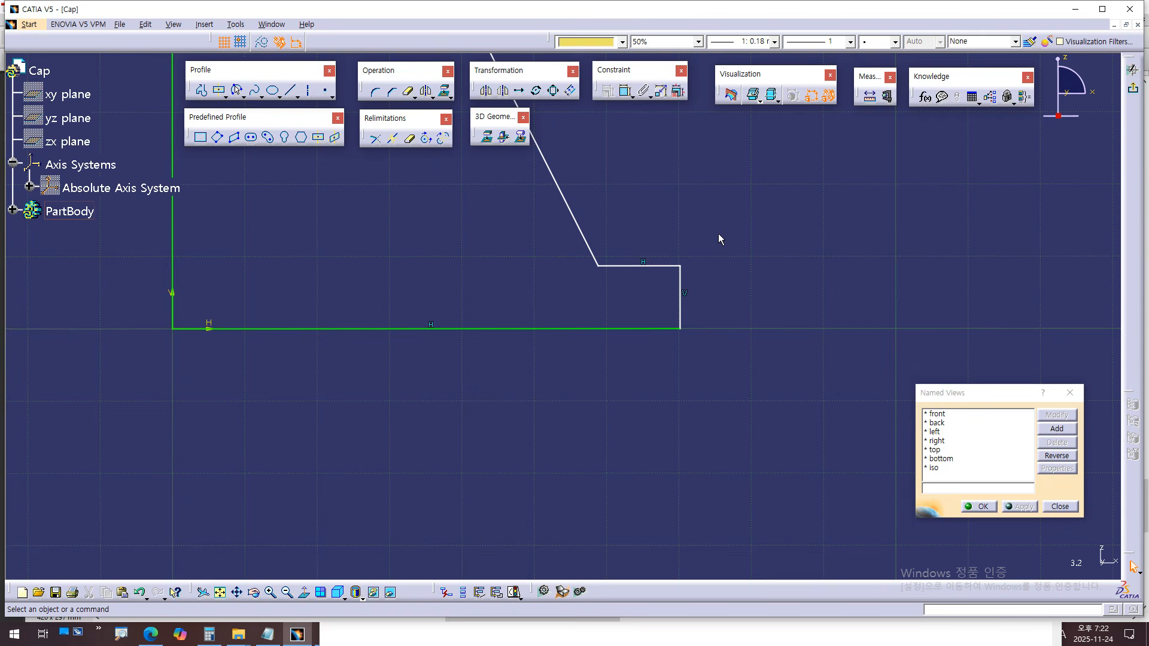
middle_click_drag(706, 246, 697, 355)
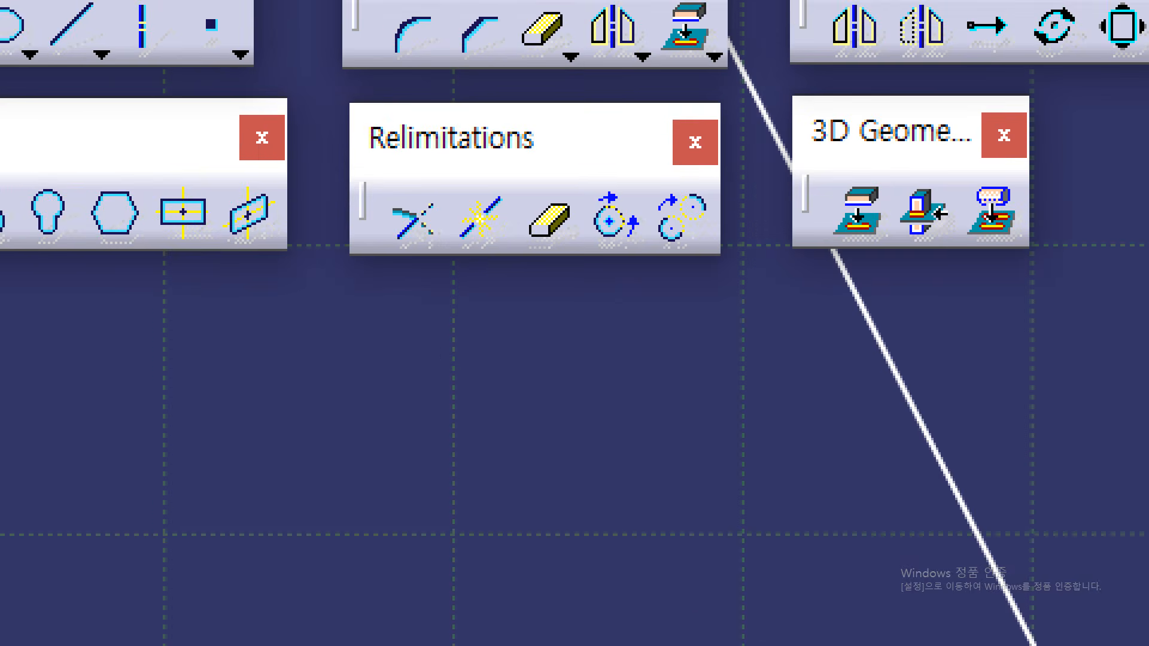
- Extend the slope line past the flange's upper edge to the base line using Trim, with only the first element trimmed
mouse_move(422, 250)
left_mouse_down()
mouse_move(386, 256)
mouse_move(377, 180)
mouse_move(444, 165)
mouse_move(419, 257)
left_mouse_up()
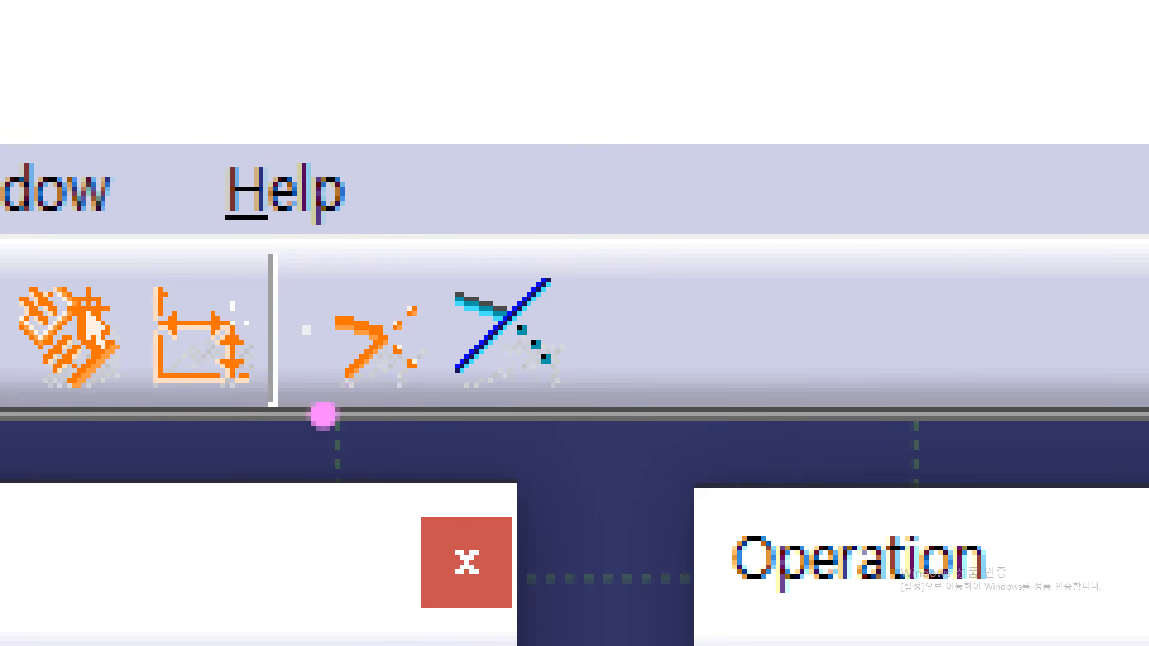
mouse_move(298, 389)
left_mouse_down()
mouse_move(359, 420)
mouse_move(411, 398)
left_mouse_up()
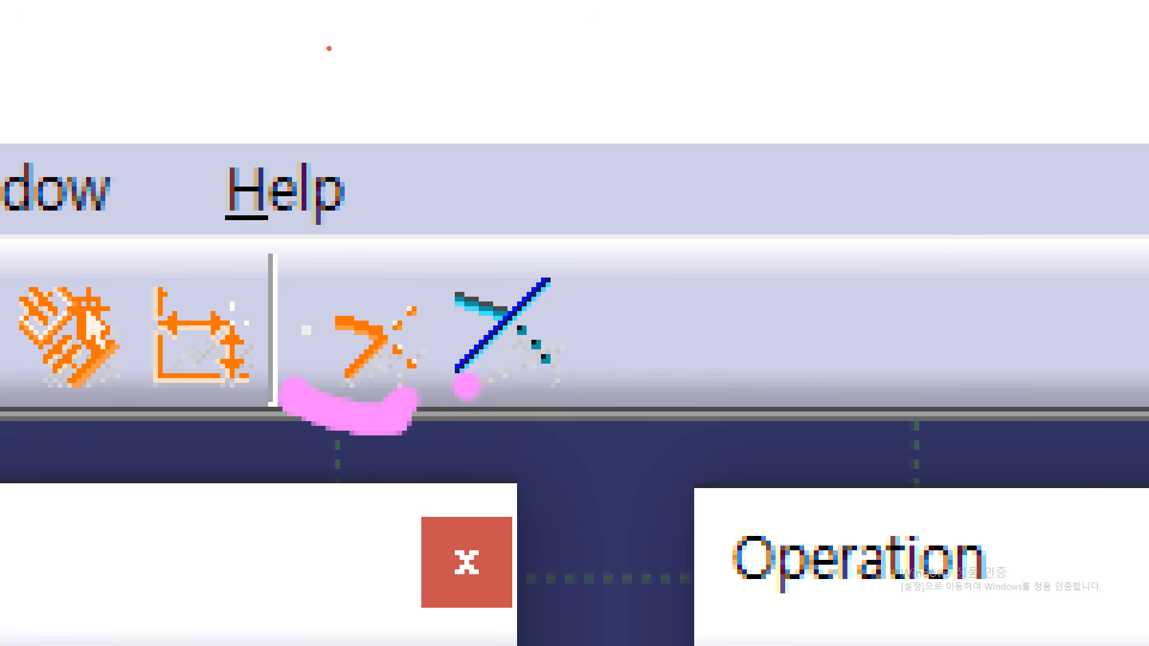
left_click_drag(466, 386, 559, 408)
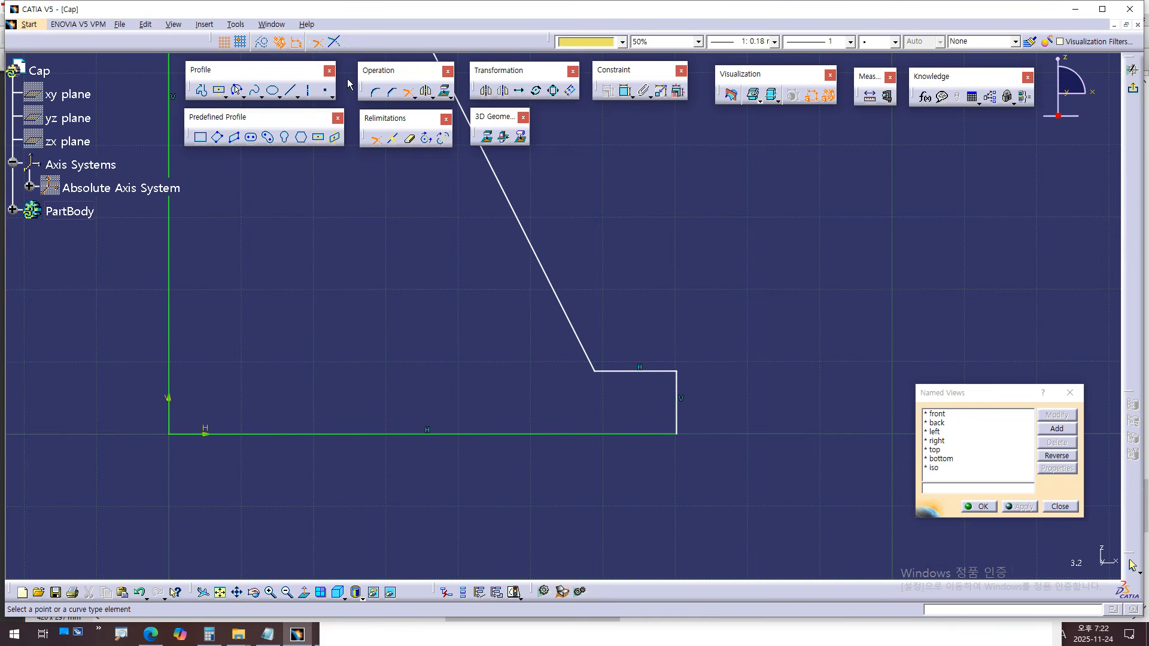
left_click(507, 332)
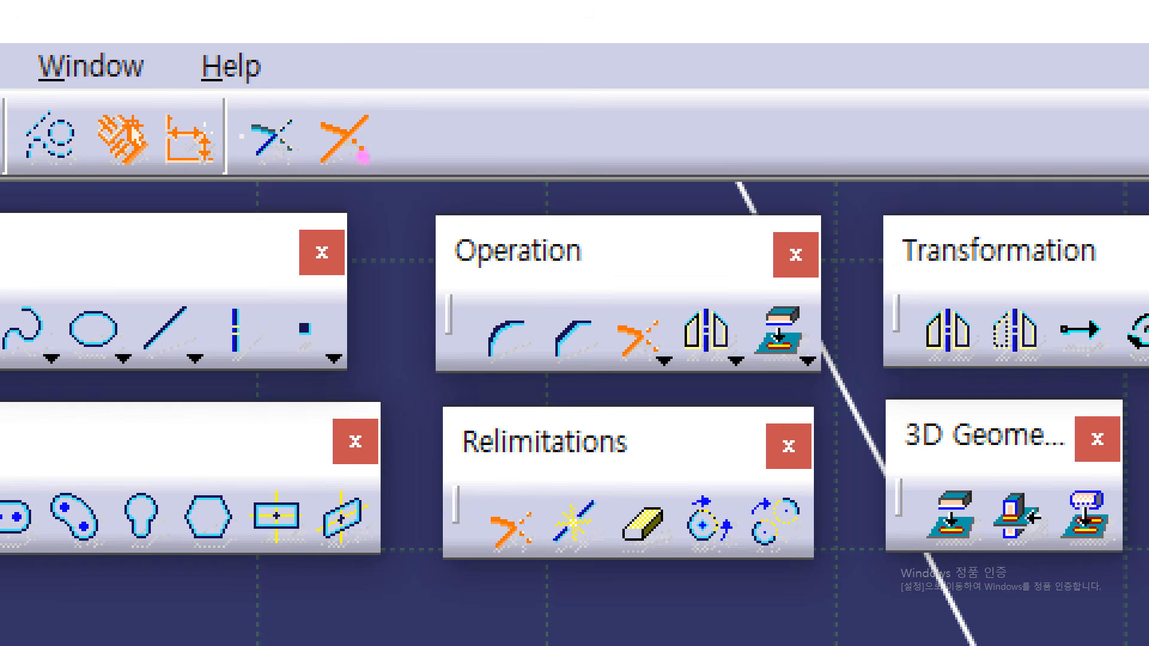
mouse_move(362, 157)
left_mouse_down()
mouse_move(321, 185)
mouse_move(334, 84)
mouse_move(389, 159)
mouse_move(293, 152)
mouse_move(359, 67)
mouse_move(377, 149)
mouse_move(329, 149)
left_mouse_up()
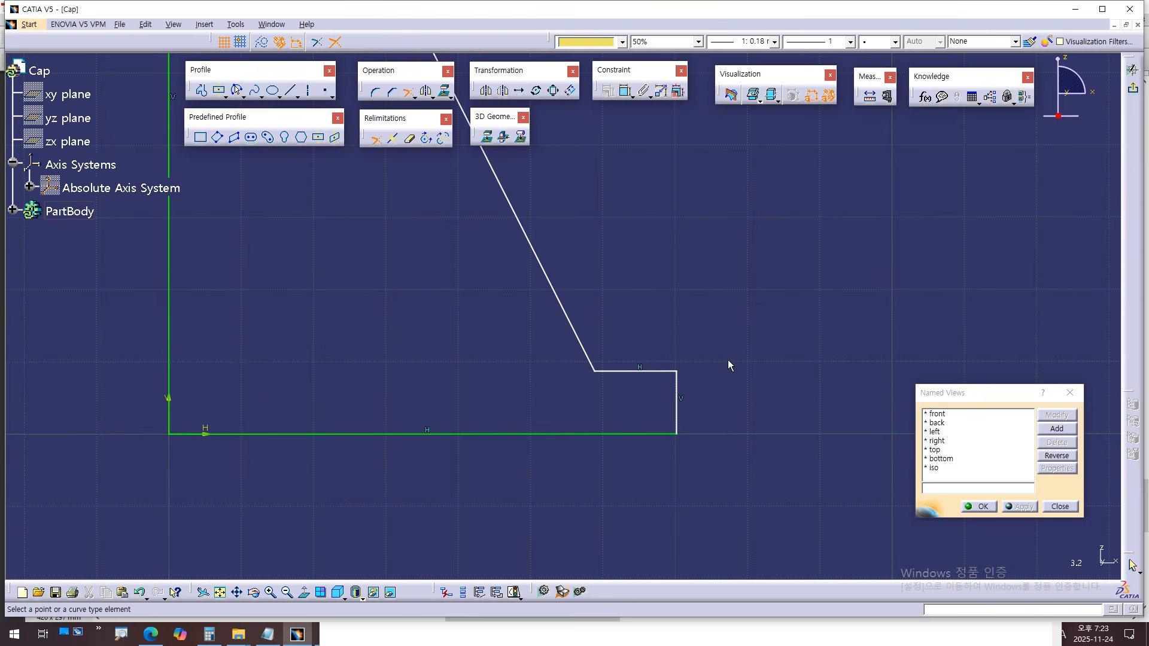
middle_click_drag(691, 296, 682, 280)
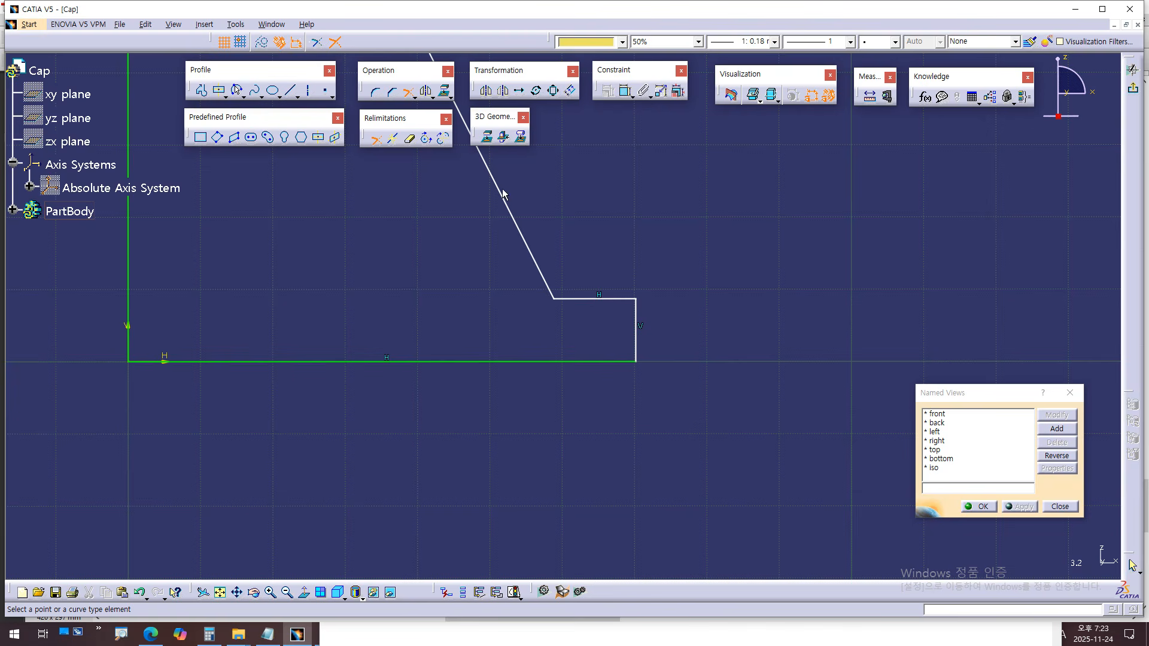
left_click(502, 189)
middle_click_drag(520, 254, 476, 191)
left_click(487, 221)
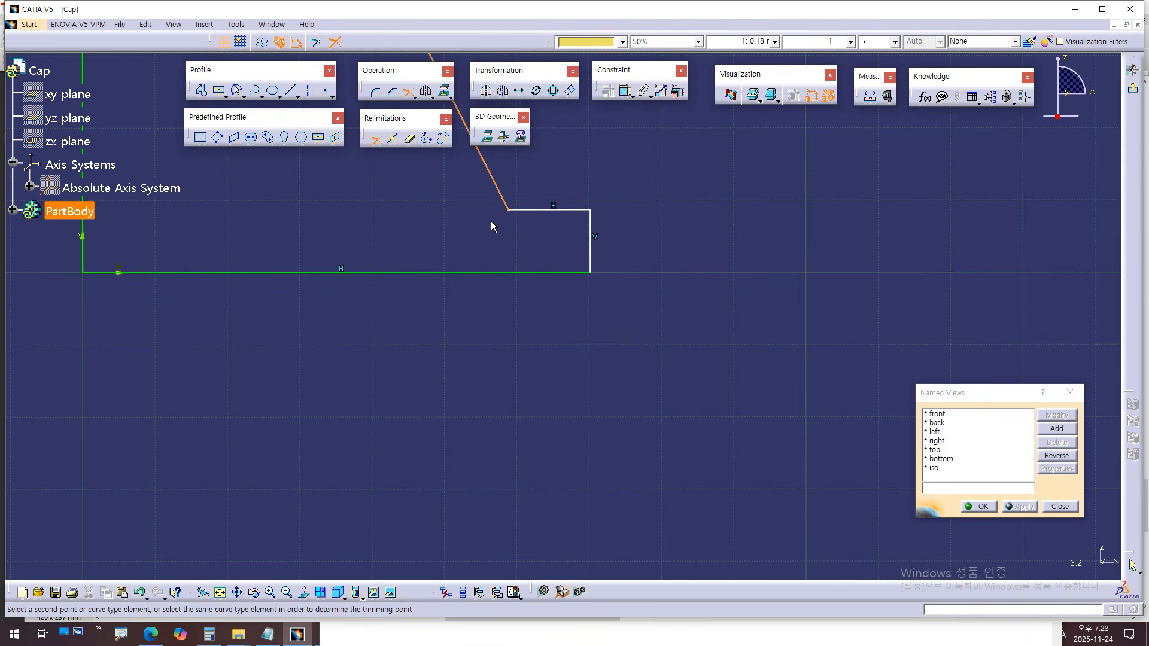
left_click(534, 268)
left_click(492, 274)
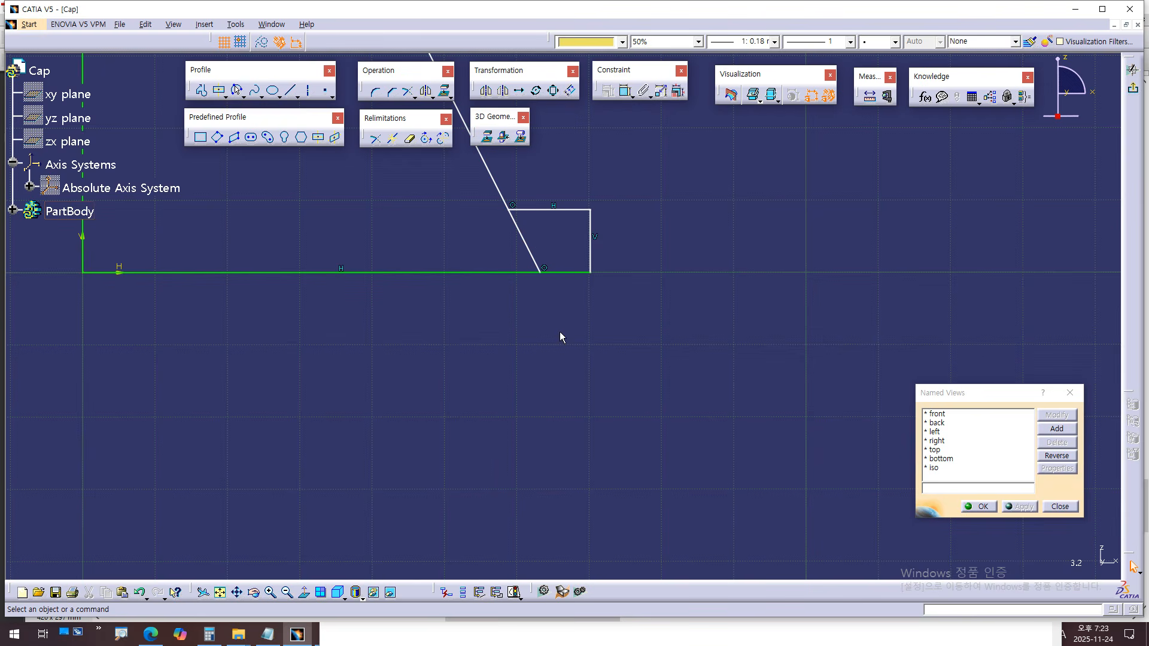
- Dimension the slope's lower endpoint on the base line from the vertical axis, placing the dimension below the profile
middle_click_drag(559, 331, 672, 377)
left_click(625, 90)
middle_click_drag(624, 418, 649, 399)
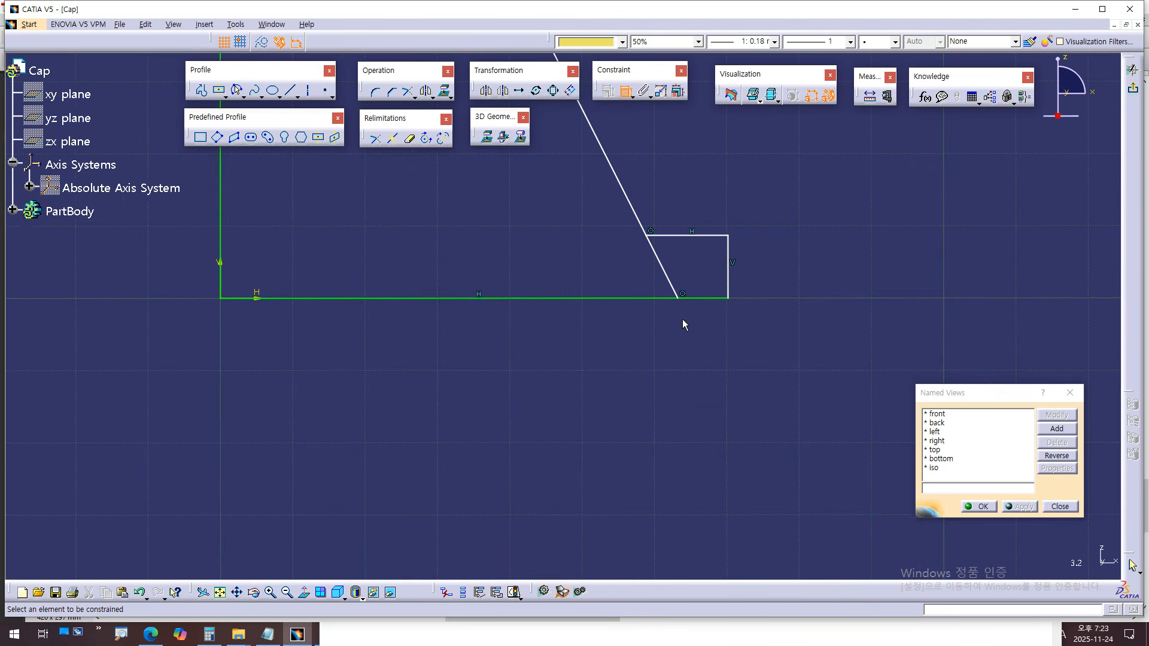
left_click(678, 298)
left_click(221, 239)
left_click(482, 375)
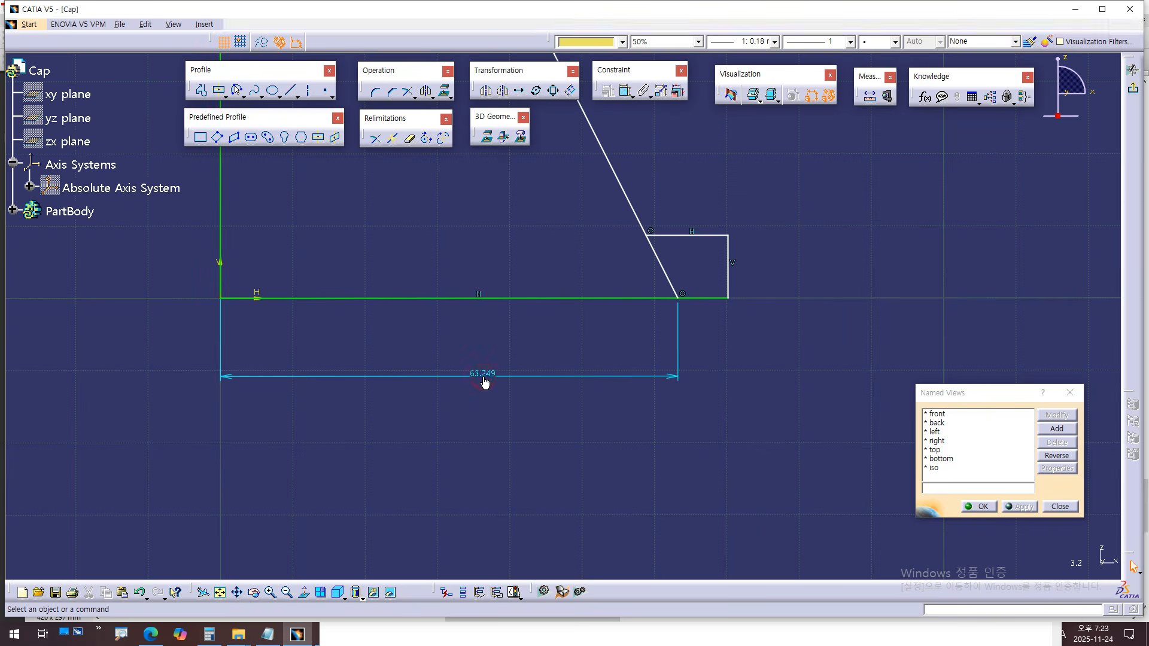
- Check the Ø112 dimension in the PDF drawing and set the slope's lower endpoint distance to 112/2 mm in CATIA V5
key("alt+Tab")
scroll(519, 389, "down", 2, "ctrl")
mouse_move(346, 475)
left_mouse_down()
mouse_move(263, 412)
mouse_move(350, 478)
left_mouse_up()
key("alt+Tab")
double_click(486, 376)
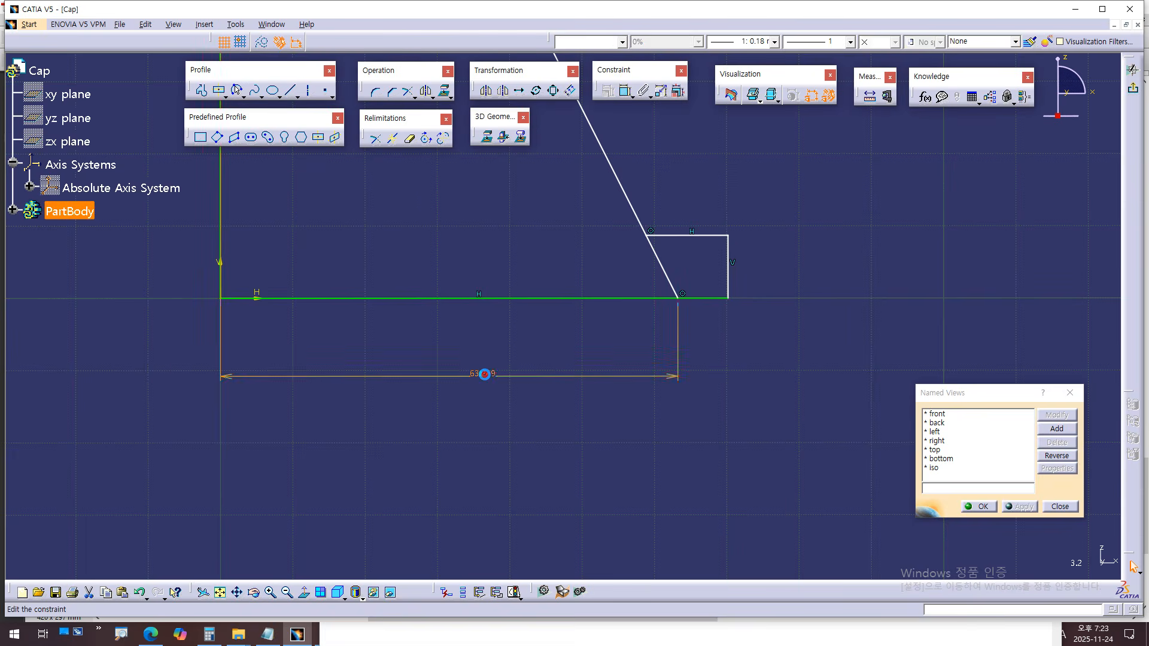
type("112/2")
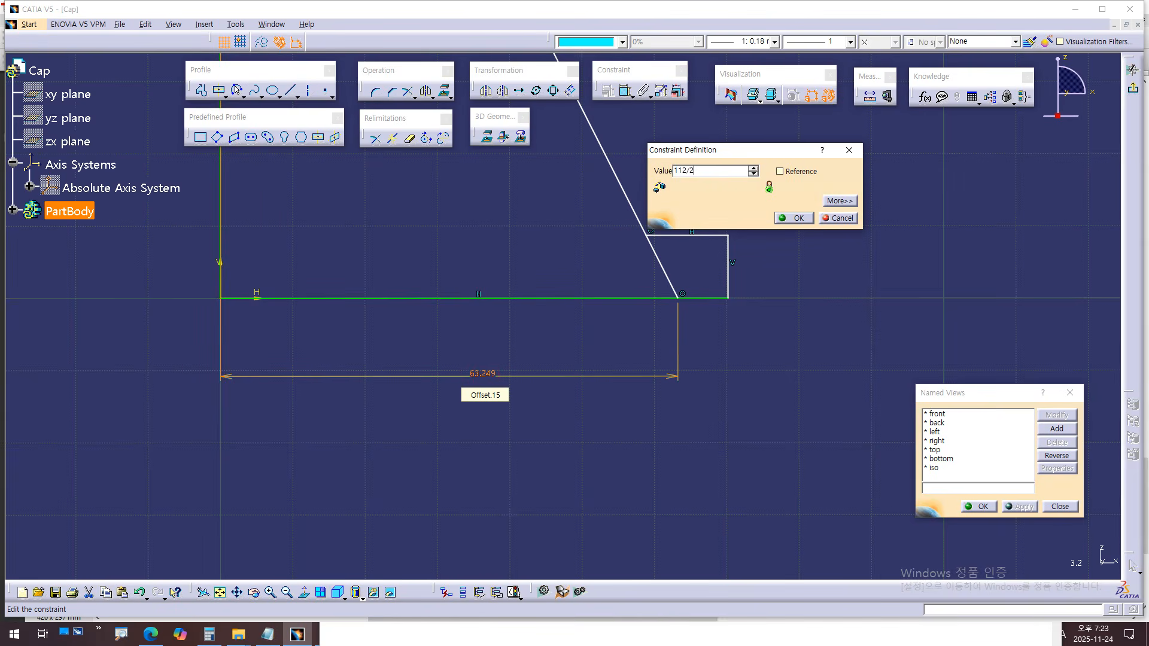
key("Return")
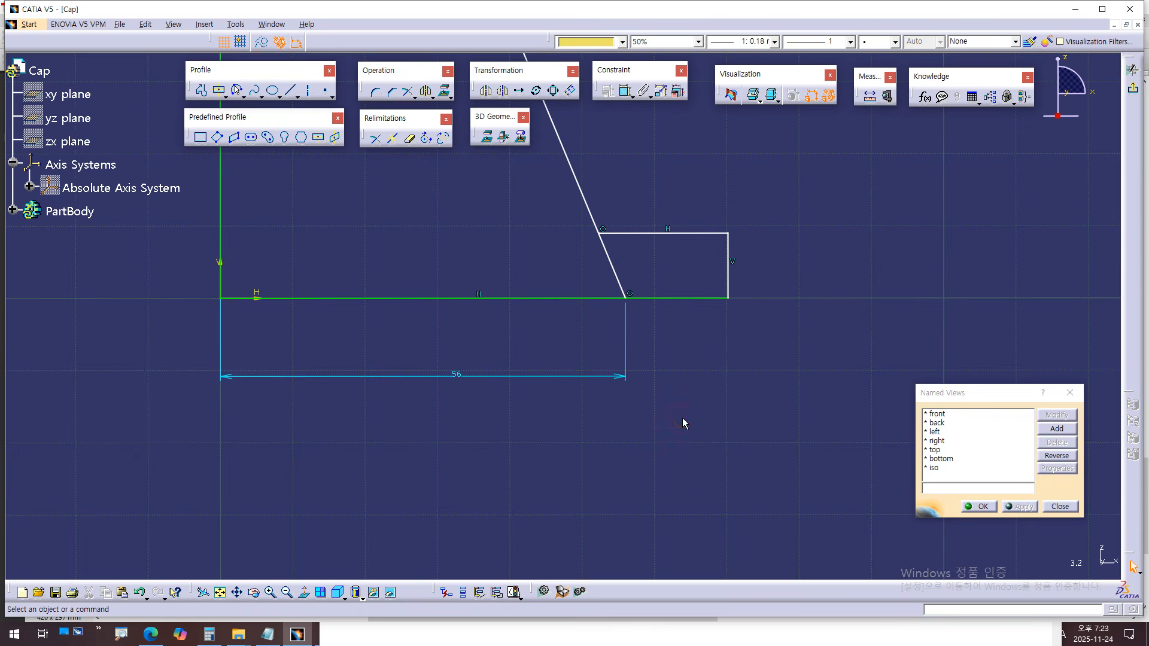
middle_click_drag(634, 430, 635, 439)
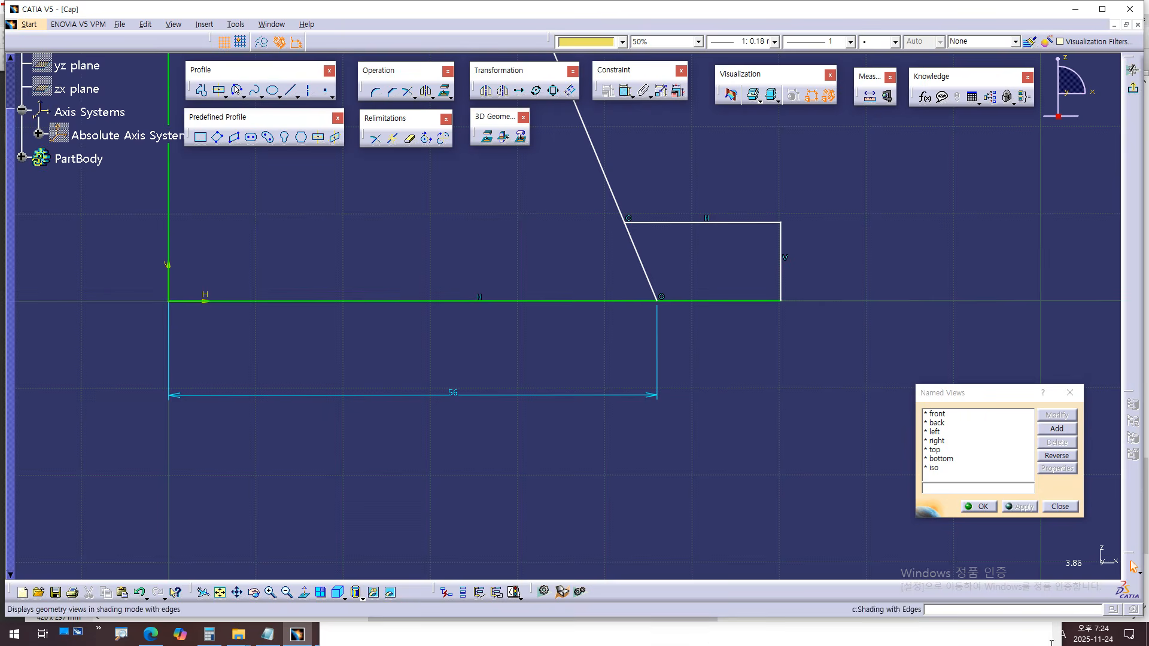
left_click(1146, 639)
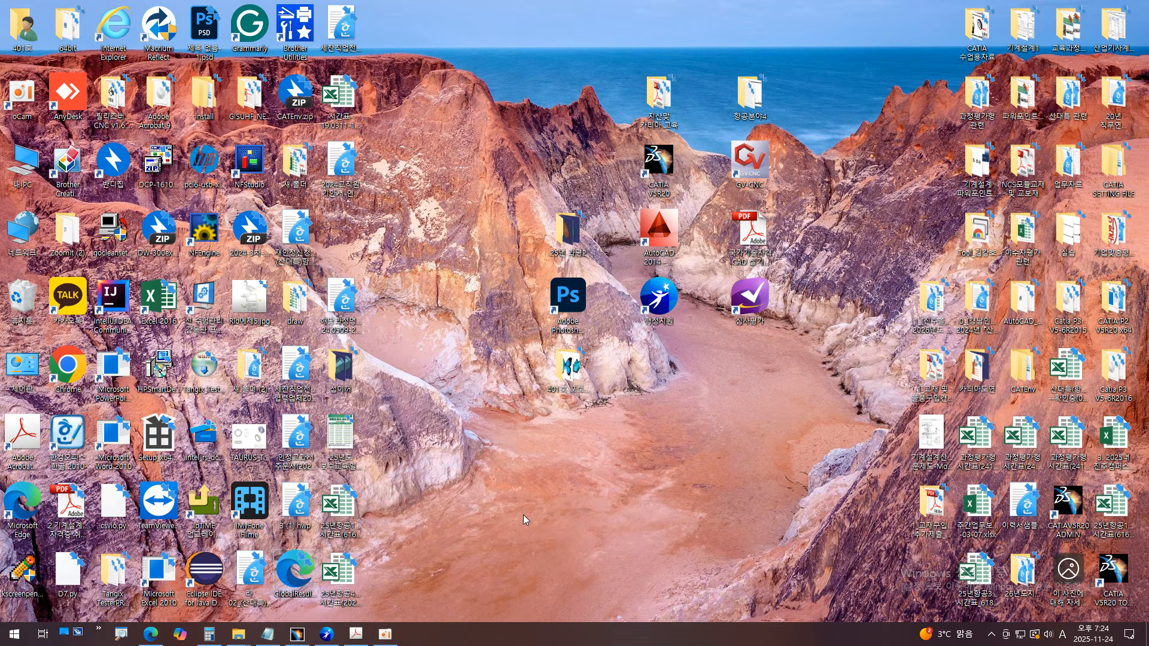
left_click(384, 634)
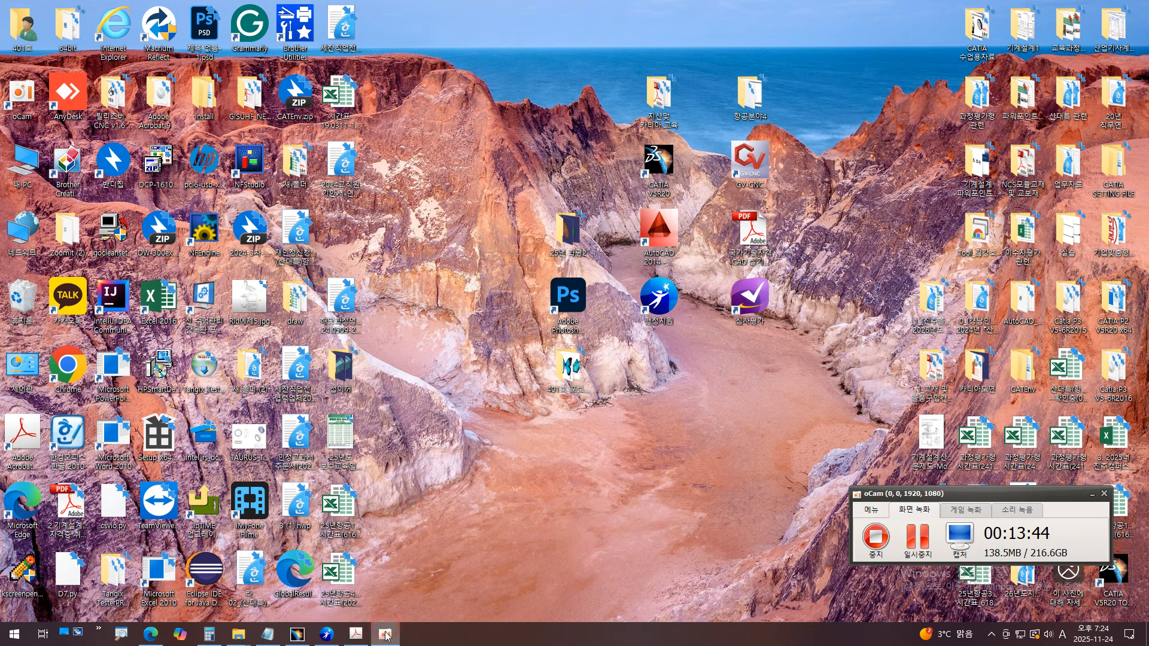
left_click(922, 552)
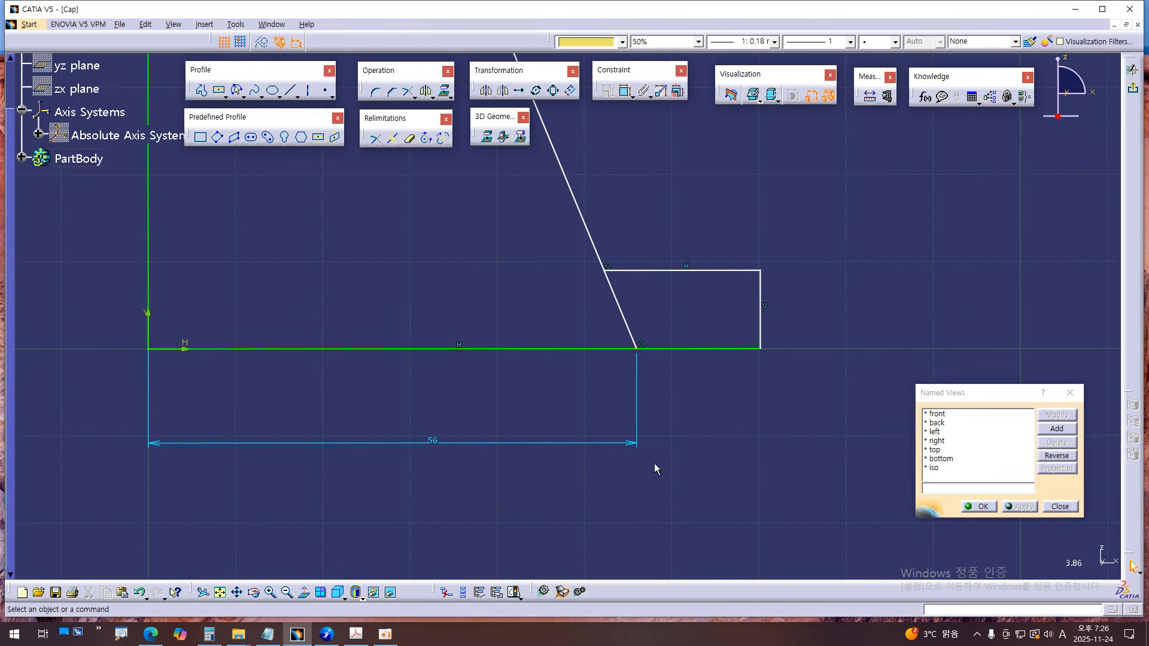
- Dimension the flange's outer vertical edge from the vertical axis, placing the dimension below the slope endpoint's dimension
middle_click_drag(720, 413, 597, 437)
middle_click_drag(544, 264, 581, 477)
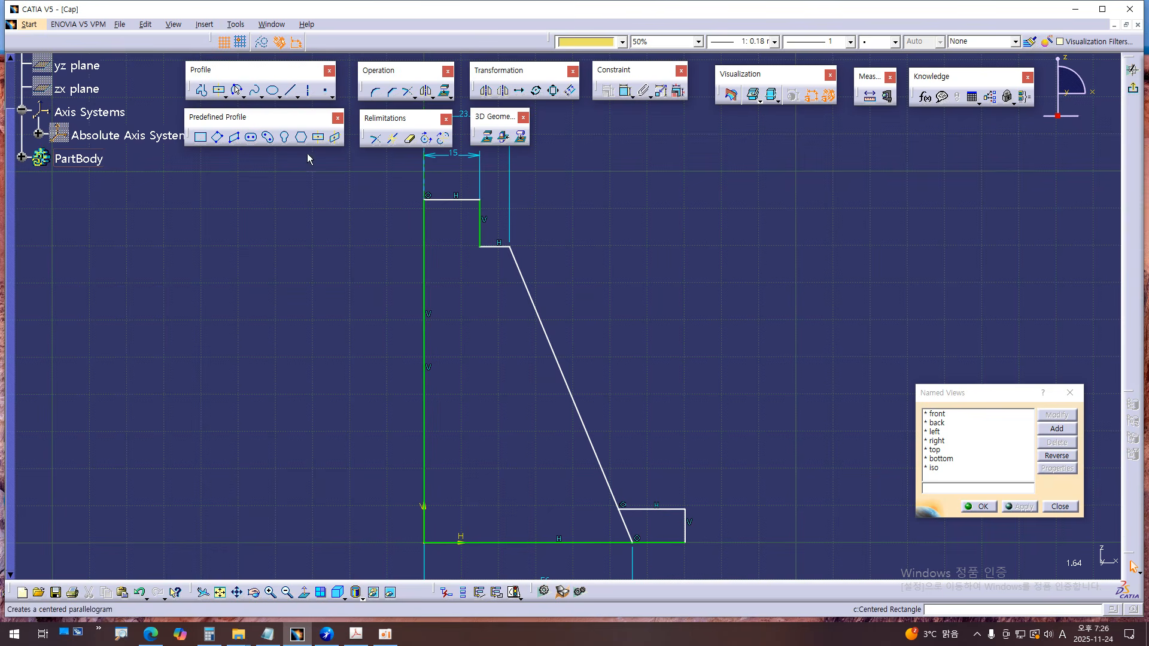
middle_click_drag(639, 333, 648, 210)
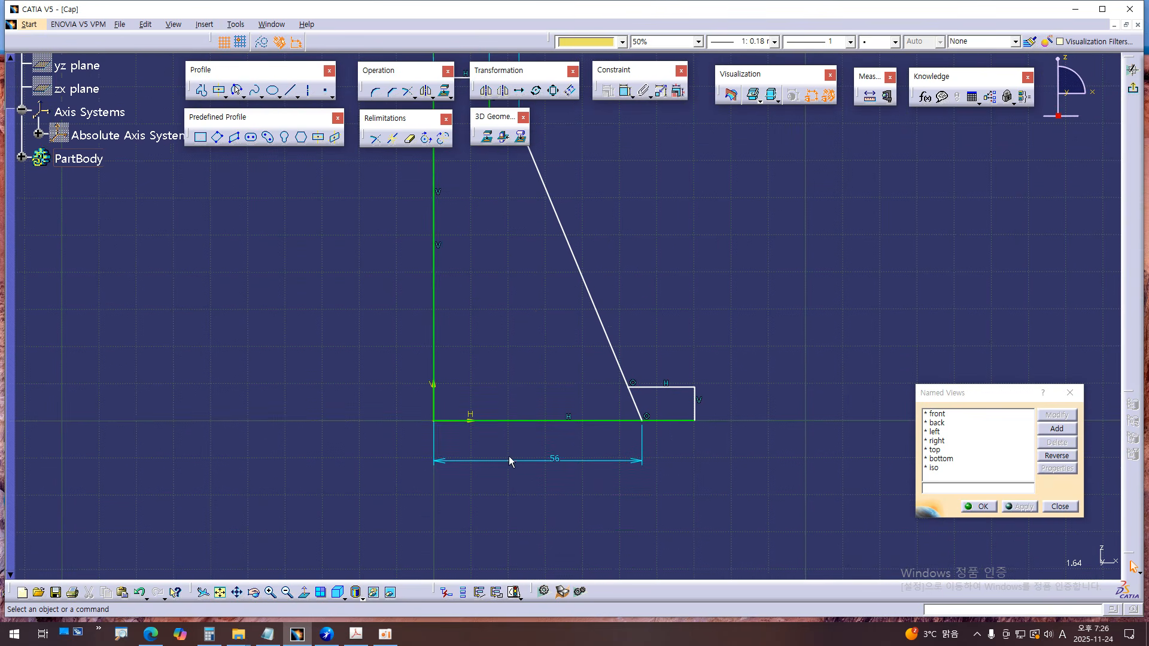
mouse_move(686, 407)
middle_mouse_down()
mouse_move(676, 308)
mouse_move(718, 423)
mouse_move(741, 384)
mouse_move(734, 373)
middle_mouse_up()
left_click(625, 91)
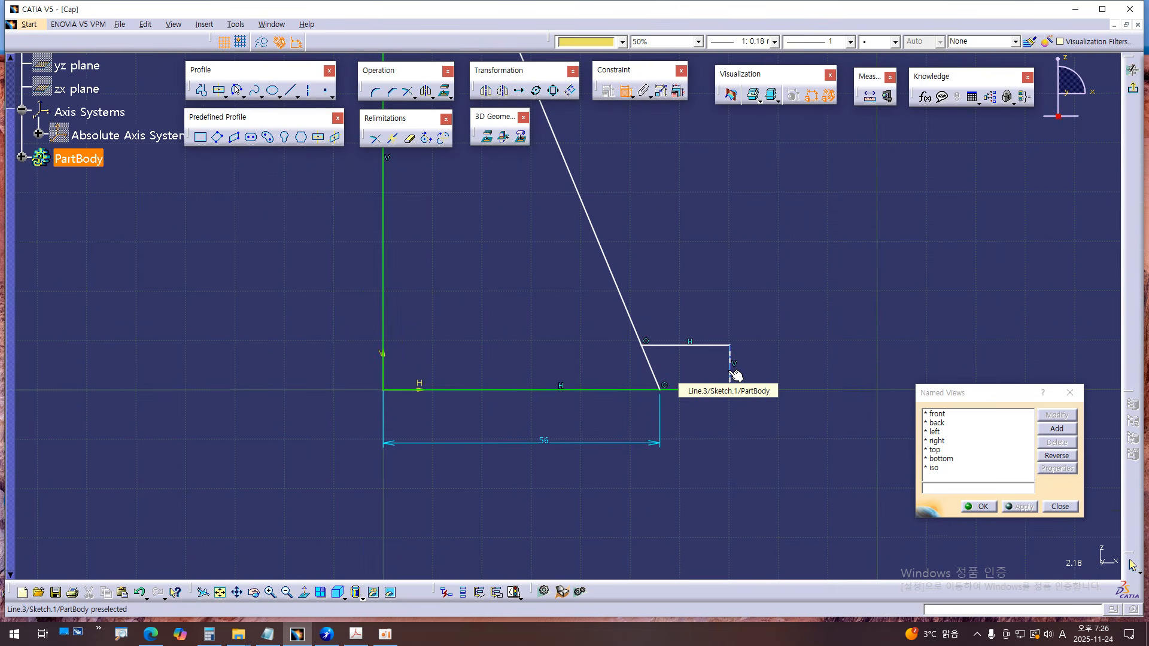
left_click(731, 372)
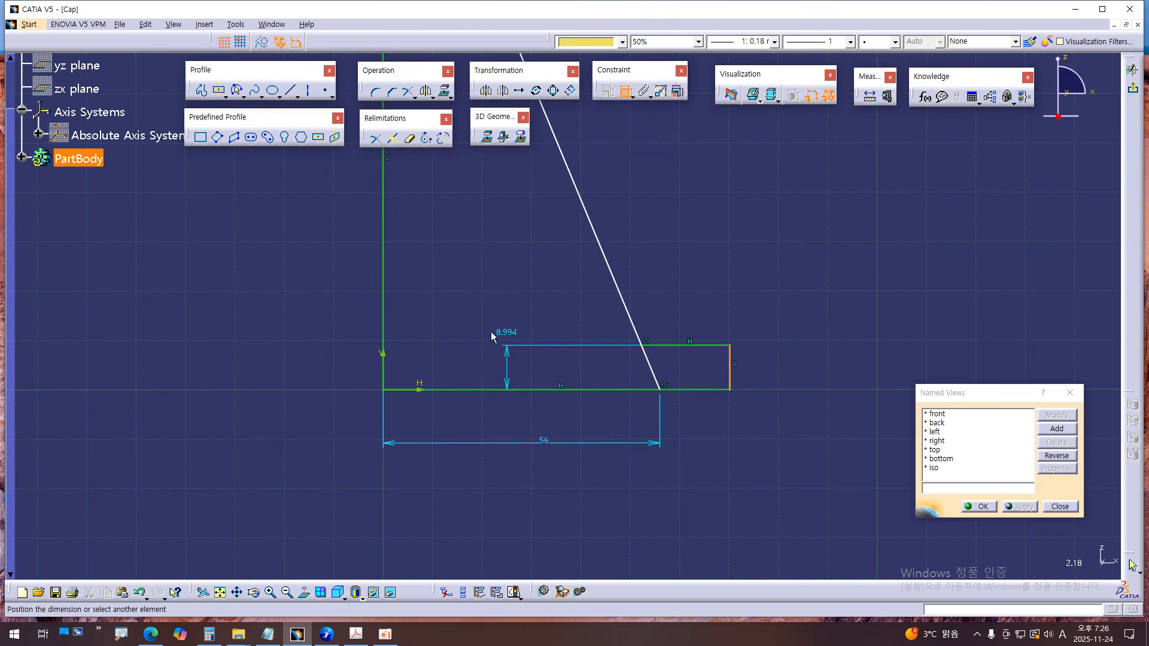
left_click(383, 313)
left_click(590, 475)
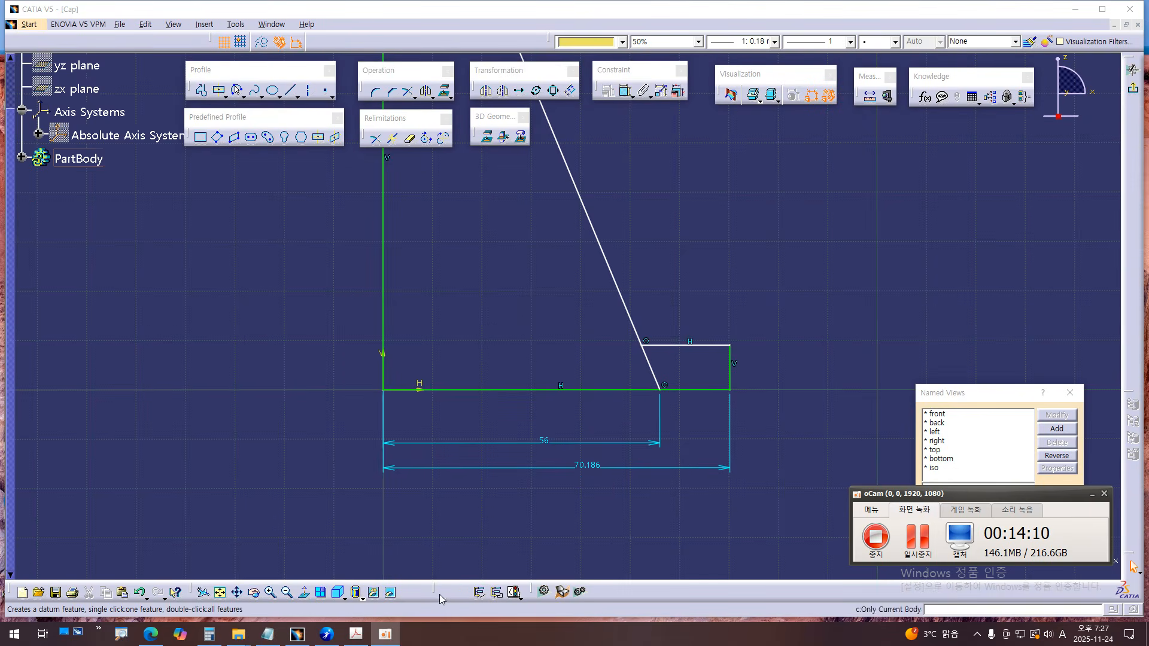
- Circle the 3 mm dimension in the PDF drawing, and set the flange's outer edge distance to 59 mm in CATIA V5
left_click(355, 634)
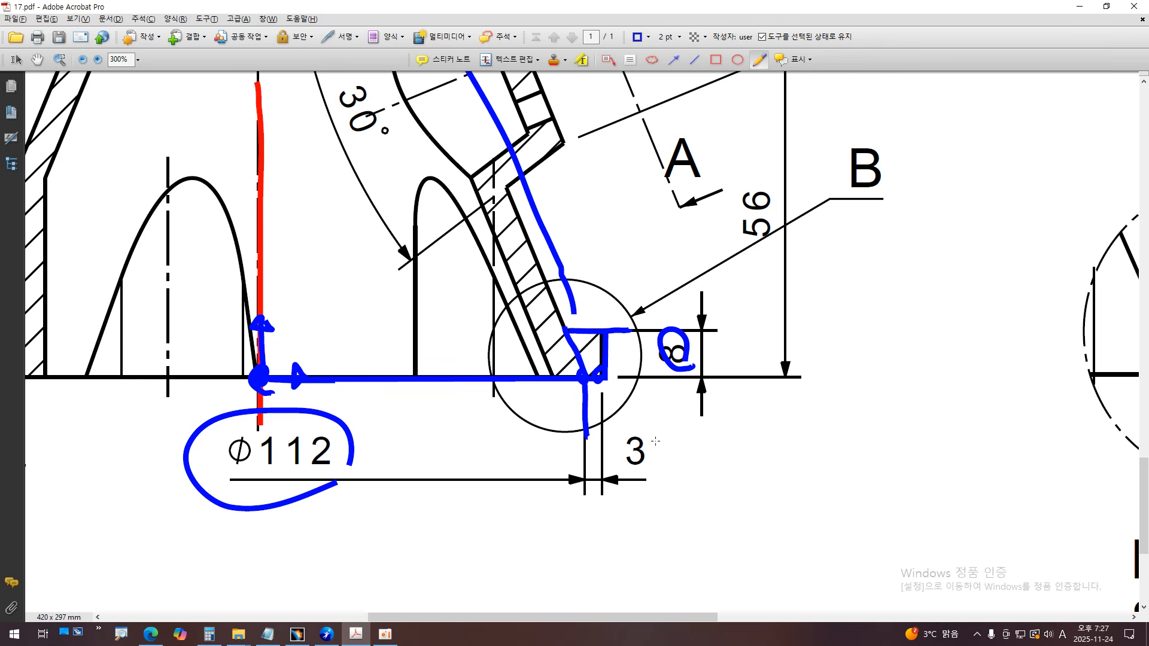
mouse_move(654, 435)
left_mouse_down()
mouse_move(584, 473)
mouse_move(649, 461)
left_mouse_up()
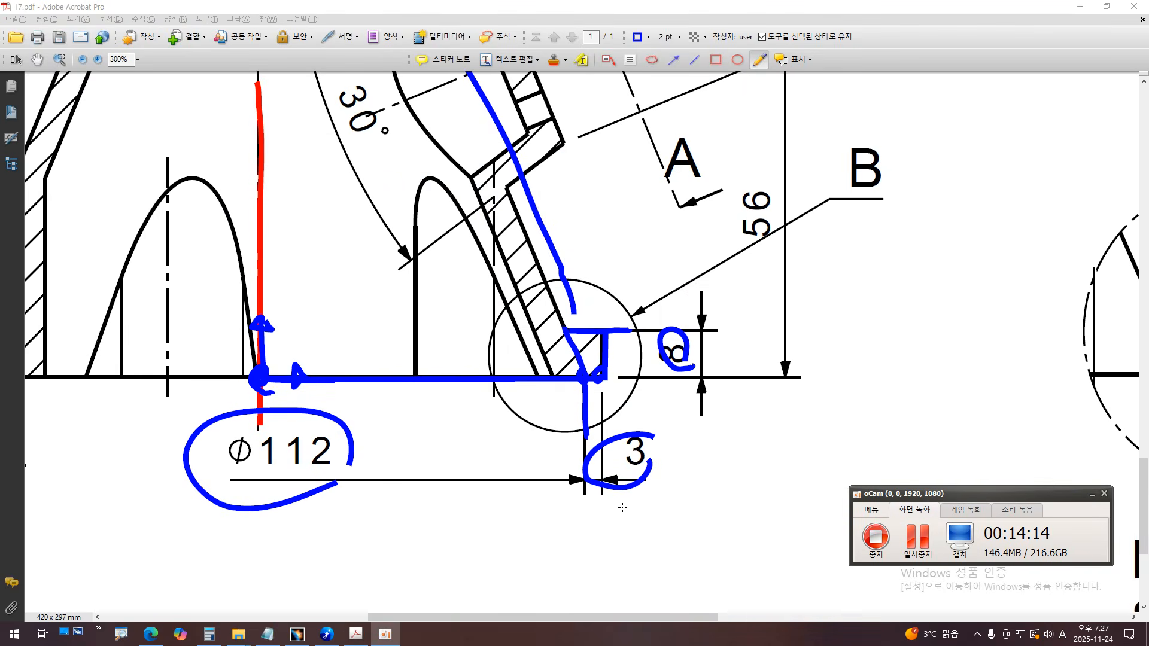
left_click(297, 635)
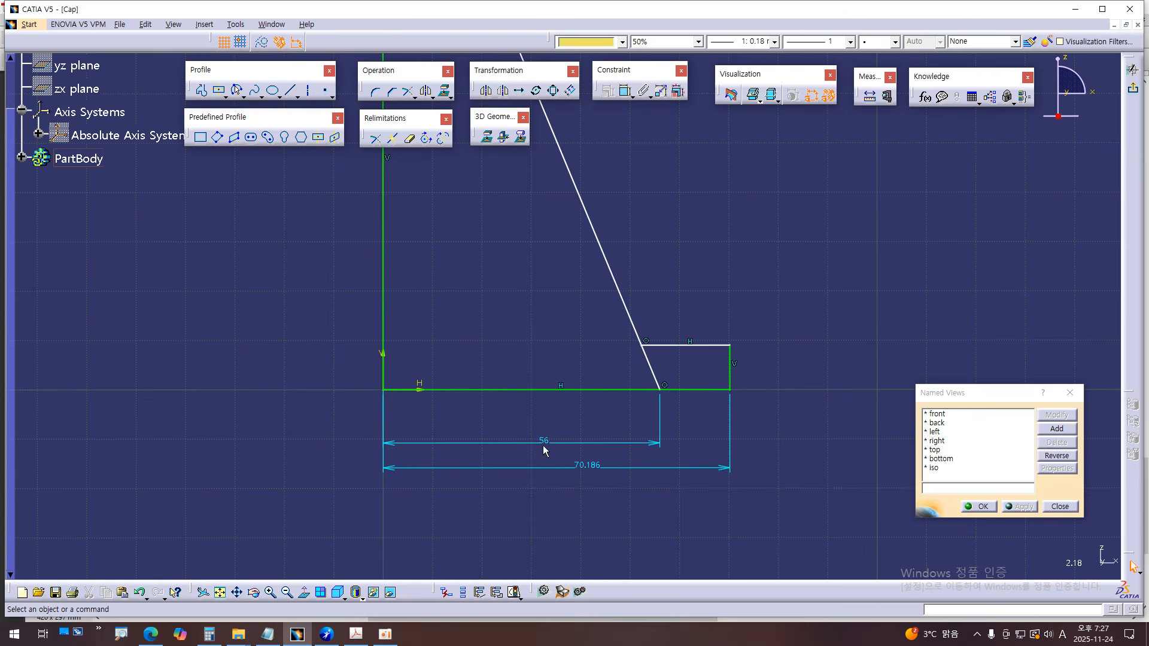
double_click(587, 465)
type("59mm")
key("Return")
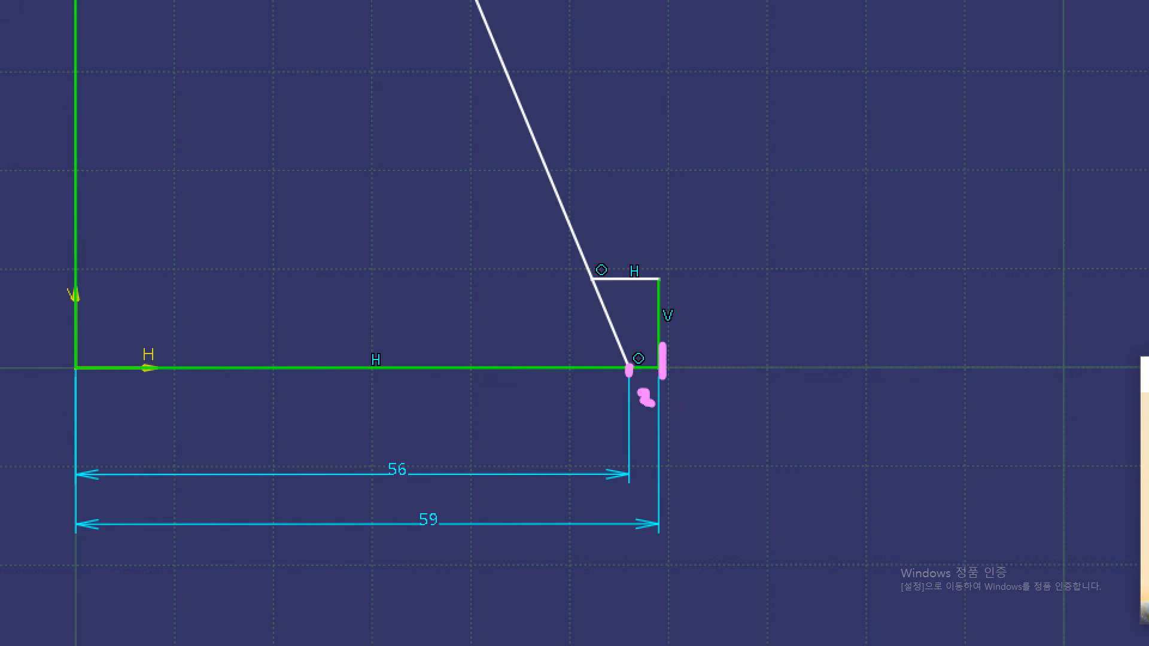
mouse_move(445, 547)
left_mouse_down()
mouse_move(416, 493)
mouse_move(453, 536)
left_mouse_up()
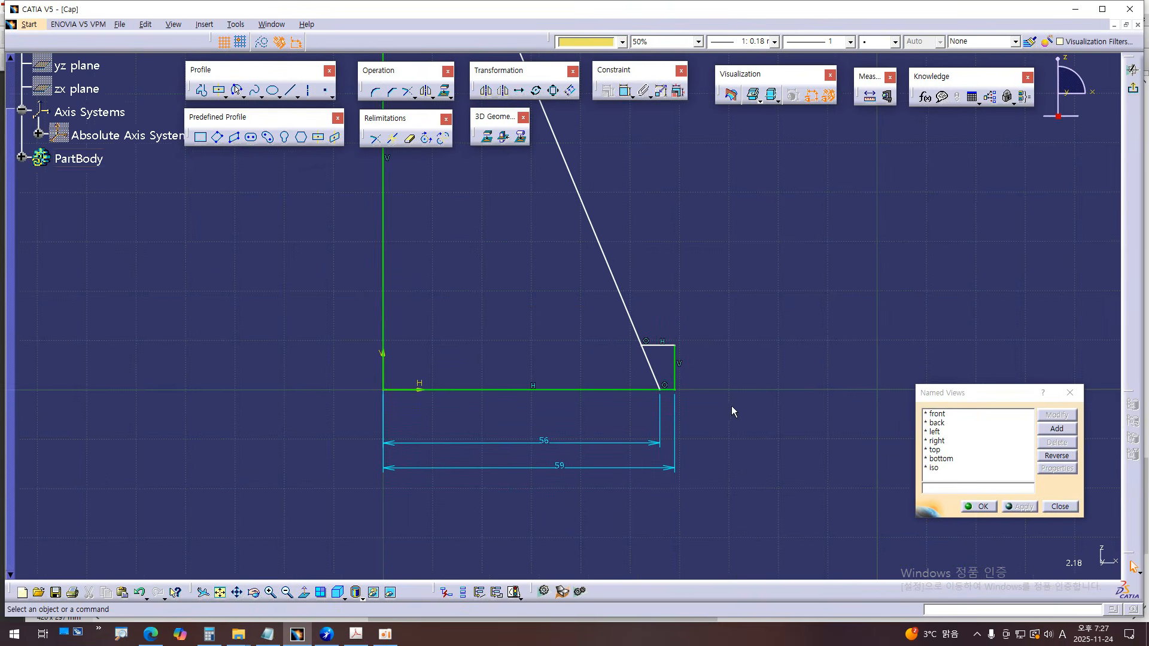
- Dimension the flange's height from the base line to its upper edge, placed outside the profile, and set it to 8 mm
middle_click_drag(731, 406, 749, 431)
left_click(743, 421)
middle_click_drag(749, 336, 753, 371)
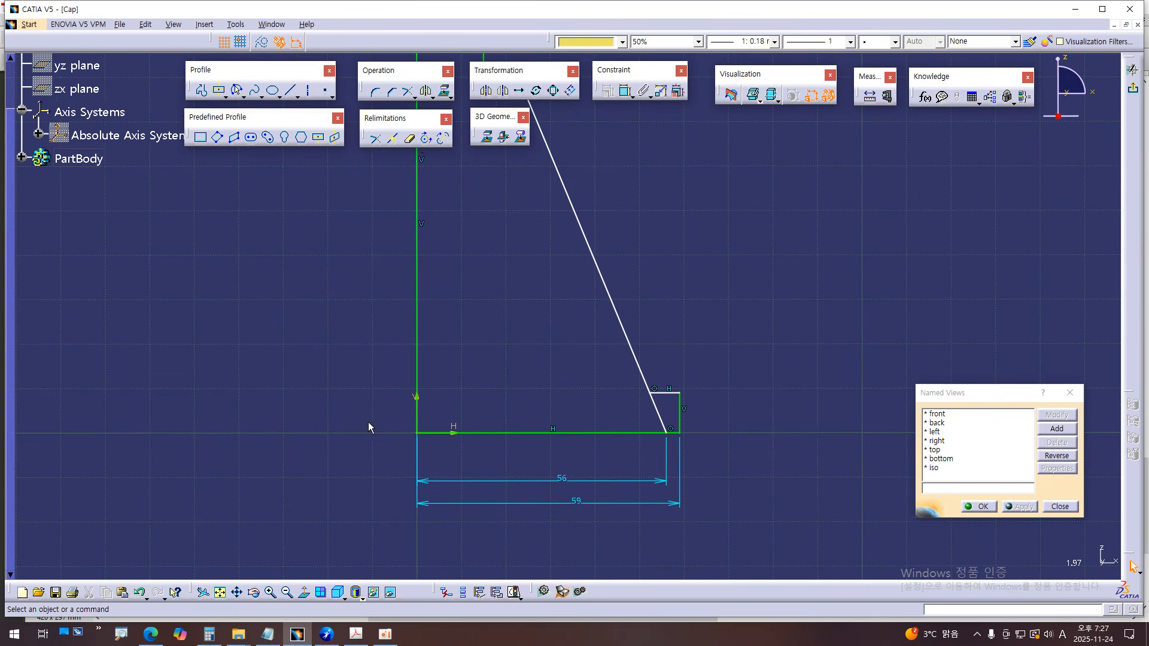
middle_click_drag(698, 201, 710, 273)
mouse_move(730, 359)
middle_mouse_down()
mouse_move(733, 335)
mouse_move(697, 326)
mouse_move(673, 223)
middle_mouse_up()
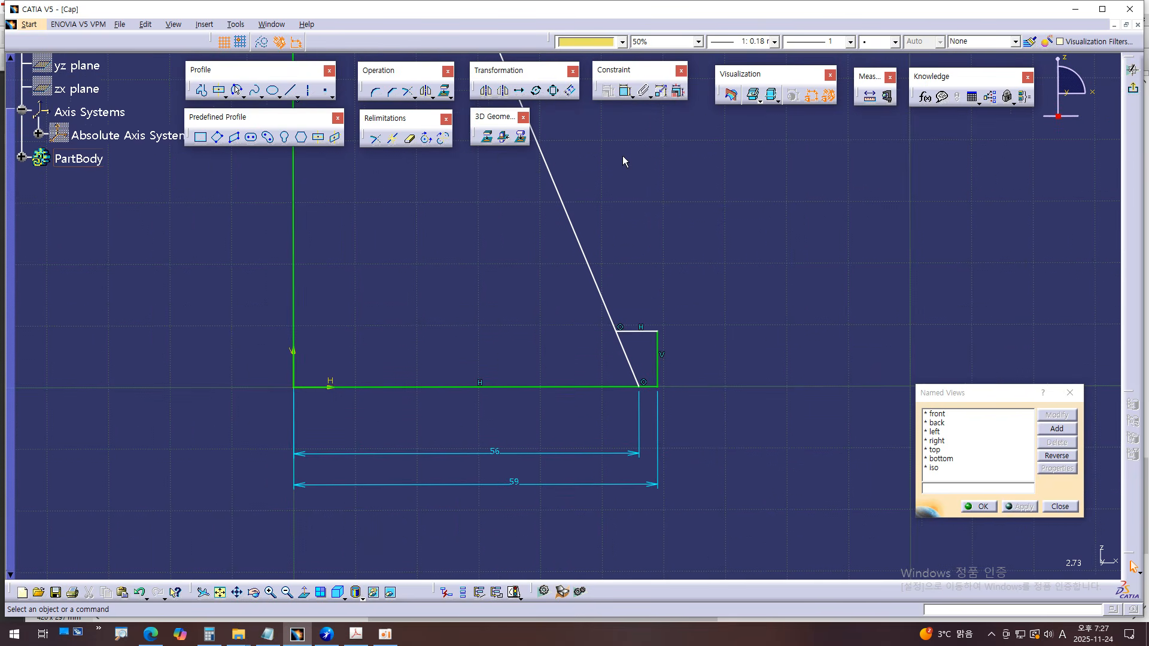
left_click(624, 91)
mouse_move(794, 328)
middle_mouse_down()
mouse_move(777, 329)
mouse_move(764, 280)
mouse_move(705, 240)
middle_mouse_up()
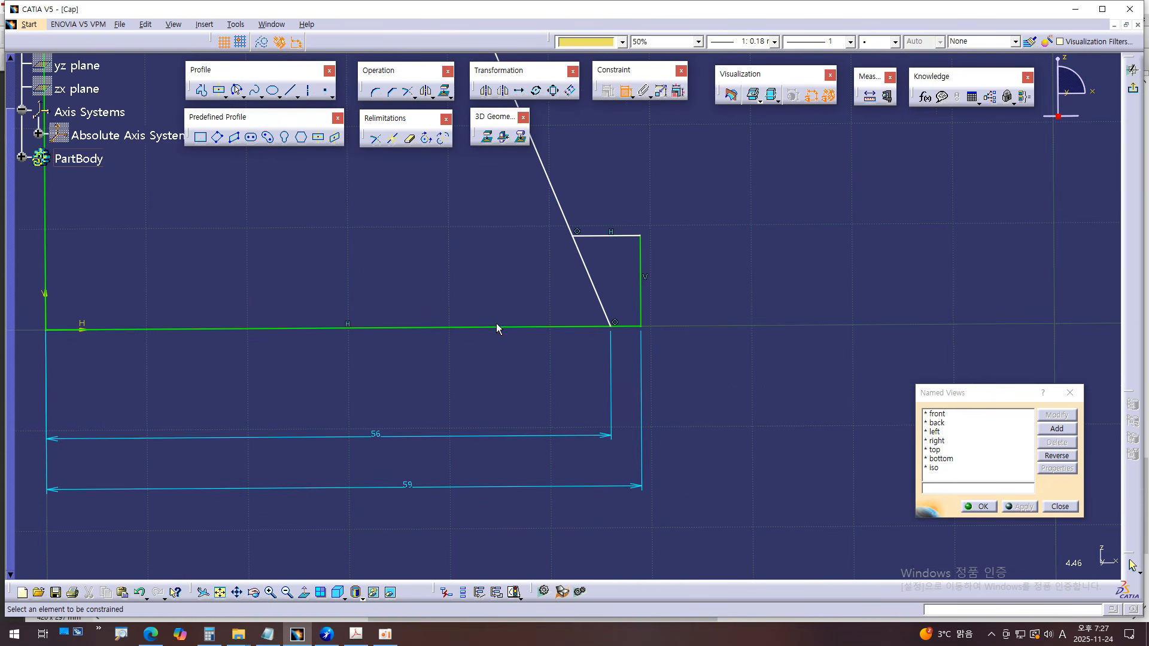
left_click(304, 592)
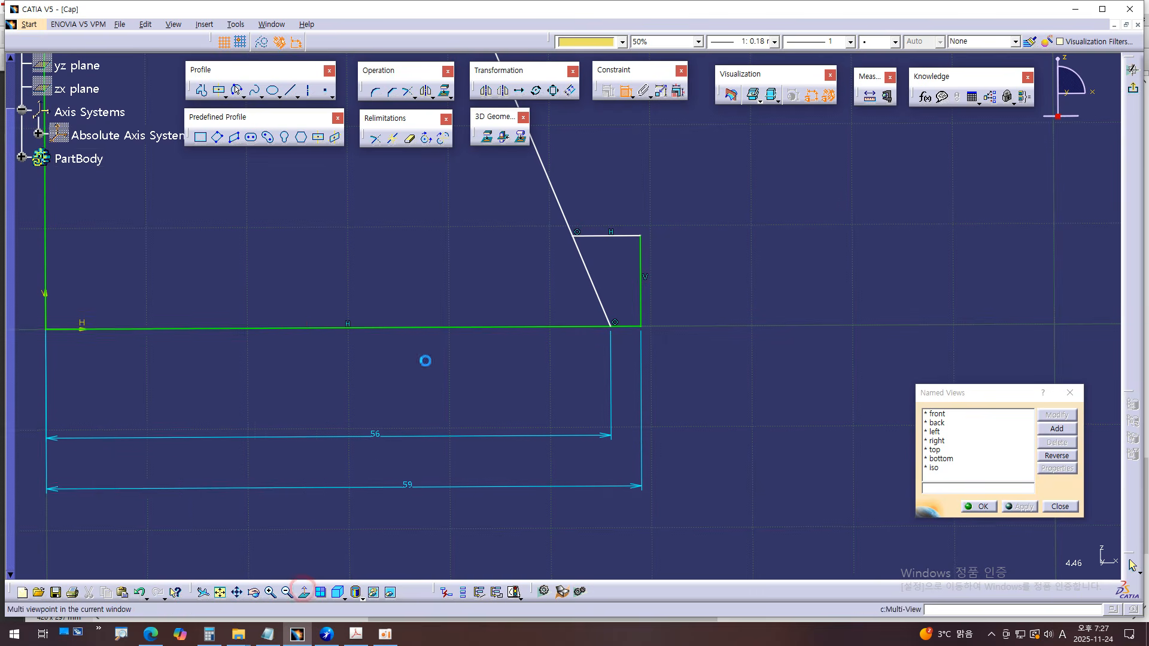
left_click(612, 238)
left_click(596, 327)
left_click(717, 277)
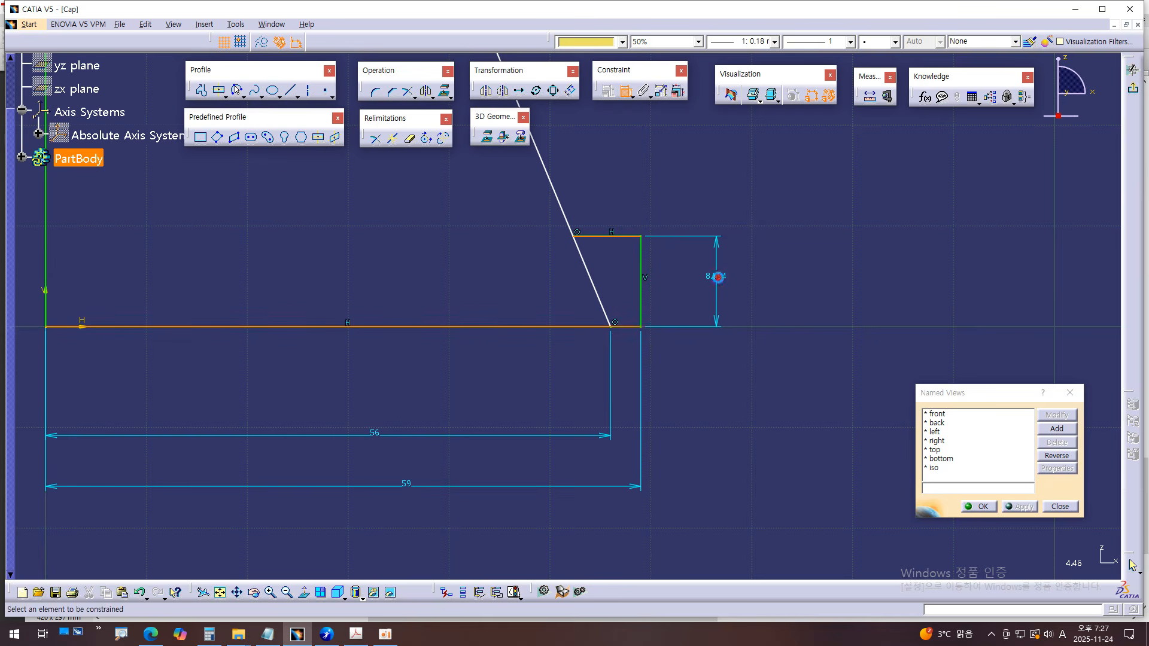
double_click(717, 277)
type("8")
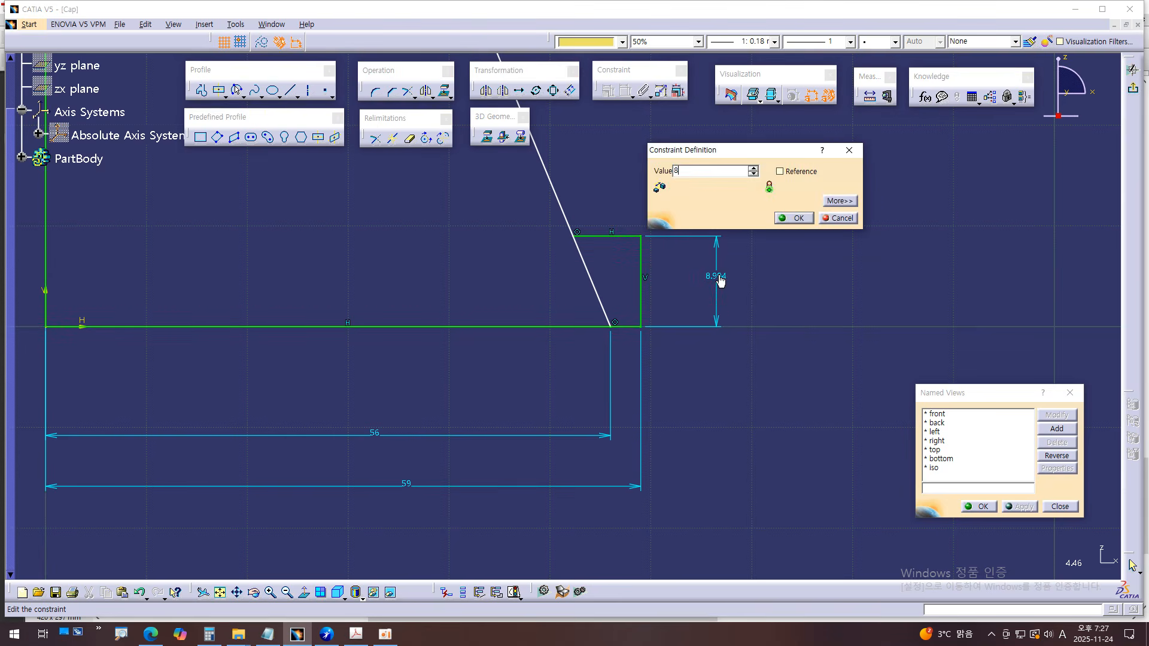
key("Return")
- Mark the shoulder line's level and its height above the base in the PDF drawing, circle the 12 mm dimension, and return to CATIA V5
mouse_move(799, 305)
middle_mouse_down()
mouse_move(800, 336)
mouse_move(728, 356)
mouse_move(762, 415)
mouse_move(795, 423)
mouse_move(694, 344)
middle_mouse_up()
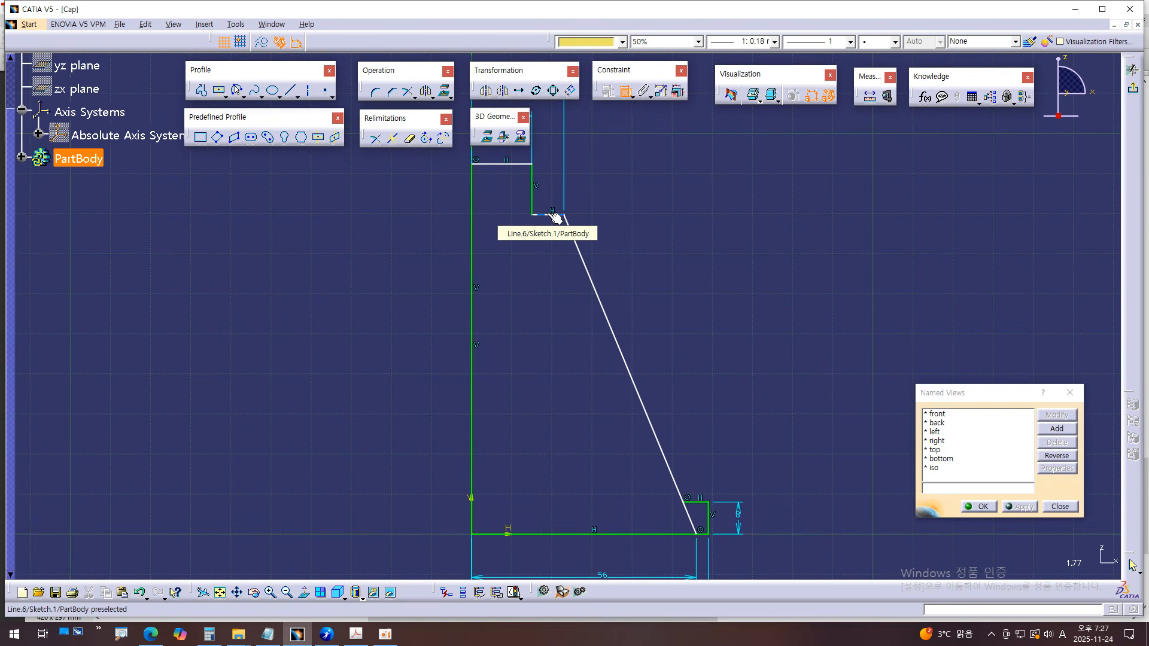
key("ctrl")
key("ctrl")
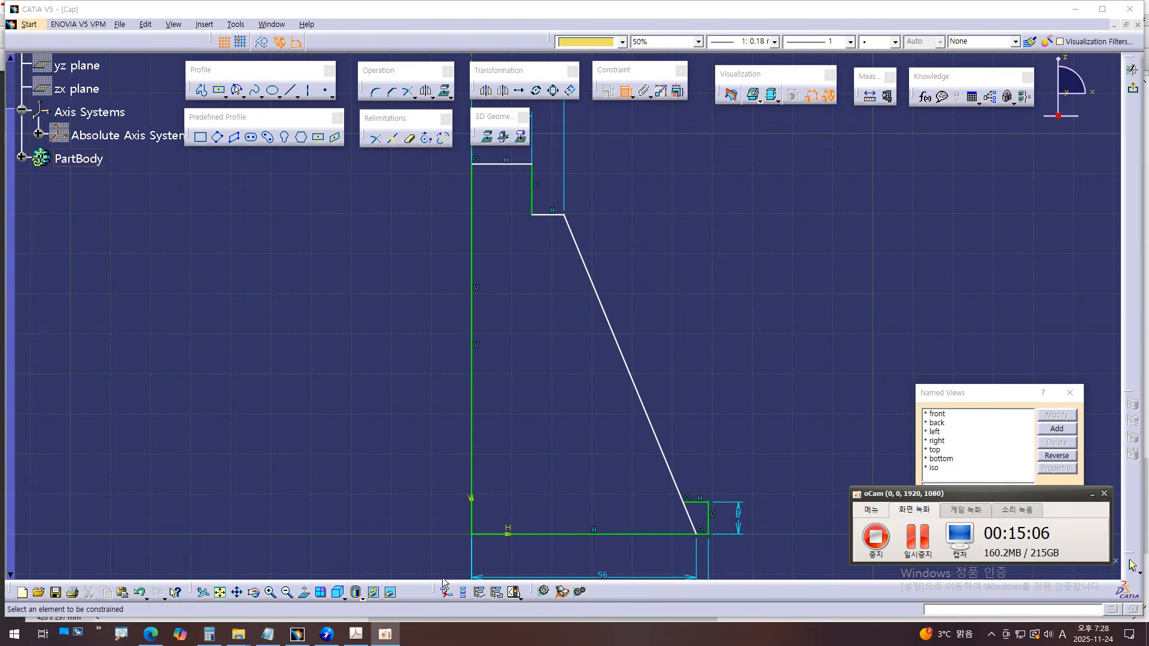
left_click(356, 633)
scroll(479, 211, "down", 3, "ctrl")
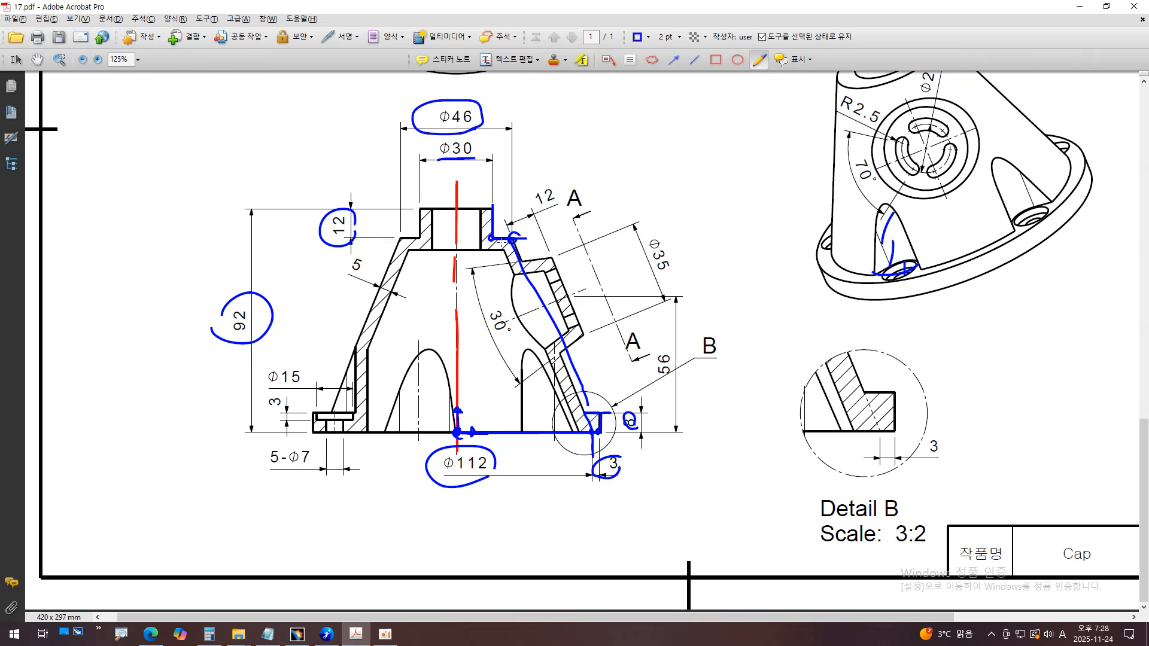
scroll(479, 211, "up", 2, "ctrl")
mouse_move(348, 255)
left_mouse_down()
mouse_move(709, 251)
mouse_move(689, 327)
mouse_move(697, 566)
left_mouse_up()
mouse_move(297, 207)
left_mouse_down()
mouse_move(258, 203)
mouse_move(290, 258)
mouse_move(258, 207)
left_mouse_up()
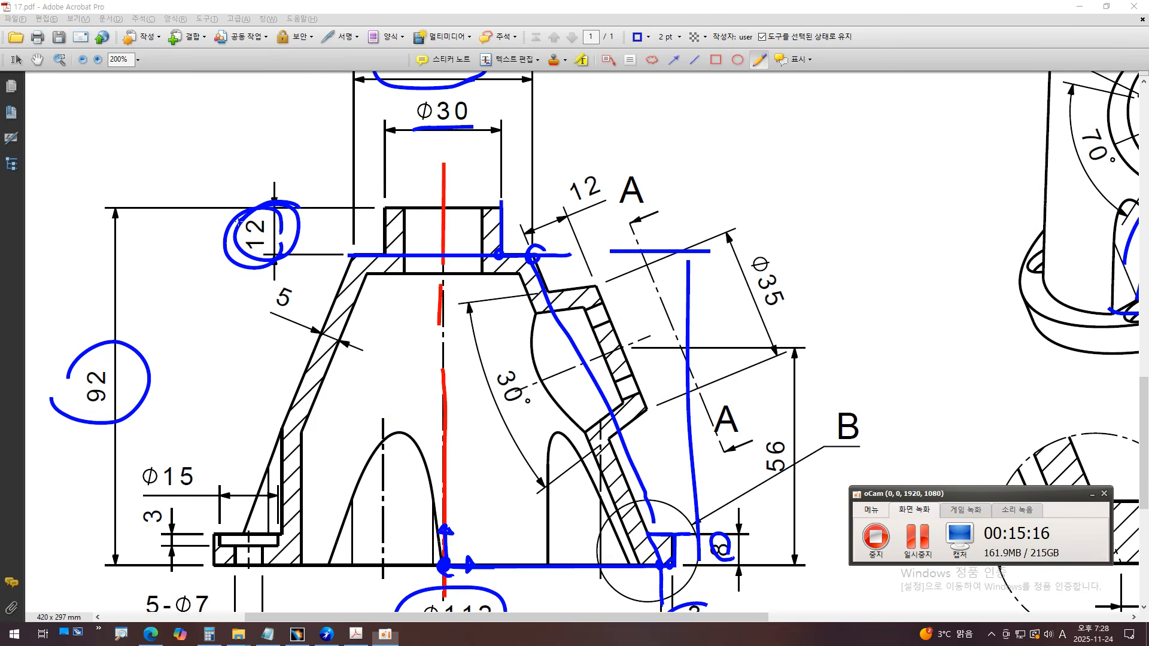
left_click(296, 634)
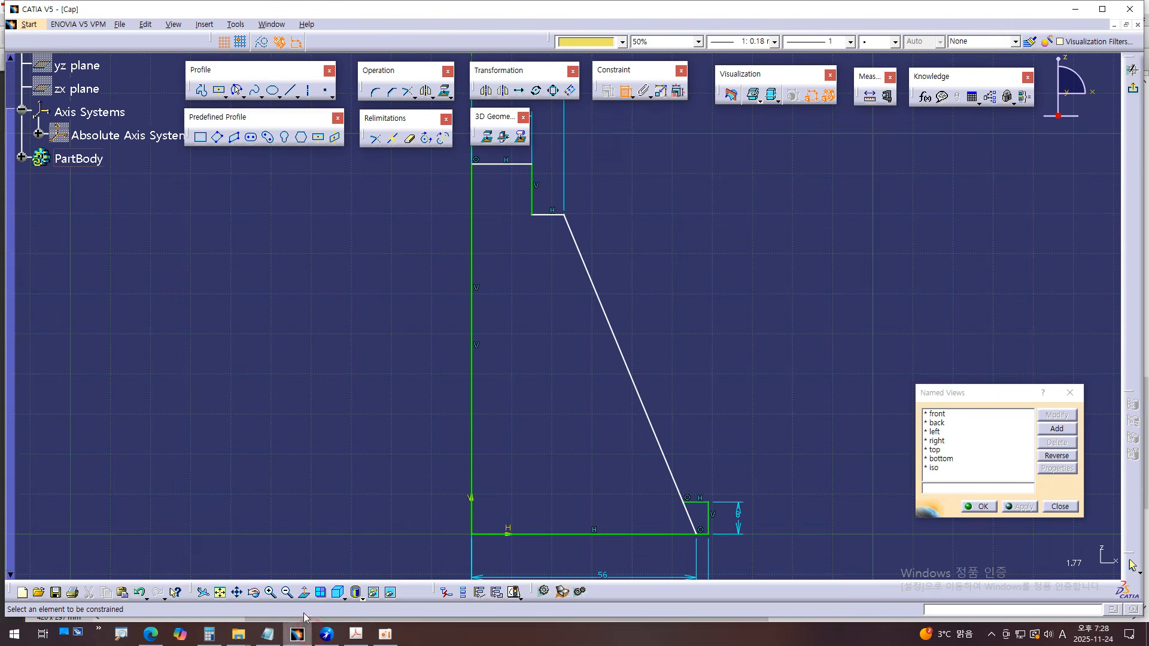
- Dimension the height between the shoulder line and the profile's top edge, and set it to 12 mm
left_click(547, 215)
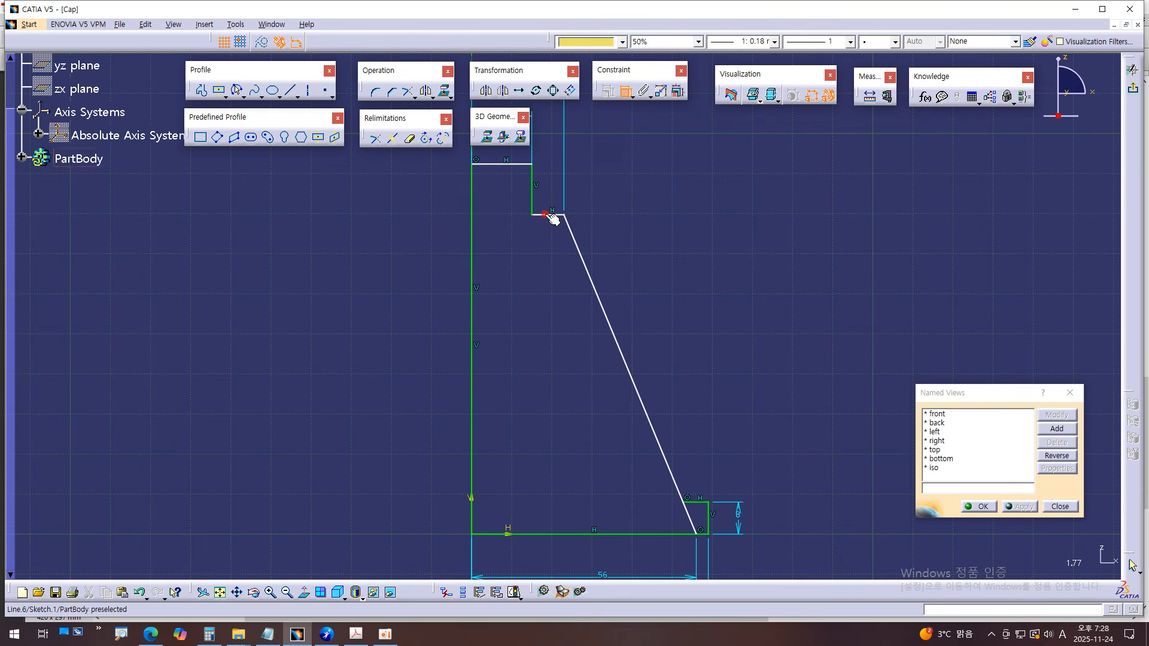
middle_click_drag(529, 162, 527, 243)
left_click(515, 245)
left_click(629, 275)
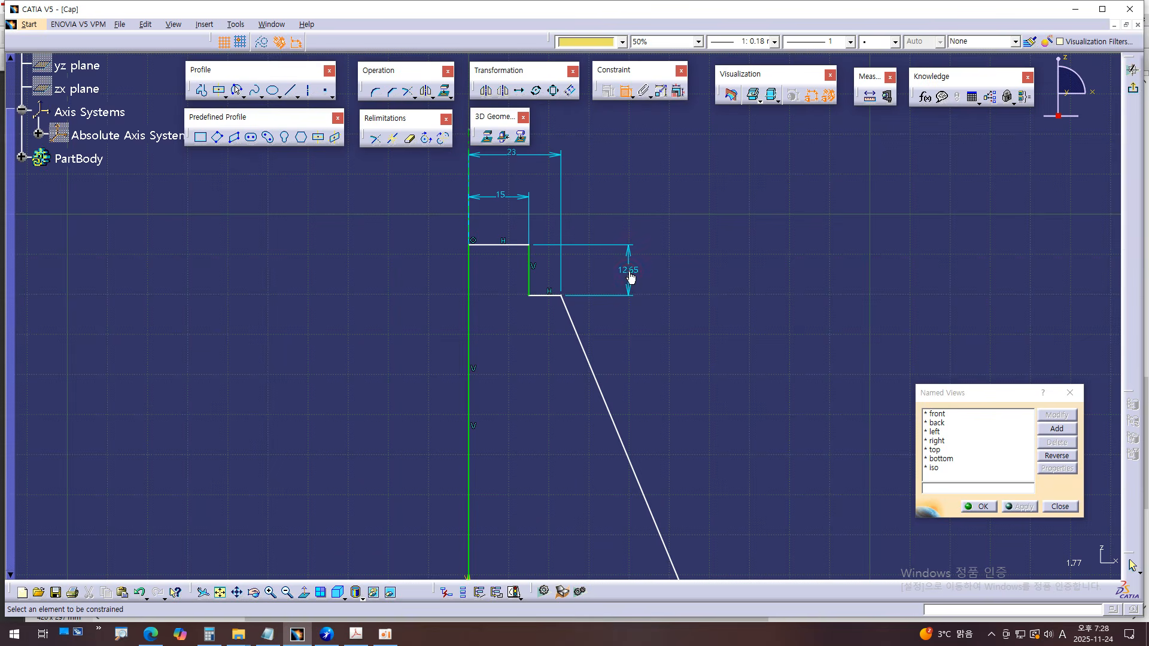
double_click(629, 273)
type("12")
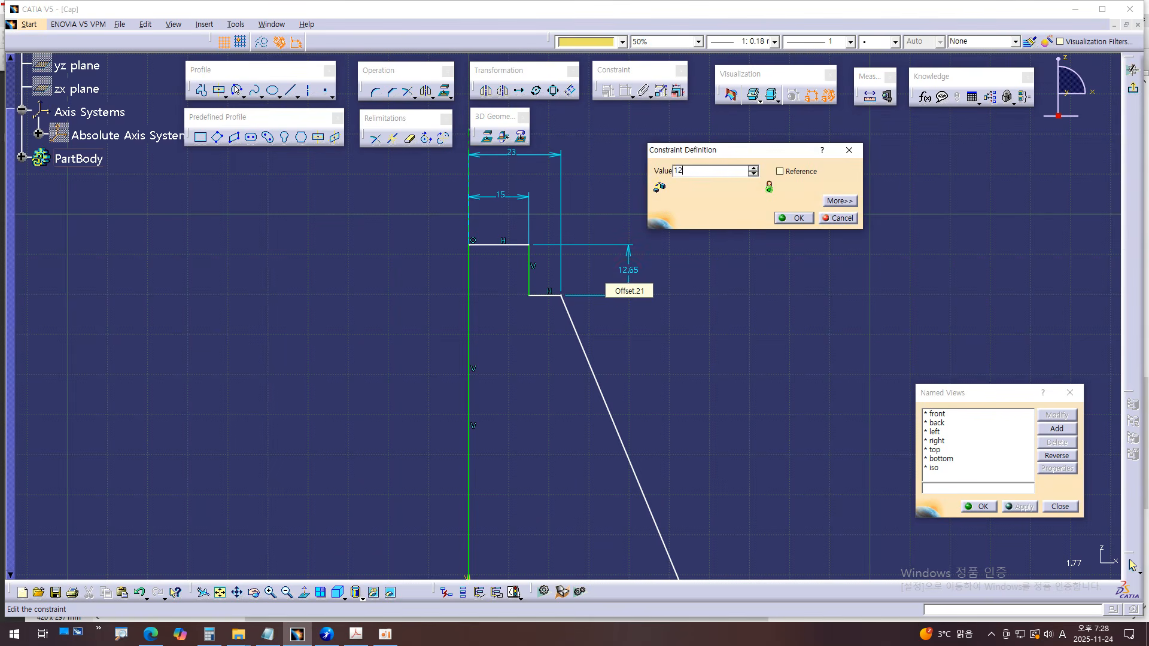
key("Return")
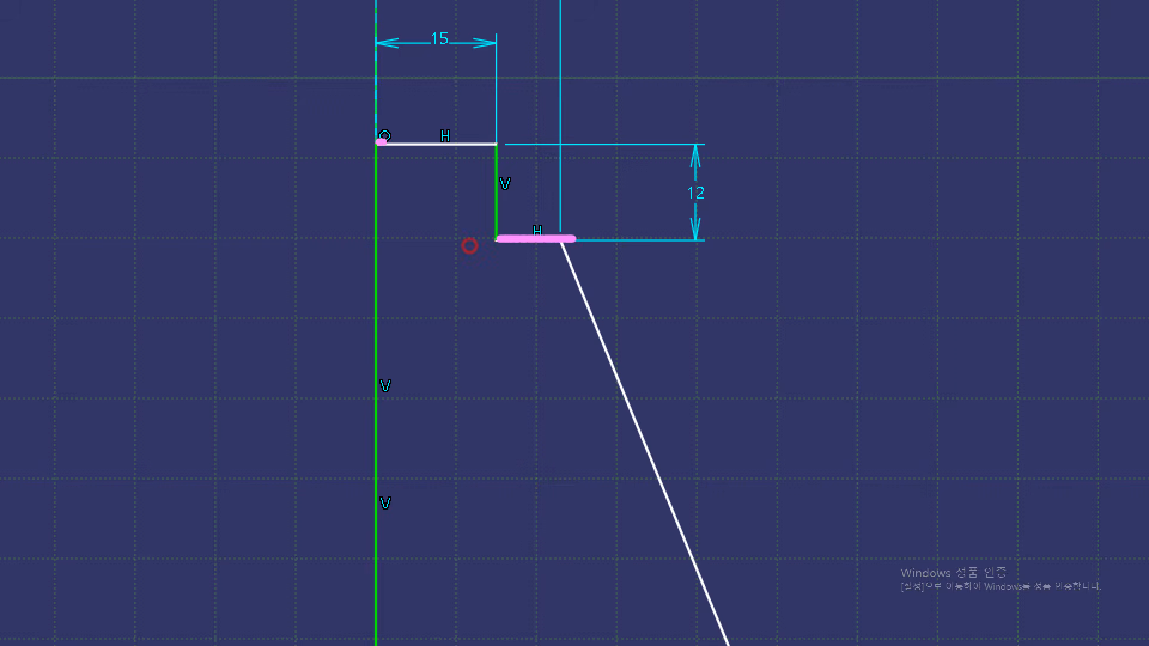
- Trace the boss's top edge and circle the 92 mm overall height in the PDF drawing, then return to CATIA V5
key("alt+Tab")
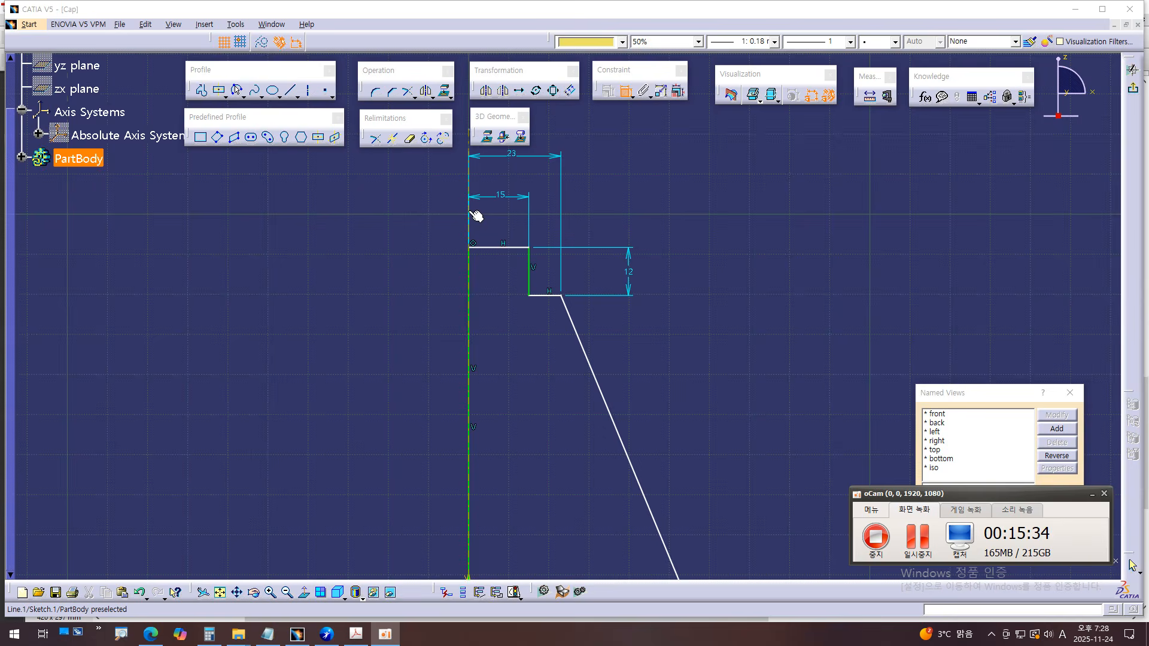
key("alt+Tab")
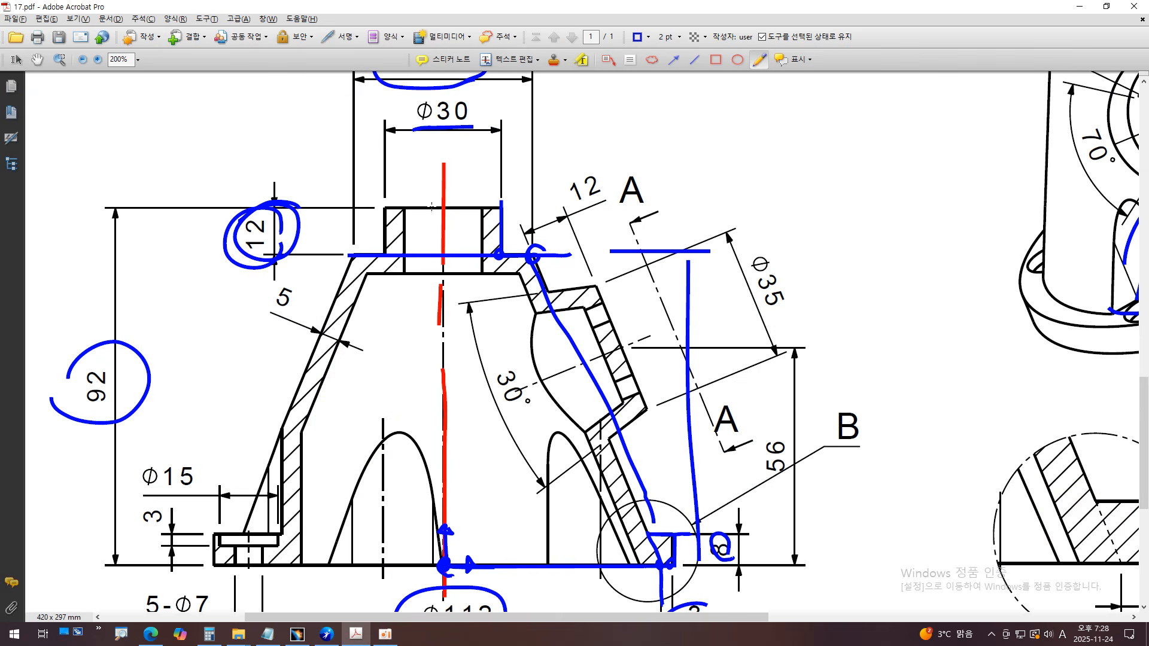
left_click_drag(378, 205, 492, 205)
mouse_move(162, 419)
left_mouse_down()
mouse_move(91, 432)
mouse_move(108, 328)
mouse_move(143, 411)
left_mouse_up()
key("alt+Tab")
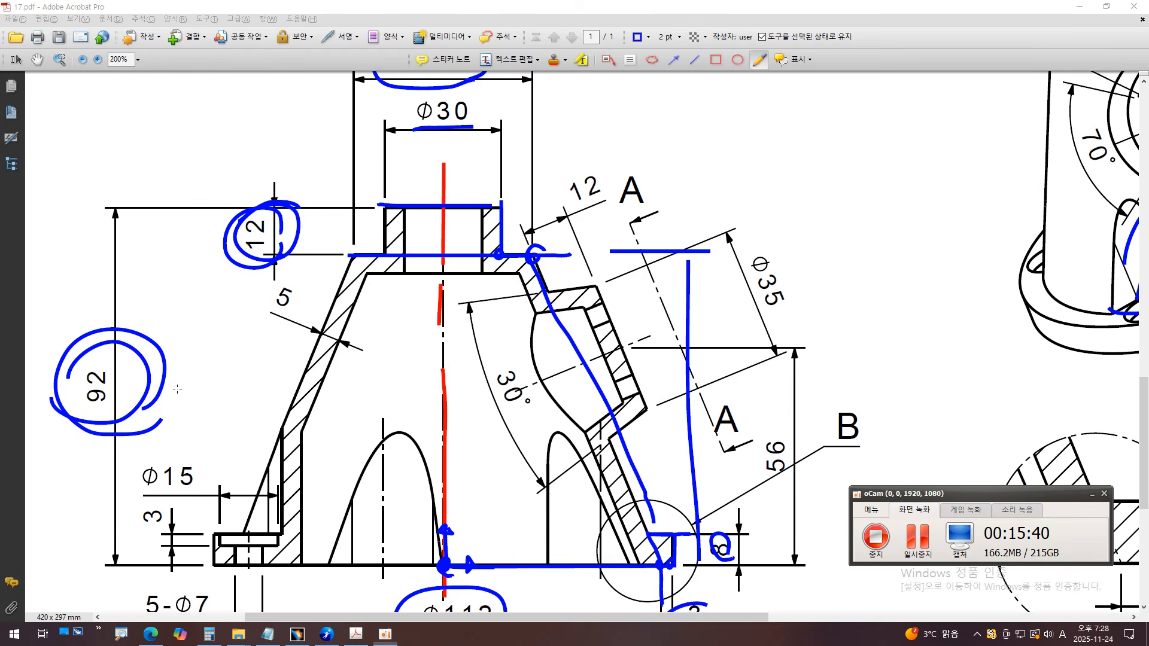
left_click(298, 634)
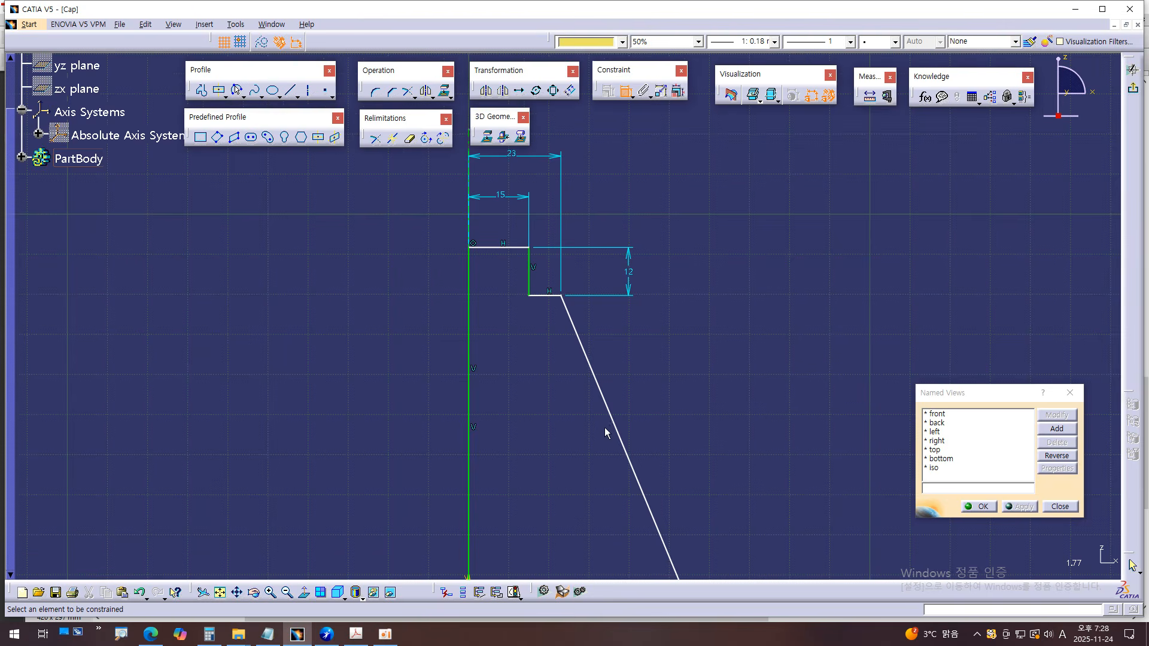
- Dimension the overall height between the profile's top edge and the base line, placed beside the vertical axis, and set it to 92 mm
left_click(529, 174)
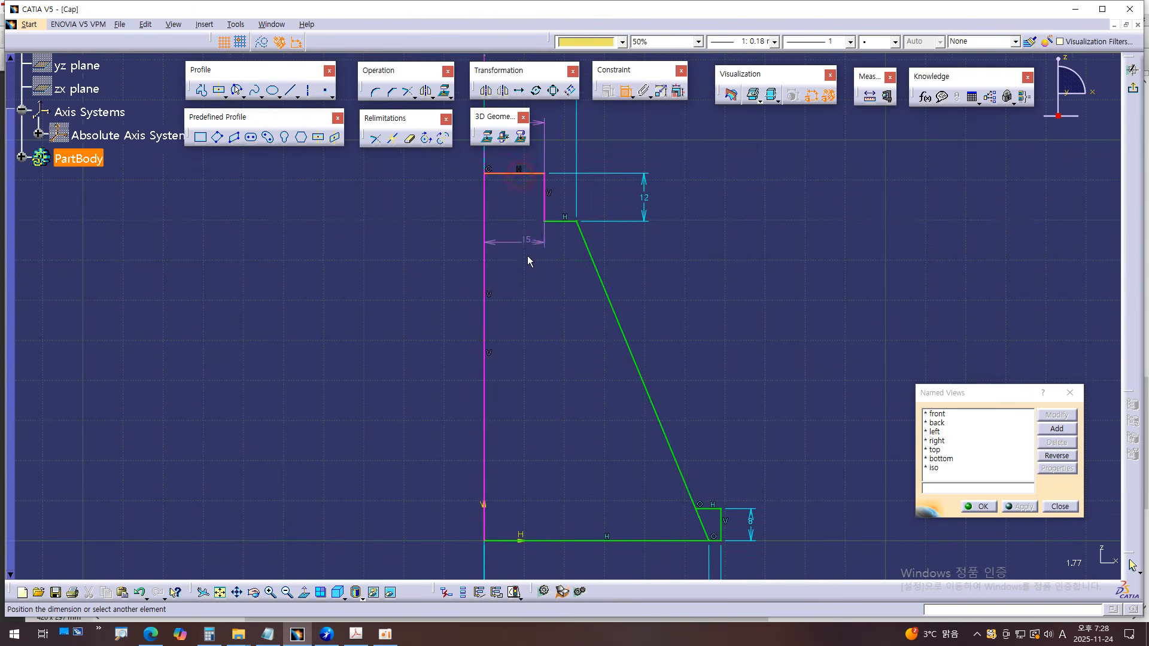
left_click(558, 541)
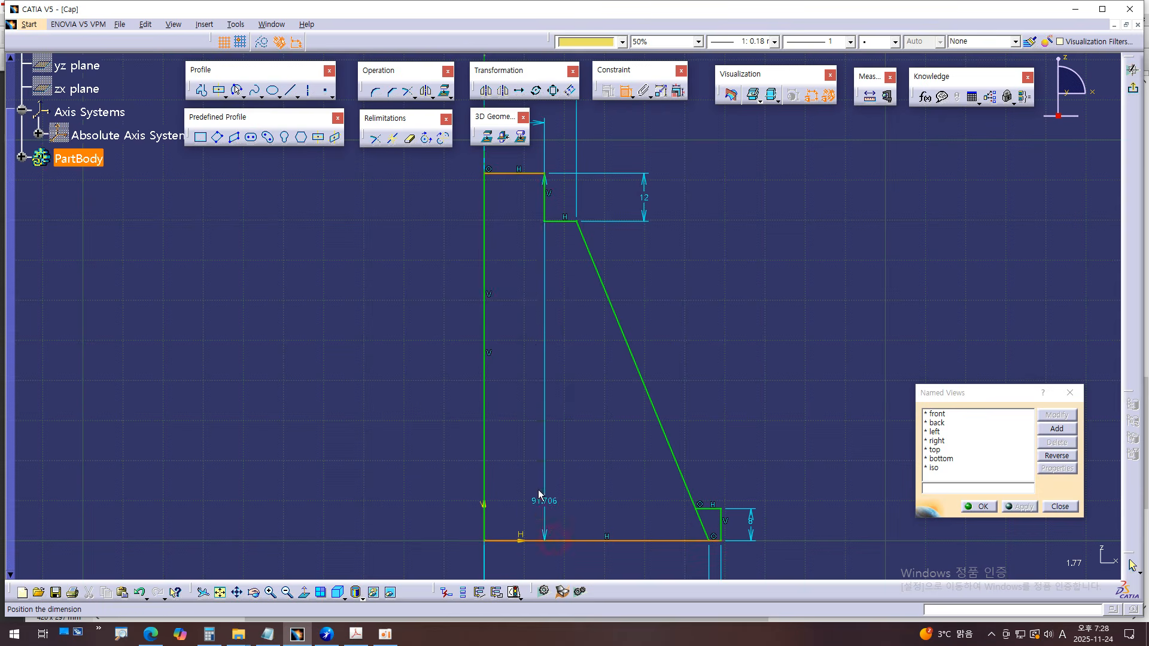
left_click(440, 335)
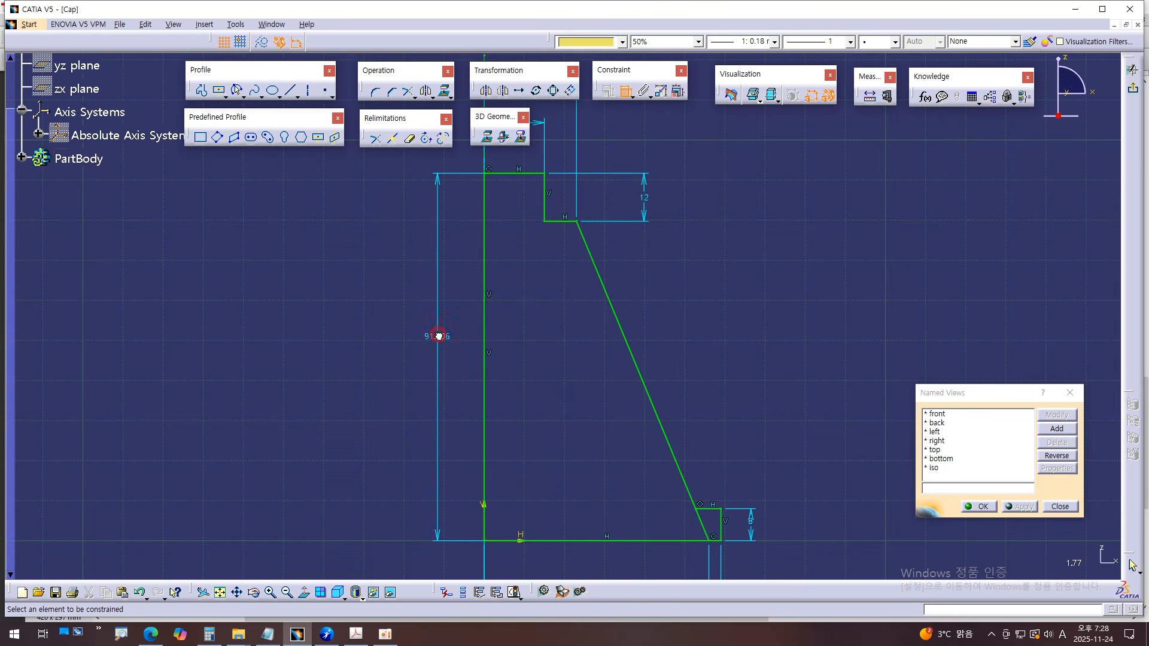
double_click(438, 335)
type("92")
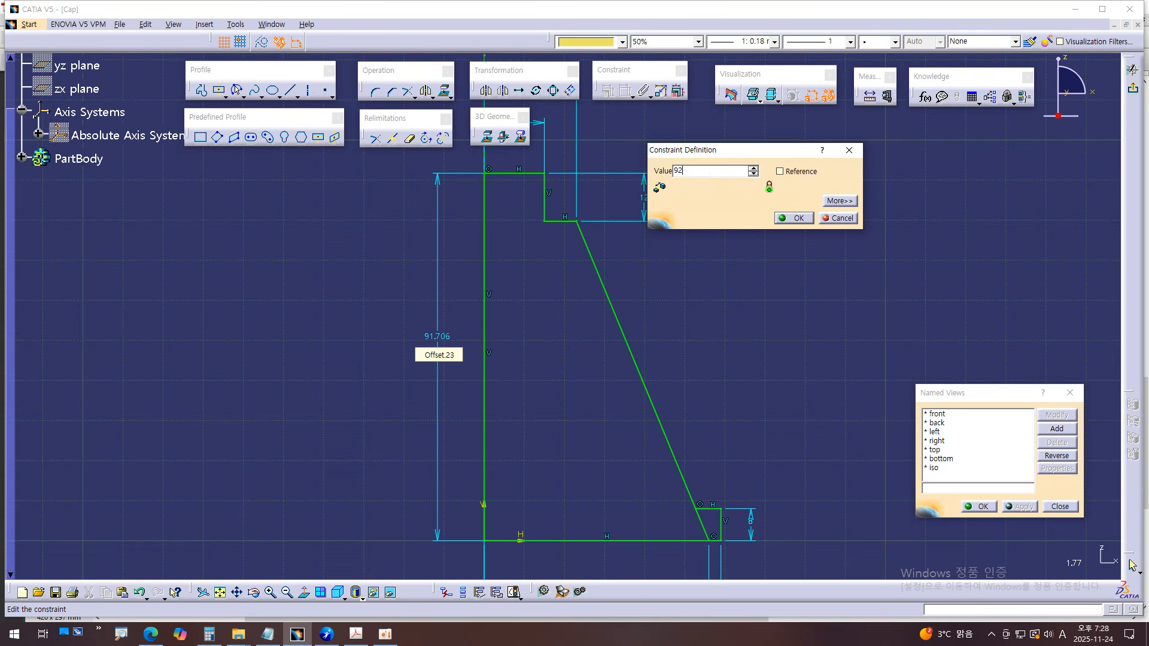
key("Return")
left_click(626, 91)
mouse_move(697, 230)
middle_mouse_down()
mouse_move(708, 310)
mouse_move(691, 304)
mouse_move(687, 329)
middle_mouse_up()
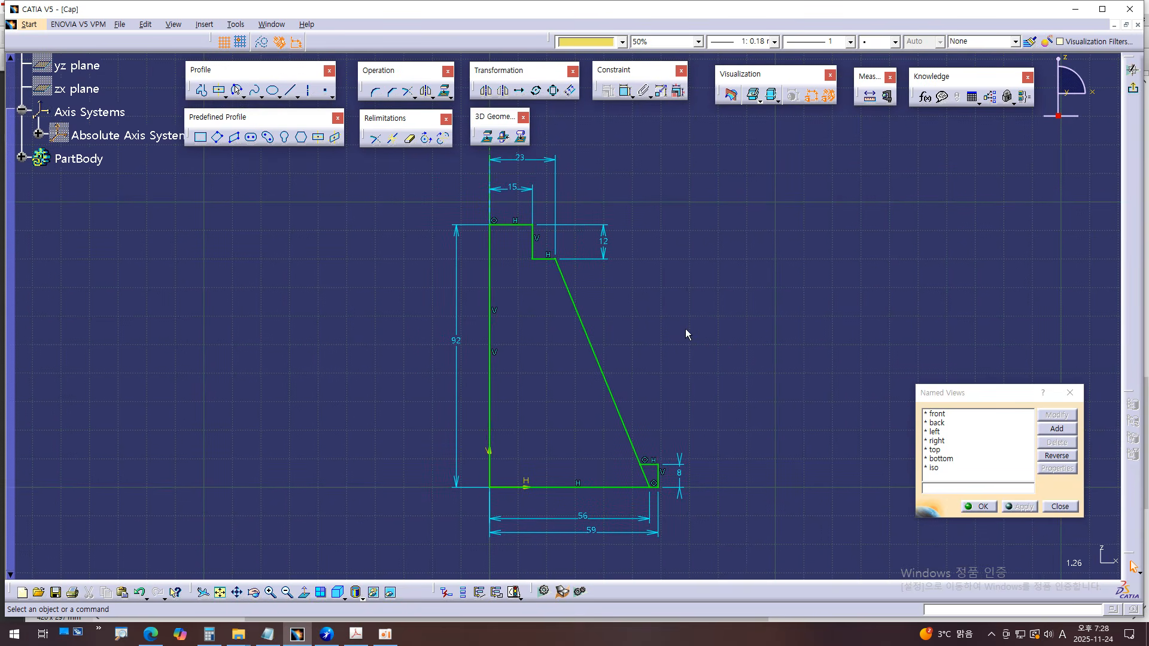
middle_click_drag(686, 333, 682, 353)
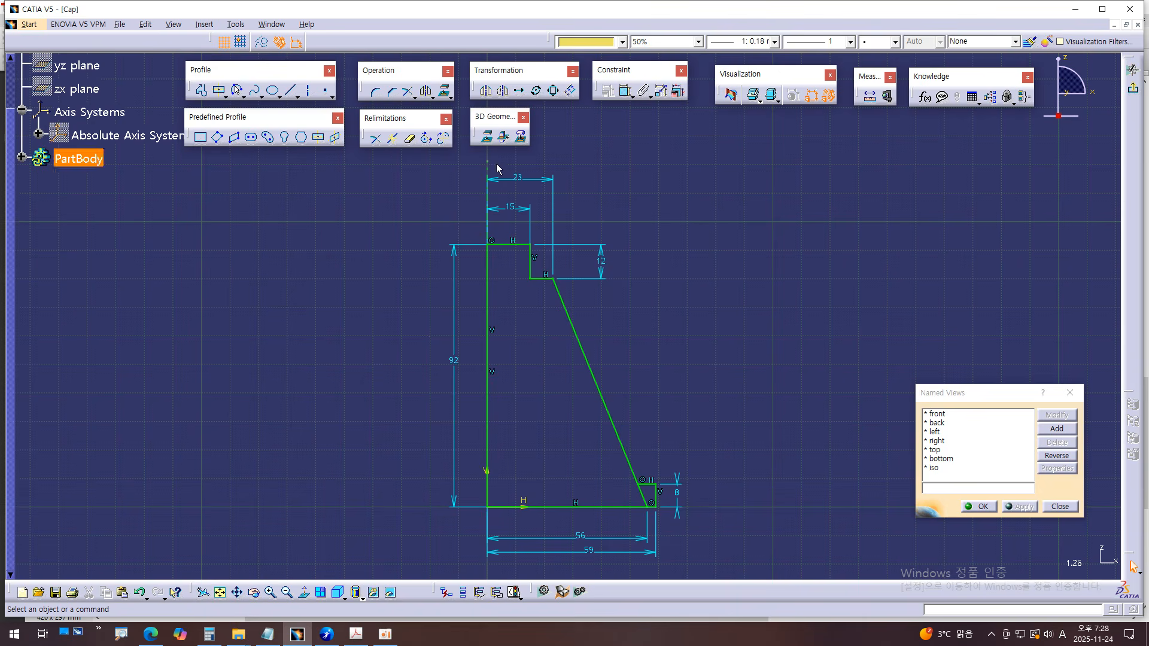
- Start trimming at the base flange of the sketch and circle the option that trims both elements with the screen pen
middle_click_drag(705, 413, 703, 385)
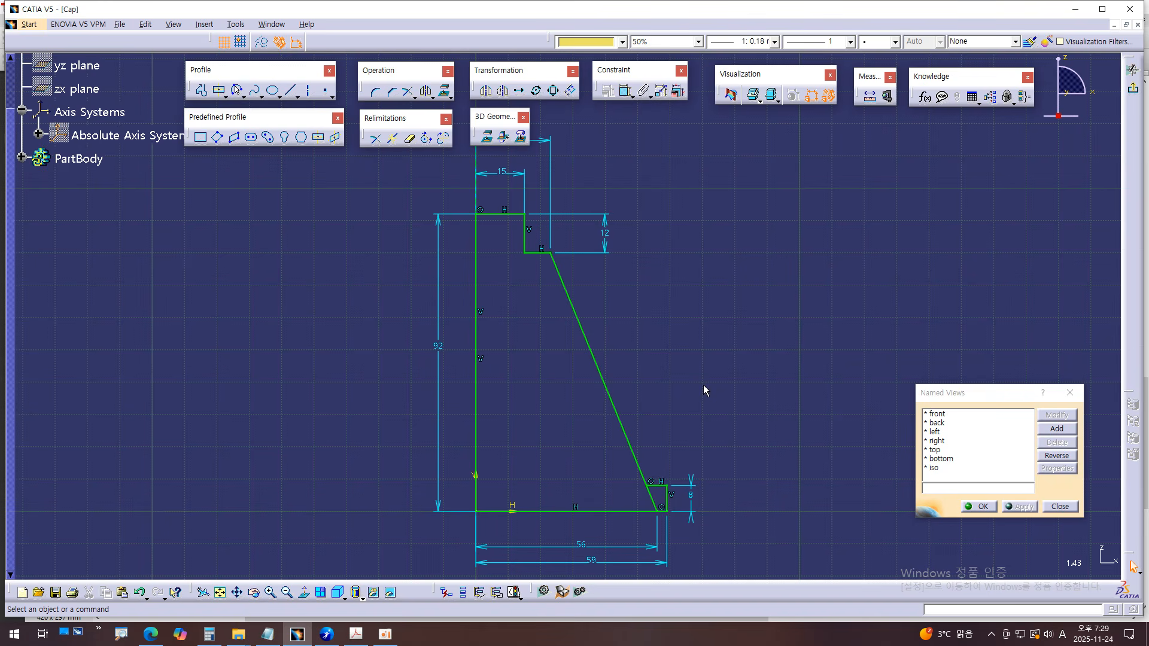
middle_click_drag(696, 377, 628, 218)
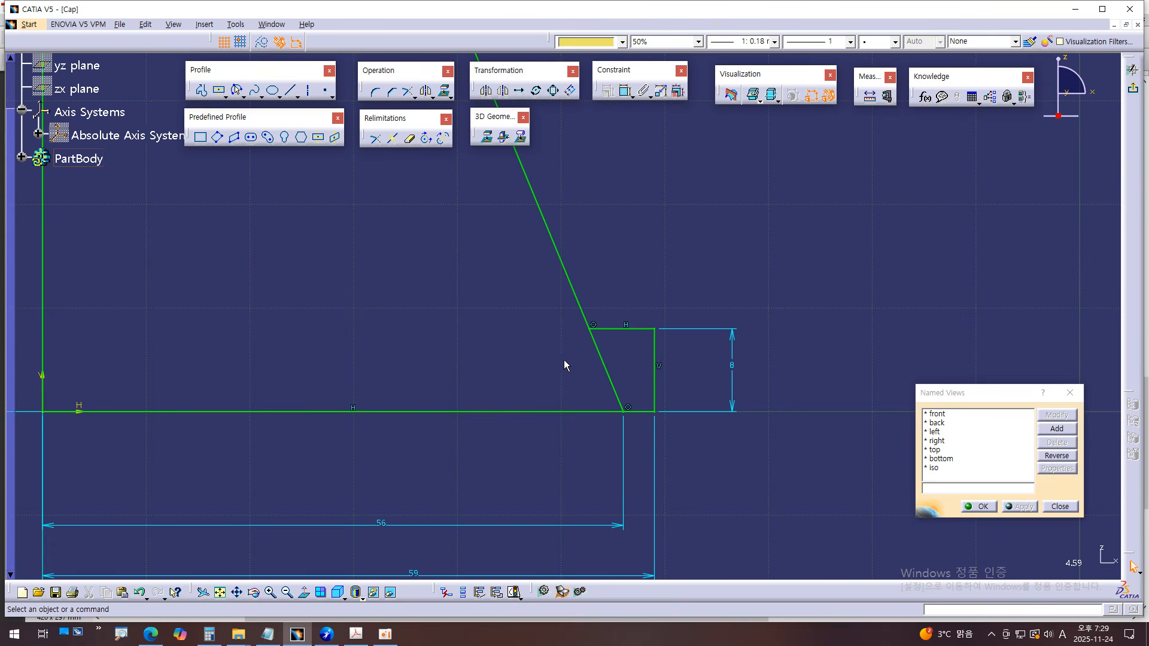
middle_click_drag(722, 375, 713, 322)
left_click(714, 347)
middle_click_drag(751, 280, 735, 318)
left_click(375, 139)
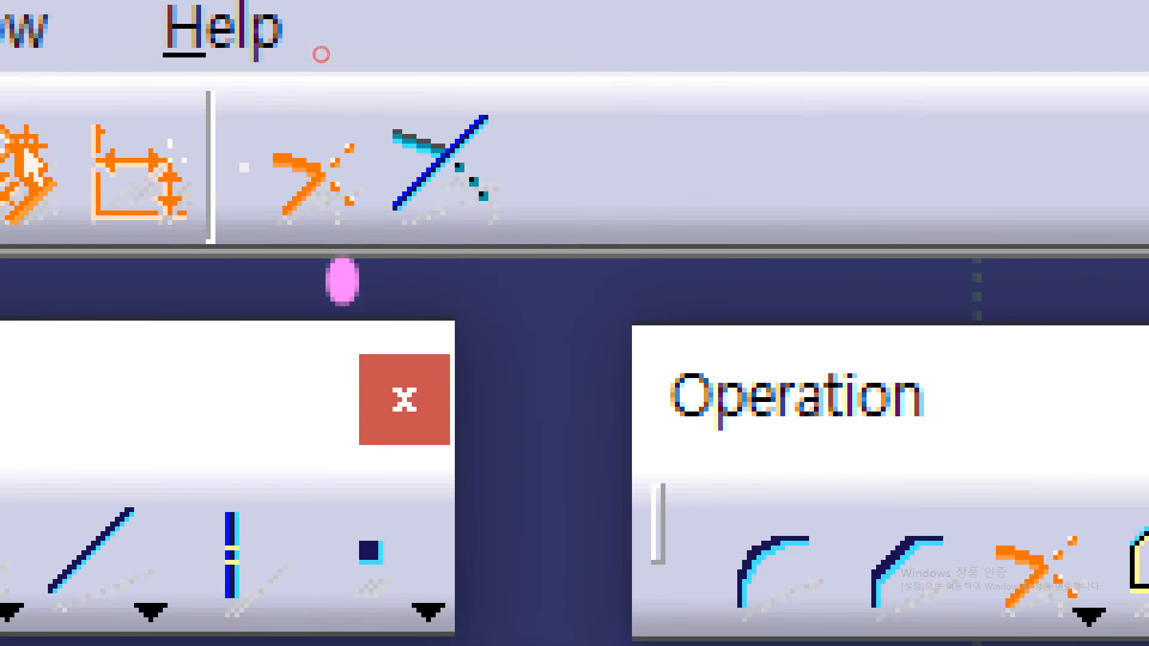
left_click_drag(324, 98, 301, 83)
mouse_move(240, 209)
left_mouse_down()
mouse_move(308, 87)
mouse_move(392, 224)
mouse_move(359, 290)
left_mouse_up()
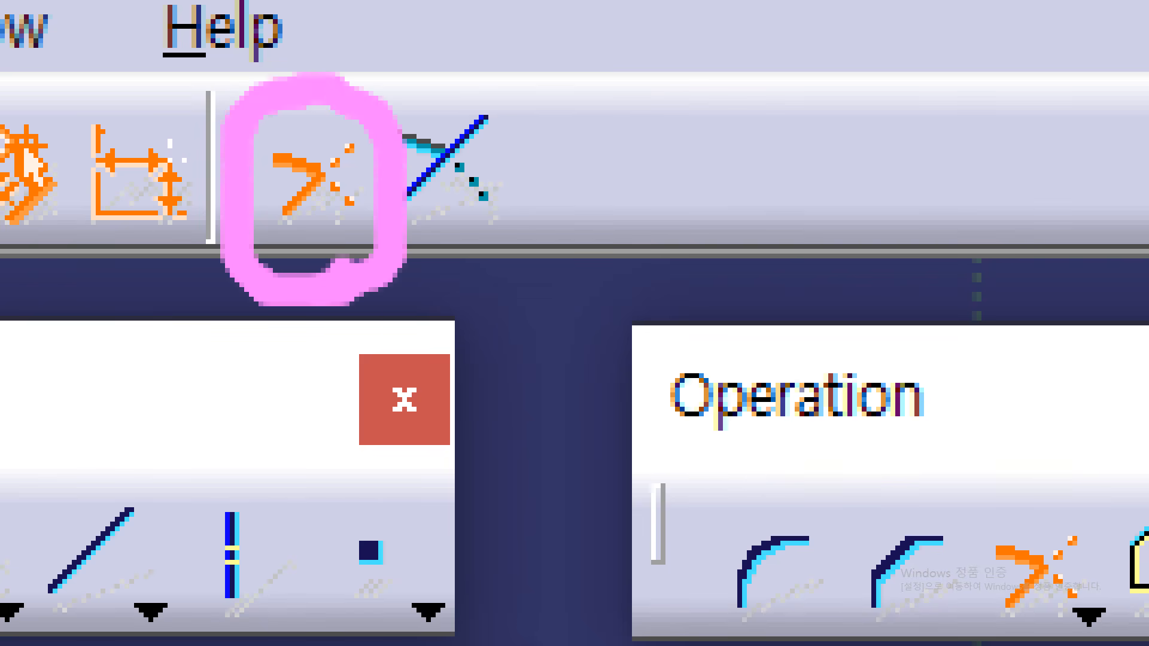
key("Escape")
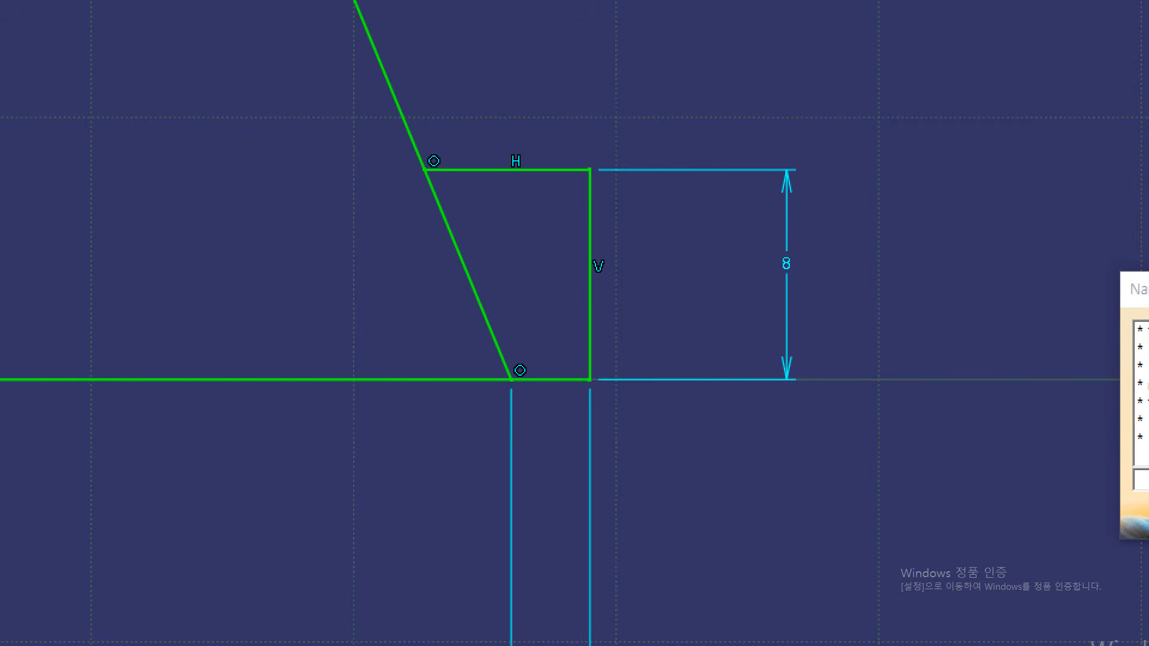
- Mark the slanted line and the flange's top line with the screen pen, and trim both to their shared corner
mouse_move(368, 26)
left_mouse_down()
mouse_move(421, 159)
mouse_move(586, 172)
left_mouse_up()
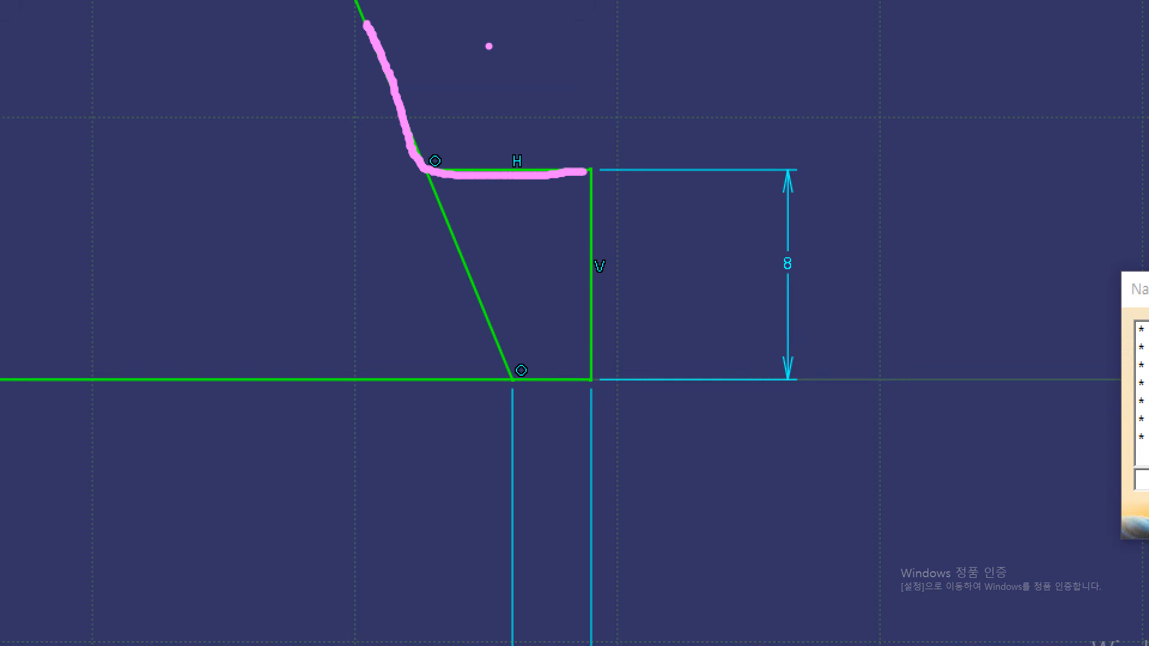
left_click_drag(426, 28, 325, 104)
left_click_drag(515, 141, 569, 256)
key("Escape")
left_click(545, 270)
left_click(579, 333)
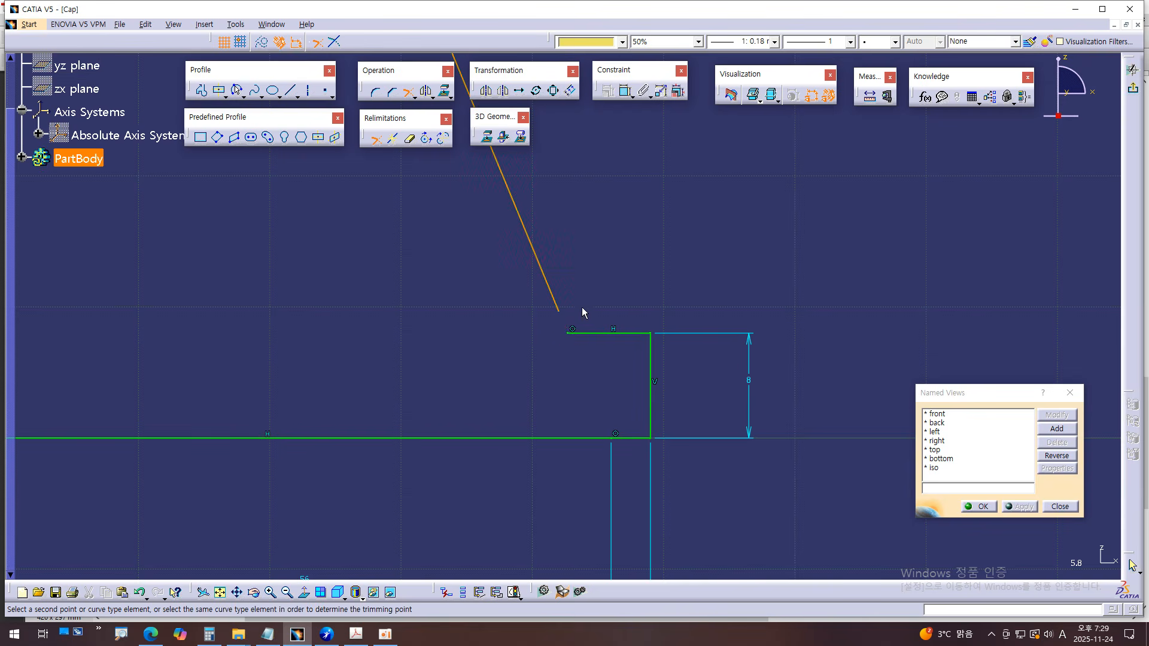
left_click(600, 332)
mouse_move(634, 240)
middle_mouse_down()
mouse_move(652, 312)
mouse_move(695, 354)
mouse_move(739, 356)
mouse_move(742, 287)
mouse_move(734, 379)
mouse_move(683, 352)
mouse_move(685, 436)
middle_mouse_up()
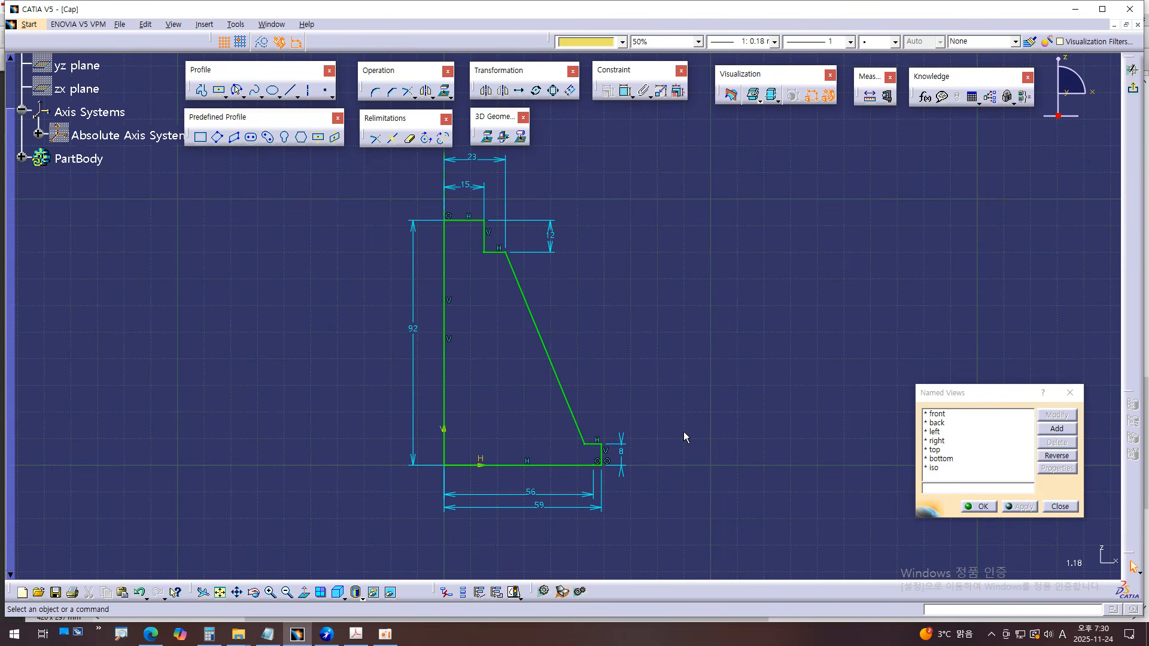
- Trace the intended flange outline with the screen pen, ticking the segments to keep and crossing out the slanted line's lower stub
mouse_move(662, 433)
middle_mouse_down()
mouse_move(579, 257)
mouse_move(602, 246)
mouse_move(613, 172)
mouse_move(636, 320)
mouse_move(572, 277)
middle_mouse_up()
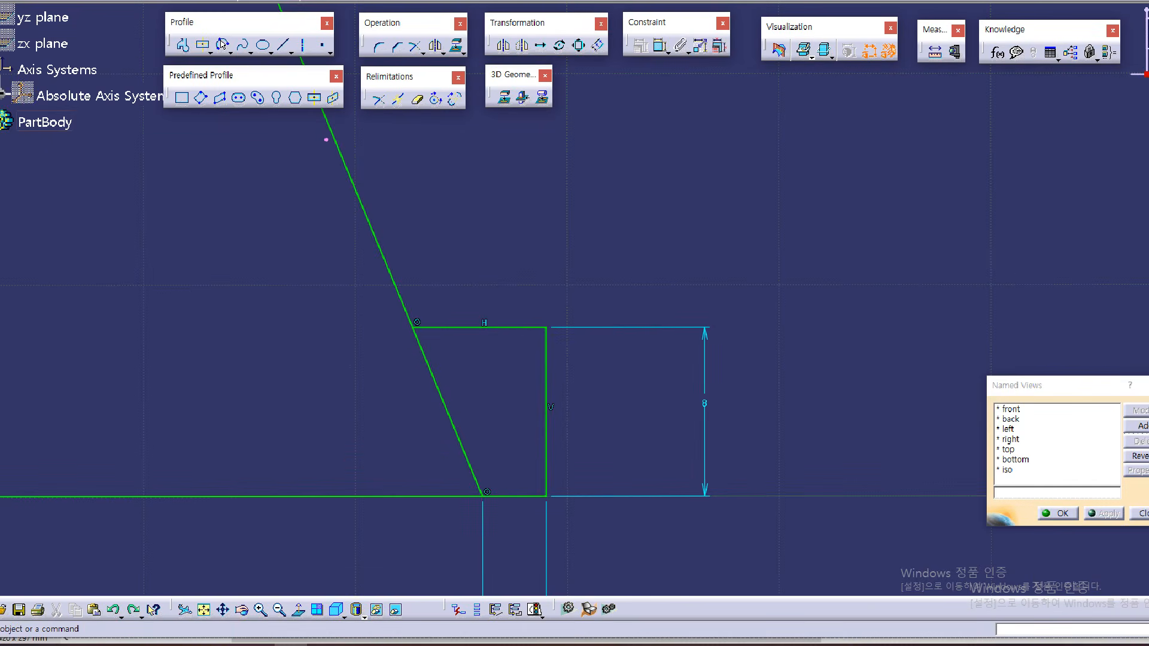
mouse_move(326, 133)
left_mouse_down()
mouse_move(417, 328)
mouse_move(518, 328)
mouse_move(542, 340)
mouse_move(545, 466)
mouse_move(481, 495)
mouse_move(315, 495)
left_mouse_up()
mouse_move(450, 376)
left_mouse_down()
mouse_move(432, 400)
mouse_move(453, 394)
left_mouse_up()
left_click_drag(404, 213, 364, 266)
left_click_drag(493, 315, 493, 347)
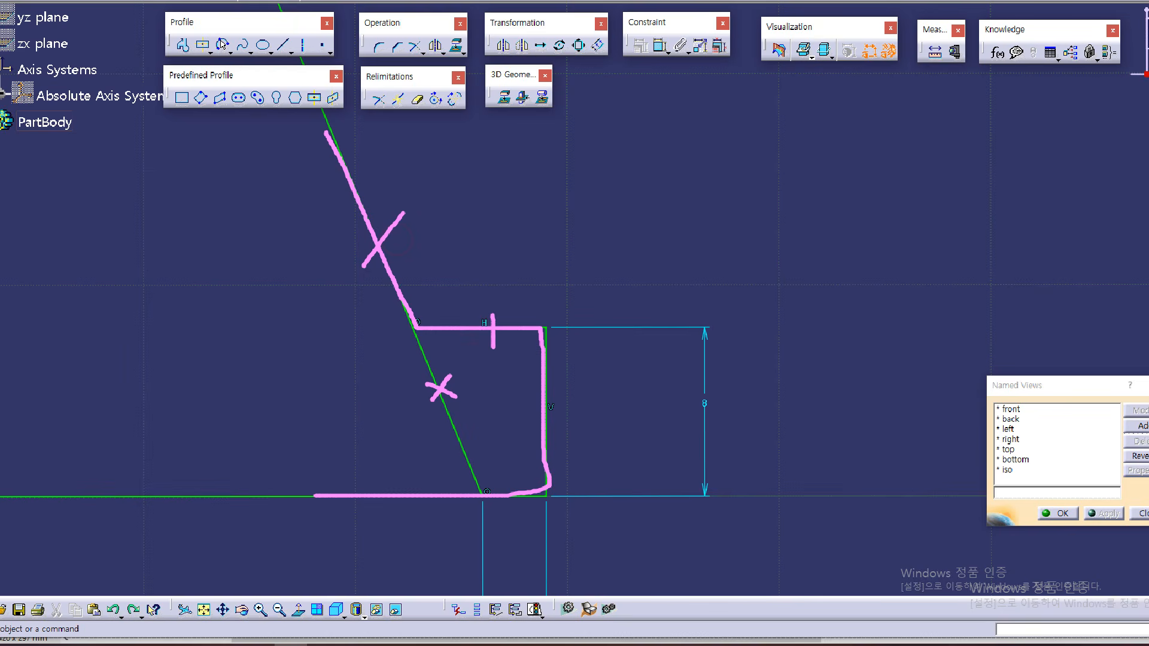
key("Escape")
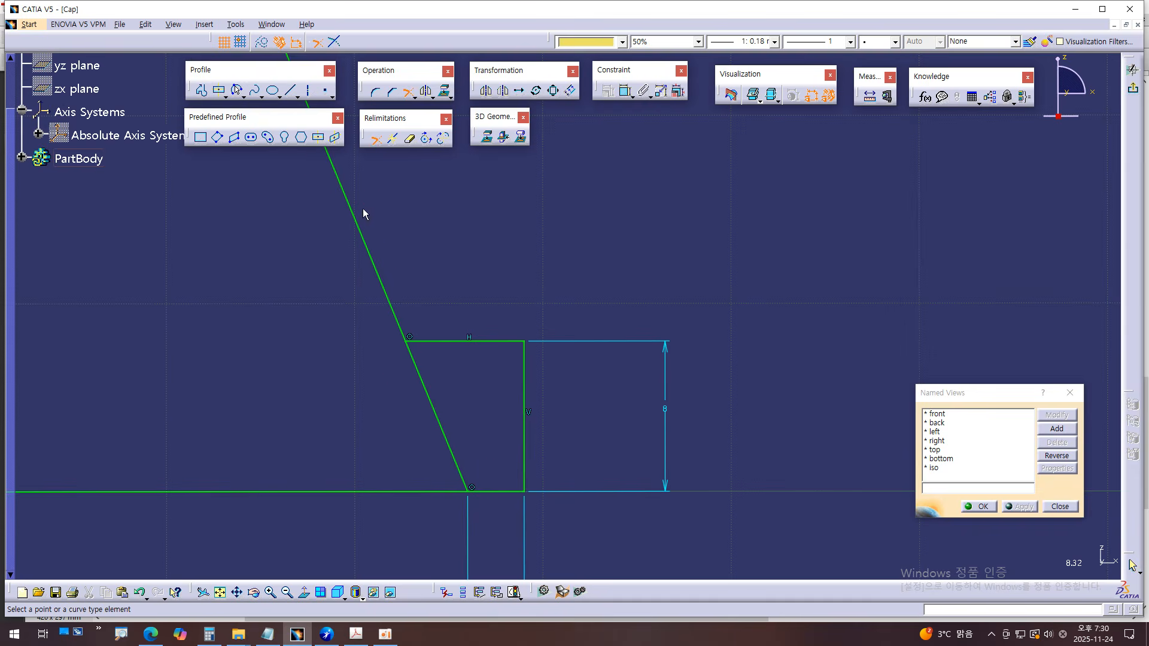
- Trim the slanted line against the flange's top line, removing the part that extends down to the base line
left_click(369, 239)
left_click(466, 341)
mouse_move(520, 267)
middle_mouse_down()
mouse_move(521, 383)
mouse_move(643, 293)
mouse_move(688, 397)
mouse_move(662, 333)
mouse_move(686, 381)
middle_mouse_up()
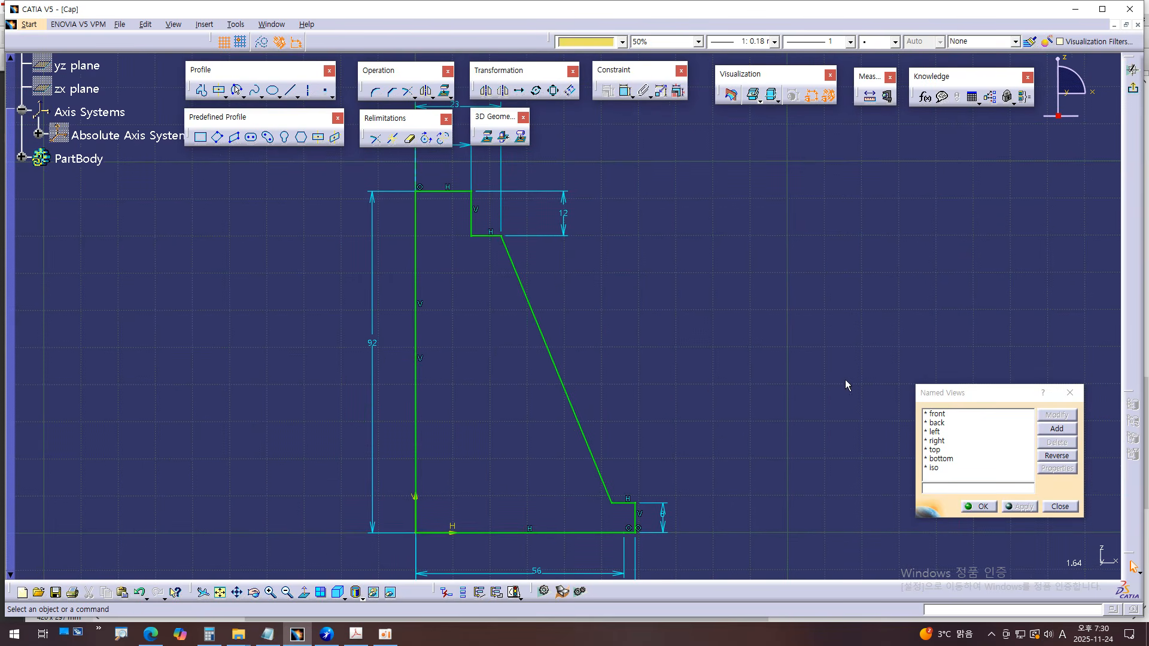
- Mark the exit command with the screen pen and leave the finished sketch, returning to part modelling
key("ctrl+1")
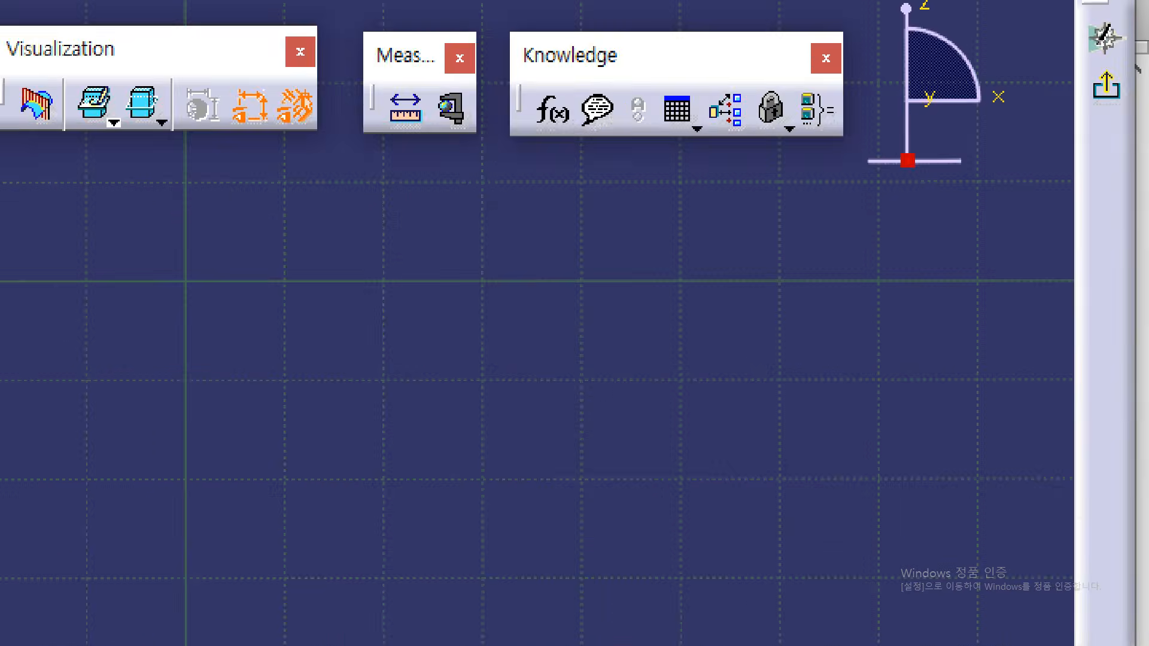
mouse_move(1107, 131)
left_mouse_down()
mouse_move(1053, 122)
mouse_move(1099, 58)
left_mouse_up()
key("Escape")
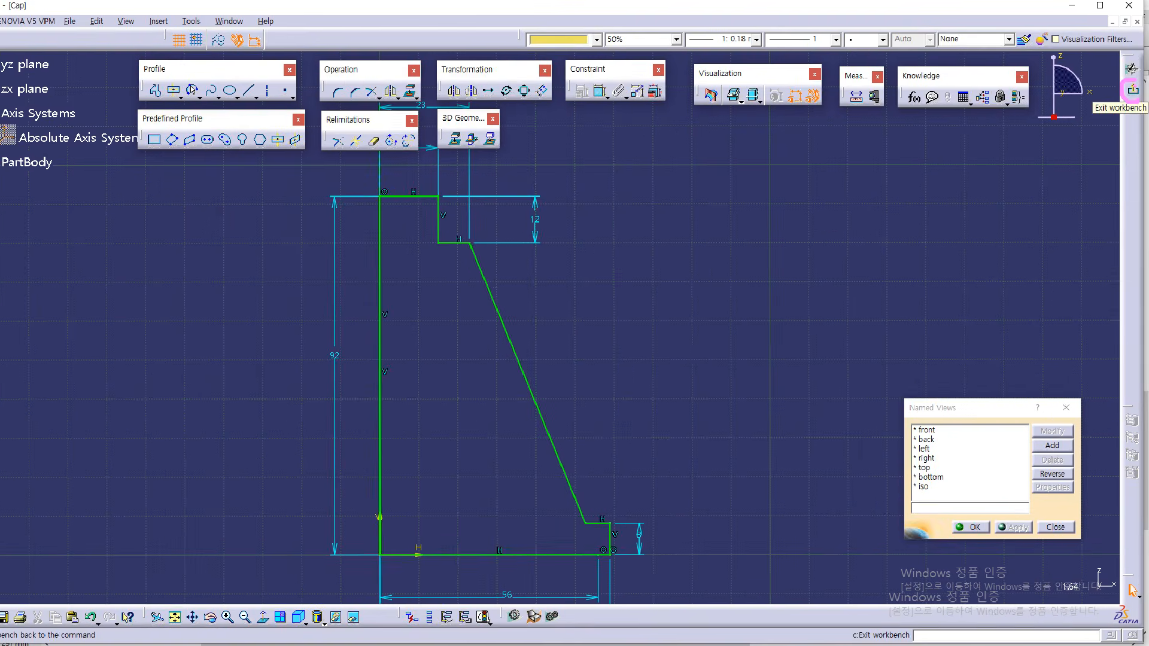
left_click(1131, 89)
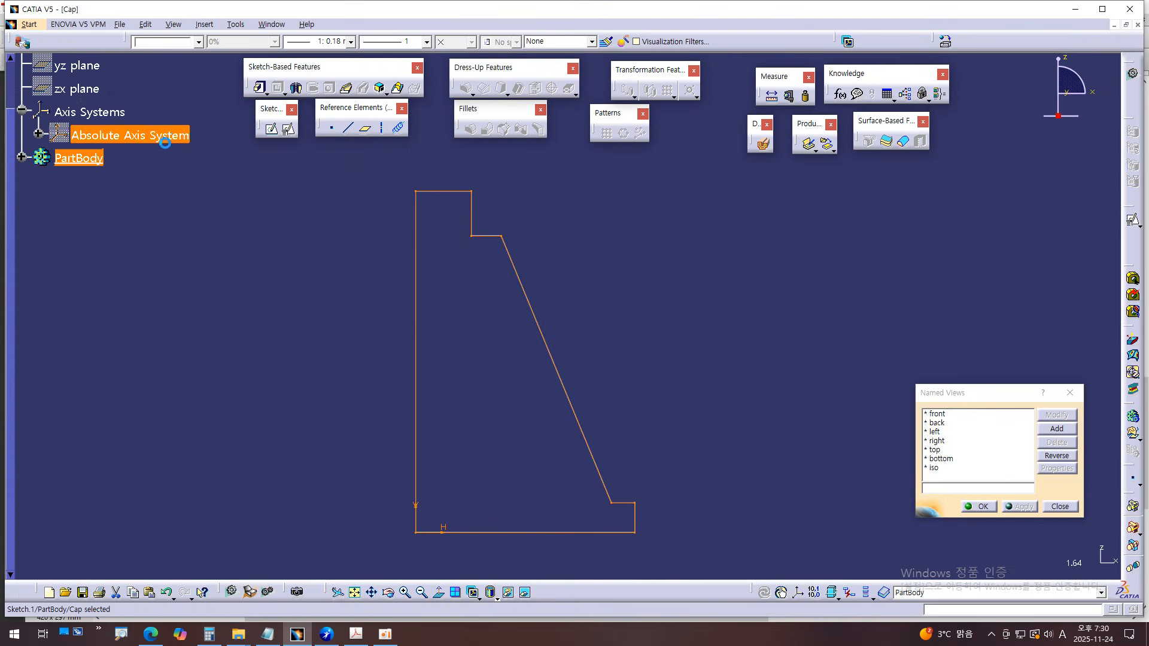
- Mark the Shaft command with the screen pen and revolve the half-section profile 360 degrees about the vertical axis
key("ctrl+1")
mouse_move(367, 153)
left_mouse_down()
mouse_move(308, 96)
mouse_move(359, 57)
left_mouse_up()
key("Escape")
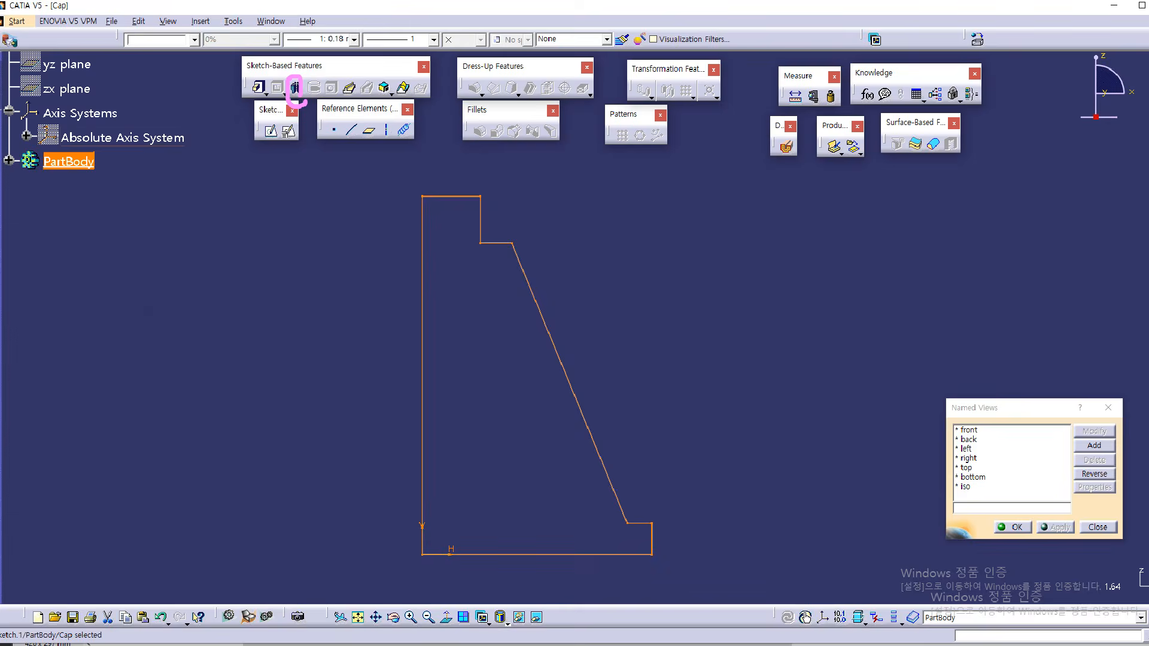
left_click(296, 89)
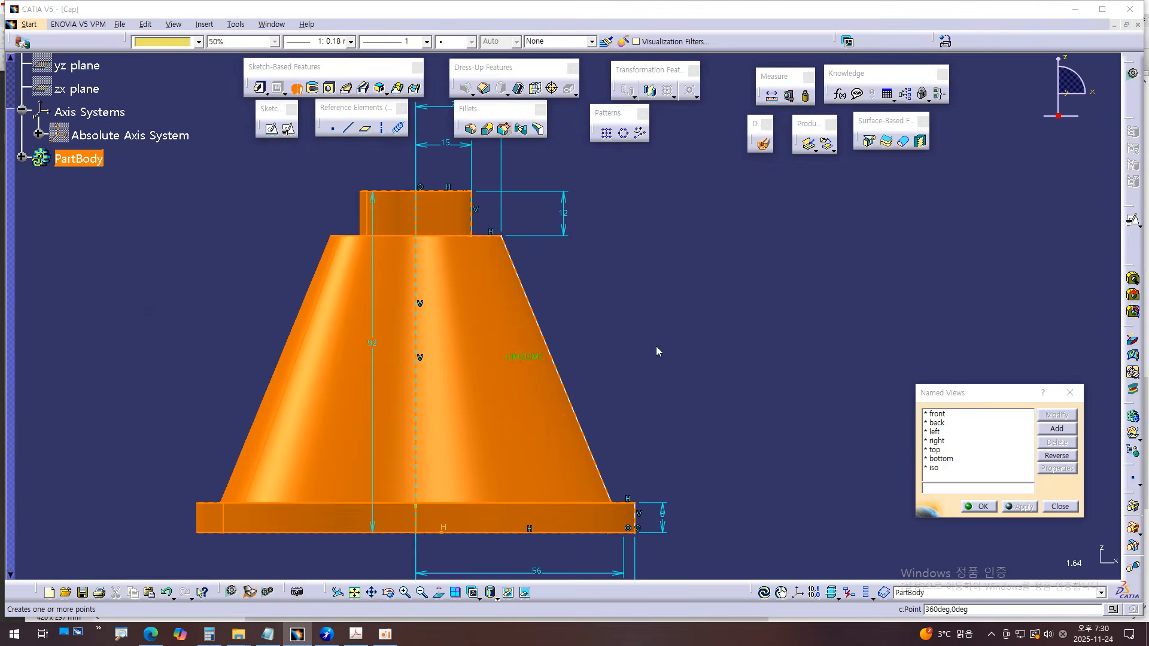
left_click(707, 399)
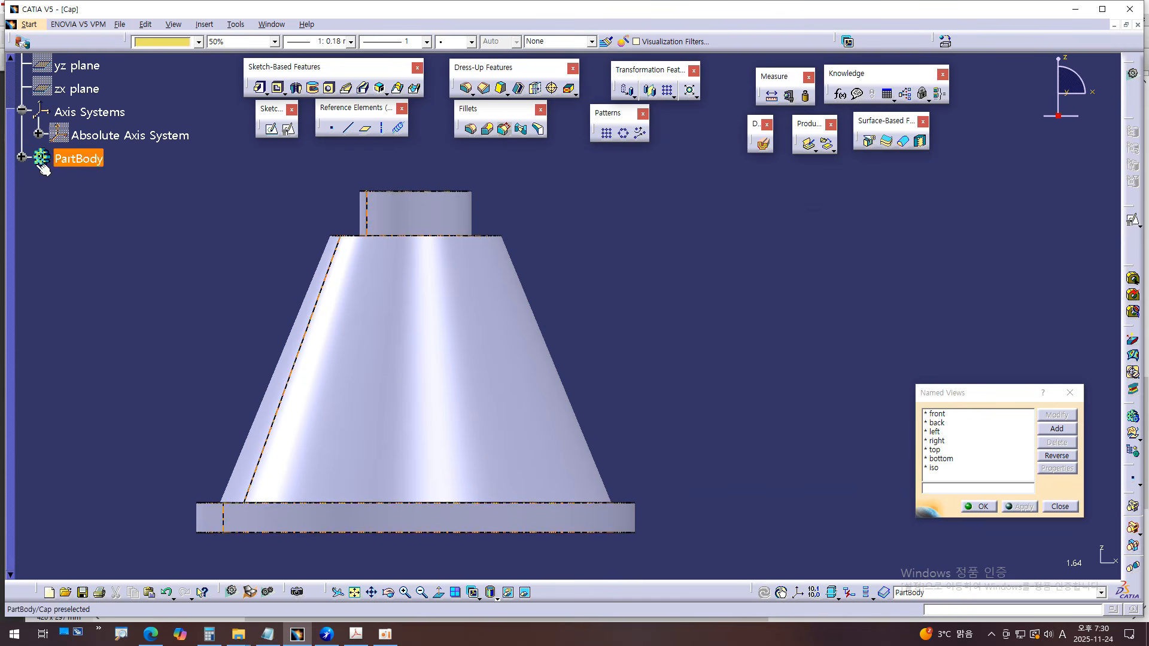
- Expand PartBody in the specification tree and colour the Shaft.1 feature light blue
left_click(22, 157)
left_click(88, 181)
middle_click_drag(643, 291, 528, 356)
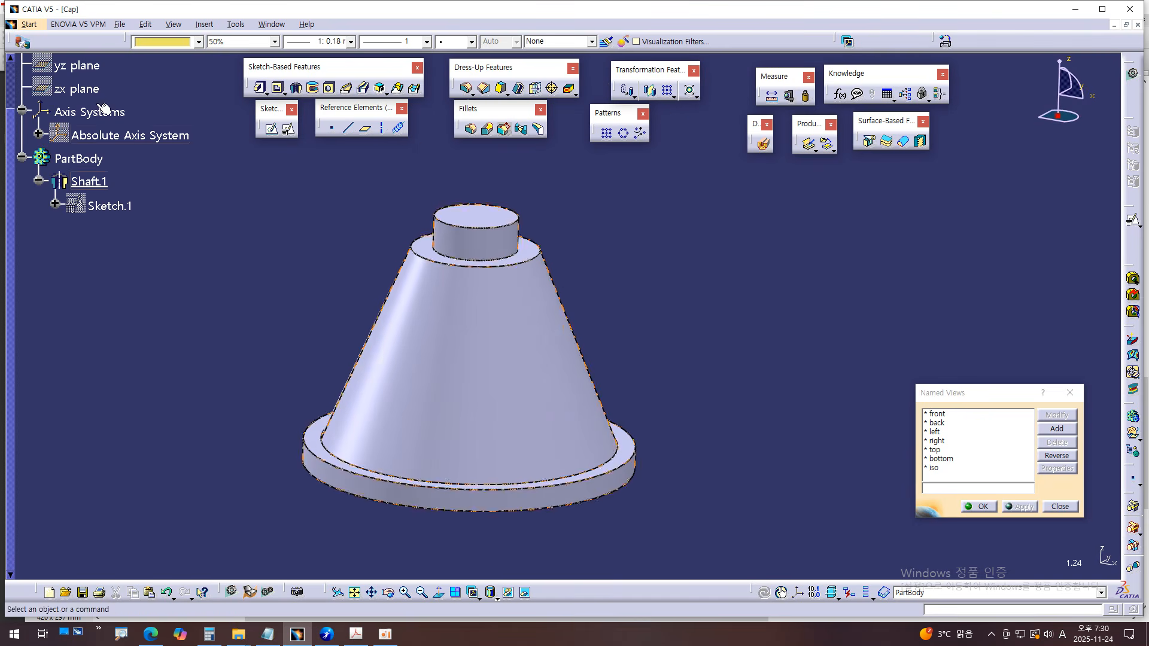
left_click(89, 181)
left_click(163, 41)
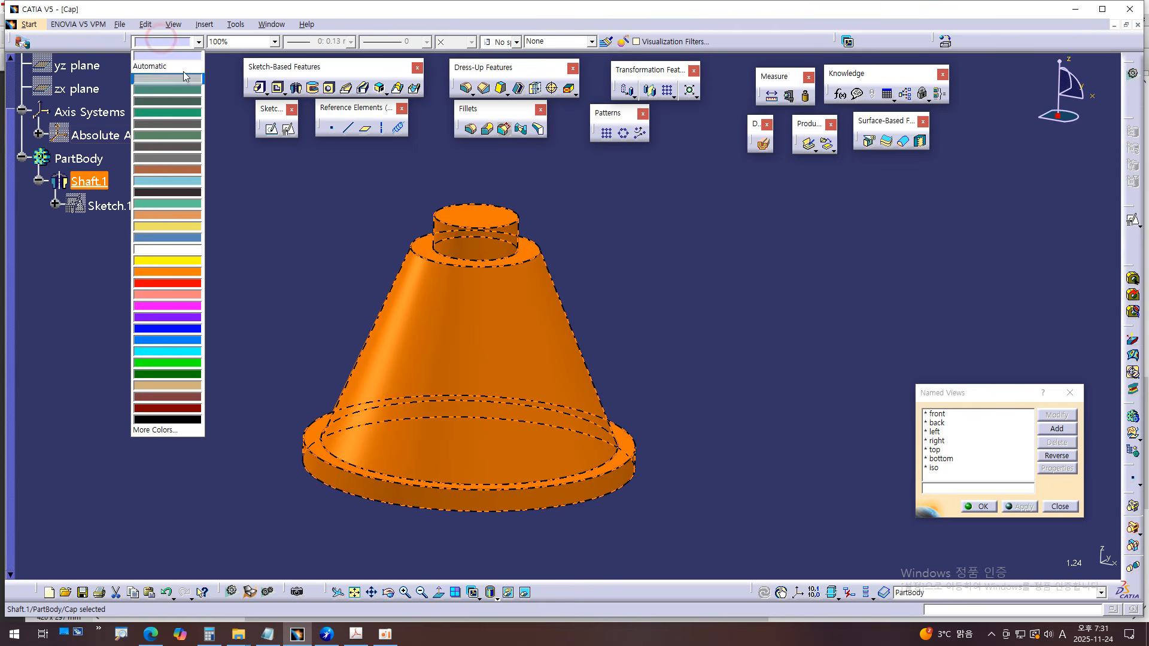
left_click(177, 180)
left_click(702, 360)
middle_click_drag(703, 359, 735, 338)
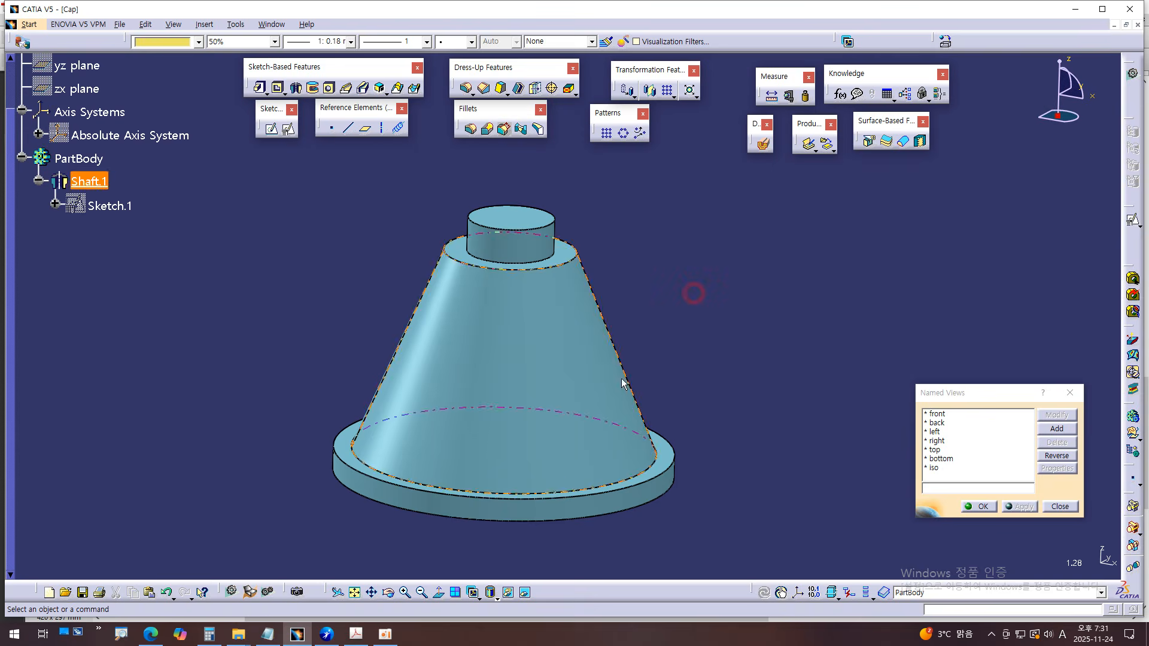
- Switch to the 17.pdf drawing in Adobe Acrobat Pro and undo the most recent pen marks on the section view
left_click(355, 634)
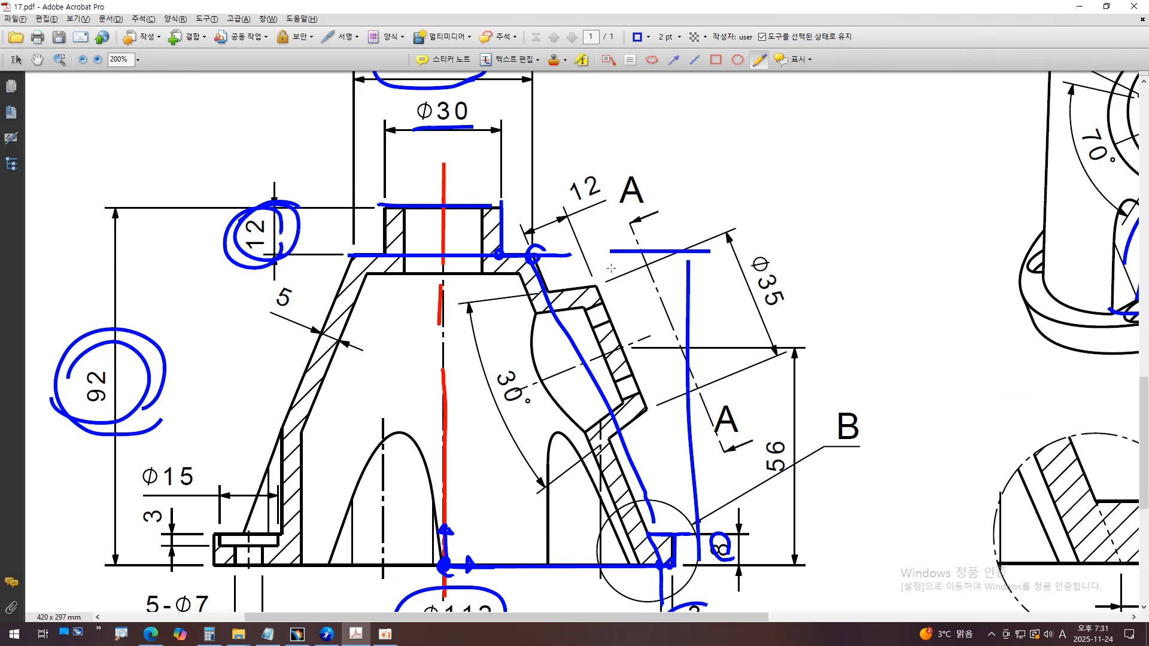
key("ctrl+z")
key("ctrl+z")
key("ctrl+z")
key("ctrl+z")
key("ctrl+z")
key("ctrl+z")
key("ctrl+z")
key("ctrl+z")
key("ctrl+z")
key("ctrl+z")
key("ctrl+z")
key("ctrl+z")
key("ctrl+z")
key("ctrl+z")
key("ctrl+z")
key("ctrl+z")
key("ctrl+z")
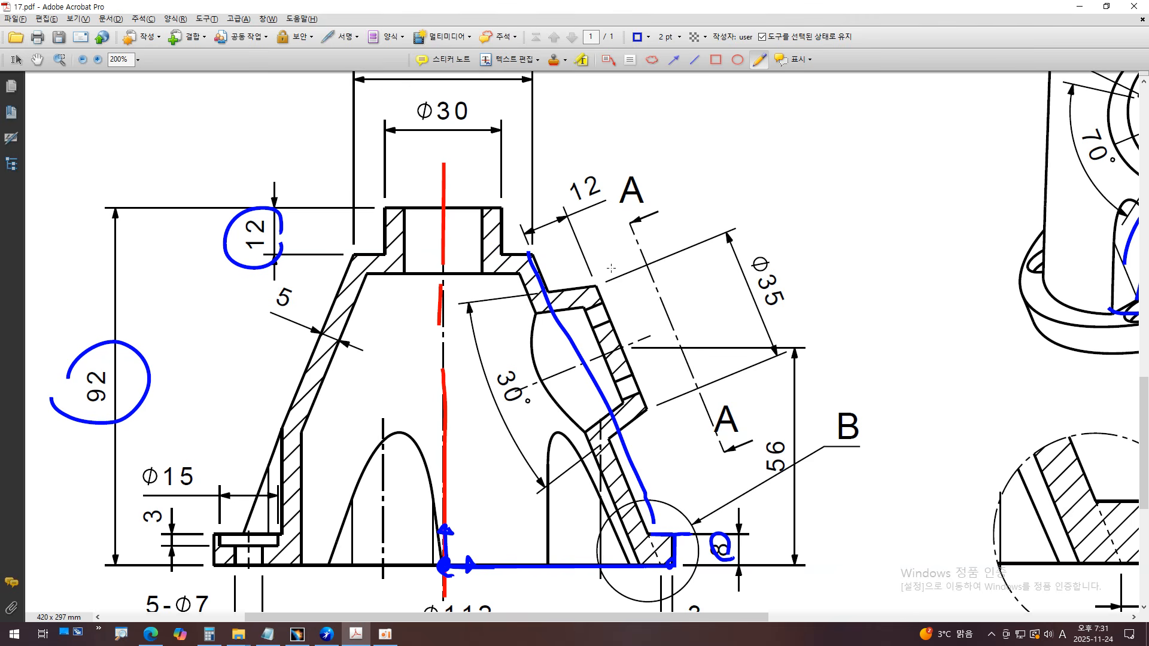
- Sketch trial pen strokes over the hollow interior and wall of the section view, and undo them
mouse_move(468, 210)
left_mouse_down()
mouse_move(439, 250)
mouse_move(441, 307)
left_mouse_up()
left_click_drag(522, 267, 463, 388)
left_click_drag(551, 335, 470, 479)
key("ctrl+z")
key("ctrl+z")
key("ctrl+z")
key("ctrl+z")
scroll(373, 389, "up", 1, "ctrl")
mouse_move(421, 122)
left_mouse_down()
mouse_move(494, 123)
mouse_move(535, 143)
mouse_move(541, 217)
mouse_move(616, 239)
mouse_move(633, 313)
left_mouse_up()
key("ctrl+z")
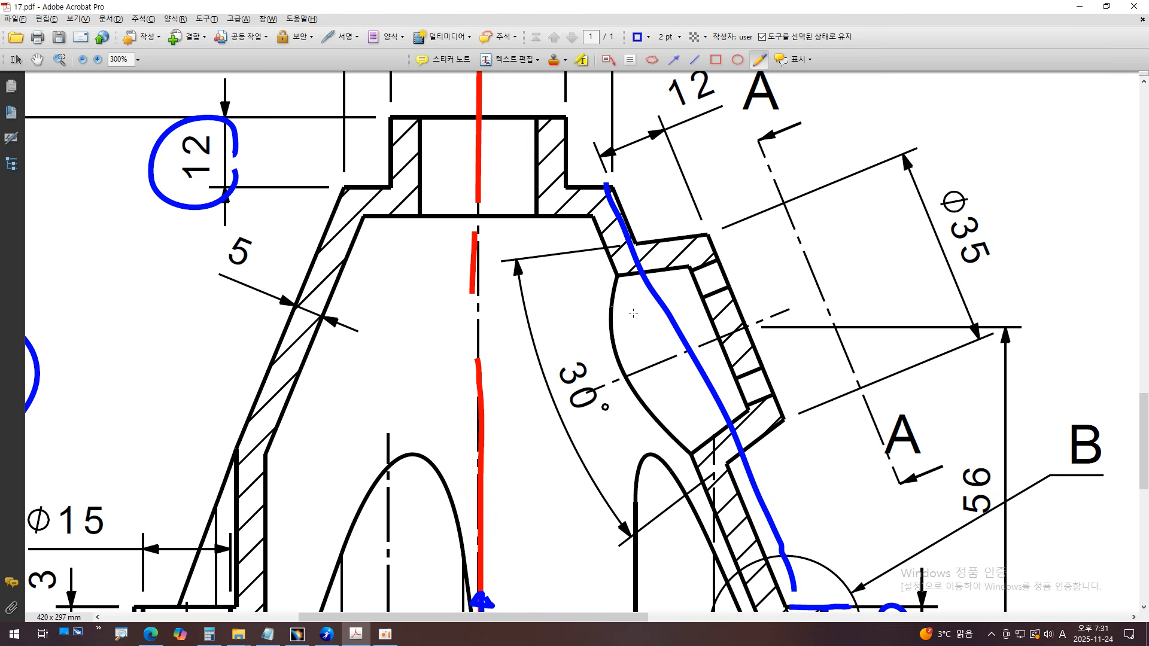
- Write "Shell" with the pen inside the cap's hollow interior in the section view
scroll(626, 312, "down", 1)
mouse_move(503, 328)
left_mouse_down()
mouse_move(495, 310)
mouse_move(469, 321)
mouse_move(461, 353)
left_mouse_up()
mouse_move(514, 276)
left_mouse_down()
mouse_move(507, 329)
mouse_move(520, 362)
mouse_move(538, 314)
mouse_move(556, 350)
mouse_move(576, 353)
left_mouse_up()
left_click_drag(579, 305, 572, 354)
scroll(571, 354, "down", 1, "ctrl")
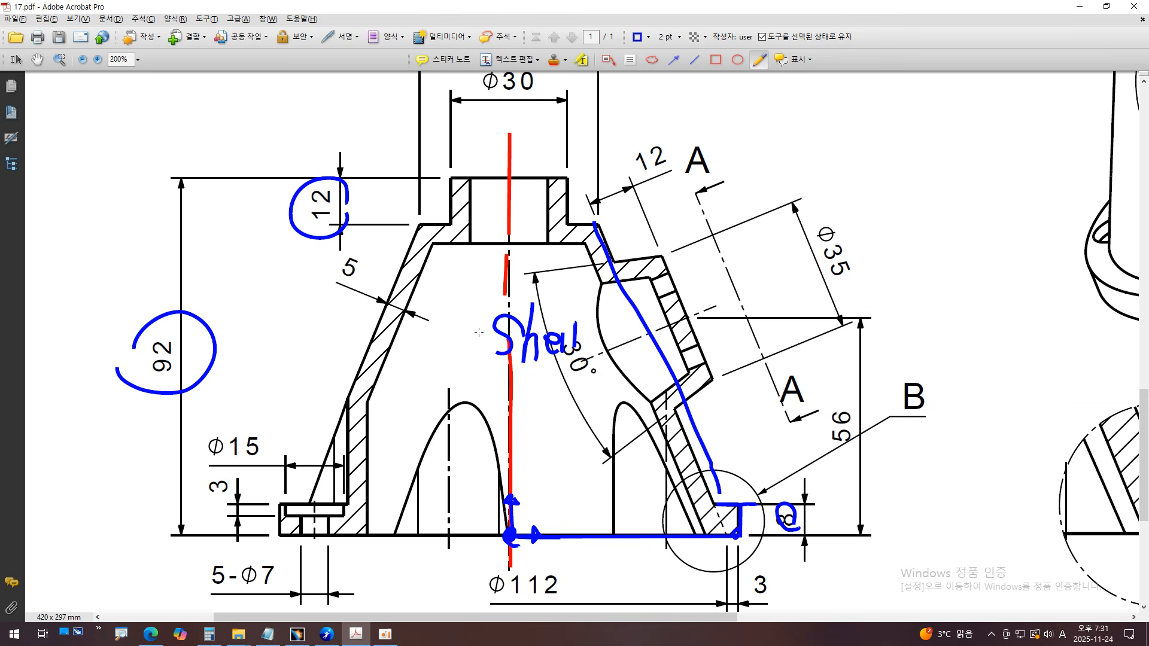
- Mark the 5 mm wall thickness and the angled boss, undo both marks, and remove the pen stroke along the slanted wall
mouse_move(357, 265)
left_mouse_down()
mouse_move(360, 294)
mouse_move(350, 261)
left_mouse_up()
key("ctrl+z")
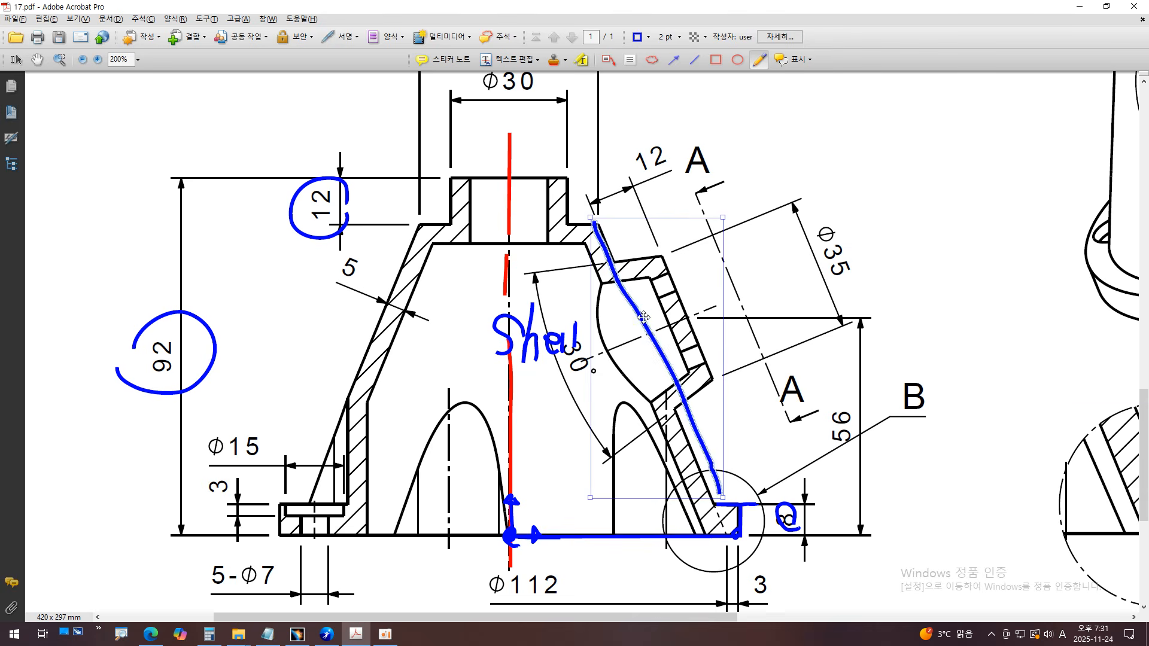
key("ctrl+z")
mouse_move(698, 257)
left_mouse_down()
mouse_move(655, 247)
mouse_move(604, 286)
mouse_move(672, 417)
mouse_move(730, 301)
left_mouse_up()
key("ctrl+z")
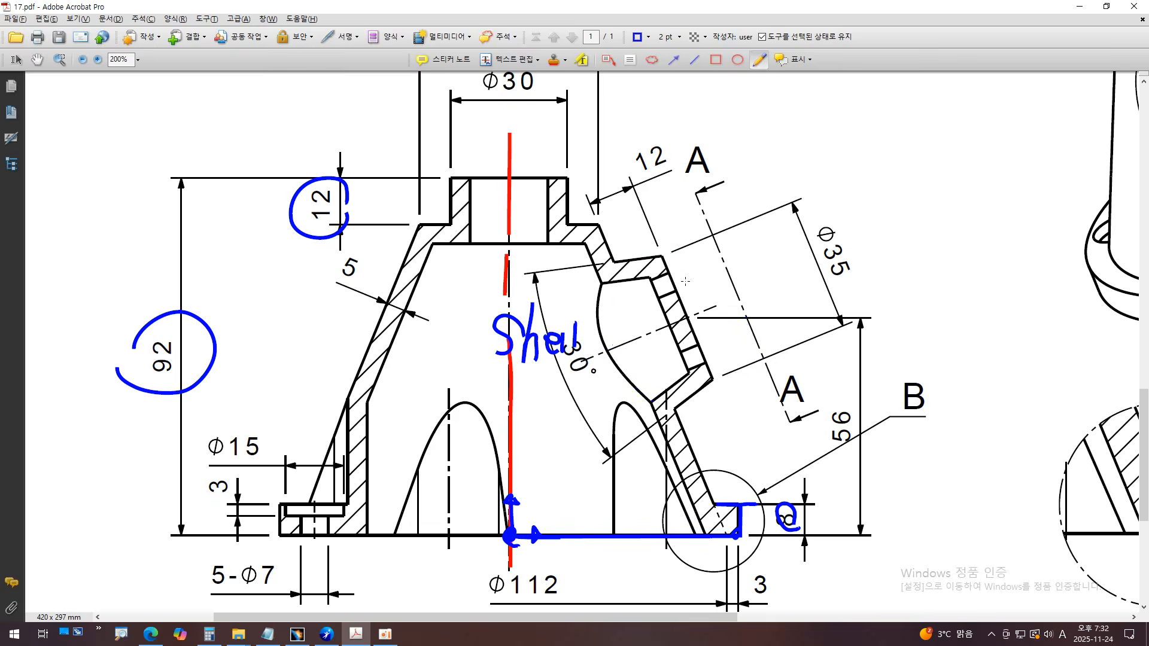
- Mark the angled boss's wall thickness at its end face and side wall, and circle the whole boss in the section view
scroll(681, 283, "up", 3, "ctrl")
left_click_drag(672, 340, 621, 349)
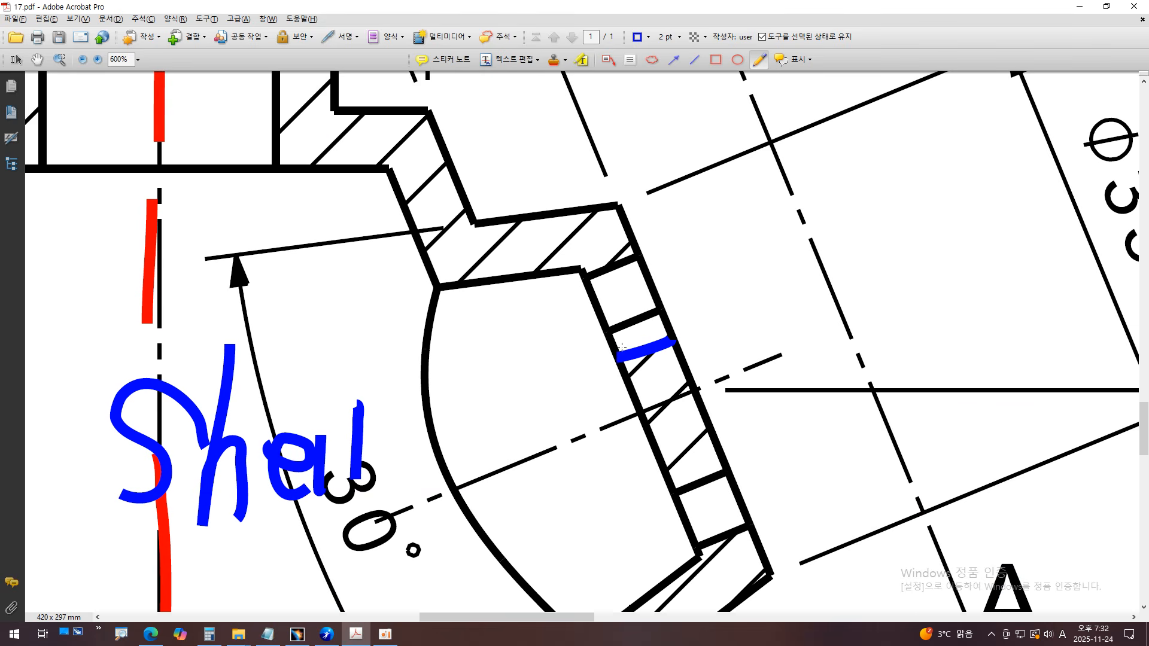
left_click_drag(521, 226, 537, 275)
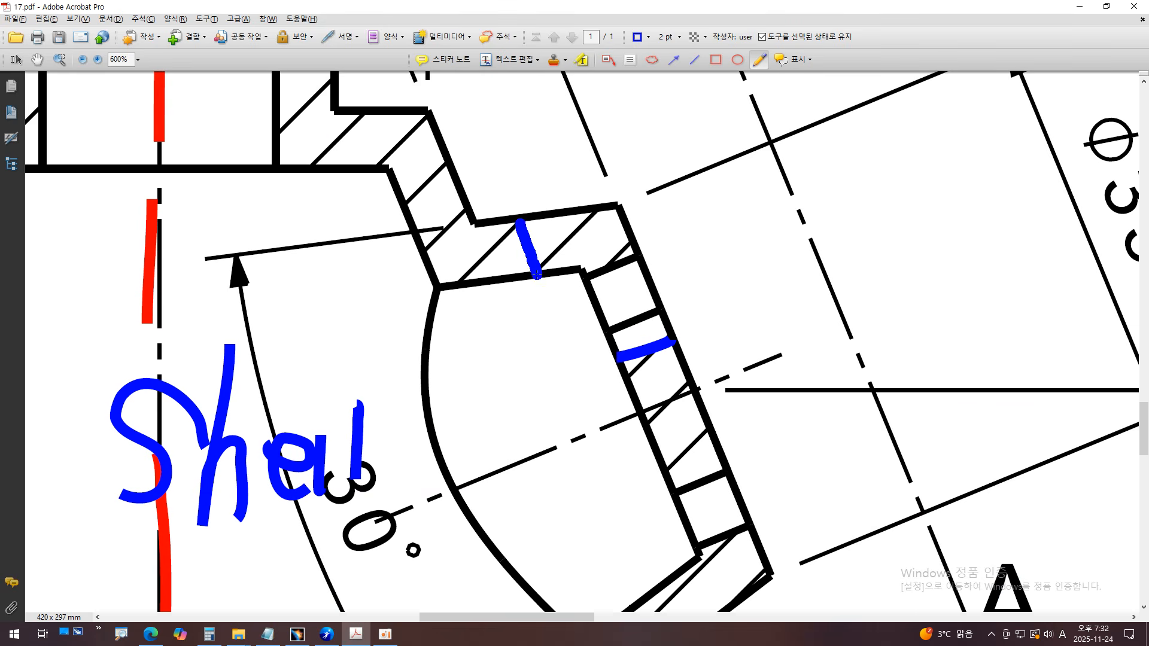
scroll(537, 275, "down", 2, "ctrl")
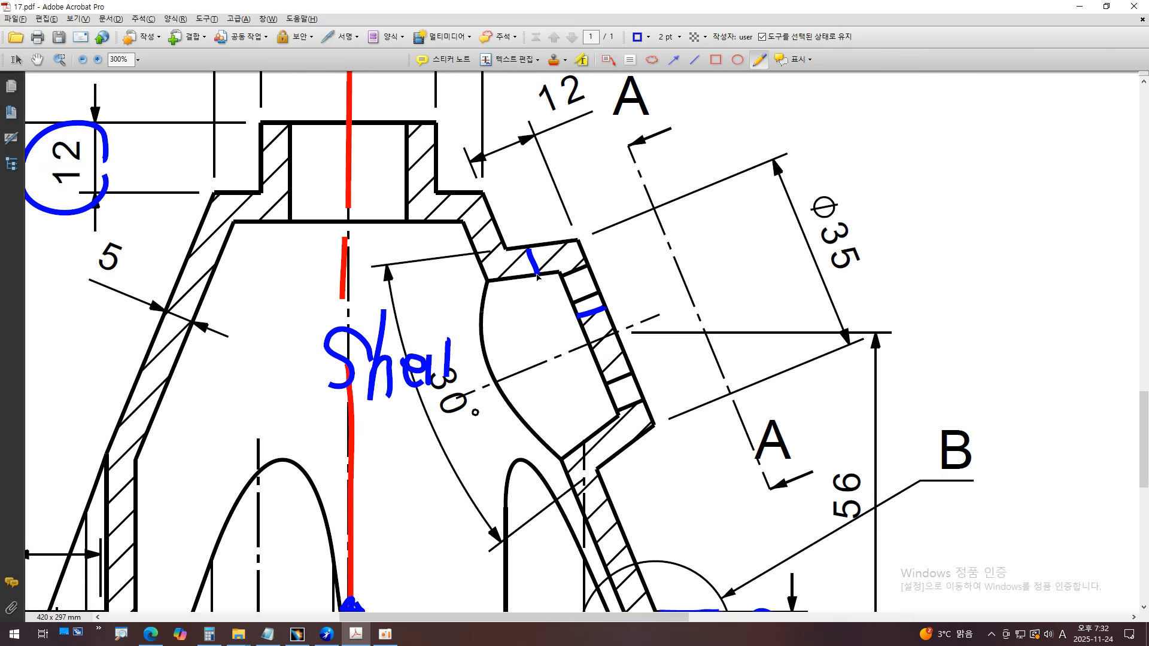
scroll(537, 275, "down", 2, "ctrl")
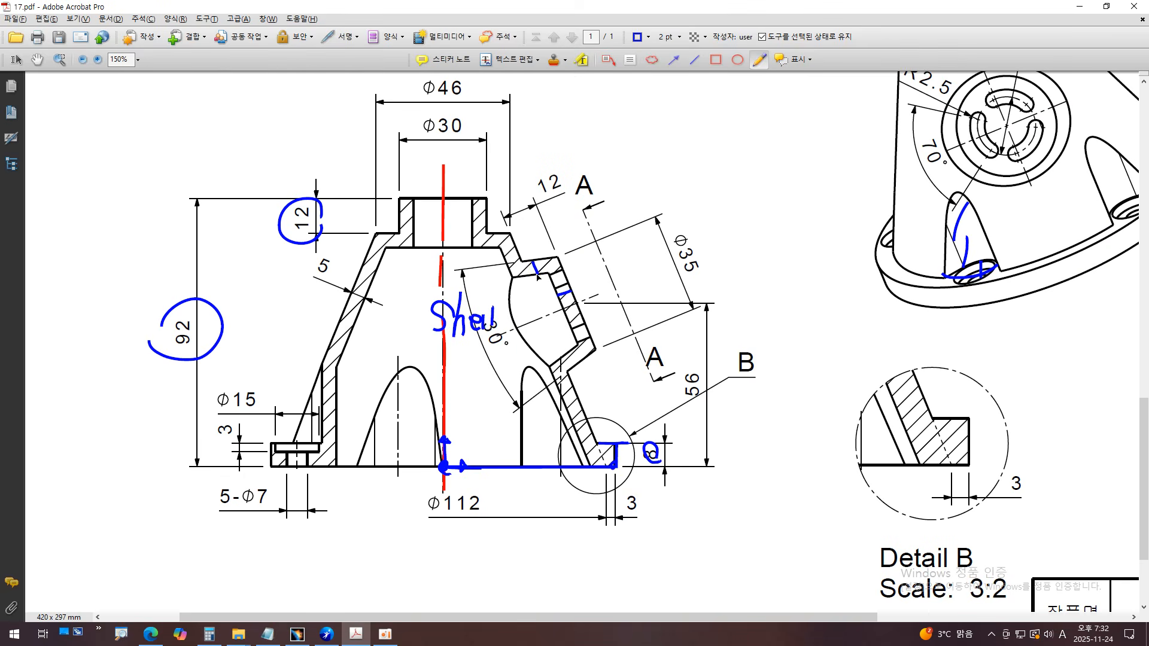
scroll(538, 276, "up", 1)
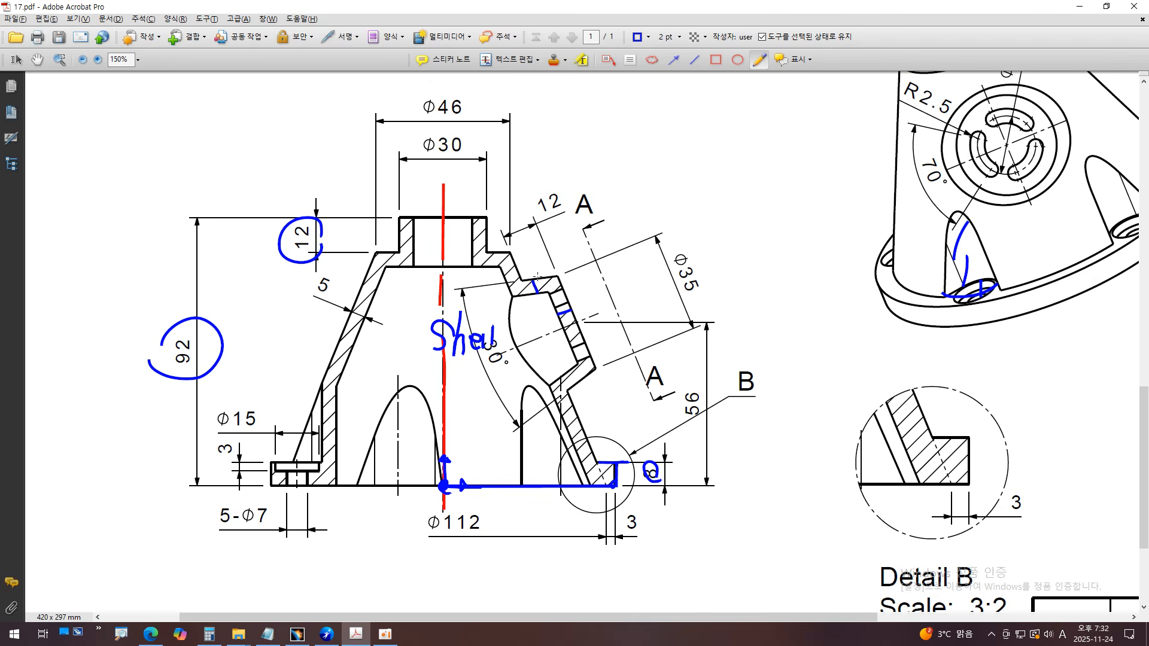
scroll(535, 285, "up", 2, "ctrl")
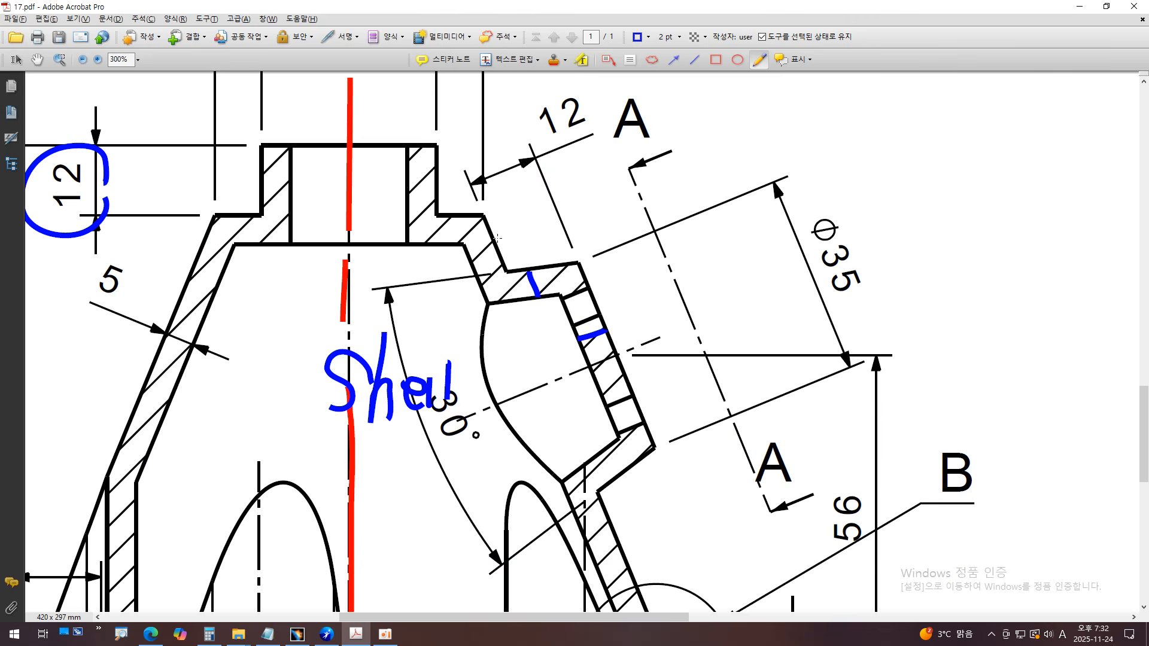
mouse_move(594, 256)
left_mouse_down()
mouse_move(538, 262)
mouse_move(497, 413)
mouse_move(679, 419)
mouse_move(604, 274)
left_mouse_up()
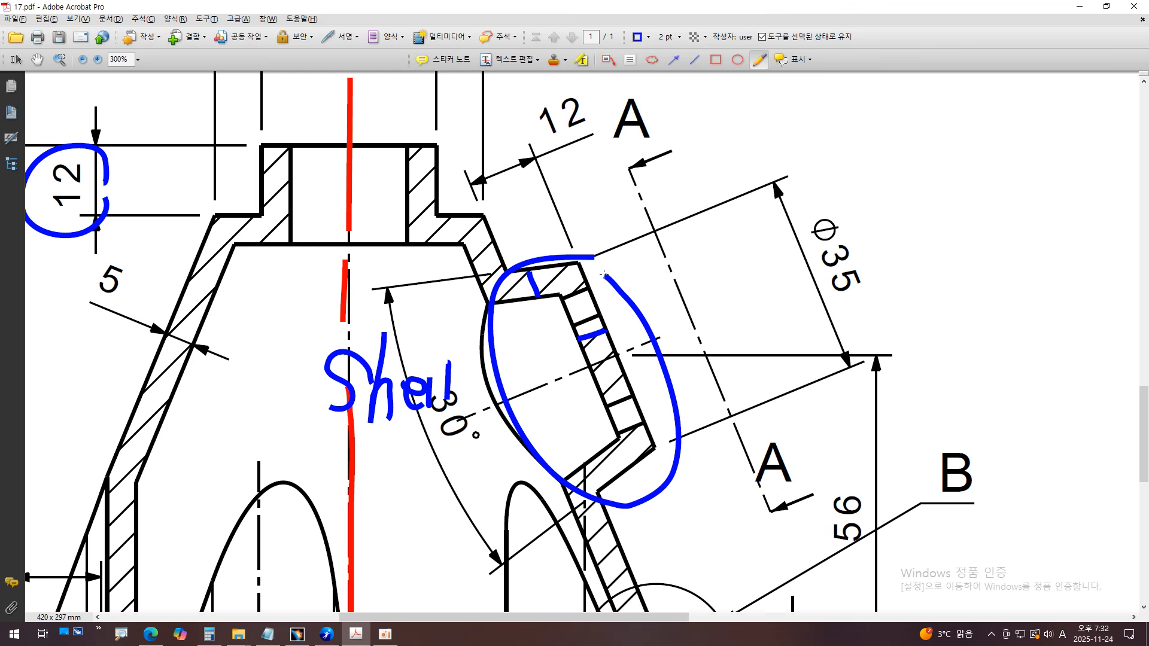
scroll(604, 274, "down", 1, "ctrl")
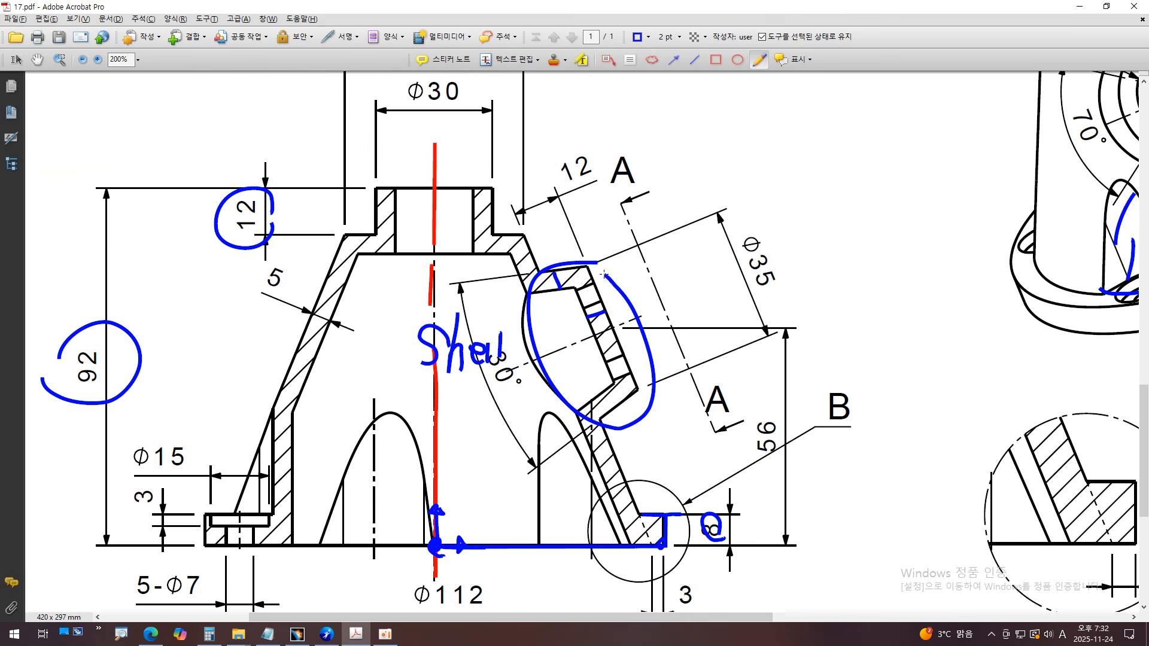
- Undo the circle around the angled boss and underline the boss's "shaft" note beside the isometric view
key("ctrl+z")
scroll(600, 280, "down", 1, "ctrl")
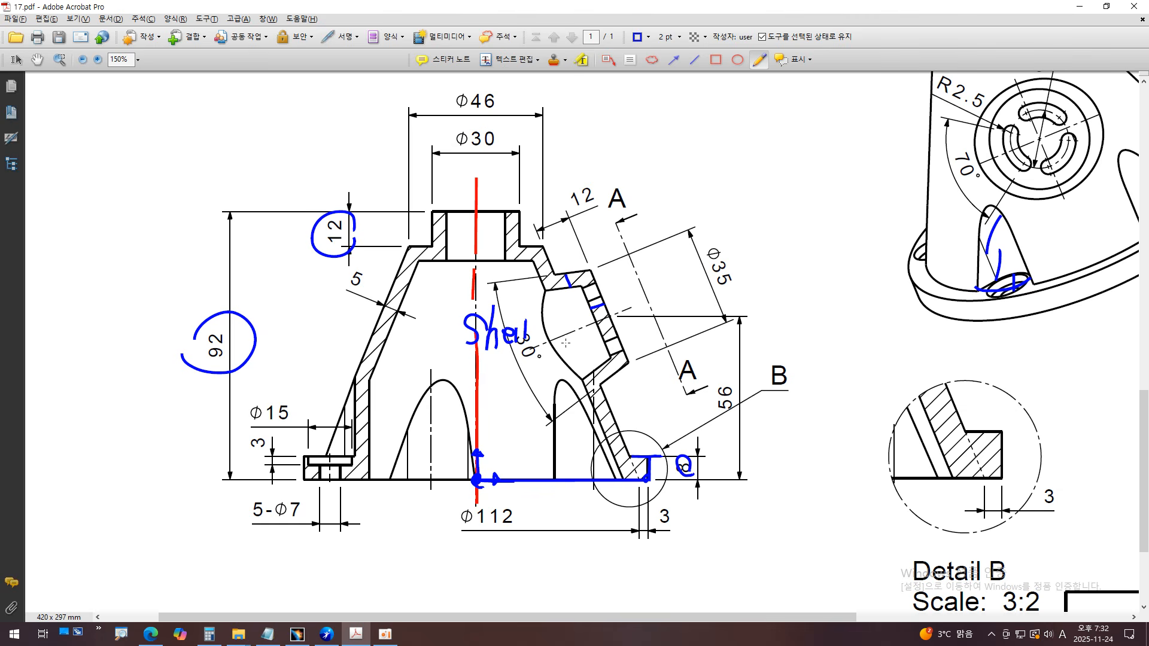
scroll(566, 343, "down", 2, "ctrl")
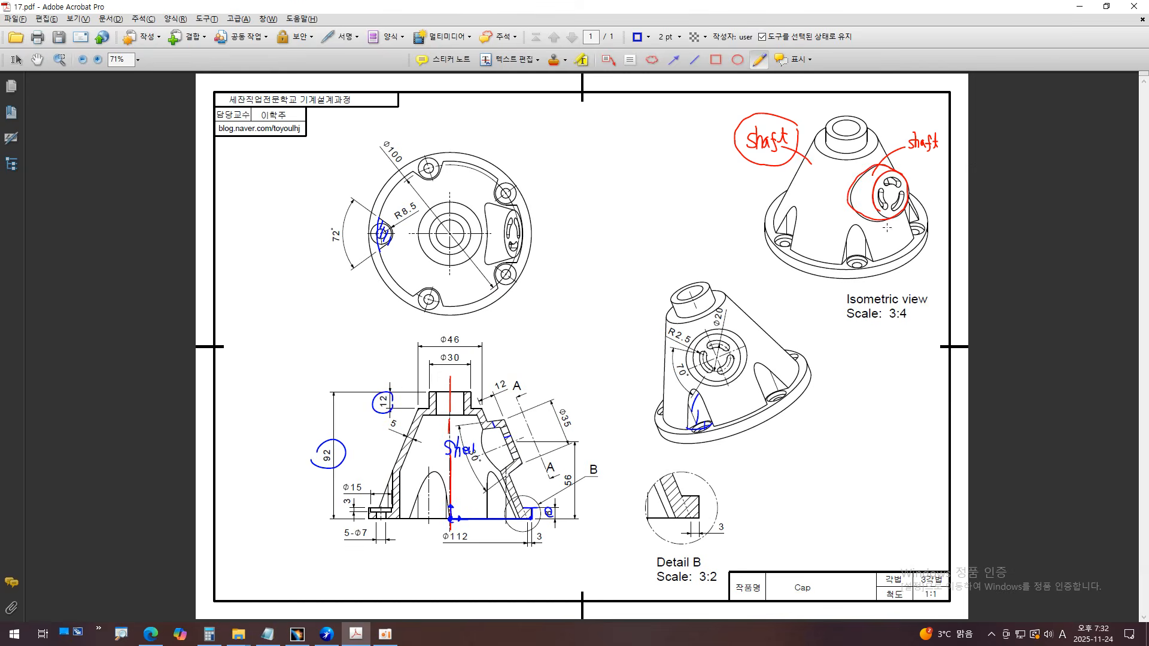
scroll(935, 134, "up", 2, "ctrl")
scroll(1108, 126, "up", 1, "ctrl")
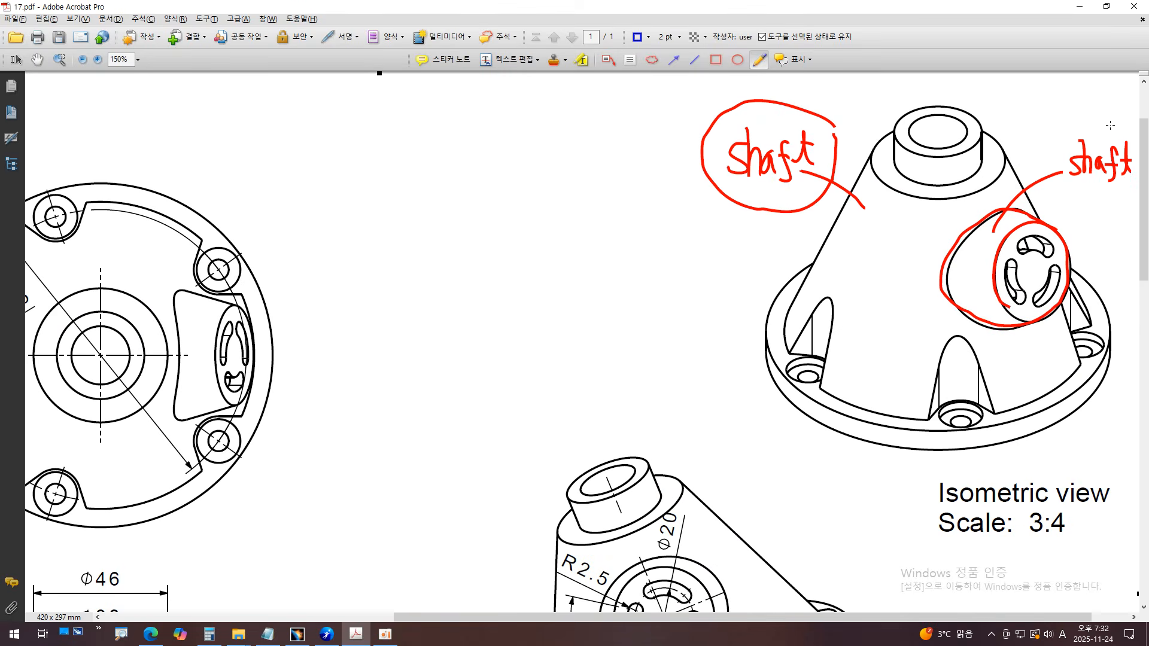
scroll(1119, 251, "up", 1, "ctrl")
left_click_drag(1038, 185, 1131, 173)
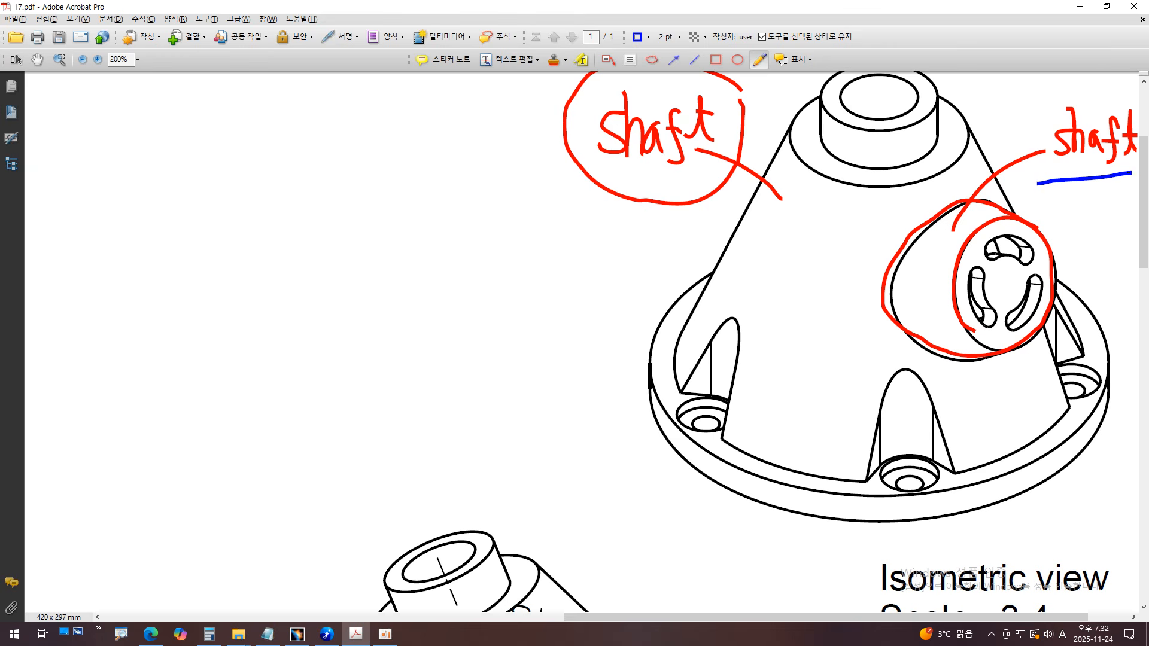
- Set the pen colour to red and trace the angled boss's dash-dot centreline in the section view
scroll(1116, 174, "down", 2, "ctrl")
scroll(612, 412, "down", 3)
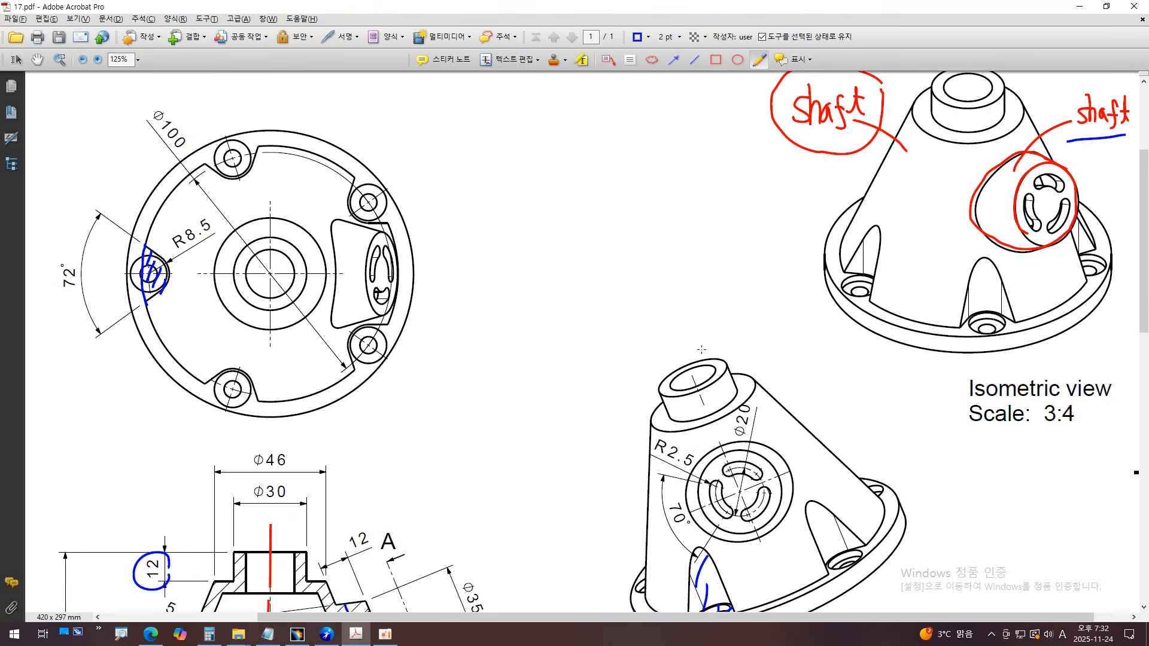
scroll(612, 413, "down", 3)
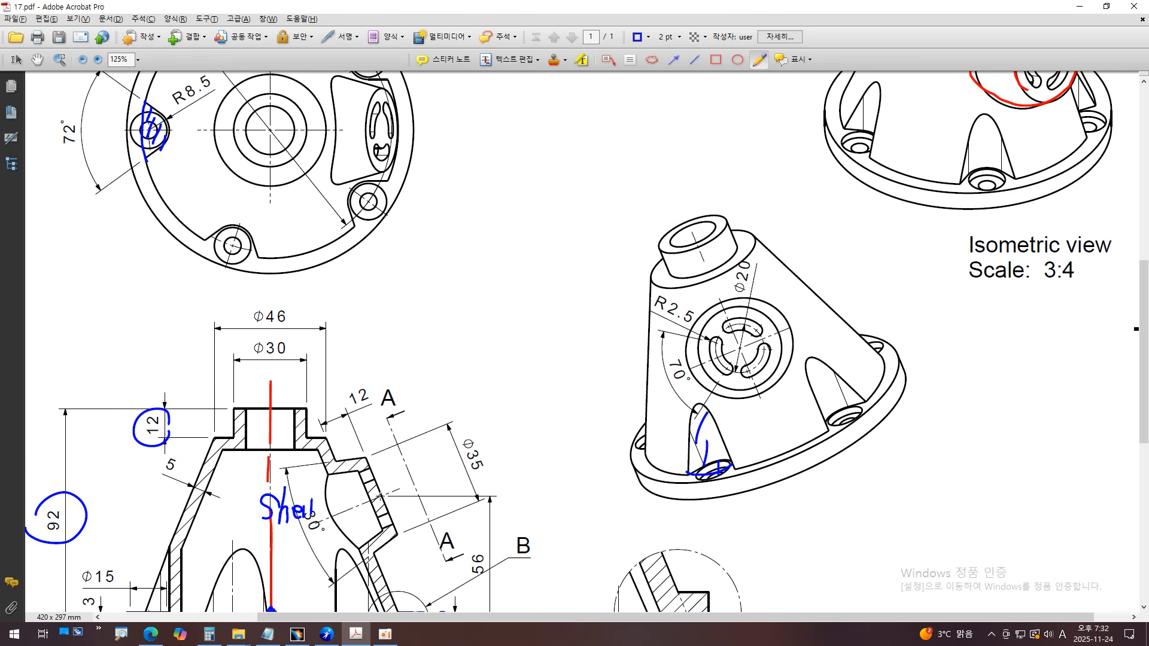
scroll(281, 555, "up", 3, "ctrl")
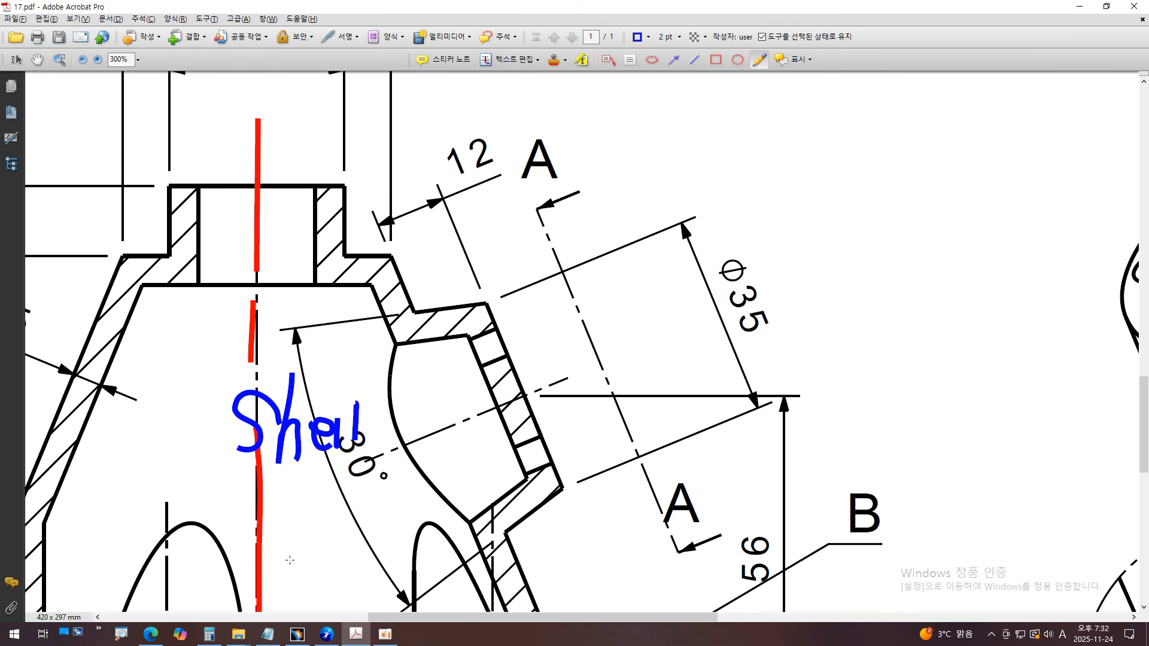
left_click(640, 37)
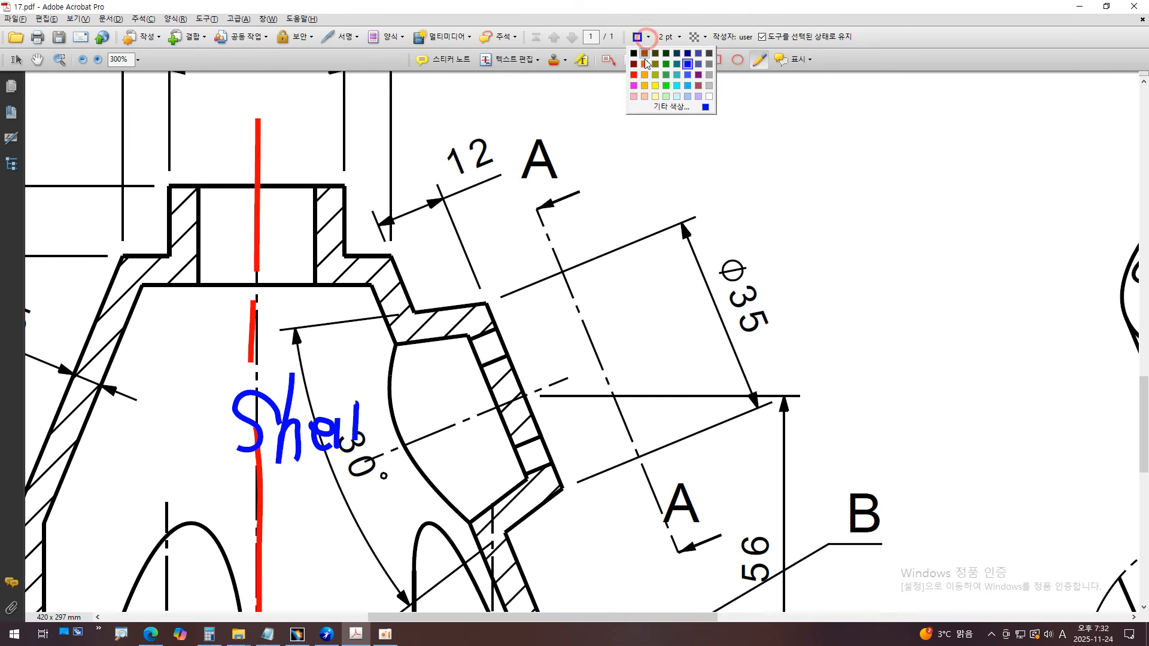
left_click(635, 78)
scroll(337, 481, "up", 1, "ctrl")
left_click_drag(352, 462, 679, 327)
- Trace the boss's upper half outline in red up to the centreline, undoing the circle and the lower-half stroke
mouse_move(645, 242)
left_mouse_down()
mouse_move(457, 213)
mouse_move(350, 523)
mouse_move(745, 414)
mouse_move(694, 273)
left_mouse_up()
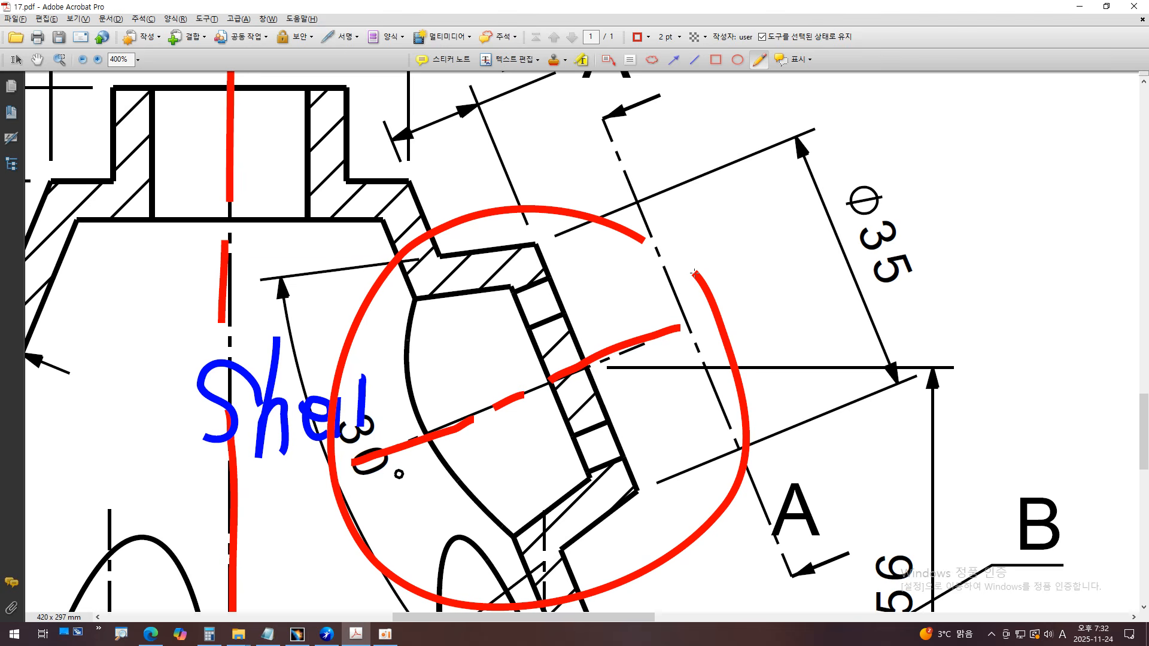
key("ctrl+z")
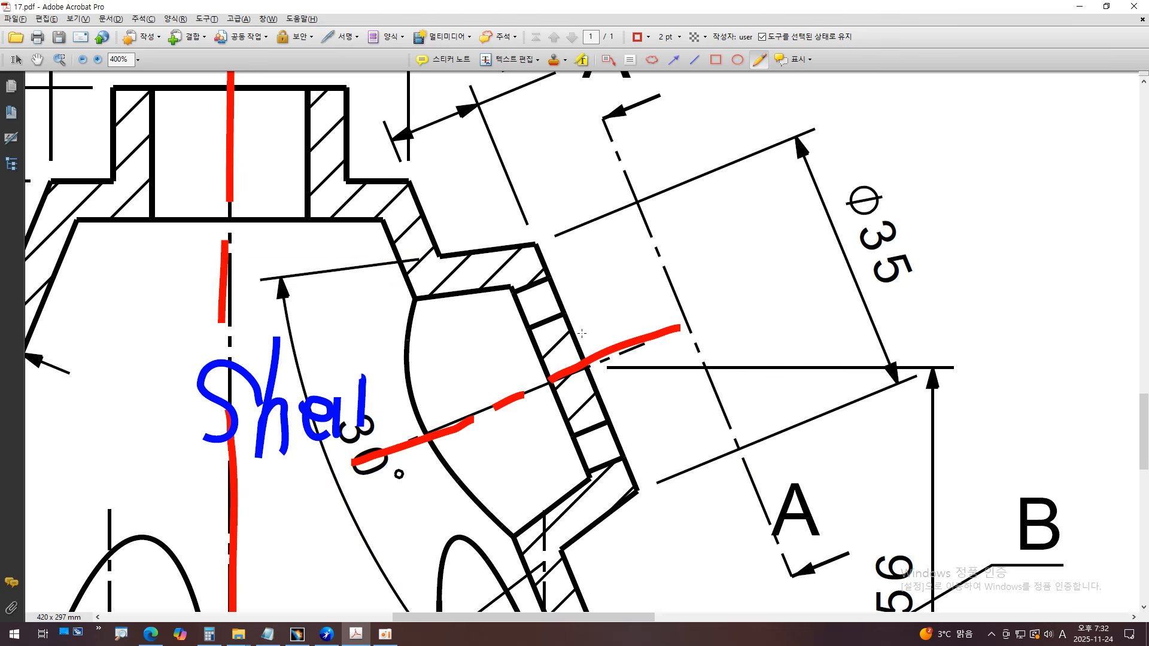
mouse_move(564, 307)
left_mouse_down()
mouse_move(579, 354)
mouse_move(538, 241)
mouse_move(400, 262)
left_mouse_up()
mouse_move(591, 372)
left_mouse_down()
mouse_move(641, 478)
mouse_move(551, 588)
left_mouse_up()
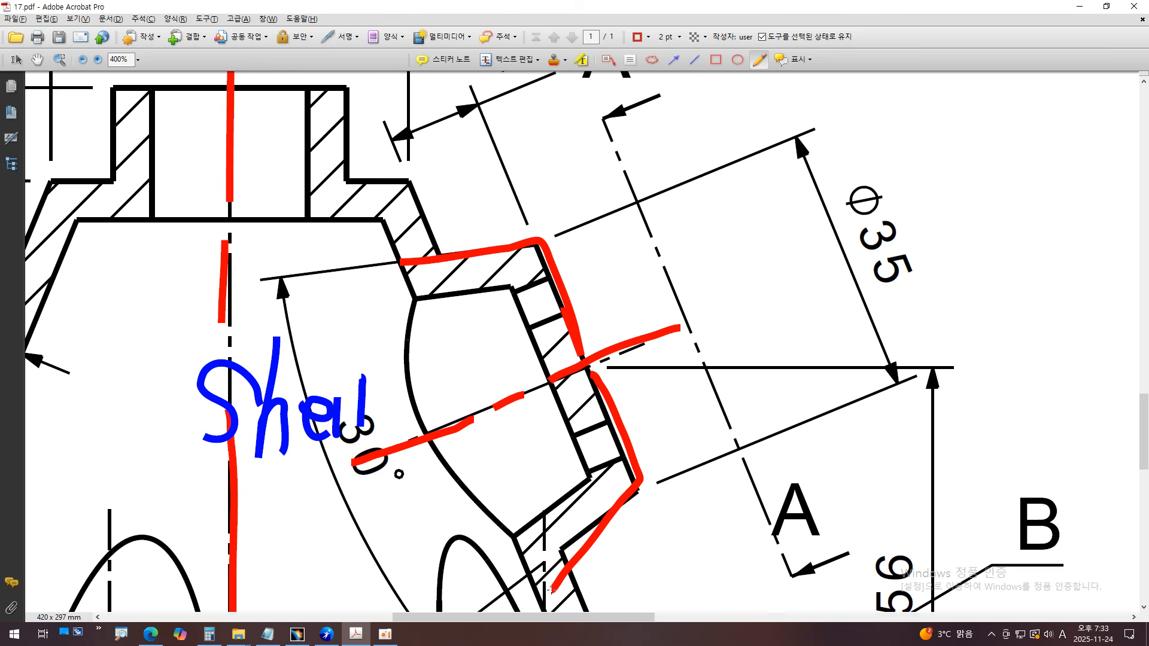
key("ctrl+z")
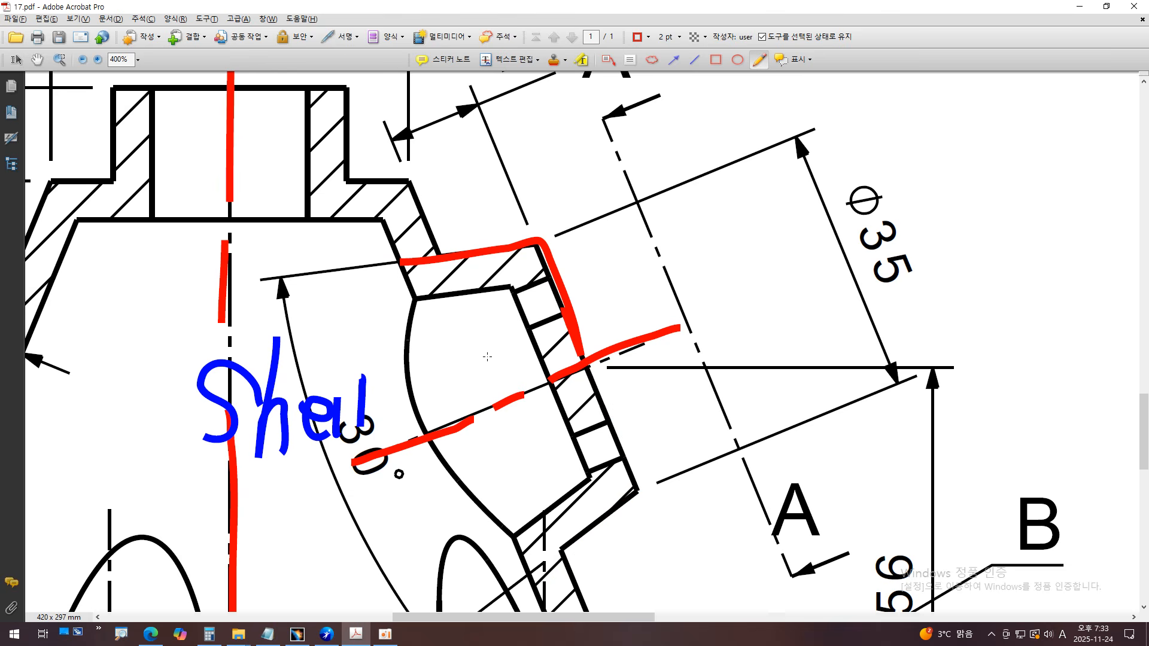
- Circle the angled boss together with its surrounding dimensions in the section view, and undo the circle
scroll(735, 294, "down", 1, "ctrl")
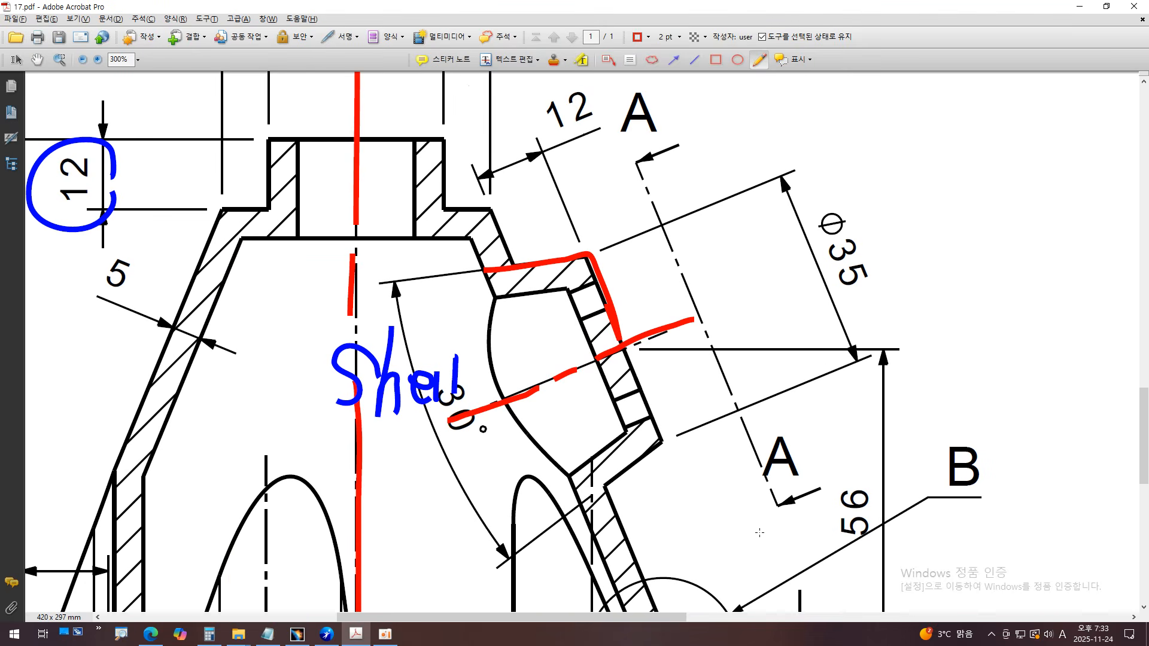
mouse_move(768, 202)
left_mouse_down()
mouse_move(506, 178)
mouse_move(470, 512)
mouse_move(843, 292)
left_mouse_up()
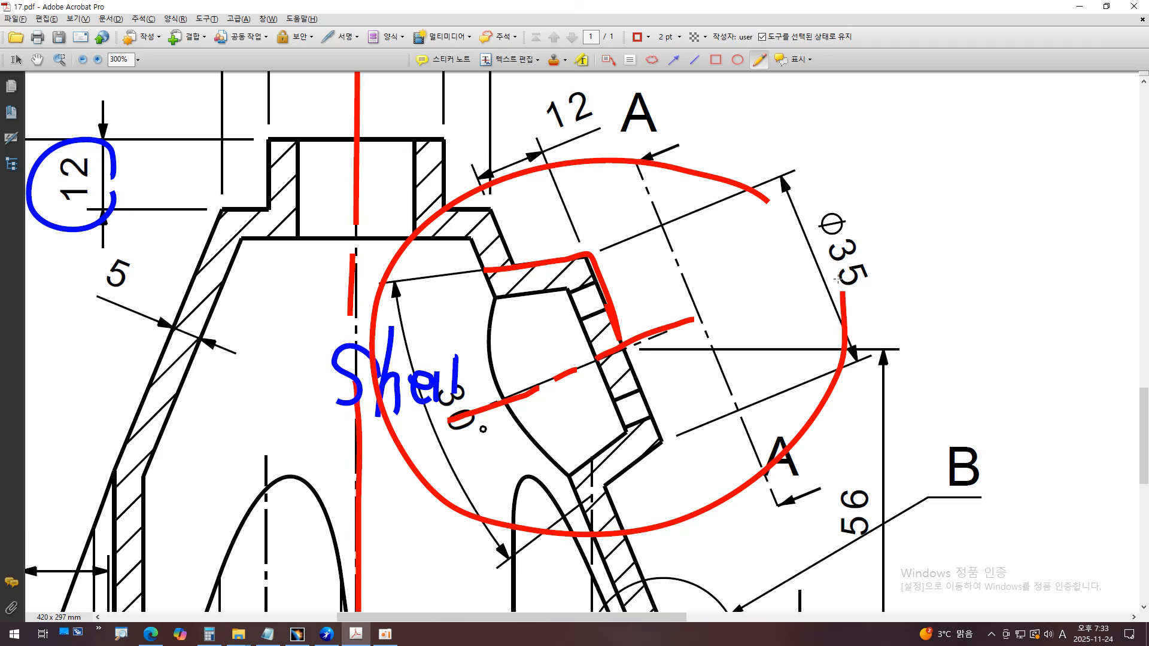
scroll(836, 278, "down", 2, "ctrl")
key("ctrl+z")
- Switch to CATIA, orient the part to the front view and show the Absolute Axis System
left_click(296, 637)
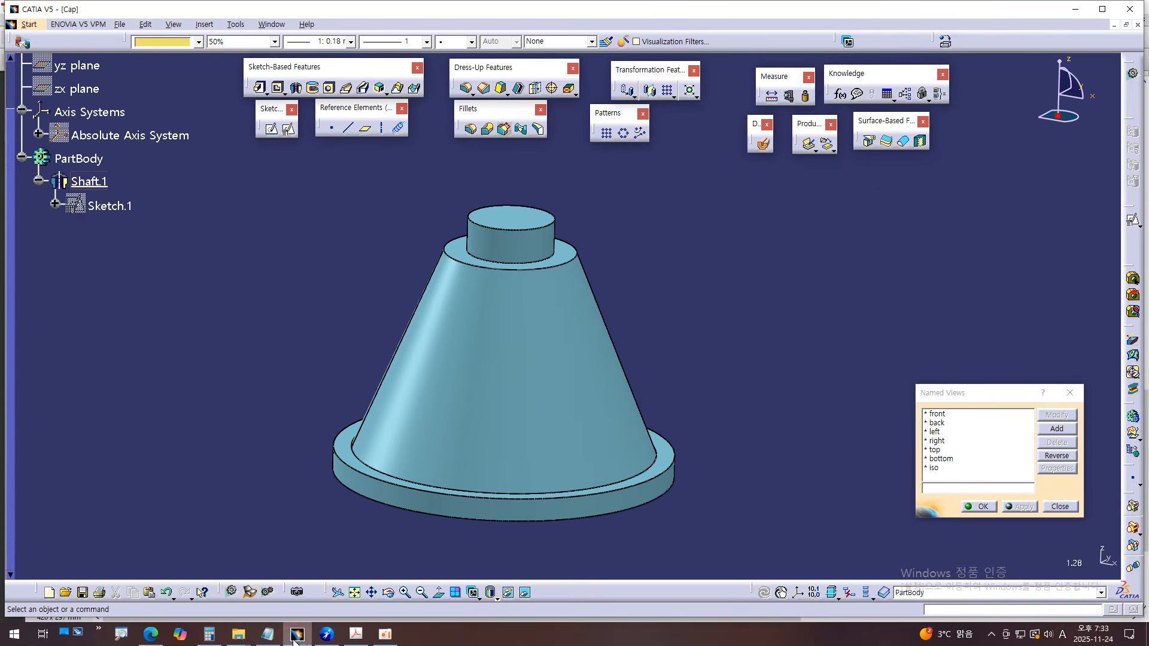
left_click(934, 414)
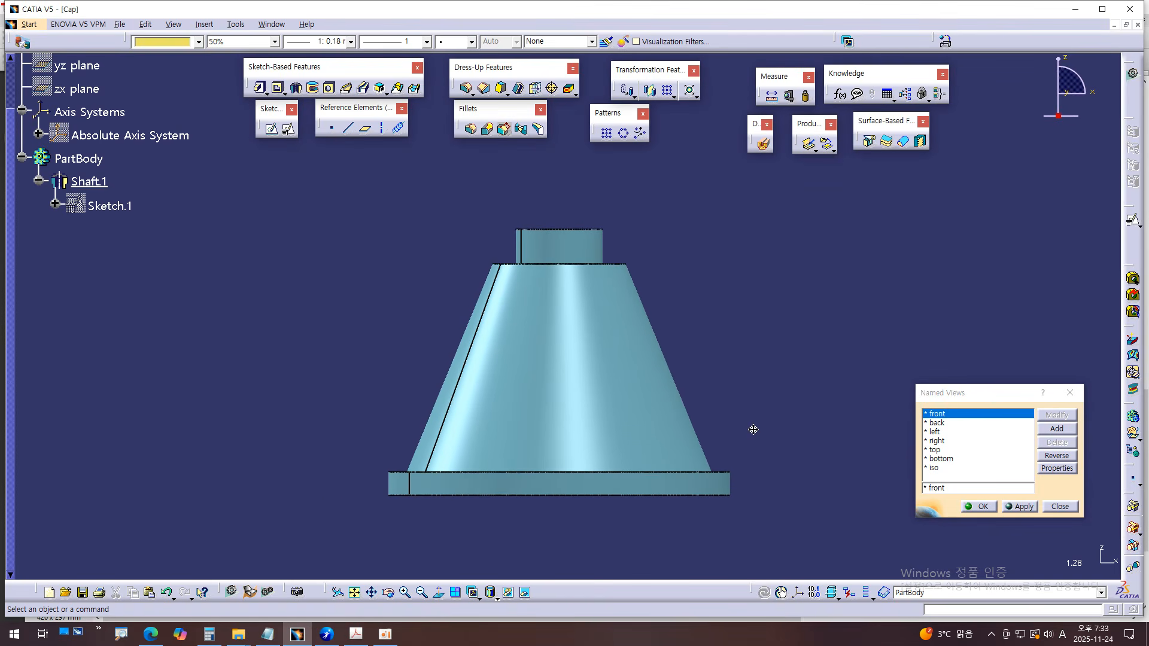
left_click(146, 137)
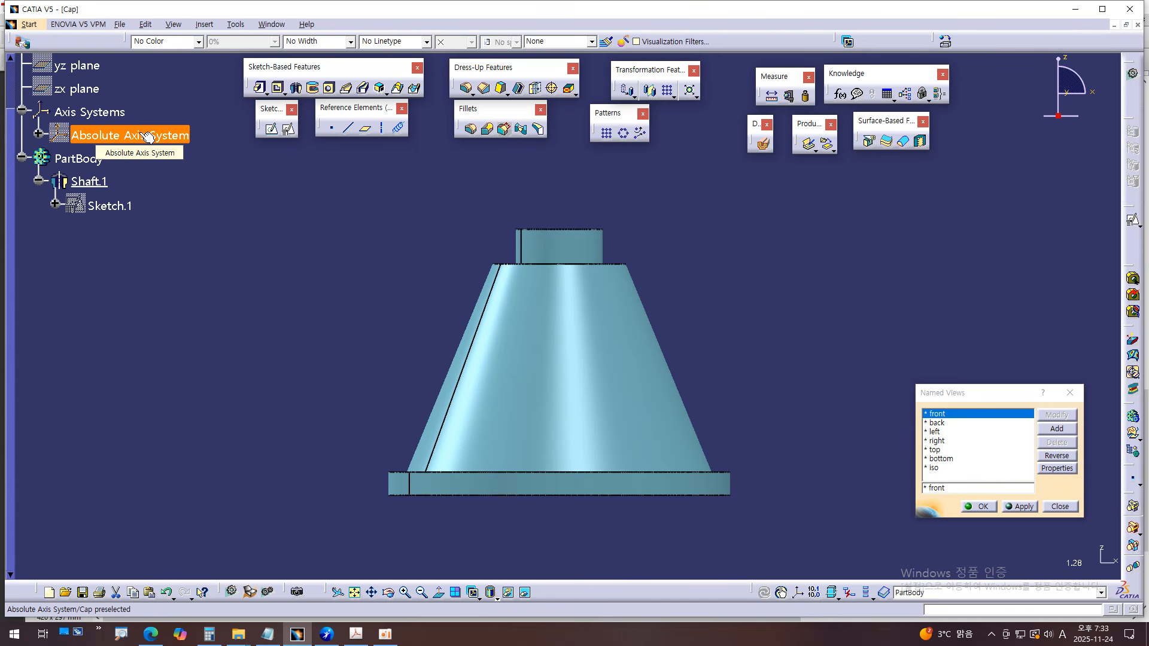
middle_click_drag(862, 433, 848, 346)
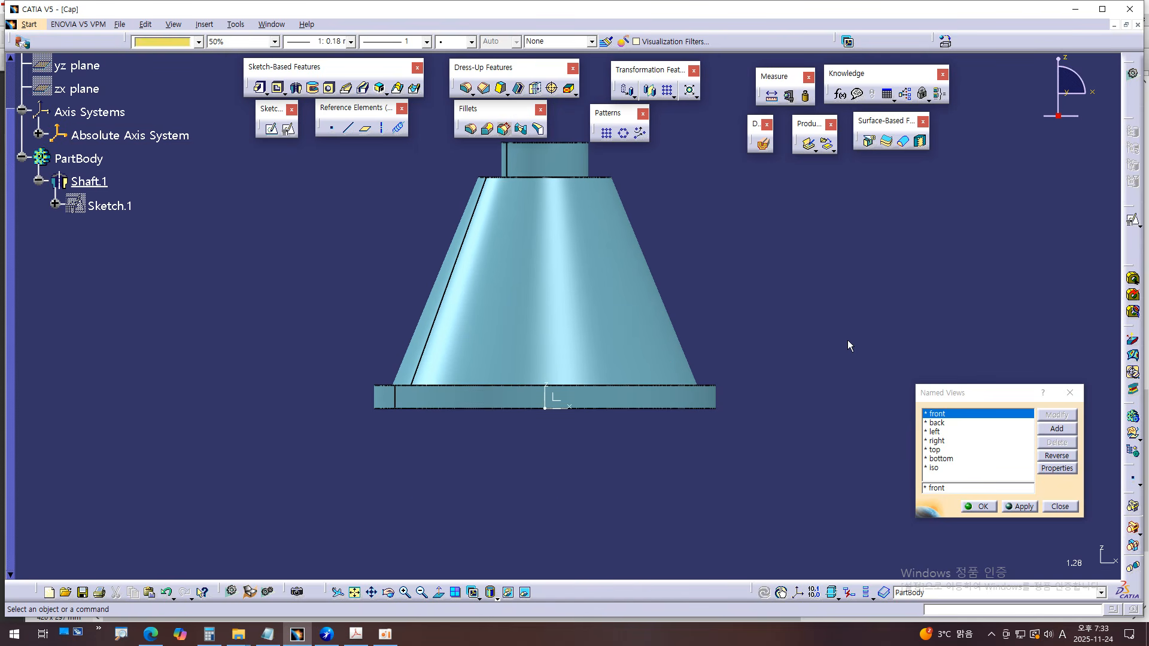
- Open a positioned sketch on the Absolute Axis System's ZX plane with the Swap option enabled for its axes
left_click(553, 399)
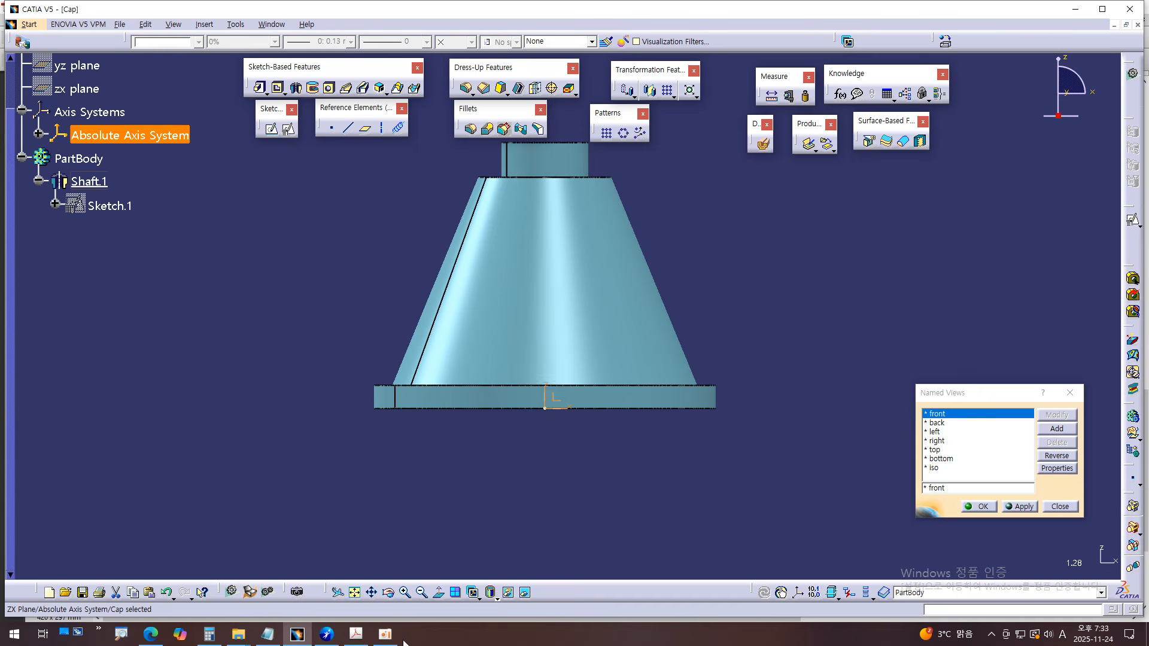
left_click(384, 634)
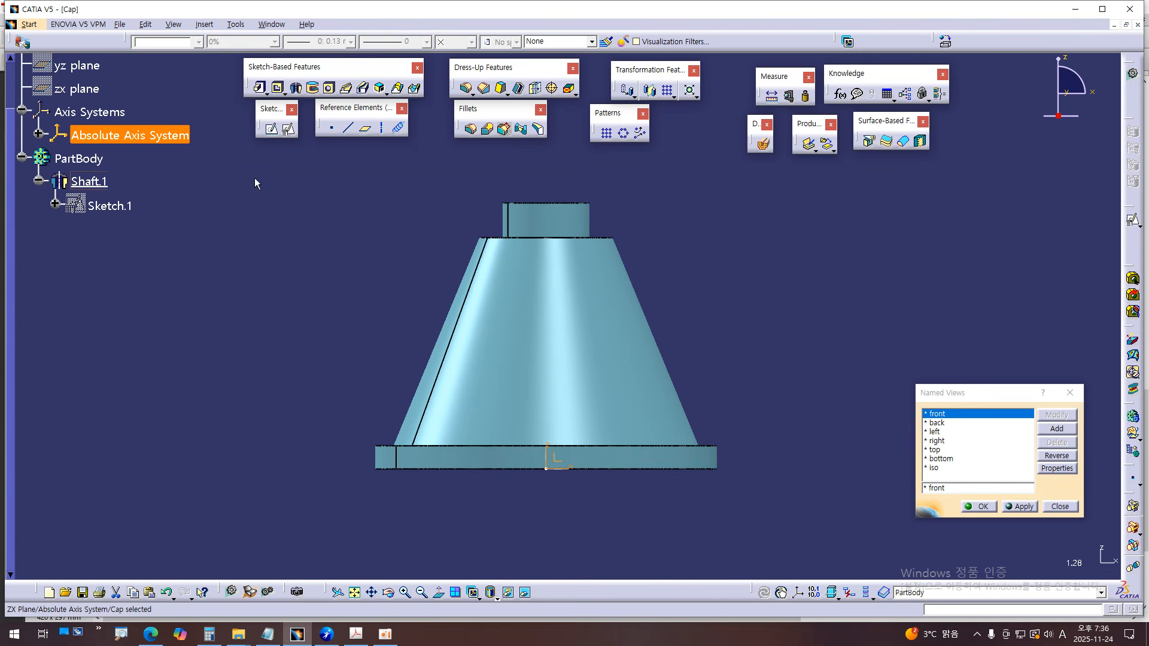
left_click(290, 130)
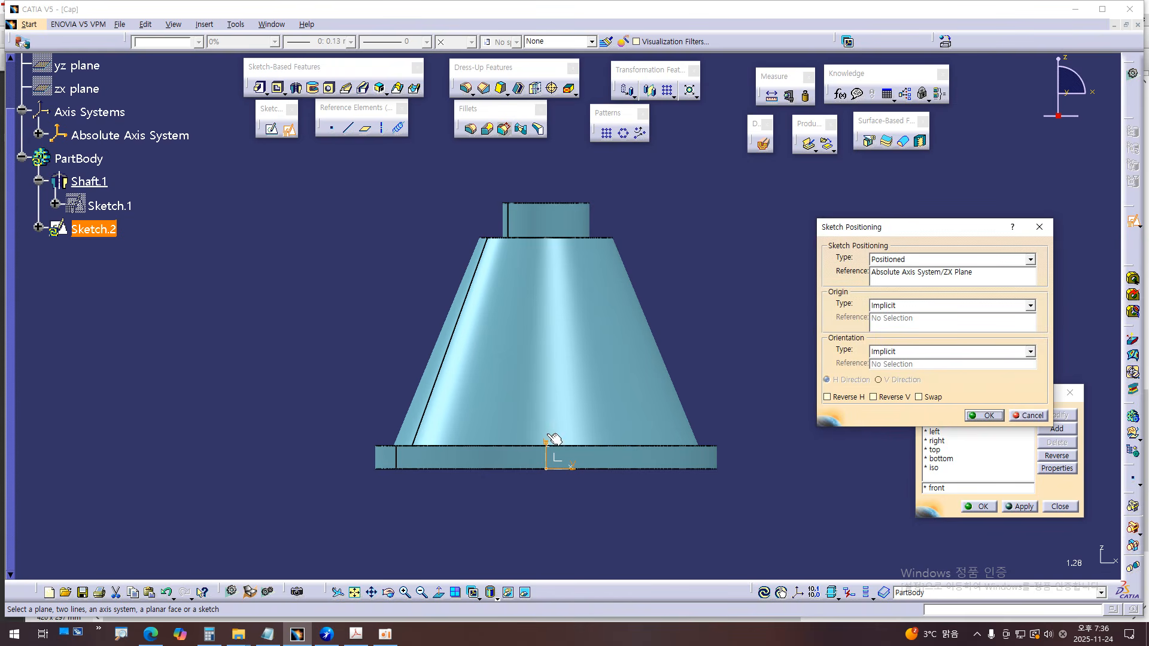
left_click(927, 397)
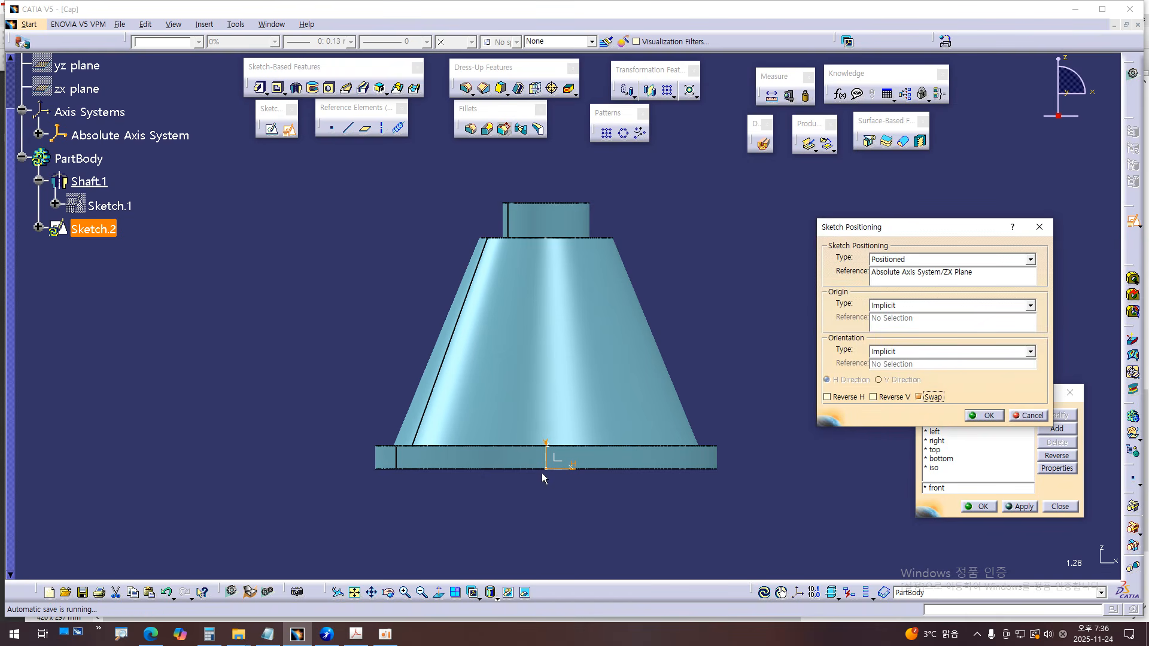
left_click(970, 416)
middle_click_drag(789, 352, 705, 304)
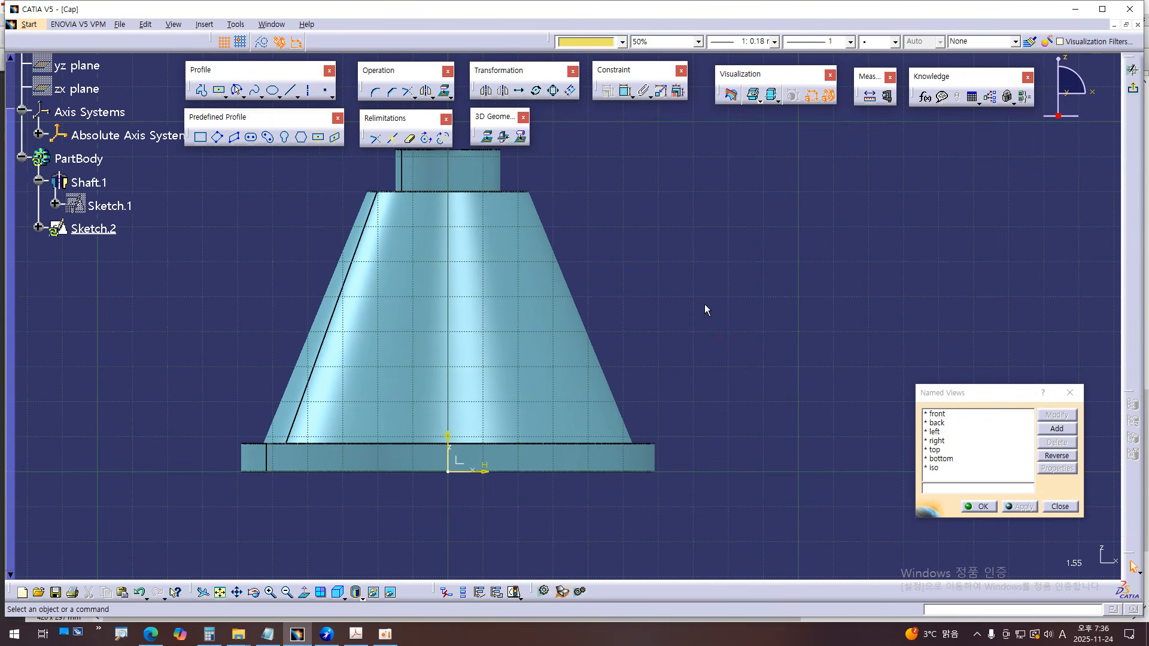
- Sketch an upward-slanting axis from about H 28 mm, V 49 mm inside the cone out past its slanted side
left_click(309, 90)
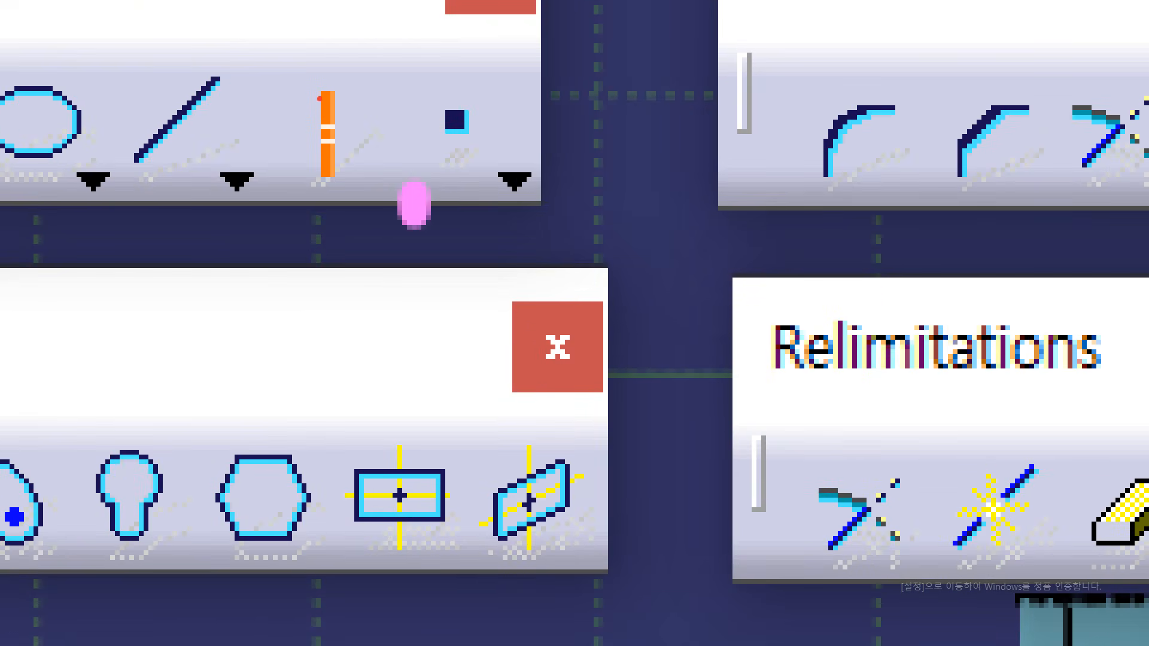
mouse_move(414, 205)
left_mouse_down()
mouse_move(216, 69)
mouse_move(426, 157)
left_mouse_up()
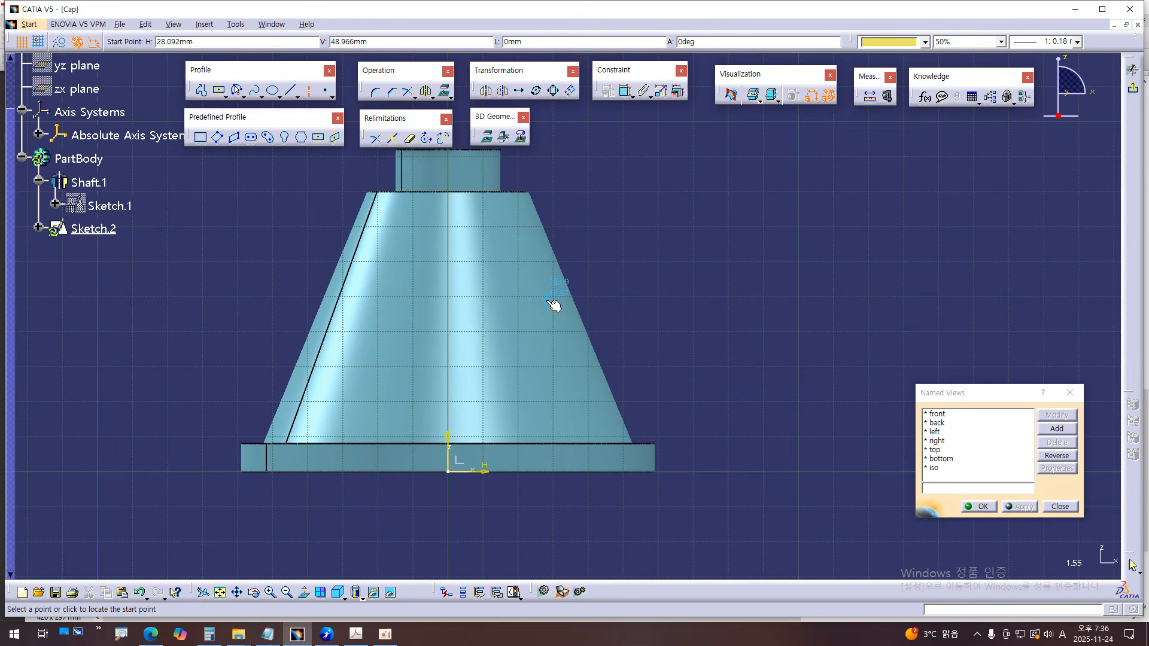
left_click(546, 299)
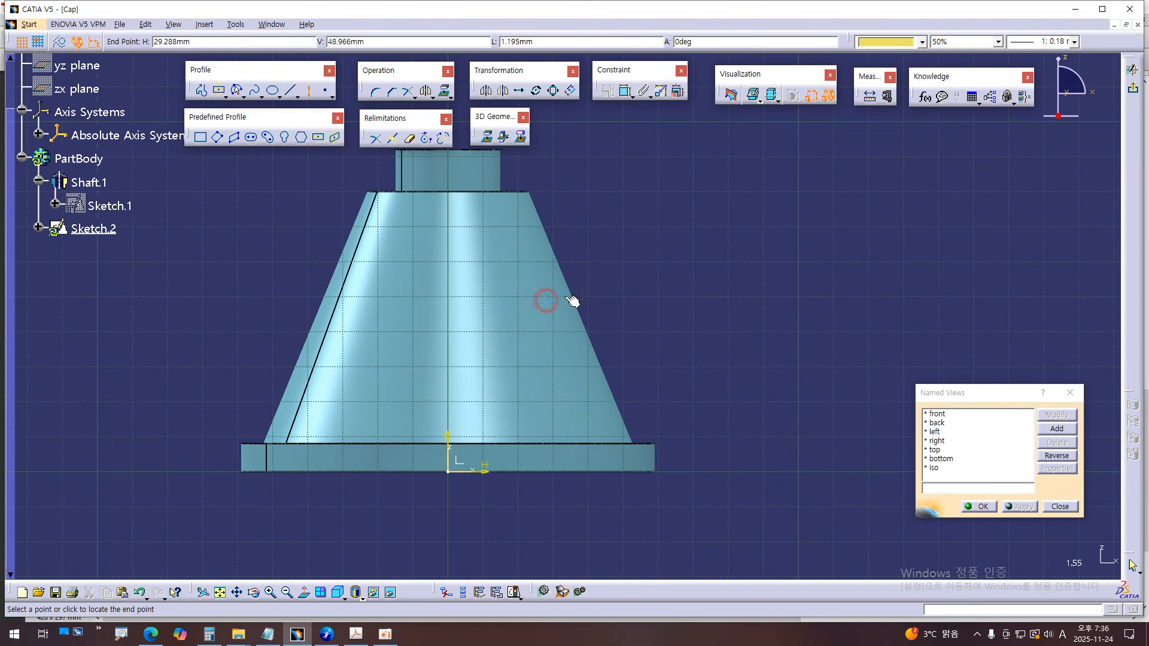
left_click(639, 258)
middle_click_drag(689, 368, 709, 316)
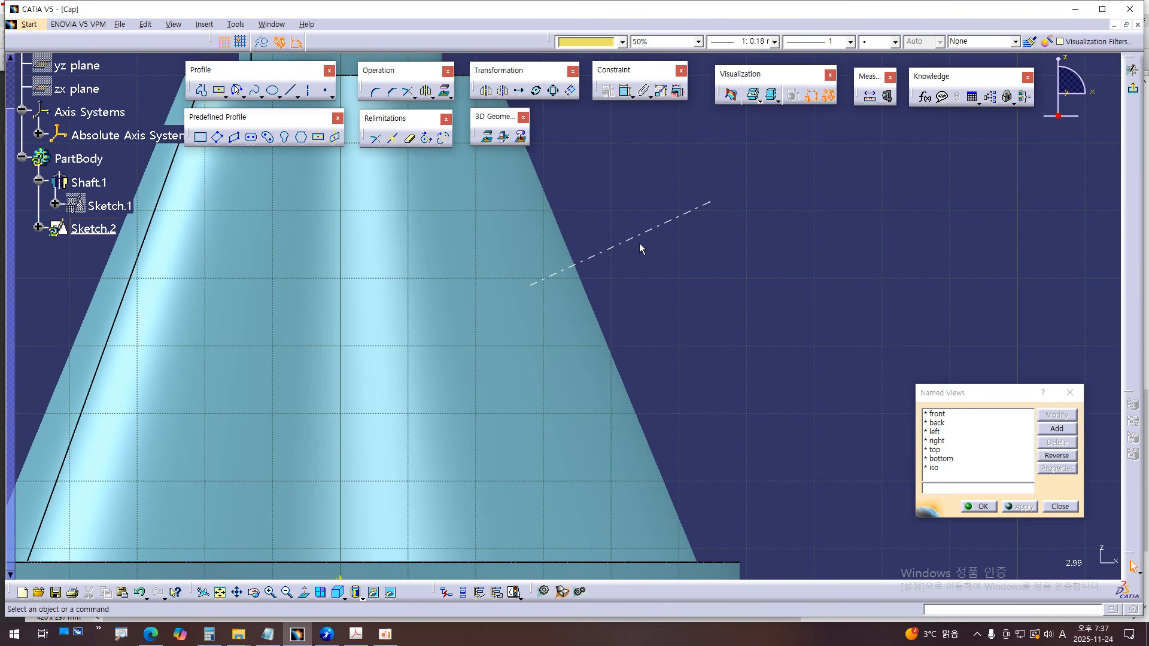
key("shift+F2")
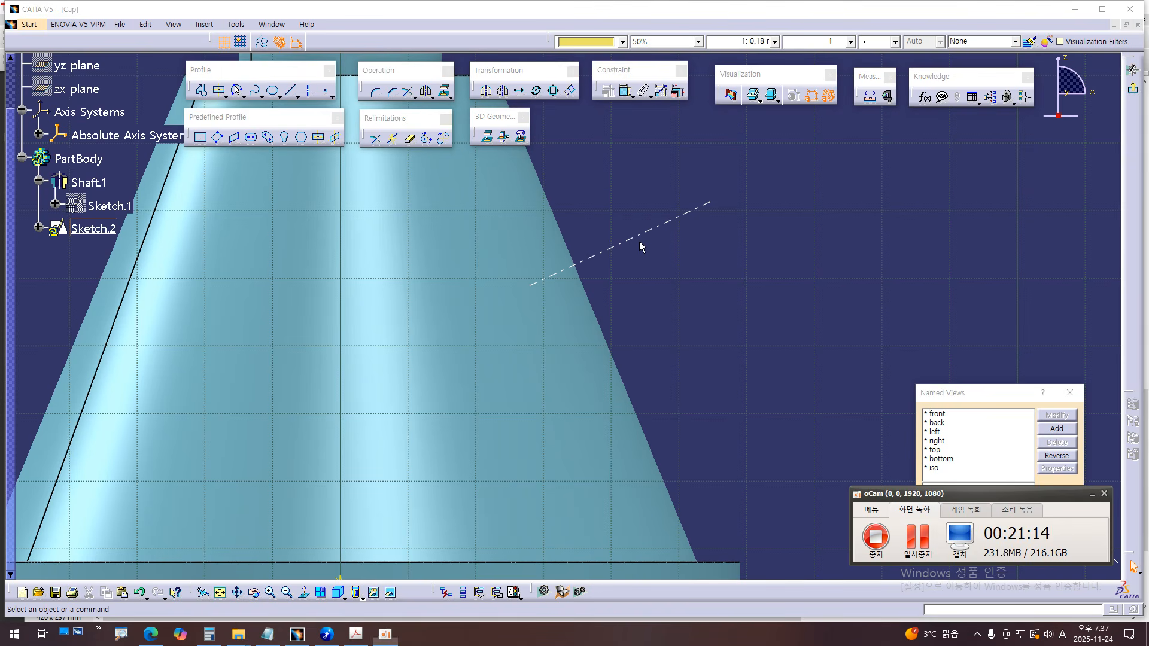
left_click(677, 259)
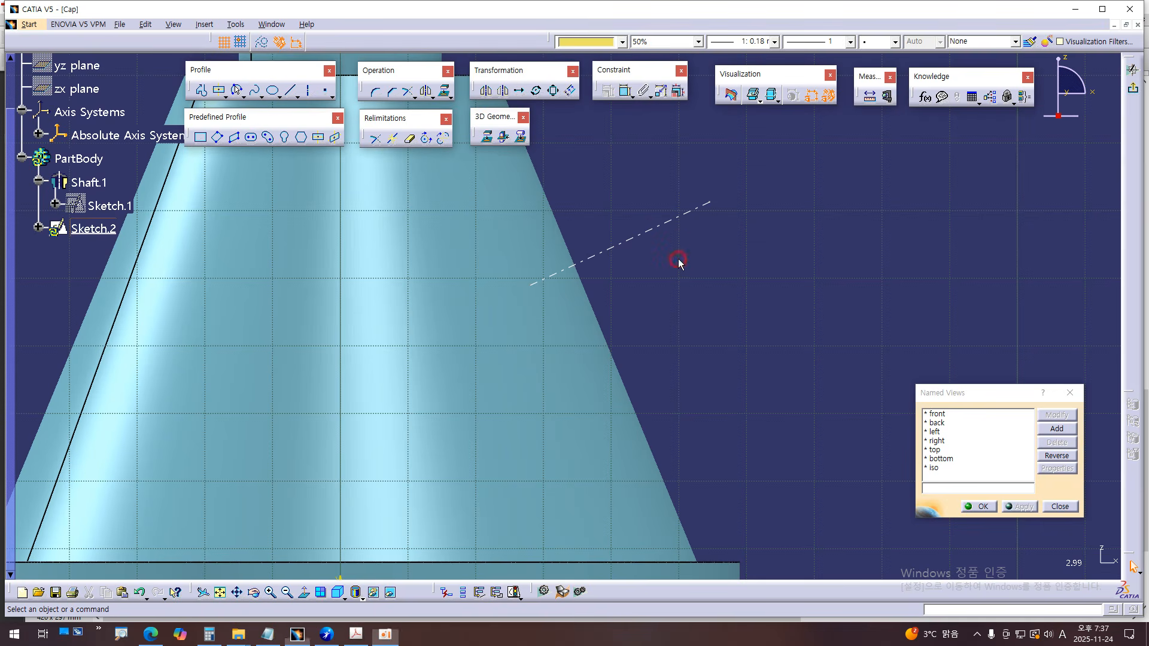
- Switch to the PDF drawing and delete the red outline traced over the angled boss's upper half
left_click(356, 634)
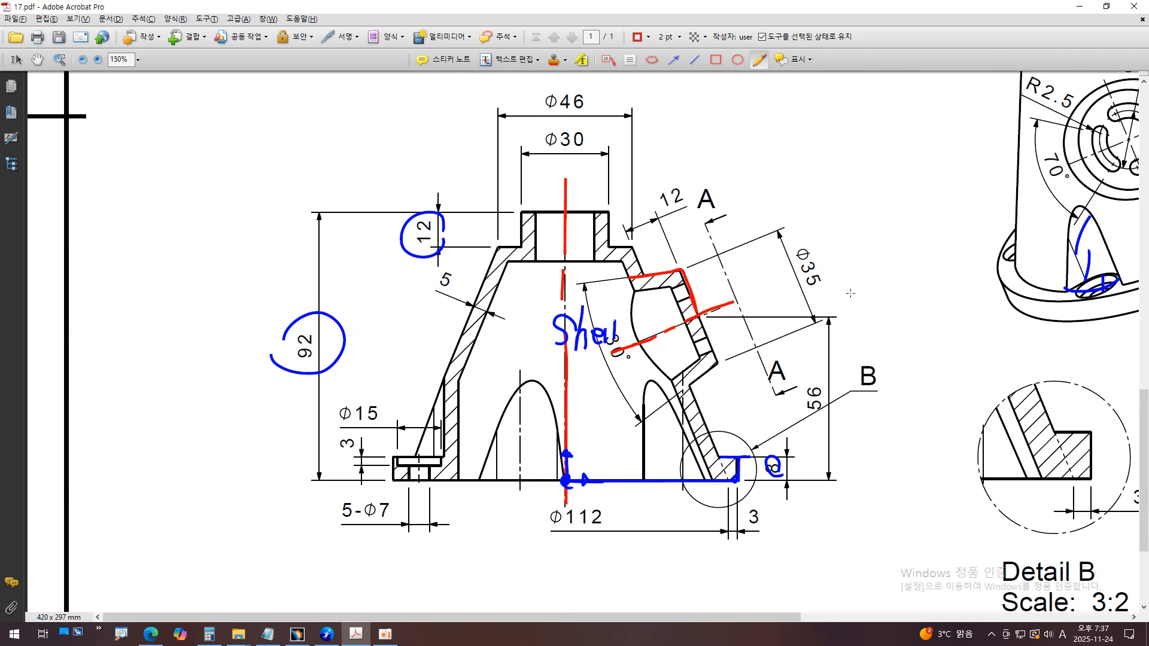
scroll(850, 293, "up", 1, "ctrl")
left_click(632, 276)
key("Delete")
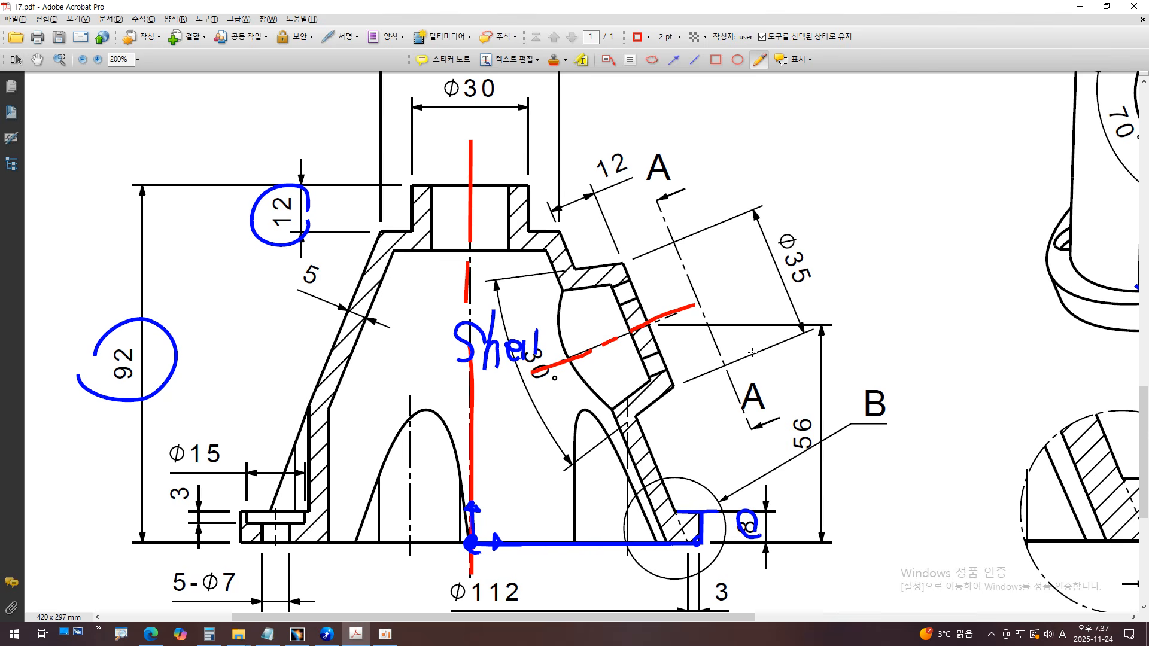
- Retrace the angled boss's upper side and end face in red down to the centreline in the section view
scroll(752, 353, "up", 3, "ctrl")
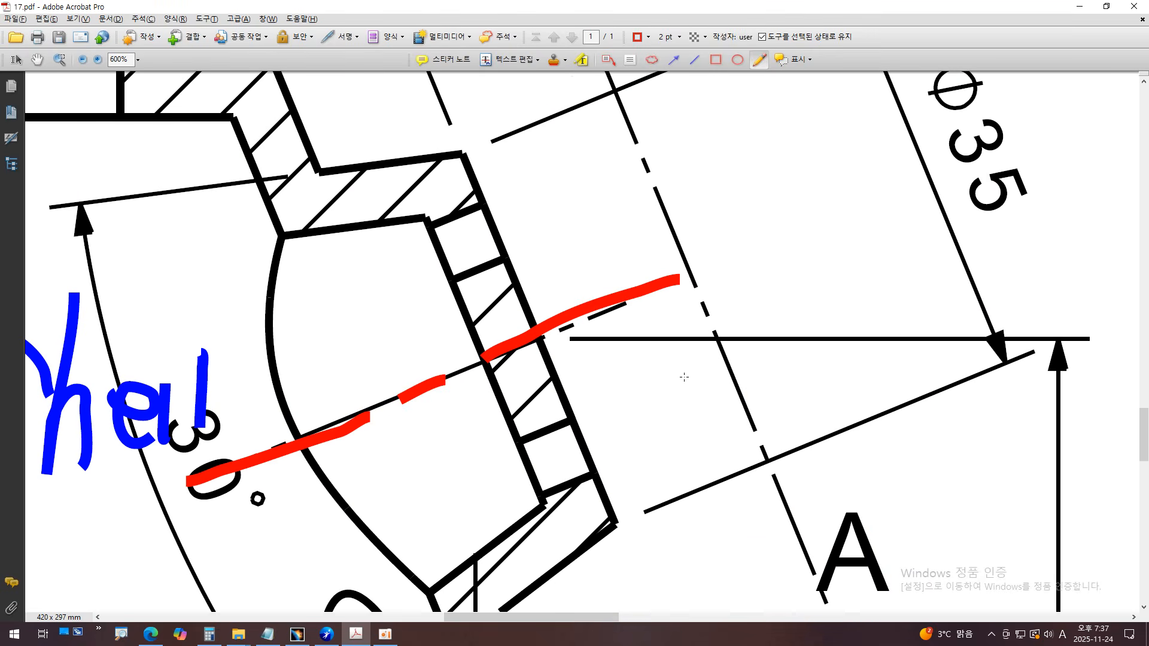
scroll(683, 377, "down", 2, "ctrl")
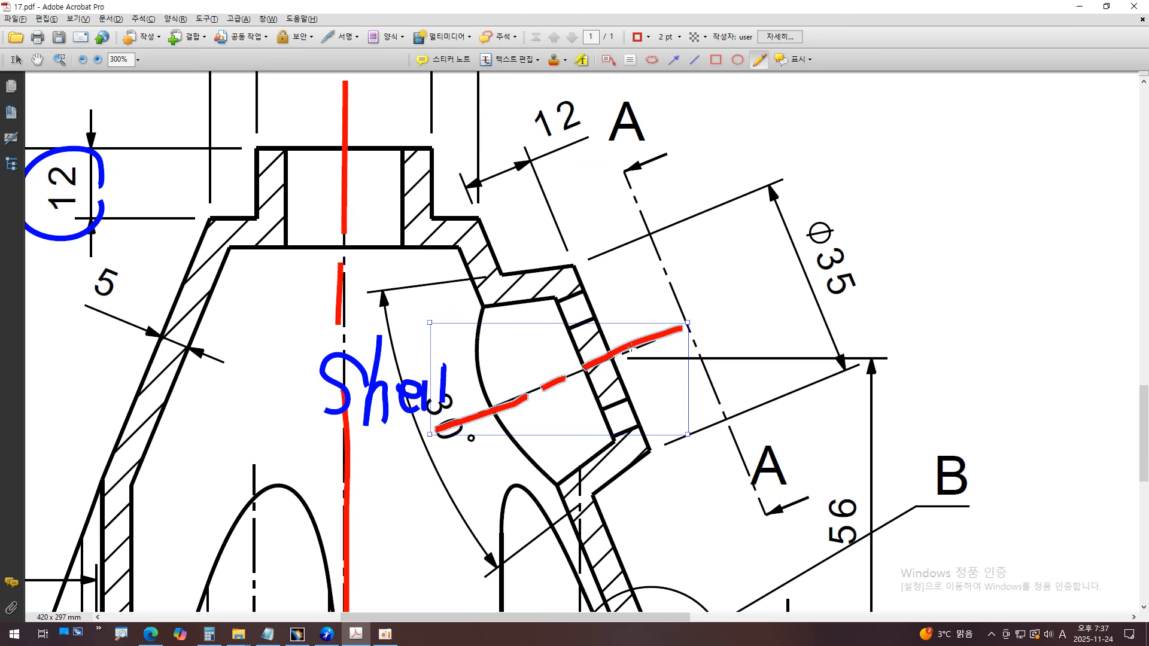
scroll(630, 348, "down", 2)
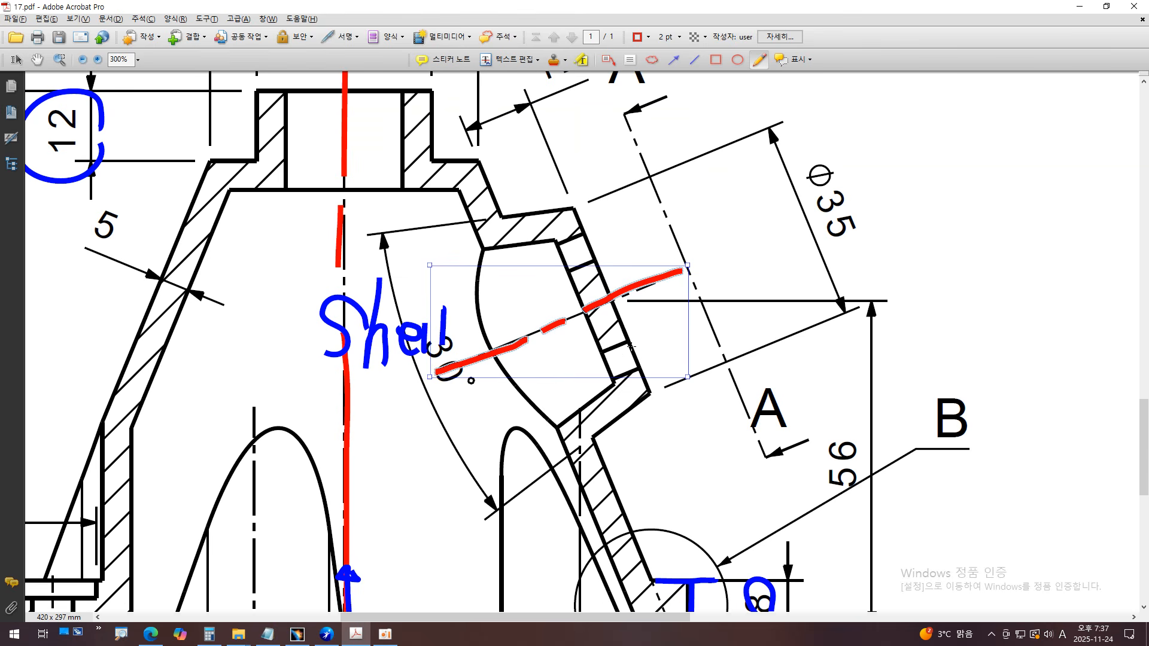
left_click_drag(472, 221, 607, 292)
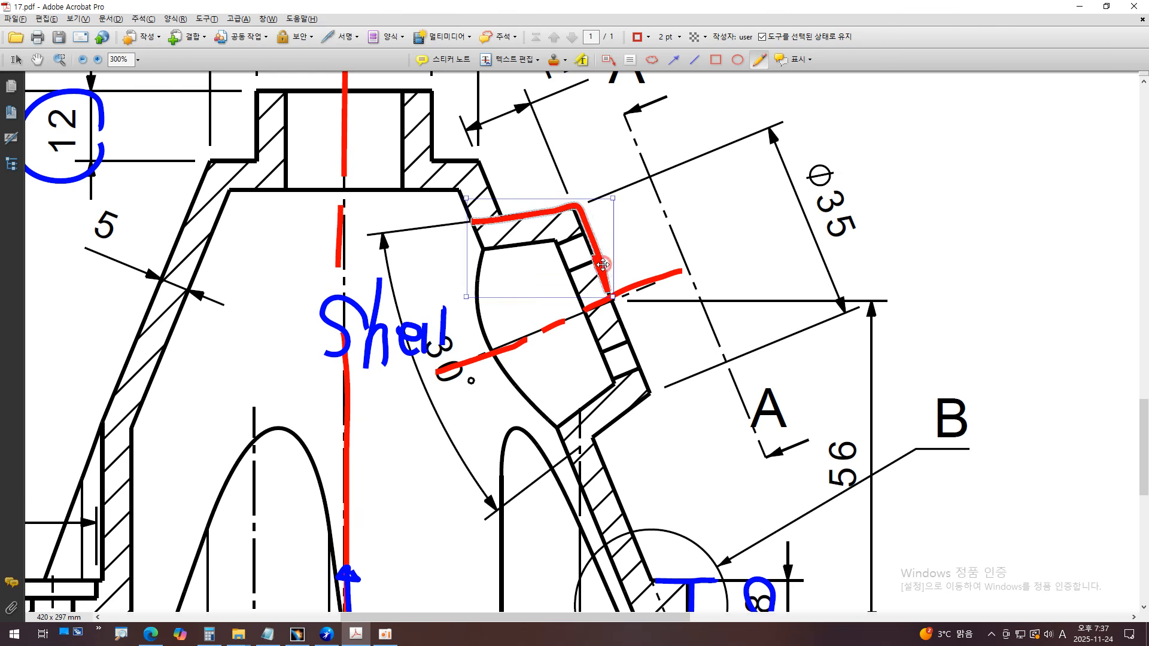
- Delete the red traces over the angled boss's outline and centreline, and circle the 56 dimension in red
key("Delete")
left_click(607, 290)
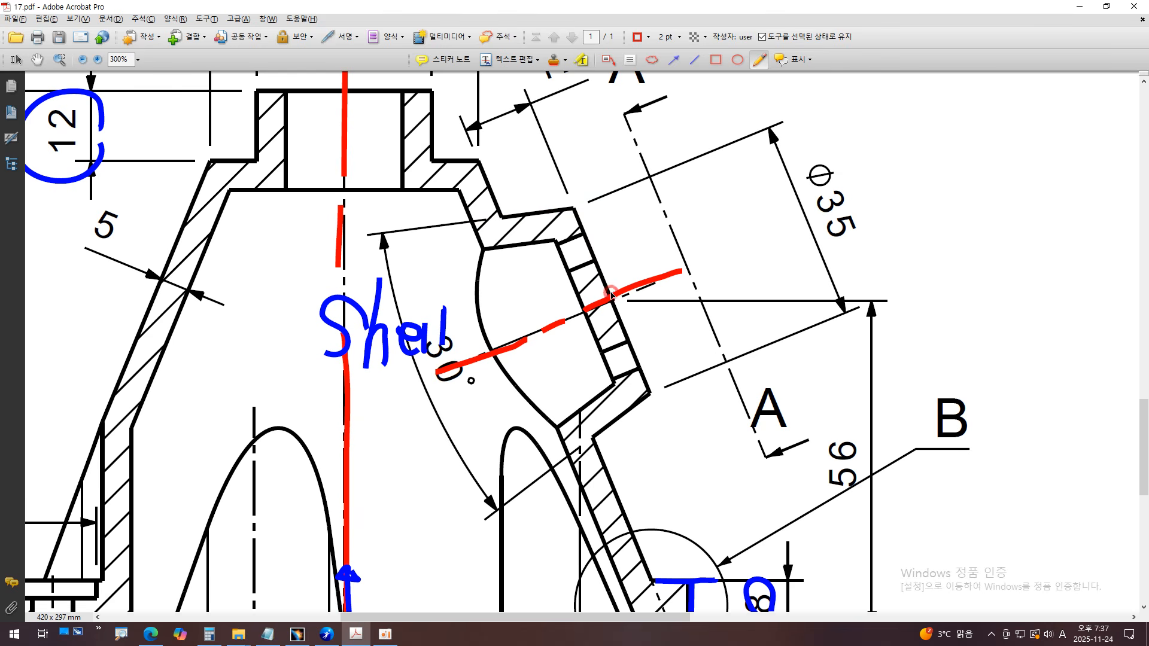
key("Delete")
scroll(658, 454, "down", 1)
mouse_move(869, 458)
left_mouse_down()
mouse_move(815, 434)
mouse_move(850, 396)
mouse_move(864, 446)
left_mouse_up()
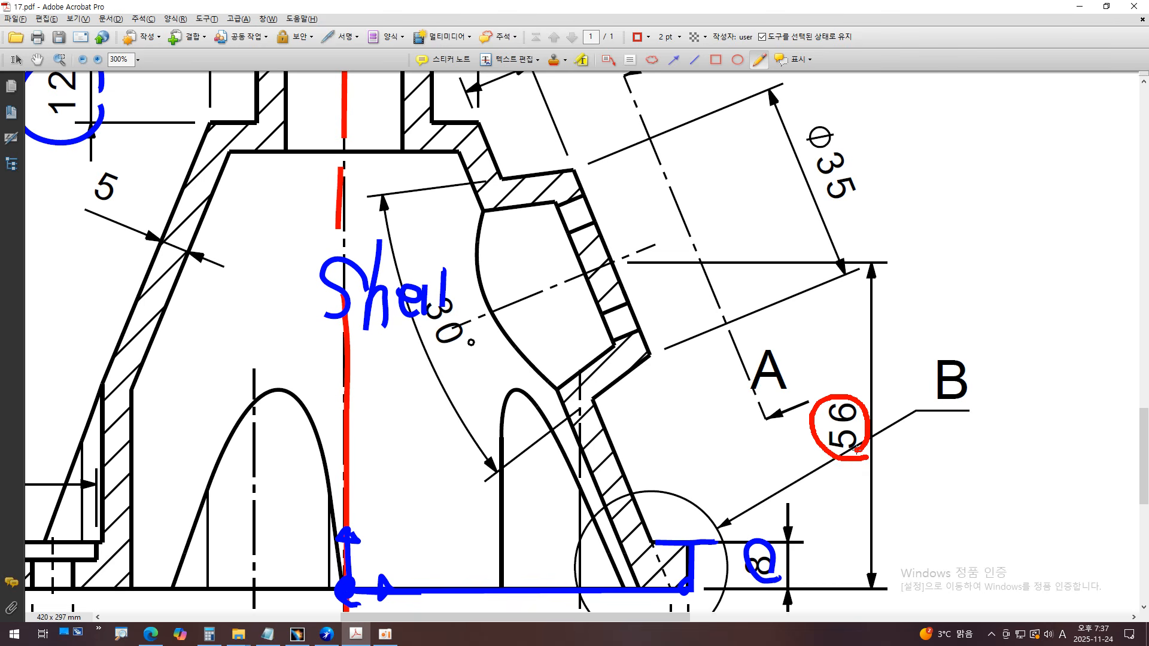
- Switch to CATIA V5 and constrain the slanted axis's outer endpoint to 56 mm above the base's bottom edge
key("alt+Tab")
left_click_drag(677, 220, 589, 244)
left_click(689, 265)
left_click(622, 94)
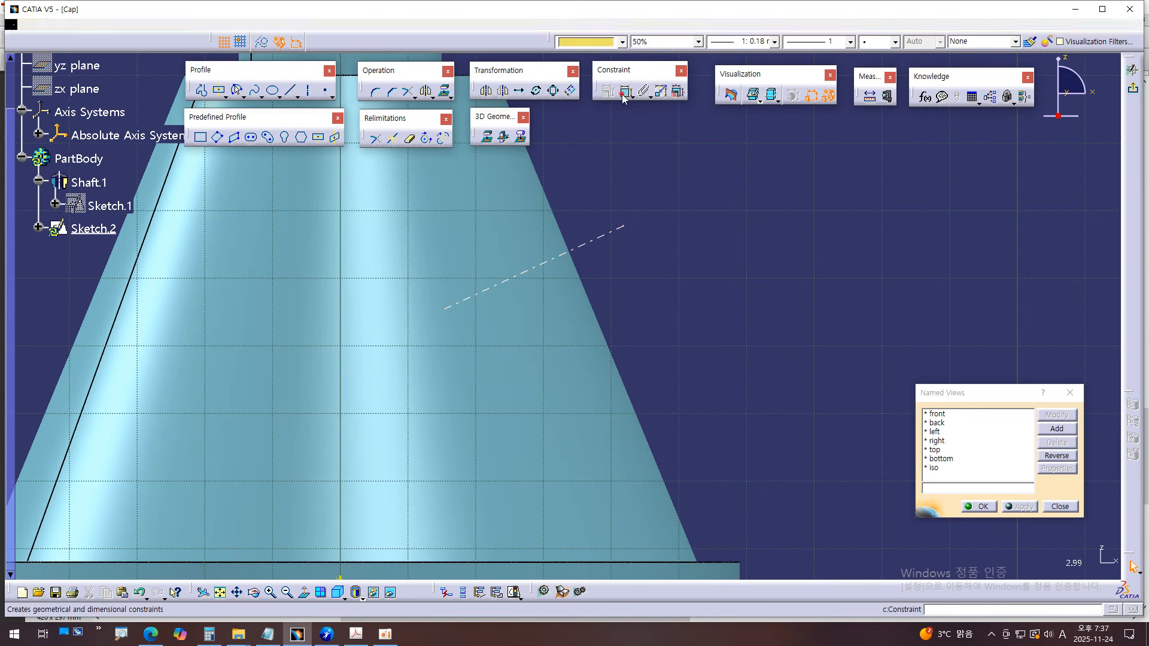
left_click(625, 227)
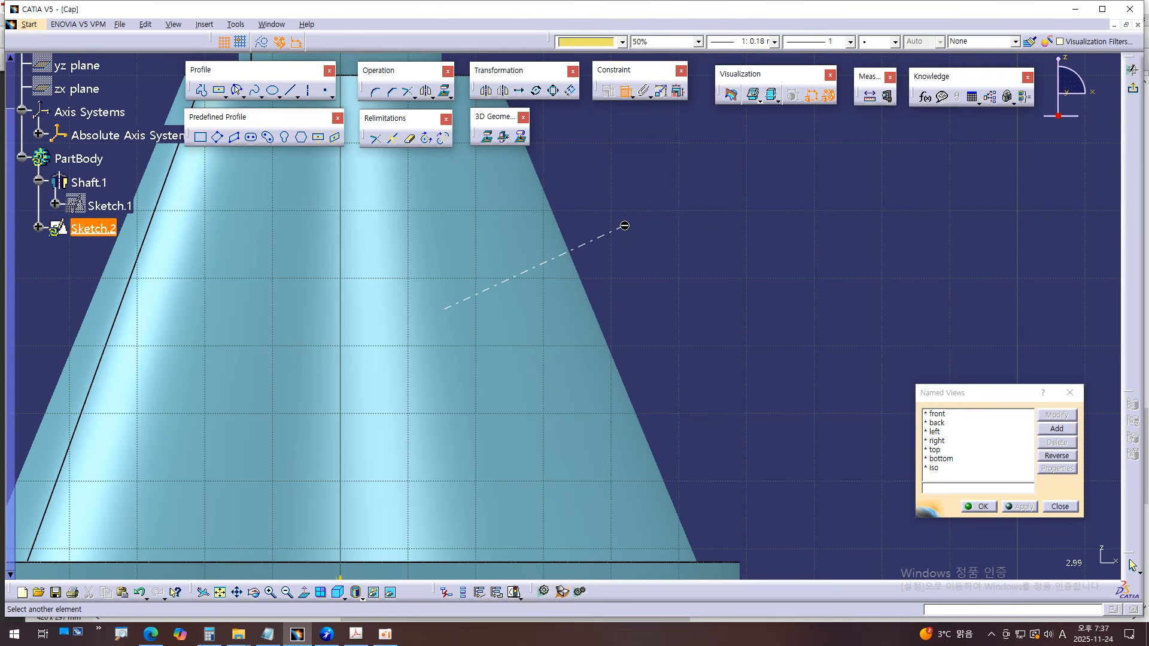
middle_click_drag(736, 293, 734, 366)
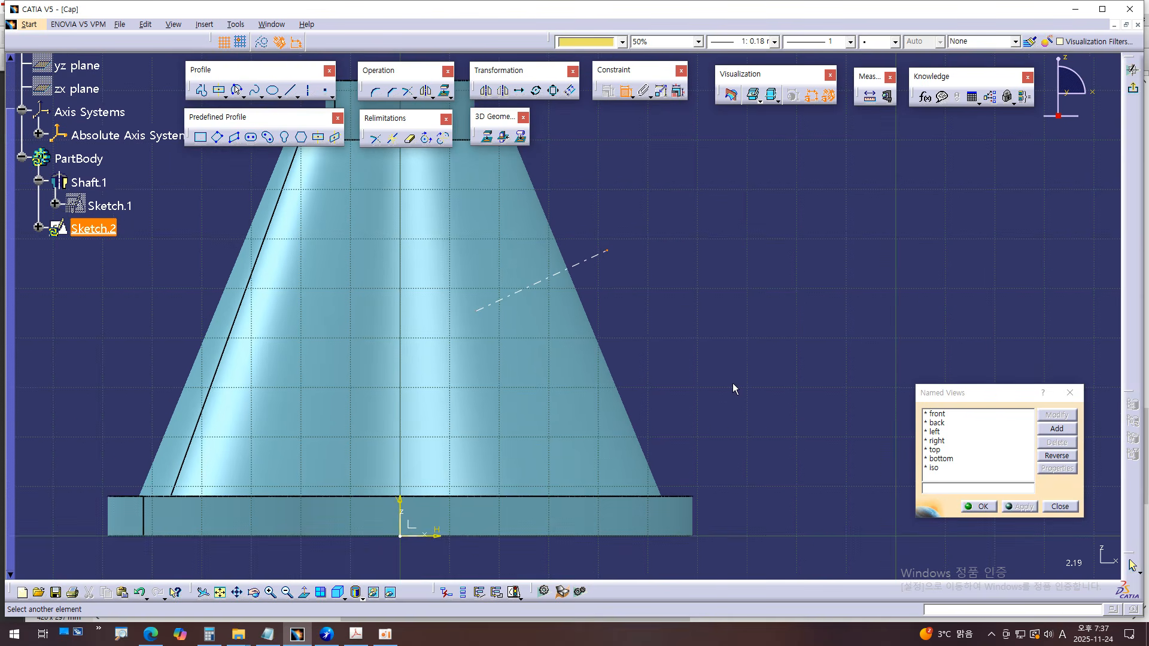
left_click(675, 541)
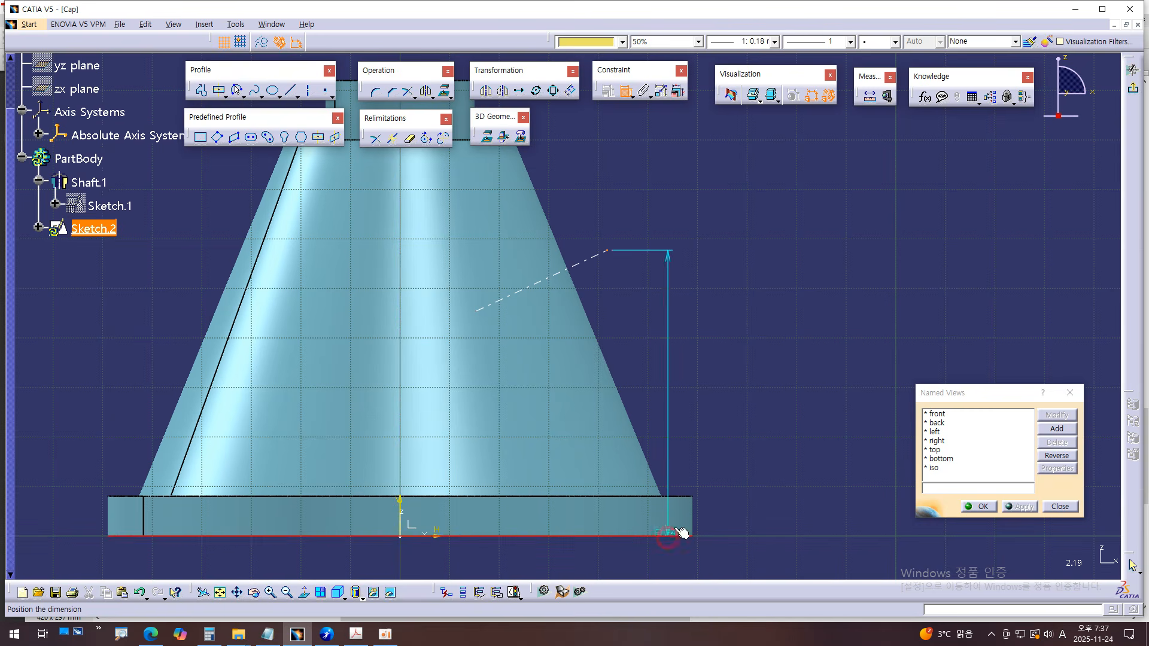
left_click(776, 389)
double_click(766, 386)
type("56")
key("Return")
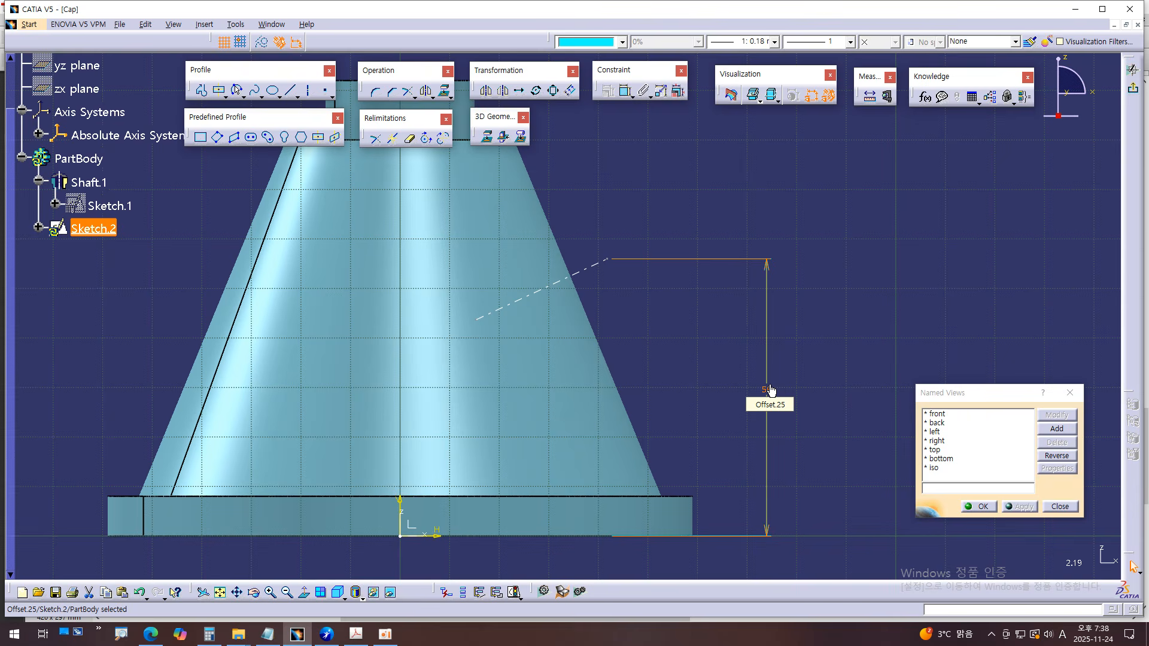
left_click(705, 374)
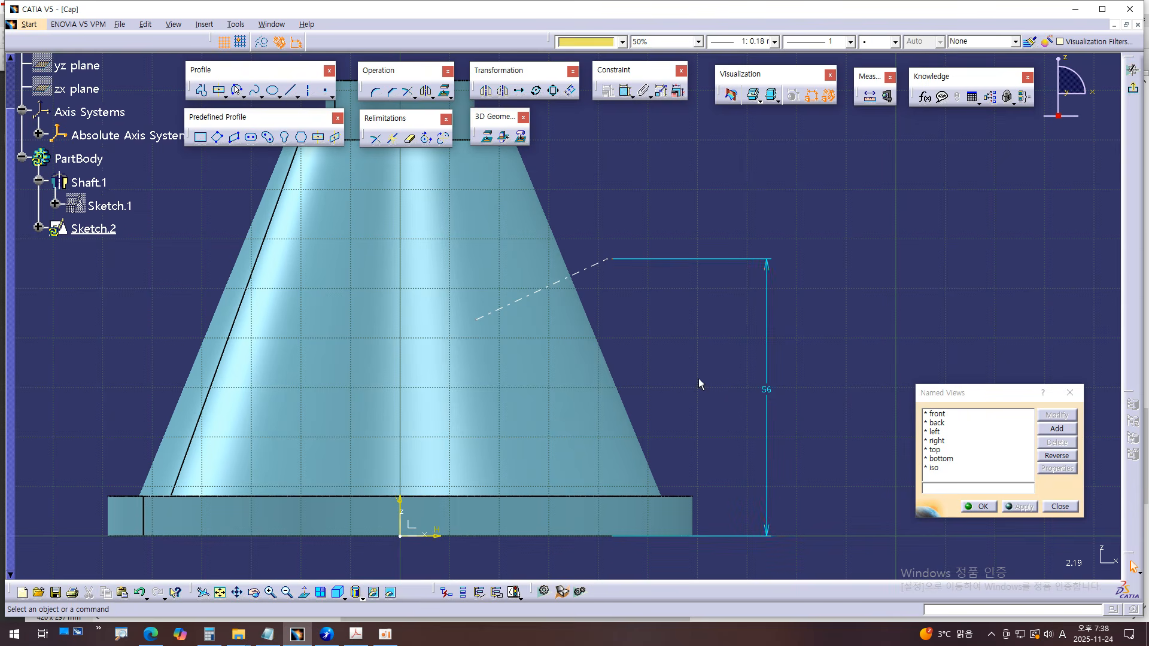
- Switch to the PDF drawing, trace the boss's end face and centreline in red with a right-angle mark, and return to CATIA V5
key("alt+Tab")
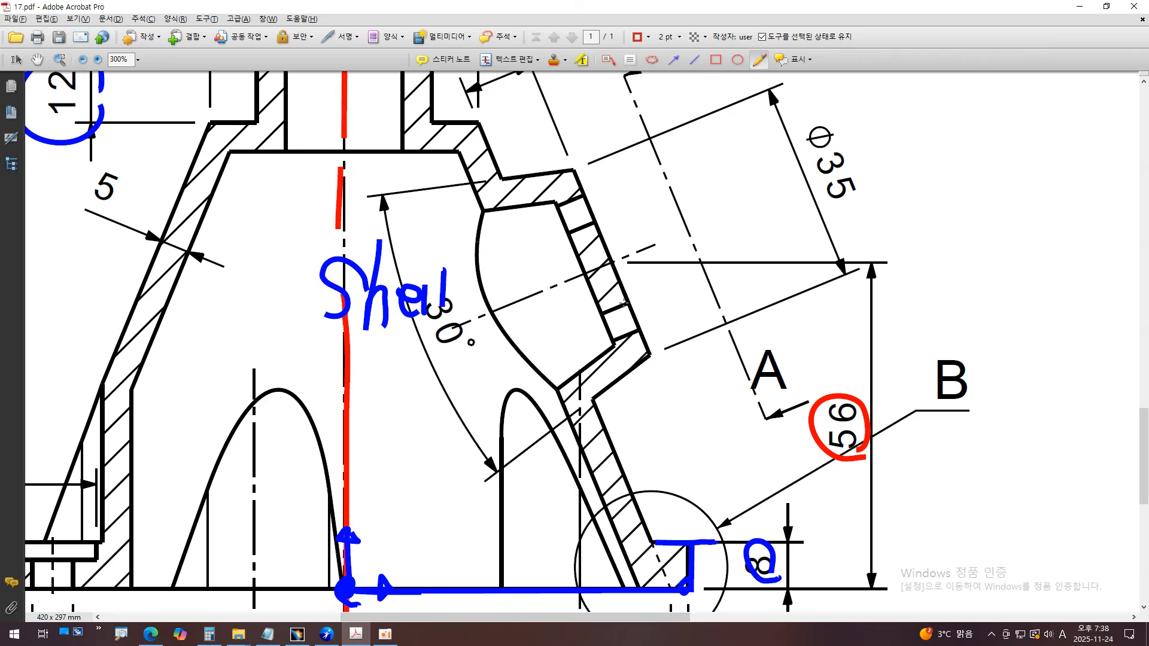
scroll(592, 171, "up", 1, "ctrl")
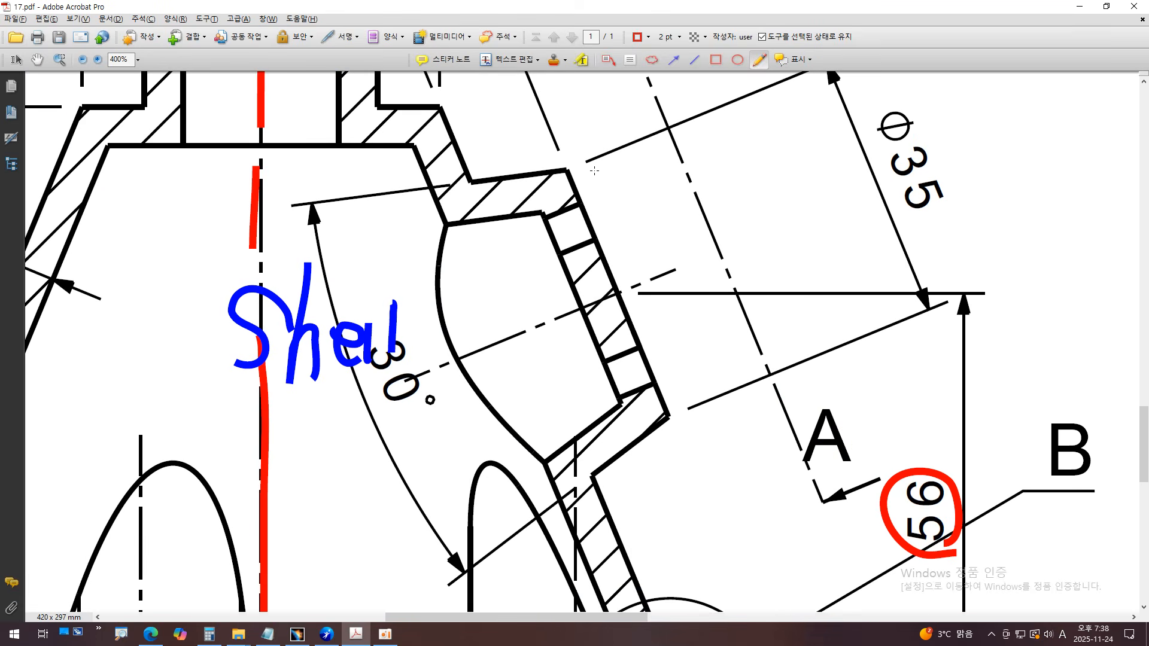
left_click_drag(563, 168, 672, 409)
left_click_drag(664, 274, 522, 328)
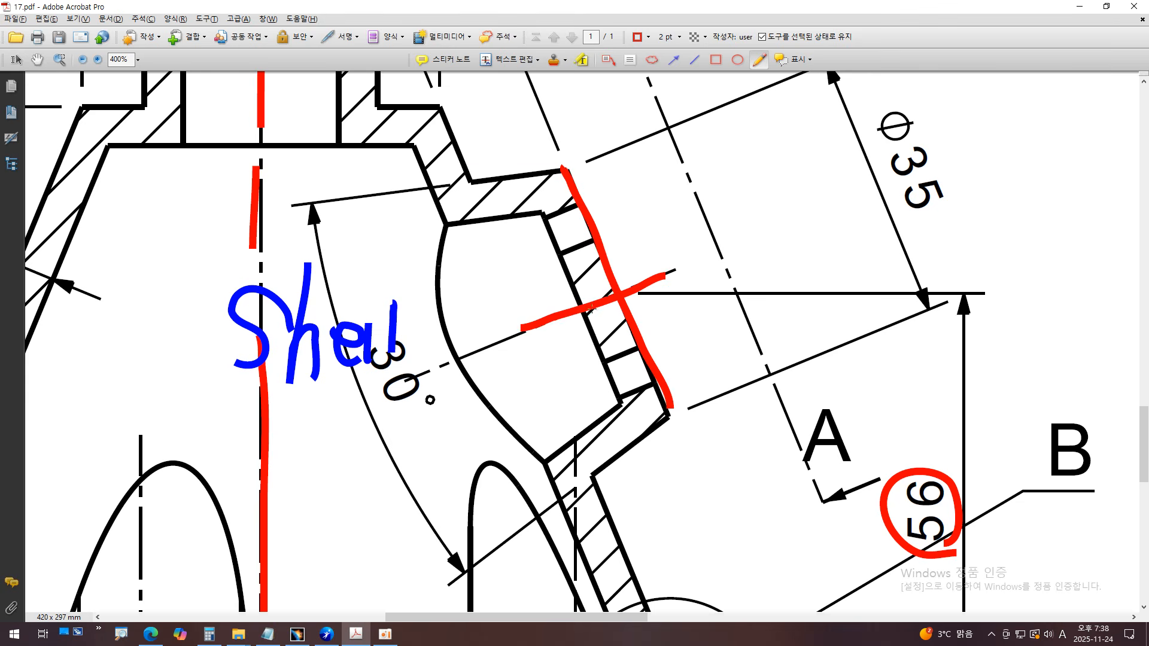
mouse_move(609, 277)
left_mouse_down()
mouse_move(625, 264)
mouse_move(633, 288)
left_mouse_up()
key("alt+Tab")
- Show Shaft.1's Sketch.1 to compare its slanted line with the new axis, and hide the sketch again
middle_click_drag(714, 313, 729, 386)
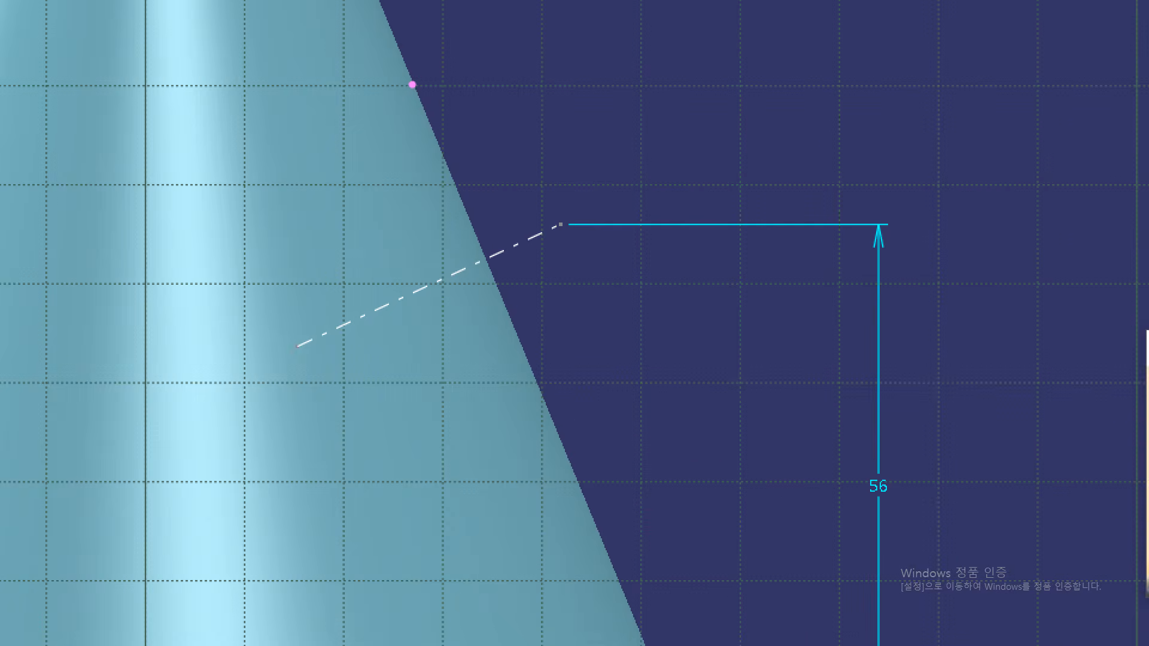
left_click_drag(424, 91, 417, 93)
left_click_drag(403, 44, 483, 260)
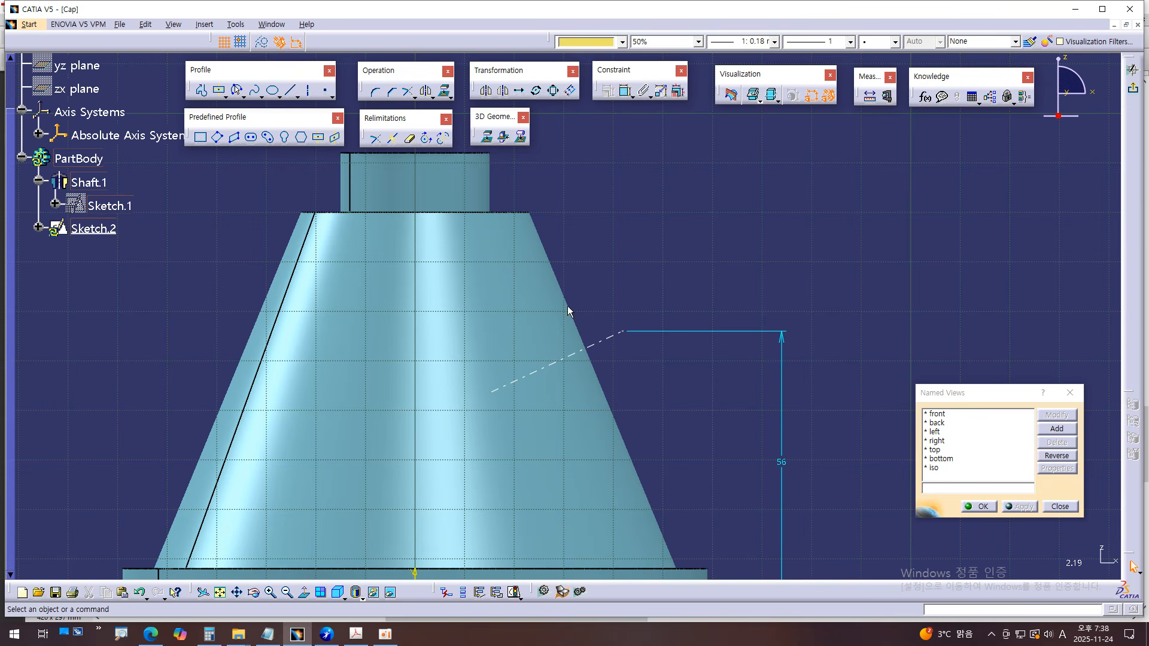
left_click(564, 303)
left_click(645, 286)
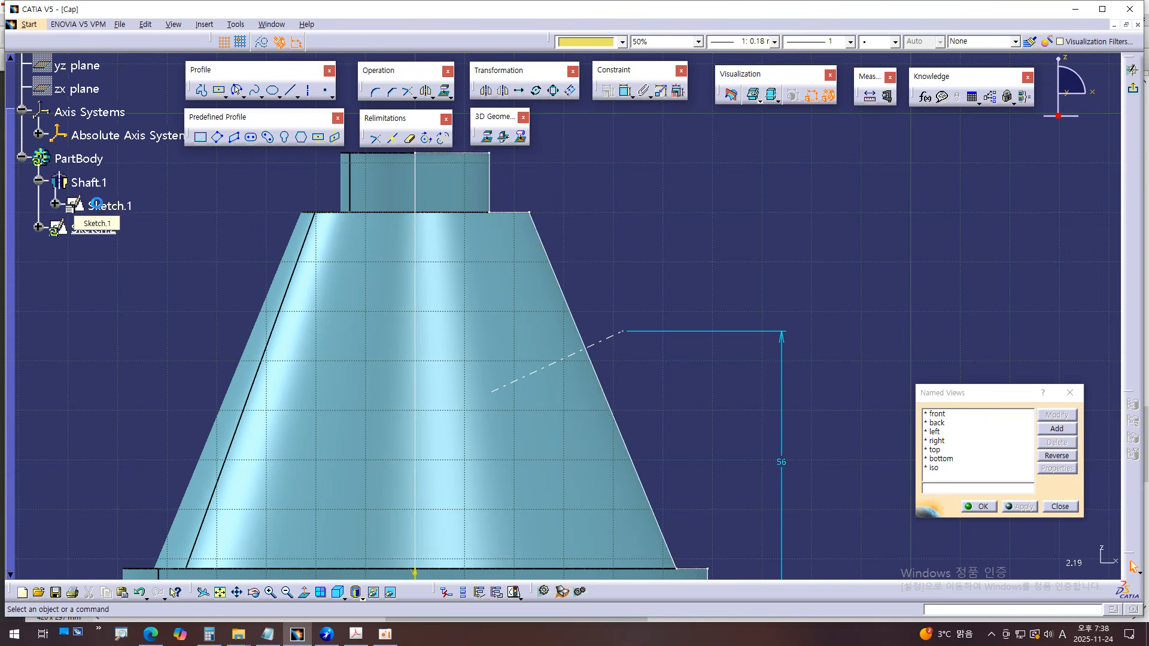
middle_click_drag(543, 274, 755, 244)
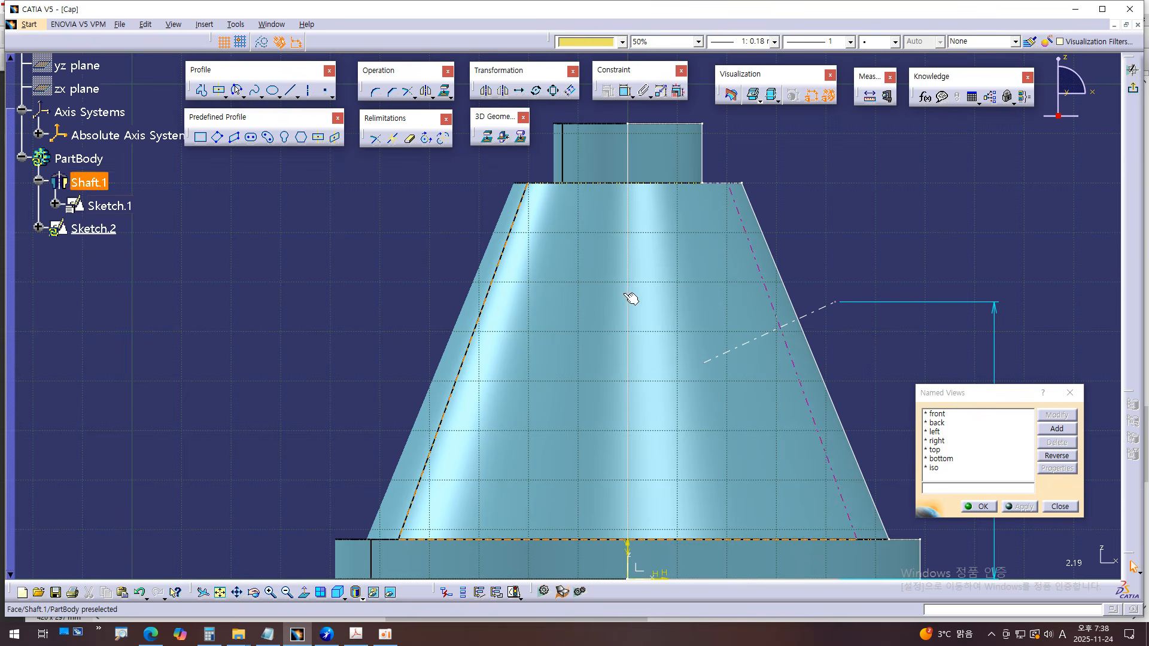
middle_click_drag(842, 200, 672, 224)
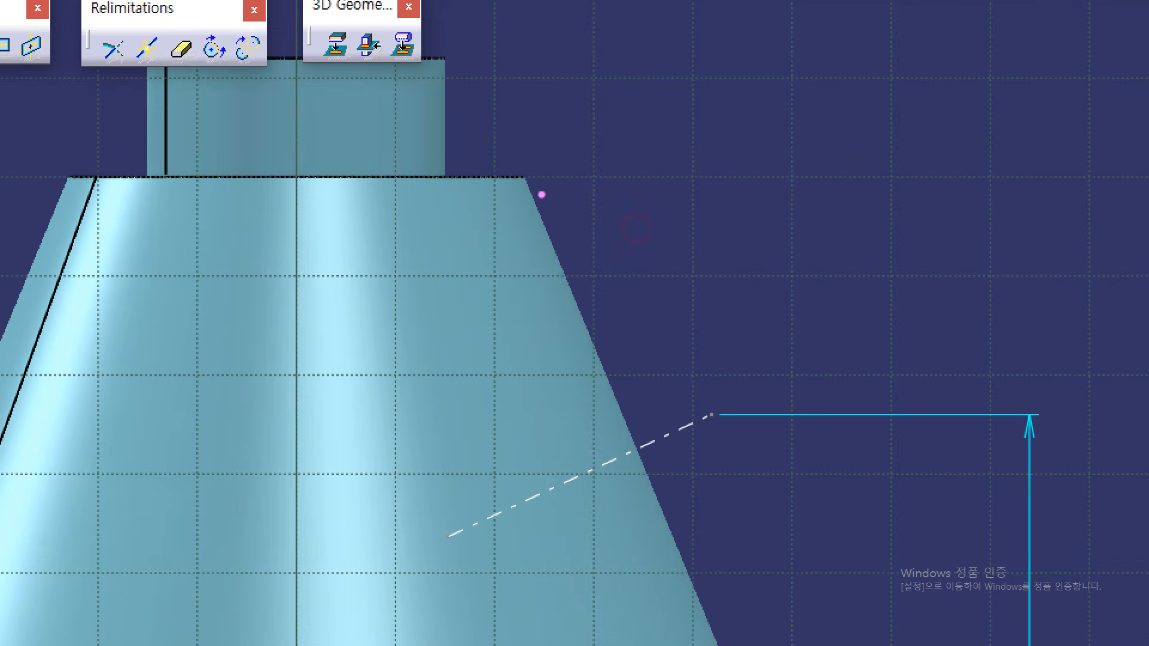
left_click_drag(527, 183, 596, 358)
left_click_drag(523, 177, 612, 389)
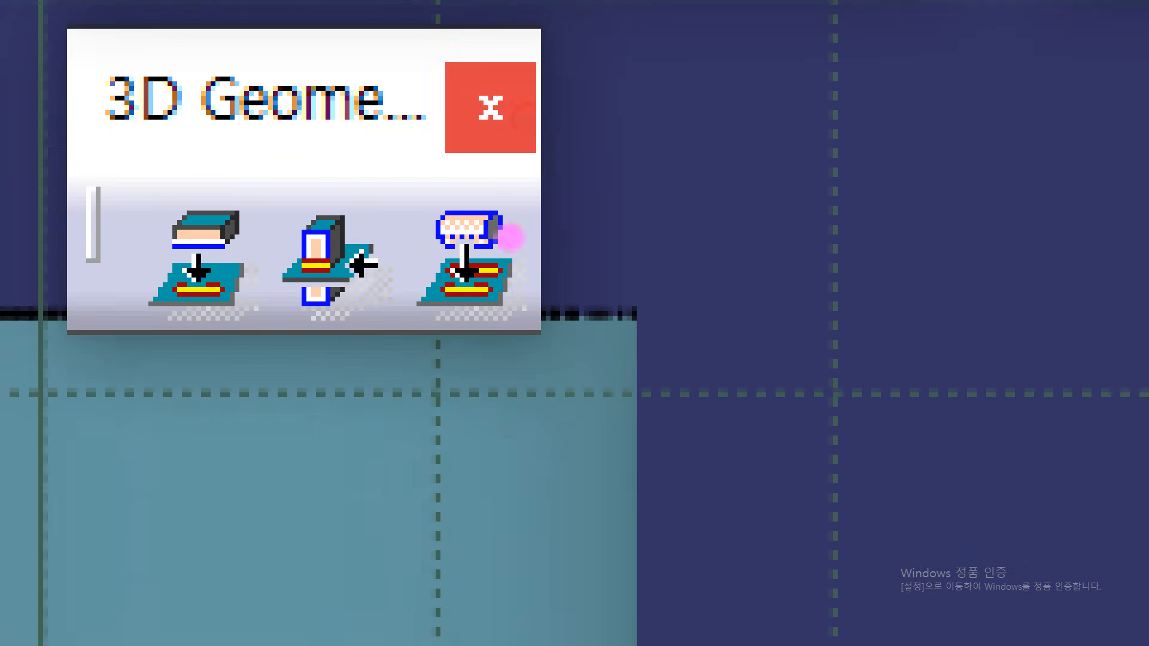
mouse_move(509, 237)
left_mouse_down()
mouse_move(419, 353)
mouse_move(472, 183)
mouse_move(501, 229)
left_mouse_up()
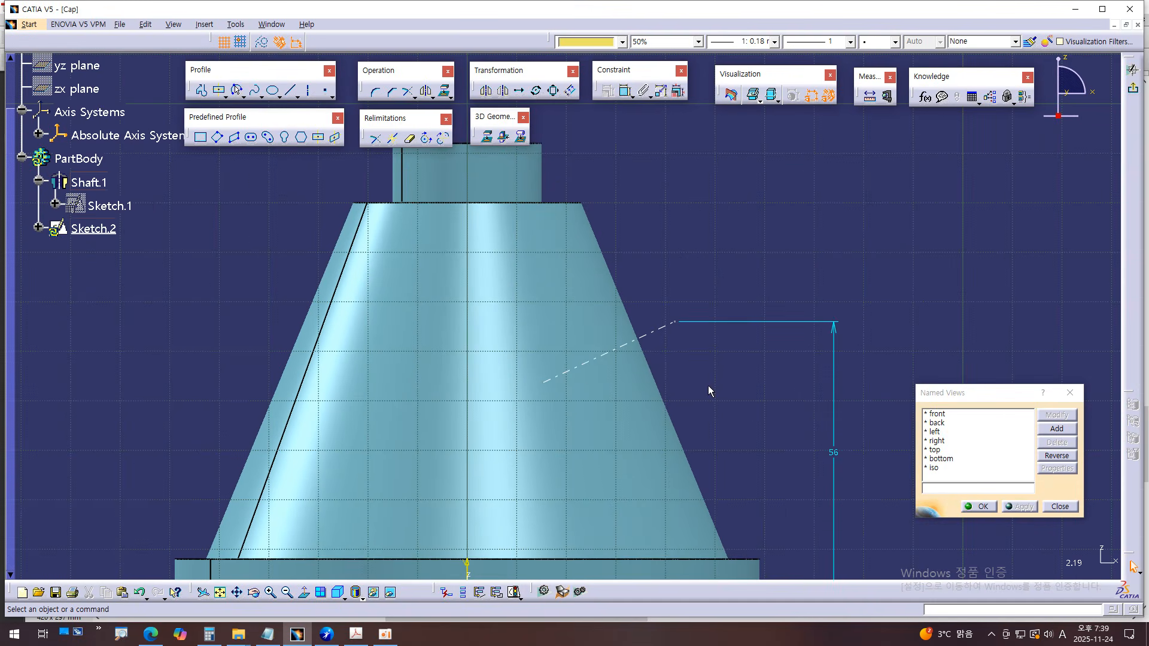
- Show Shaft.1's Sketch.1 and select its slanted cone line where the new axis crosses it
middle_click_drag(709, 386, 693, 360)
left_click(121, 207)
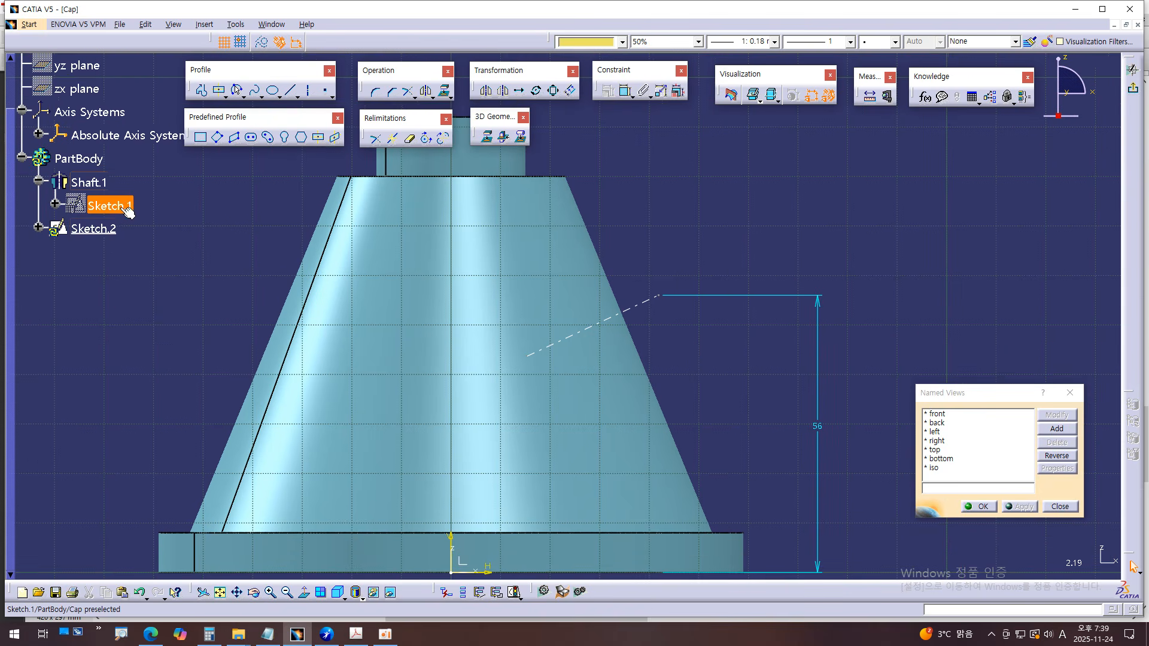
left_click(277, 278)
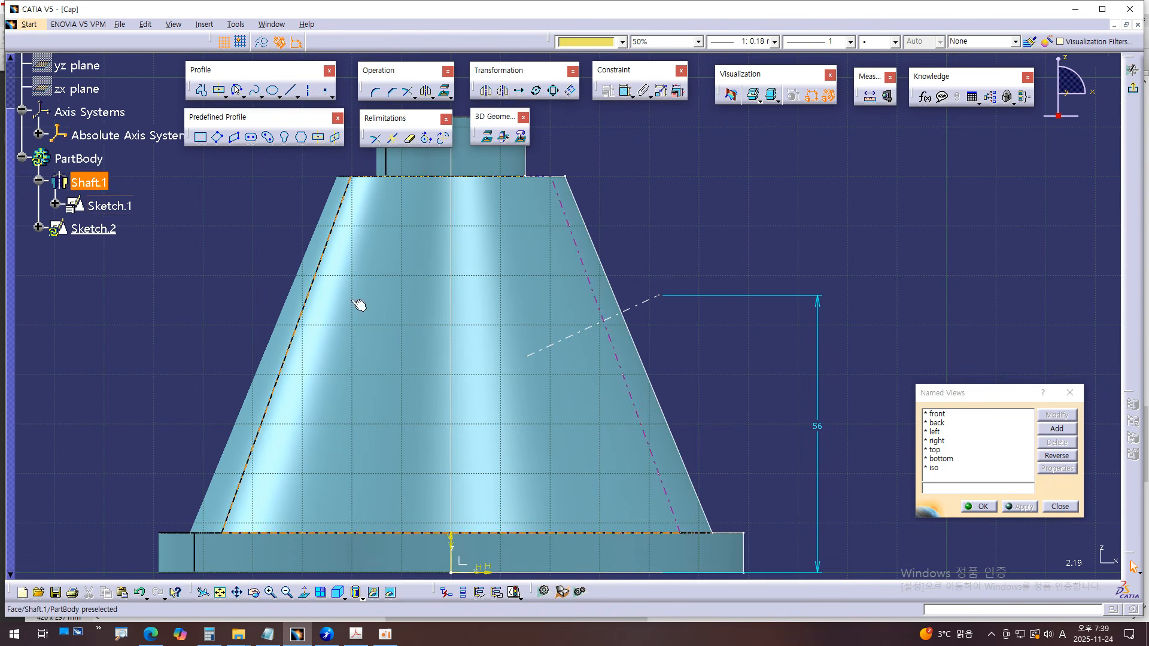
mouse_move(720, 398)
middle_mouse_down()
mouse_move(686, 353)
mouse_move(729, 368)
mouse_move(706, 372)
middle_mouse_up()
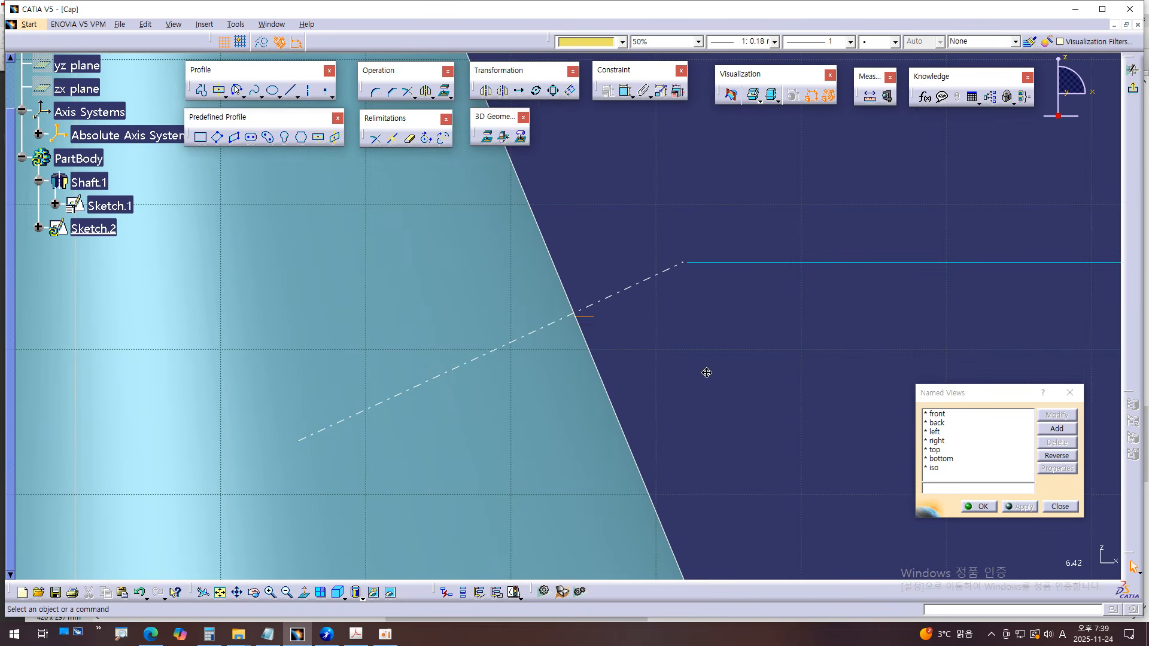
left_click(555, 260)
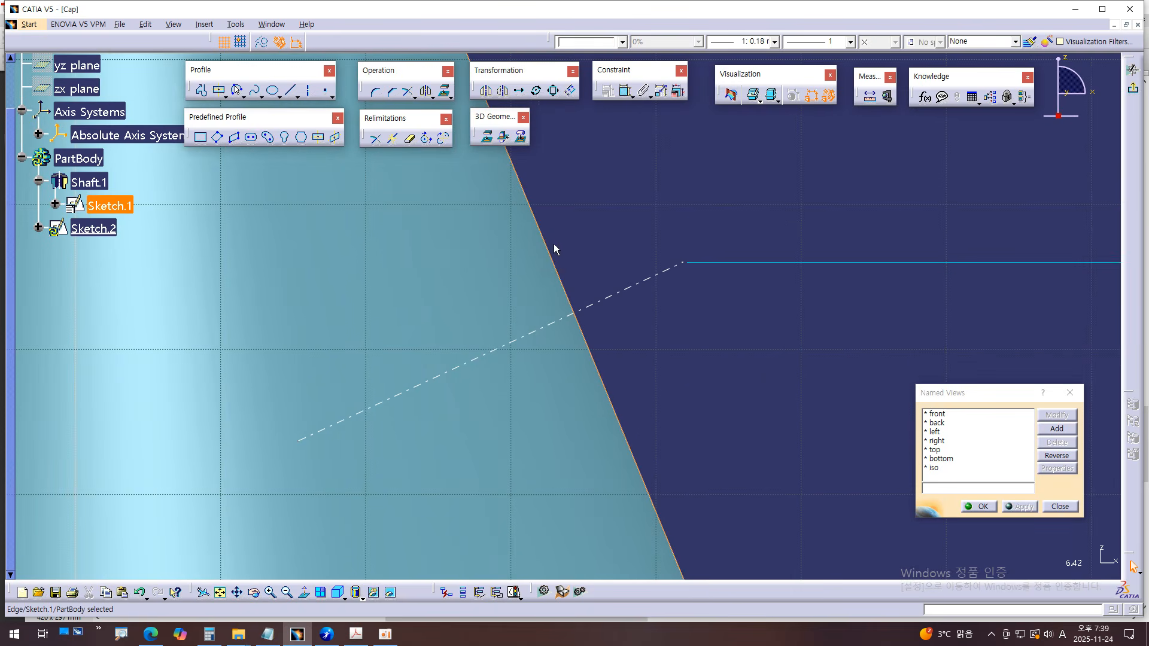
- Constrain the dash-dot axis line perpendicular to the cone's slanted outer edge
left_click(613, 295, "ctrl")
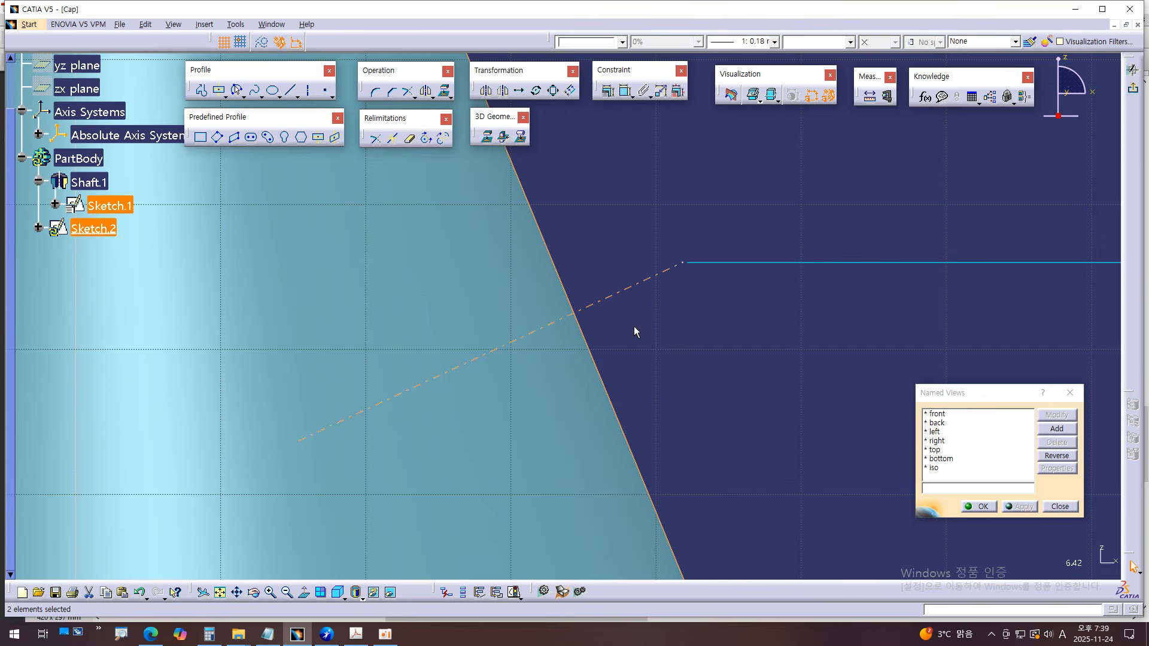
left_click(607, 91)
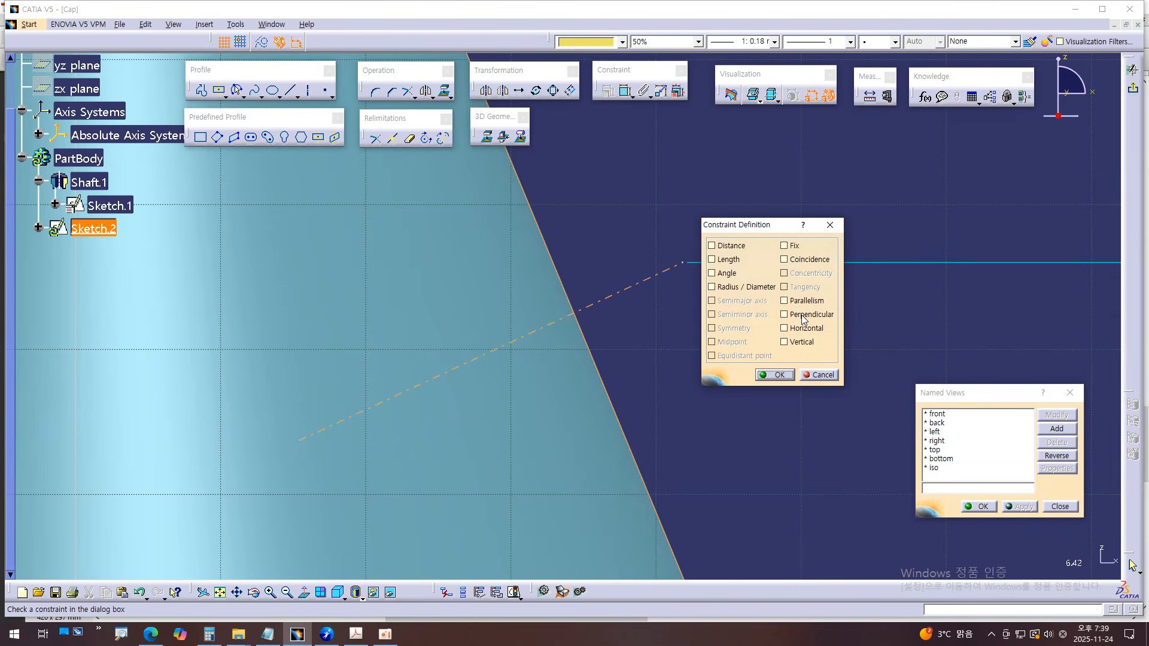
left_click(803, 317)
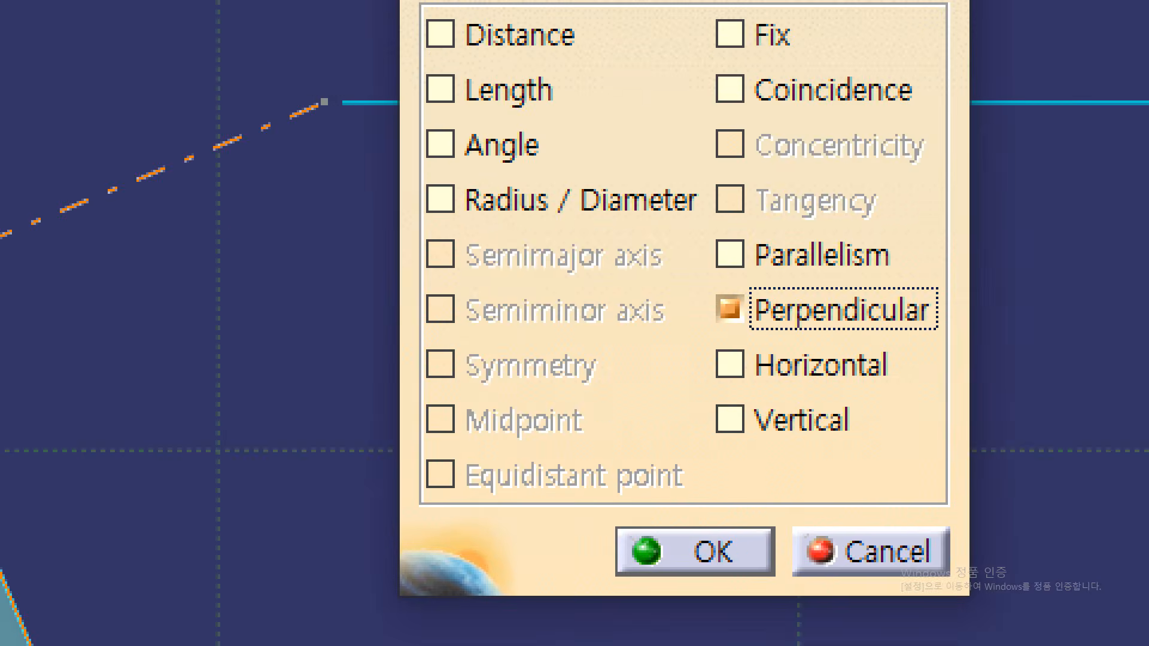
mouse_move(695, 340)
left_mouse_down()
mouse_move(922, 362)
mouse_move(954, 352)
left_mouse_up()
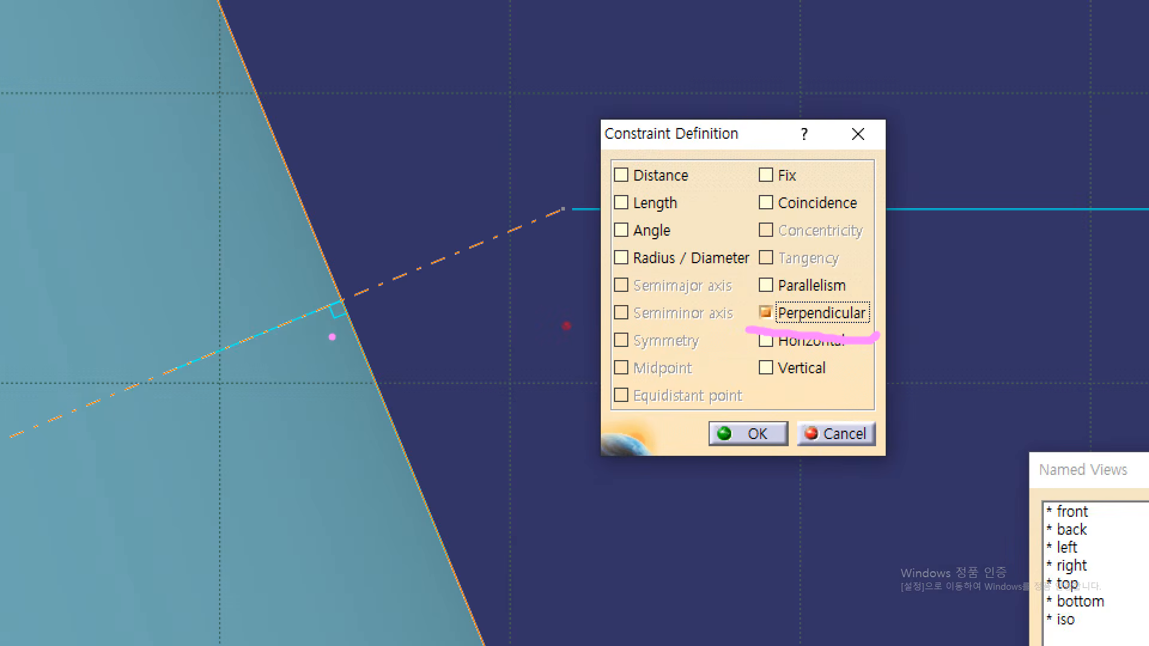
mouse_move(332, 337)
left_mouse_down()
mouse_move(319, 283)
mouse_move(361, 305)
mouse_move(355, 331)
left_mouse_up()
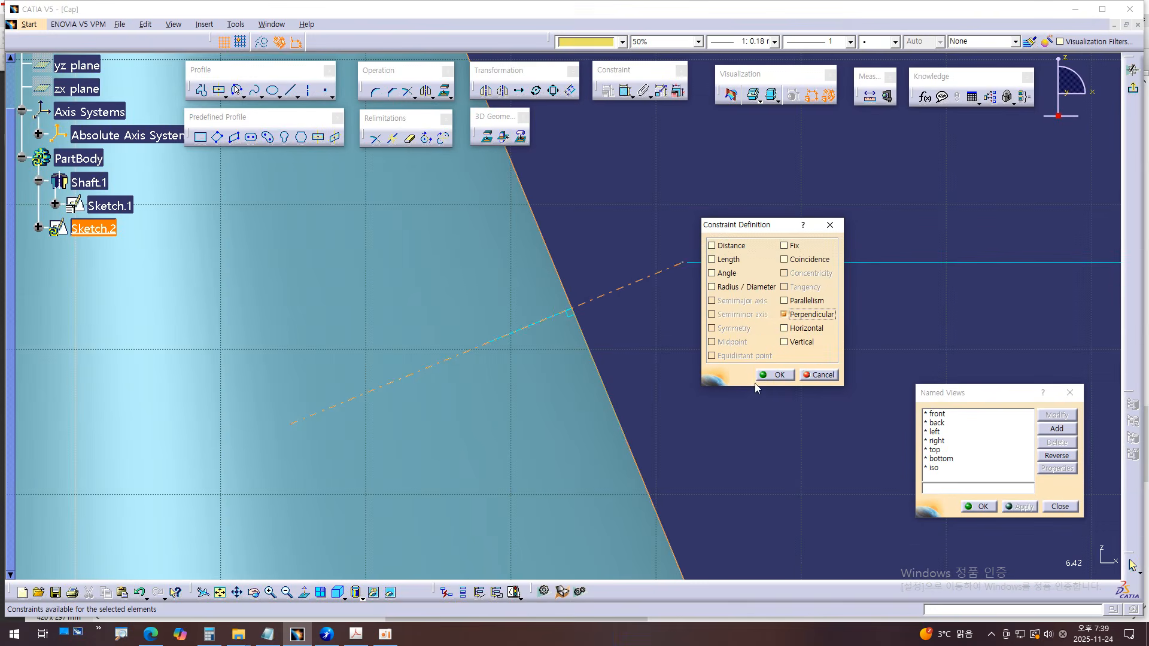
left_click(764, 375)
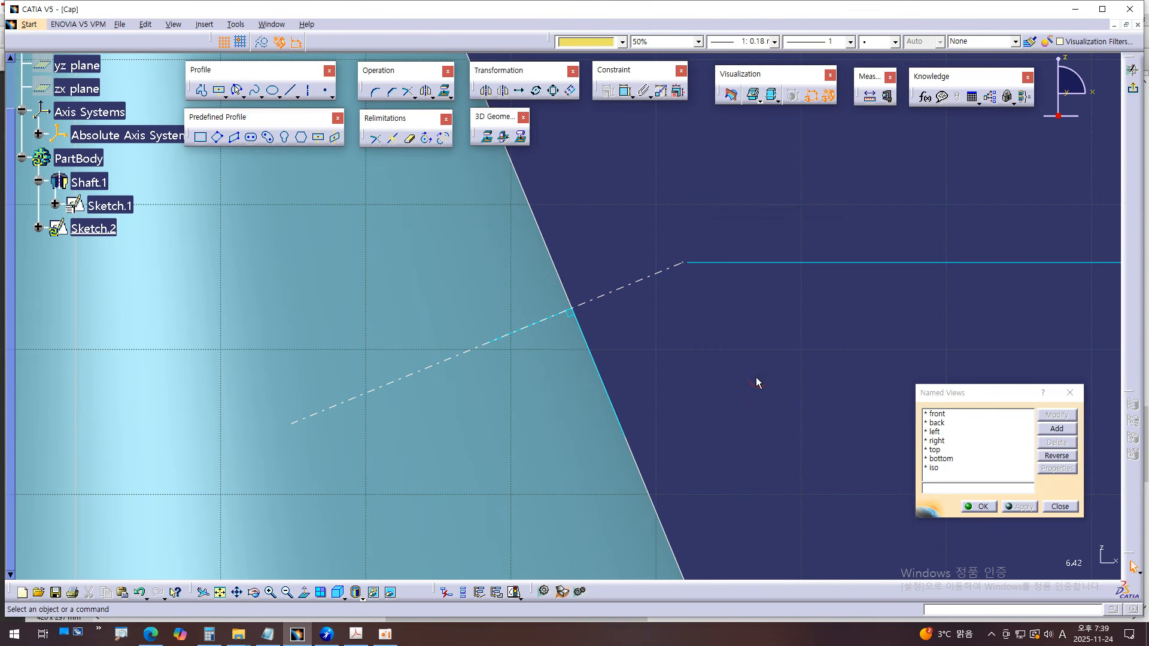
left_click(635, 281)
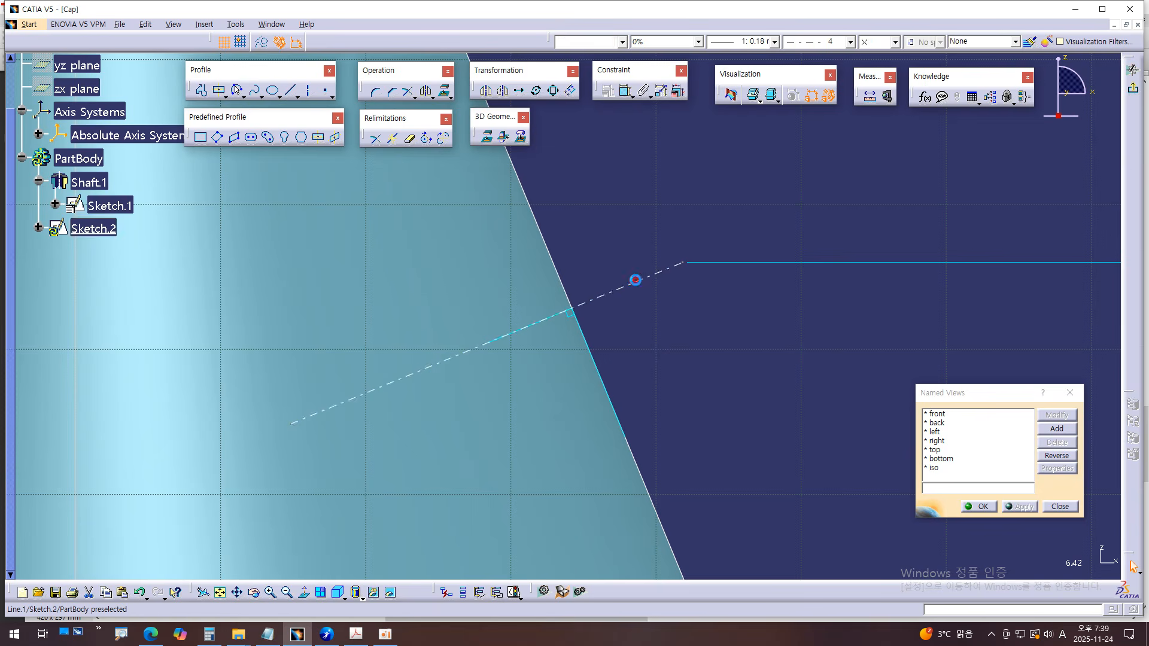
left_click(673, 307)
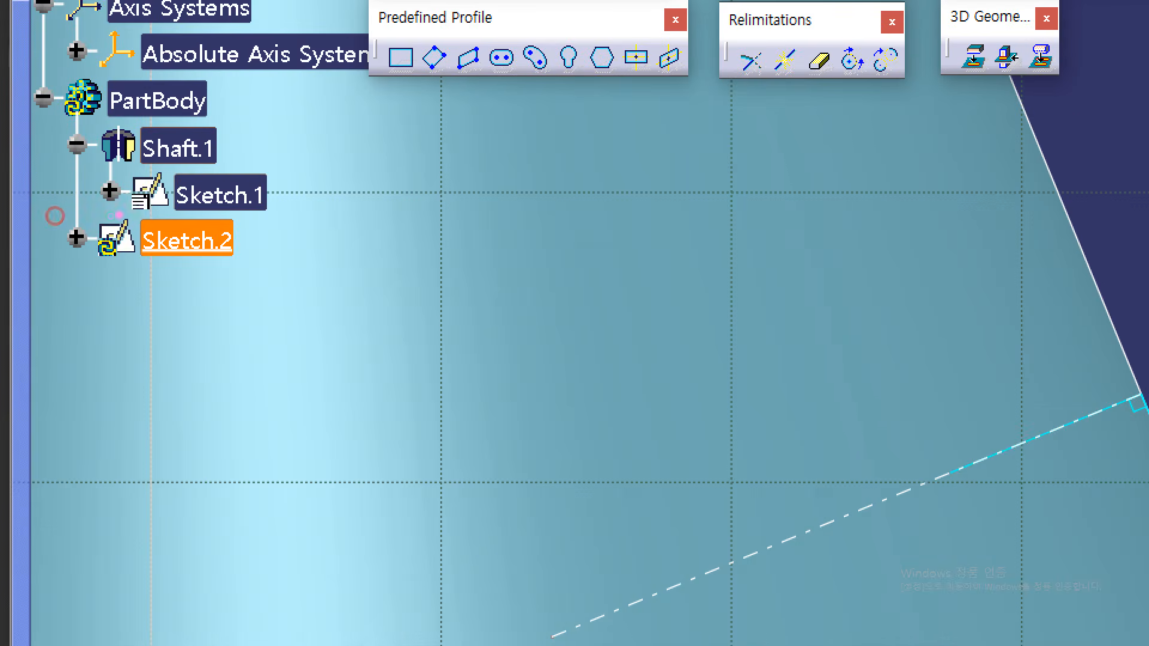
mouse_move(123, 207)
left_mouse_down("shift")
mouse_move(264, 206)
mouse_move(135, 186)
mouse_move(146, 198)
mouse_move(207, 203)
left_mouse_up("shift")
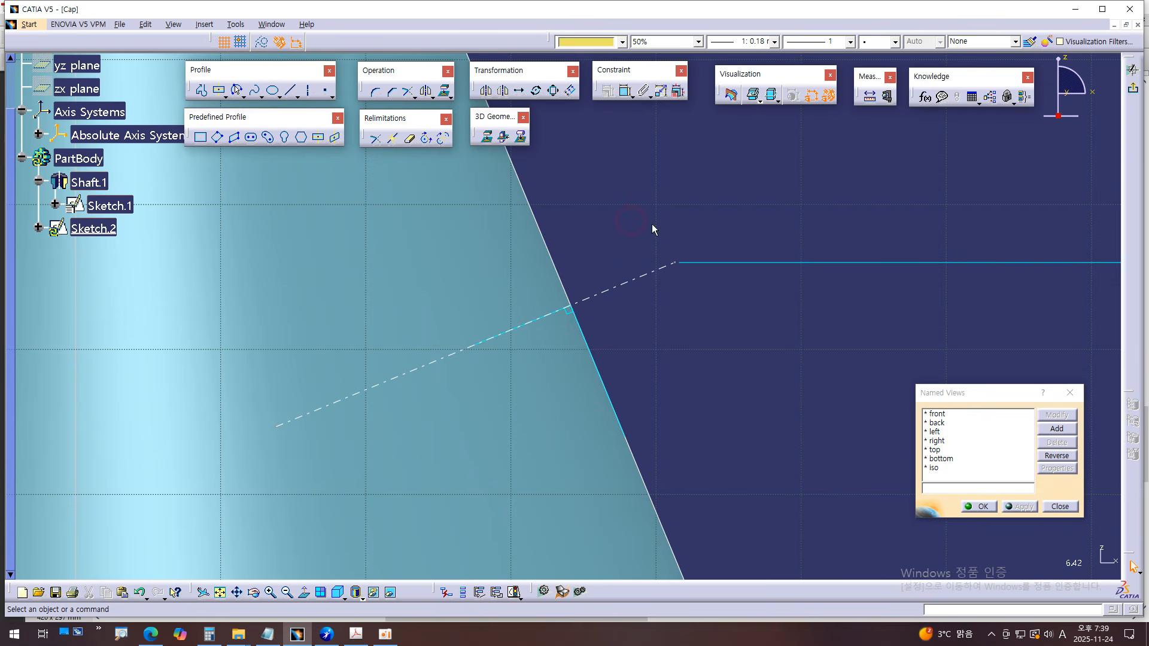
left_click(381, 636)
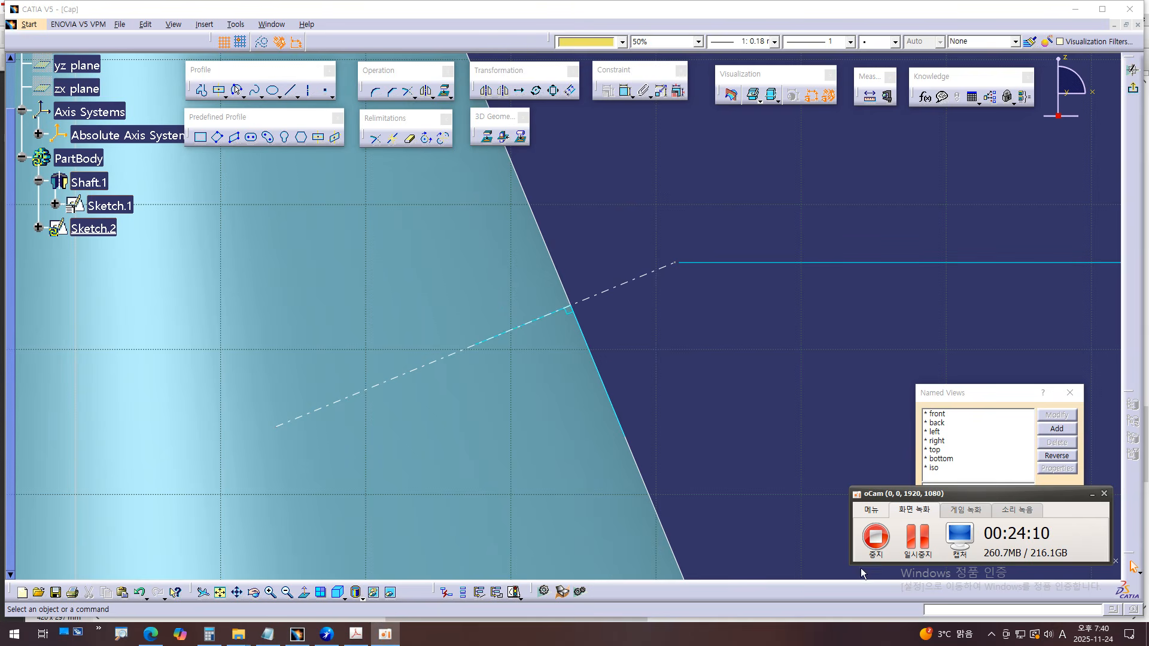
left_click(688, 325)
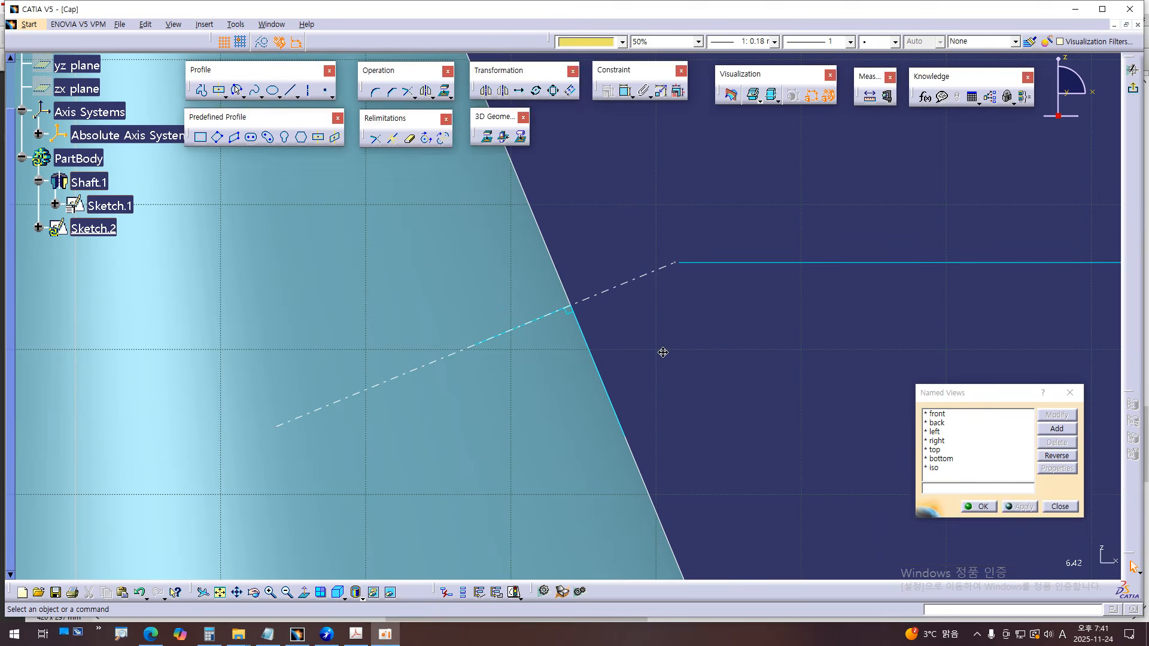
- Constrain the axis line's outer endpoint coincident with the cone's slanted outer edge
middle_click_drag(675, 289, 662, 306)
left_click(664, 280)
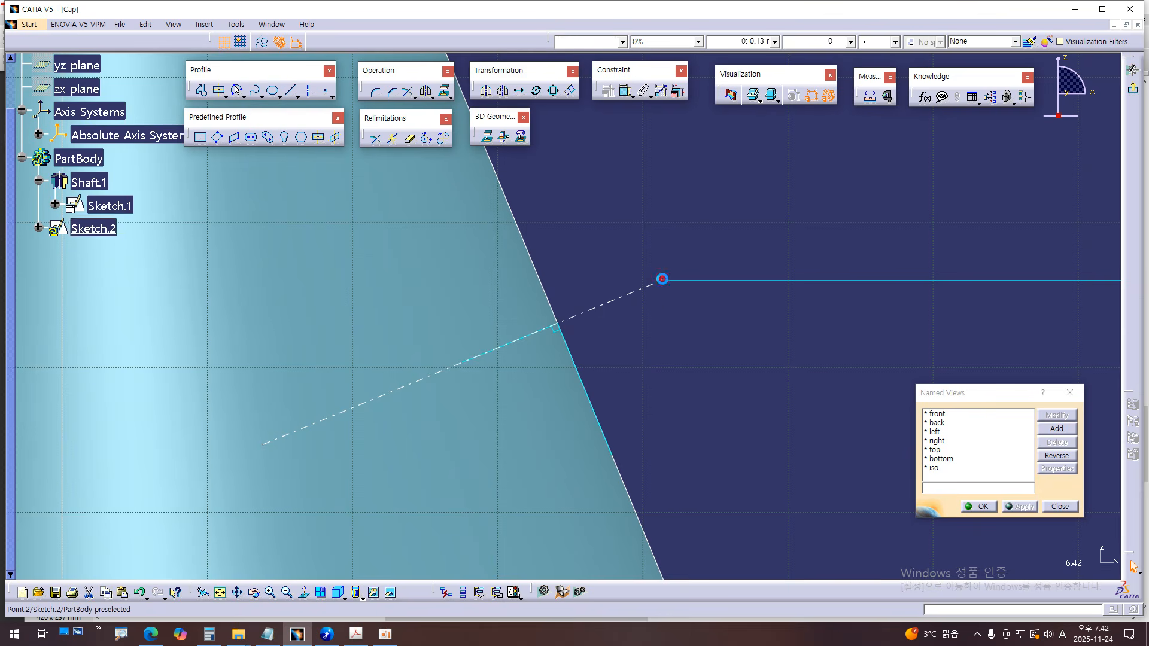
left_click(666, 281)
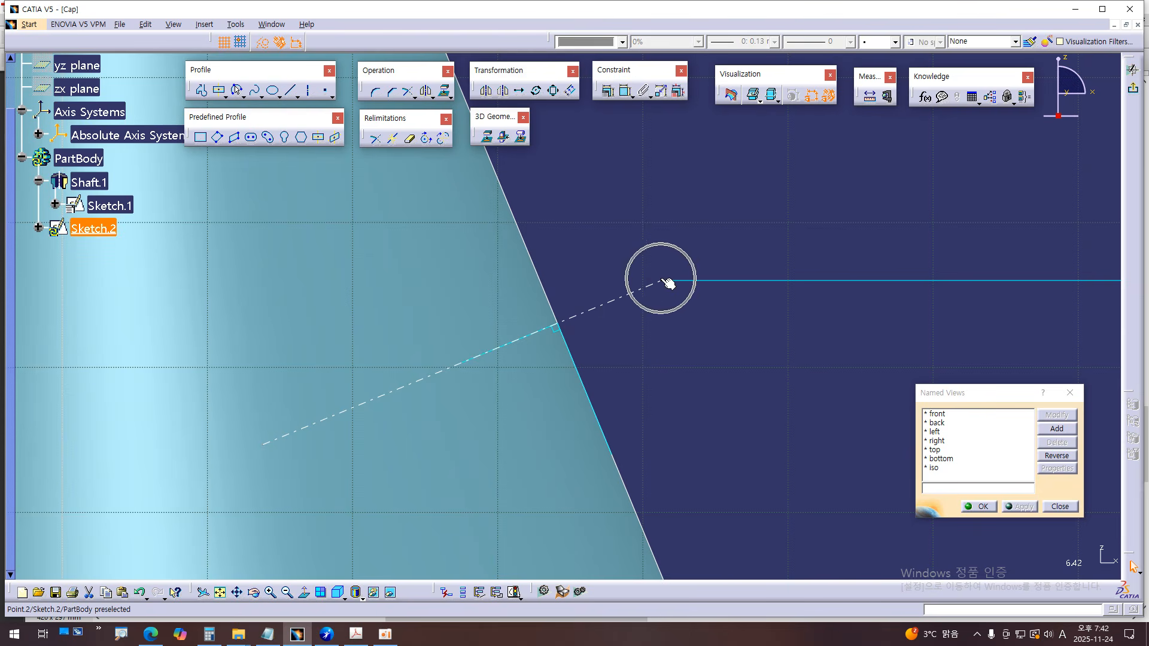
left_click(544, 283)
left_click(546, 284, "ctrl")
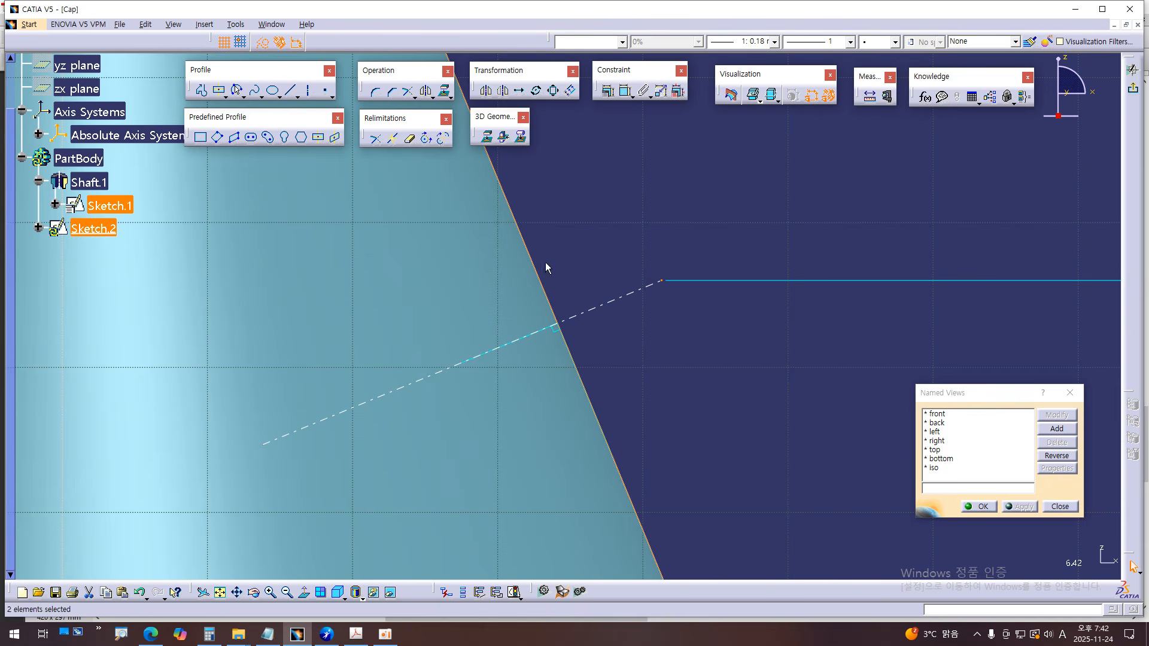
left_click(608, 91)
left_click(807, 260)
left_click(774, 375)
mouse_move(715, 397)
middle_mouse_down()
mouse_move(726, 436)
mouse_move(700, 384)
mouse_move(692, 393)
mouse_move(711, 413)
middle_mouse_up()
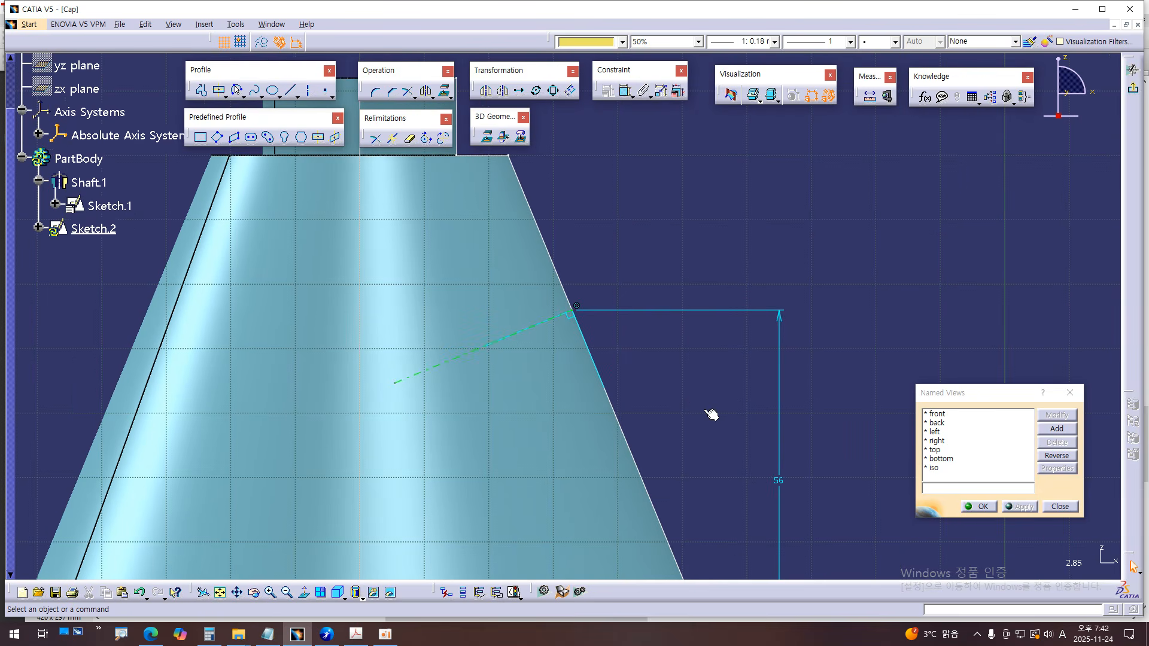
left_click(704, 410)
- Switch to the 17.pdf drawing in Acrobat and undo the red pencil mark along the side boss's end face
key("alt+Tab")
left_click(699, 459)
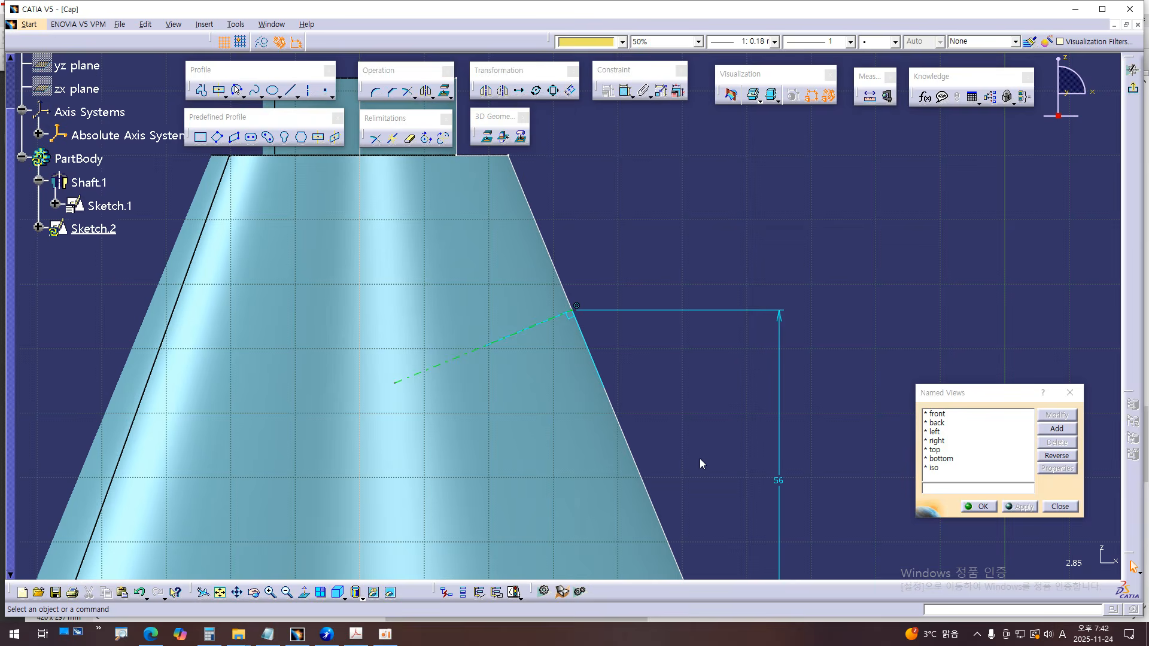
left_click(364, 633)
key("ctrl+z")
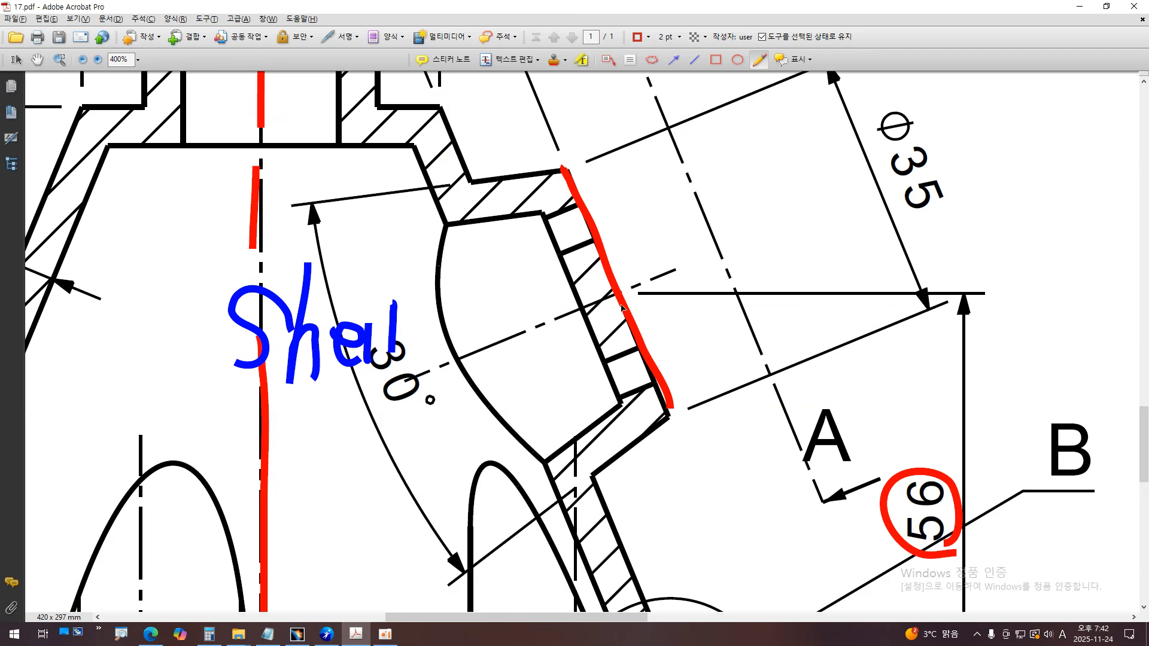
key("ctrl+z")
- Mark the side boss's centre axis and the cone's slanted wall with red pencil strokes on the section view
left_click_drag(467, 356, 625, 291)
left_click(557, 316)
key("ctrl+z")
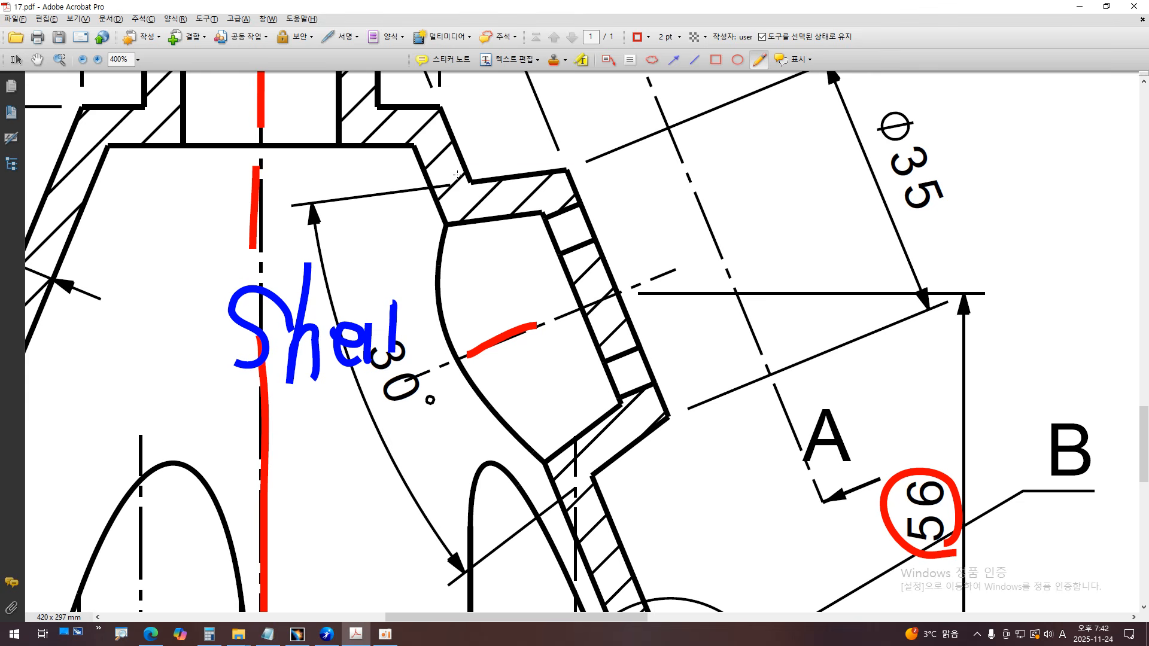
key("ctrl+z")
left_click_drag(453, 155, 597, 499)
key("ctrl+z")
left_click_drag(383, 378, 520, 331)
left_click_drag(468, 173, 602, 501)
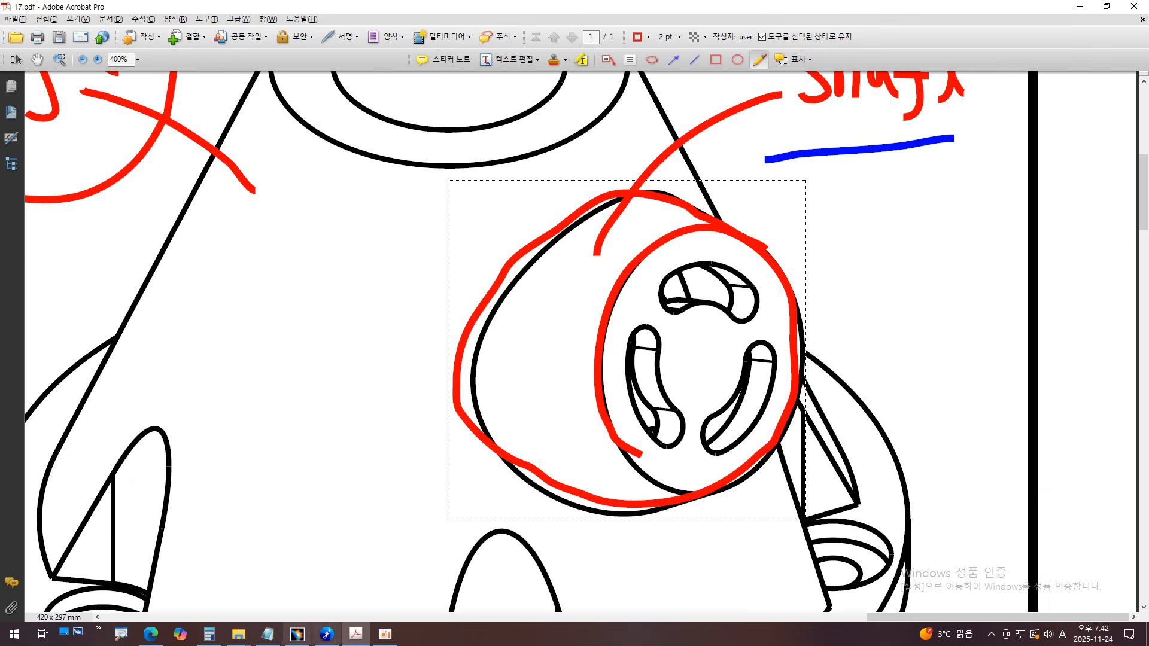
- Switch to CATIA and extend the axis line outward beyond the cone's slanted edge with Trim
left_click(289, 636)
left_click(296, 636)
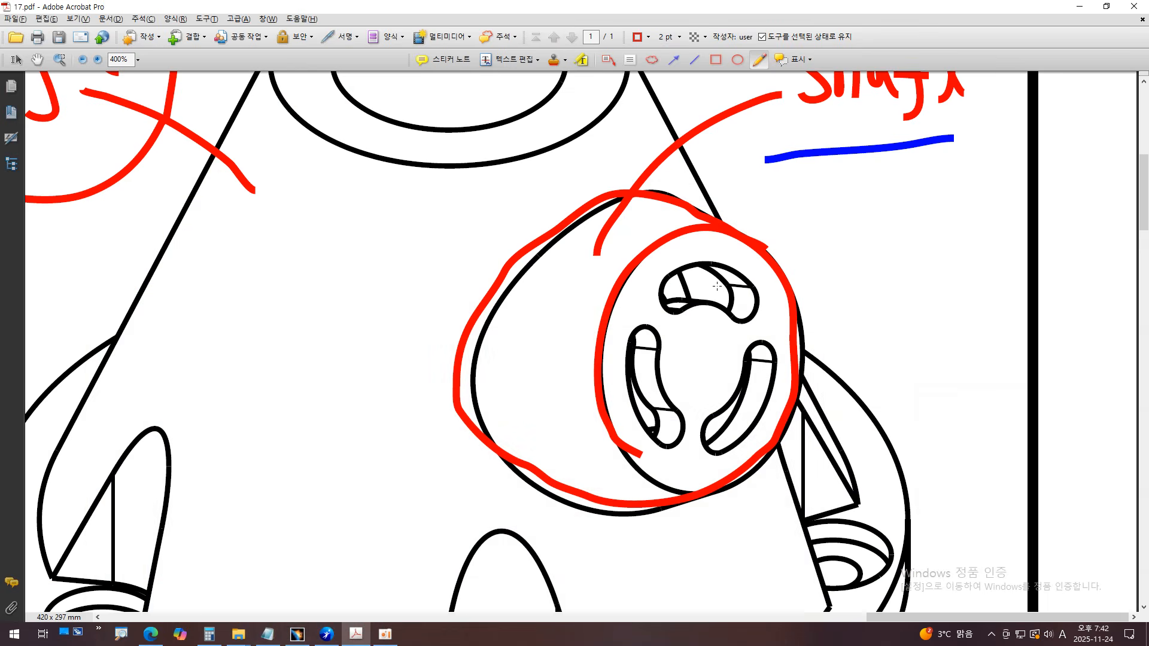
left_click(295, 635)
middle_click_drag(913, 262, 877, 265)
left_click(377, 140)
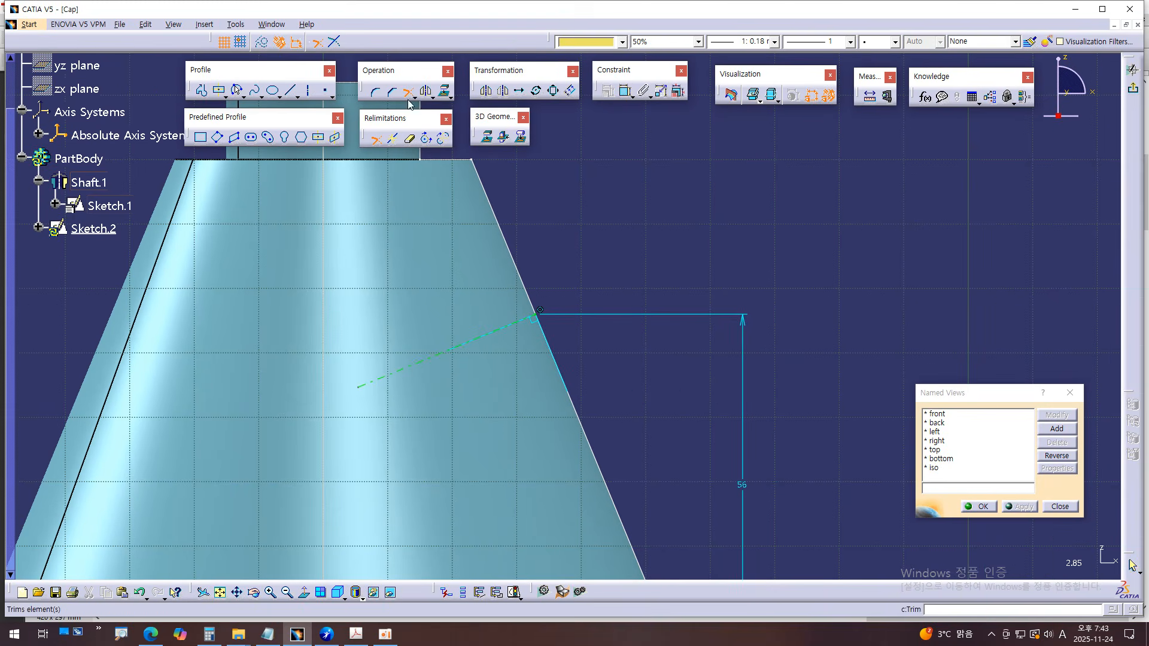
mouse_move(682, 442)
middle_mouse_down()
mouse_move(735, 380)
mouse_move(631, 317)
middle_mouse_up()
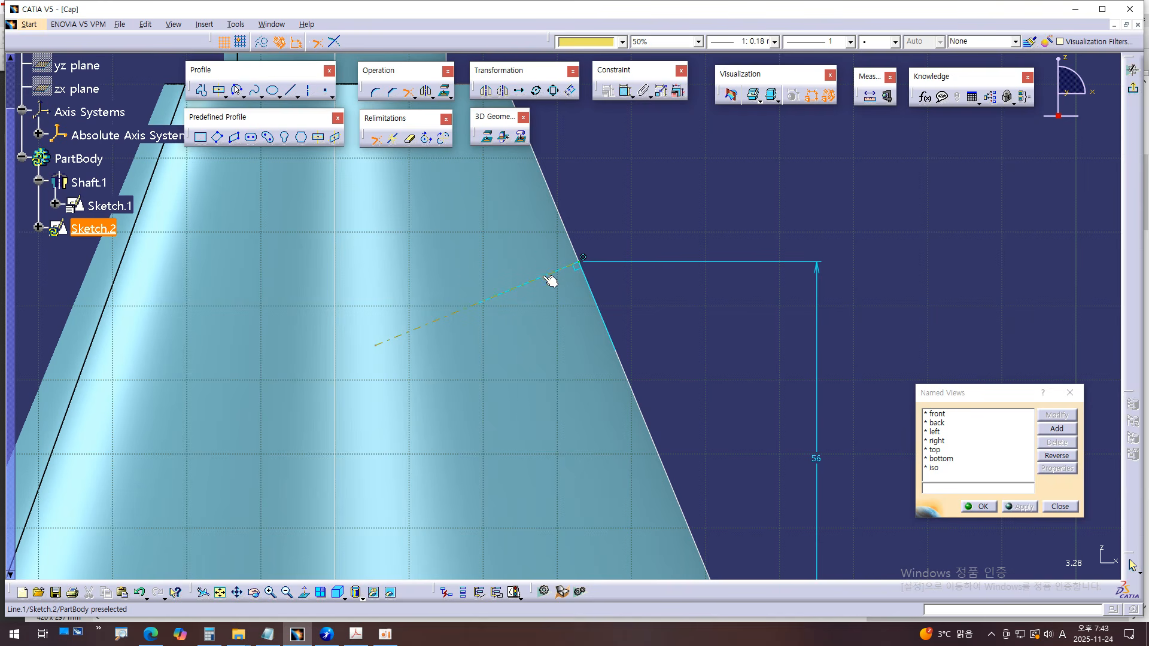
left_click(461, 310)
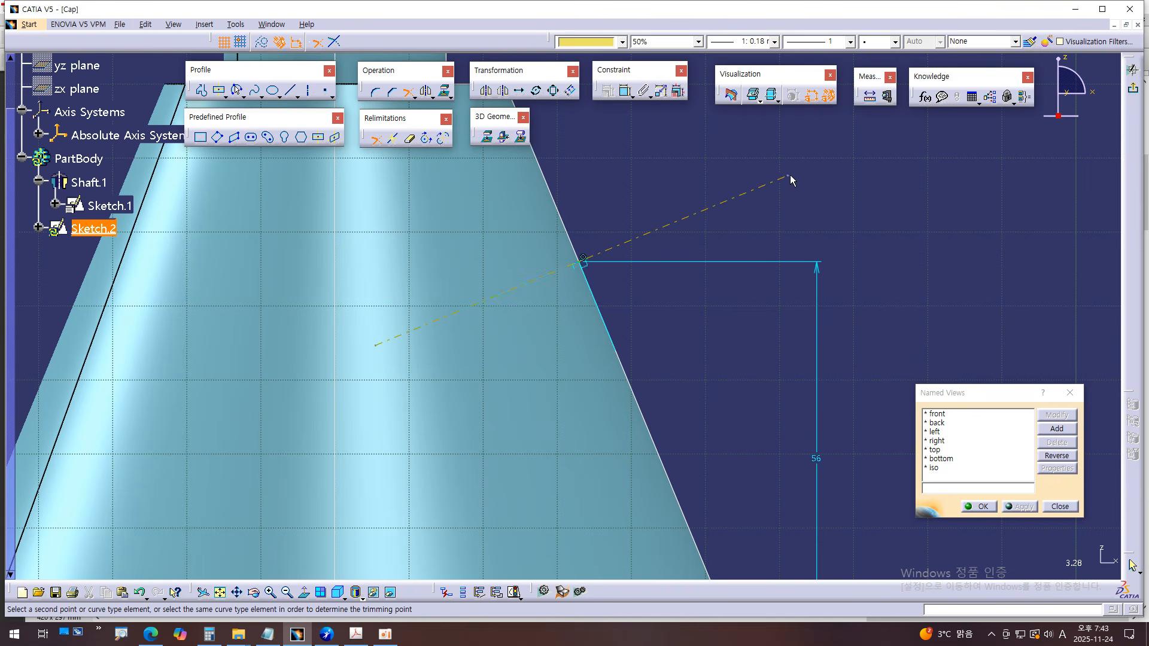
left_click(770, 206)
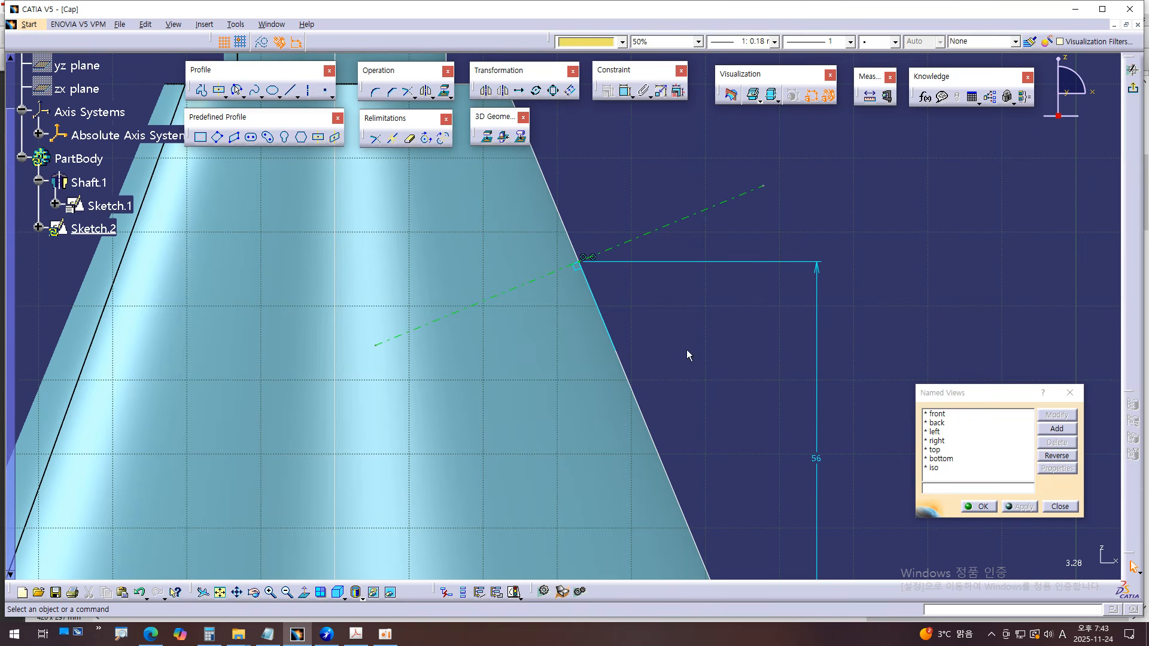
- Switch to the PDF drawing and mark the side boss's extended axis and upper half profile in red on the section view
key("alt+Tab")
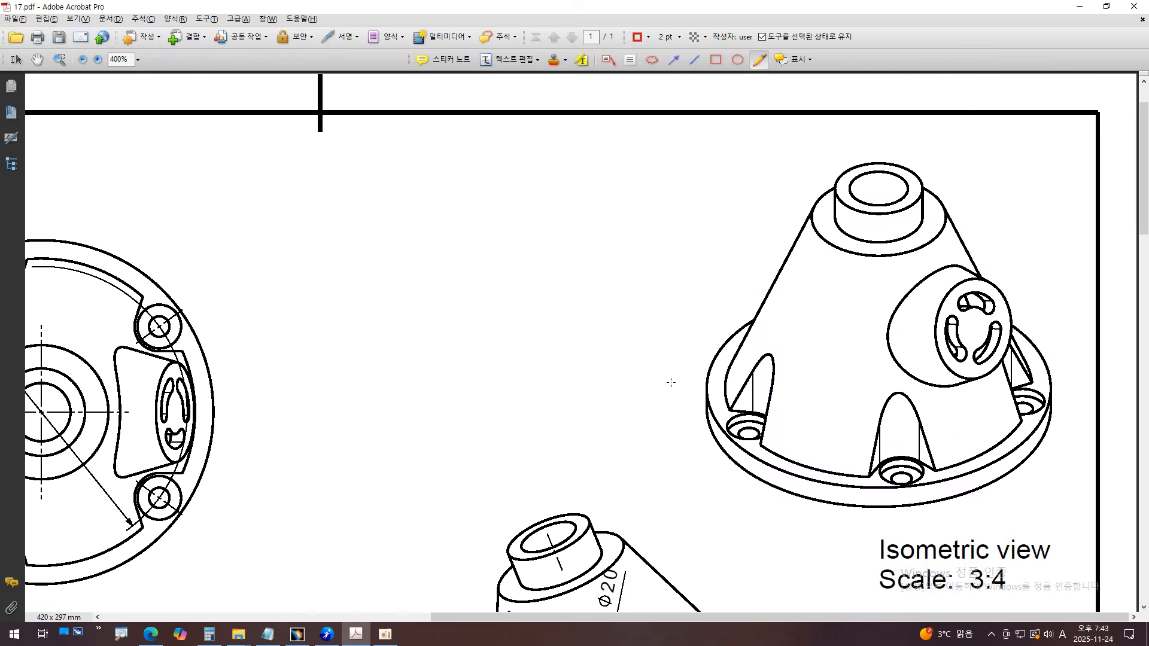
scroll(411, 379, "down", 8, "ctrl")
scroll(475, 468, "up", 6, "ctrl")
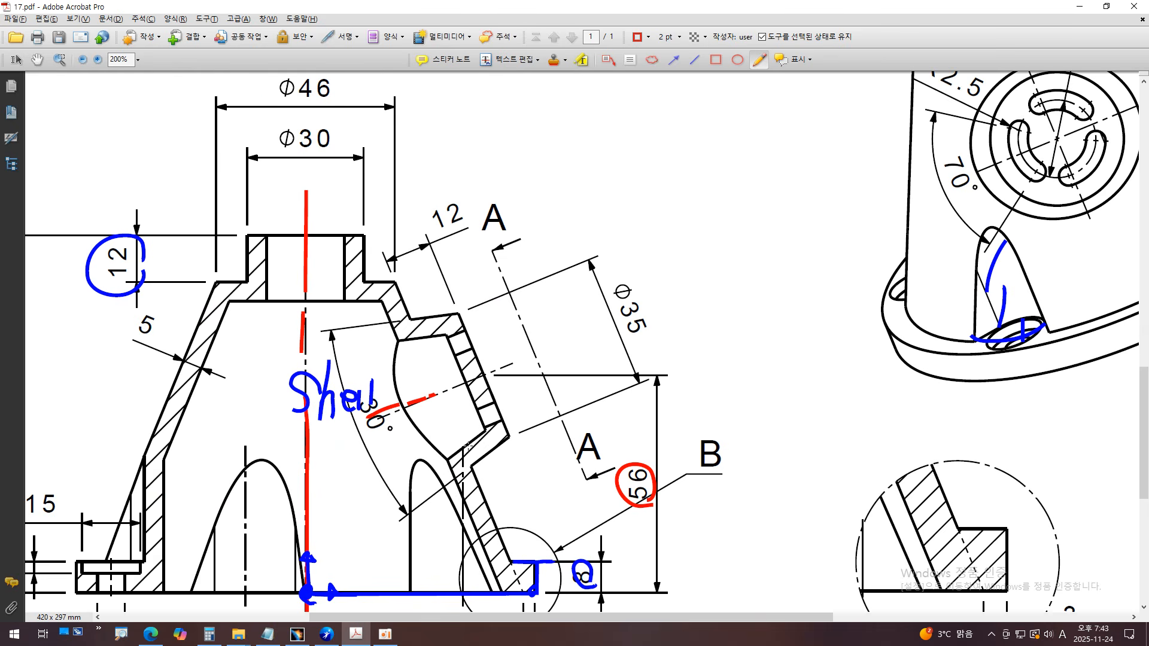
left_click_drag(449, 389, 608, 326)
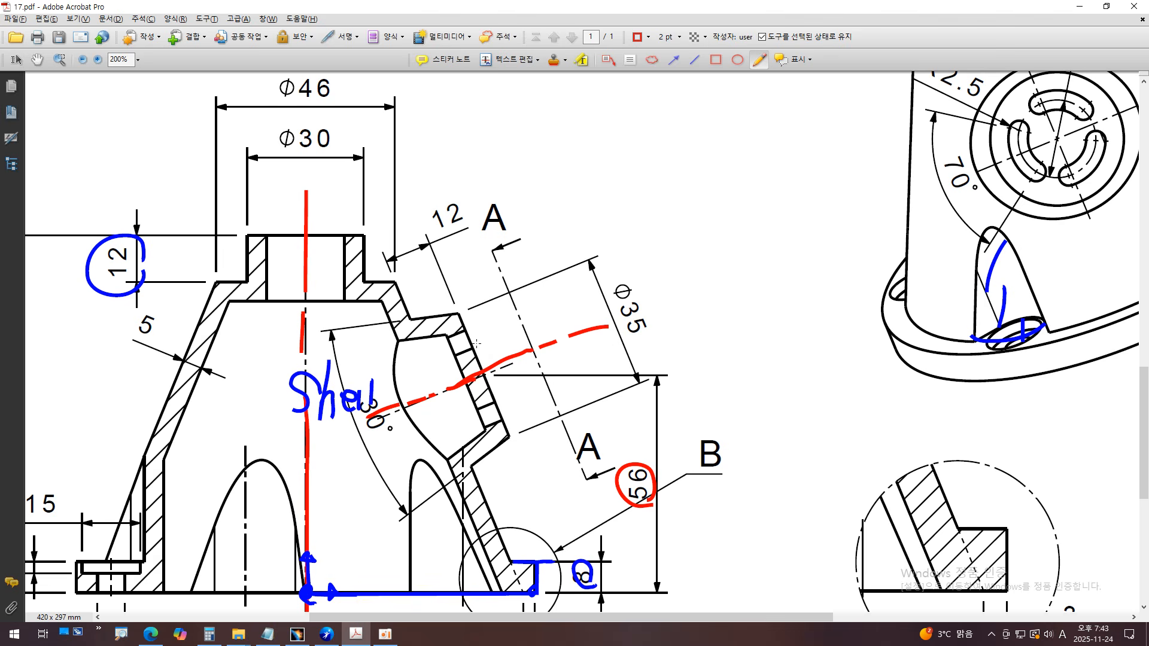
scroll(477, 343, "up", 2, "ctrl")
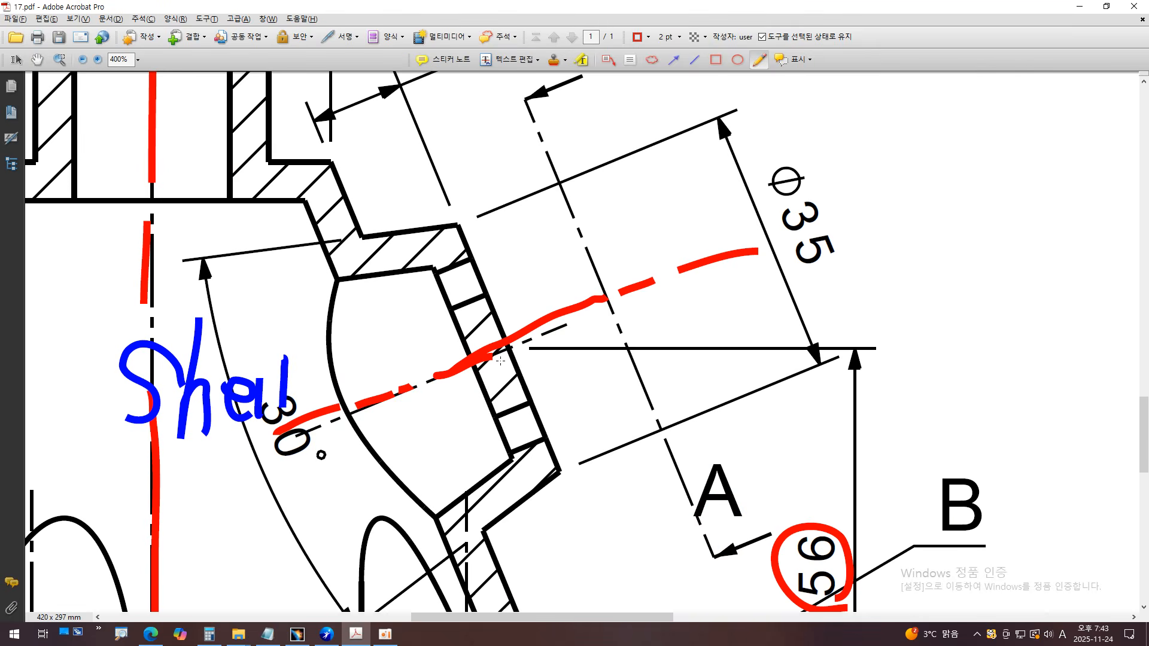
mouse_move(504, 318)
left_mouse_down()
mouse_move(505, 352)
mouse_move(456, 223)
mouse_move(307, 244)
left_mouse_up()
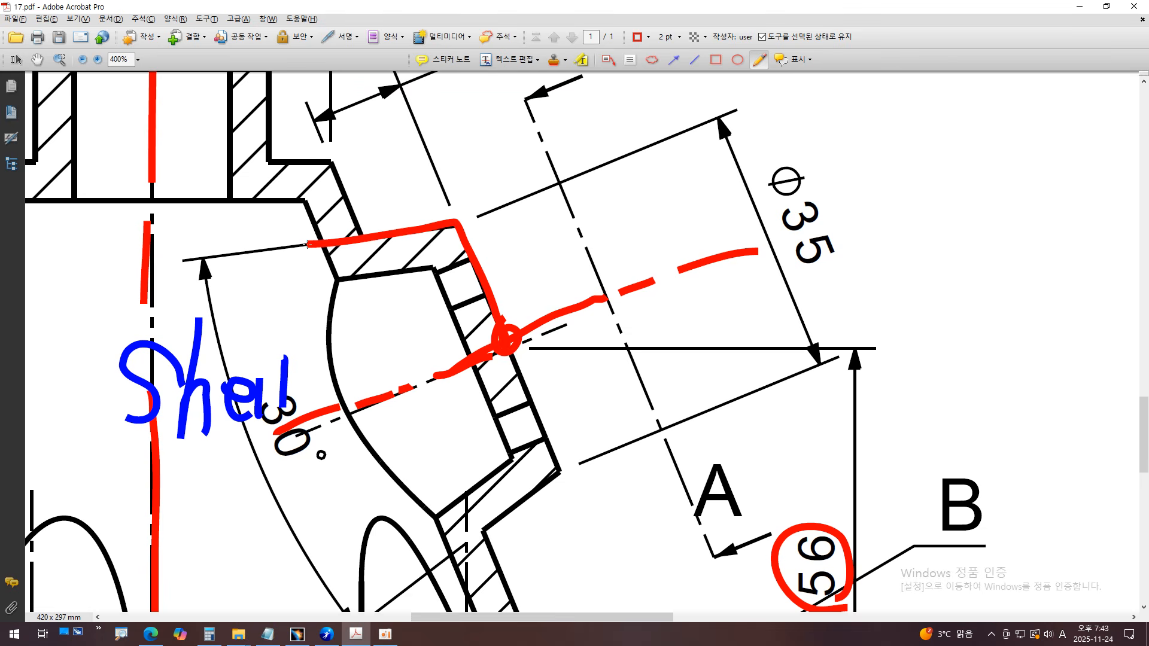
- Switch to CATIA and start a profile on the boss axis, outside the cone's slanted edge
key("alt+Tab")
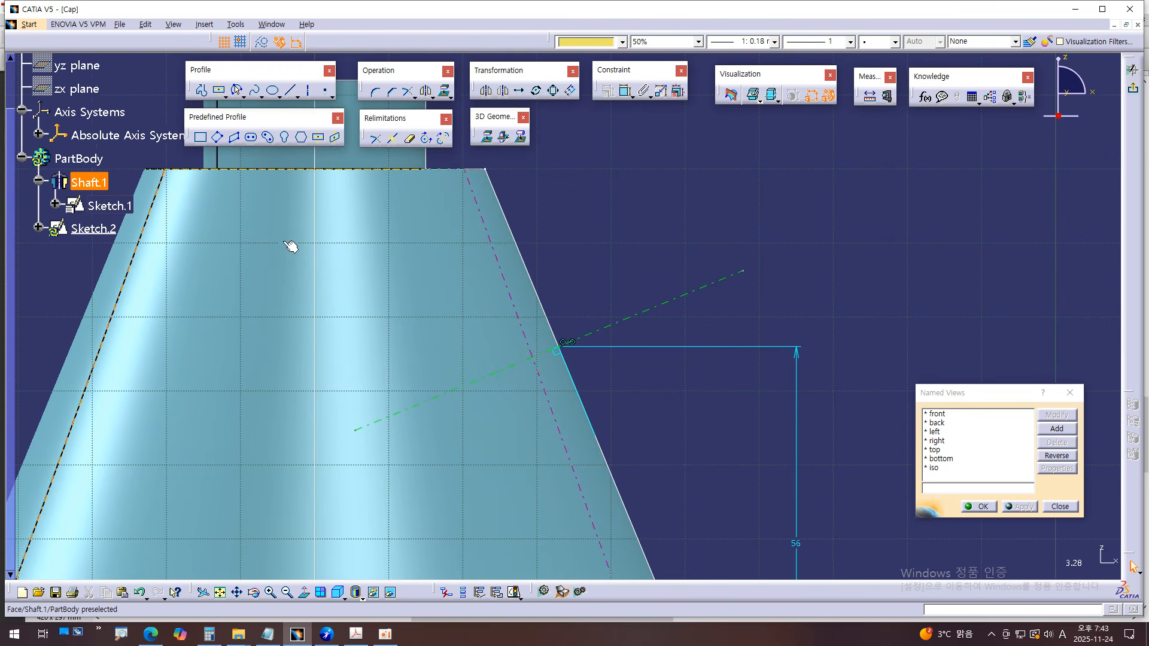
left_click(201, 90)
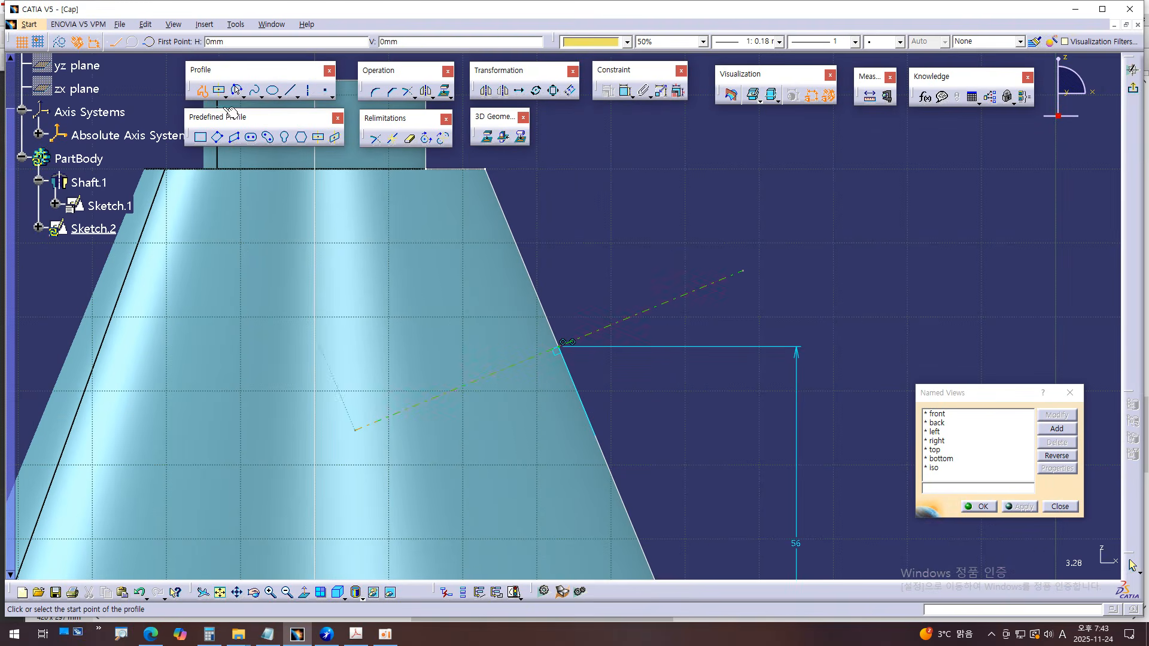
middle_click_drag(685, 374, 639, 294)
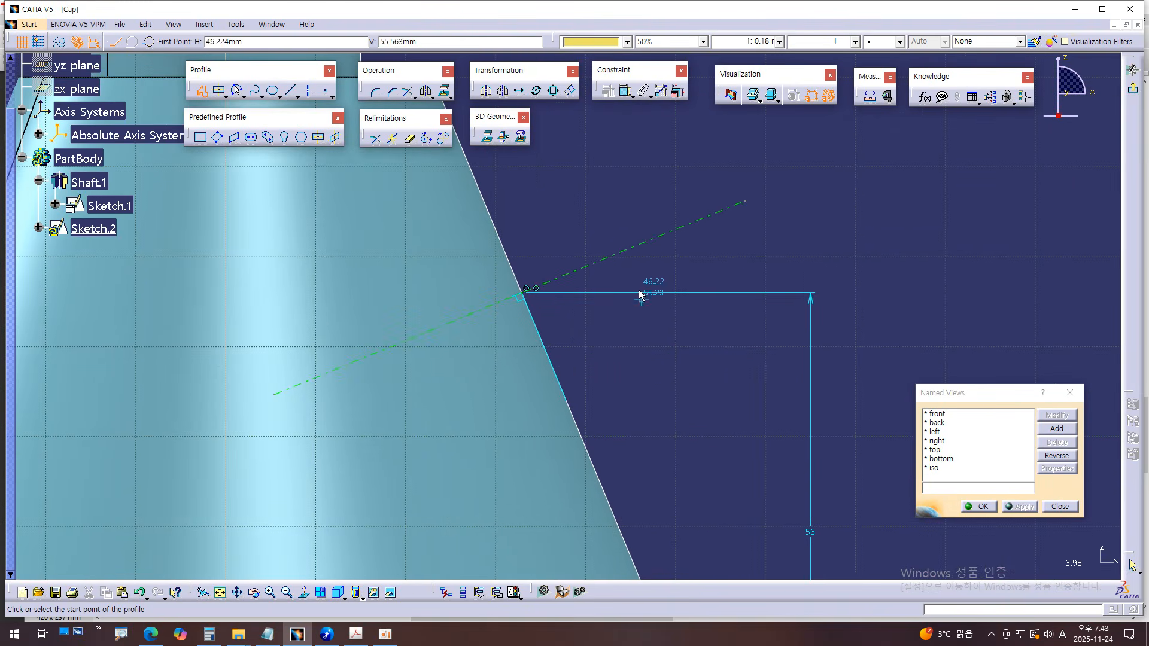
left_click(604, 258)
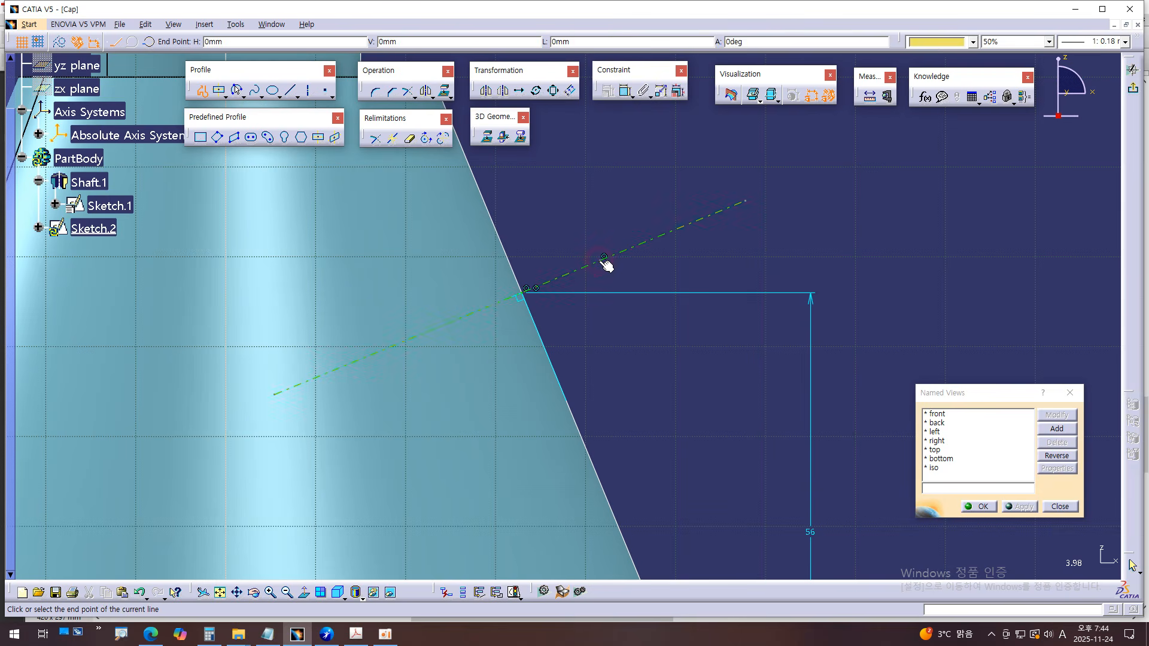
middle_click_drag(606, 265, 601, 347)
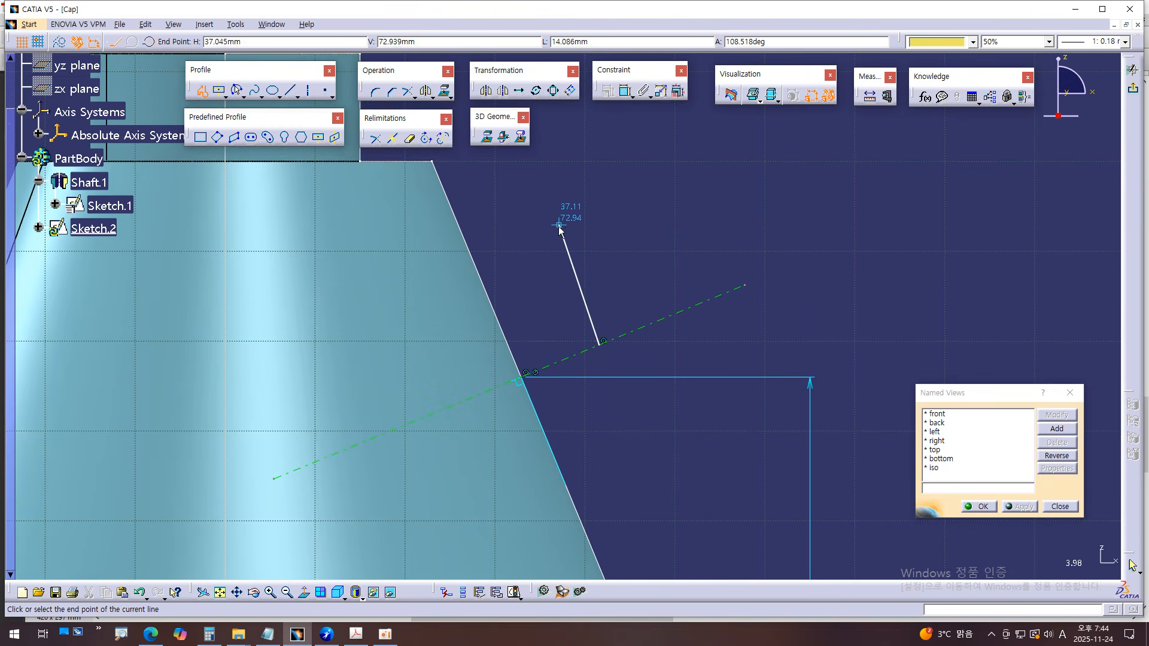
- Mark a right angle in red between the boss's end face and axis on the PDF drawing, and return to CATIA
key("alt+Tab")
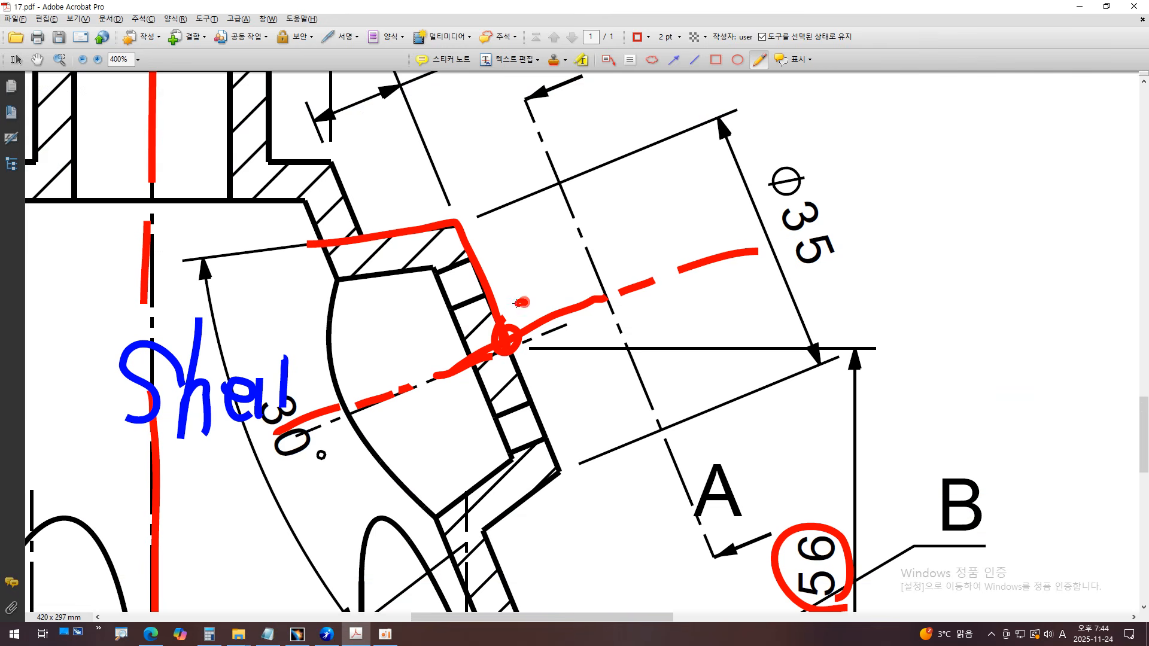
mouse_move(497, 313)
left_mouse_down()
mouse_move(530, 293)
mouse_move(538, 324)
left_mouse_up()
key("alt+Tab")
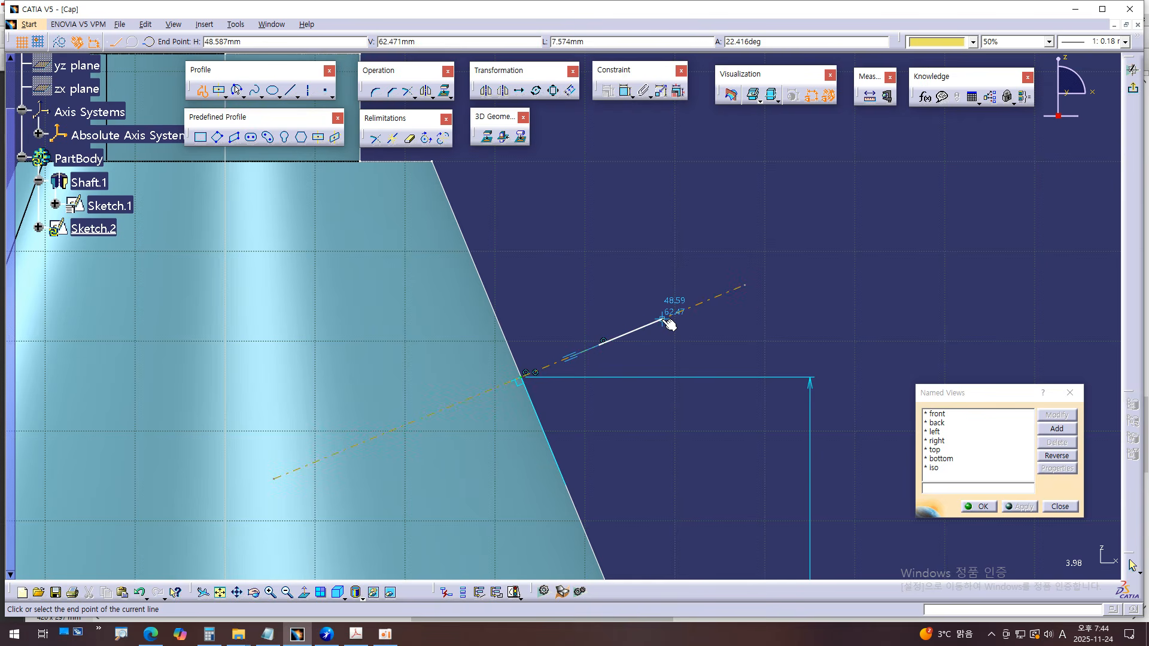
- Draw the profile's outer side perpendicular to the boss axis, about 11.7 mm long on the upper side
right_click(664, 322)
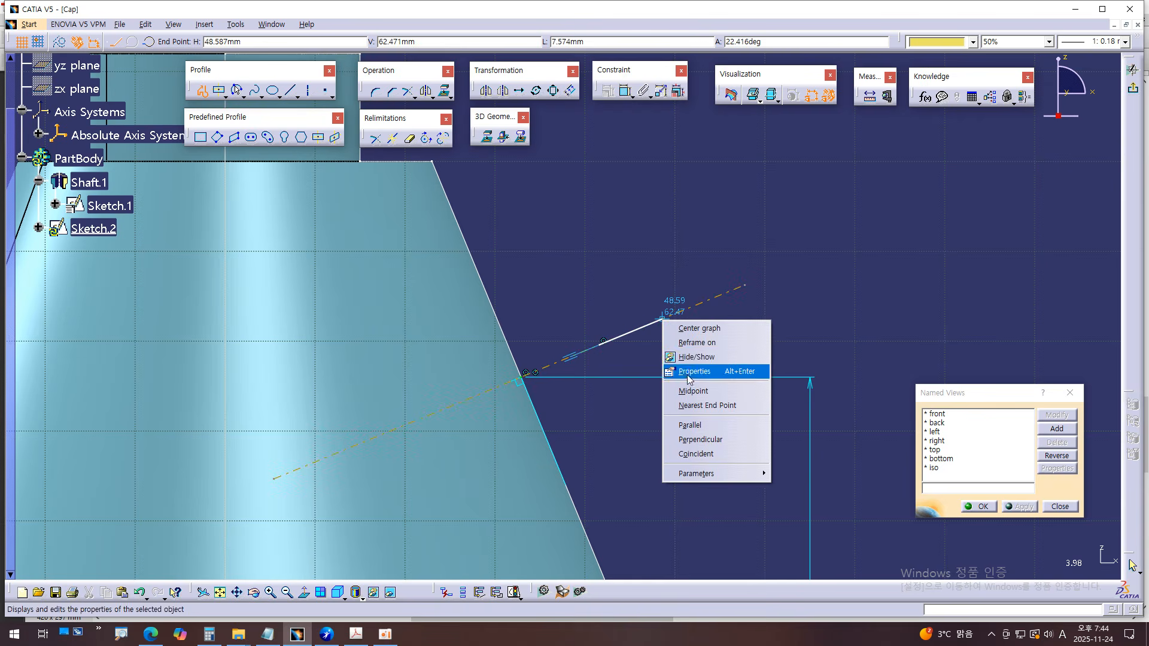
left_click(695, 440)
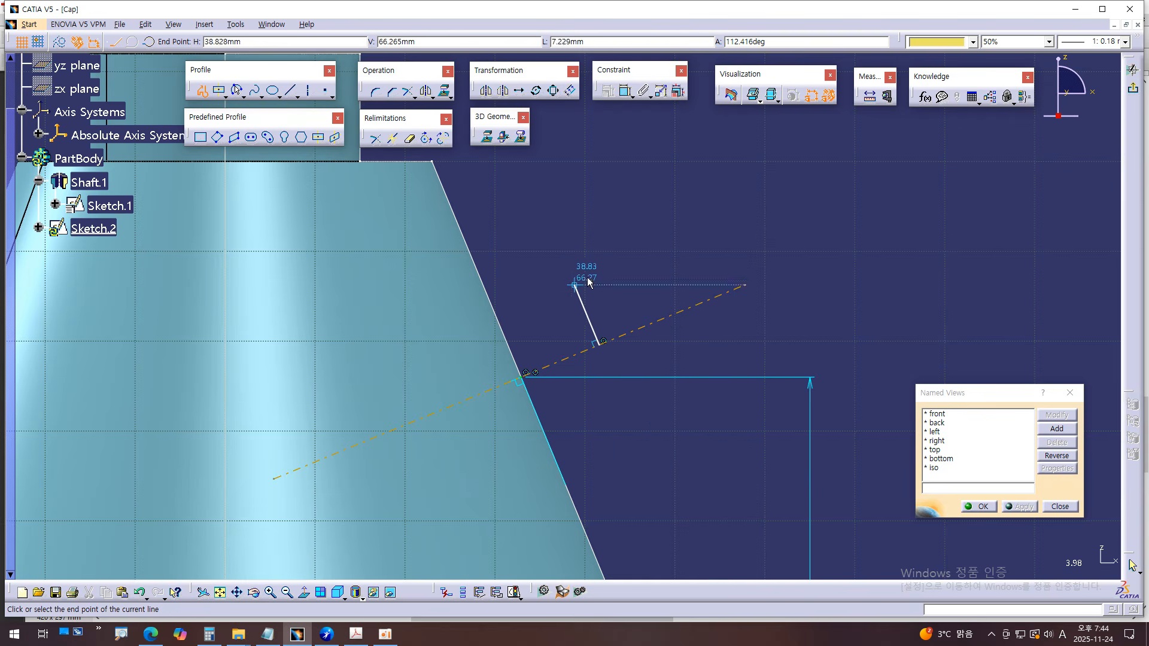
middle_click_drag(585, 269, 616, 304)
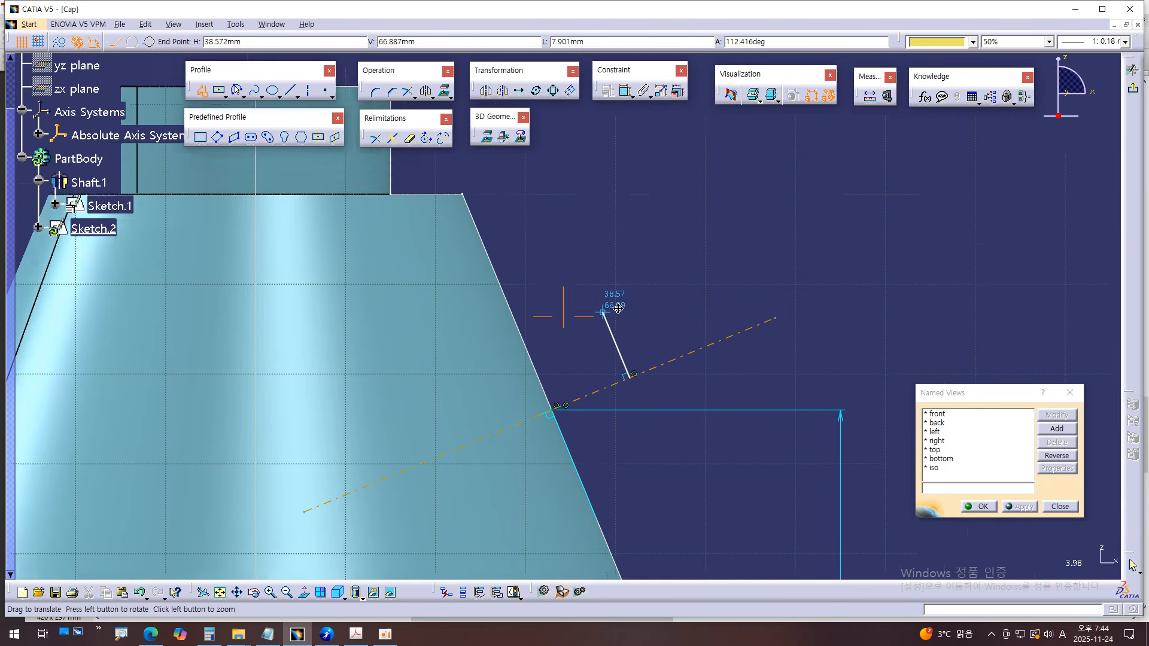
left_click(594, 283)
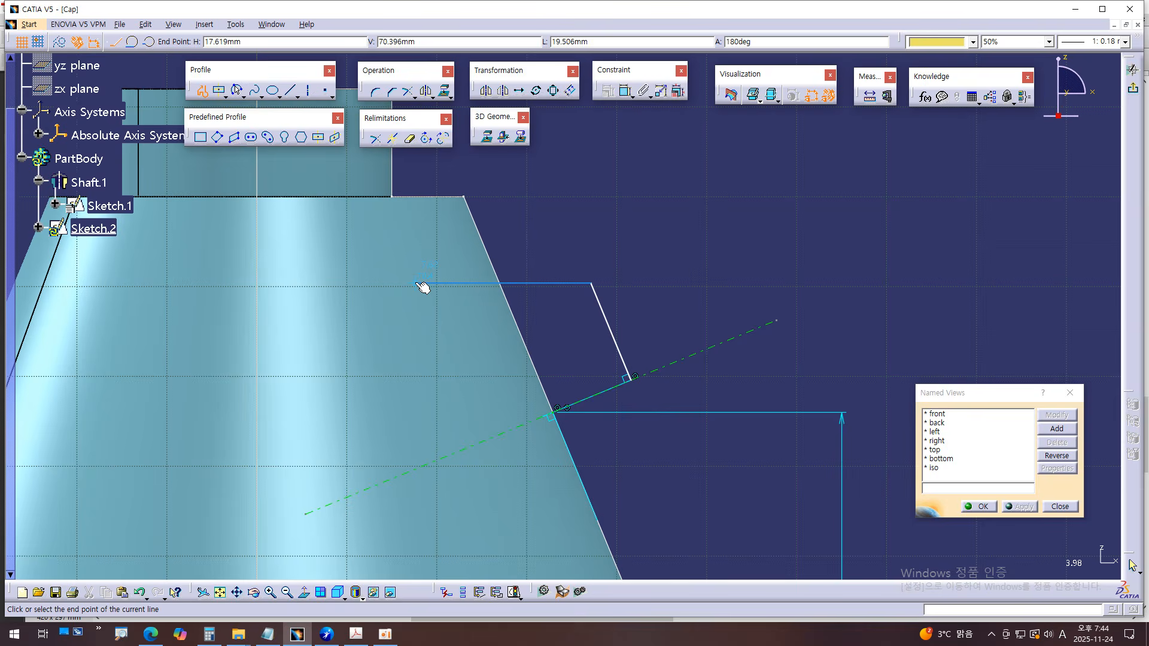
- Mark a near-horizontal red line from the boss's upper outer corner on the PDF drawing, and return to CATIA
key("alt+Tab")
left_click_drag(485, 221, 221, 208)
key("alt+Tab")
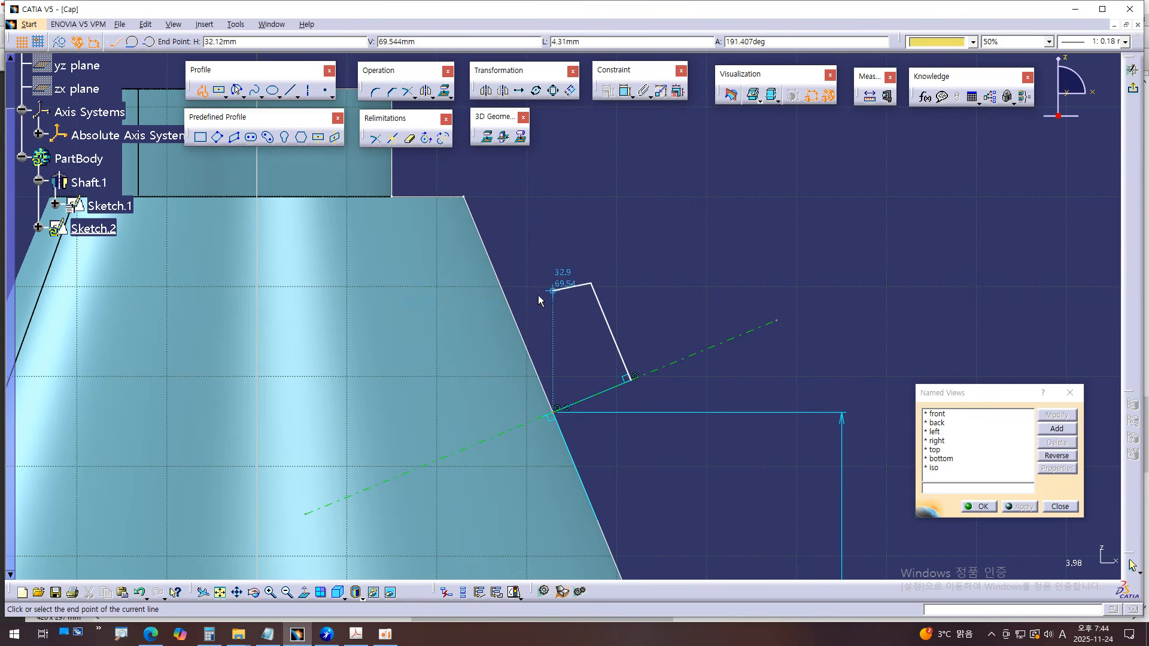
- Draw the profile's sloped upper side from the outer corner down into the cone
left_click(384, 338)
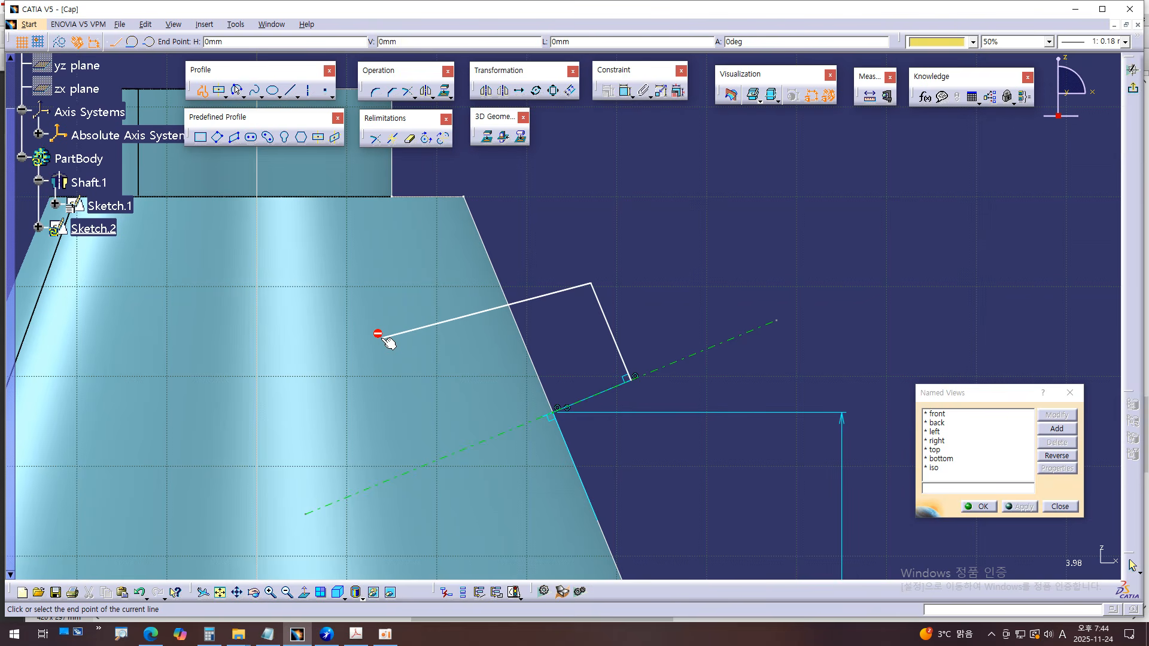
middle_click_drag(387, 342, 355, 241)
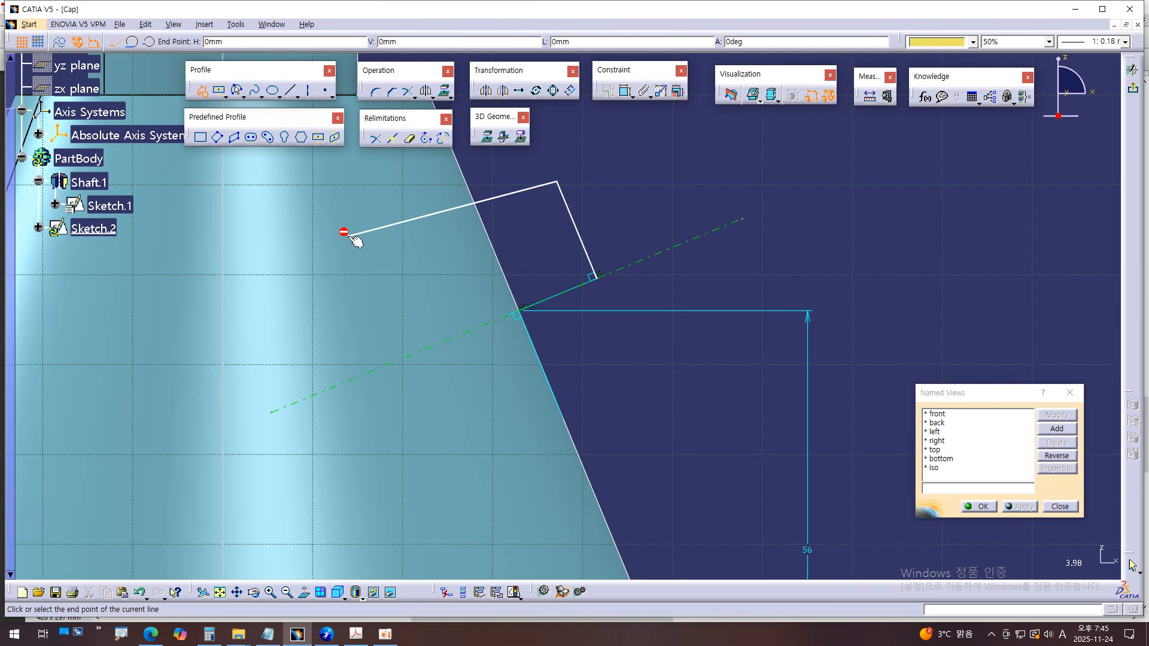
left_click(349, 236)
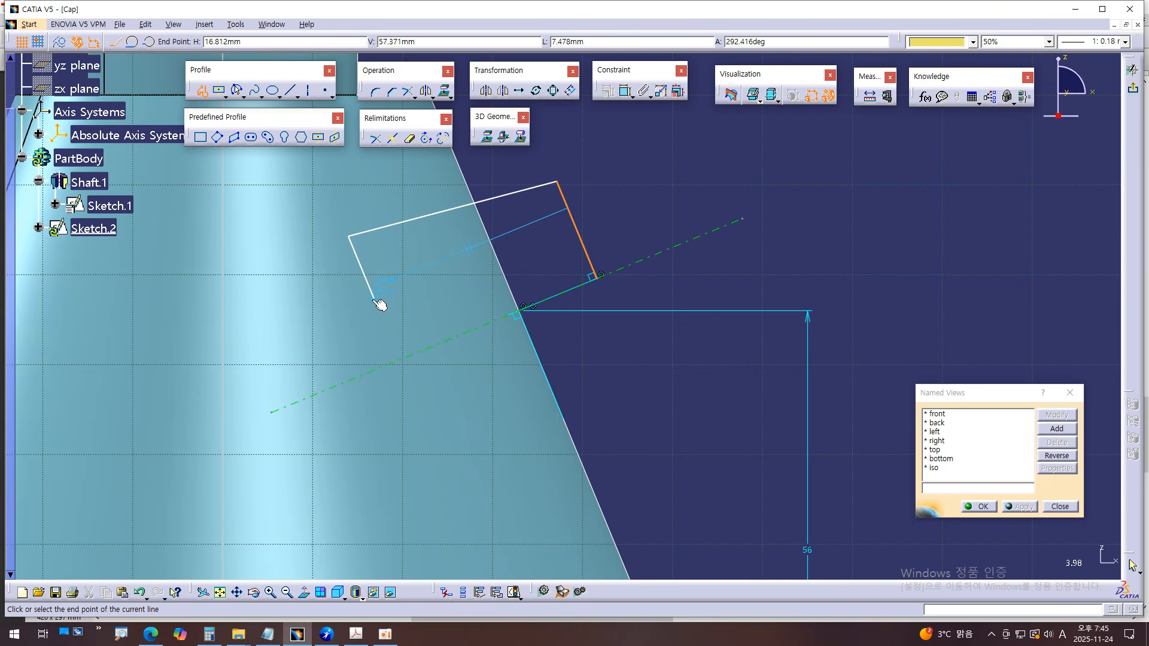
- Draw the inner side parallel to the outer side down to the axis, and close the profile at its start point
key("ctrl+1")
left_click_drag(479, 237, 447, 264)
mouse_move(522, 226)
left_mouse_down()
mouse_move(607, 210)
mouse_move(590, 170)
left_mouse_up()
key("Escape")
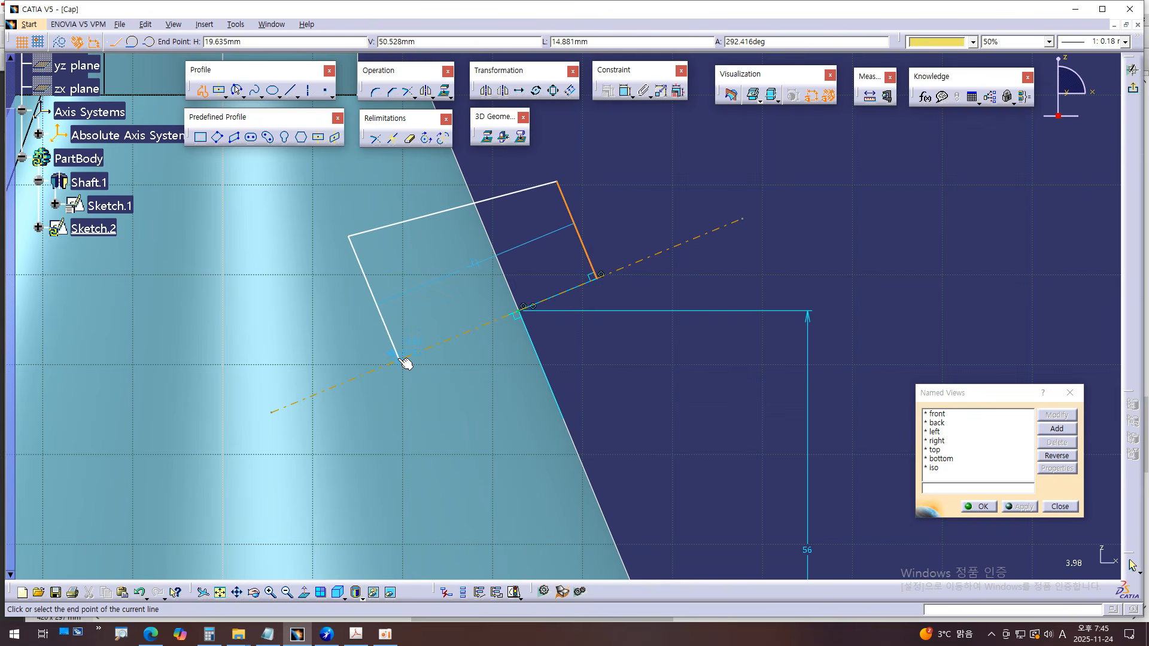
left_click(403, 356)
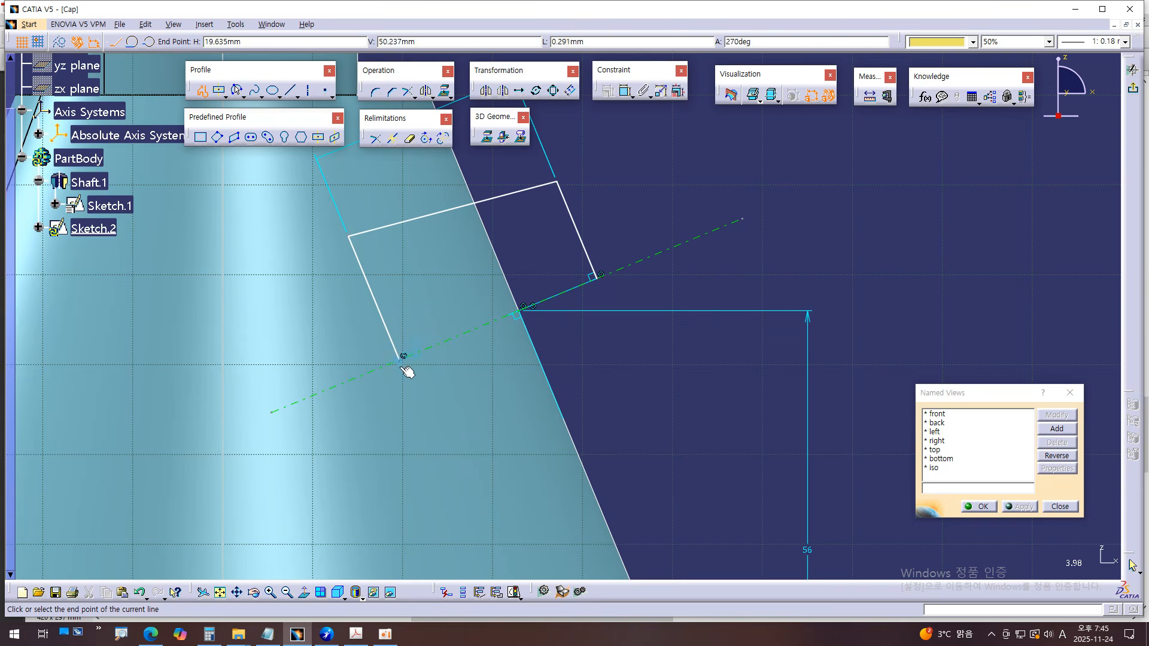
double_click(596, 277)
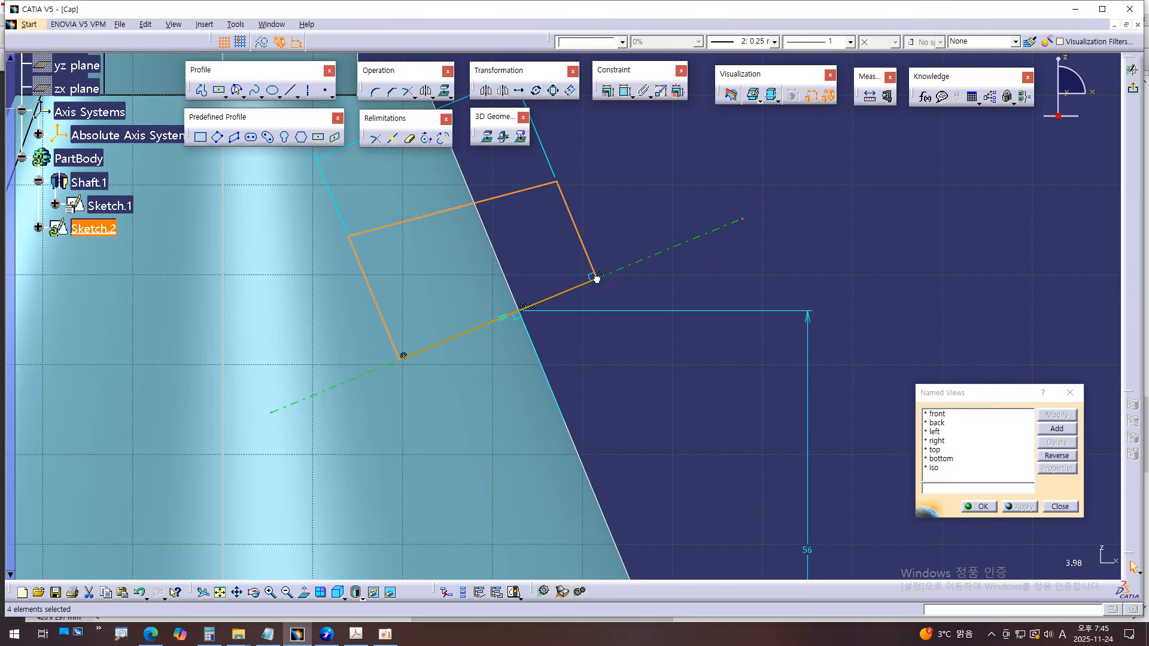
- Hide Sketch.1 of the first shaft
mouse_move(700, 434)
middle_mouse_down()
mouse_move(697, 412)
mouse_move(697, 424)
mouse_move(688, 411)
mouse_move(674, 424)
mouse_move(707, 454)
middle_mouse_up()
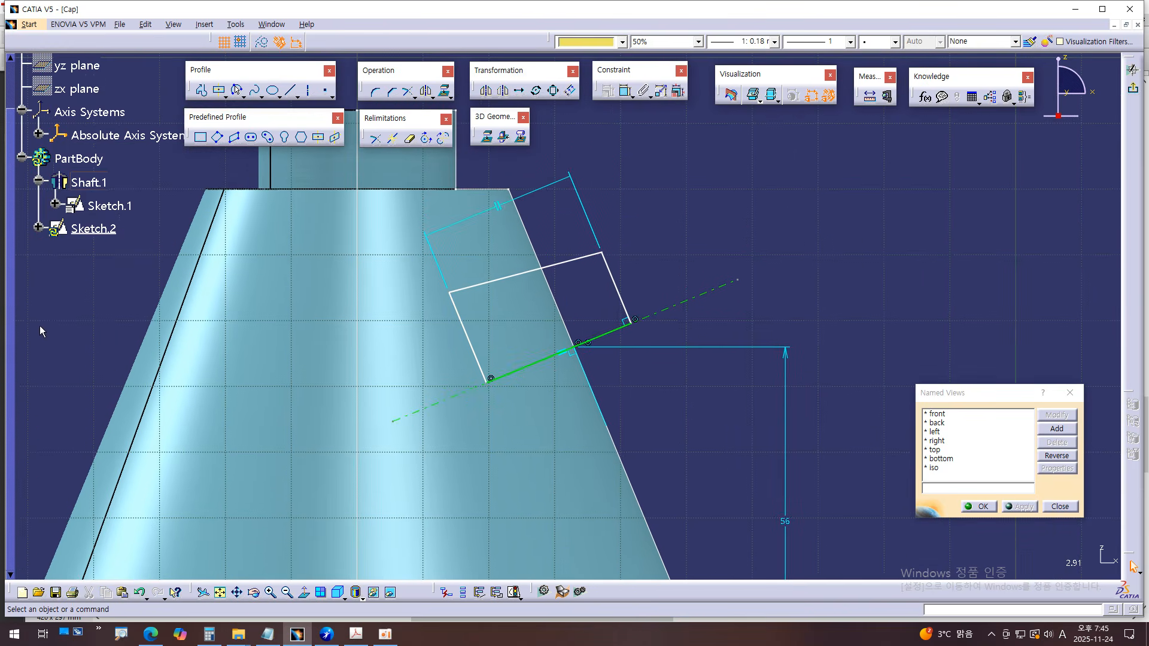
left_click(101, 207)
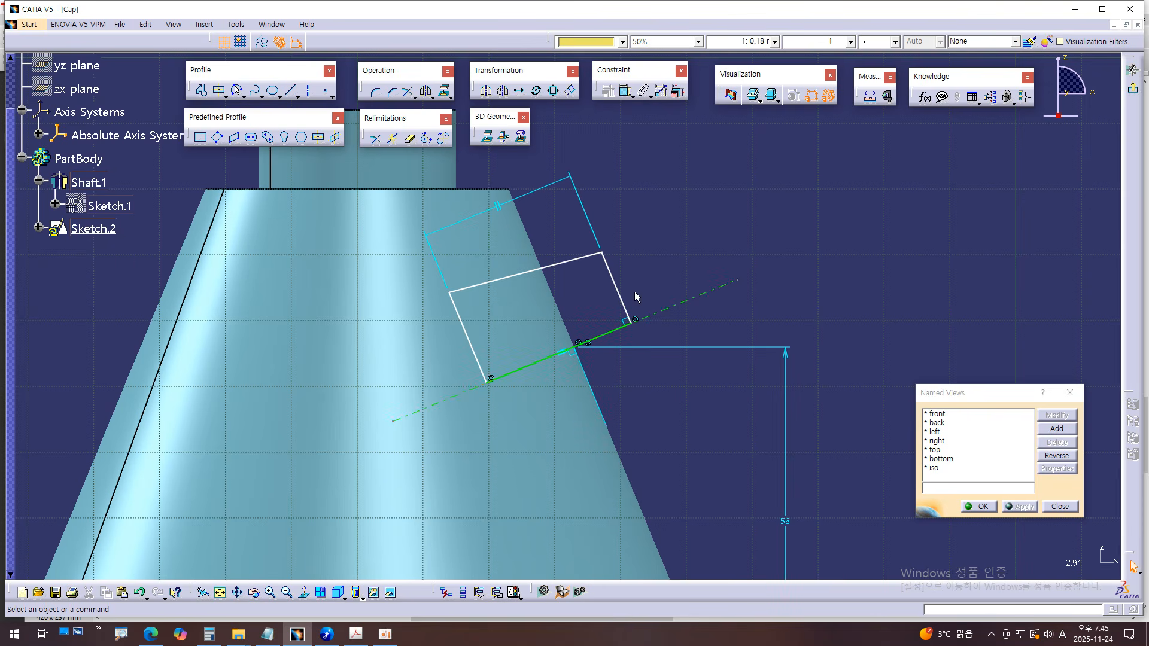
middle_click_drag(696, 238, 674, 245)
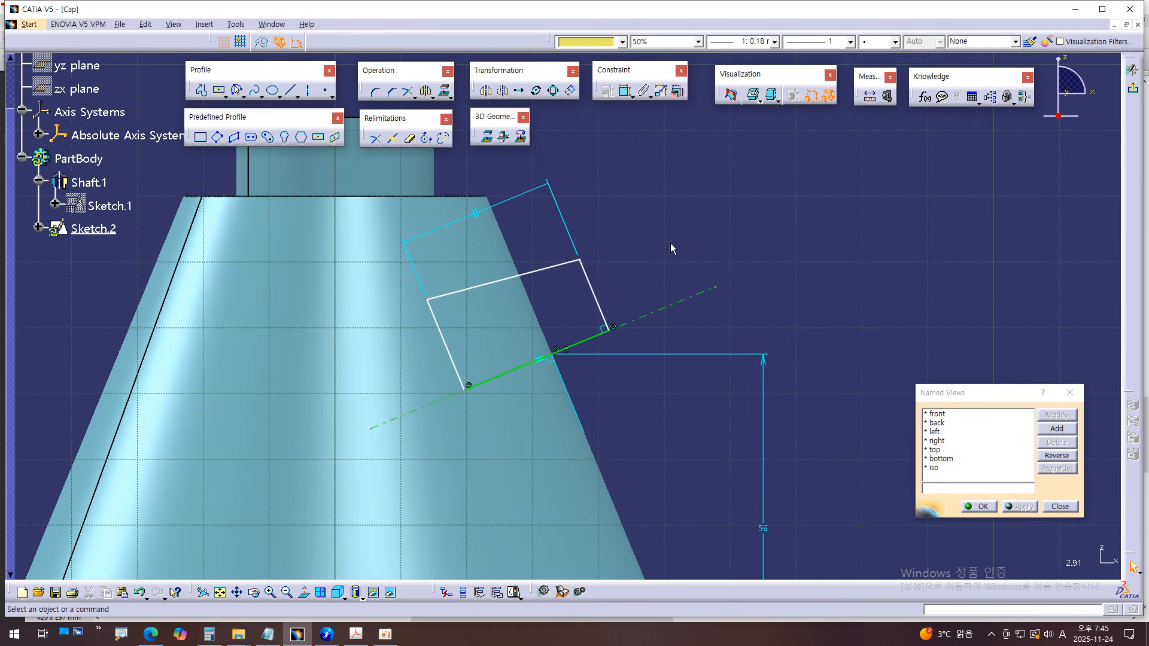
- Set the 3D background display to dimmed, low-intensity geometry behind the sketch
left_click(772, 100)
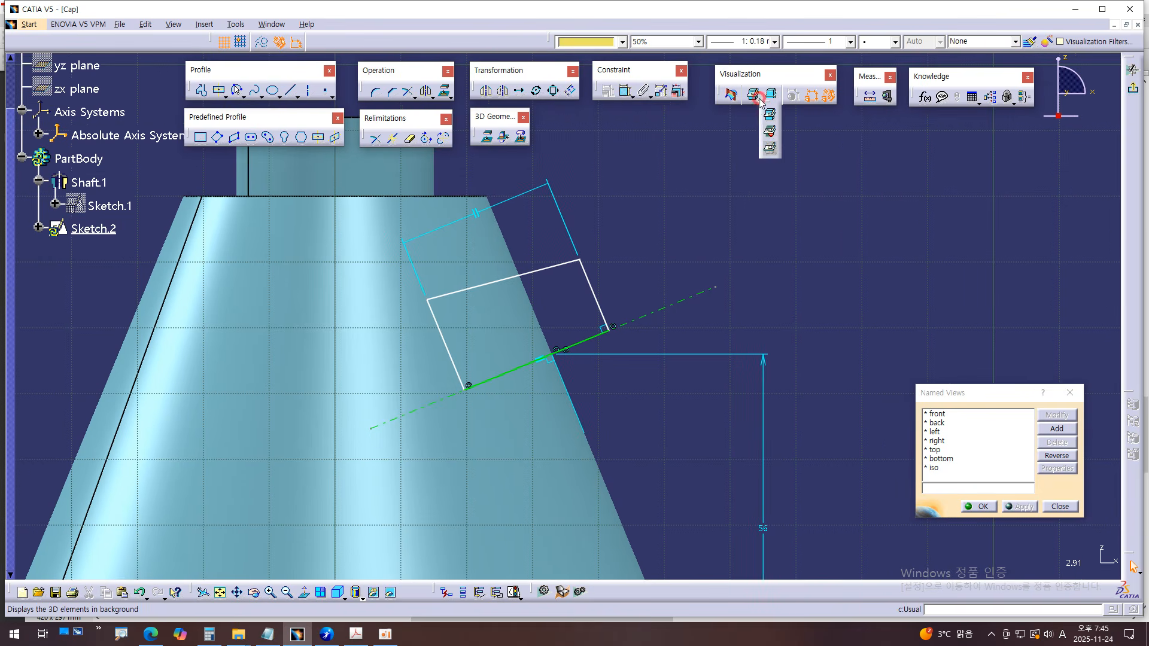
left_click(769, 131)
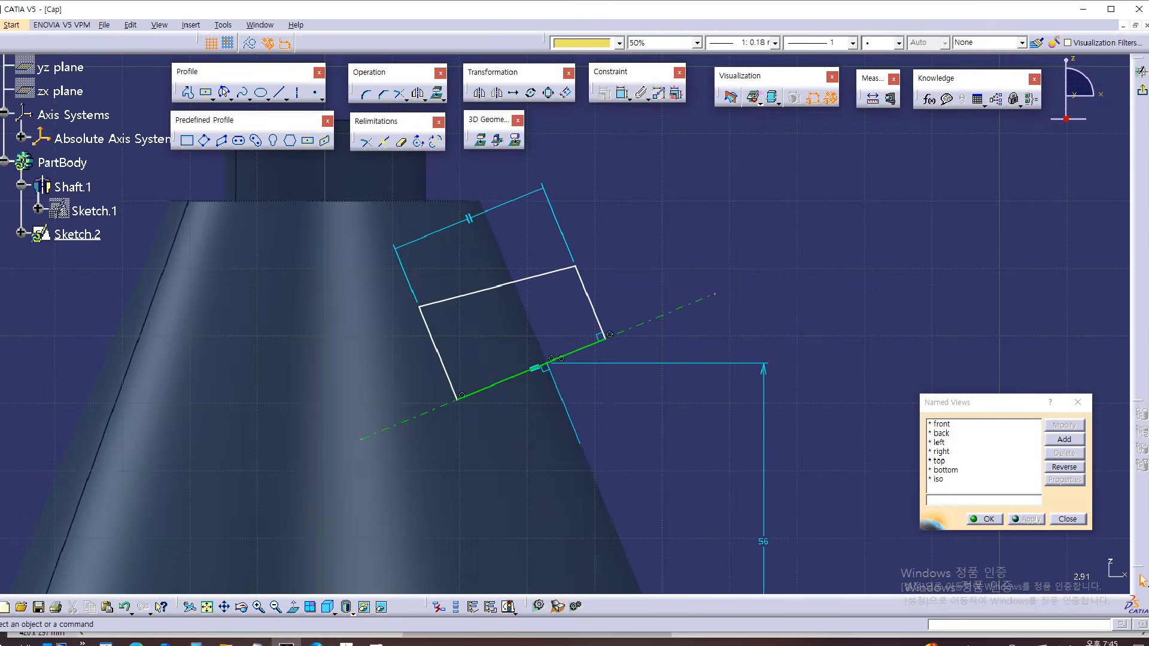
left_click(766, 137)
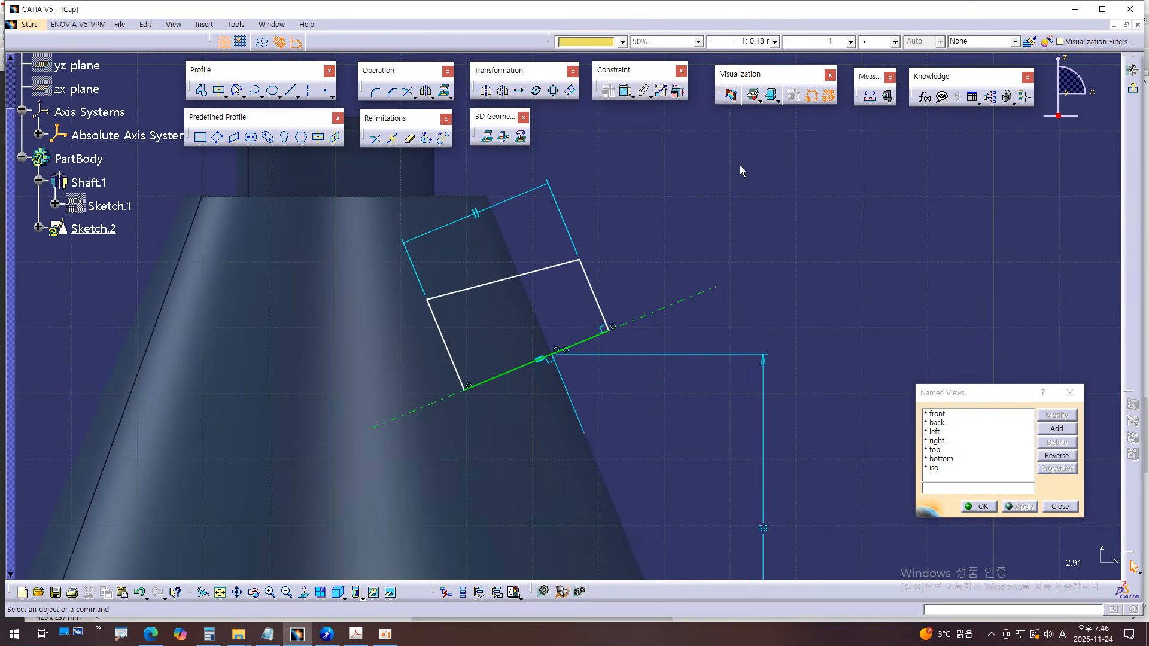
middle_click_drag(792, 340, 812, 303)
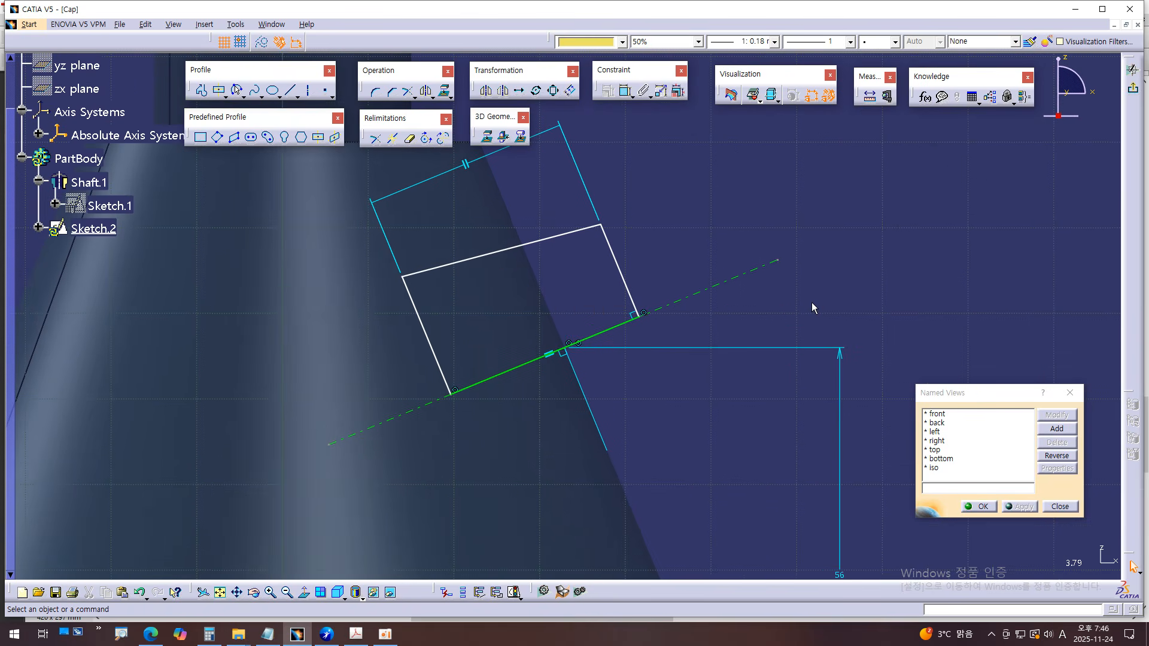
- Switch to the PDF drawing, undo the last two red pencil marks, and circle the Ø35 dimension in red
key("alt+Tab")
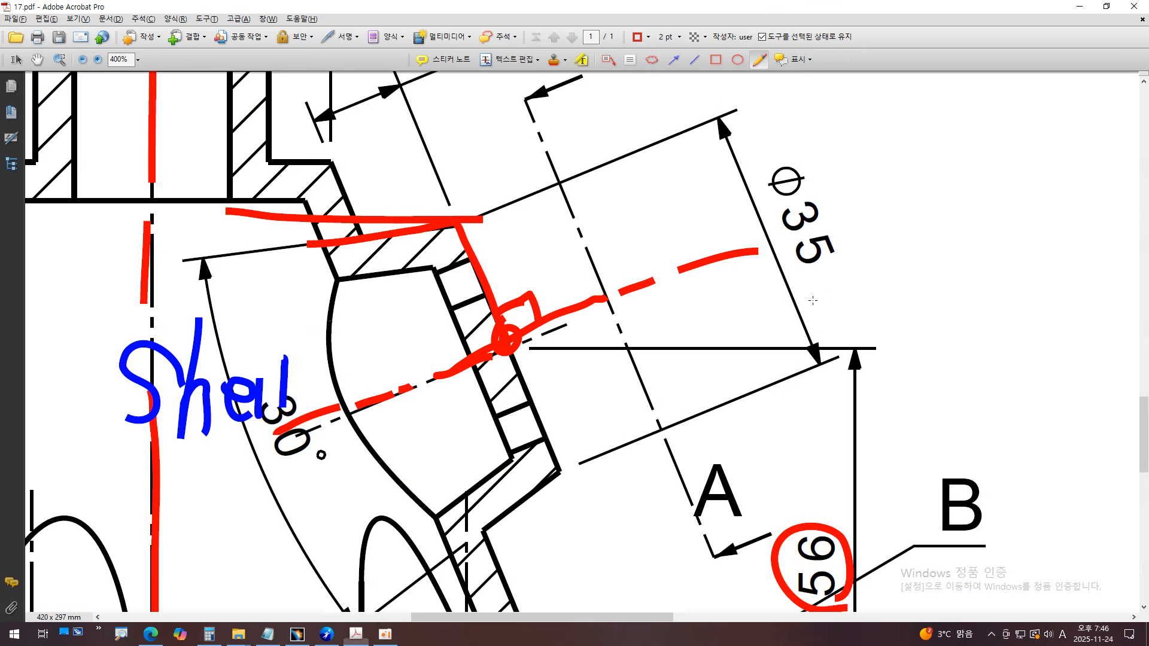
key("ctrl+z")
key("ctrl+z")
mouse_move(796, 162)
left_mouse_down()
mouse_move(784, 160)
mouse_move(763, 217)
mouse_move(848, 246)
mouse_move(794, 169)
left_mouse_up()
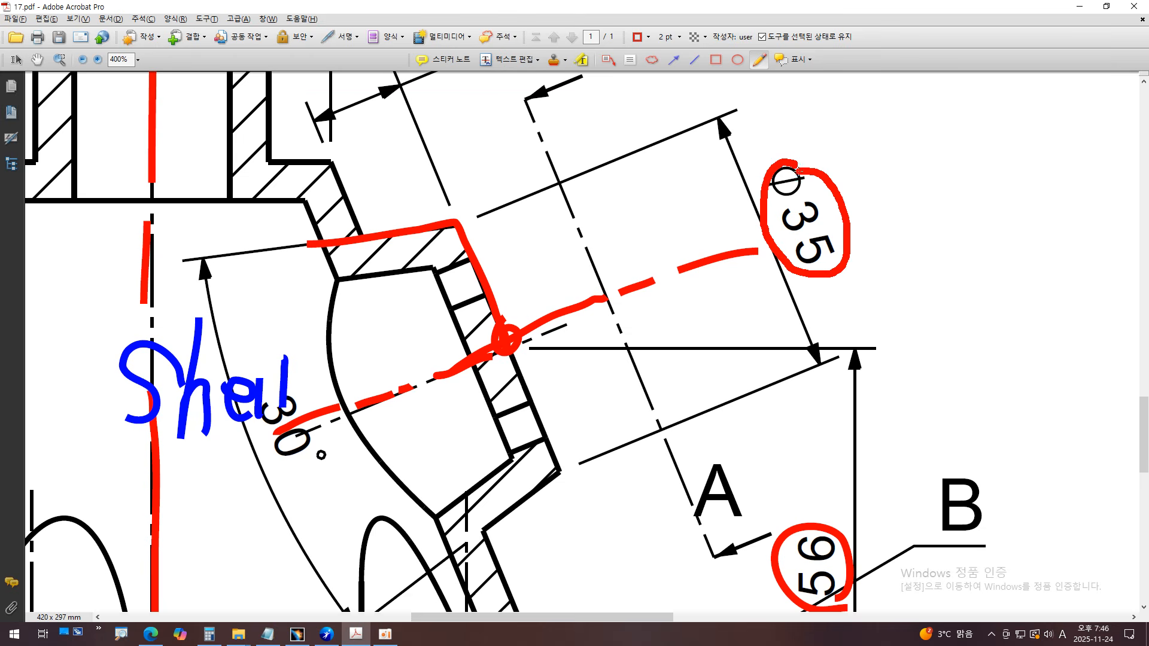
- Switch to CATIA, dimension the length of the profile's outer side, and set it to 17.5 mm
key("alt+Tab")
mouse_move(748, 279)
middle_mouse_down()
mouse_move(730, 339)
mouse_move(686, 219)
middle_mouse_up()
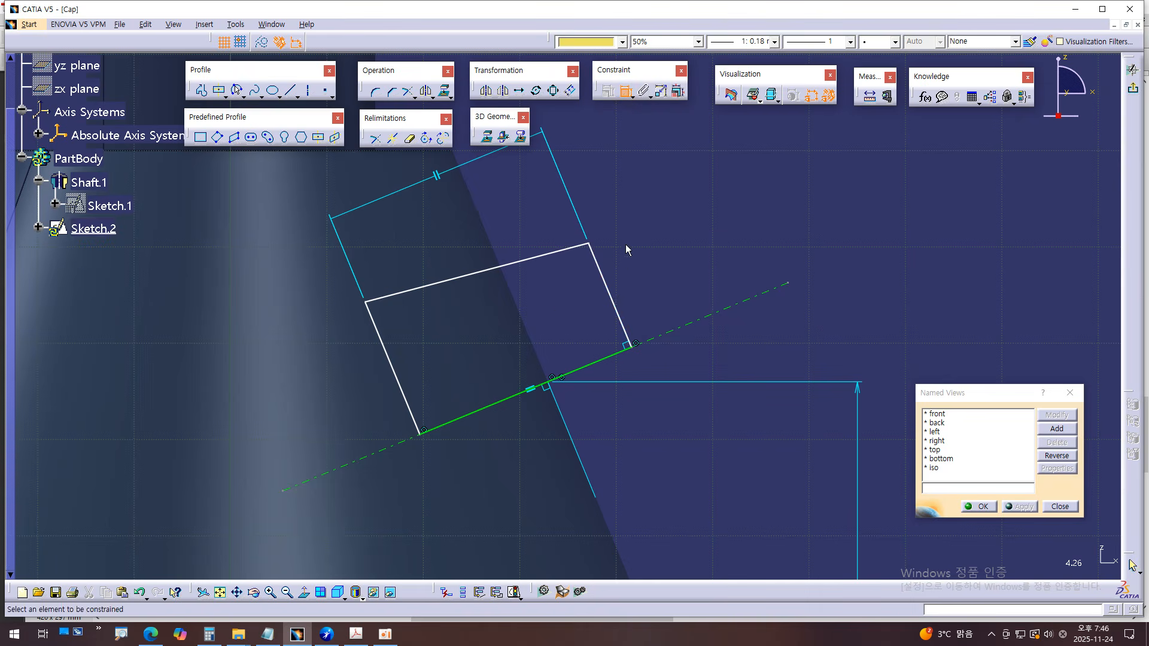
left_click(613, 291)
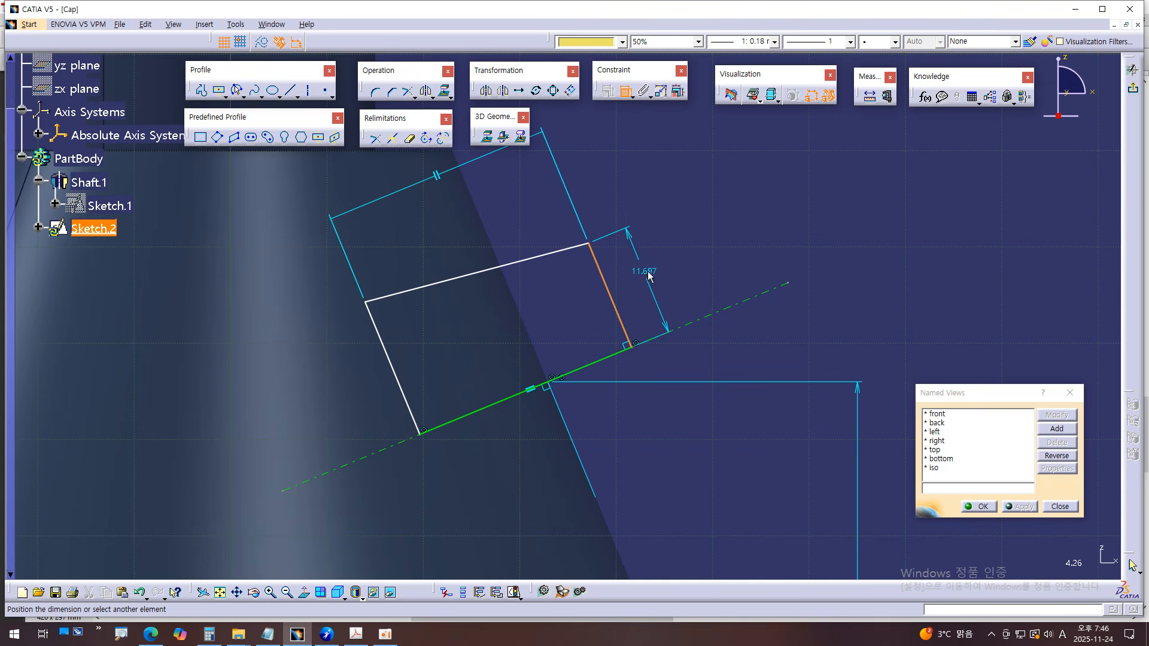
left_click(667, 265)
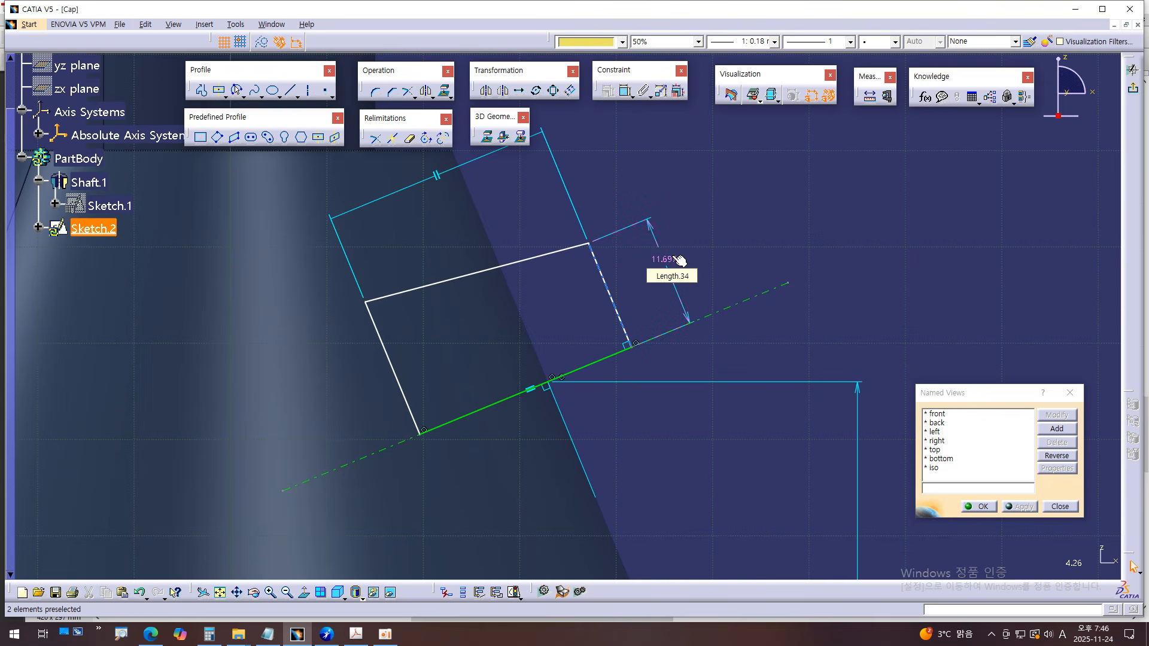
double_click(678, 260)
type("3")
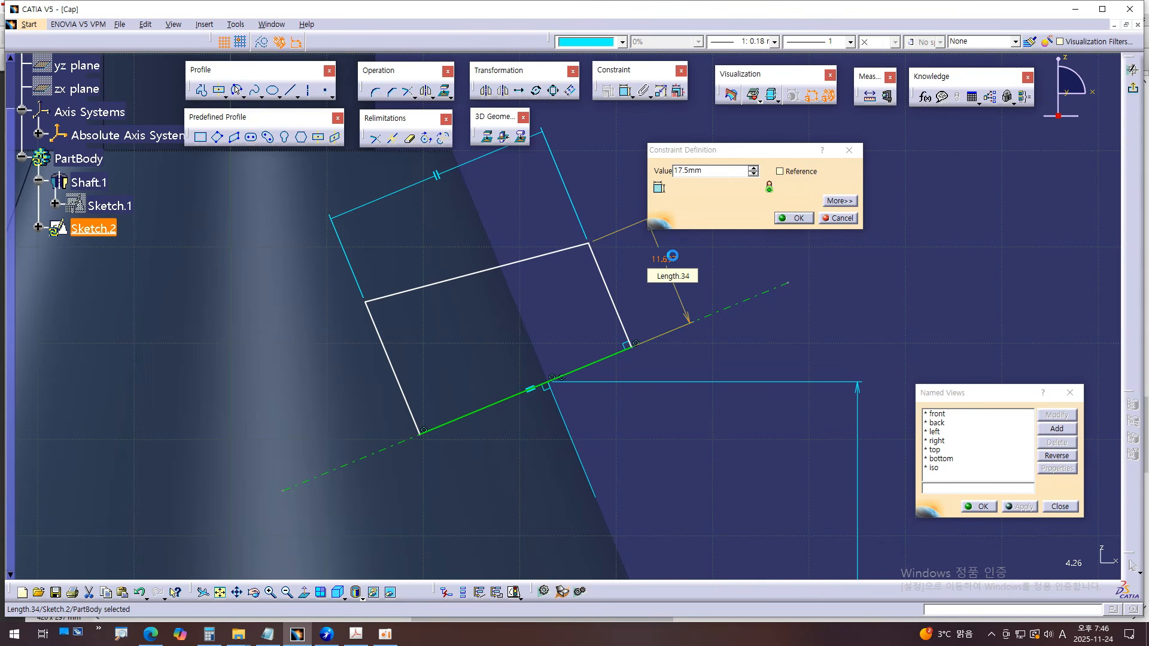
key("Return")
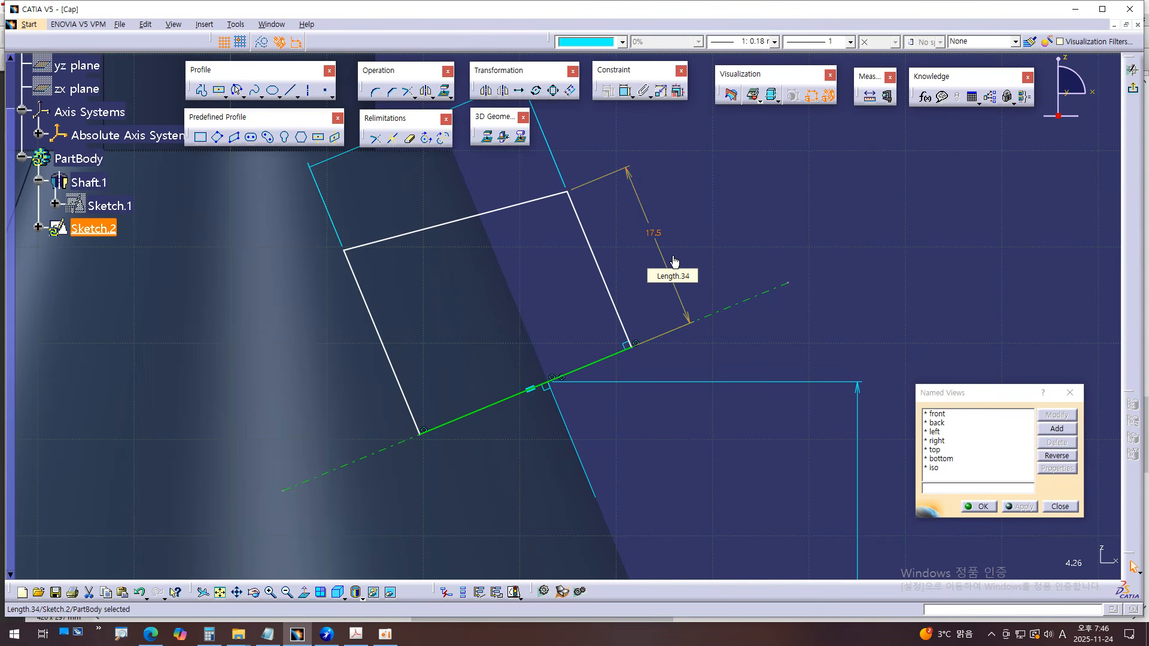
middle_click_drag(706, 208, 730, 279)
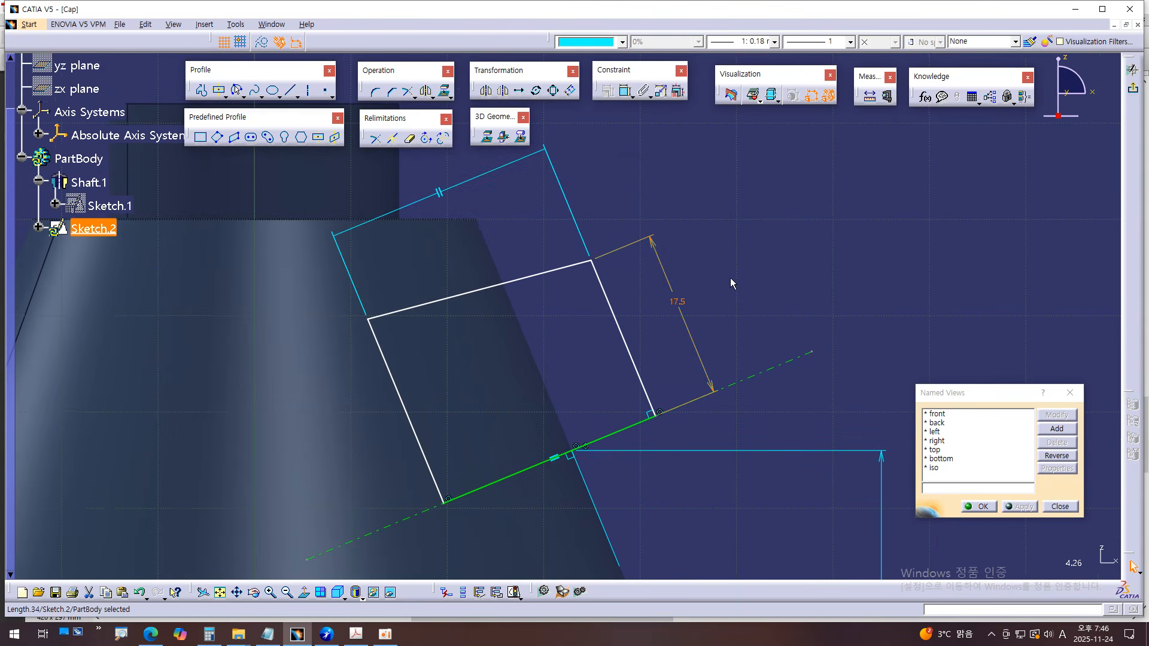
left_click(669, 310)
middle_click_drag(723, 312, 723, 321, "ctrl")
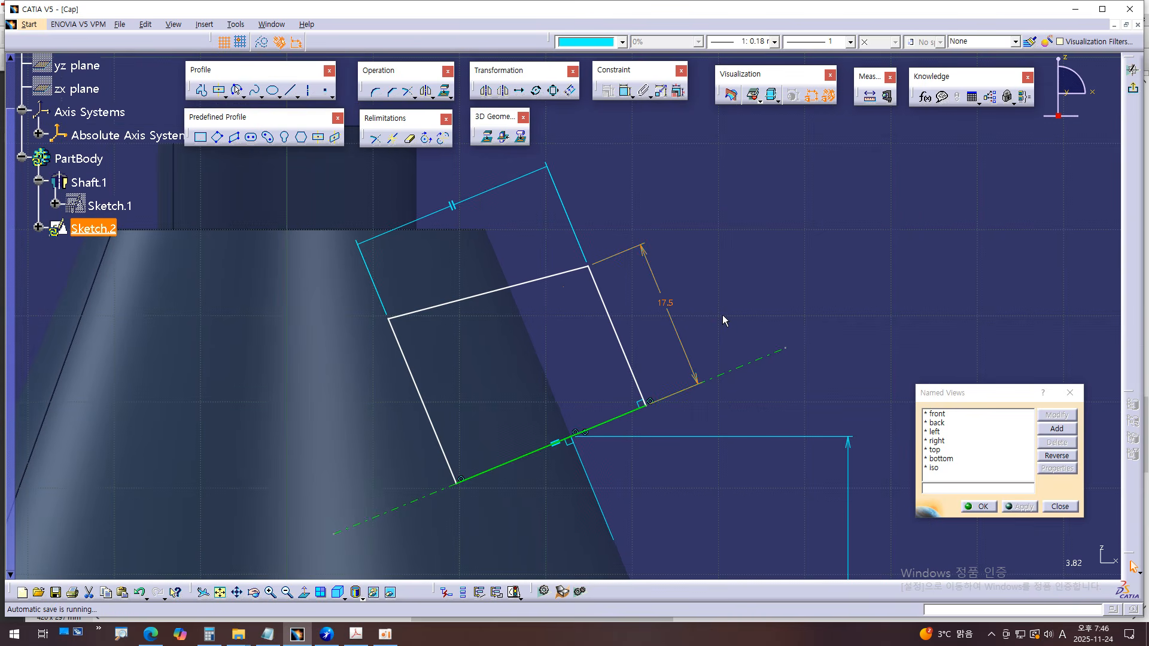
- Switch to the PDF drawing and circle the 30° angle of the side boss in red
key("alt+Tab")
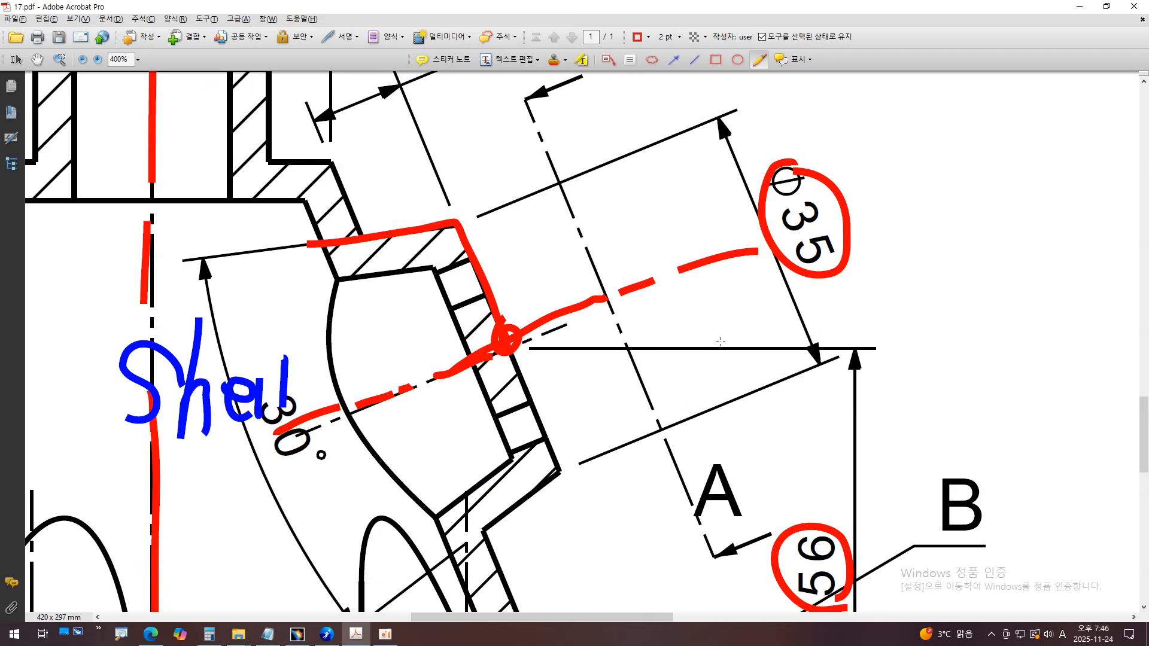
scroll(720, 341, "down", 1, "ctrl")
mouse_move(434, 364)
left_mouse_down()
mouse_move(375, 362)
mouse_move(354, 429)
mouse_move(434, 416)
mouse_move(384, 346)
left_mouse_up()
- Switch to CATIA, dimension the angle between the profile's sloped upper side and its side along the axis, and set it to 15 degrees
key("alt+Tab")
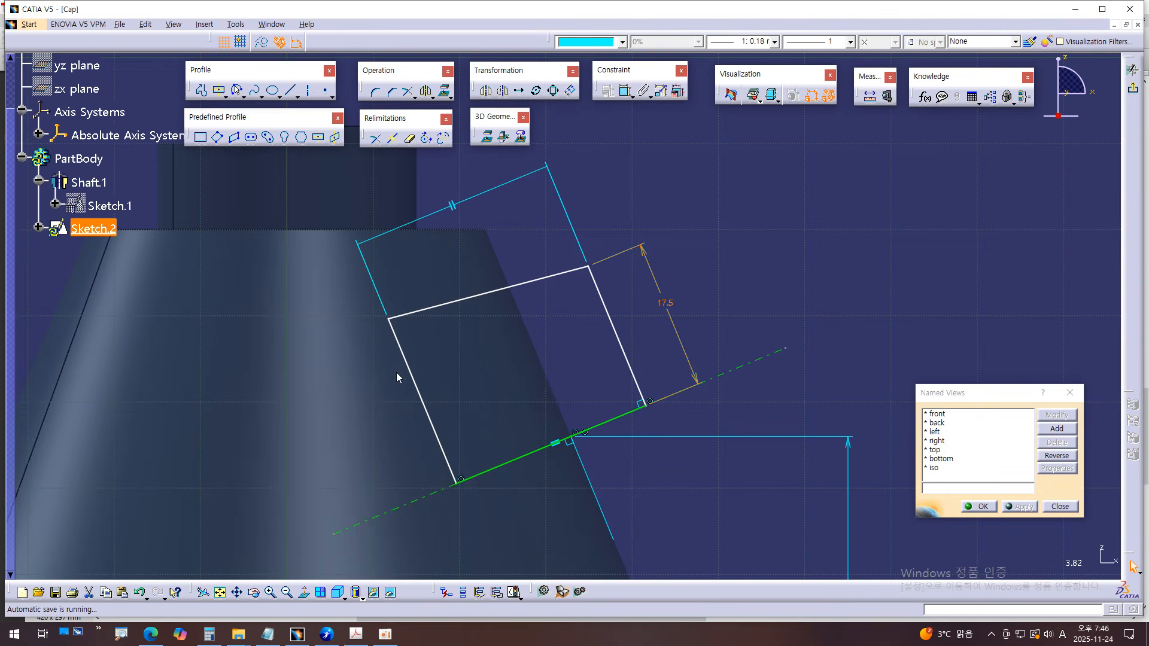
left_click(626, 91)
middle_click_drag(554, 356, 608, 305)
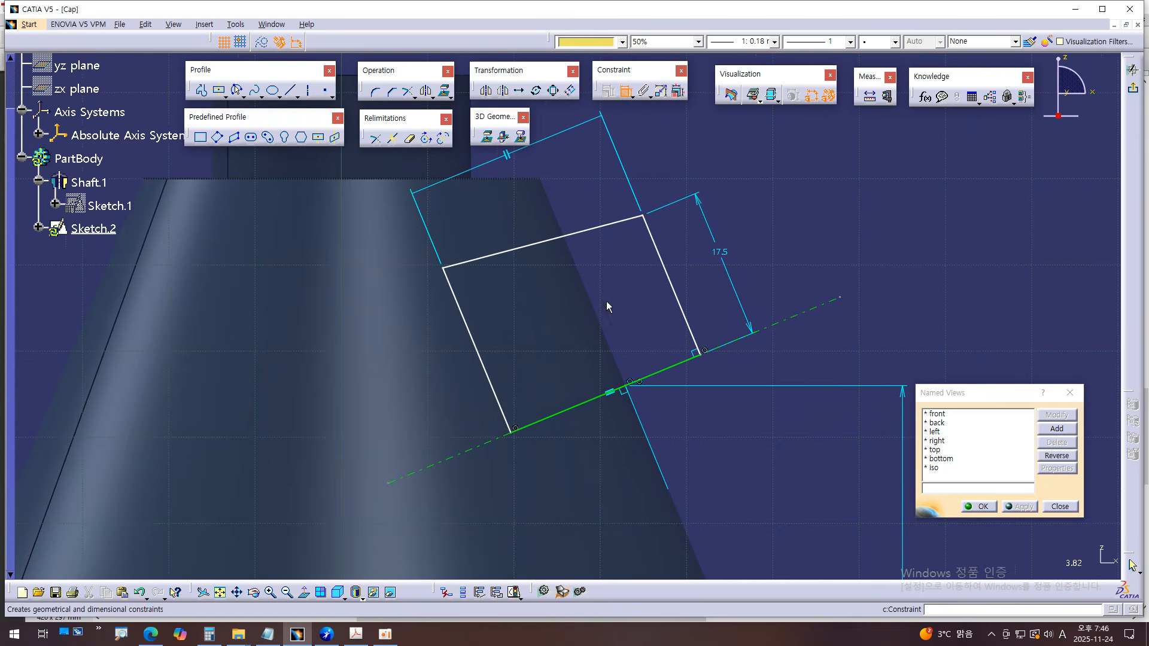
left_click(521, 248)
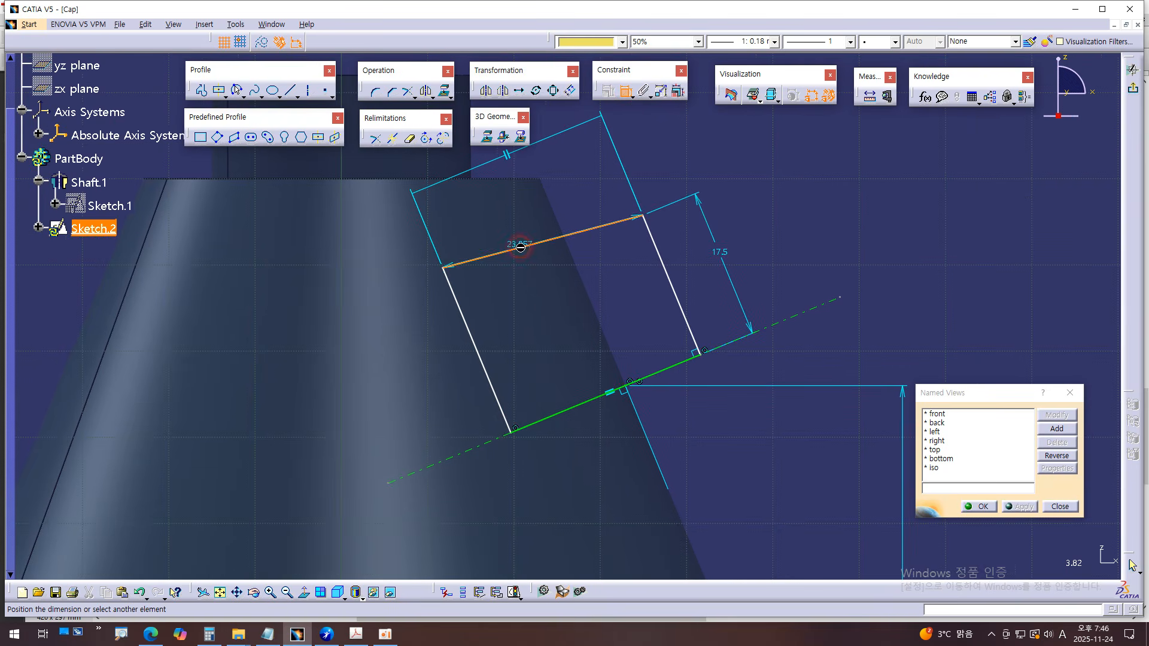
left_click(589, 406)
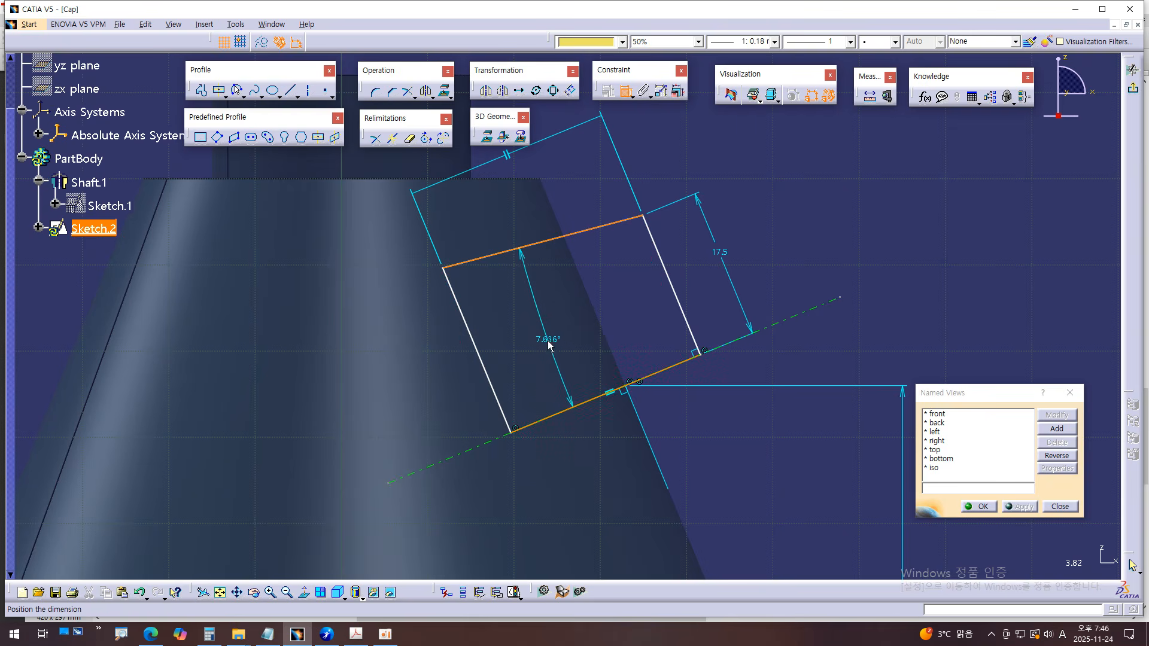
left_click(545, 337)
key("alt+Tab")
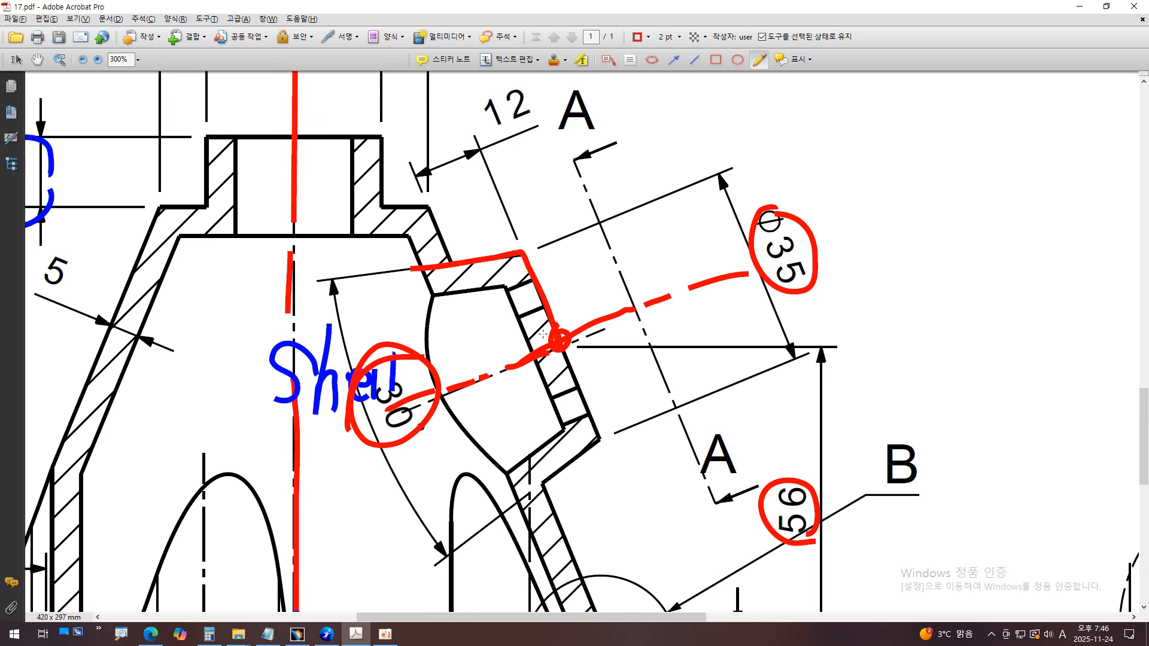
key("alt+Tab")
double_click(542, 333)
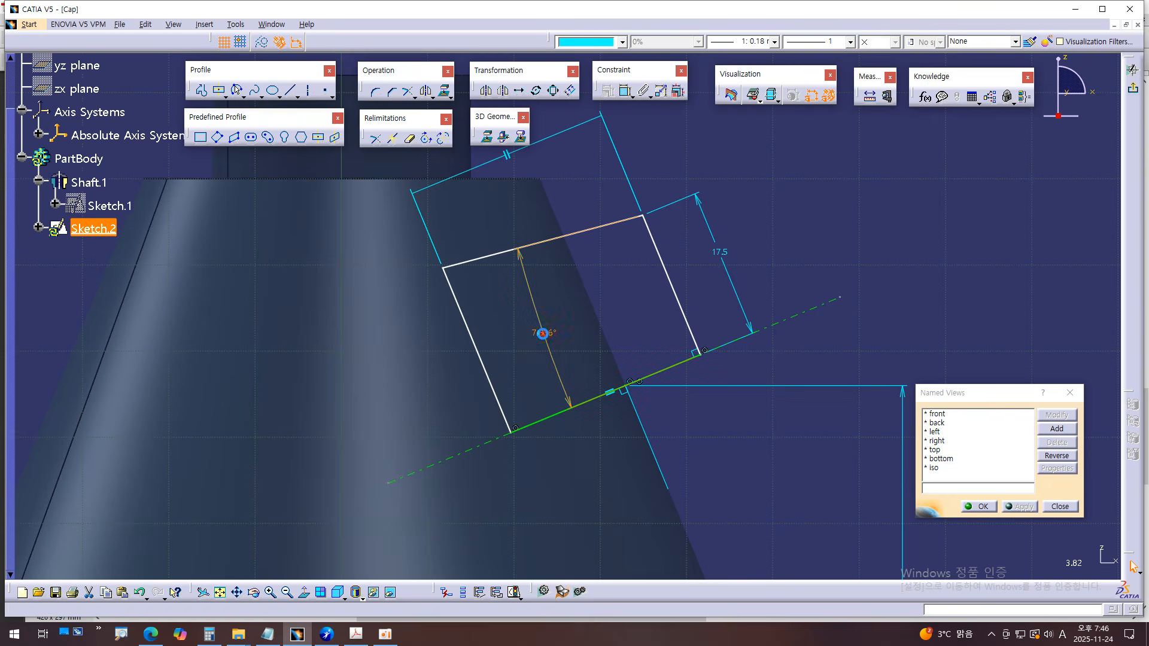
type("15")
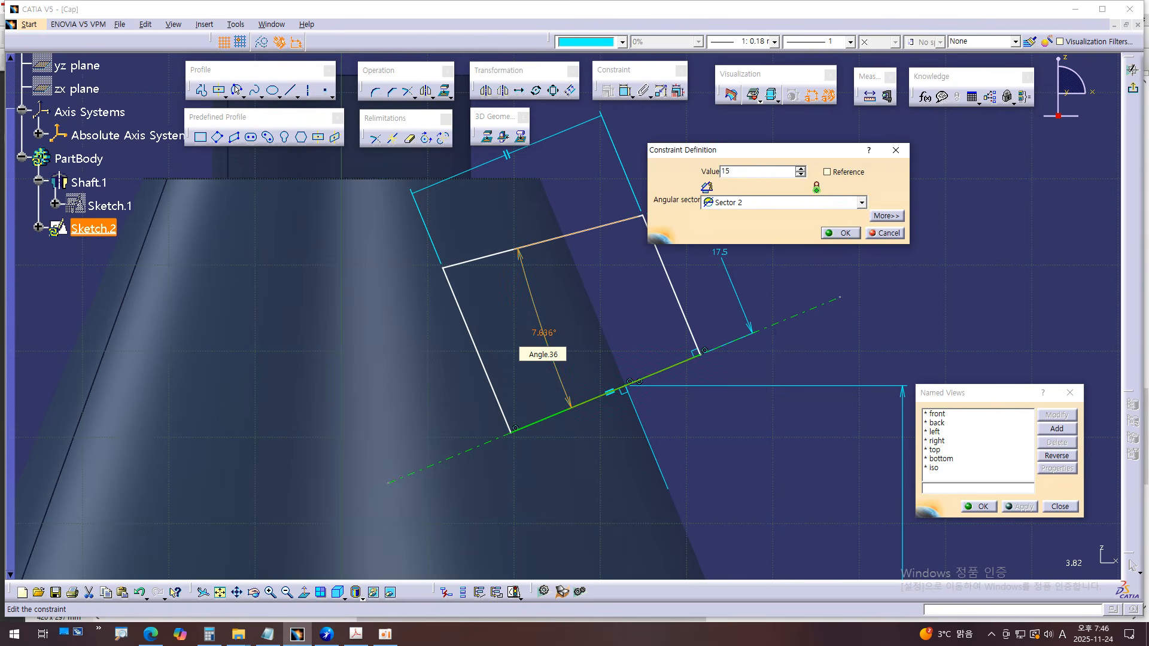
key("Return")
left_click(589, 292)
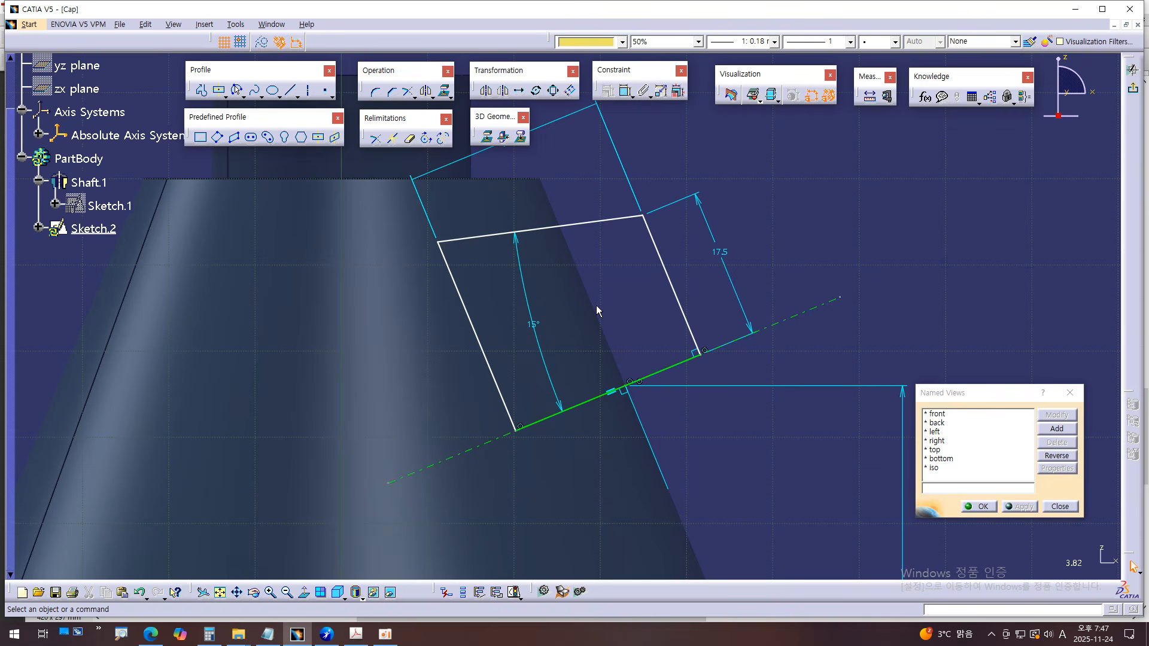
- Switch to the PDF drawing and circle the boss's 12 dimension in red
left_click(392, 637)
left_click(920, 542)
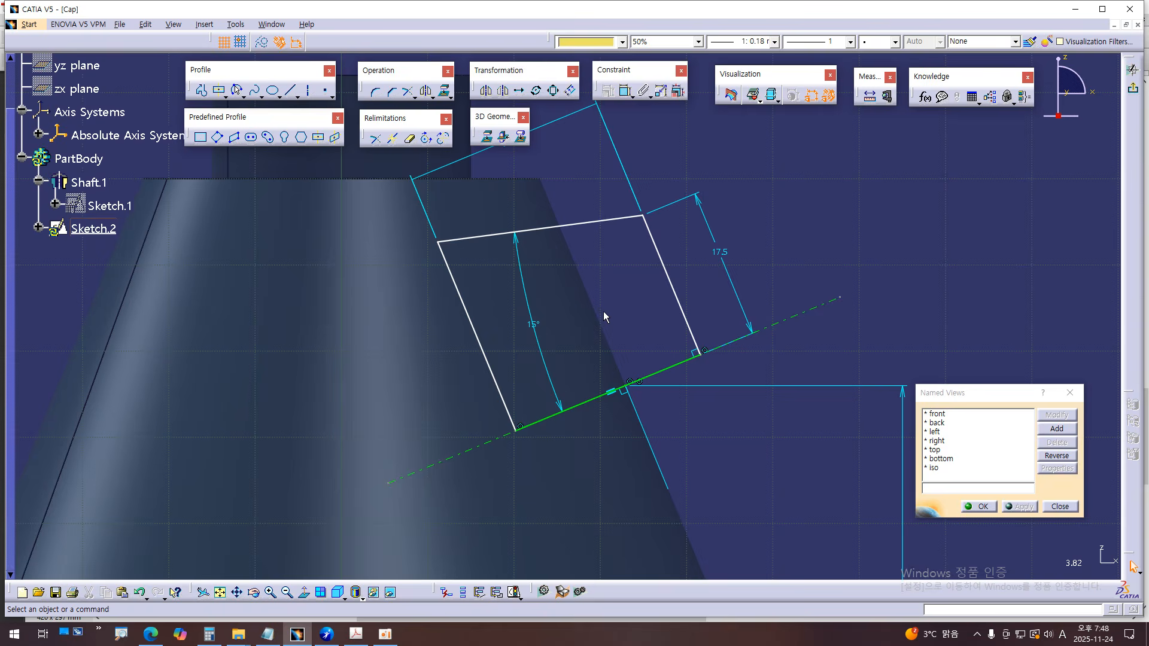
left_click(356, 634)
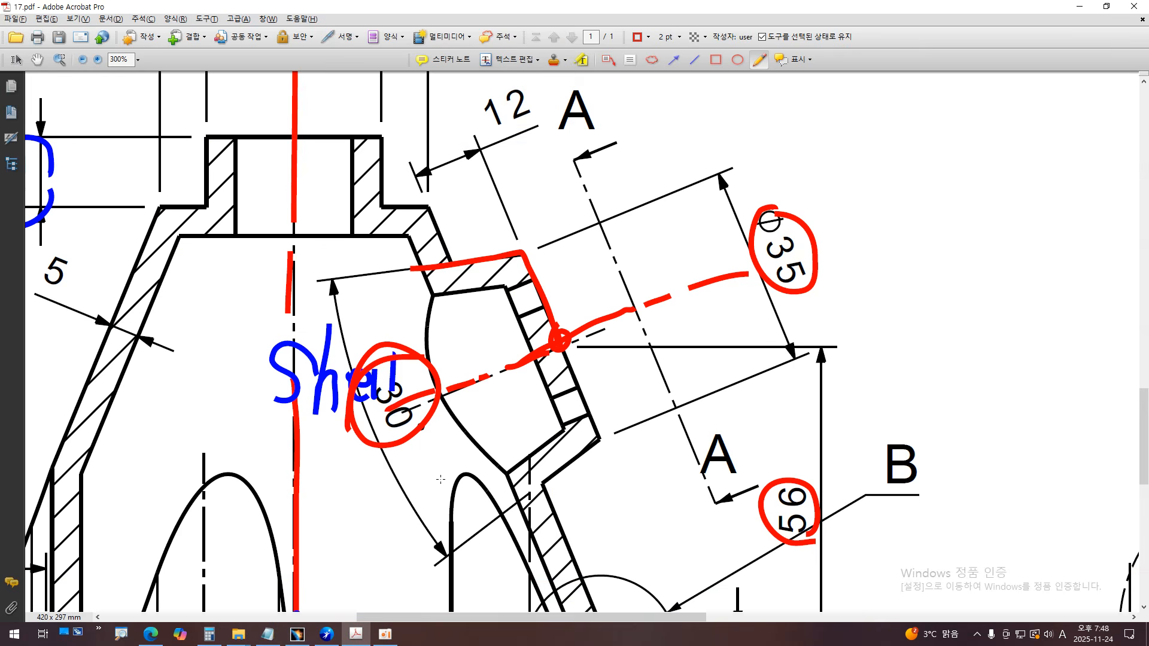
mouse_move(533, 106)
left_mouse_down()
mouse_move(509, 77)
mouse_move(479, 116)
mouse_move(521, 134)
mouse_move(527, 123)
left_mouse_up()
- Switch to CATIA, show Sketch.1 of the first shaft, and set the 3D background display to usual intensity
key("alt+Tab")
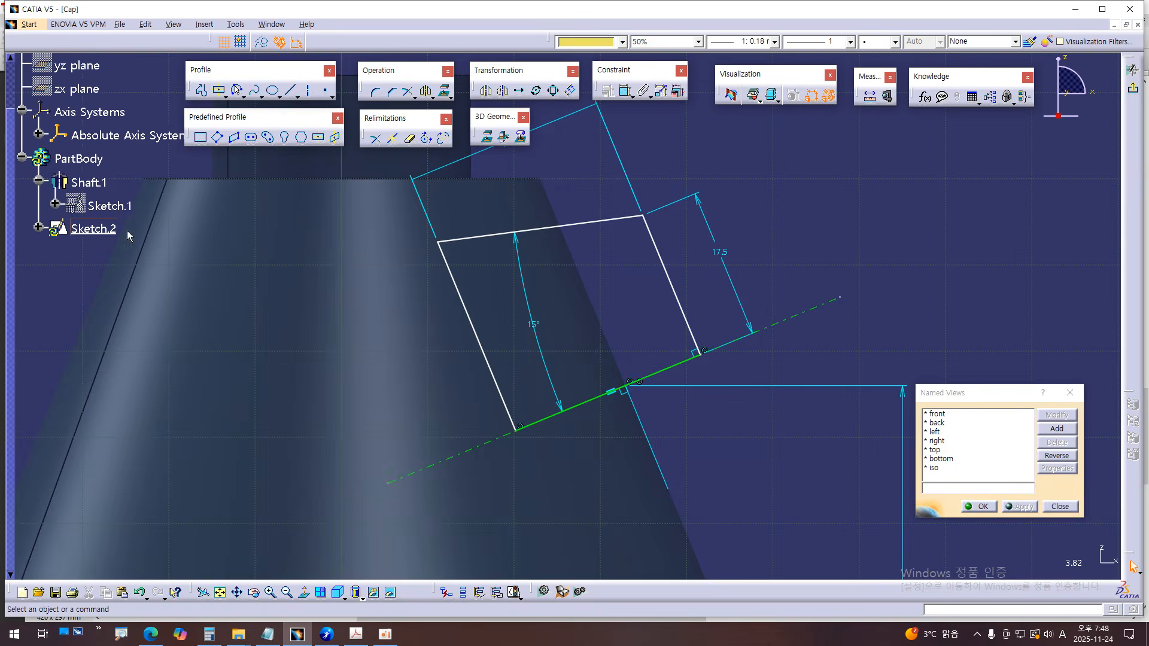
left_click(107, 210)
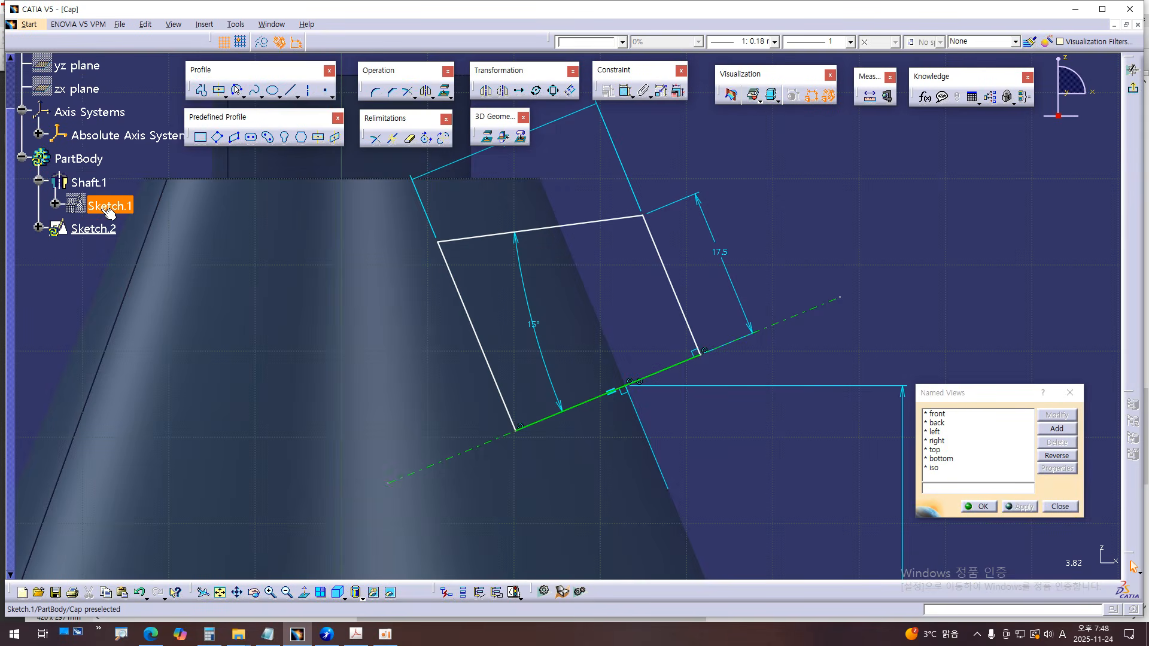
key("space")
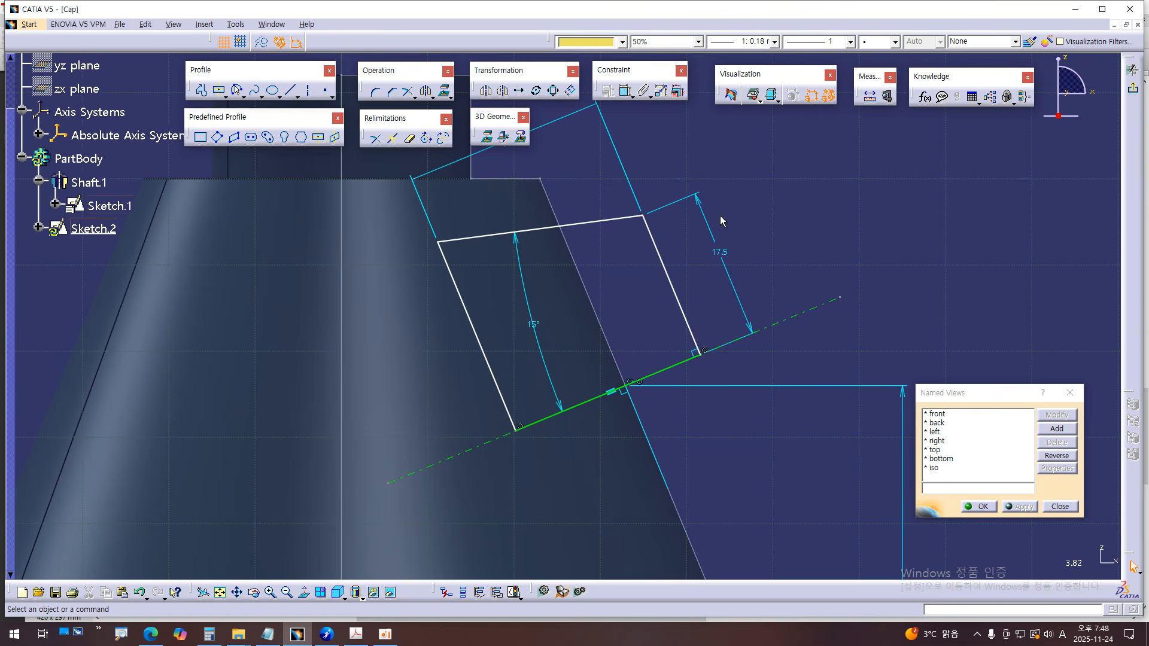
left_click(758, 103)
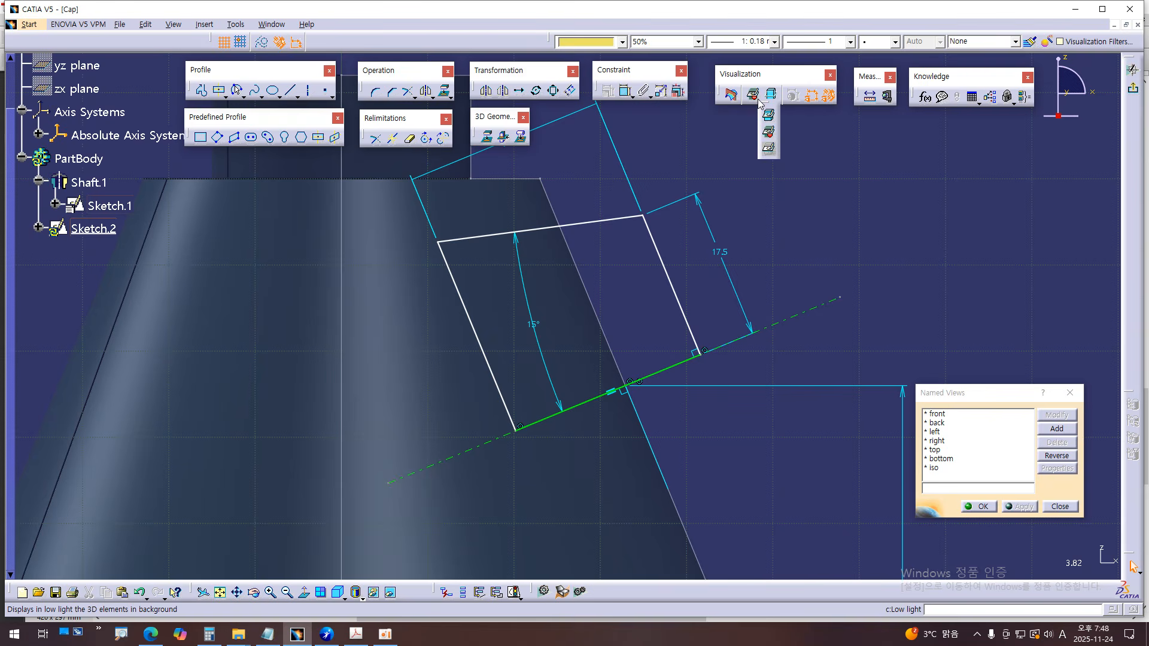
left_click(768, 116)
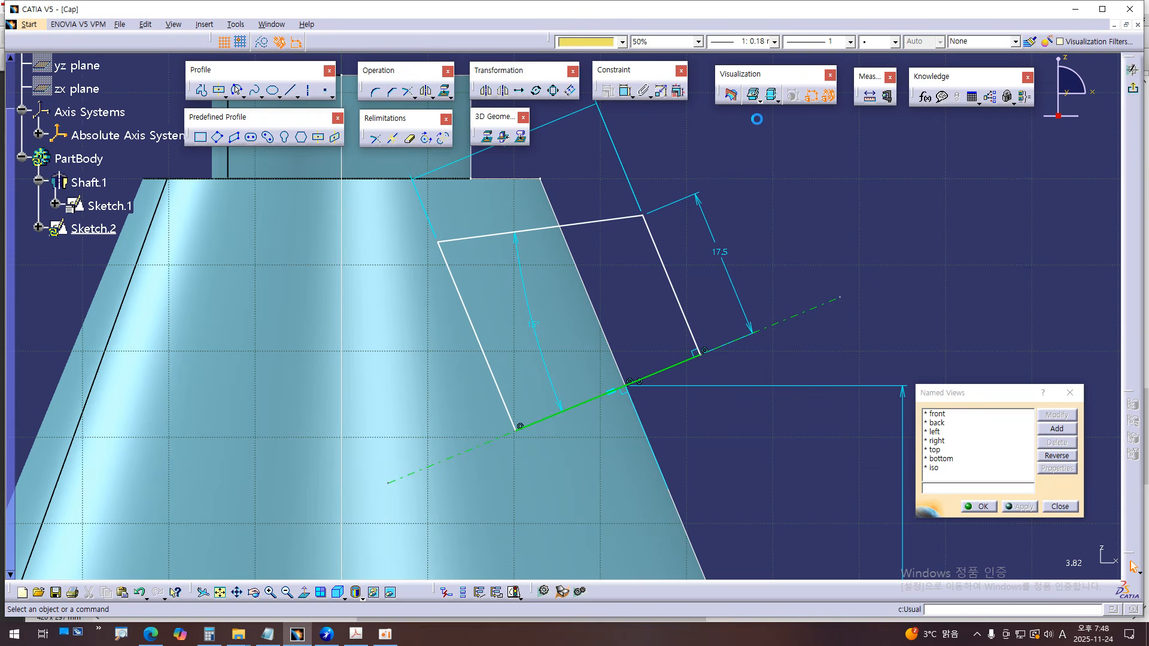
- Dimension the offset from Sketch.1's slanted cone edge to the profile's outer side and set it to 15 mm
middle_click_drag(713, 356, 730, 394)
left_click(595, 305)
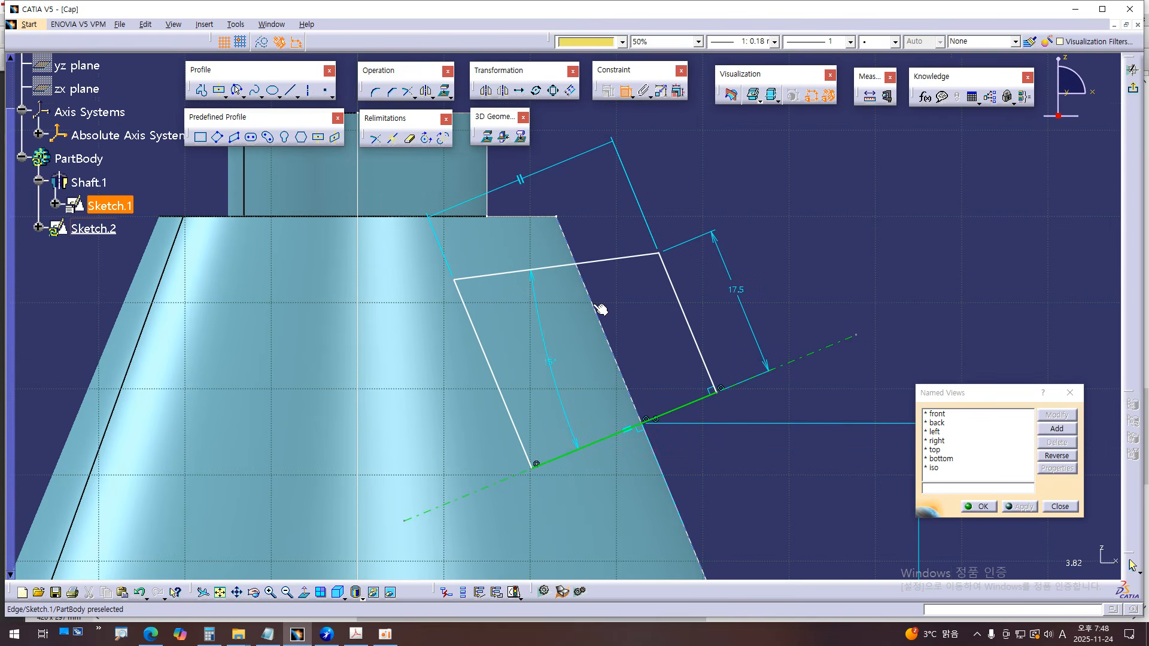
left_click(669, 288)
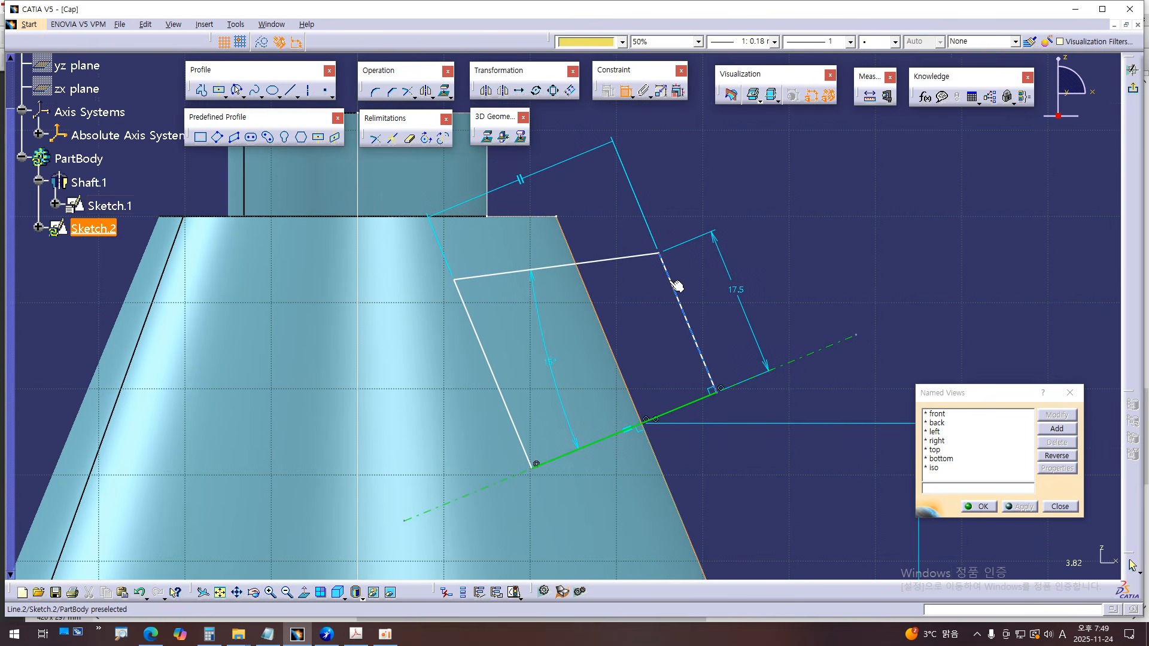
left_click(596, 181)
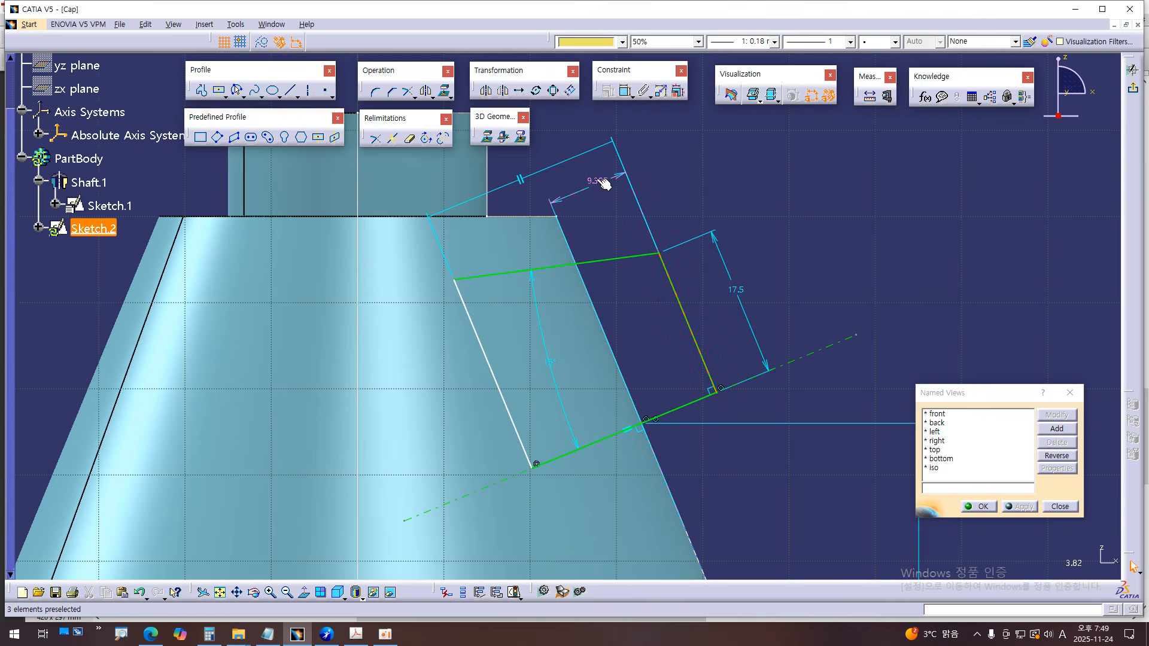
double_click(597, 182)
type("15mm")
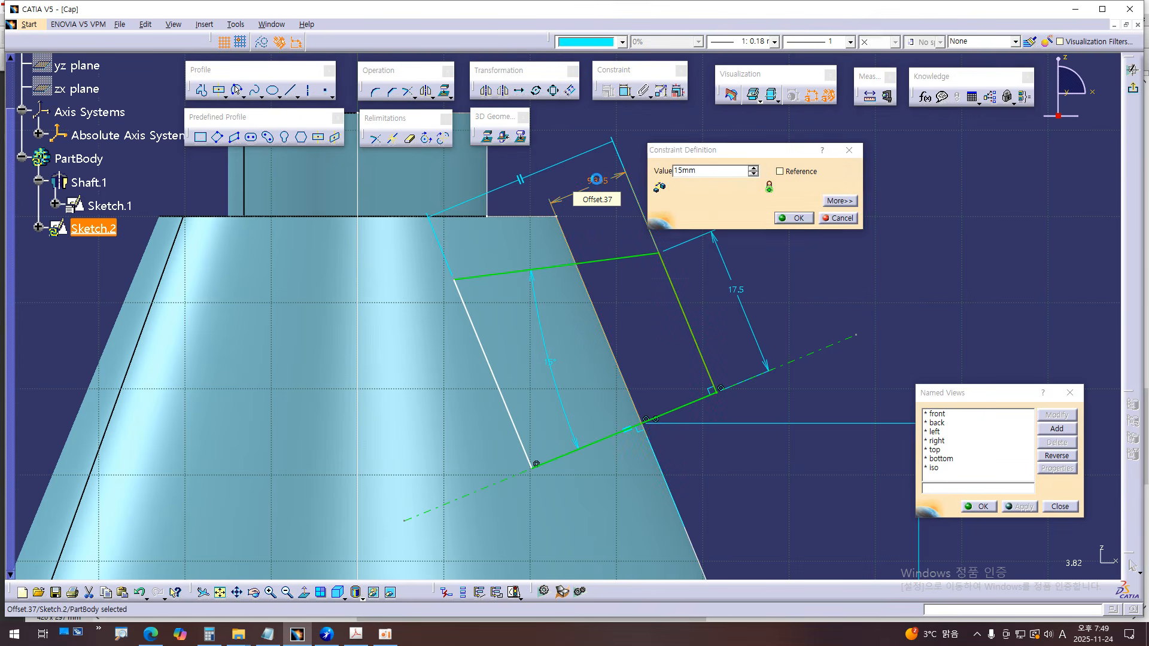
key("Return")
- Check the boss offset in the PDF drawing, set the offset dimension to 12 mm, and dim the 3D background to low intensity
key("alt+Tab")
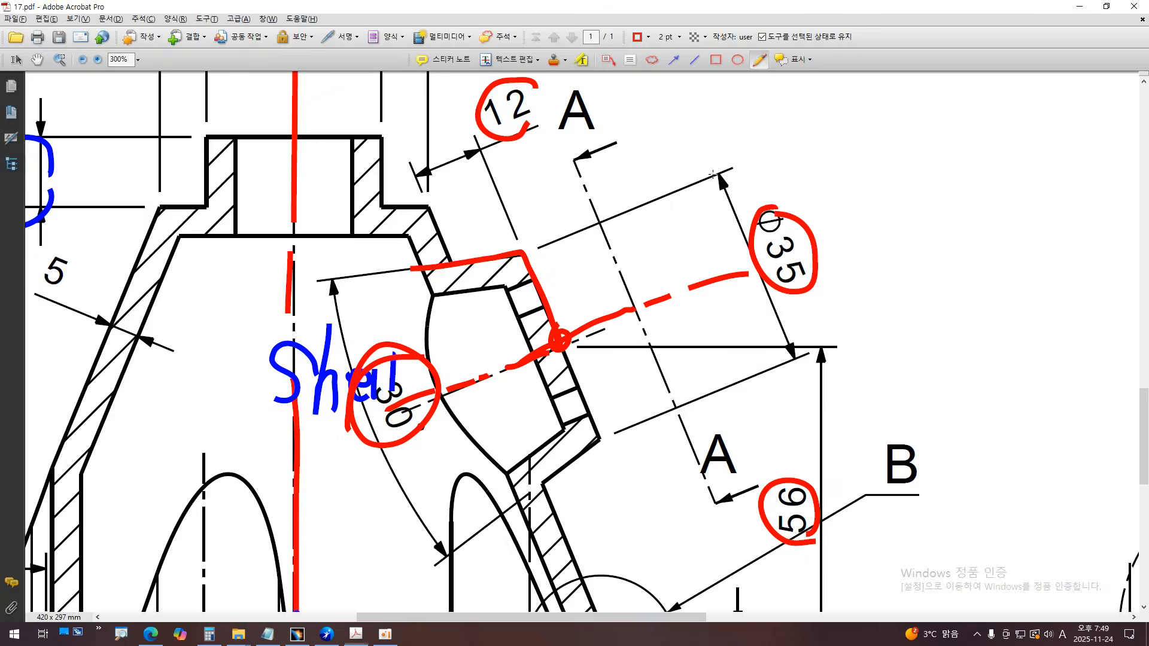
key("alt+Tab")
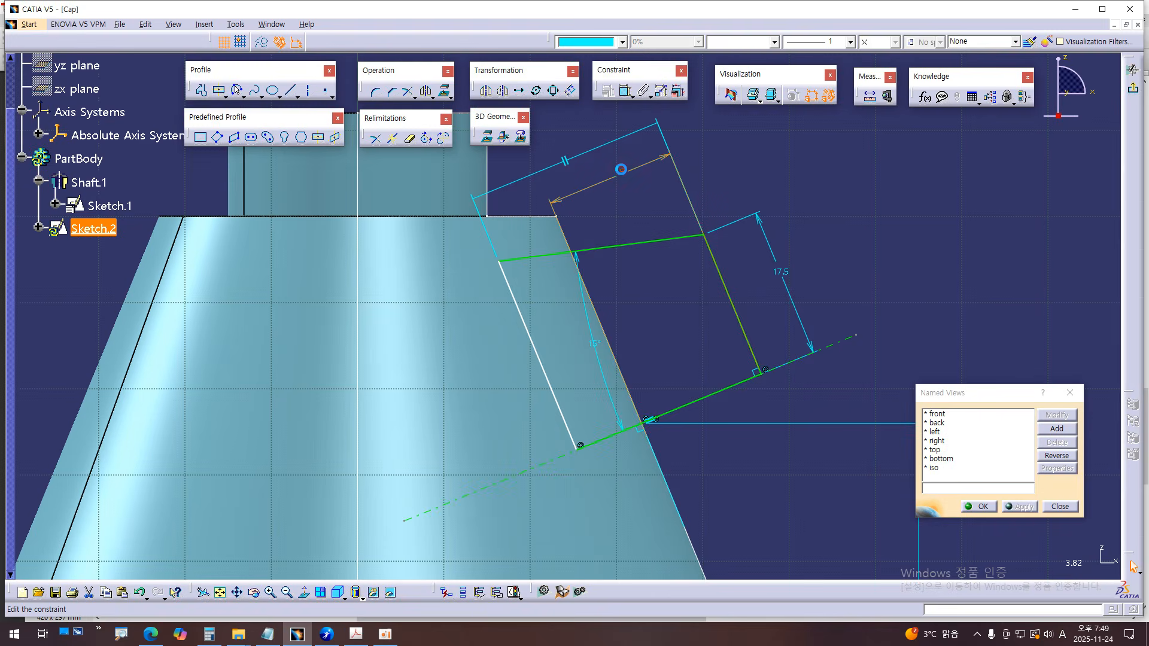
double_click(622, 173)
type("12")
key("Return")
left_click(635, 211)
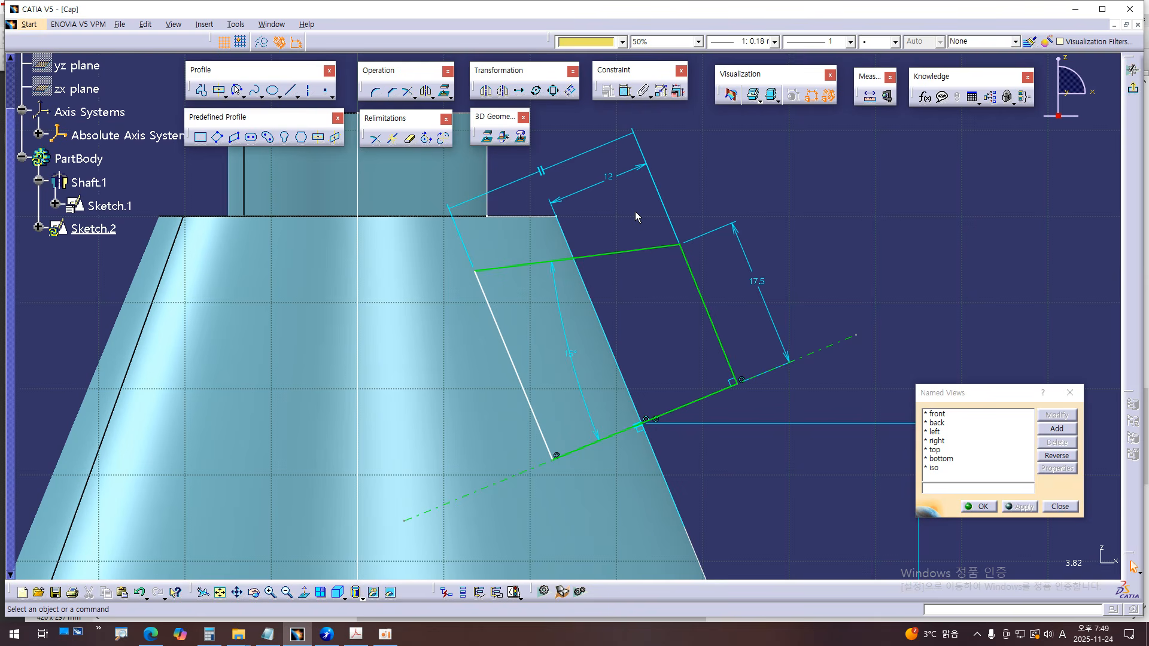
left_click(757, 102)
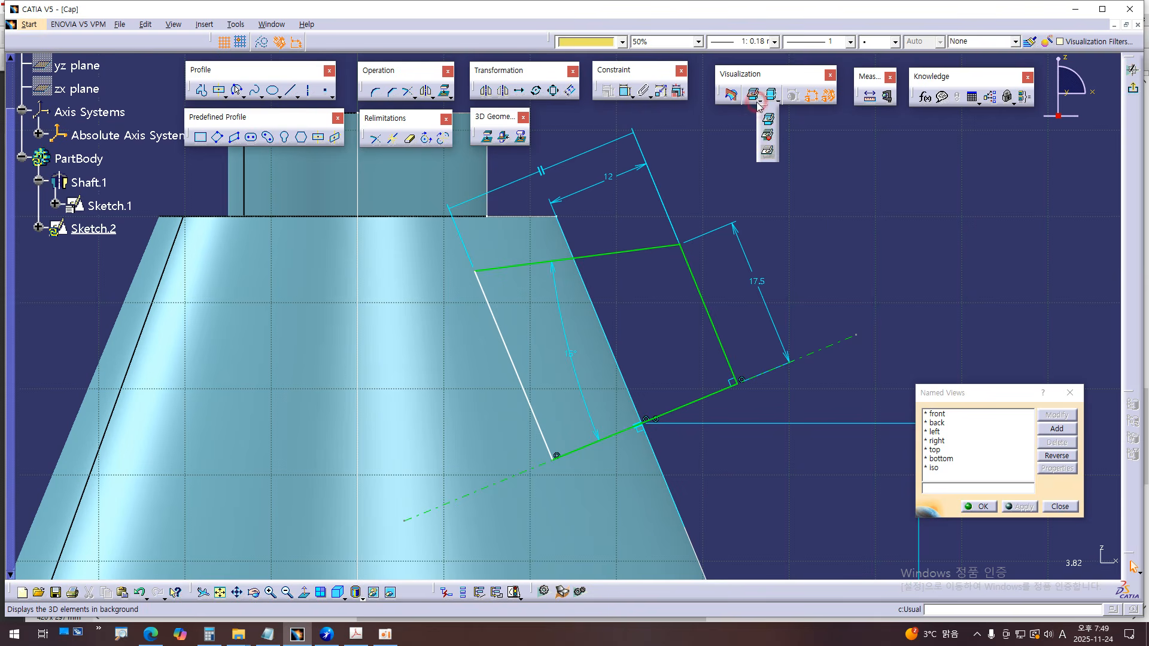
left_click(766, 138)
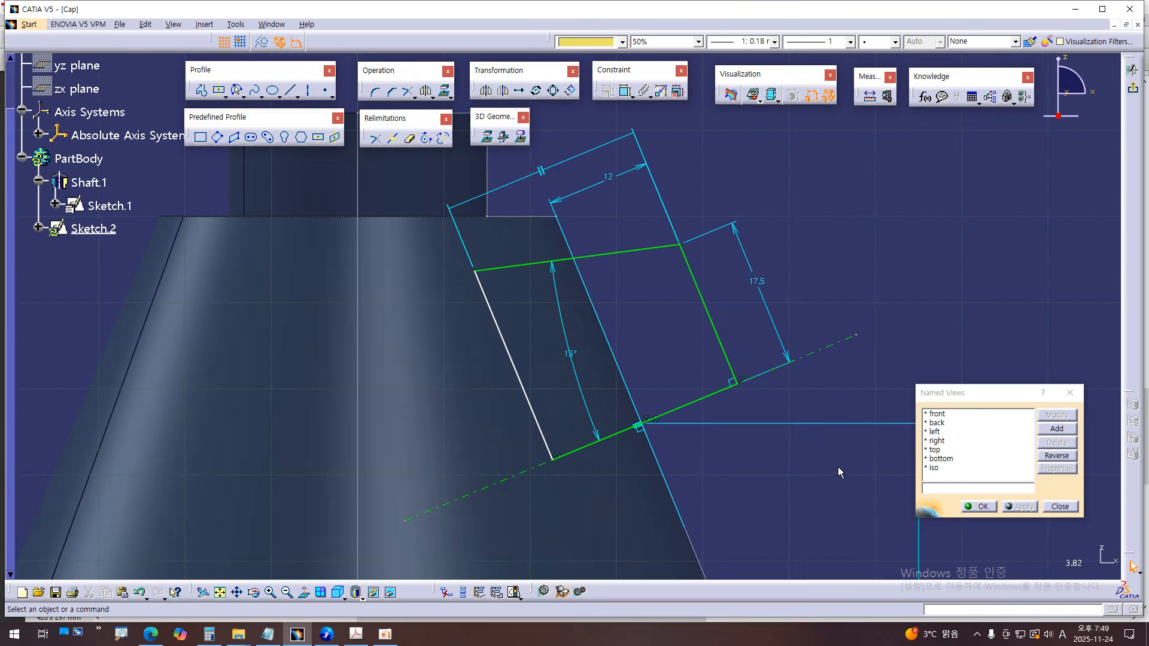
- Move the parallelism constraint's symbol away from the profile and stretch the profile's inner side further into the cone
mouse_move(812, 469)
middle_mouse_down()
mouse_move(795, 482)
mouse_move(733, 454)
middle_mouse_up()
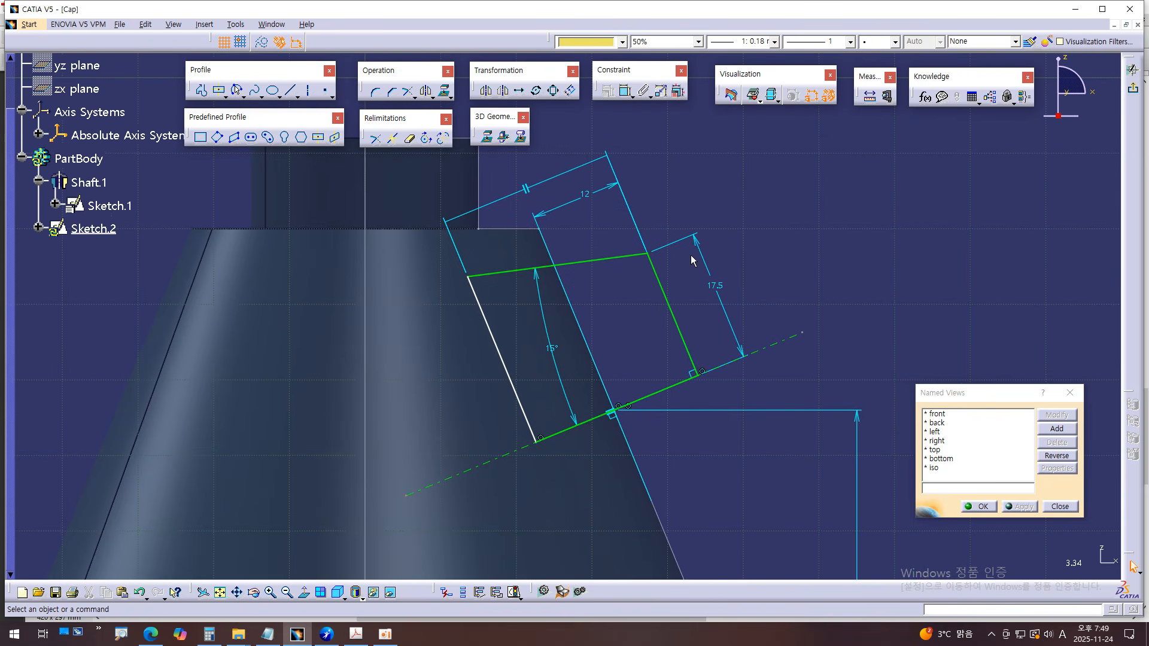
left_click_drag(599, 155, 627, 158)
left_click(705, 170)
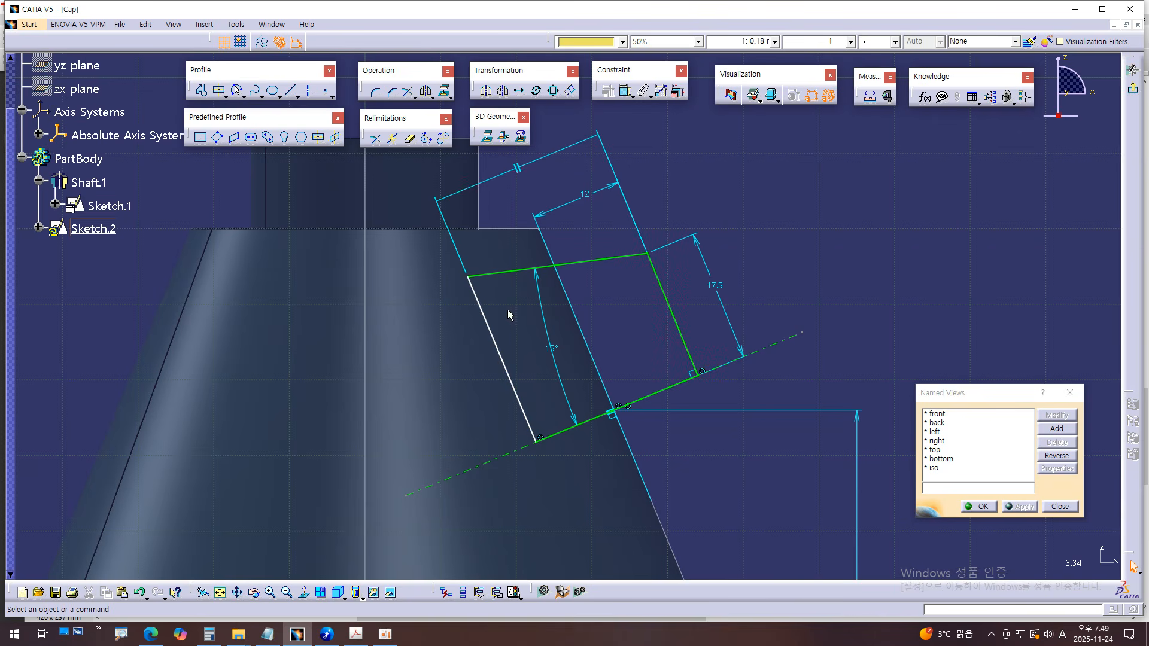
middle_click_drag(705, 469, 760, 449)
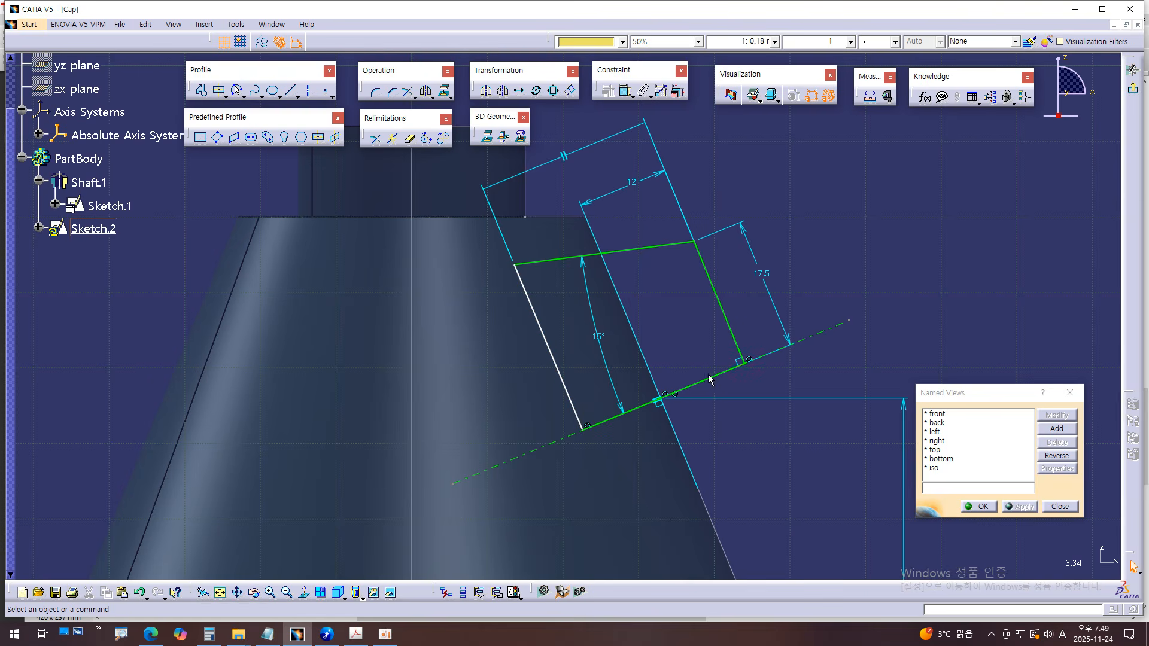
mouse_move(542, 311)
left_mouse_down()
mouse_move(545, 328)
mouse_move(490, 362)
left_mouse_up()
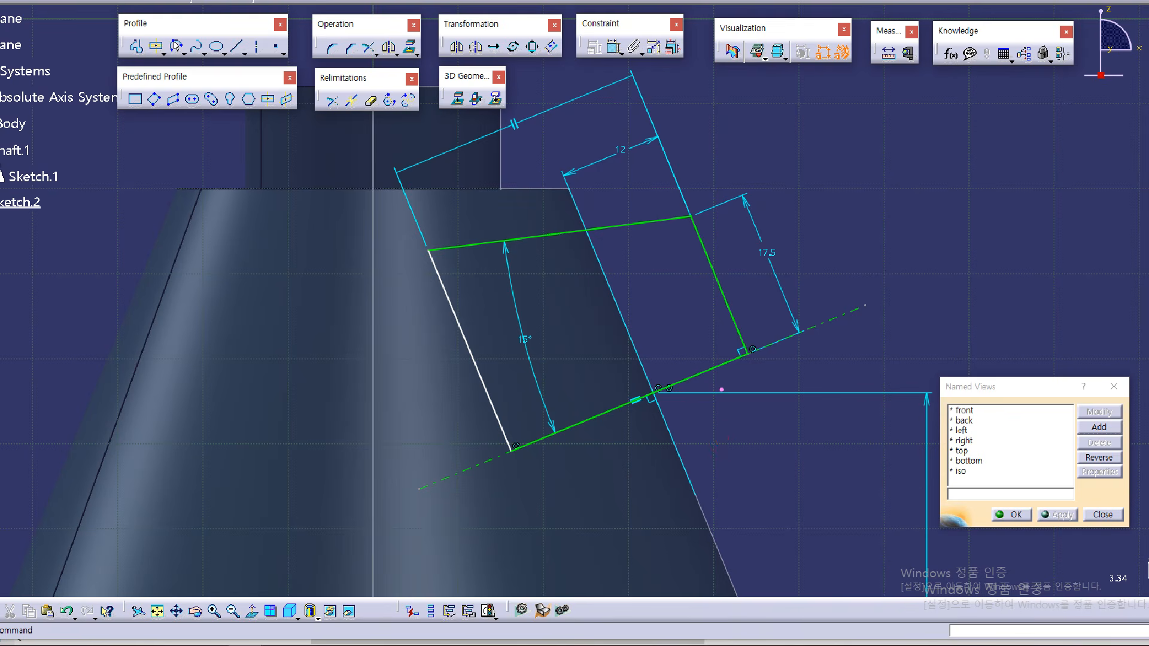
mouse_move(722, 393)
left_mouse_down()
mouse_move(686, 361)
mouse_move(711, 359)
left_mouse_up()
mouse_move(670, 220)
left_mouse_down()
mouse_move(593, 220)
mouse_move(649, 394)
mouse_move(735, 364)
mouse_move(723, 276)
left_mouse_up()
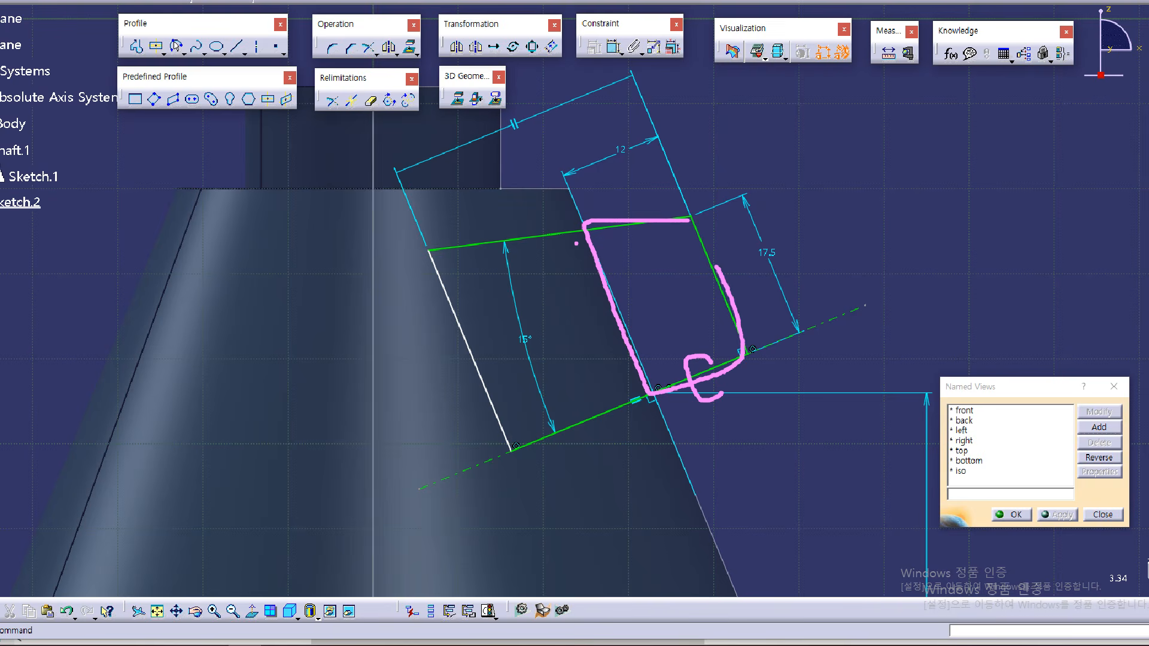
mouse_move(572, 233)
left_mouse_down()
mouse_move(455, 251)
mouse_move(439, 332)
mouse_move(497, 437)
mouse_move(610, 426)
mouse_move(612, 287)
mouse_move(571, 247)
left_mouse_up()
mouse_move(523, 287)
left_mouse_down()
mouse_move(515, 309)
mouse_move(540, 343)
left_mouse_up()
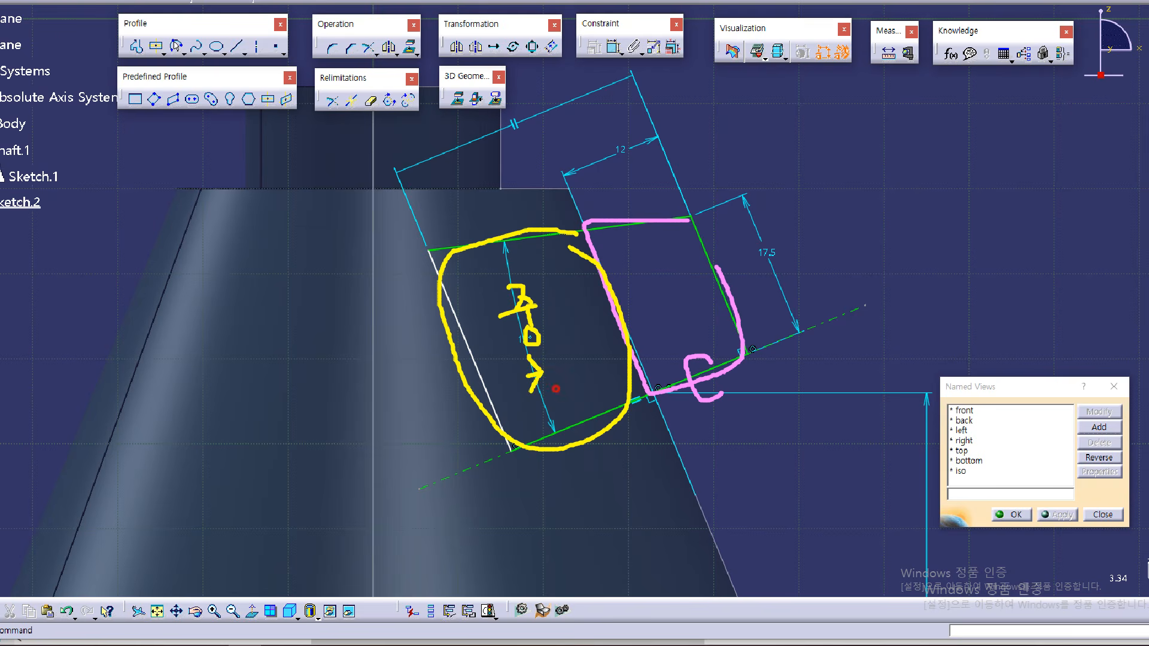
mouse_move(556, 358)
left_mouse_down()
mouse_move(550, 422)
mouse_move(565, 419)
left_mouse_up()
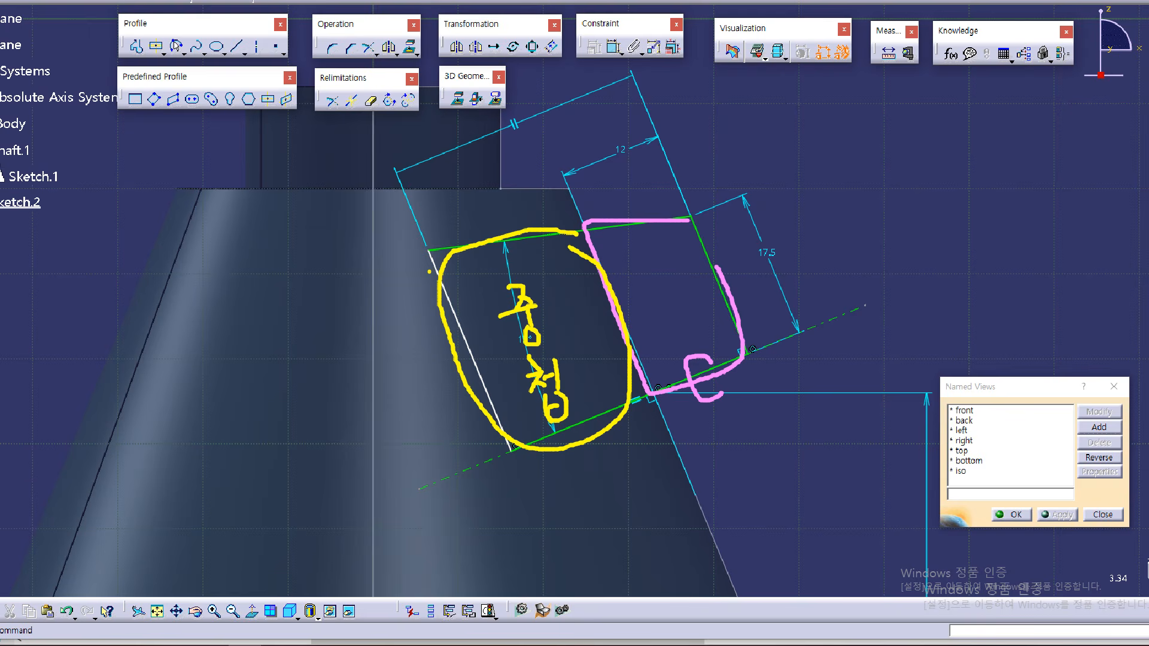
key("Escape")
- Adjust the depth of the profile's inner side inside the cone, leaving its position undimensioned
left_click_drag(482, 325, 444, 341)
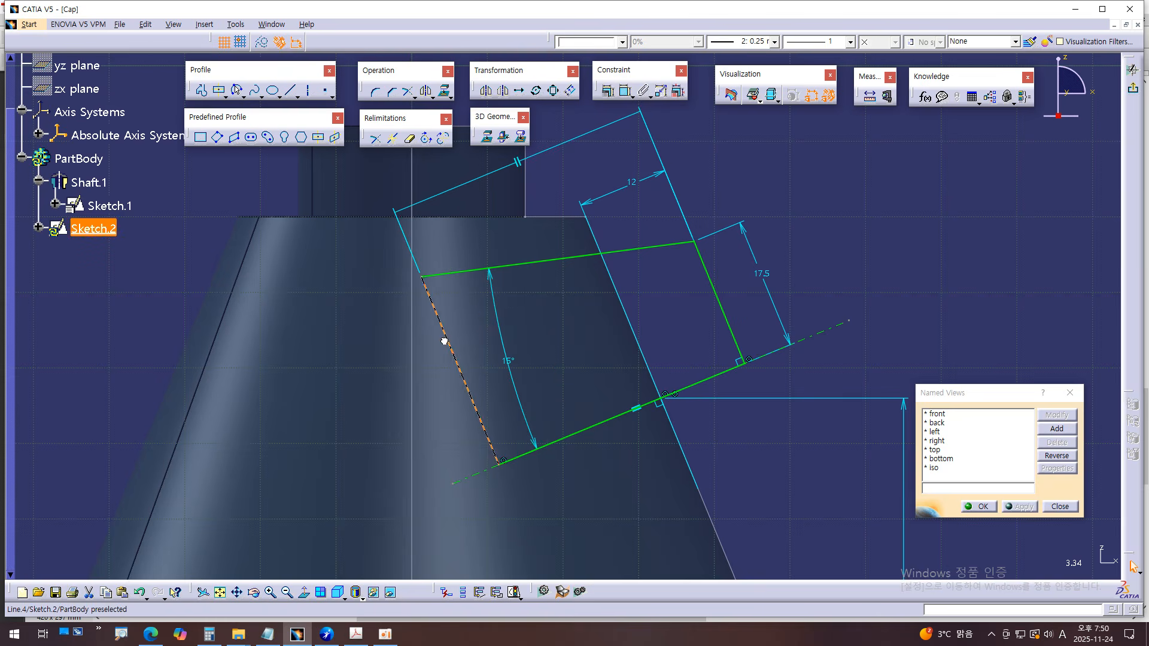
key("ctrl+1")
left_click(736, 395)
key("y")
mouse_move(670, 93)
left_mouse_down()
mouse_move(461, 116)
mouse_move(534, 397)
mouse_move(765, 390)
left_mouse_up()
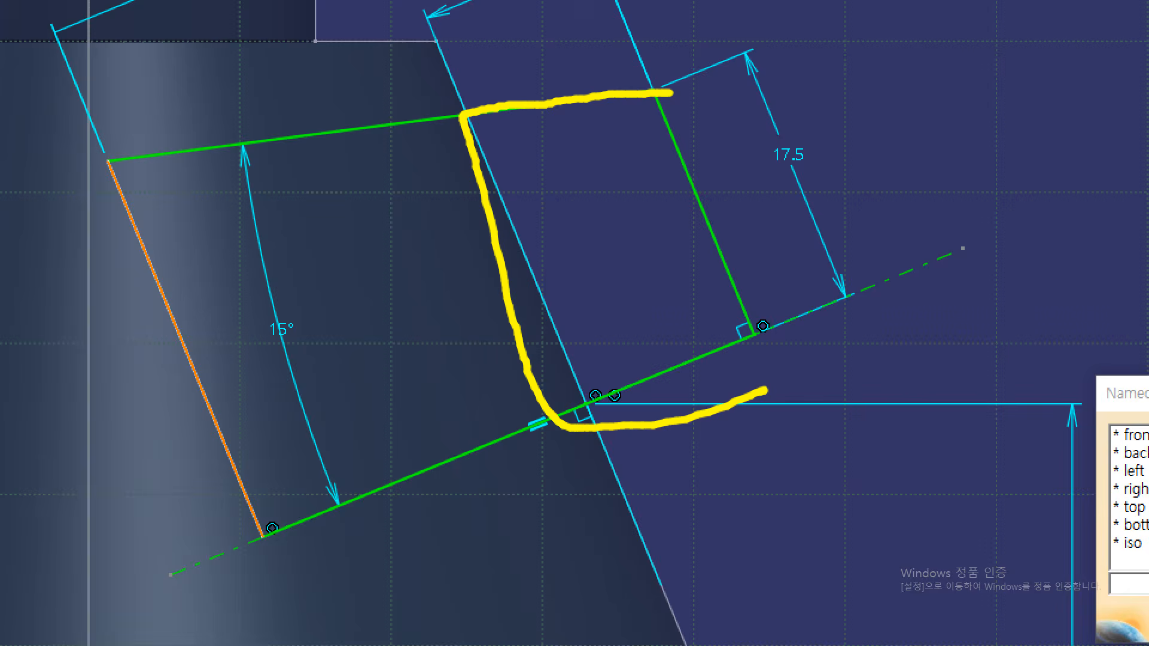
key("Escape")
mouse_move(457, 359)
left_mouse_down()
mouse_move(597, 310)
mouse_move(450, 383)
left_mouse_up()
left_click(783, 466)
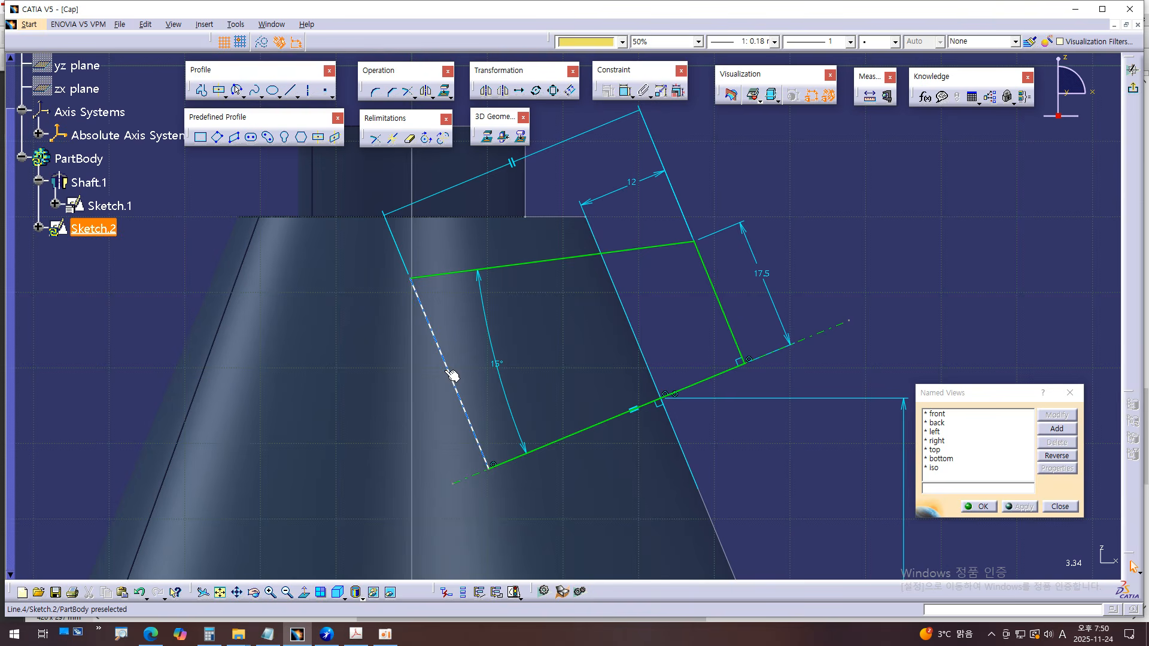
- Pull the boss profile's inner side out close to the cone surface and revolve Sketch.2 360° into a shaft about its sketch axis
left_click_drag(453, 375, 590, 338)
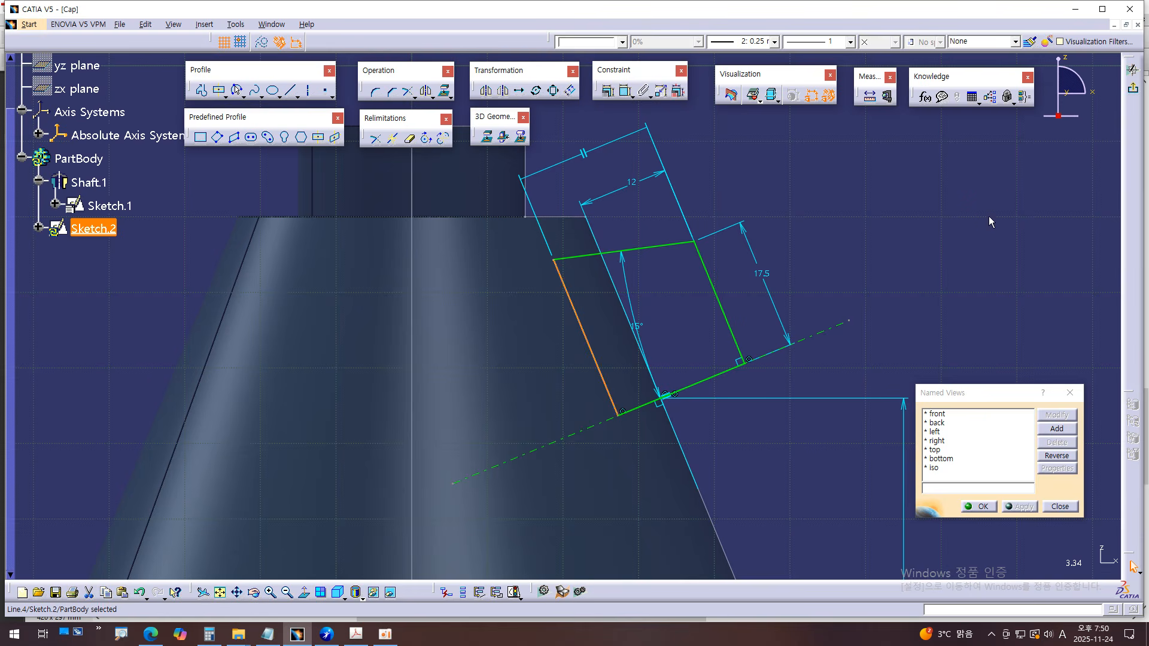
left_click(1132, 88)
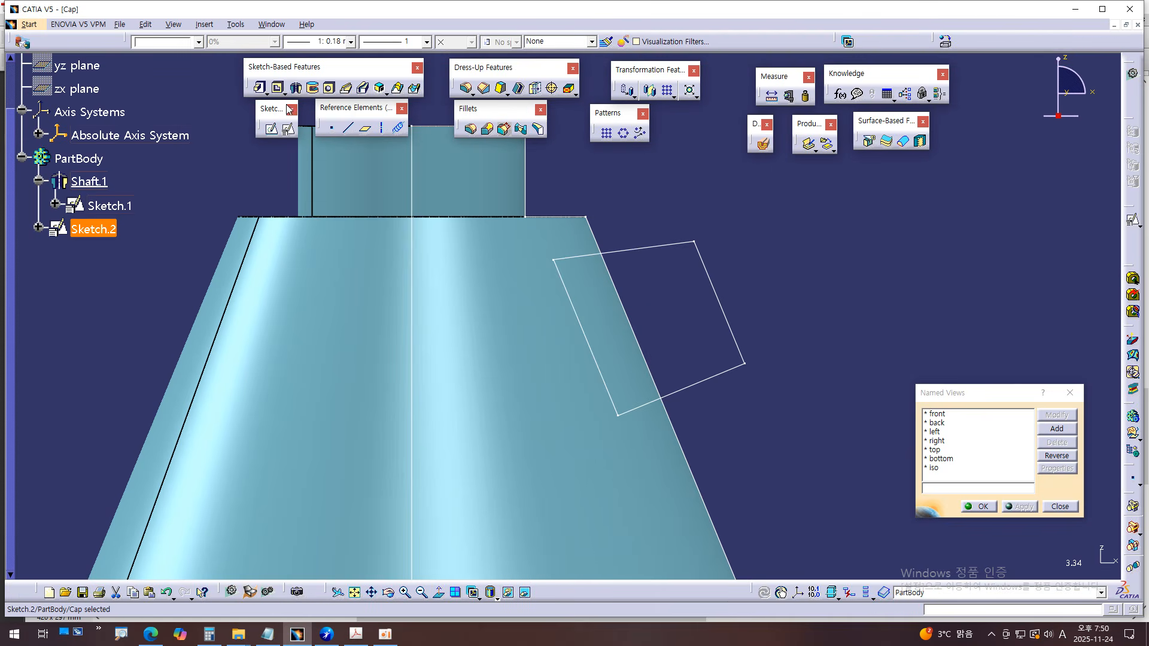
left_click(297, 89)
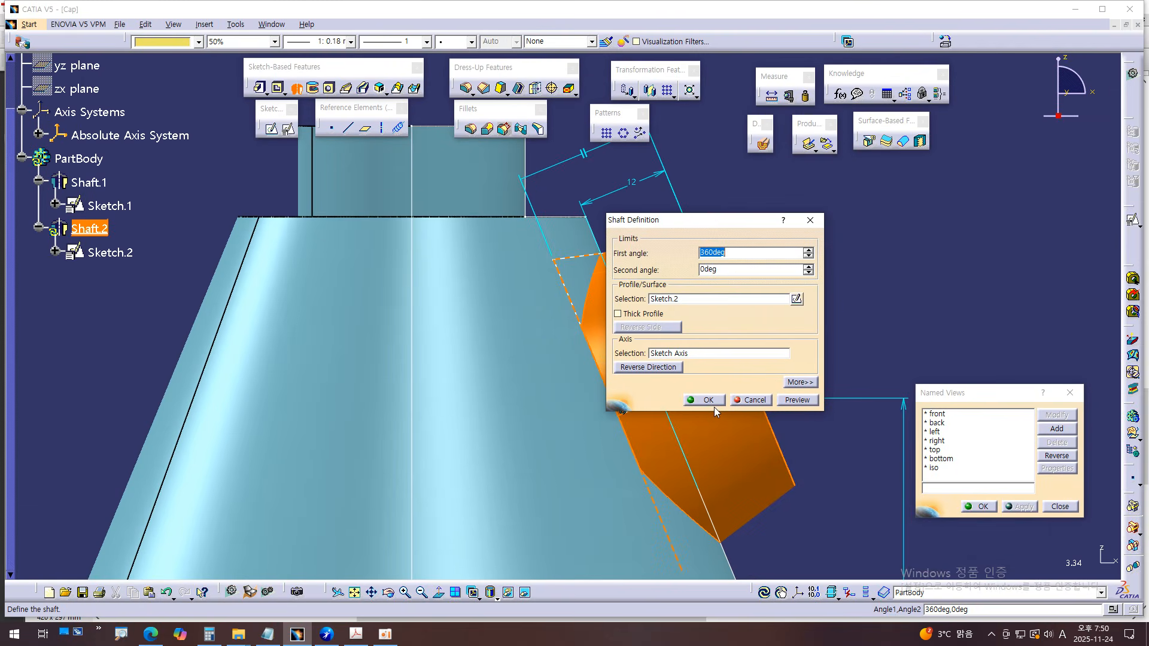
left_click(708, 403)
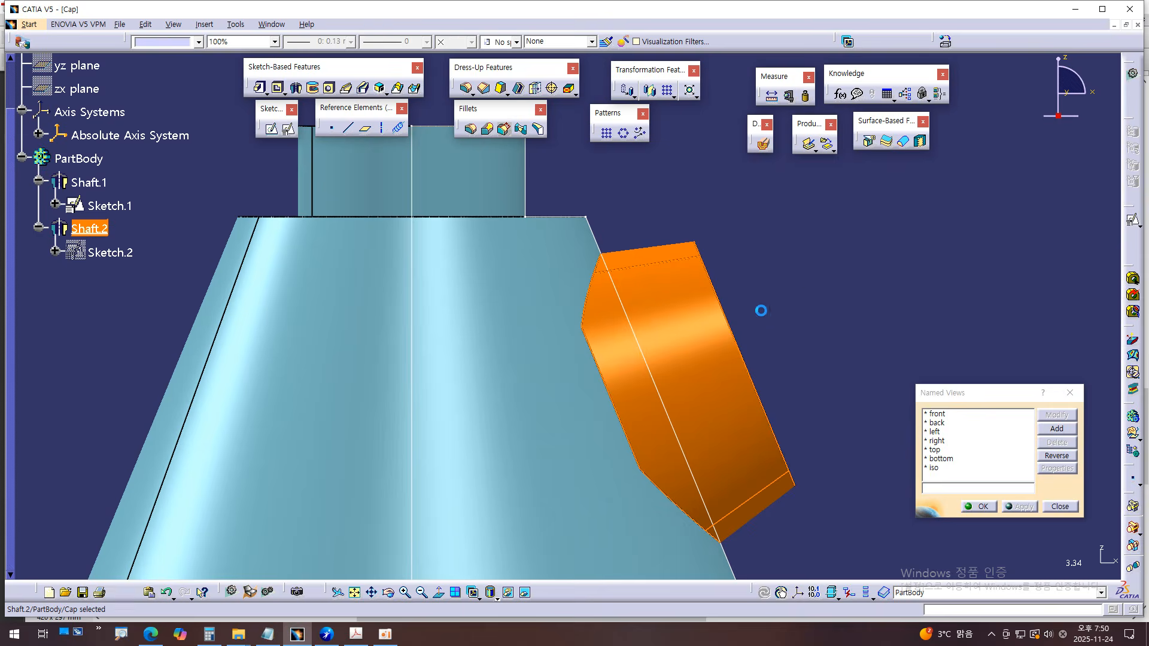
- Hide Sketch.1 and inspect the junction between the angled boss and the cone
left_click(124, 205)
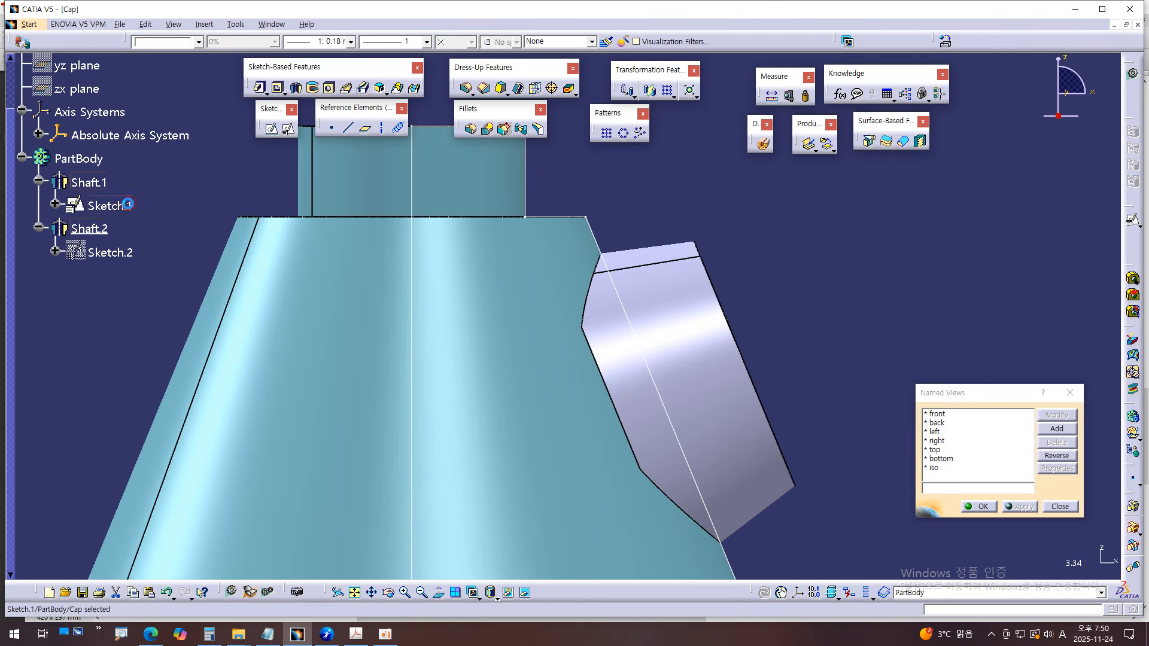
key("space")
middle_click_drag(813, 394, 878, 317)
left_click(880, 326)
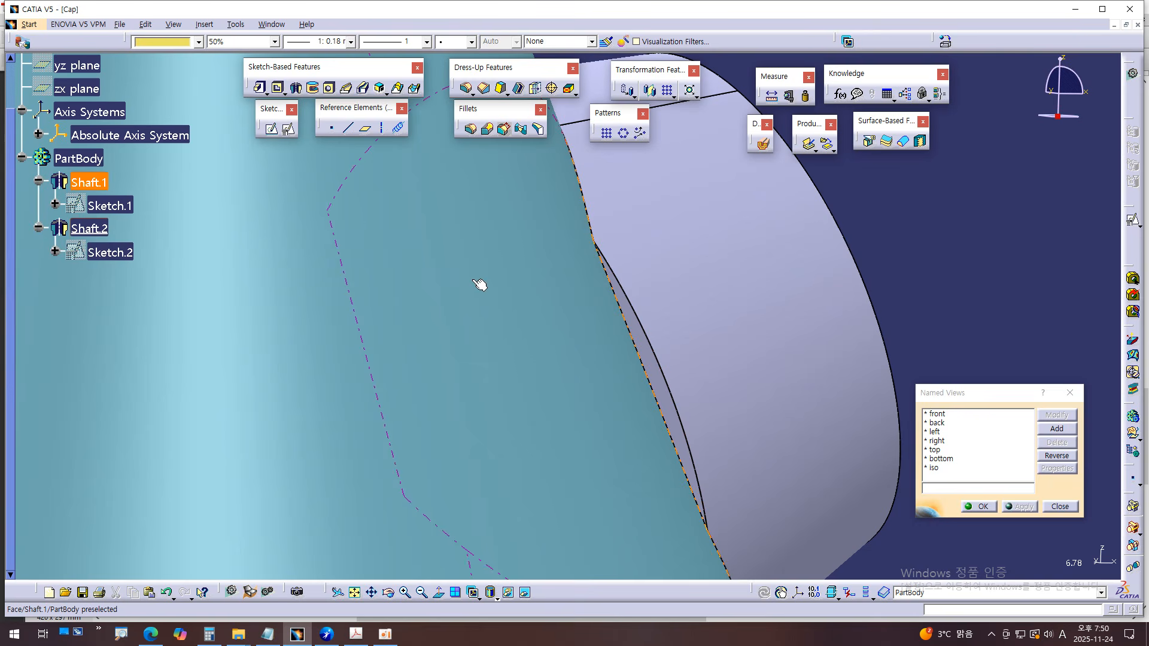
middle_click_drag(579, 384, 697, 300)
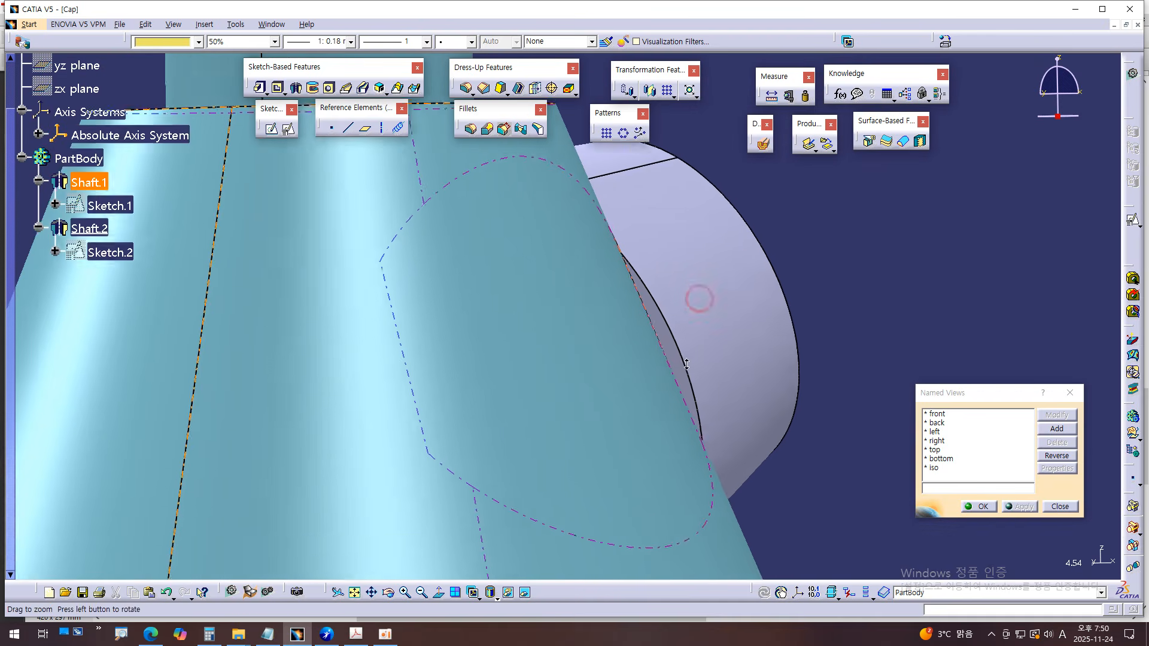
- Edit Sketch.2 to stretch the boss profile's inner side deep into the cone and check the rebuilt boss junction
double_click(110, 252)
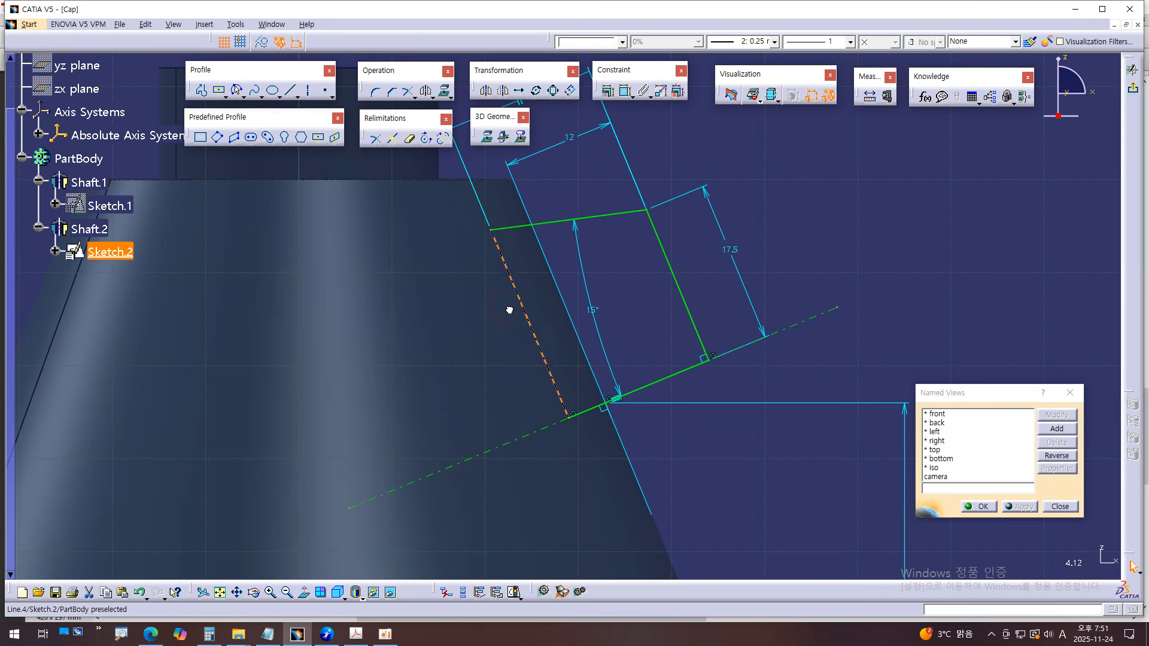
left_click_drag(502, 316, 358, 410)
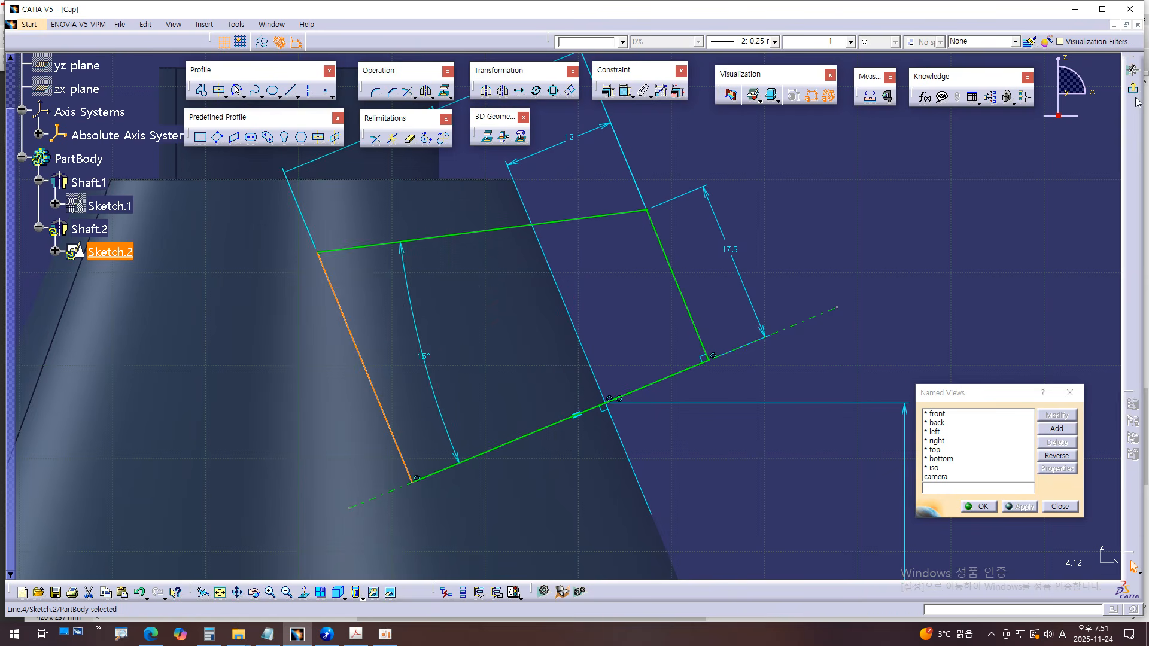
left_click(1132, 87)
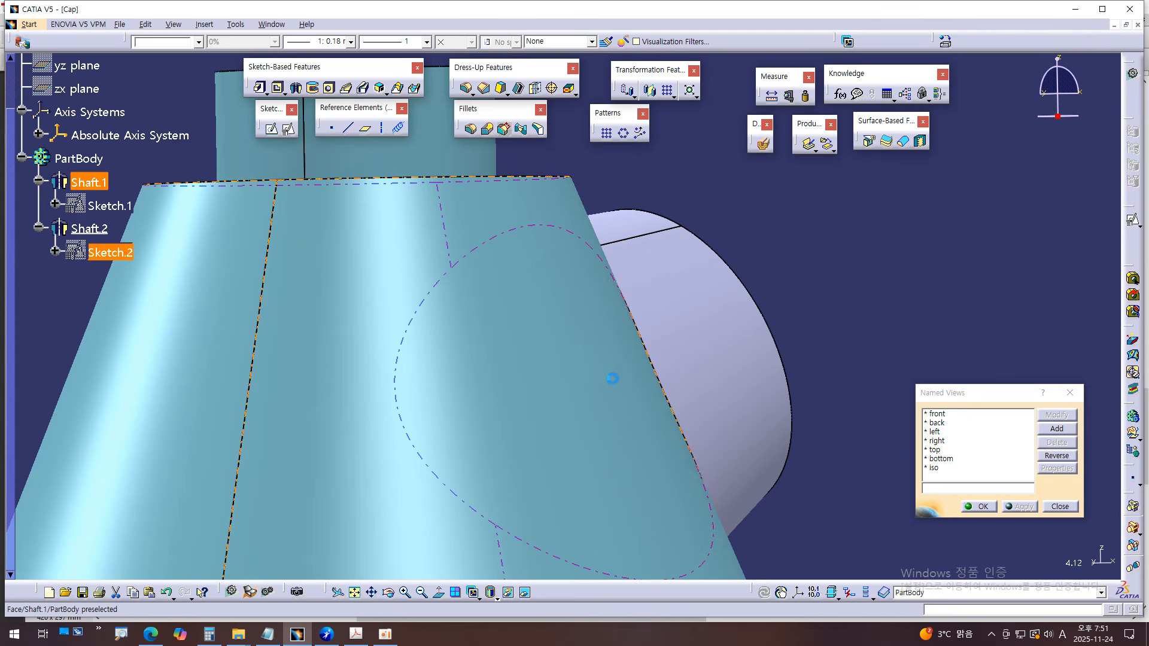
middle_click_drag(700, 326, 538, 363)
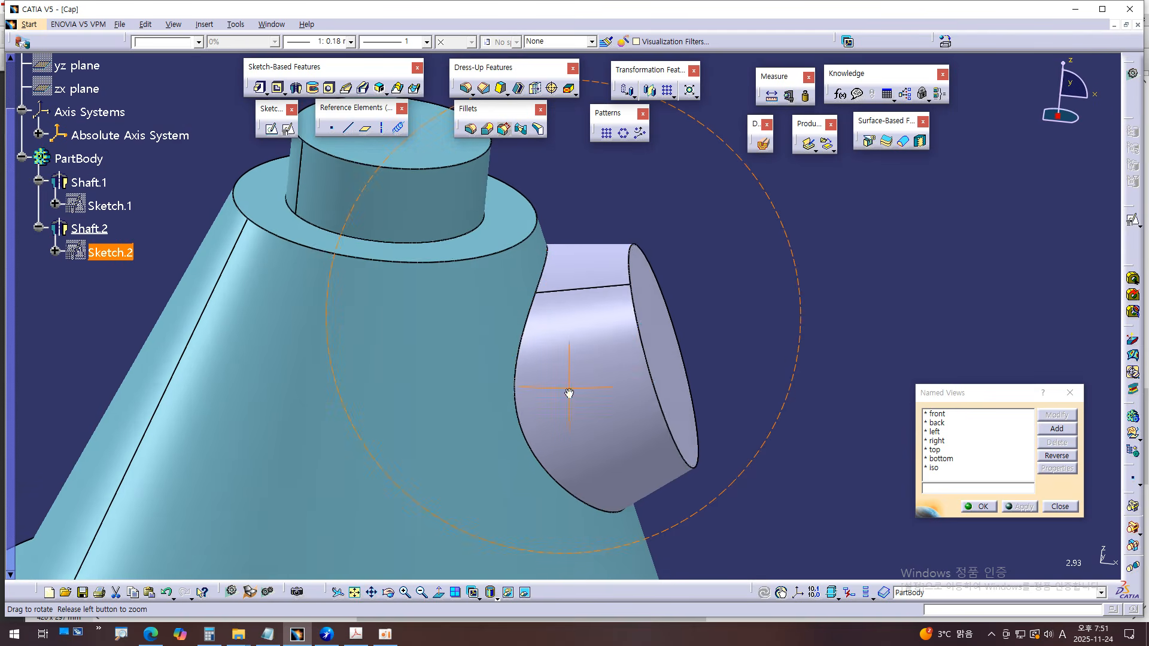
left_click(591, 372)
middle_click_drag(718, 359, 780, 298)
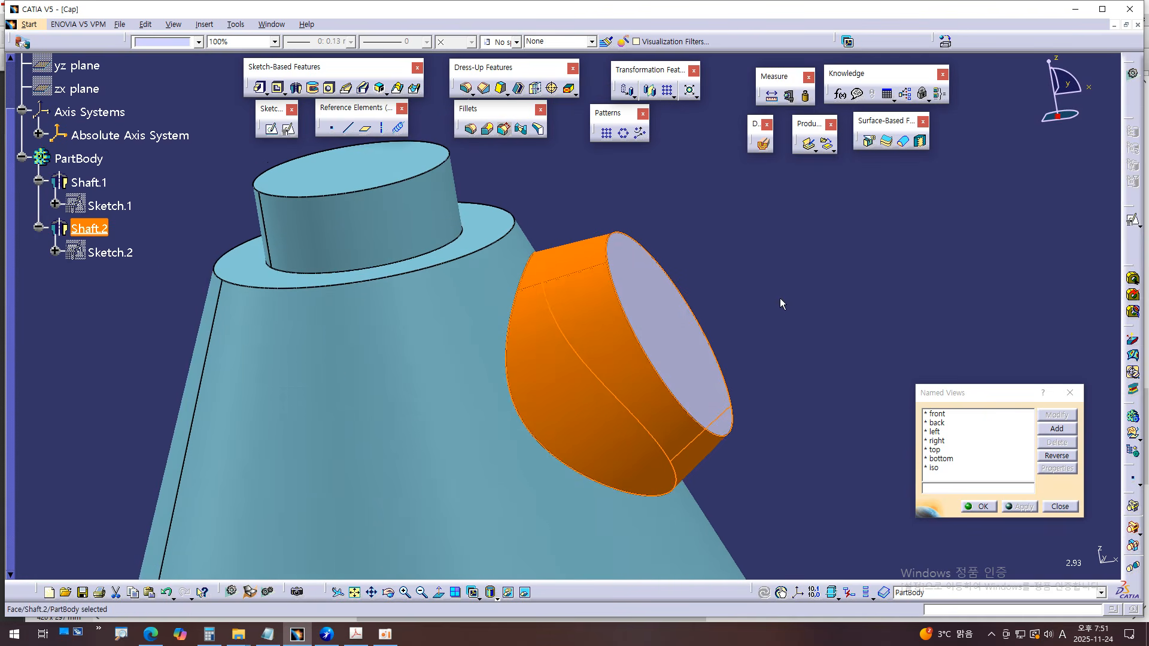
left_click(780, 299)
- Color the Shaft.2 boss yellow to distinguish it from the cone body
left_click(102, 231)
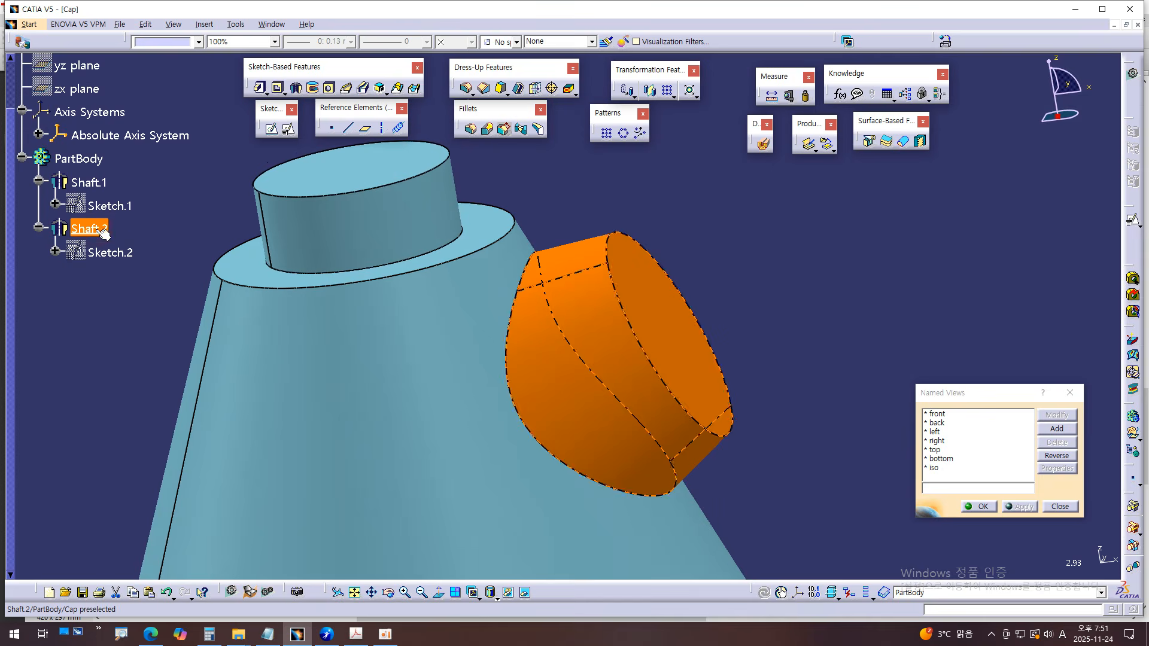
left_click(167, 42)
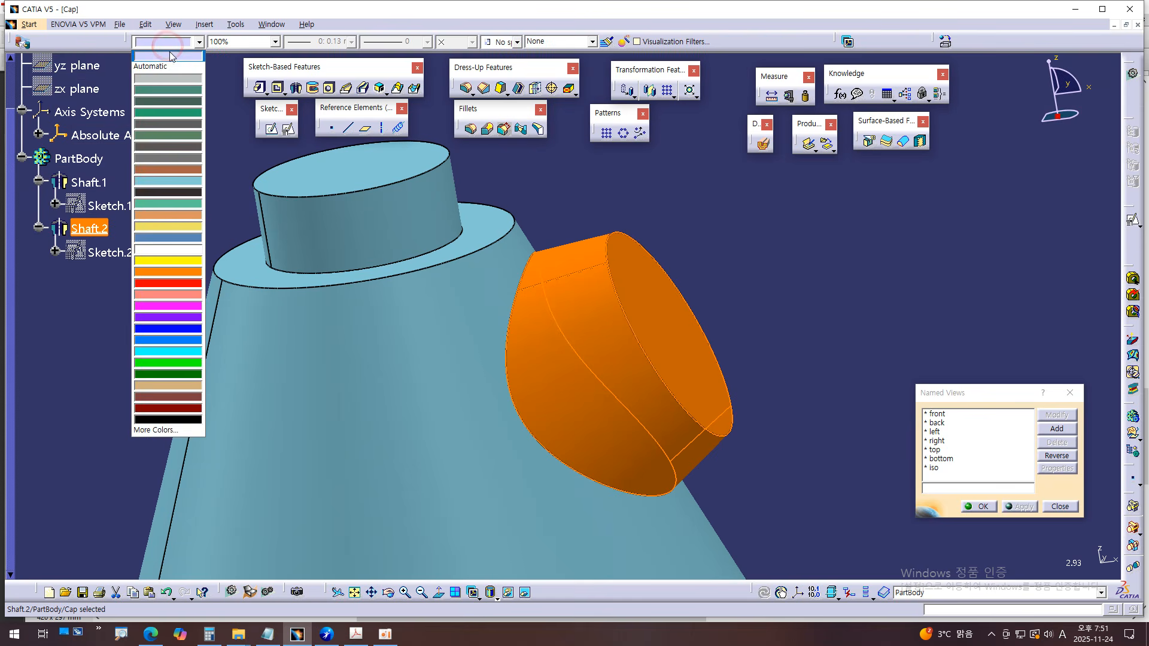
left_click(171, 226)
left_click(710, 239)
middle_click_drag(710, 239, 742, 329)
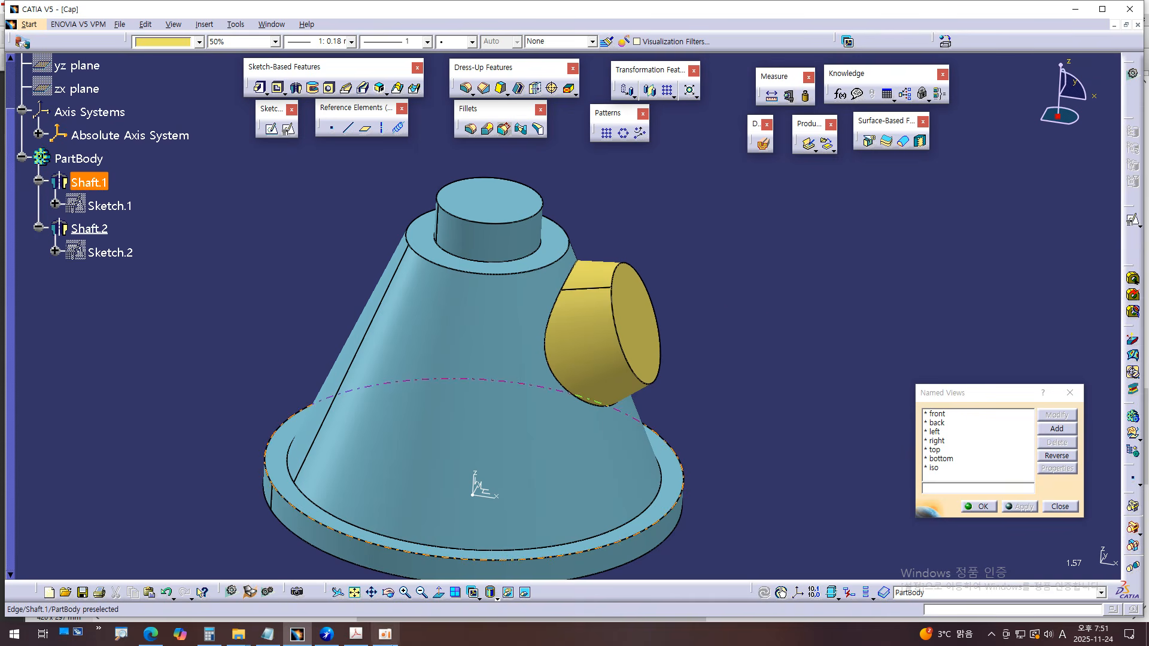
- Switch to the 17.pdf drawing in Acrobat and examine the section view's boss, wall and flange hole details
left_click(384, 634)
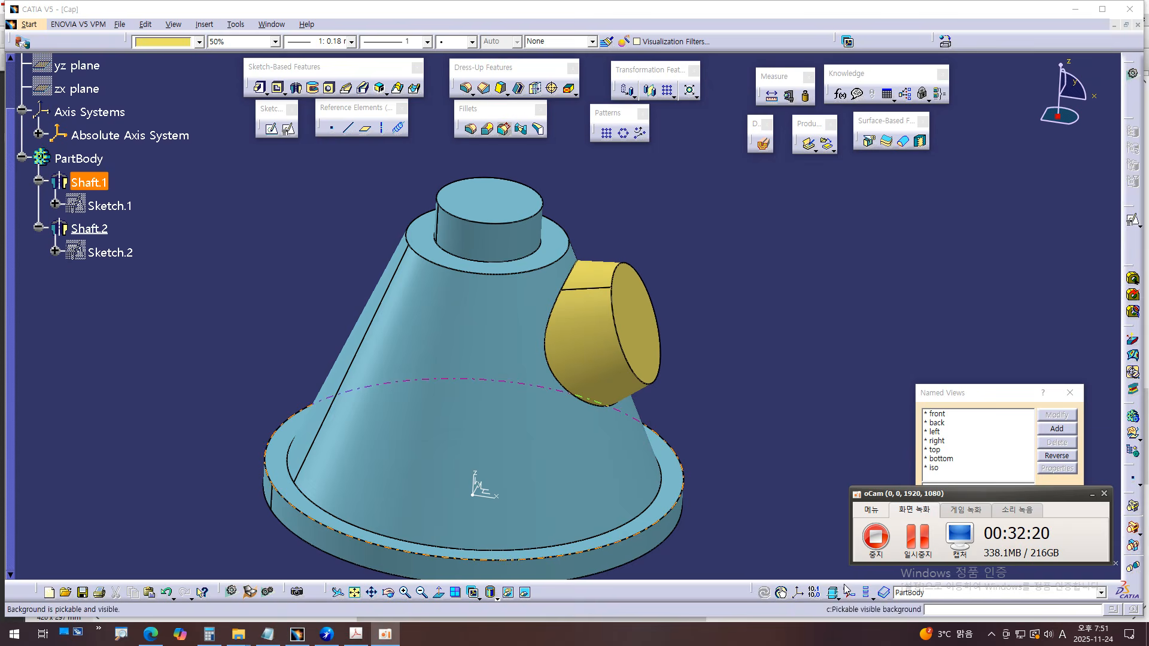
left_click(356, 634)
key("super+plus")
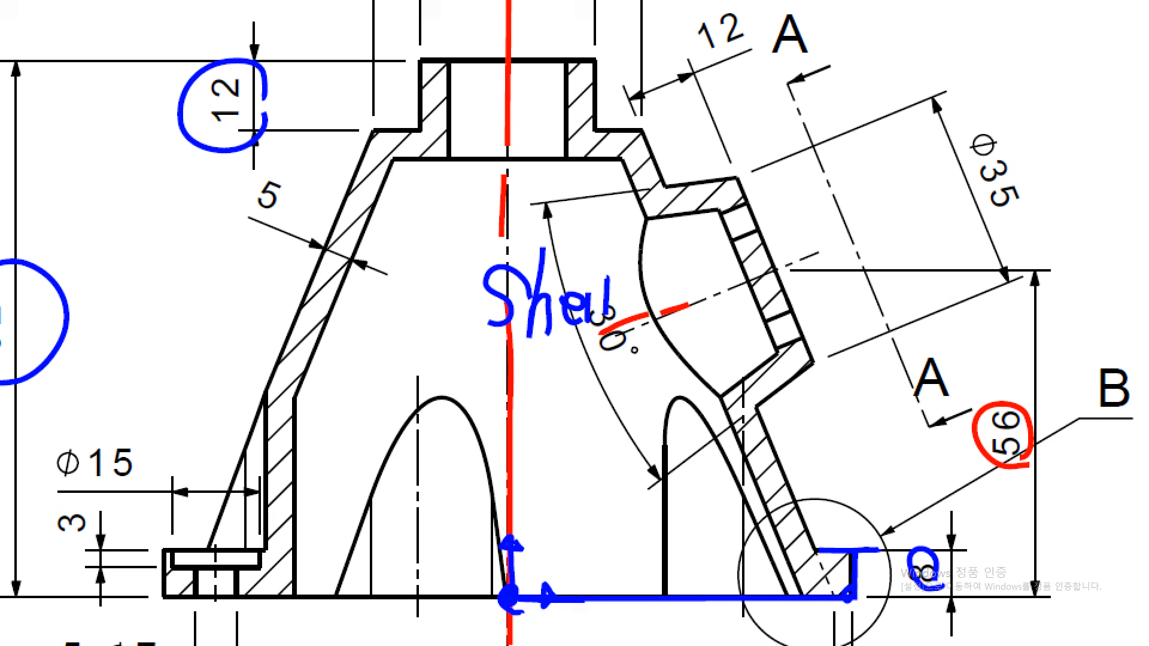
mouse_move(633, 257)
left_mouse_down()
mouse_move(617, 251)
mouse_move(432, 323)
mouse_move(544, 358)
left_mouse_up()
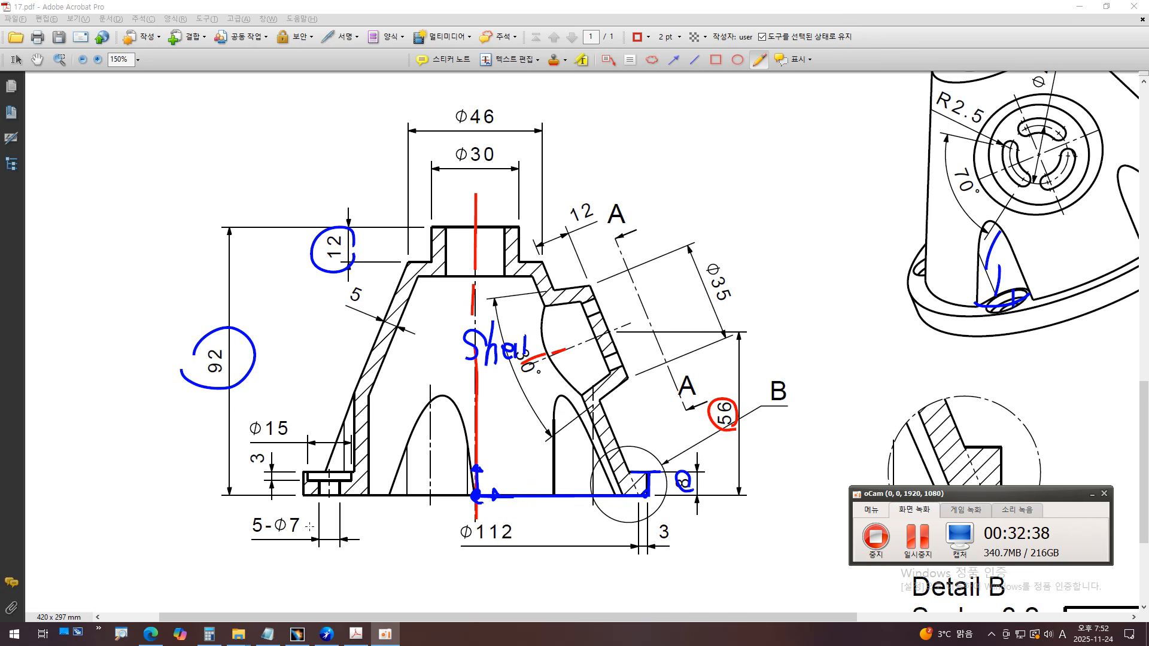
scroll(310, 526, "up", 1)
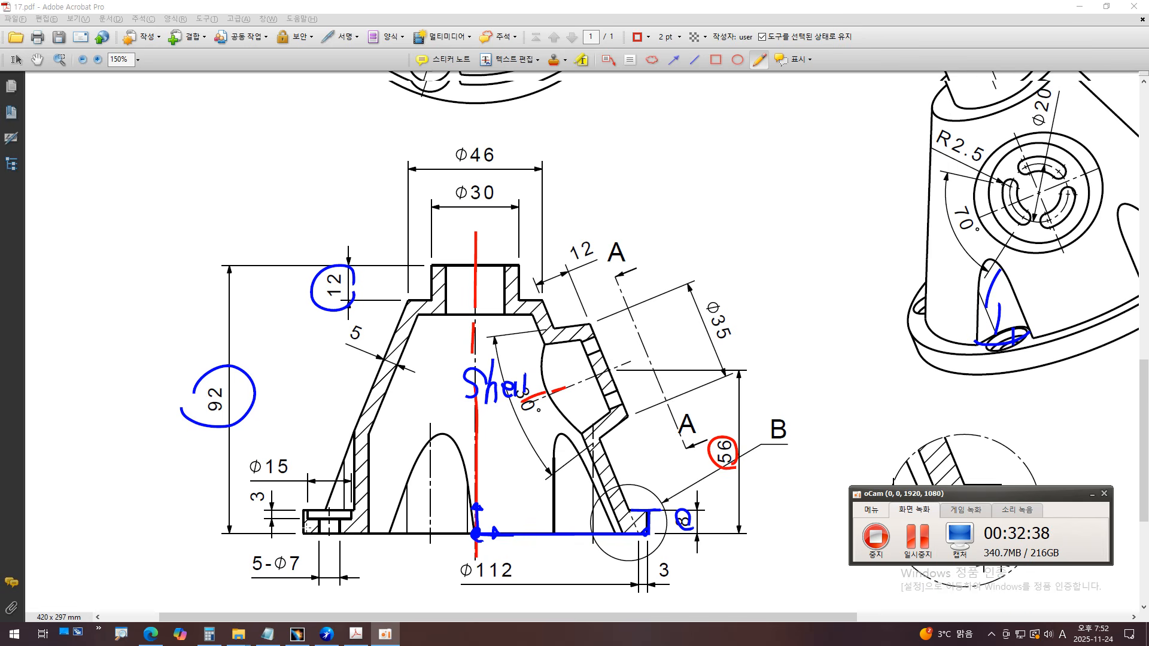
scroll(317, 530, "up", 1)
scroll(324, 533, "down", 2)
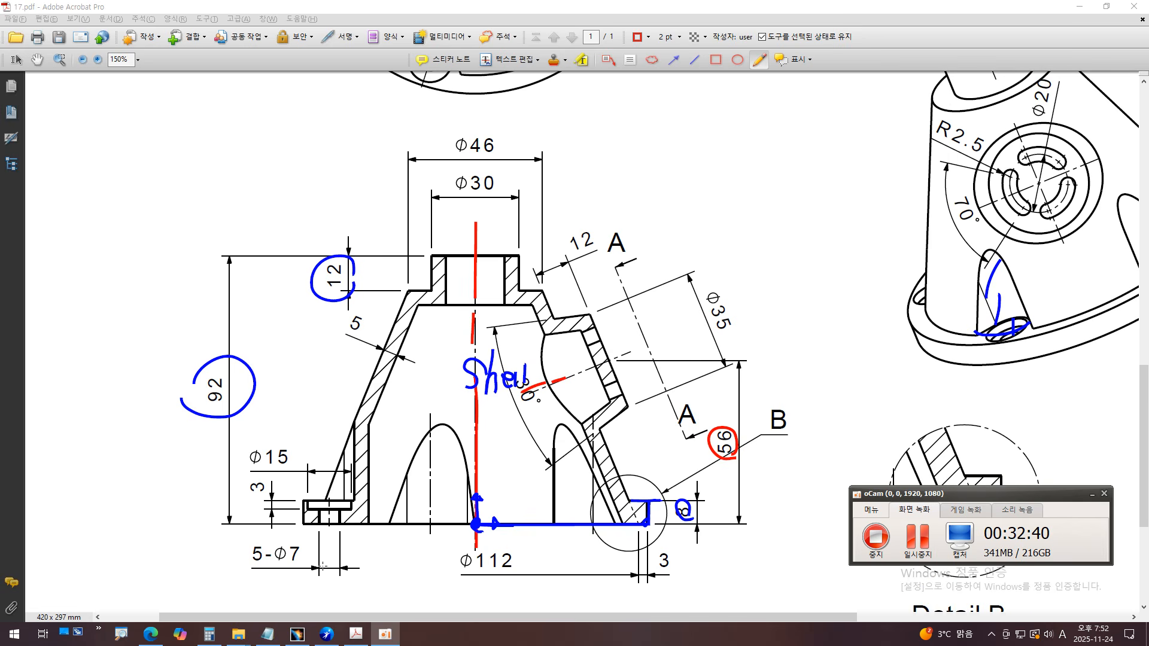
scroll(324, 533, "up", 1)
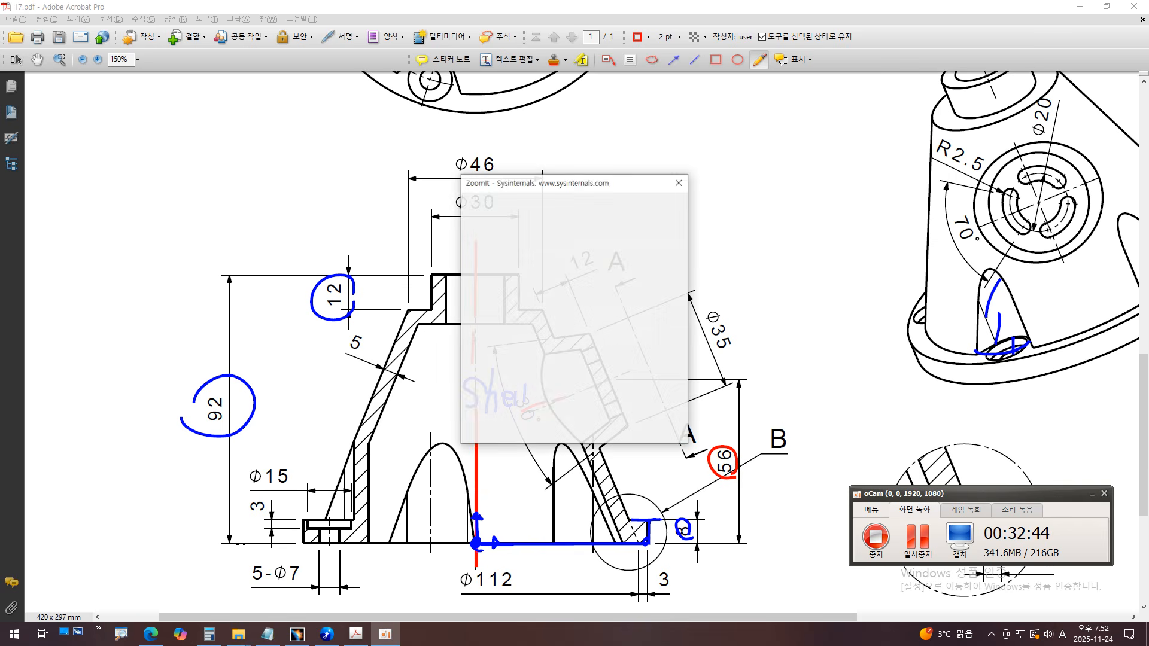
left_click(607, 432)
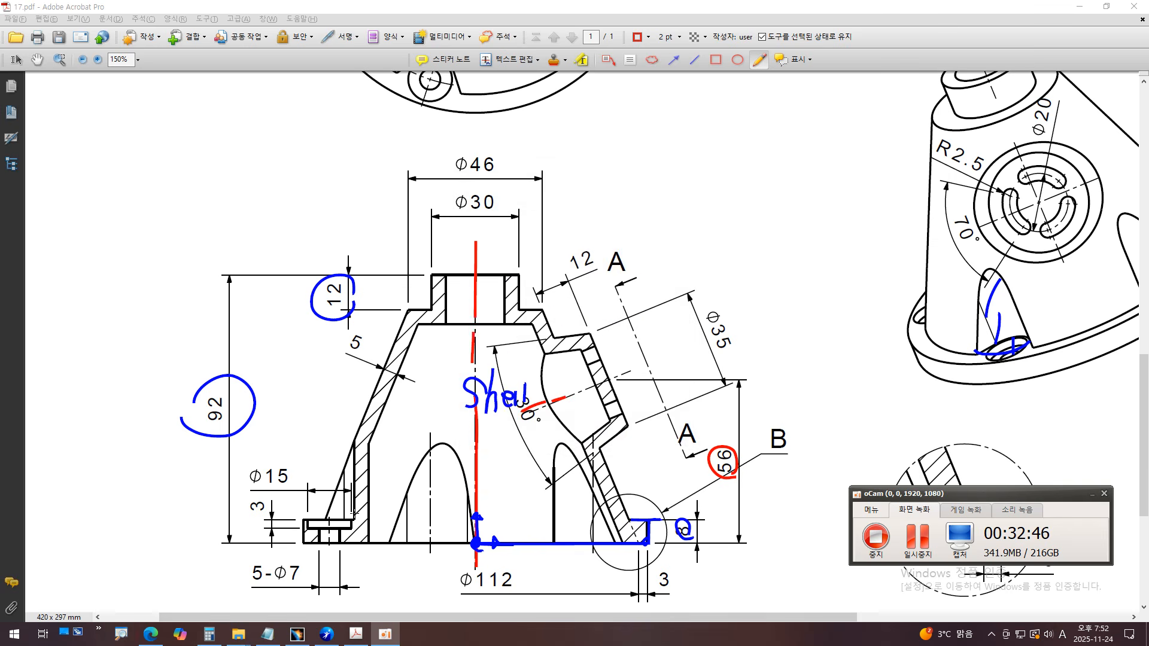
- Trace the vertical pocket wall and the slanted outer wall in the section view with red pencil lines and inward arrows
scroll(349, 483, "up", 3, "ctrl")
left_click_drag(365, 289, 365, 506)
left_click_drag(370, 392, 418, 383)
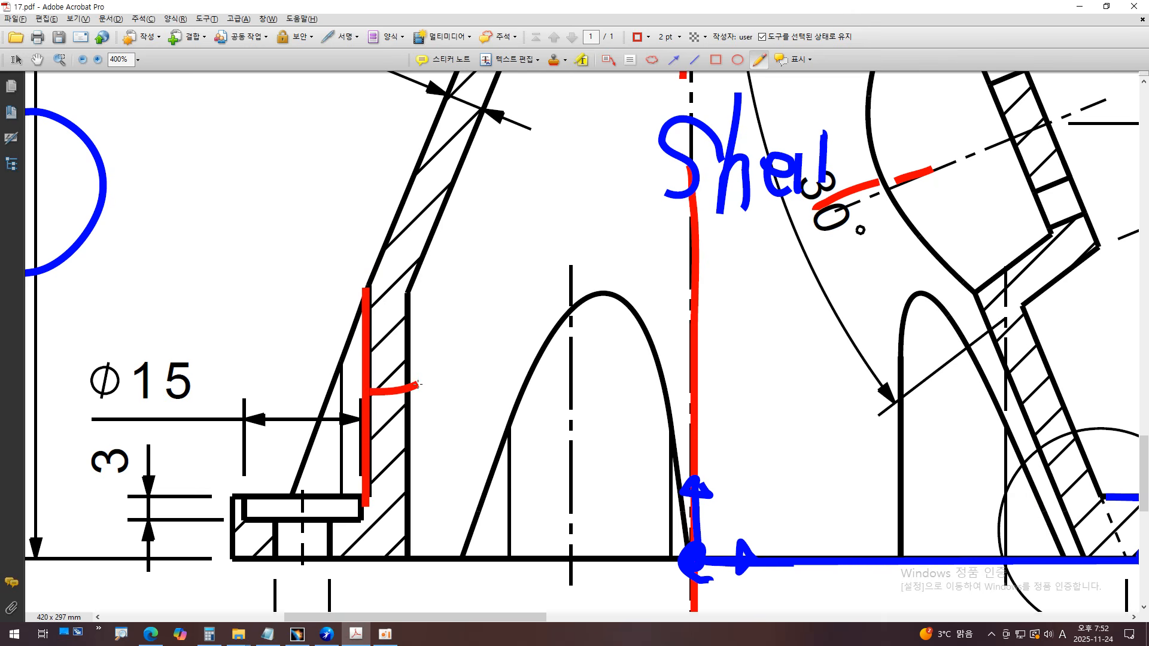
left_click_drag(444, 108, 371, 272)
mouse_move(392, 202)
left_mouse_down()
mouse_move(434, 220)
mouse_move(424, 228)
left_mouse_up()
left_click_drag(371, 274, 364, 495)
mouse_move(366, 390)
left_mouse_down()
mouse_move(414, 388)
mouse_move(399, 361)
mouse_move(395, 402)
left_mouse_up()
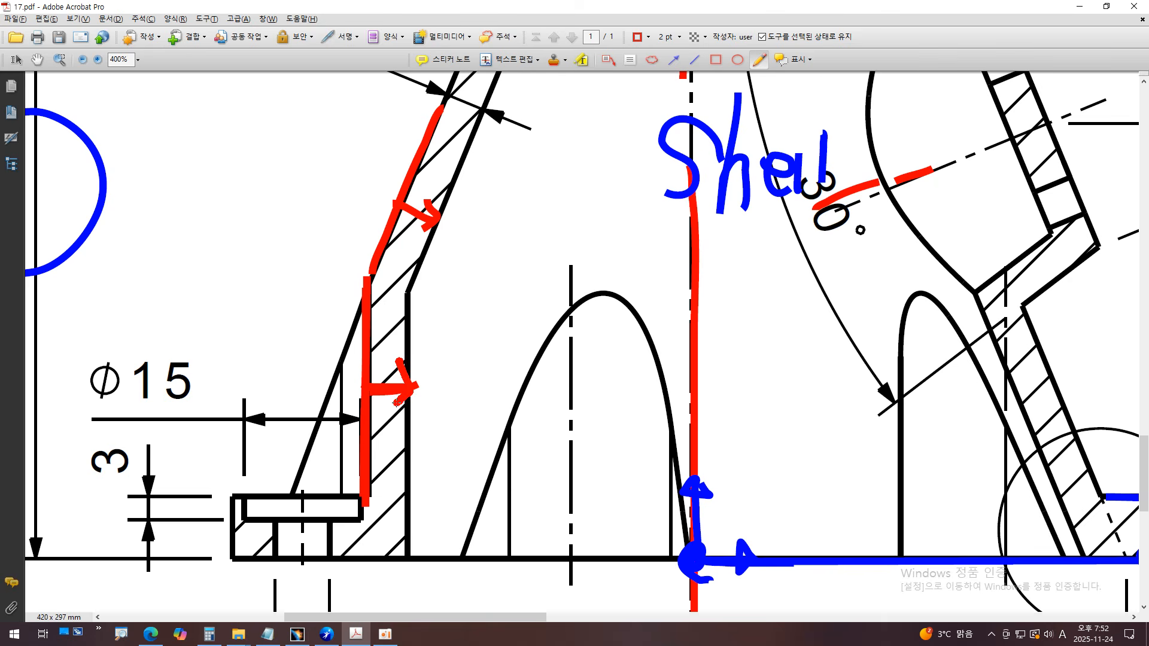
- Outline the leftmost pocket cutout above the flange hole in the isometric view with the red pencil
scroll(395, 402, "down", 3, "ctrl")
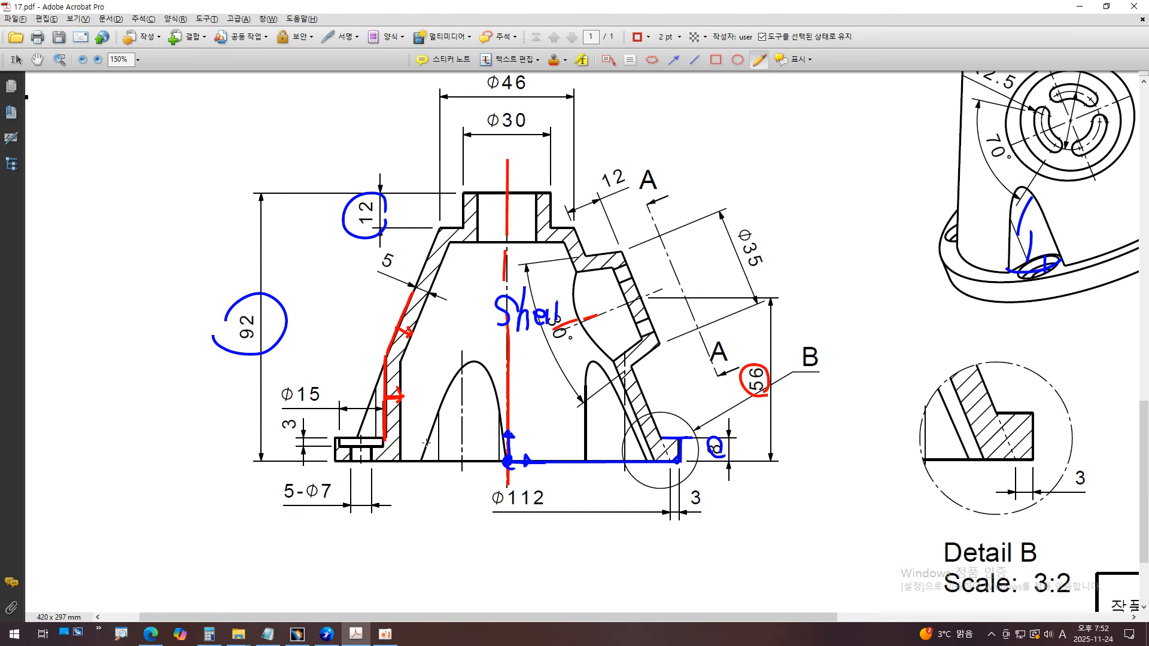
scroll(426, 443, "down", 2, "ctrl")
scroll(843, 309, "up", 2)
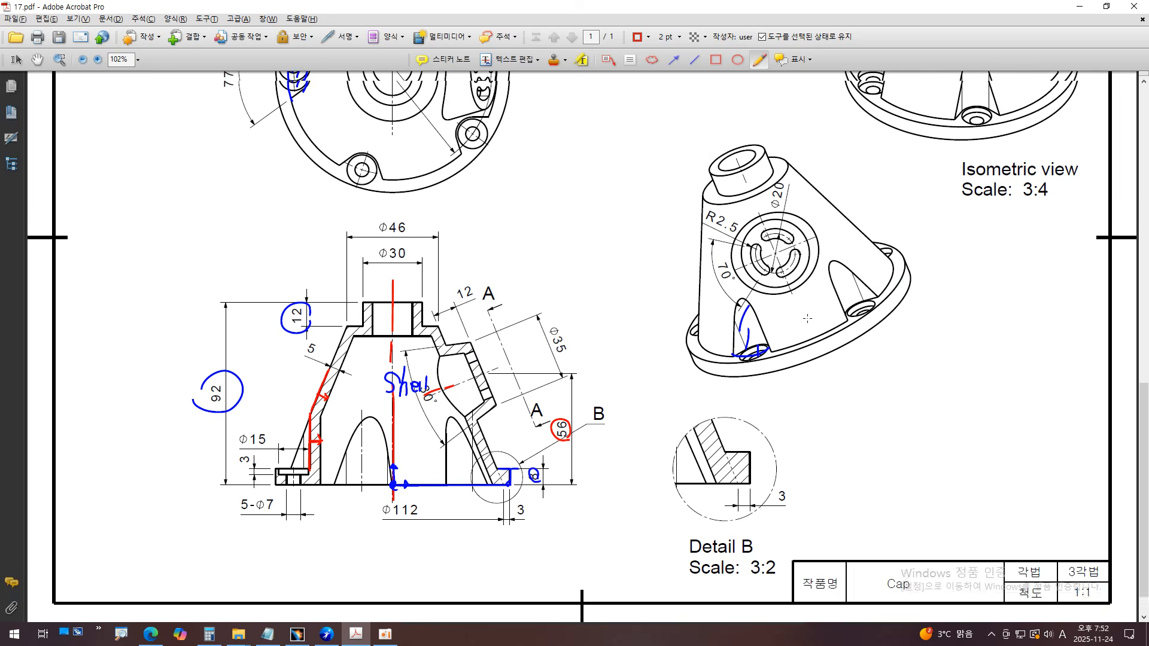
scroll(844, 308, "up", 2)
scroll(844, 308, "up", 4, "ctrl")
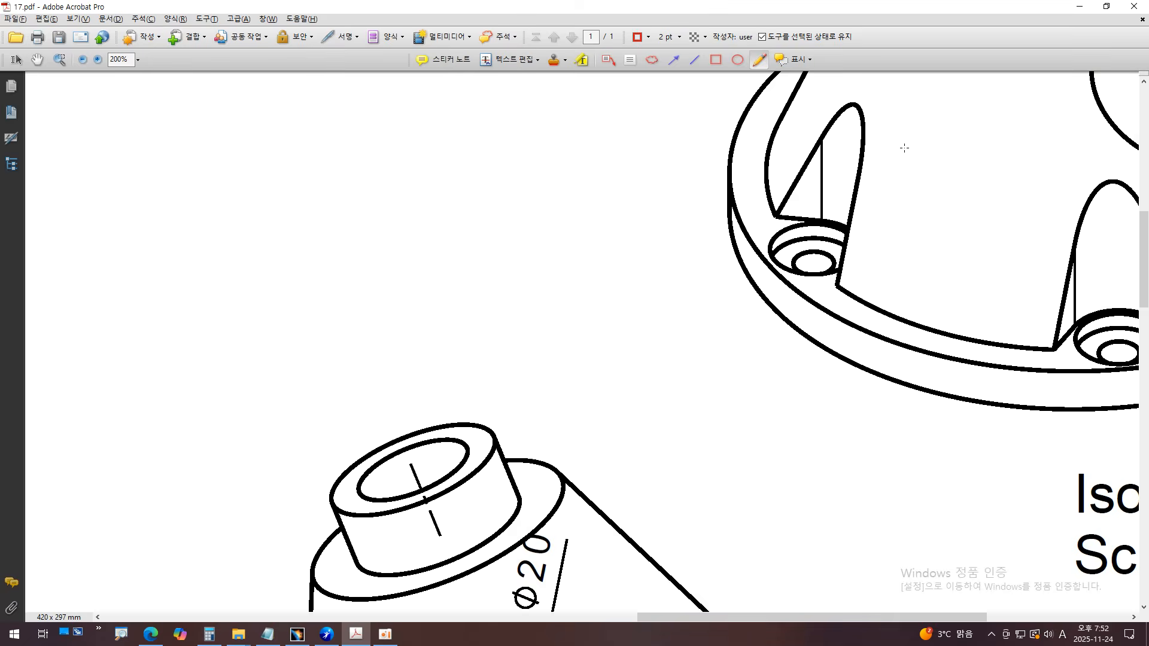
mouse_move(779, 209)
left_mouse_down()
mouse_move(831, 125)
mouse_move(864, 108)
mouse_move(849, 284)
mouse_move(790, 204)
left_mouse_up()
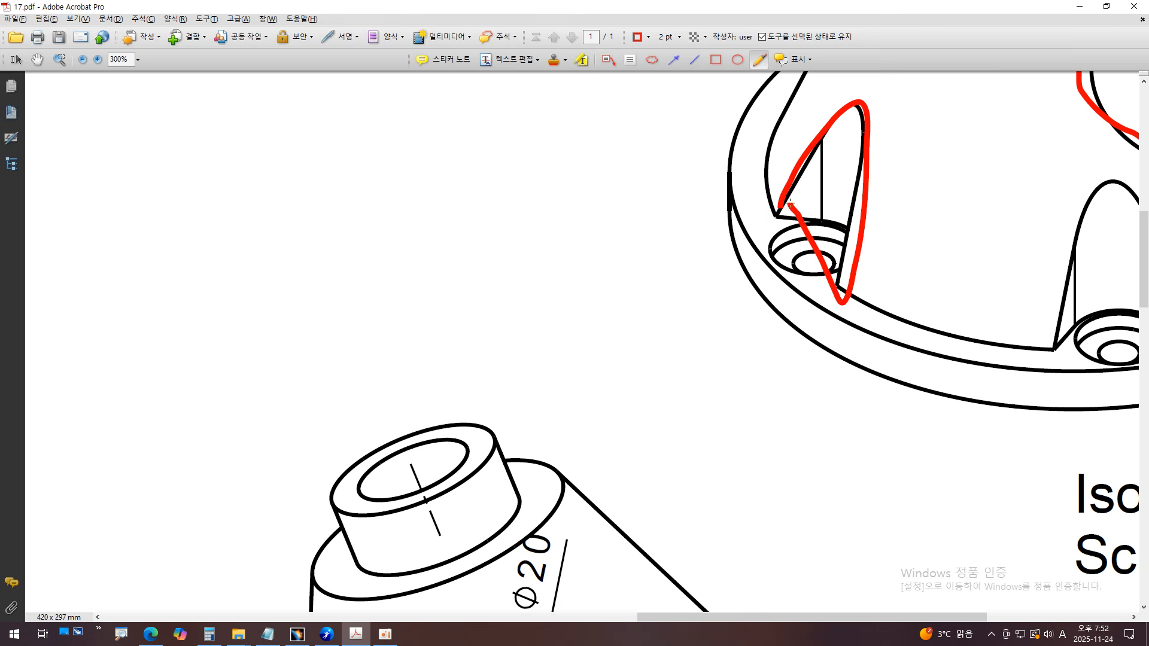
scroll(784, 211, "down", 2, "ctrl")
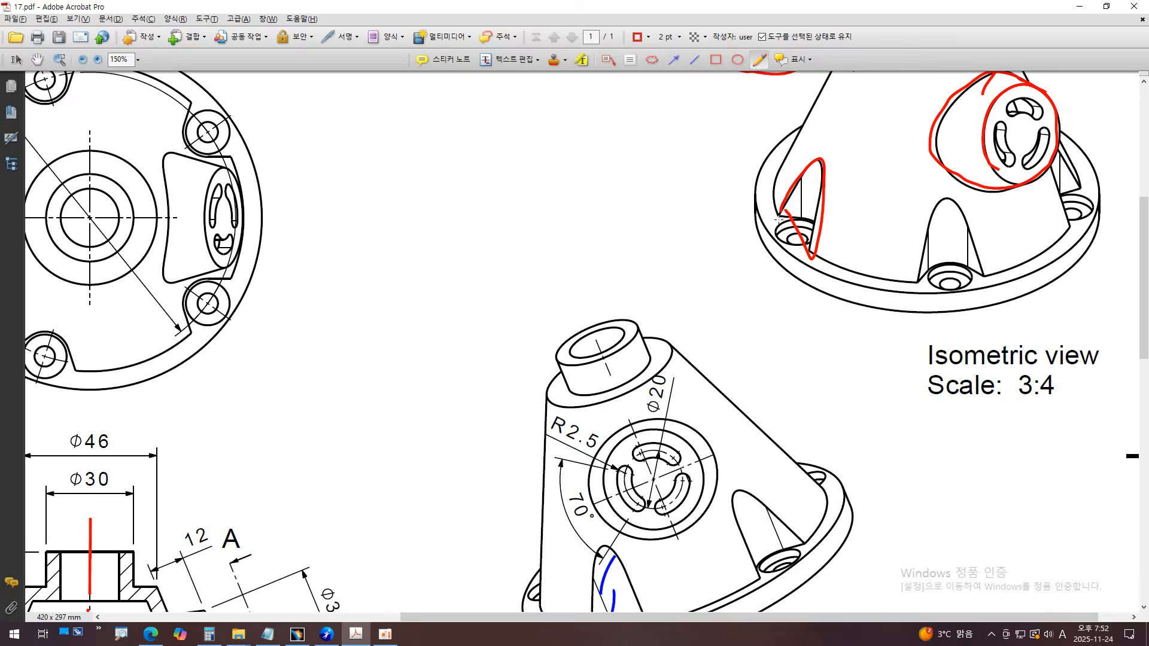
scroll(777, 219, "down", 1, "ctrl")
scroll(779, 222, "down", 1, "ctrl")
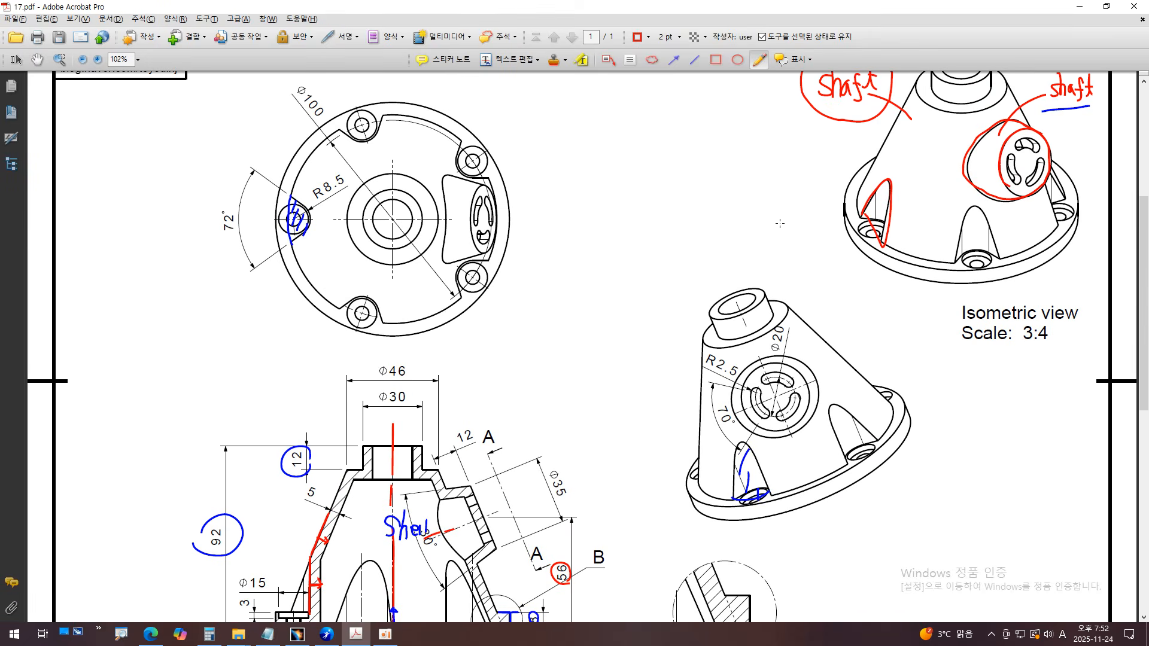
- Circle the outlined pocket cutout in red and delete the blue scribble over the R8.5 pocket in the plan view
left_click(295, 218)
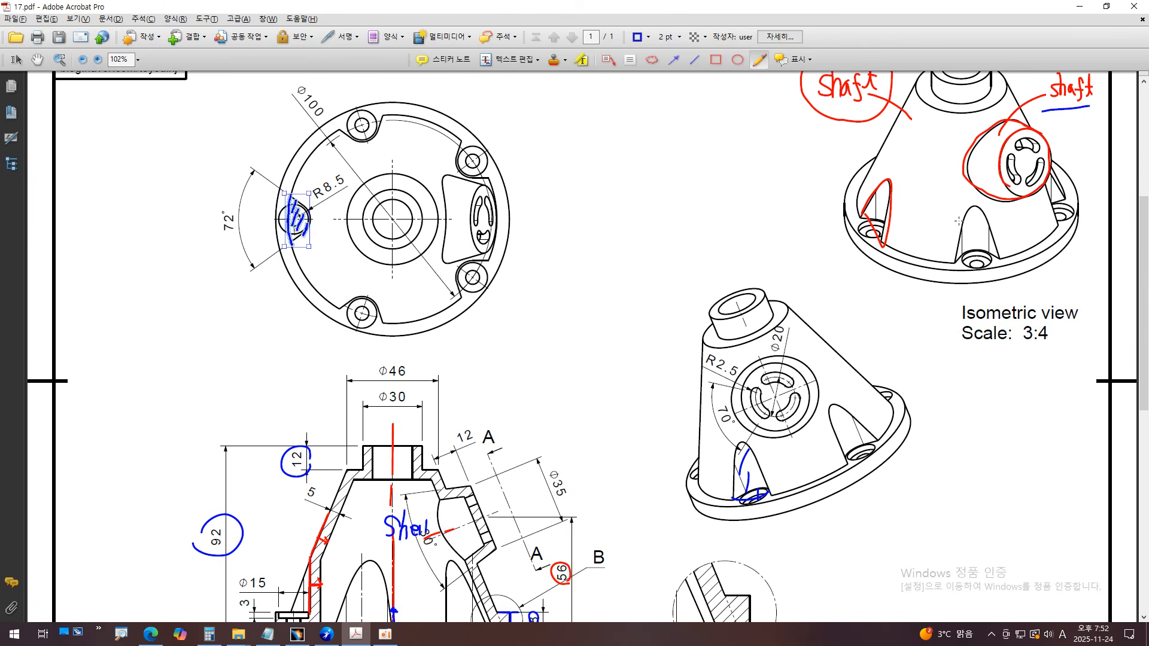
scroll(938, 189, "up", 1, "ctrl")
scroll(937, 189, "up", 1, "ctrl")
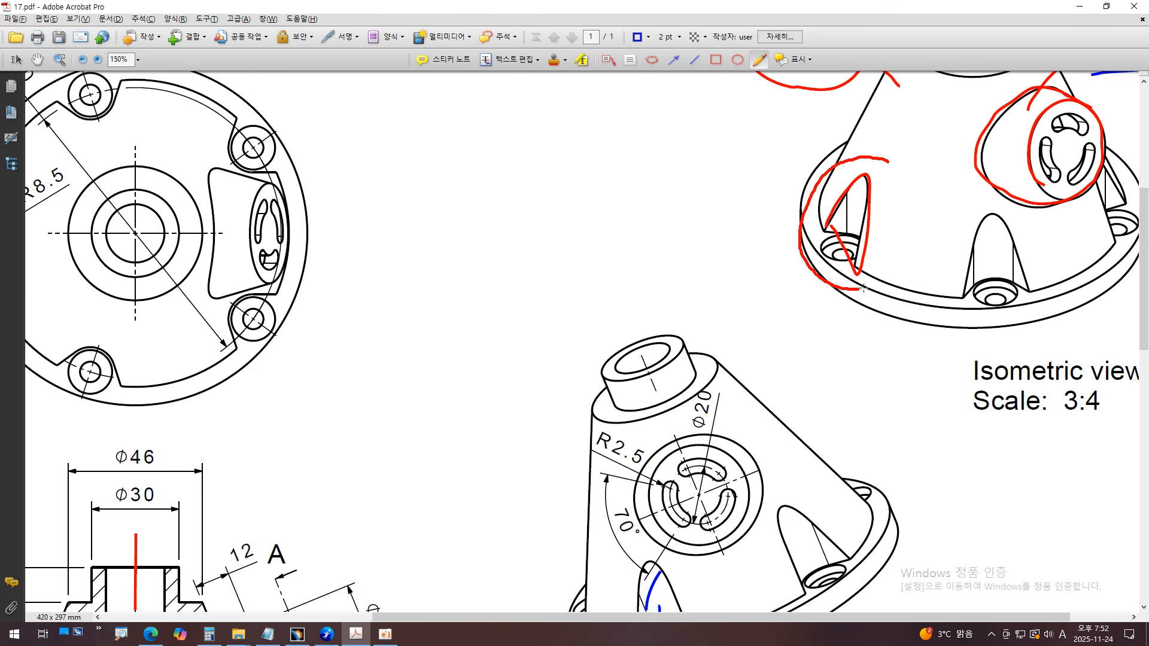
scroll(909, 185, "down", 1, "ctrl")
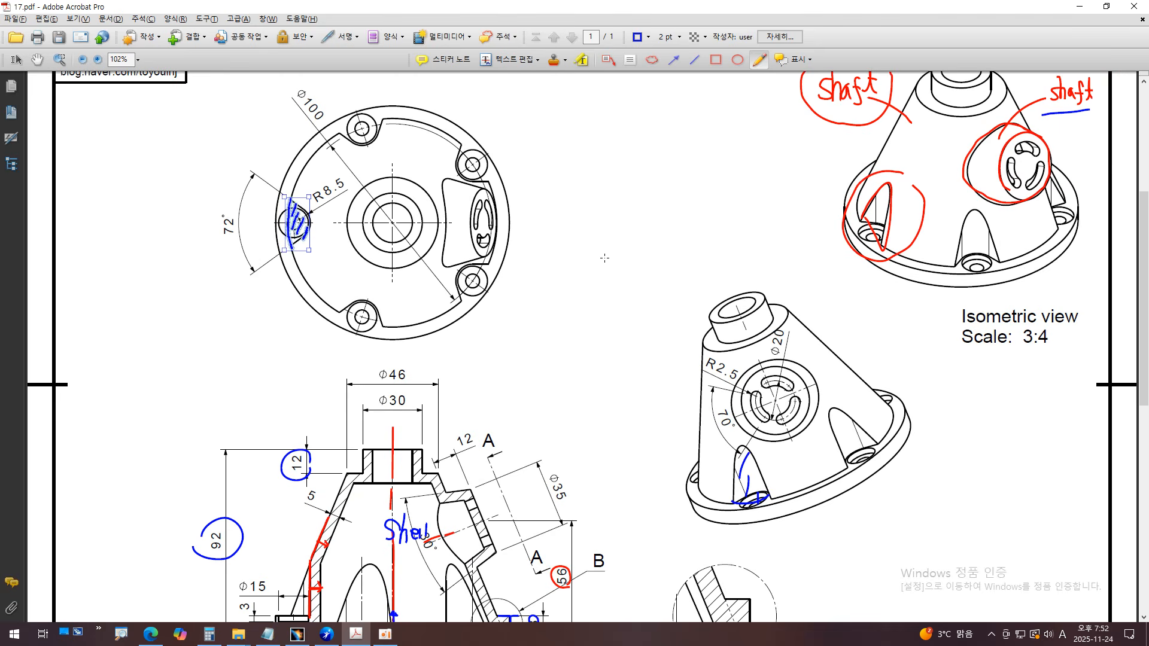
key("Delete")
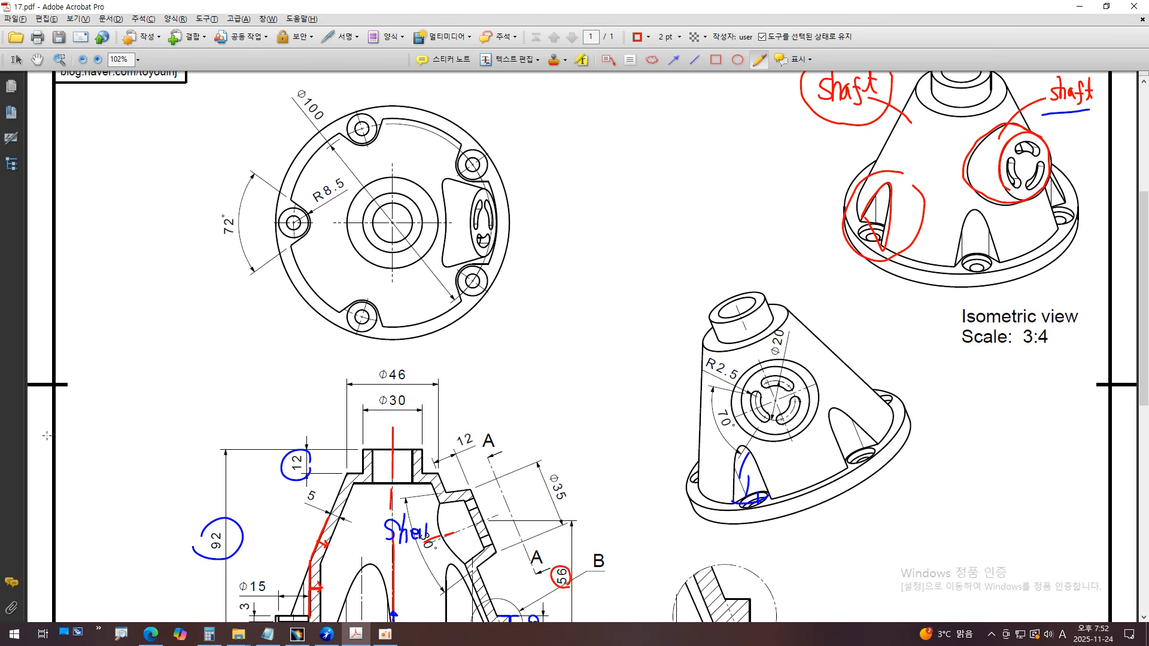
- Delete the red wall traces and arrows in the section view and the blue circles around the 12 and 92 dimensions
scroll(47, 436, "down", 3)
left_click(312, 506)
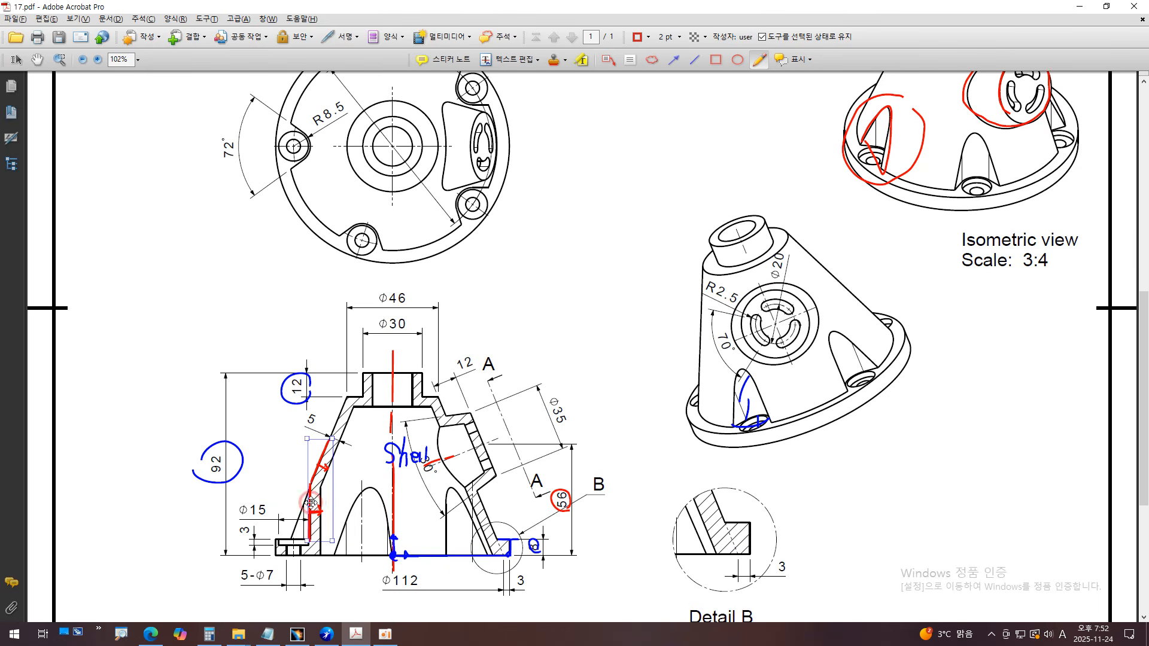
key("Delete")
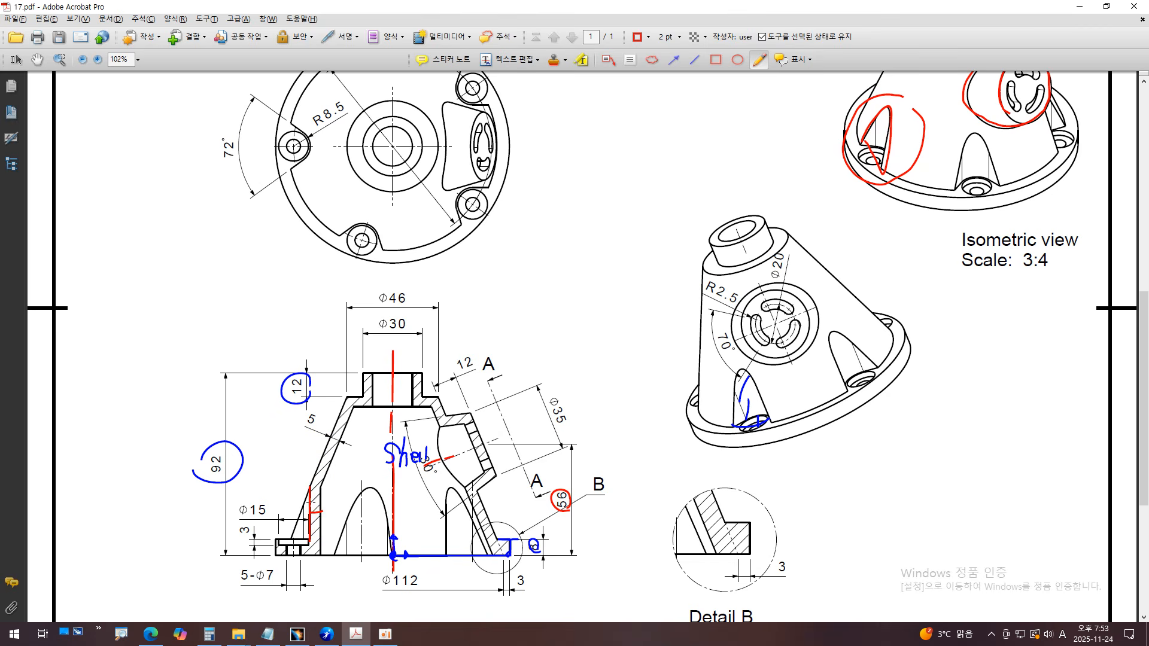
left_click(317, 512)
key("Delete")
left_click(305, 403)
key("Delete")
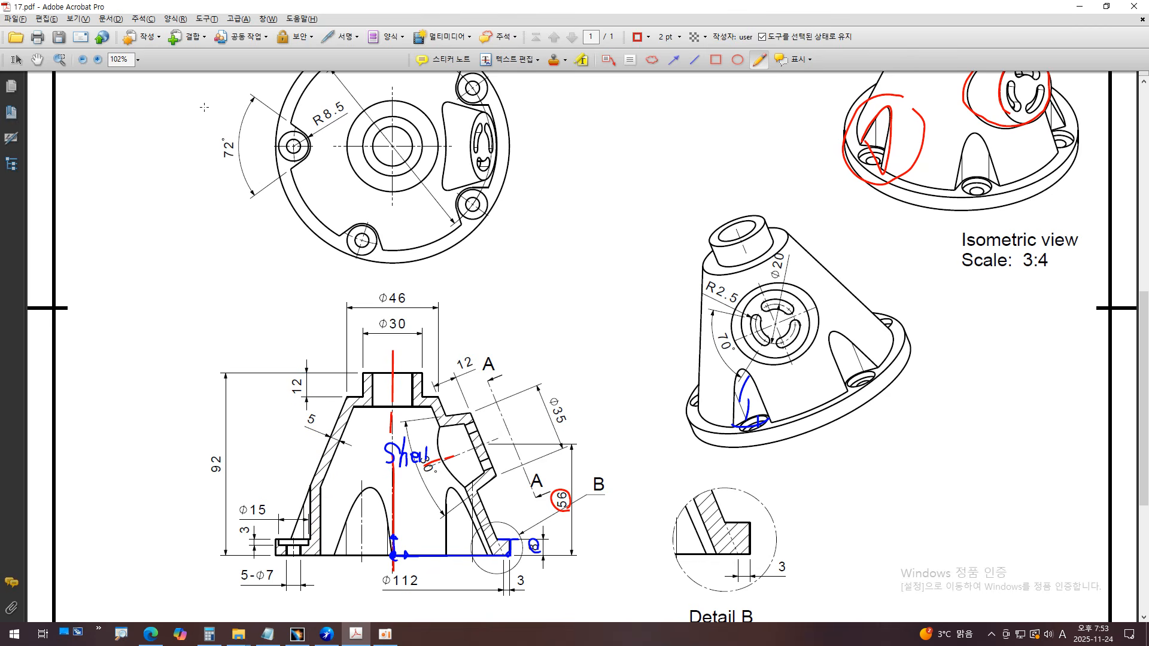
- Outline the R8.5 pocket around the leftmost flange hole in the plan view with a closed red pencil contour
scroll(204, 107, "up", 4, "ctrl")
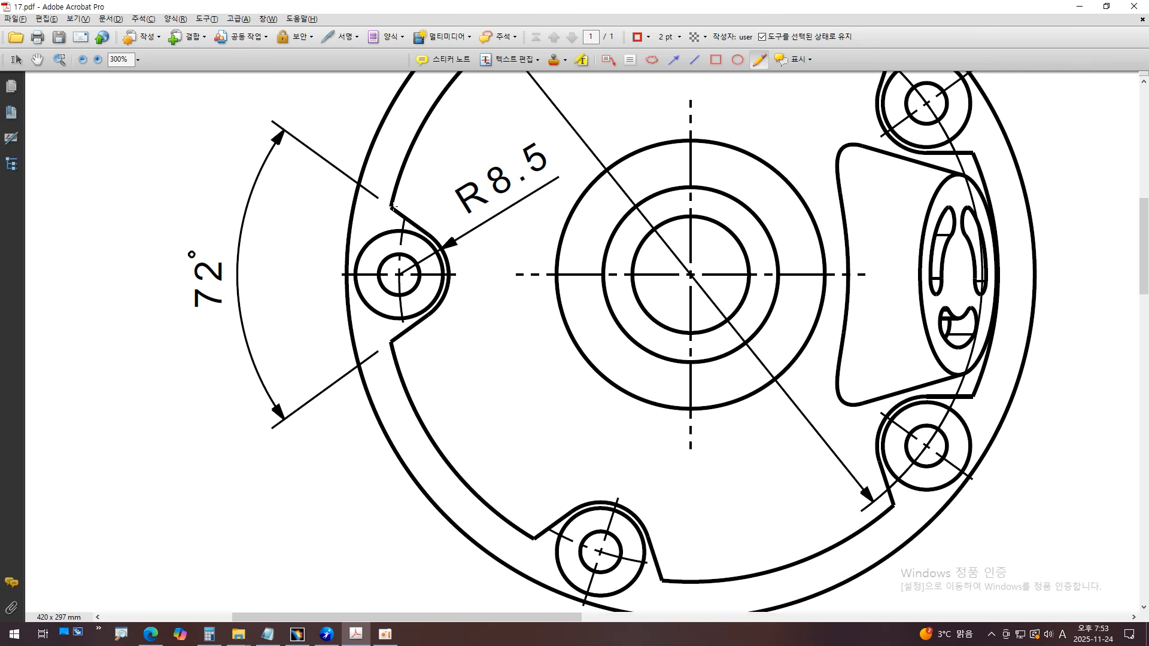
mouse_move(389, 207)
left_mouse_down()
mouse_move(377, 289)
mouse_move(389, 353)
left_mouse_up()
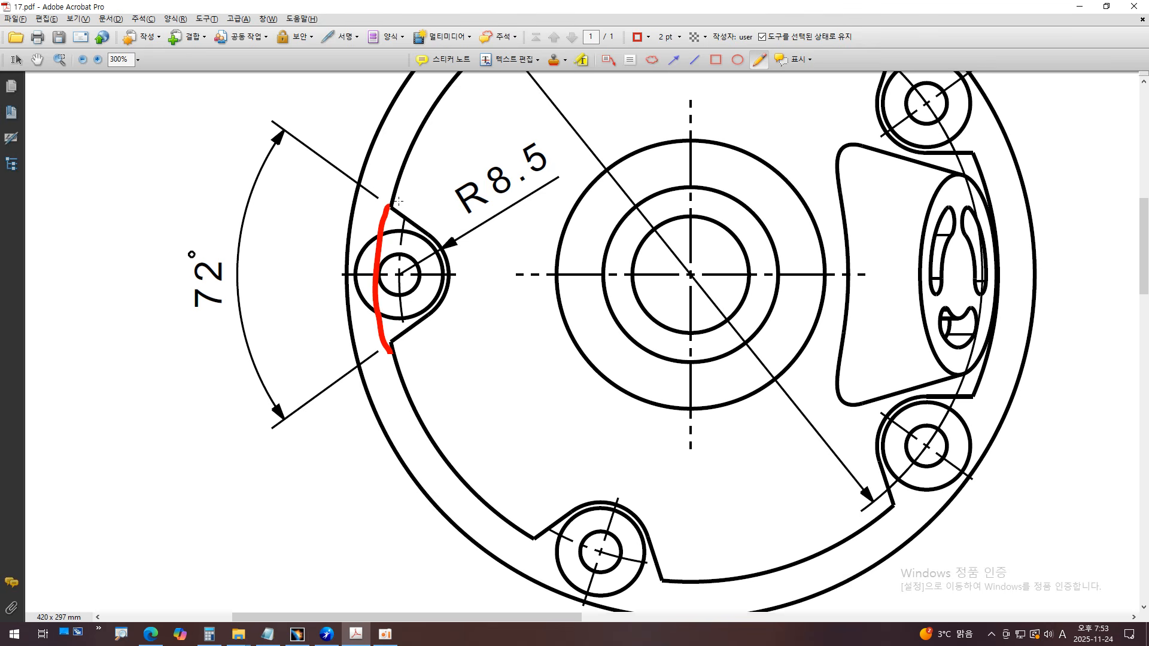
key("ctrl+z")
mouse_move(394, 197)
left_mouse_down()
mouse_move(378, 269)
mouse_move(392, 335)
left_mouse_up()
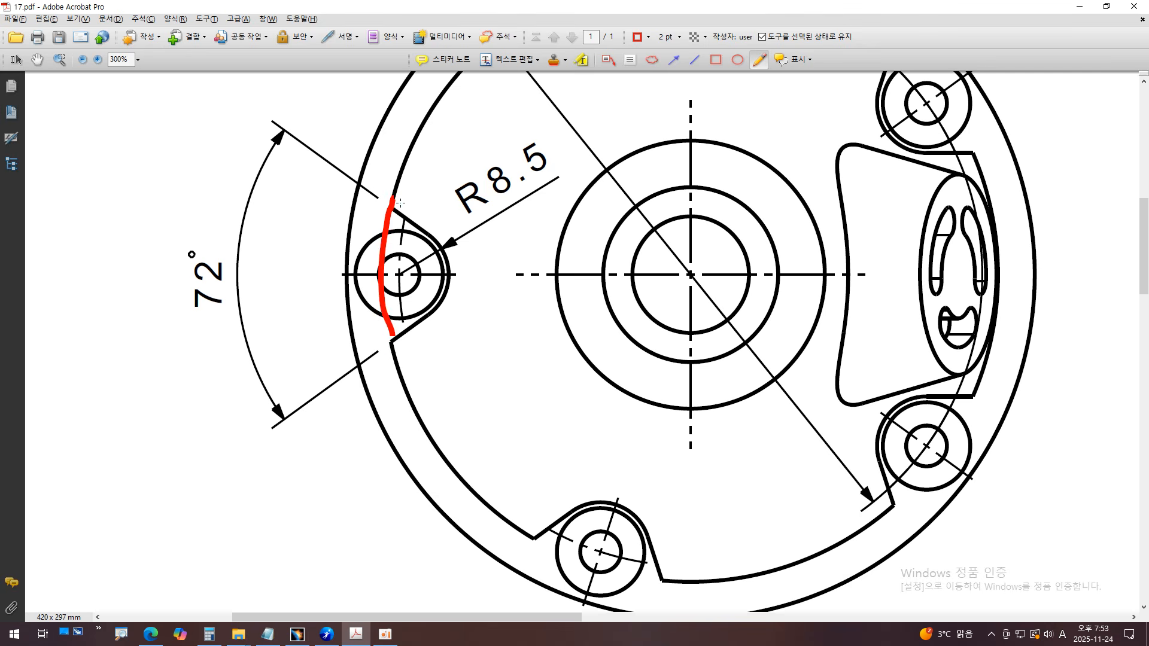
mouse_move(393, 203)
left_mouse_down()
mouse_move(446, 264)
mouse_move(450, 304)
mouse_move(393, 339)
left_mouse_up()
- Draw a red rectangle above the Ø15 counterbore in the section view, extending up to the slanted outer wall
scroll(672, 172, "down", 4, "ctrl")
scroll(692, 354, "down", 1)
scroll(693, 354, "down", 2)
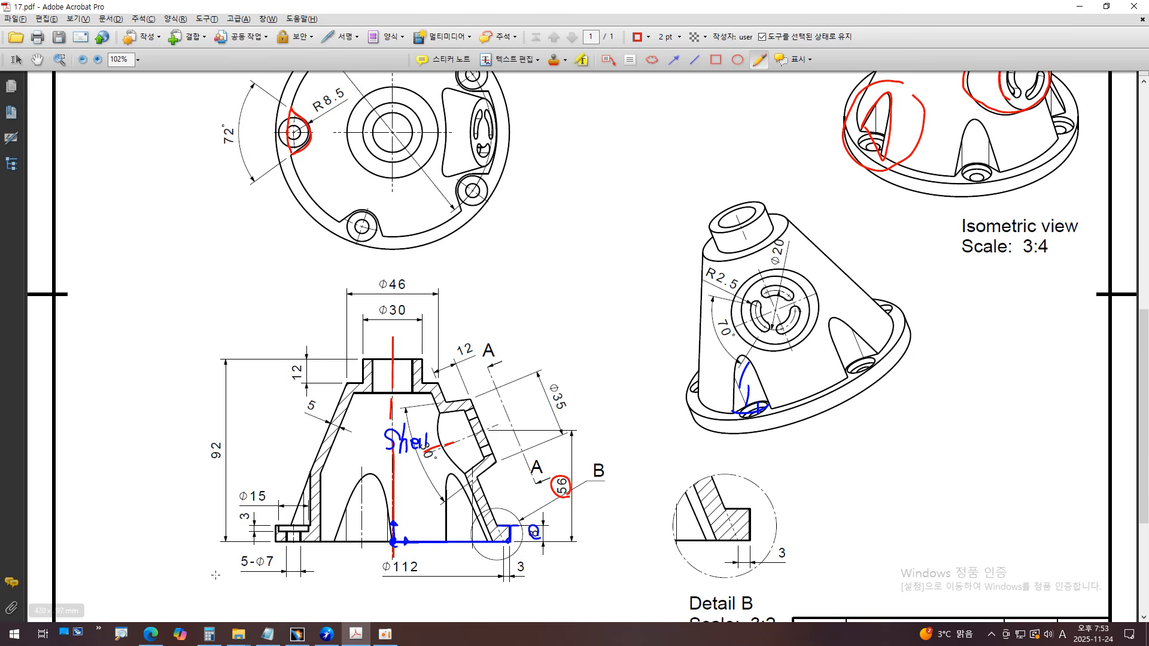
scroll(194, 573, "up", 3, "ctrl")
mouse_move(429, 431)
left_mouse_down()
mouse_move(521, 430)
mouse_move(534, 414)
mouse_move(538, 268)
mouse_move(453, 273)
mouse_move(430, 430)
left_mouse_up()
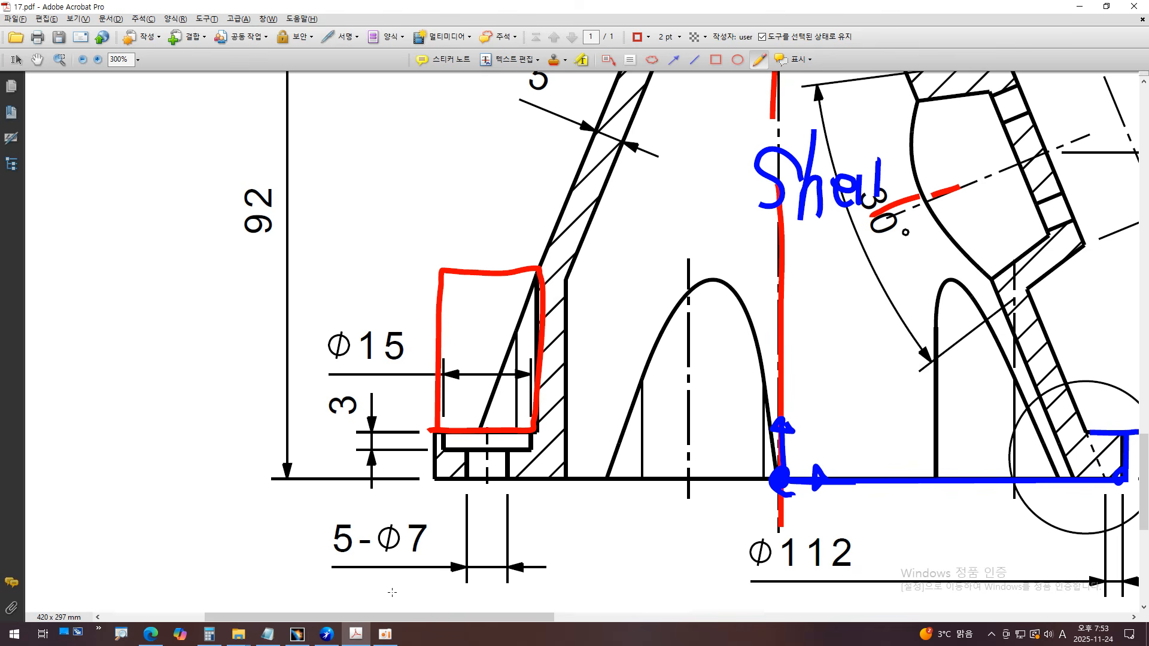
scroll(392, 593, "down", 4, "ctrl")
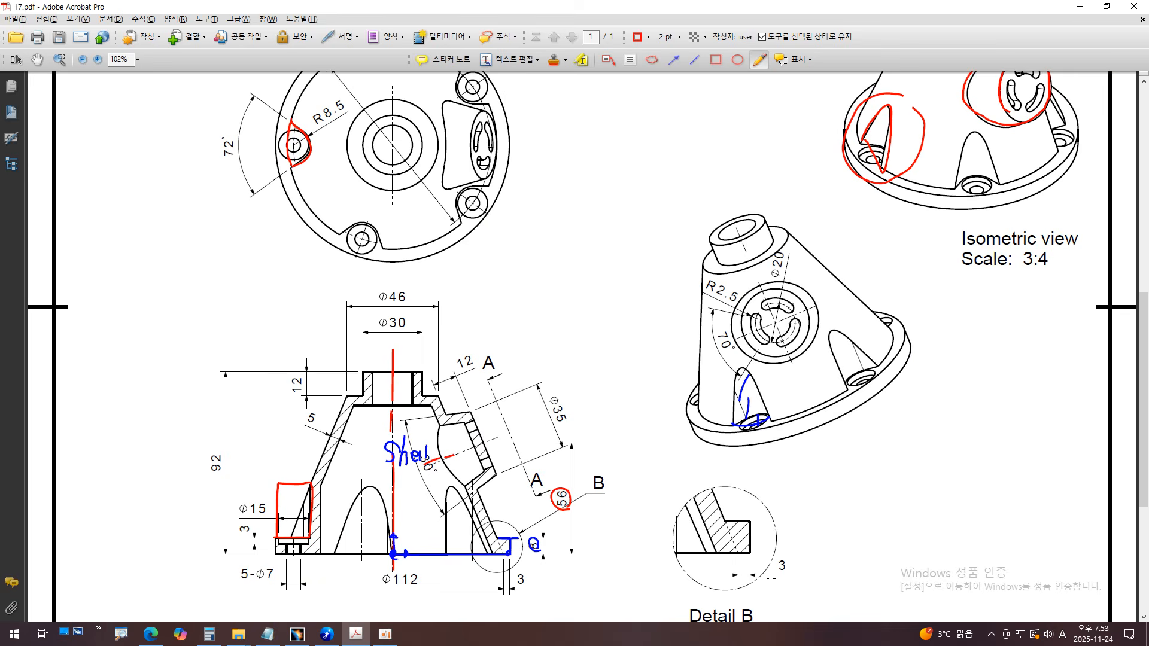
- Try linking the plan view's pocket outline to the section view's rectangle with a red curve and circling the pocket
mouse_move(293, 140)
left_mouse_down()
mouse_move(250, 201)
mouse_move(277, 472)
left_mouse_up()
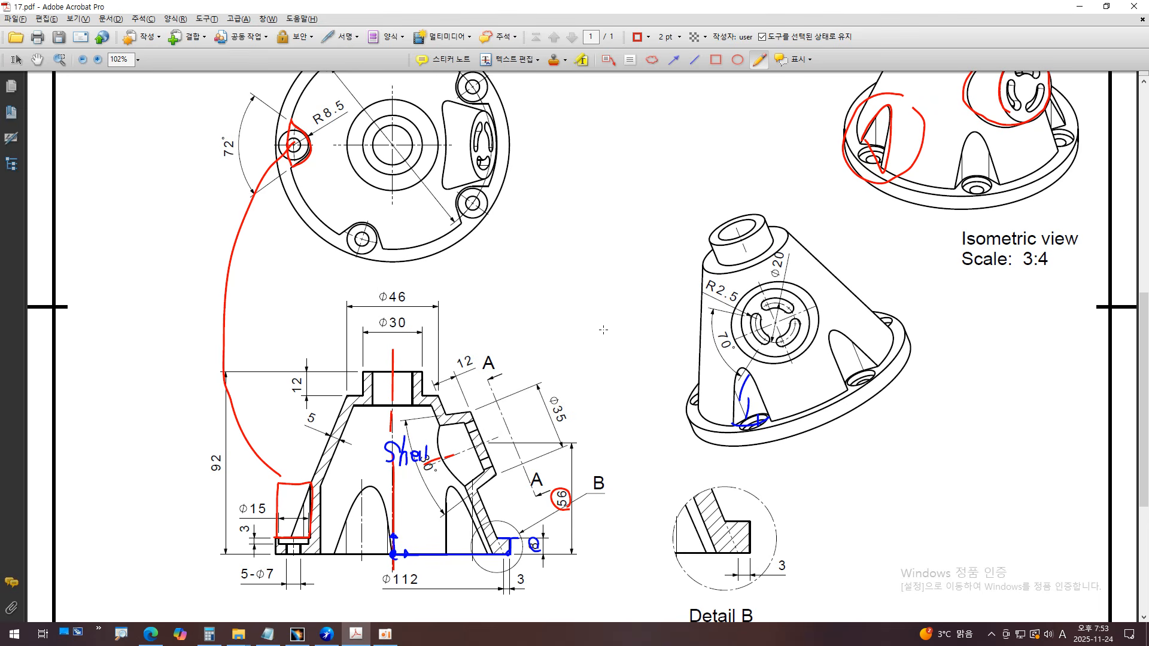
mouse_move(573, 132)
left_mouse_down()
mouse_move(573, 178)
mouse_move(585, 155)
mouse_move(589, 178)
mouse_move(601, 161)
left_mouse_up()
key("ctrl+z")
key("ctrl+z")
mouse_move(341, 462)
left_mouse_down()
mouse_move(248, 527)
mouse_move(326, 479)
left_mouse_up()
scroll(276, 120, "up", 4, "ctrl")
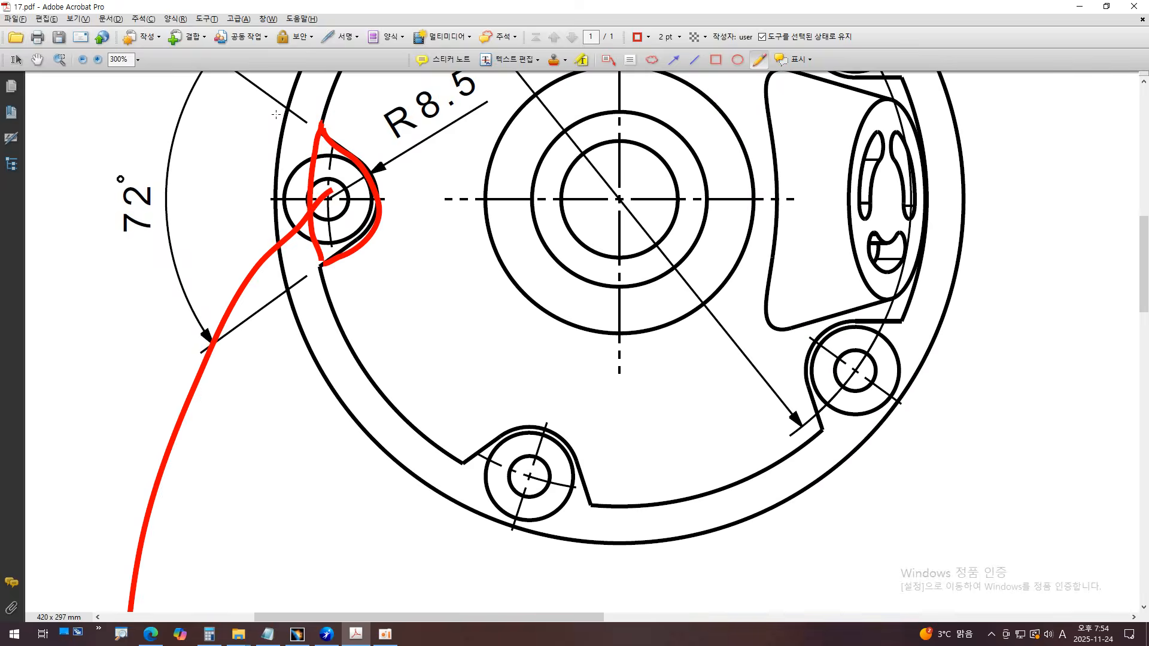
mouse_move(374, 127)
left_mouse_down()
mouse_move(326, 121)
mouse_move(302, 270)
mouse_move(394, 232)
left_mouse_up()
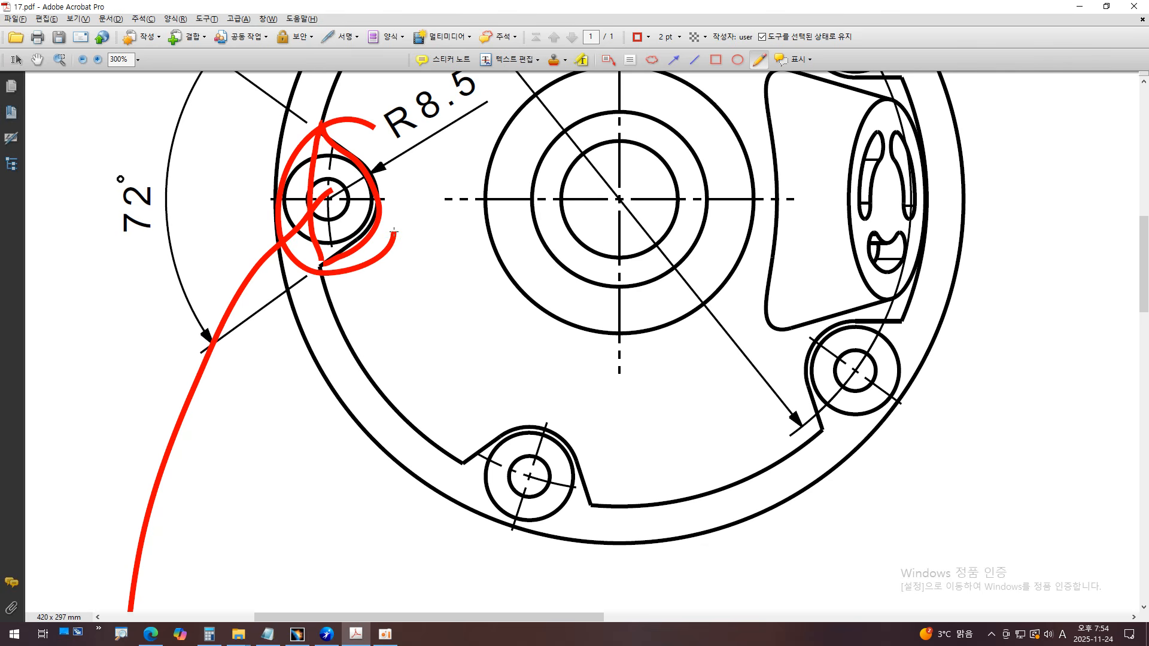
key("ctrl+z")
key("ctrl+z")
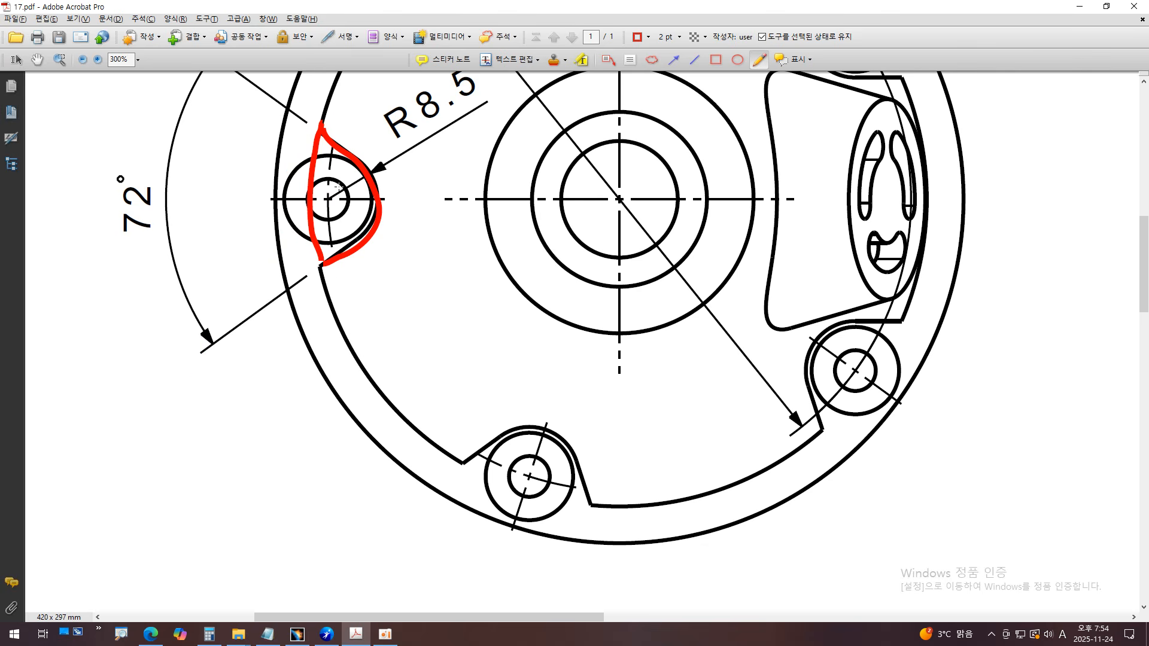
- Try tracing the two concentric hole circles inside the outlined pocket, and loop a red pencil stroke around the pocket
scroll(331, 191, "up", 3, "ctrl")
mouse_move(329, 114)
left_mouse_down()
mouse_move(266, 138)
mouse_move(288, 335)
mouse_move(432, 180)
mouse_move(360, 138)
mouse_move(302, 272)
mouse_move(362, 193)
mouse_move(352, 188)
left_mouse_up()
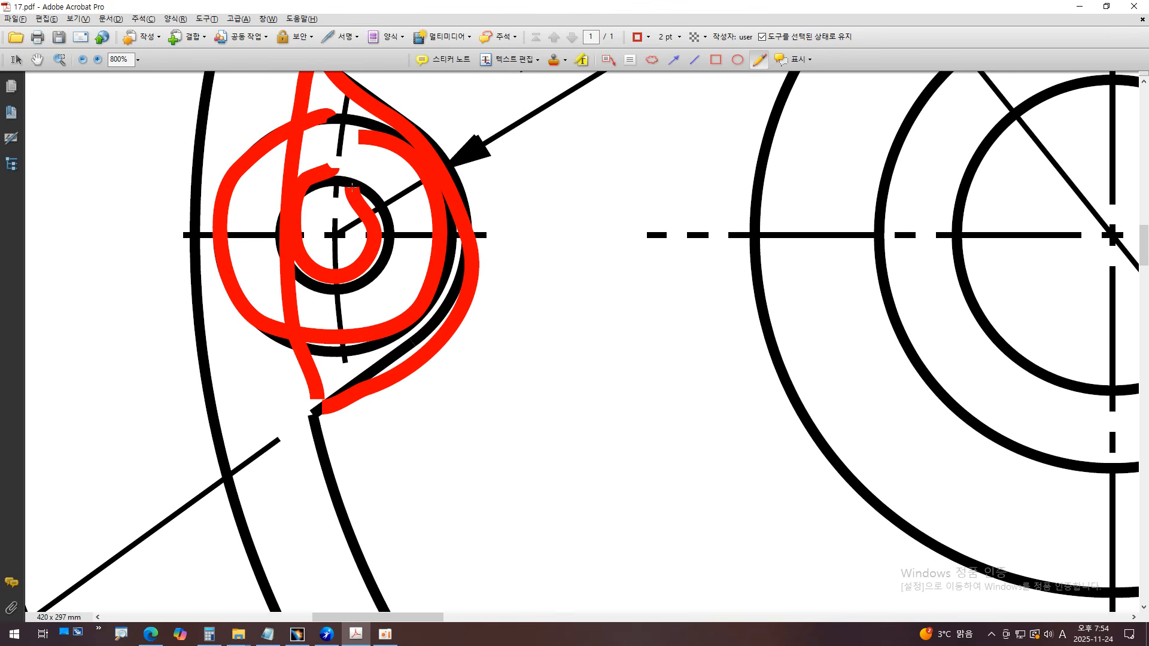
key("ctrl+z")
key("ctrl+z")
scroll(484, 282, "down", 1, "ctrl")
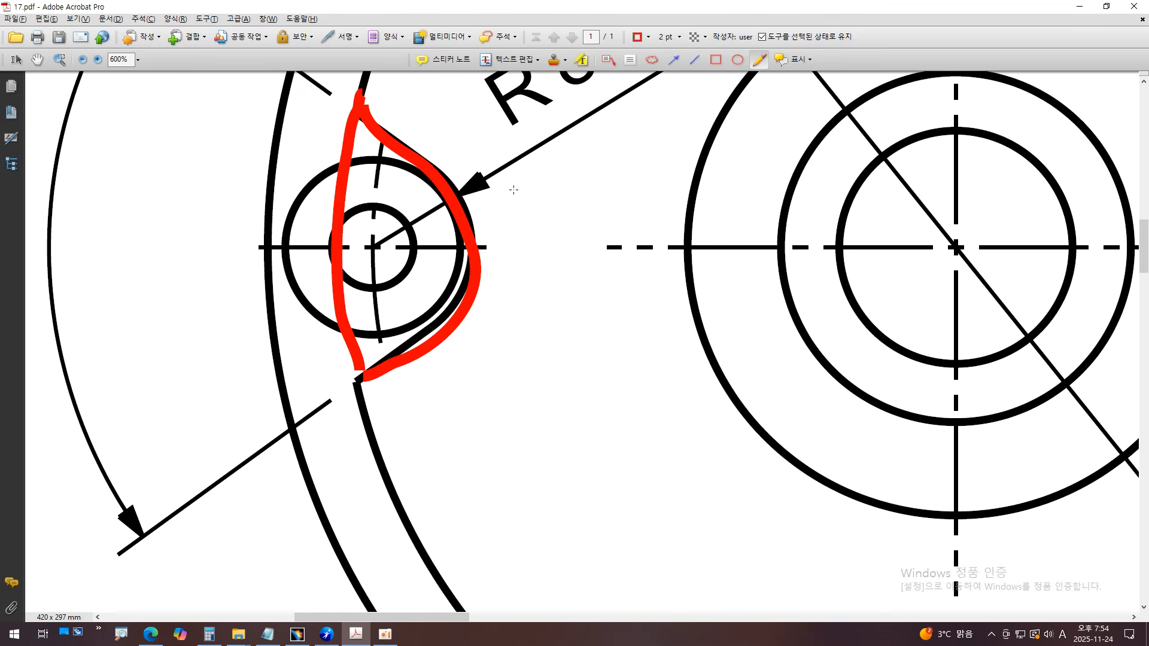
scroll(513, 189, "down", 2, "ctrl")
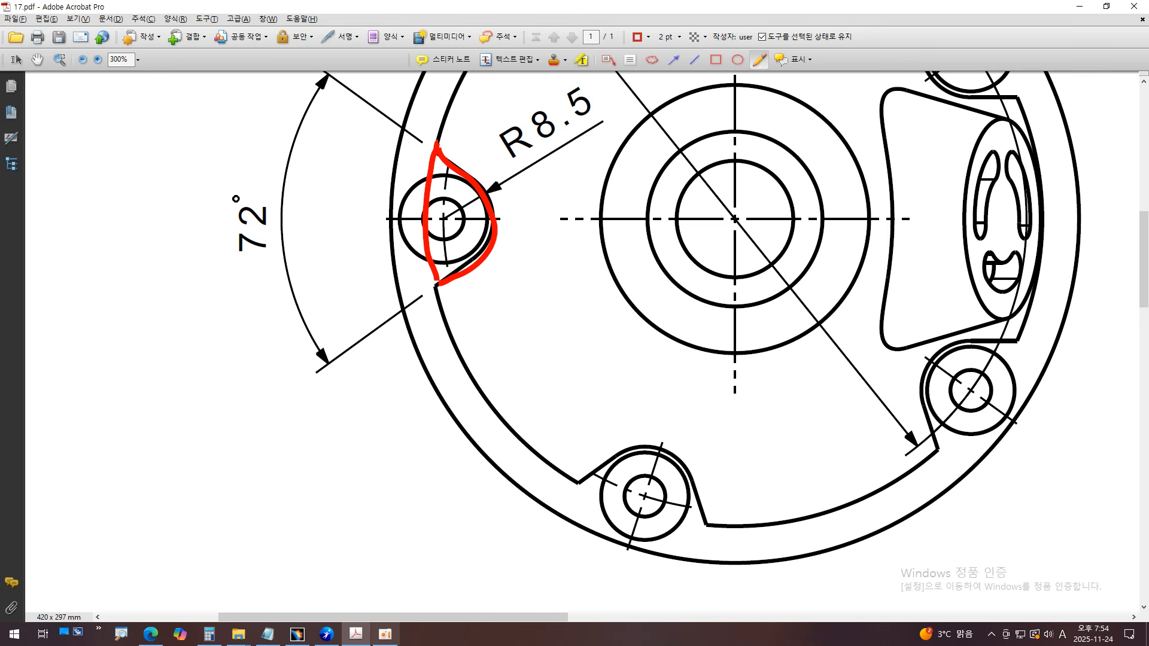
mouse_move(506, 175)
left_mouse_down()
mouse_move(495, 149)
mouse_move(392, 180)
mouse_move(421, 317)
left_mouse_up()
- Switch to the Cap part in CATIA, apply the top view and create a positioned sketch on the flange's upper face
left_click(298, 634)
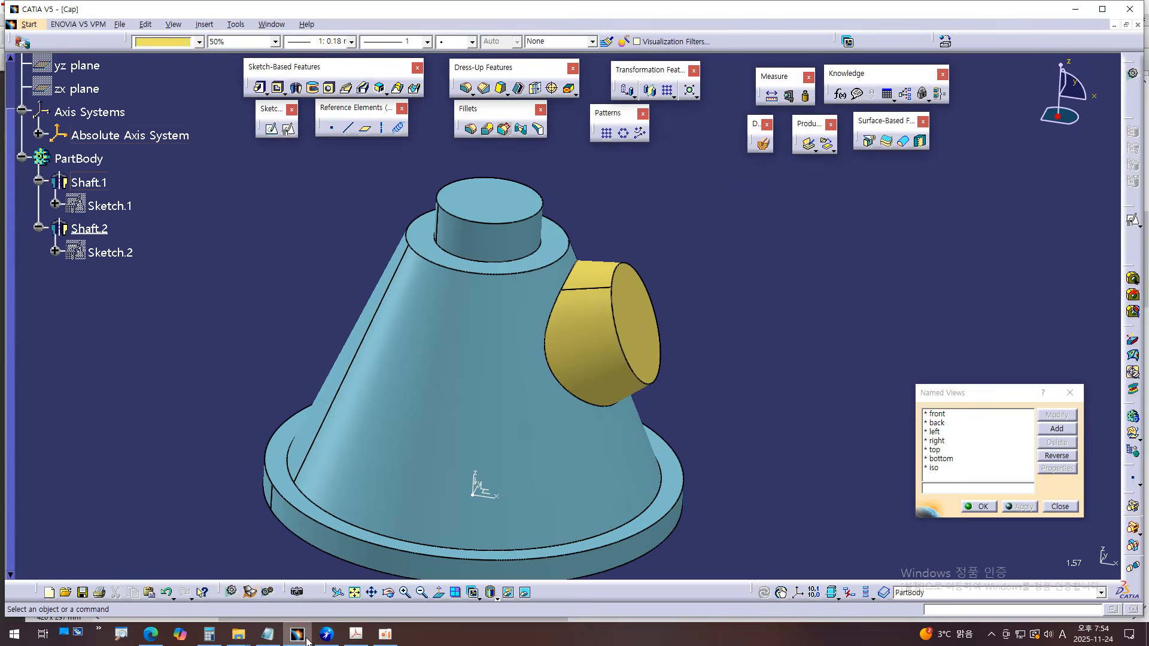
middle_click_drag(821, 358, 820, 379)
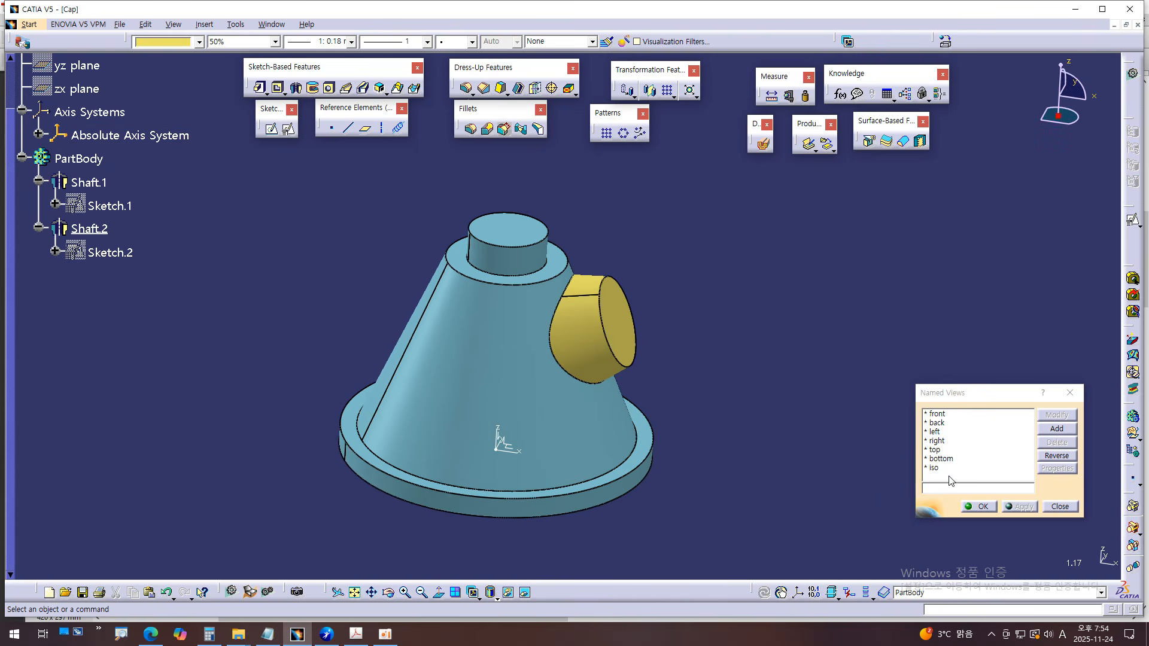
left_click(934, 450)
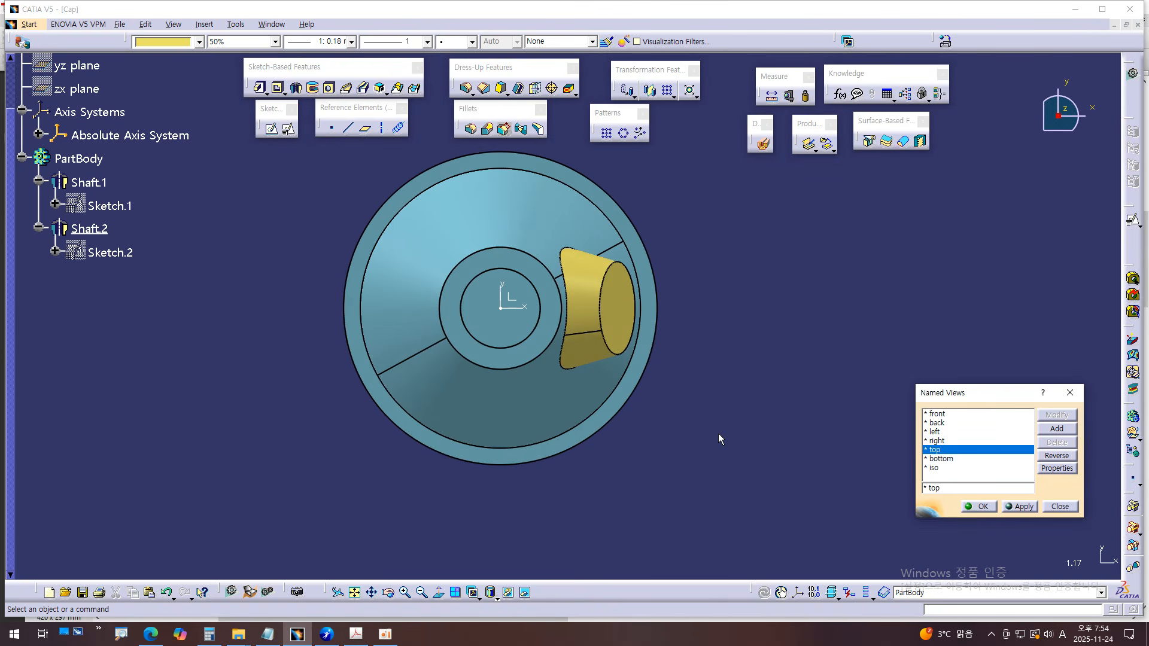
middle_click_drag(718, 433, 757, 437)
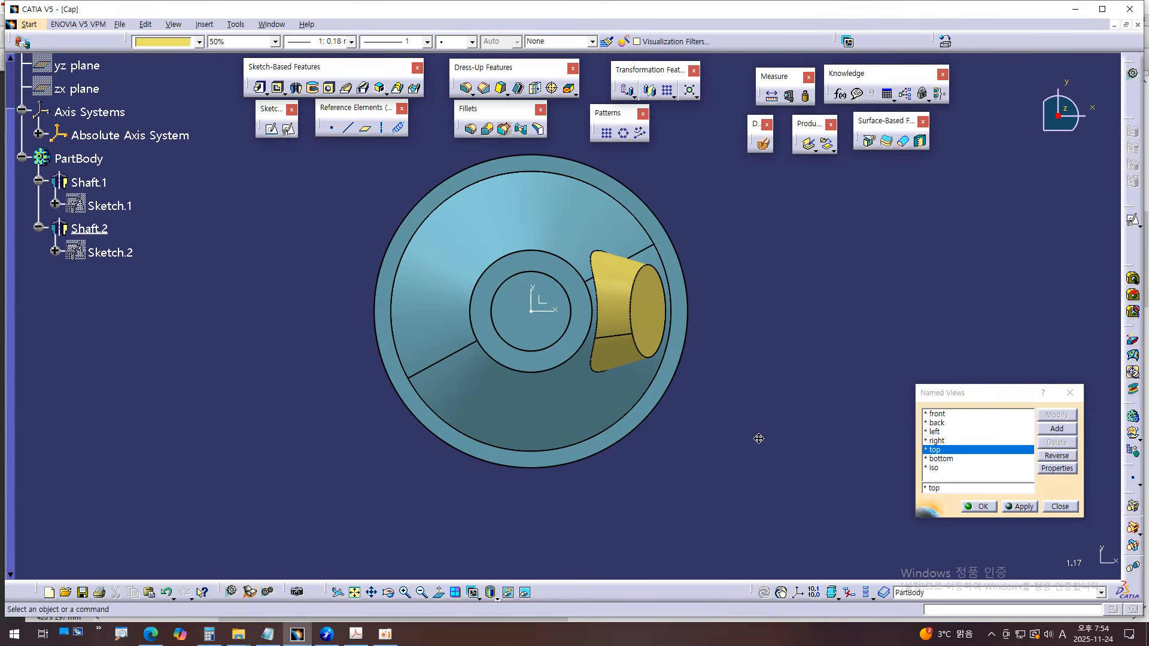
left_click(400, 289)
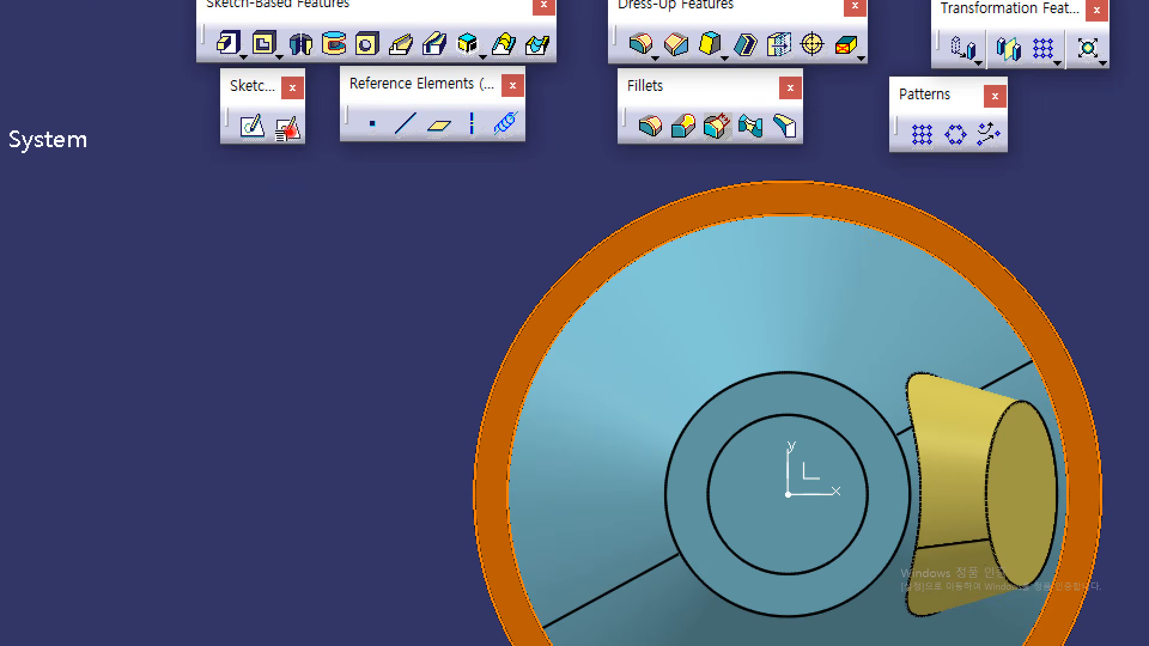
left_click(290, 132)
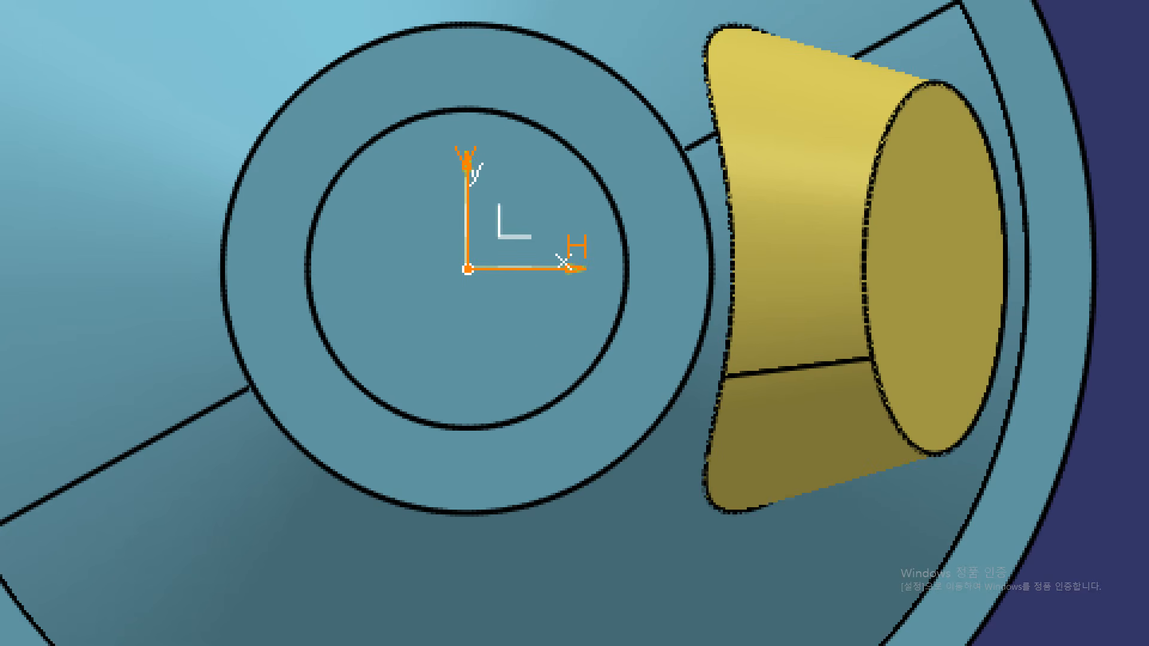
left_click(567, 322)
mouse_move(577, 305)
left_mouse_down()
mouse_move(458, 302)
mouse_move(551, 46)
mouse_move(591, 302)
left_mouse_up()
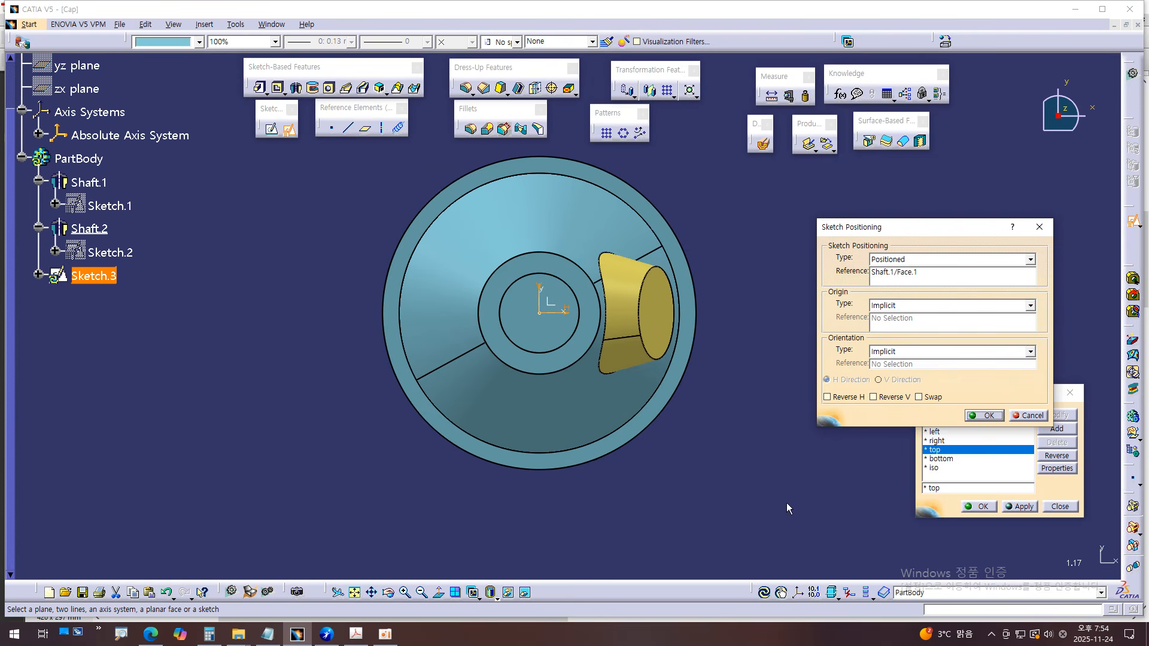
left_click(984, 415)
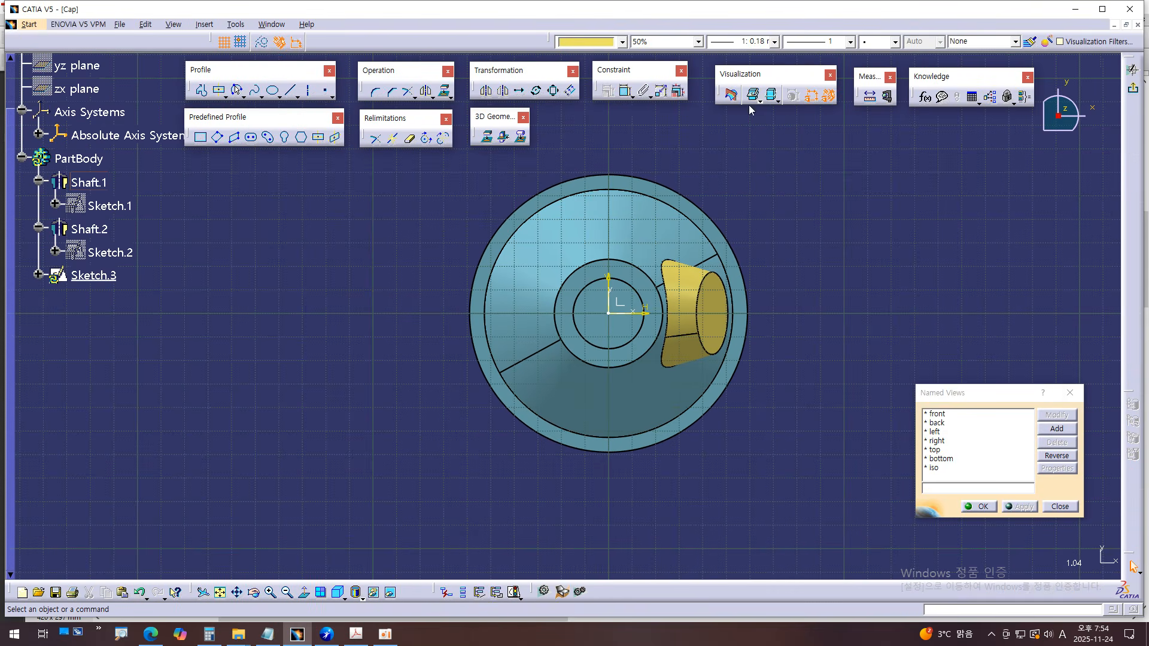
- Dim the 3D part in the background of the sketch
left_click(772, 98)
left_click(765, 133)
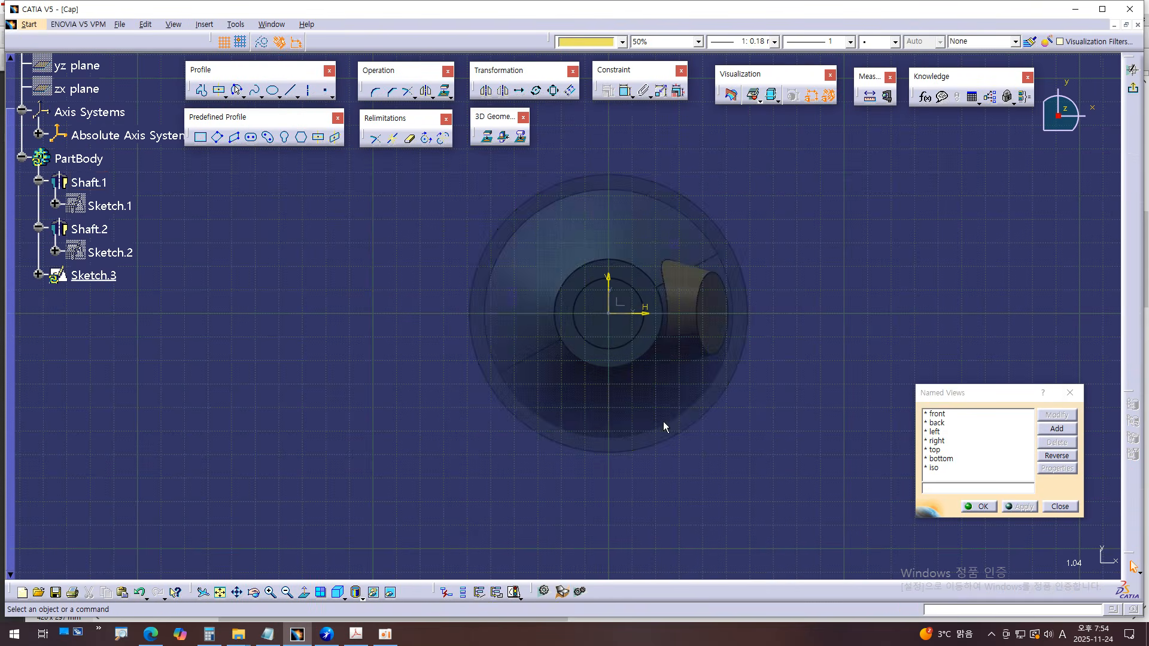
middle_click_drag(681, 455, 694, 407)
- Switch to the 17.pdf drawing and undo the red pencil marks around the R8.5 pocket in the plan view
key("alt+Tab")
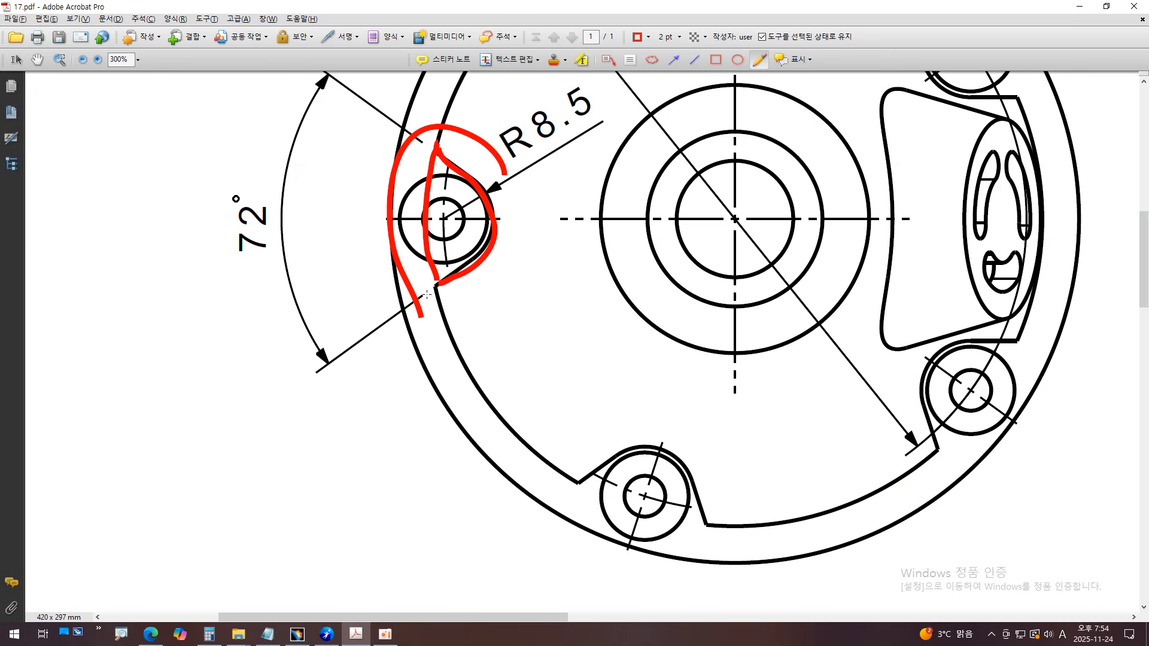
key("ctrl+z")
key("ctrl+z")
key("ctrl+z")
scroll(423, 154, "up", 2, "ctrl")
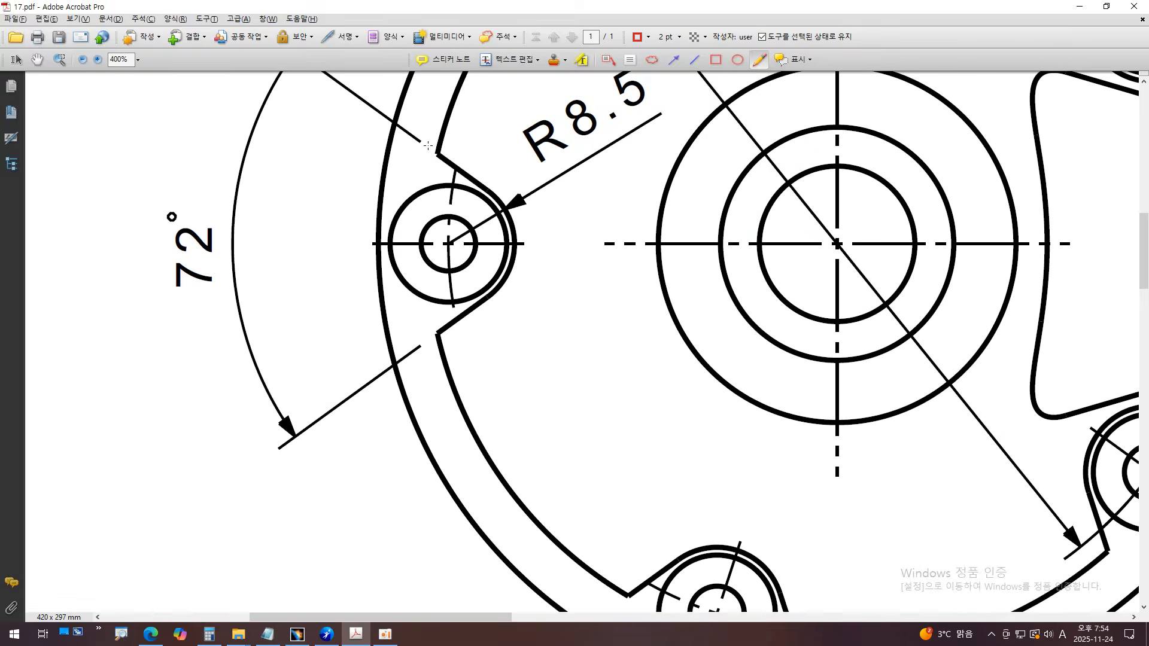
scroll(553, 226, "down", 1, "ctrl")
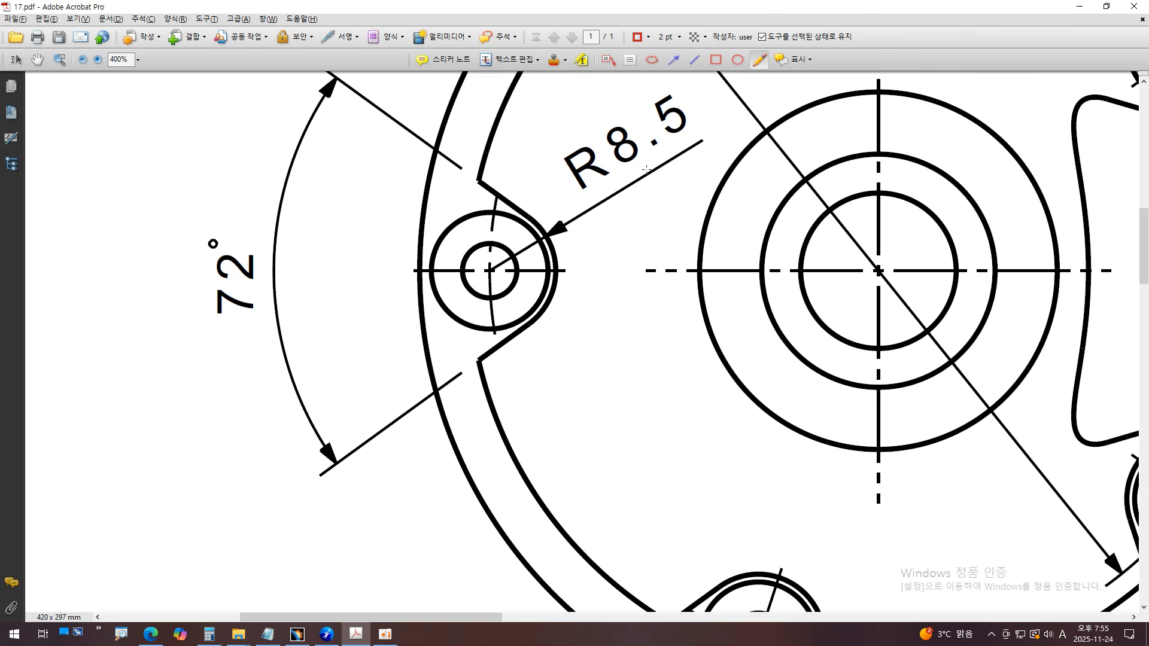
- Try tracing the R8.5 circle and the slanted pocket edges, and circling the 72° dimension, with the red pencil
mouse_move(533, 217)
left_mouse_down()
mouse_move(556, 251)
mouse_move(541, 312)
mouse_move(497, 336)
mouse_move(449, 288)
mouse_move(479, 209)
mouse_move(537, 218)
left_mouse_up()
mouse_move(283, 293)
left_mouse_down()
mouse_move(230, 321)
mouse_move(217, 213)
mouse_move(269, 270)
left_mouse_up()
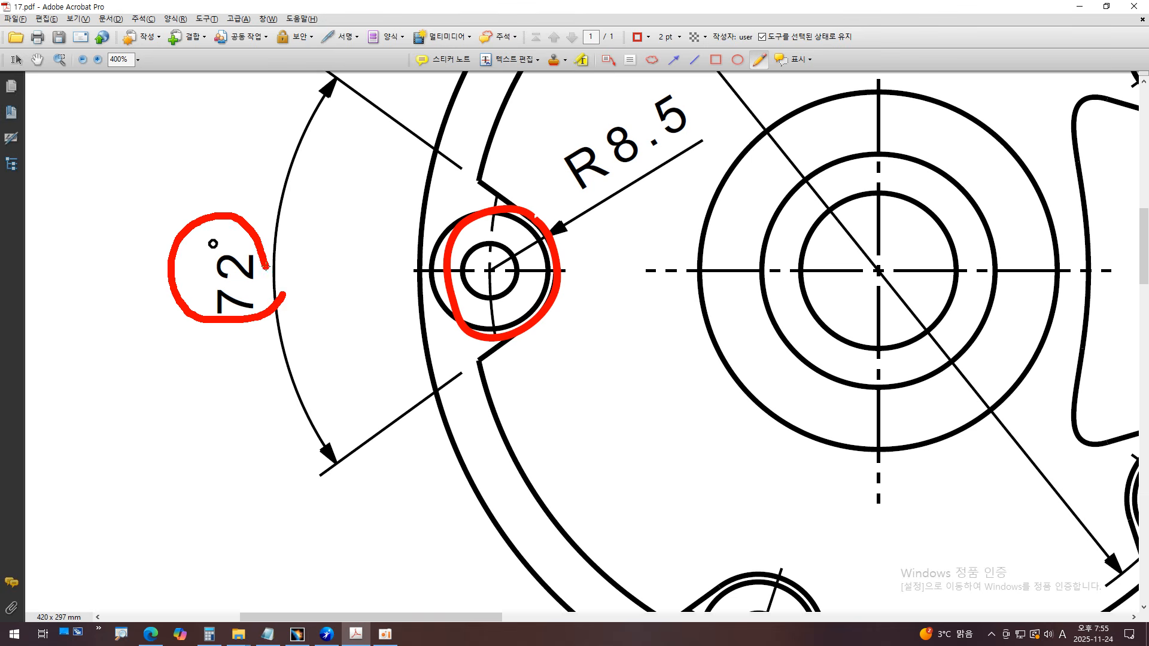
key("ctrl+z")
left_click_drag(480, 177, 515, 210)
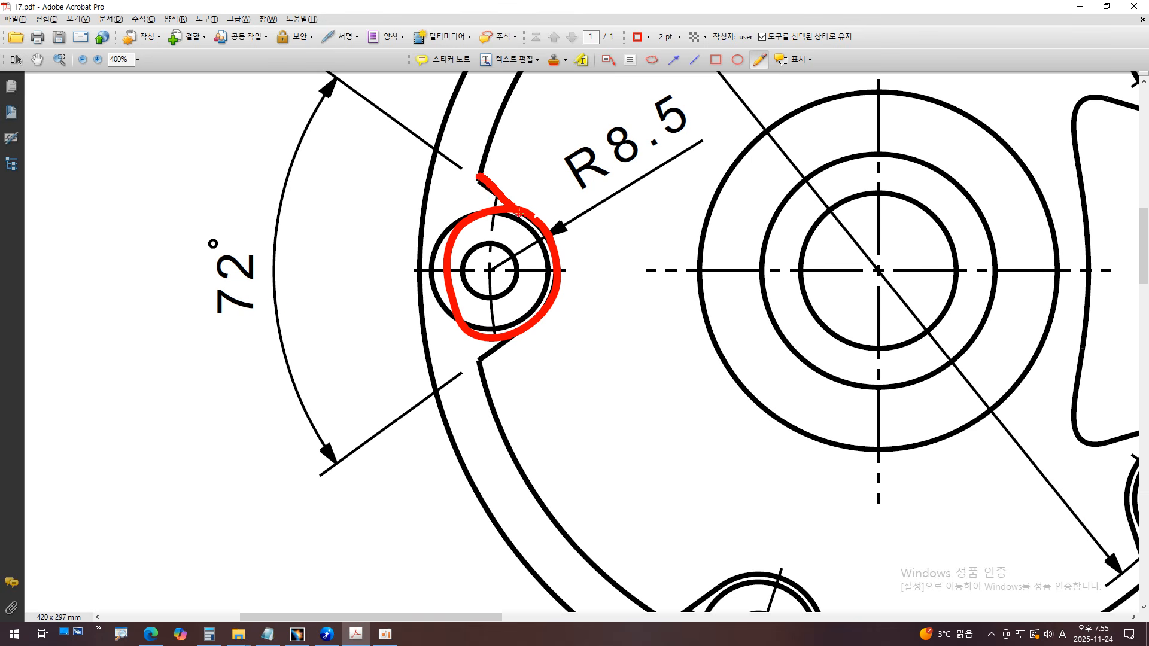
left_click(470, 360)
key("ctrl+z")
key("ctrl+z")
mouse_move(470, 177)
left_mouse_down()
mouse_move(539, 229)
mouse_move(556, 281)
mouse_move(524, 325)
mouse_move(454, 373)
left_mouse_up()
key("ctrl+z")
key("ctrl+z")
- Mark the tangent points on the R8.5 arc and trace the pocket's slanted edge lines with the red pencil
left_click(518, 220)
left_click(531, 205)
left_click(524, 339)
left_click_drag(514, 329, 450, 374)
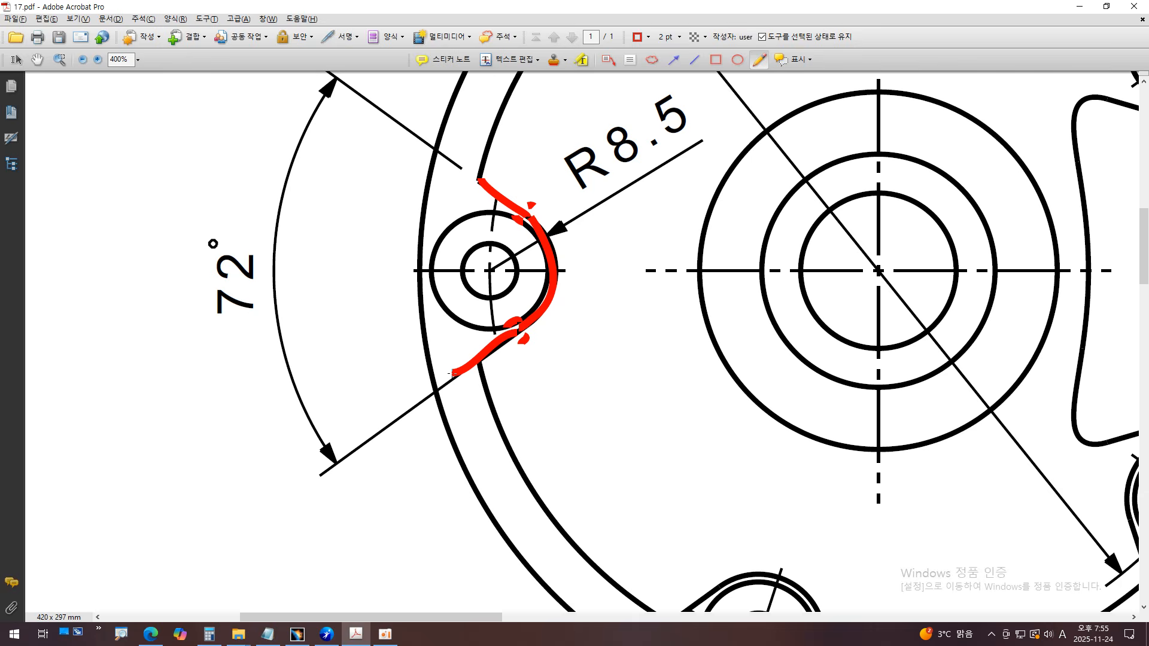
- Switch back to the CATIA sketch and draw a circle about 26 mm in diameter, centred on the horizontal axis at the flange's edge opposite the side port
key("alt+Tab")
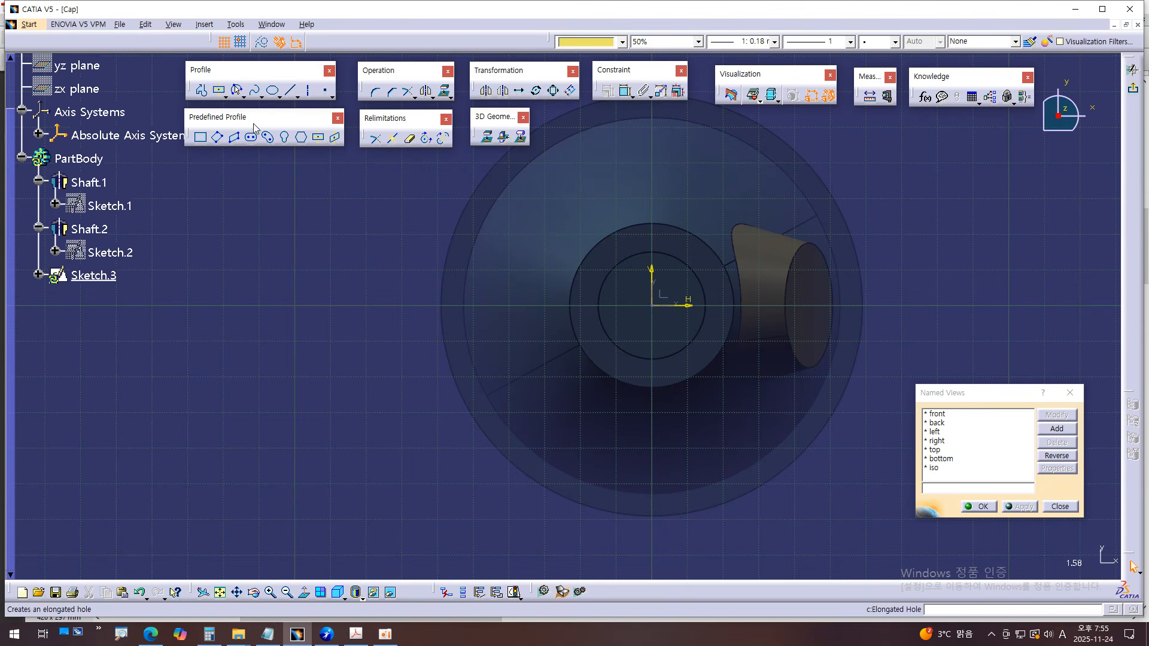
left_click(243, 95)
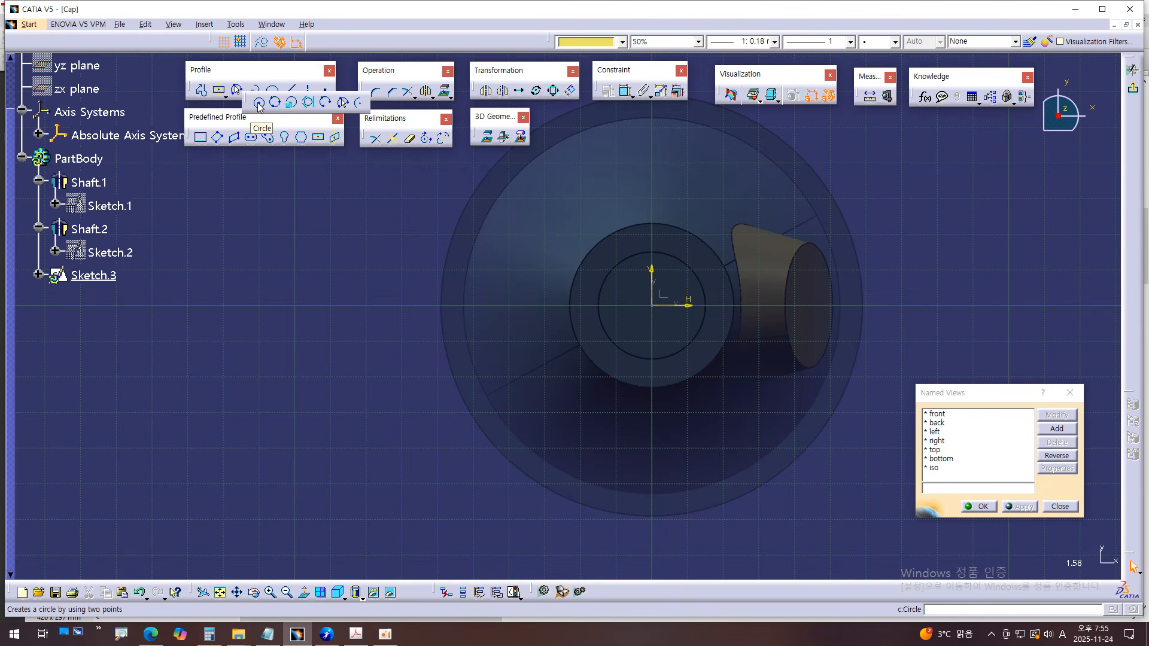
left_click(258, 102)
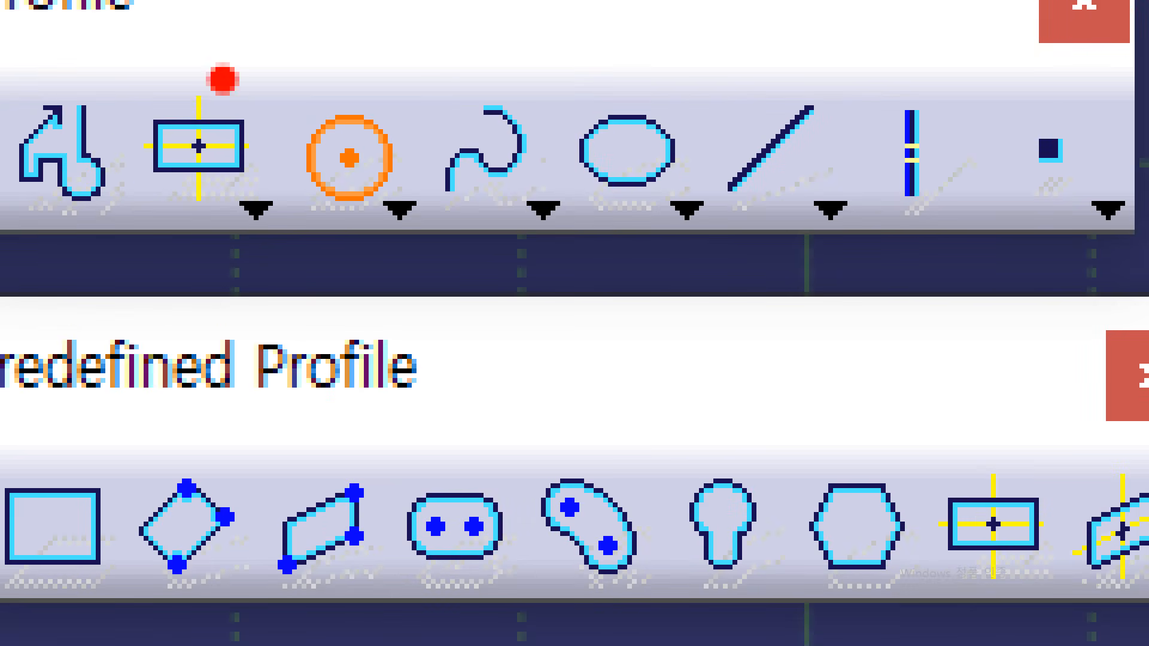
left_click_drag(286, 253, 460, 266)
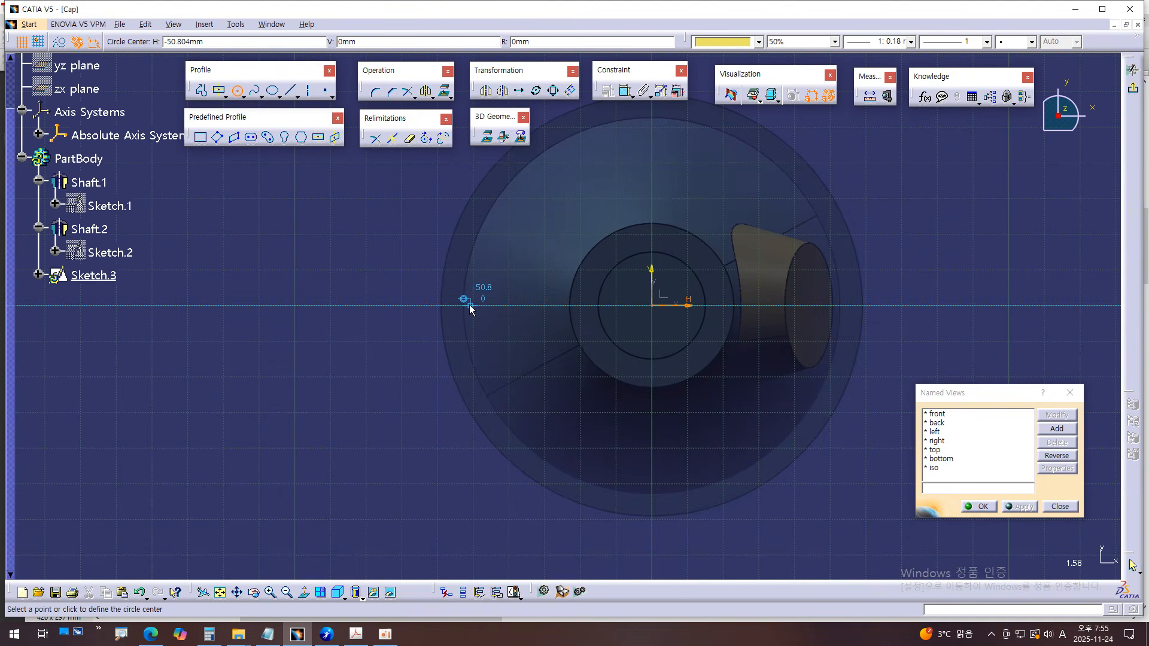
left_click(469, 306)
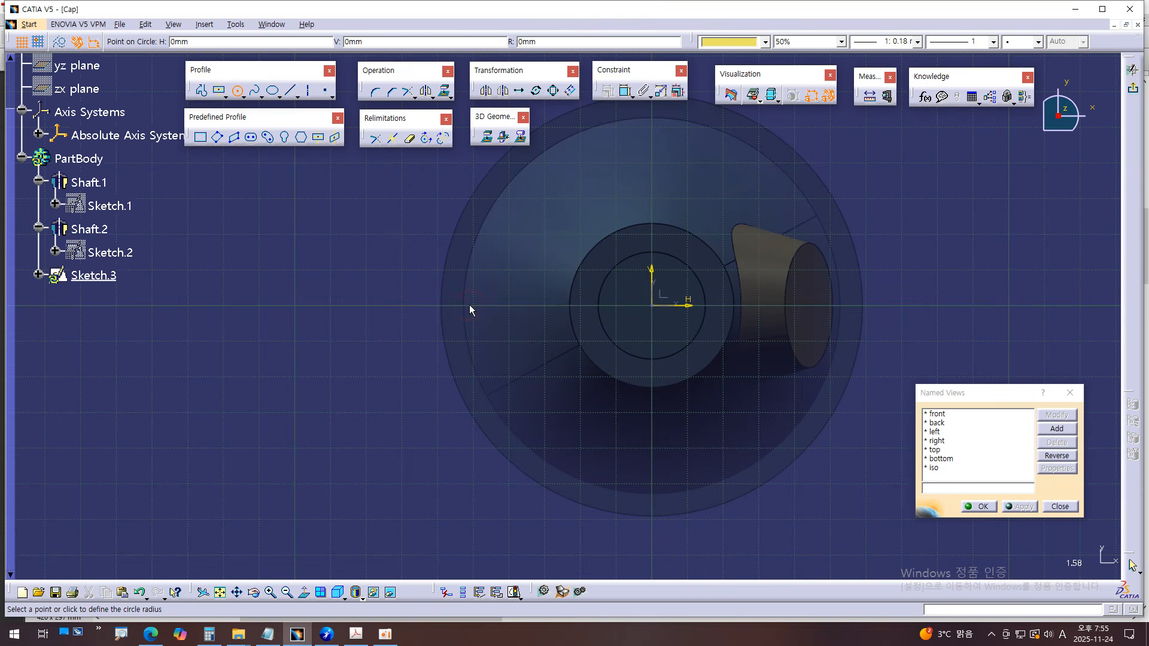
left_click(447, 264)
middle_click_drag(412, 222, 420, 218)
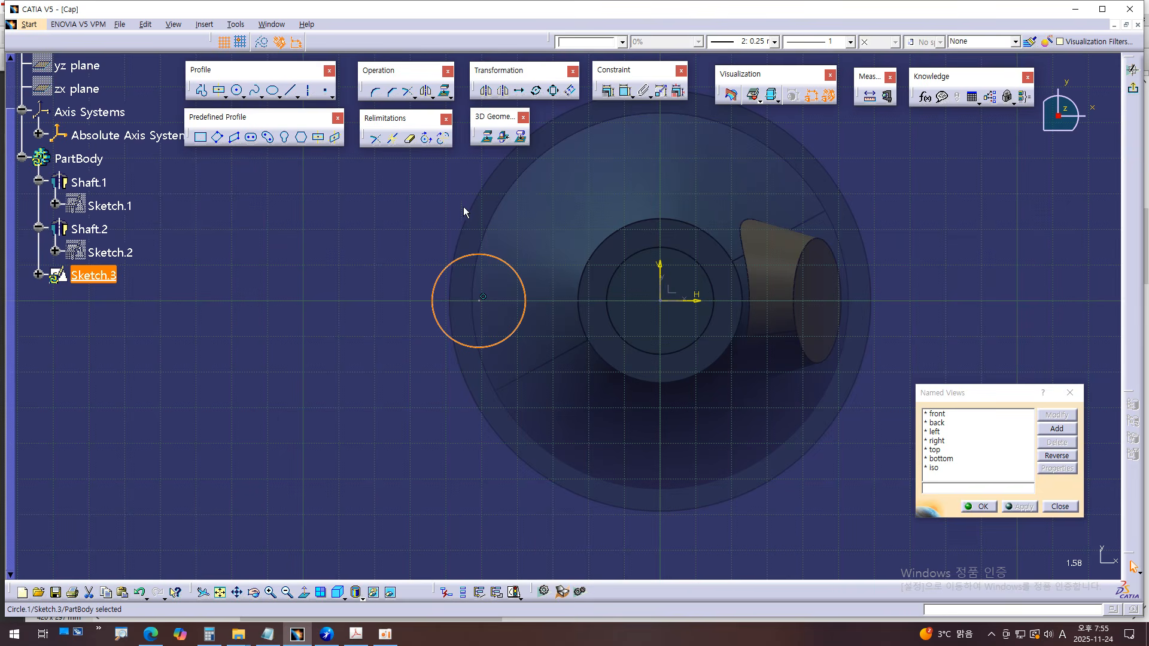
- Dimension the circle as a radius and set it to 8.5 mm
left_click(626, 90)
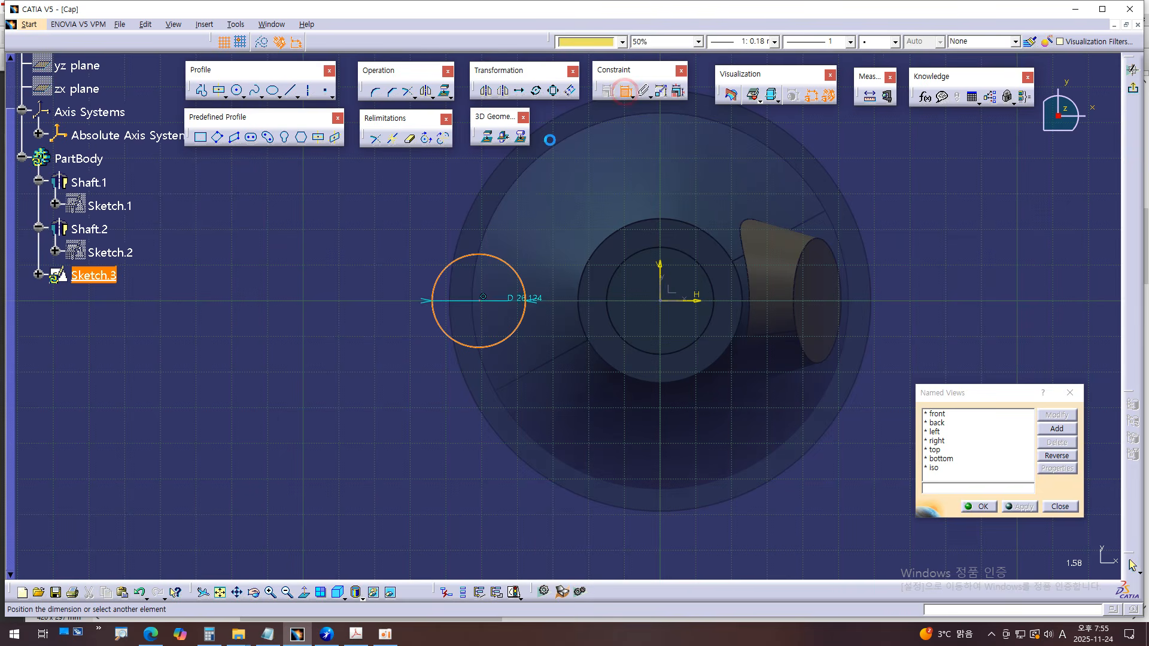
left_click(422, 222)
key("alt+Tab")
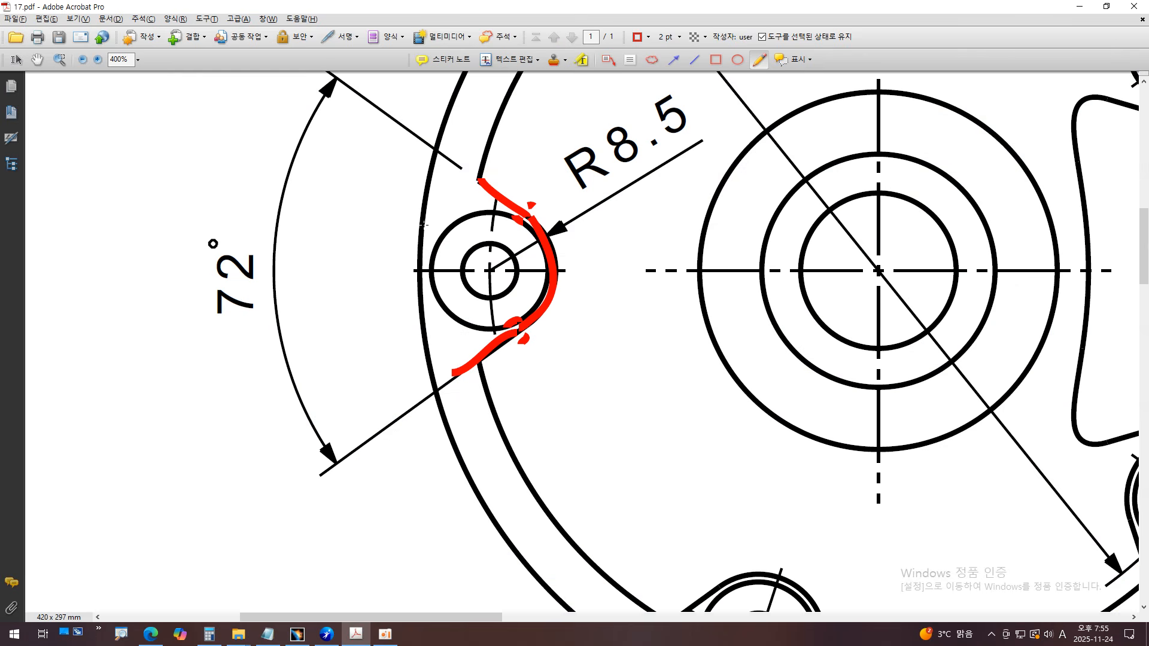
key("alt+Tab")
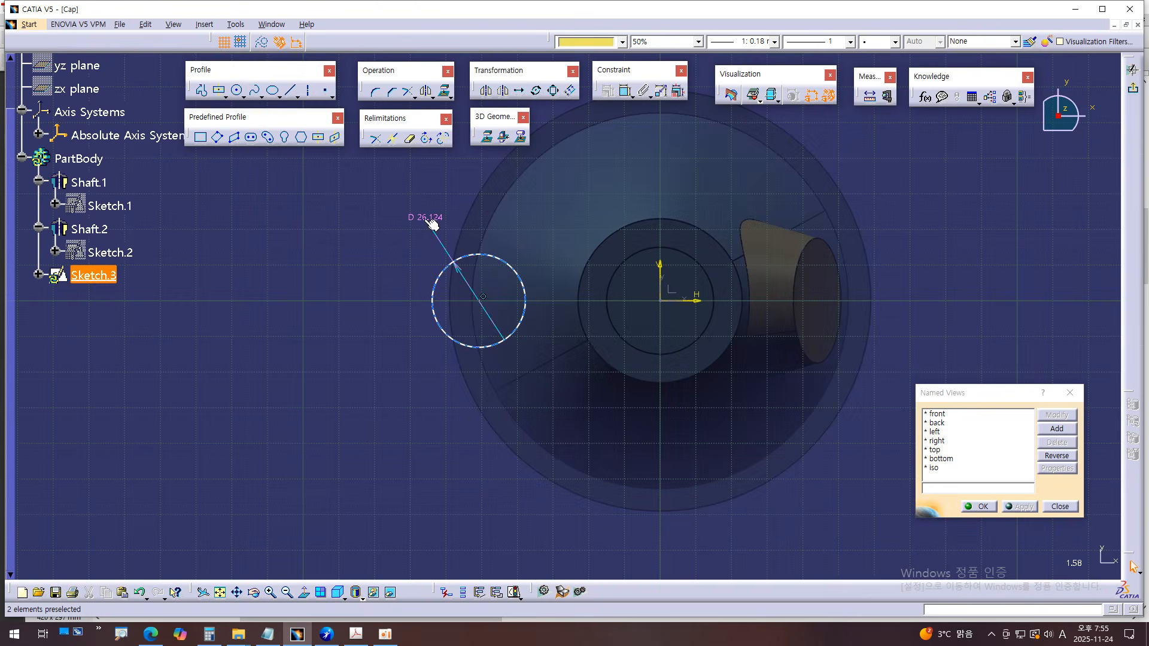
double_click(424, 218)
left_click(711, 201)
left_click(711, 213)
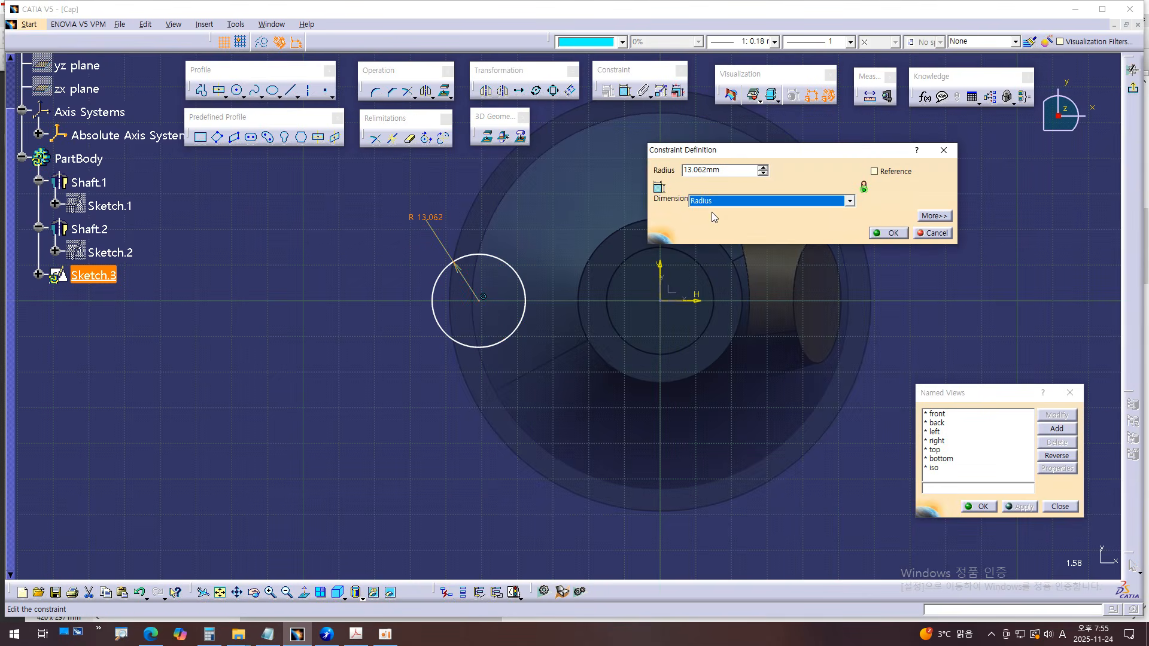
double_click(729, 170)
type("8.5")
key("Return")
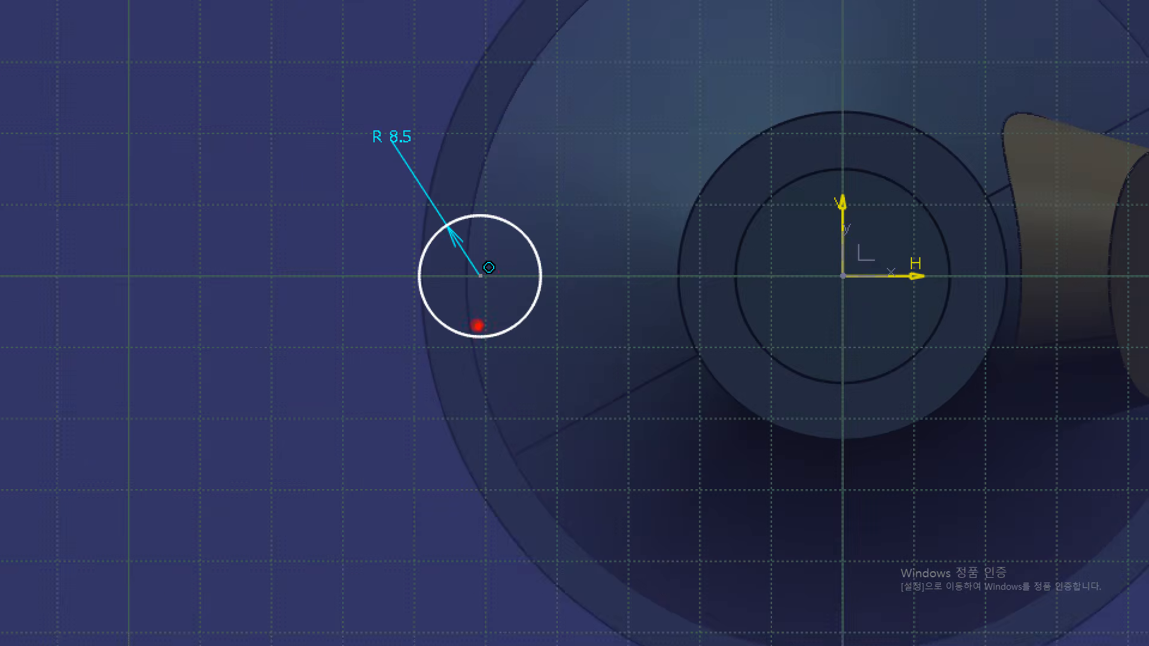
mouse_move(501, 256)
left_mouse_down()
mouse_move(530, 188)
mouse_move(479, 263)
left_mouse_up()
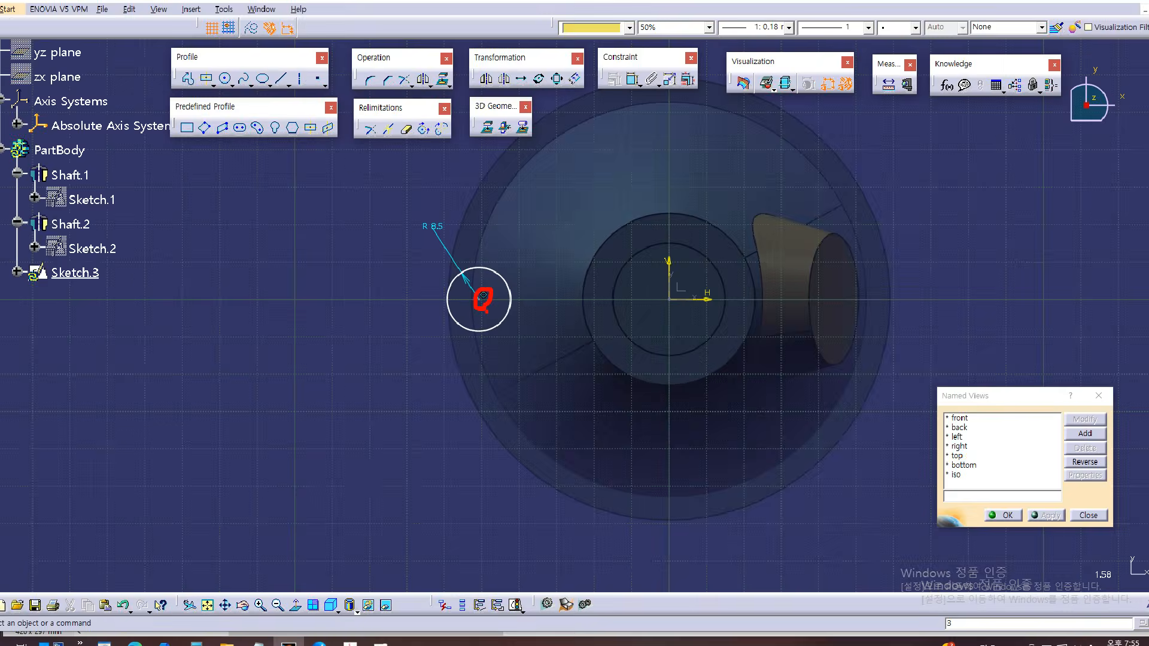
- On the 17.pdf plan view, underline R8.5, mark the hole centre and trace the Ø100 centre circle arc with the red pencil
key("alt+Tab")
scroll(533, 382, "down", 3, "ctrl")
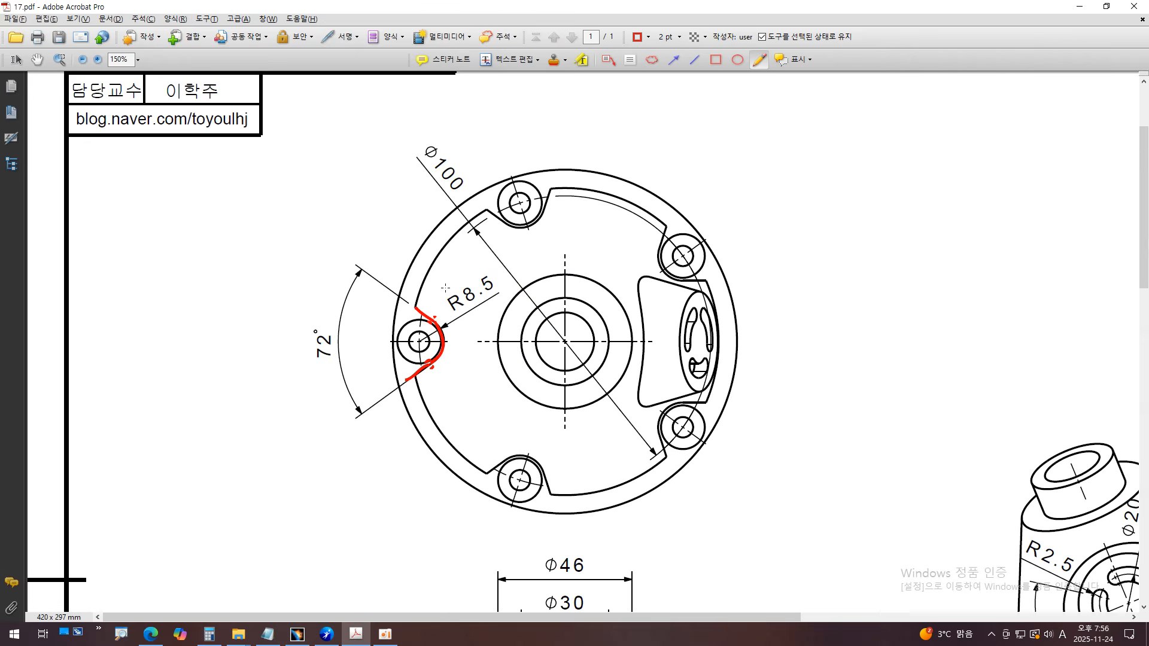
scroll(446, 288, "up", 3, "ctrl")
left_click_drag(607, 193, 527, 262)
left_click_drag(397, 345, 396, 343)
scroll(396, 343, "down", 1, "ctrl")
scroll(396, 343, "down", 2, "ctrl")
left_click_drag(471, 213, 416, 270)
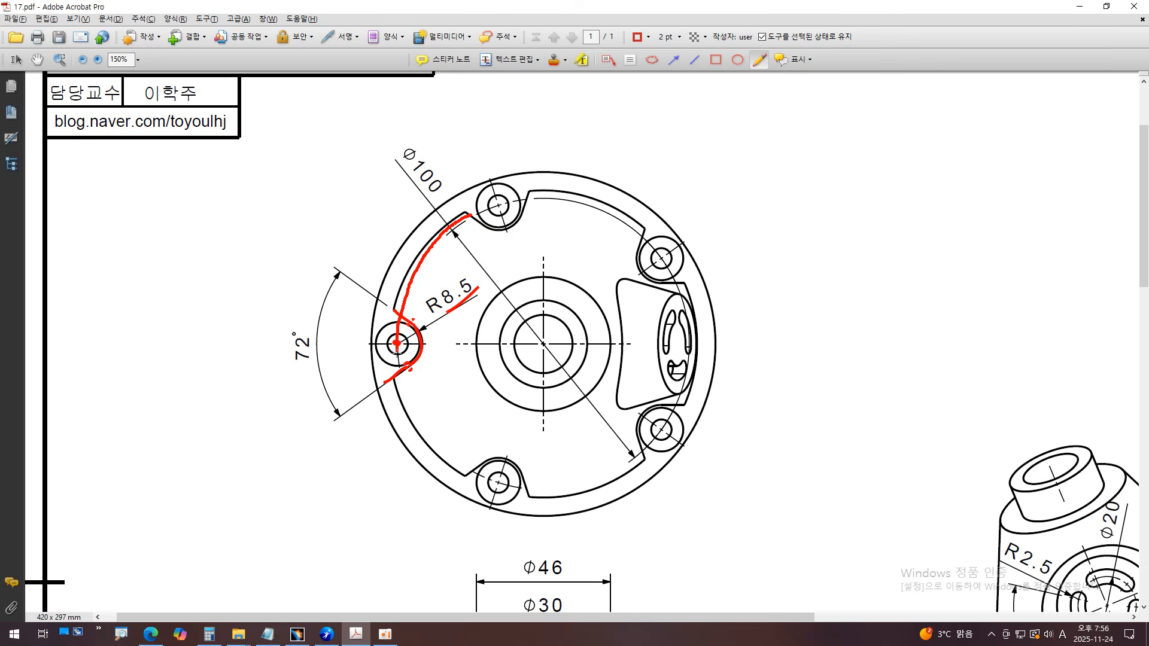
- Back in the CATIA sketch, dimension the circle's centre from the vertical axis and set the distance to 50 mm
key("alt+Tab")
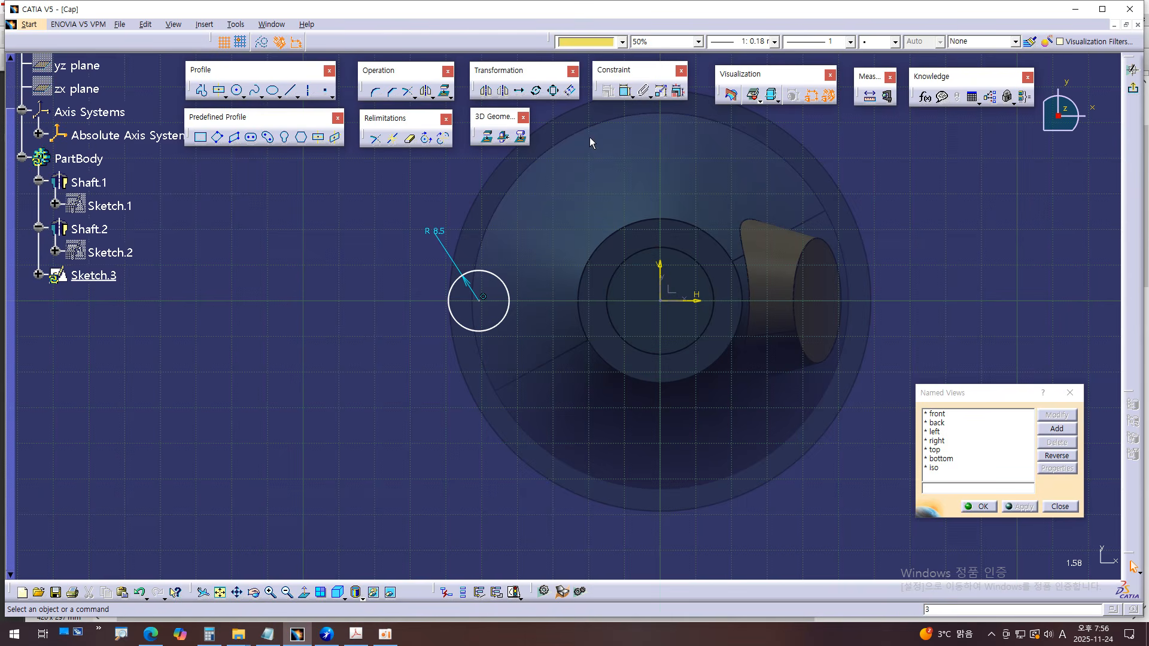
left_click(626, 91)
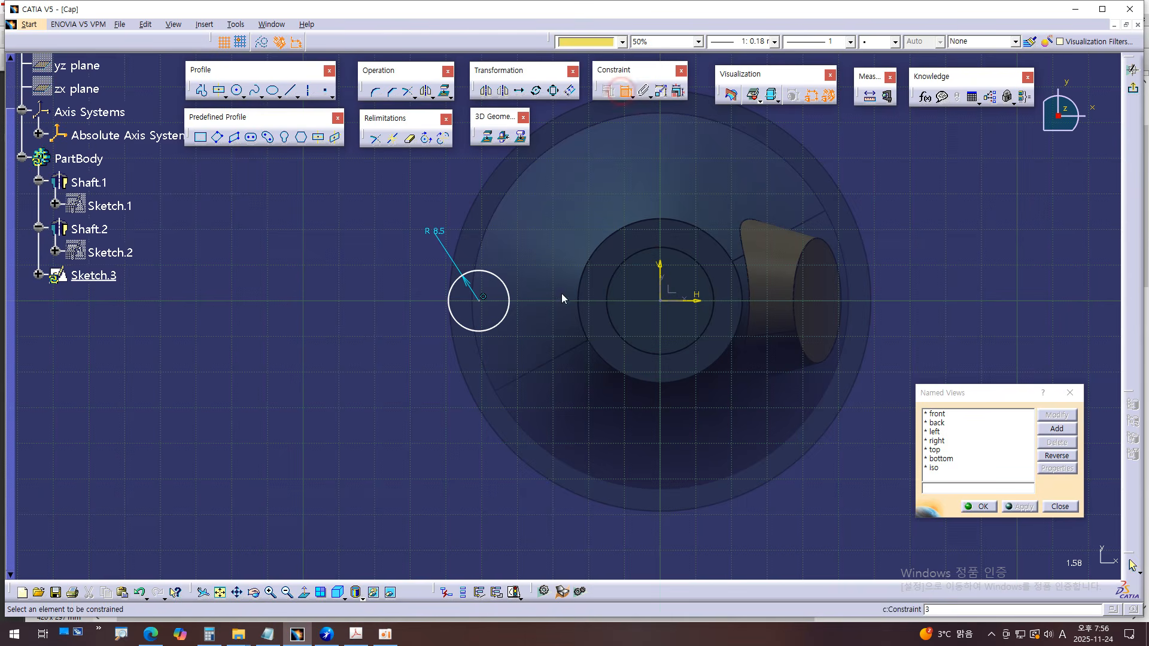
left_click(482, 296)
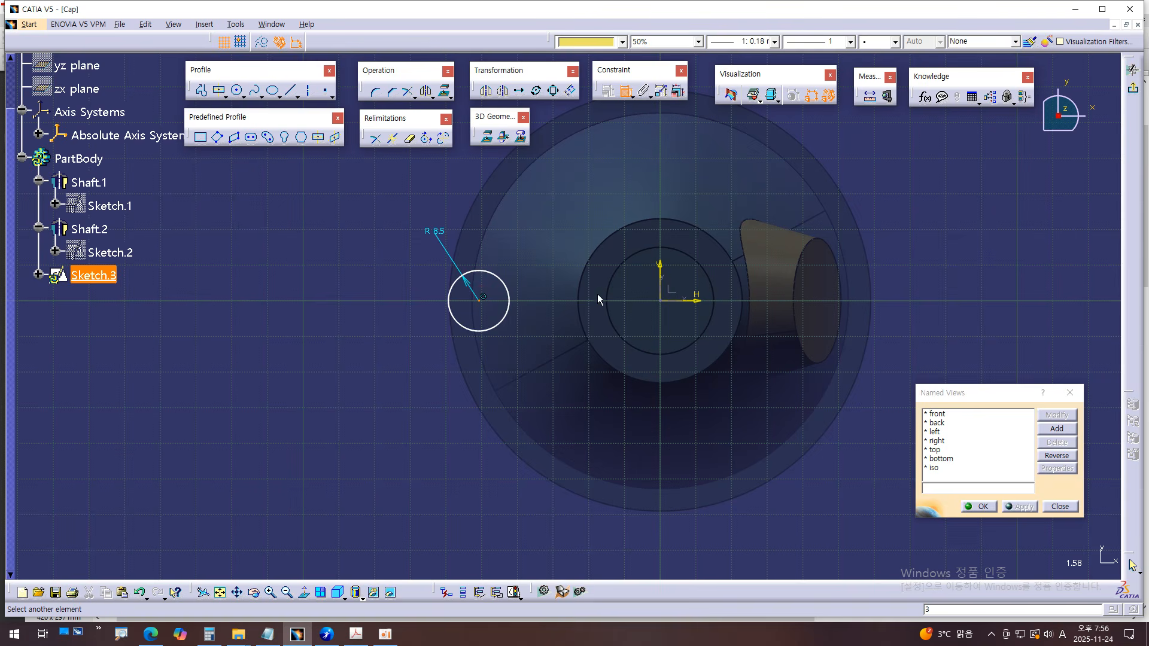
left_click(659, 266)
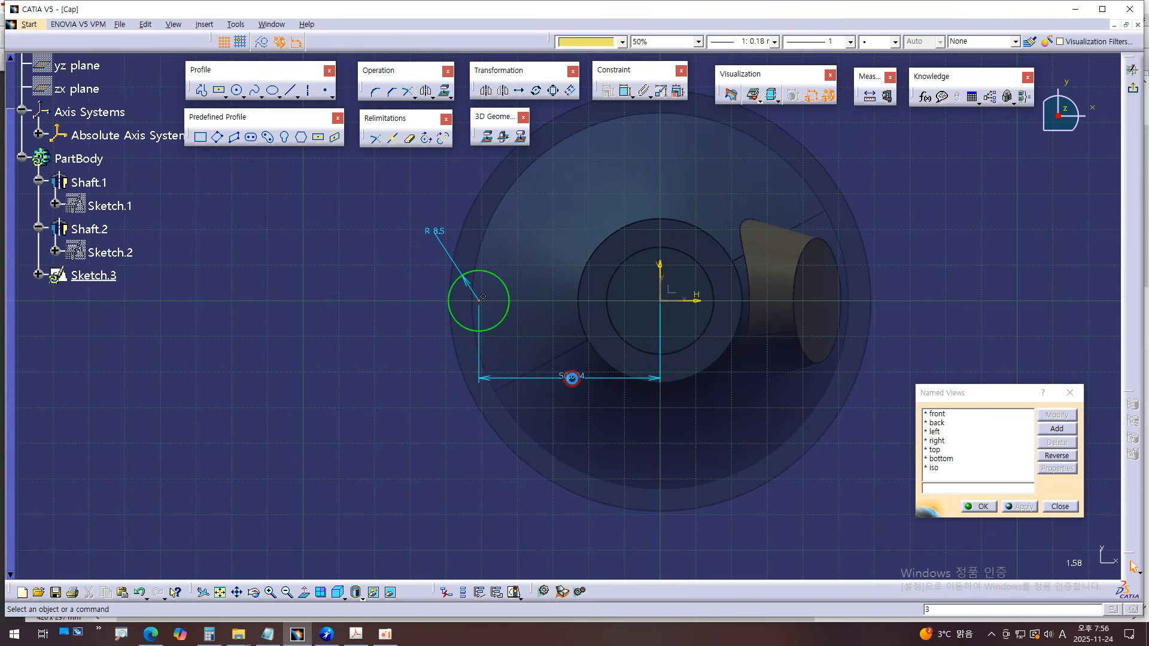
left_click(581, 381)
double_click(575, 379)
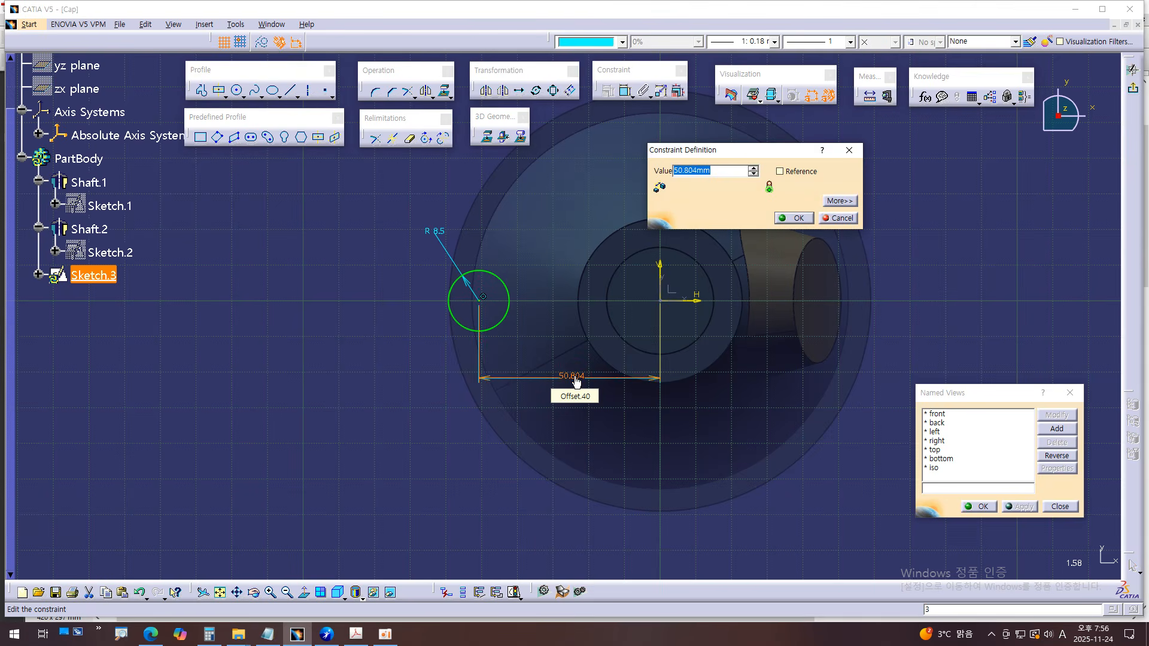
type("5")
key("Return")
middle_click_drag(589, 346, 612, 294)
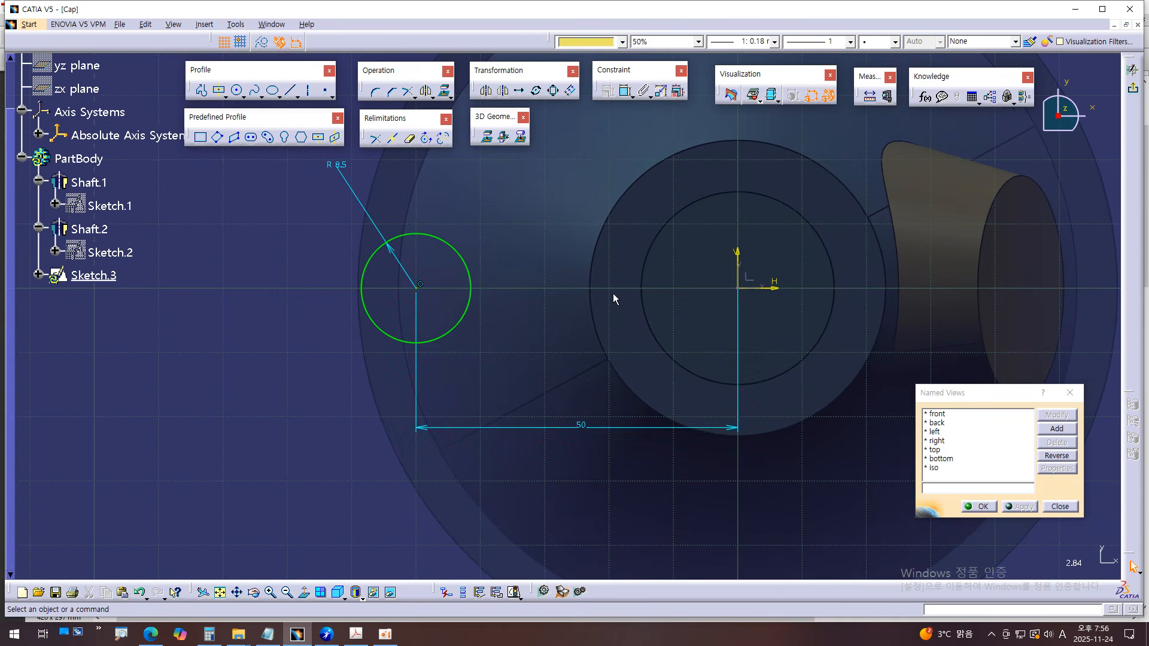
- Reposition the 50 mm distance and R8.5 dimensions closer to the circle
left_click(590, 431)
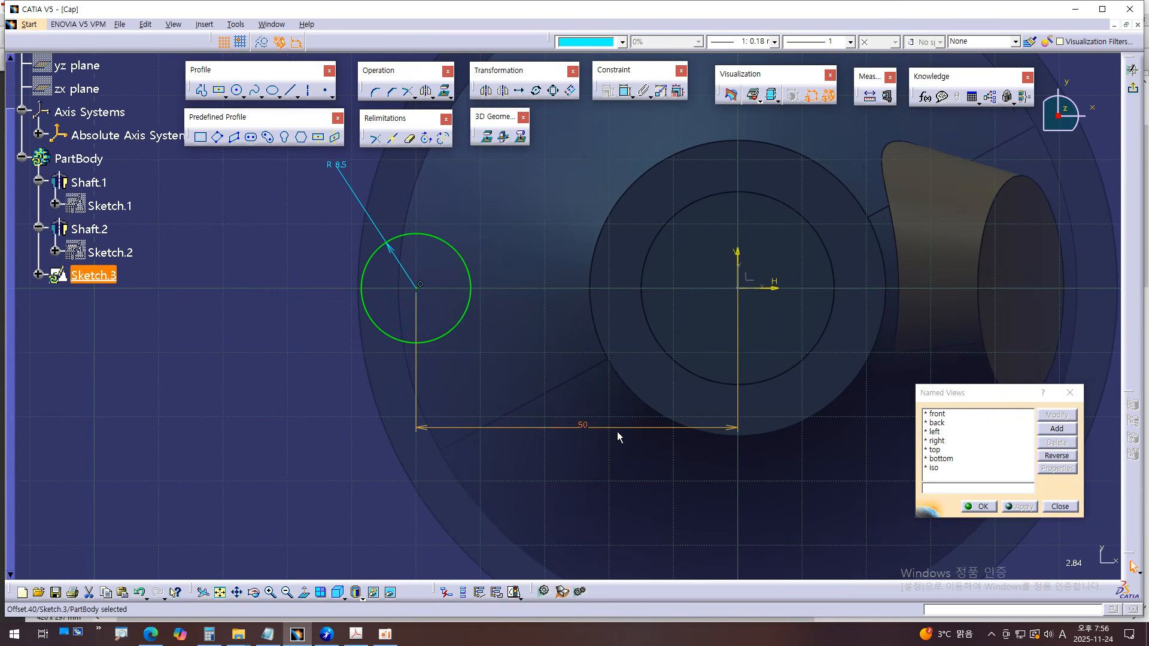
left_click_drag(615, 429, 616, 400)
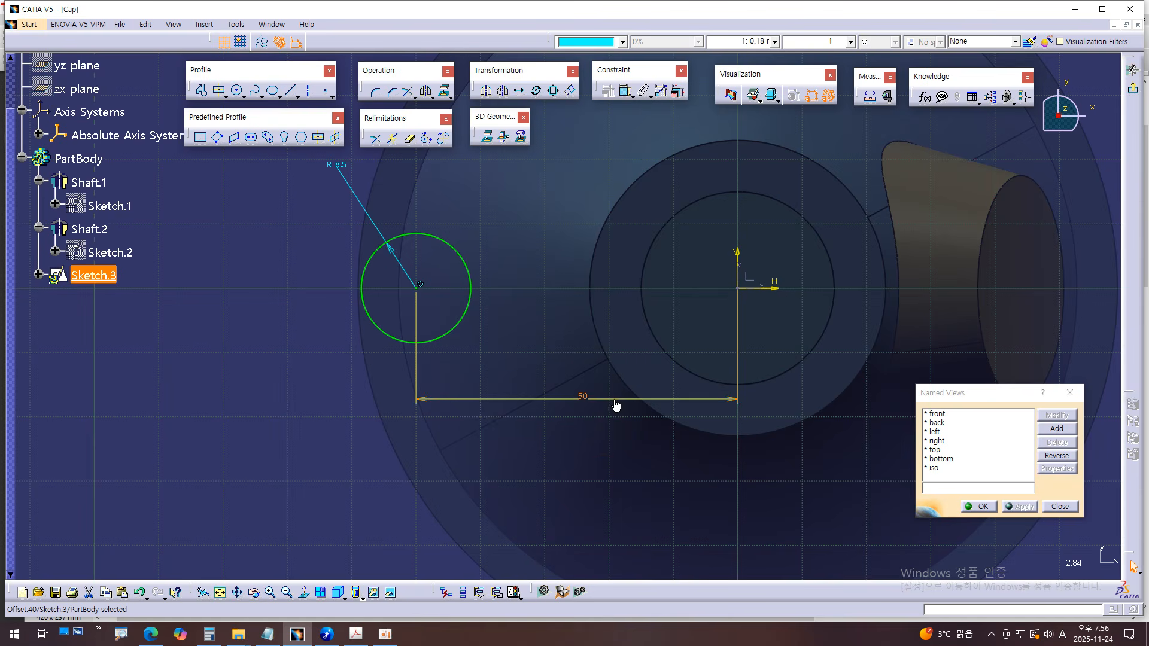
left_click(605, 470)
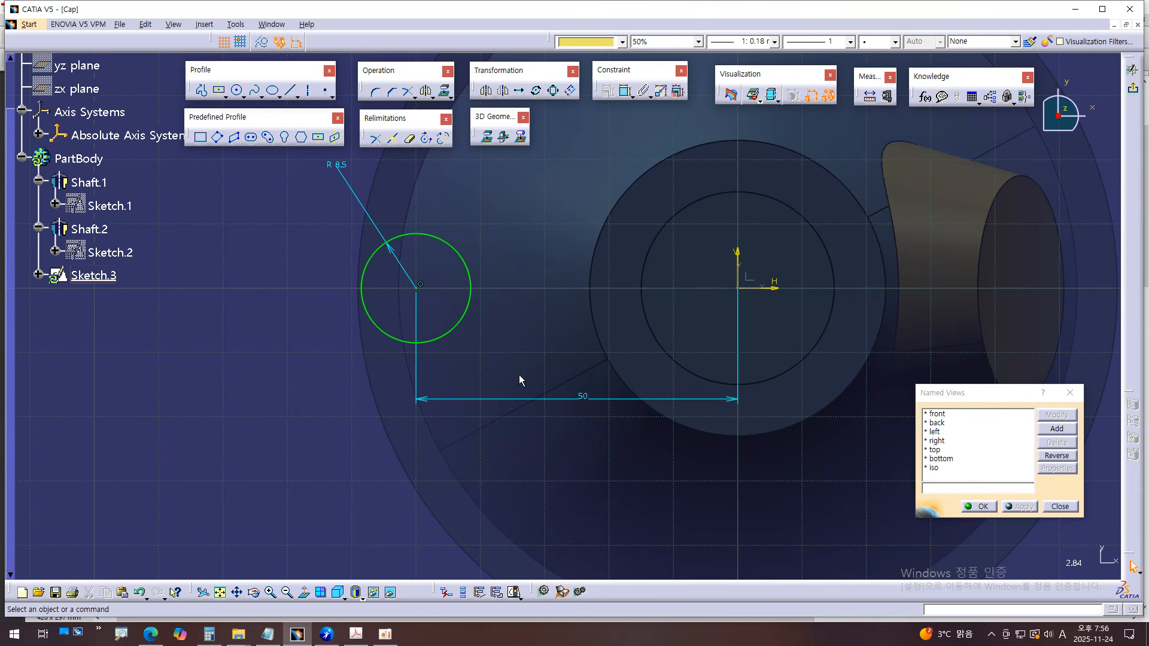
middle_click_drag(519, 380, 571, 392)
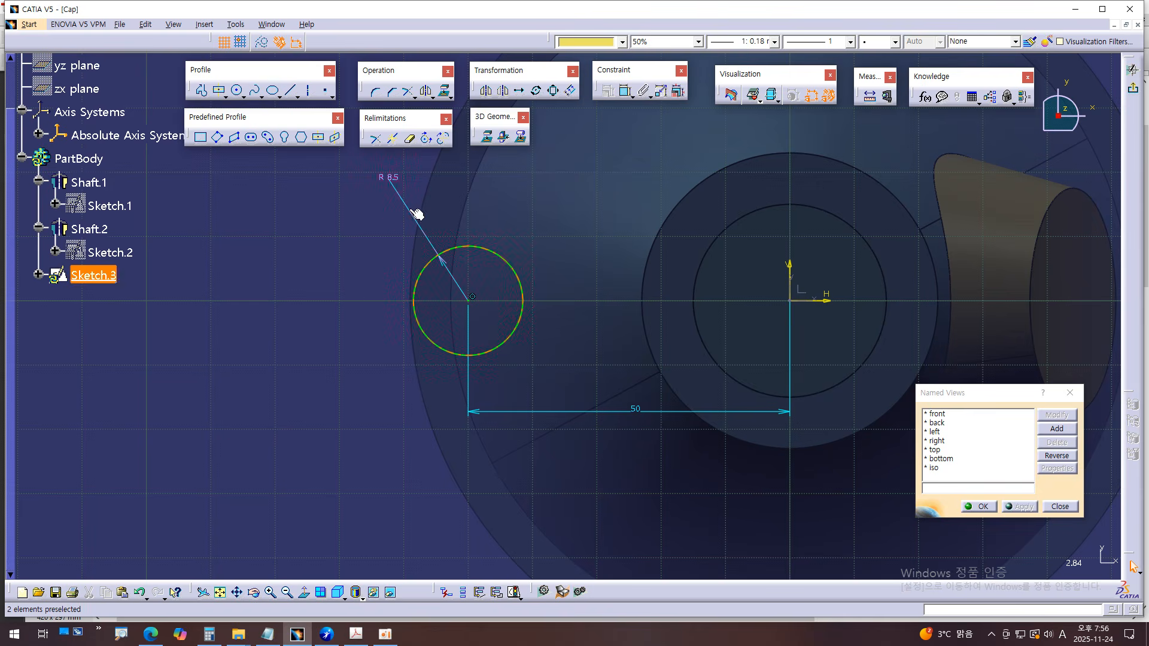
left_click_drag(389, 178, 385, 245)
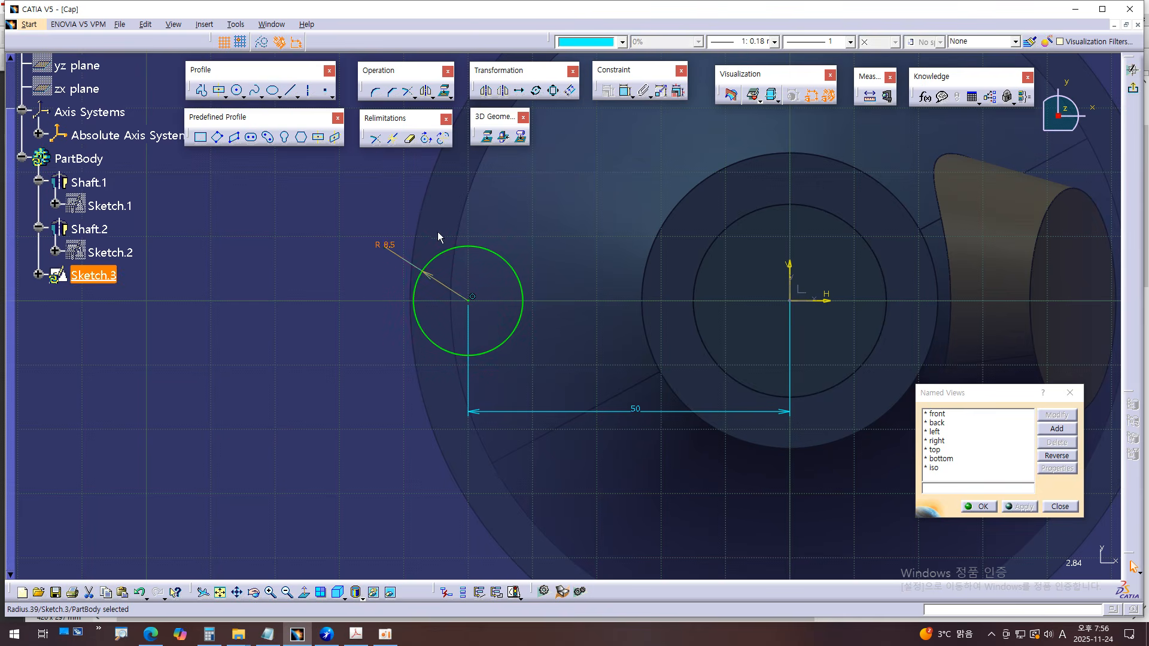
- Trace the extension of the pocket's upper slanted edge on the 17.pdf drawing with the red pencil, and return to the CATIA sketch
key("alt+Tab")
left_click_drag(378, 298, 398, 312)
key("alt+Tab")
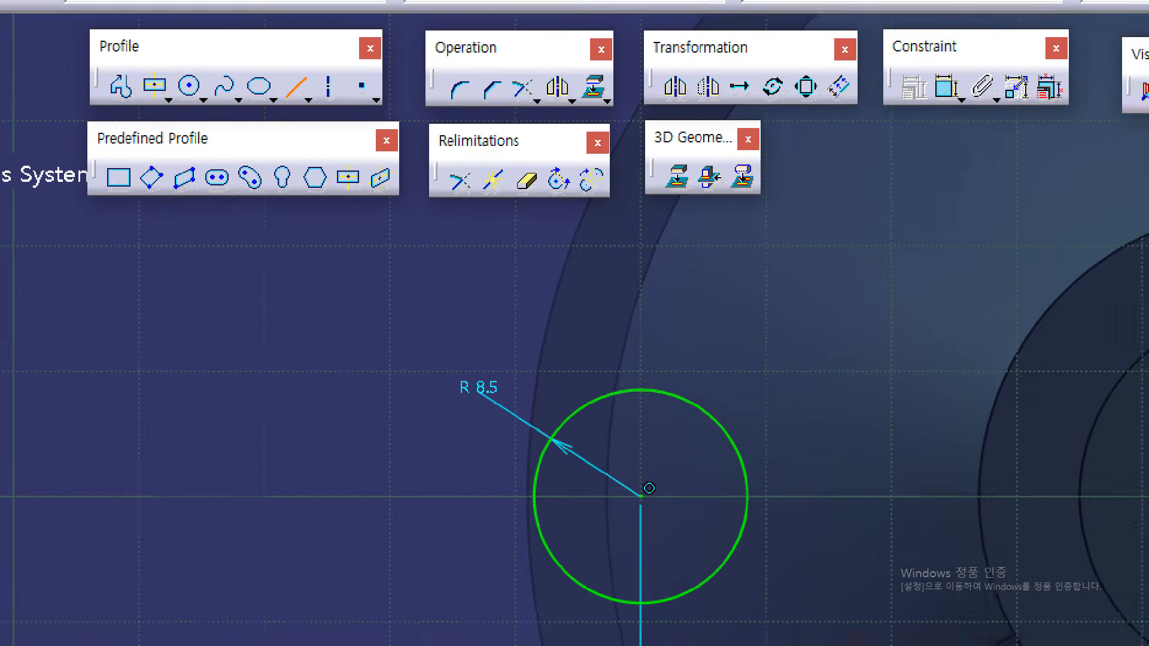
- Draw a slanted line from outside the flange, above the horizontal axis, ending tangent to the upper side of the R8.5 circle
mouse_move(310, 116)
left_mouse_down()
mouse_move(278, 104)
mouse_move(321, 78)
mouse_move(323, 96)
left_mouse_up()
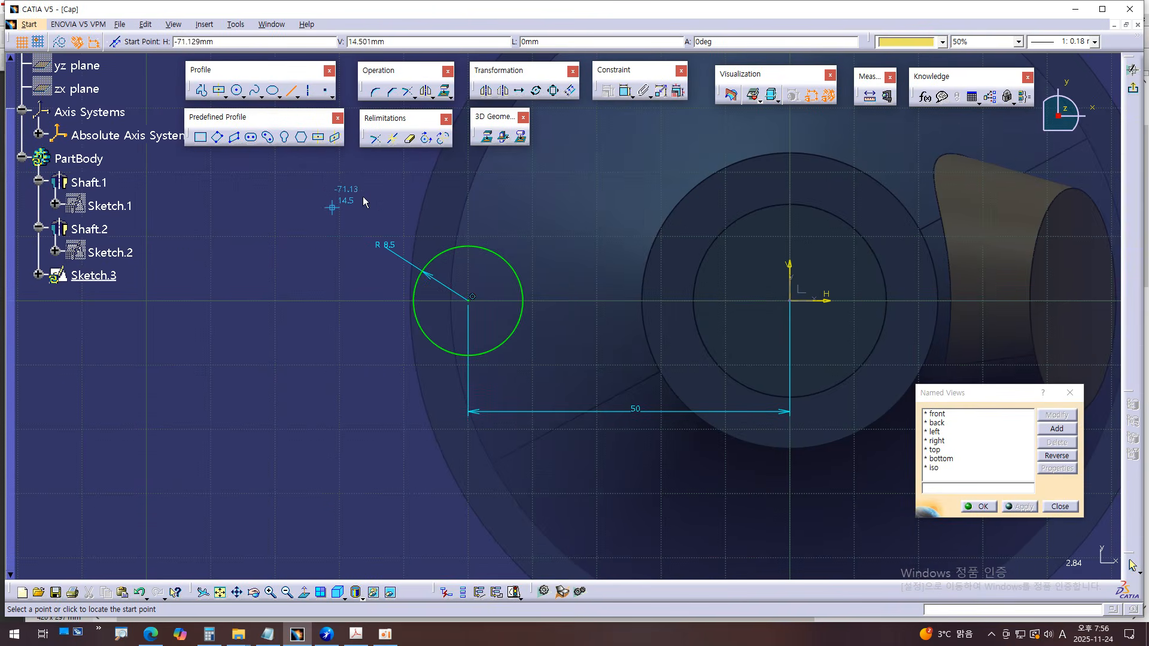
left_click(313, 179)
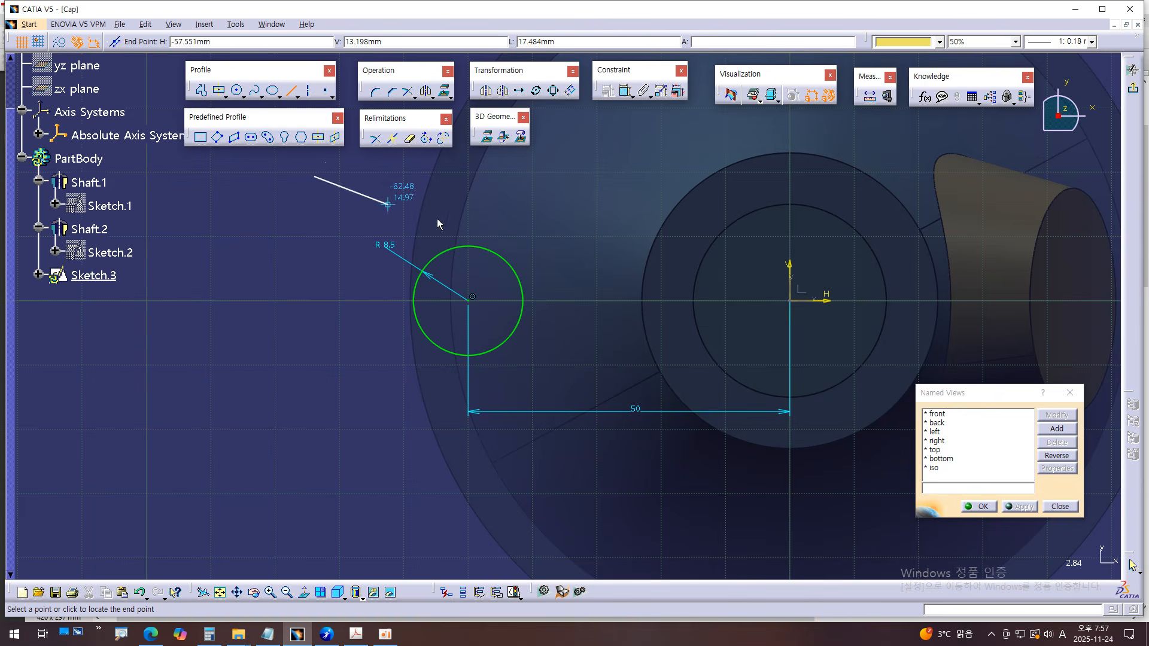
mouse_move(520, 225)
middle_mouse_down("ctrl")
mouse_move(530, 174)
mouse_move(667, 289)
middle_mouse_up("ctrl")
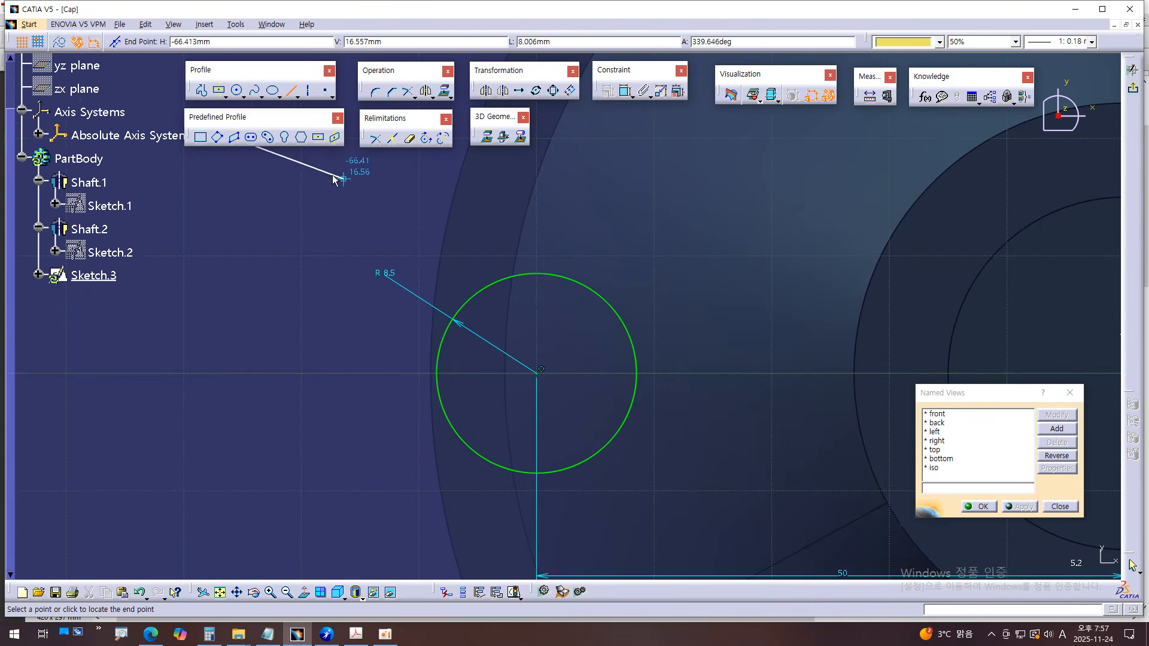
right_click(496, 286)
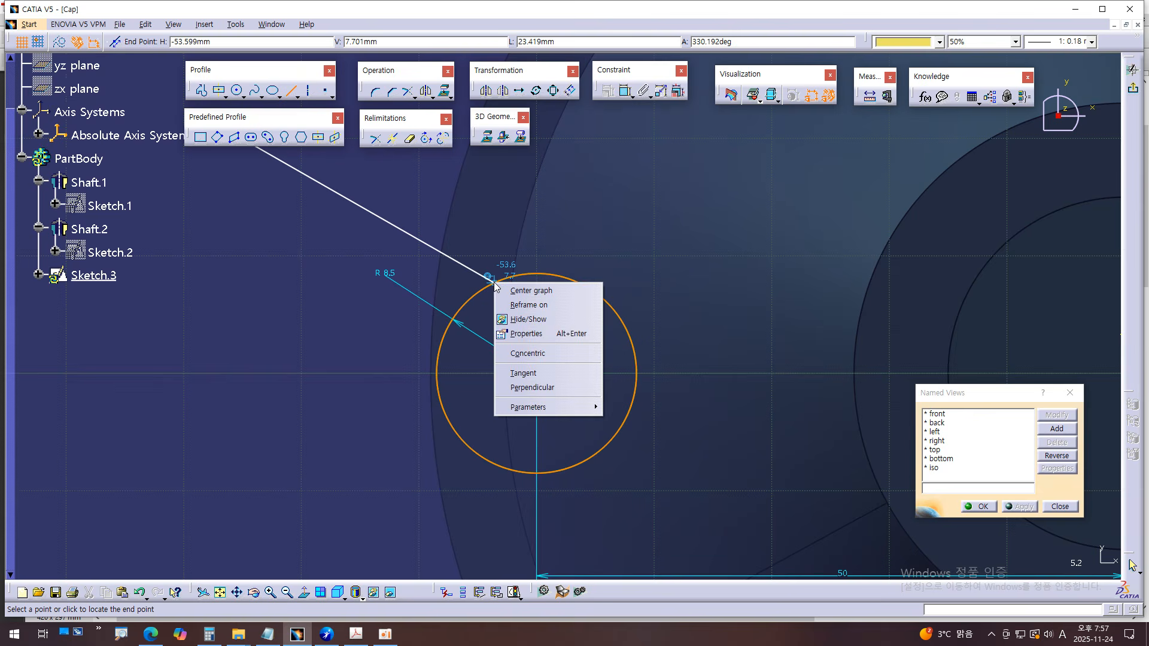
left_click(512, 373)
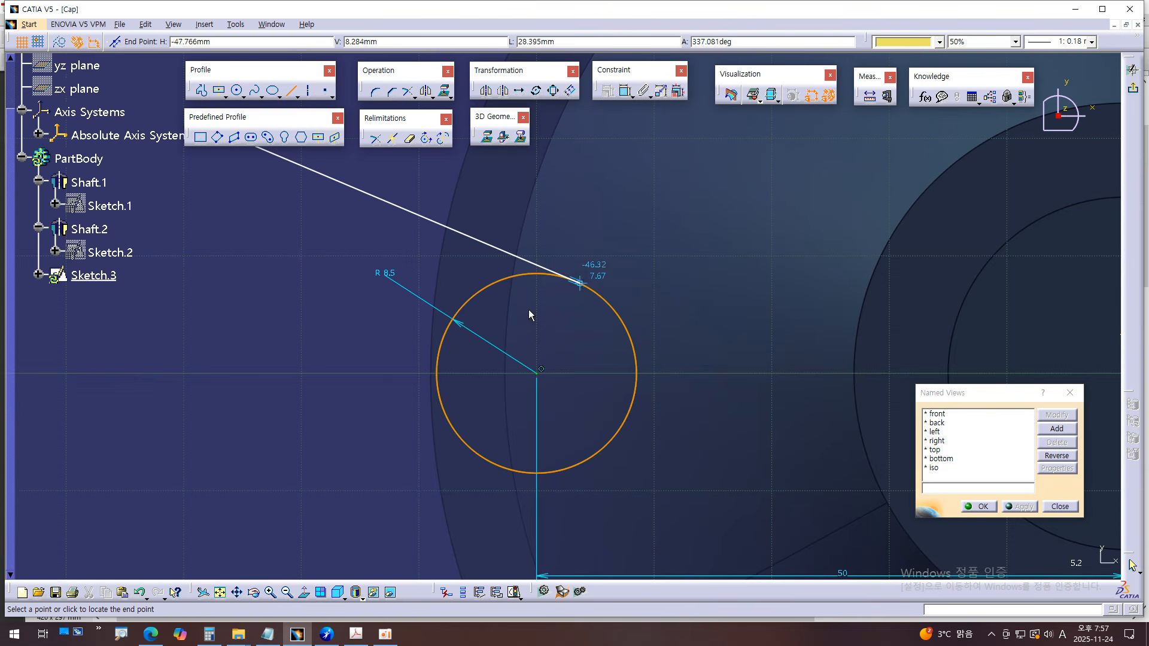
left_click(500, 289)
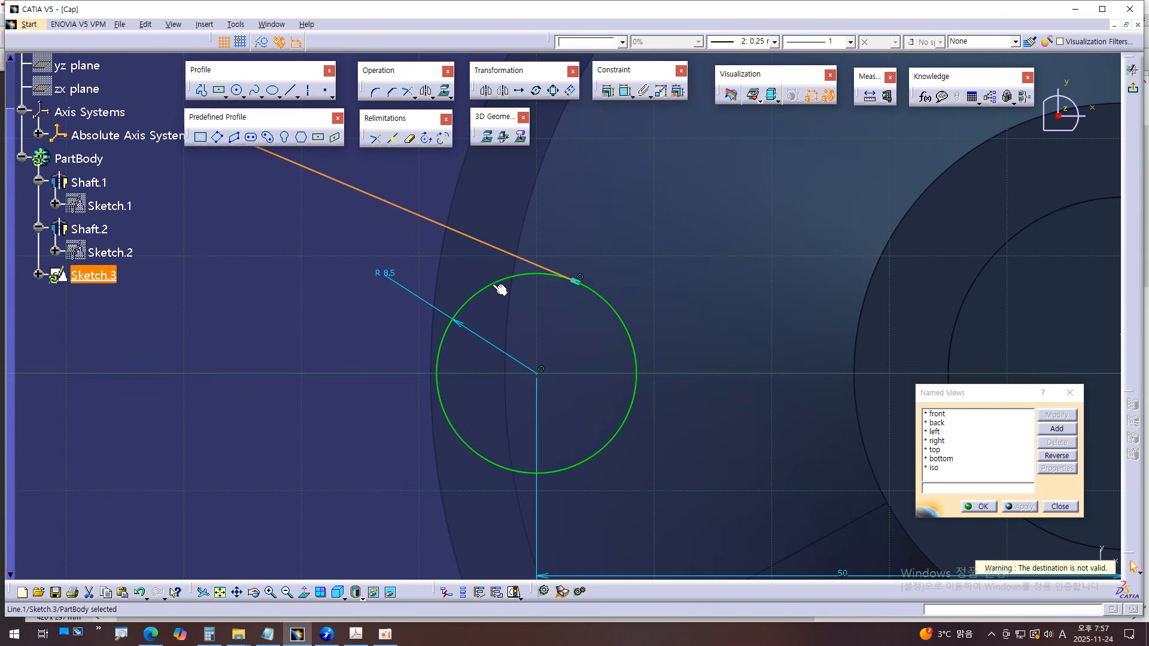
- Mirror the slanted tangent line about the sketch's horizontal axis
middle_click_drag(606, 236, 620, 289)
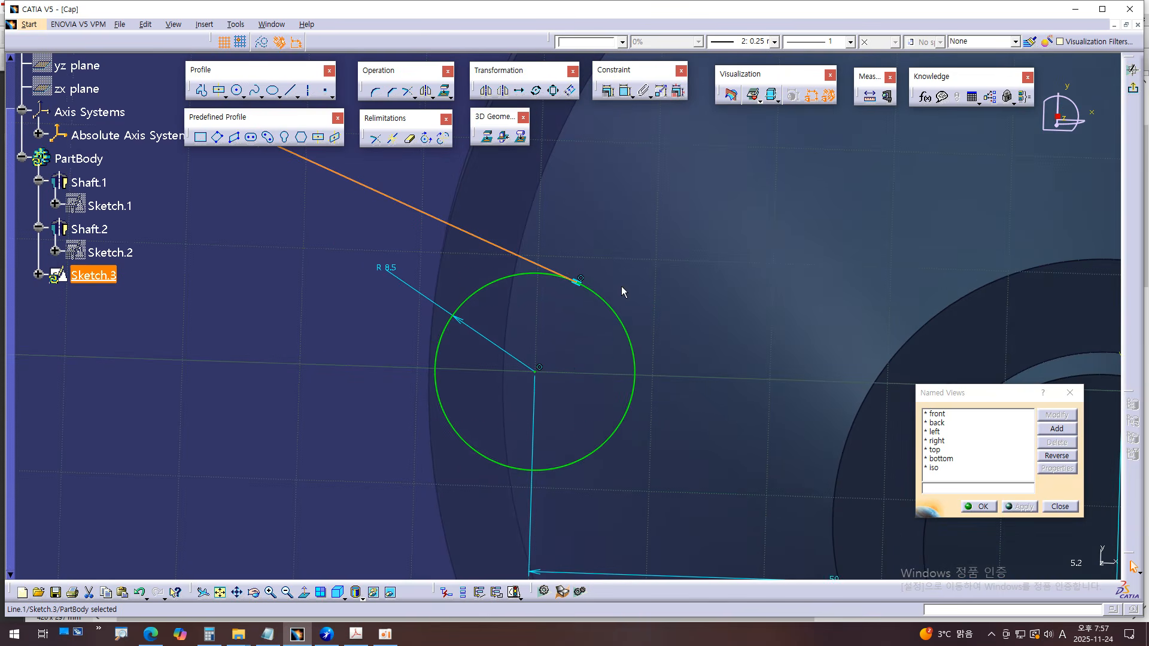
left_click(304, 592)
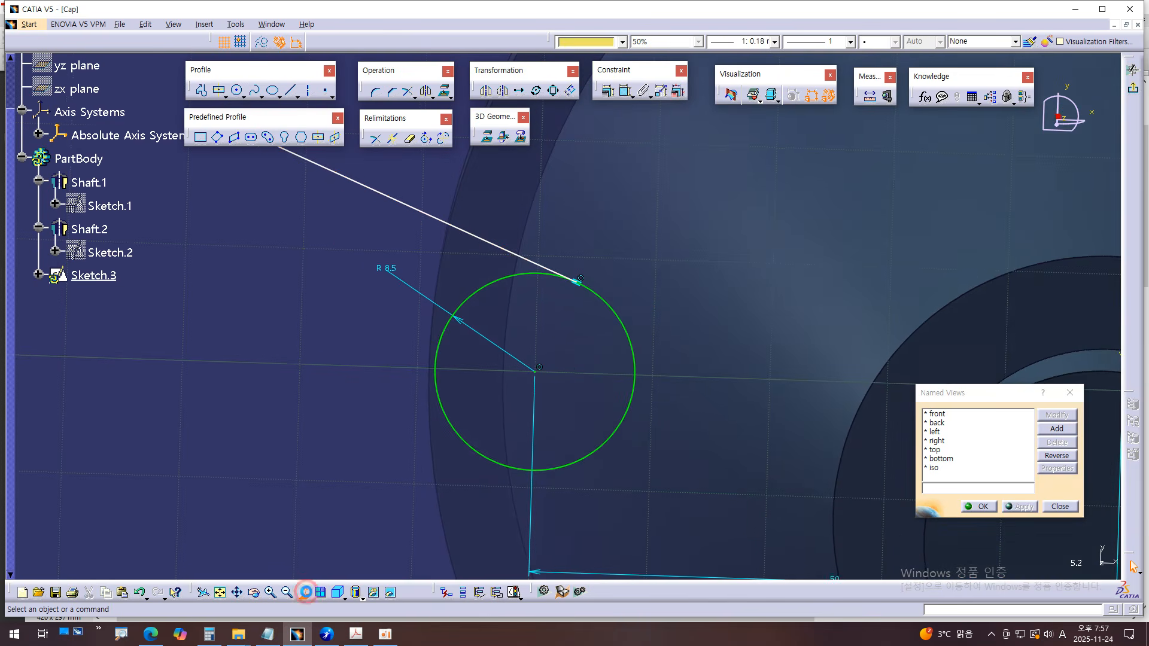
left_click(417, 214)
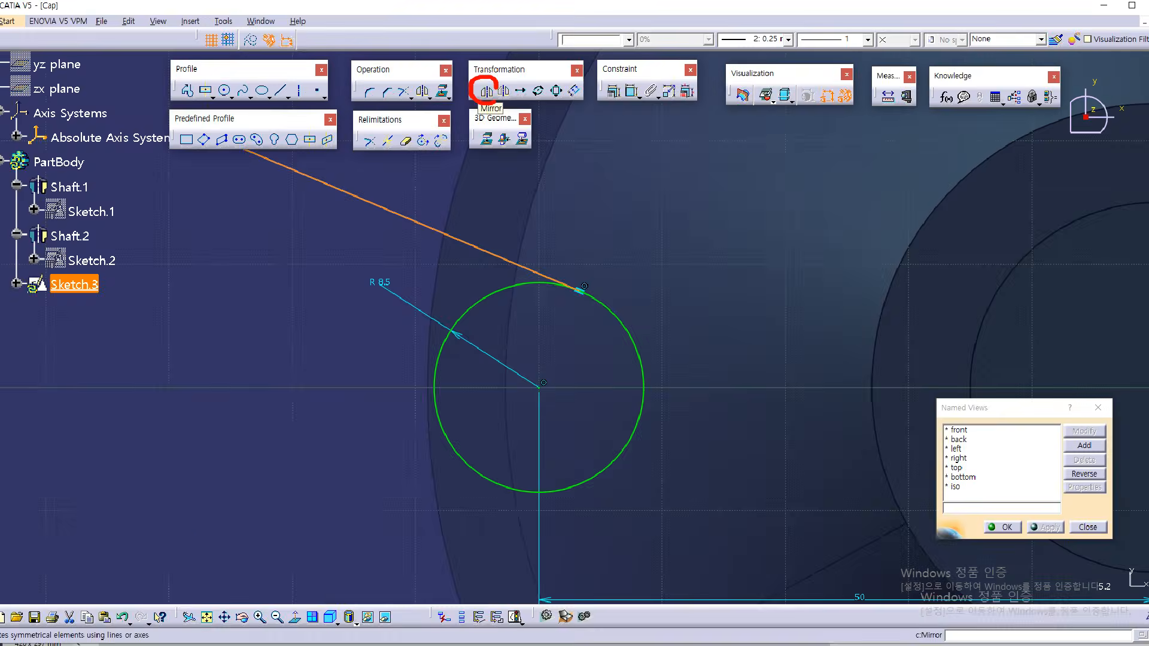
left_click(483, 96)
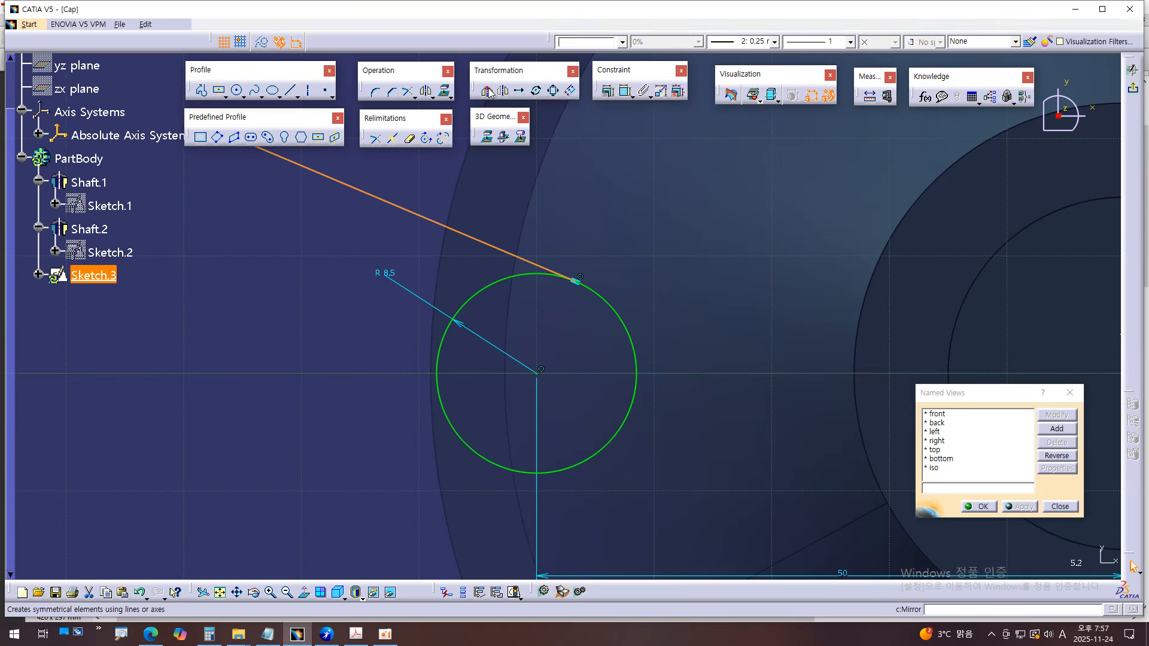
mouse_move(703, 368)
middle_mouse_down()
mouse_move(544, 290)
mouse_move(821, 371)
middle_mouse_up()
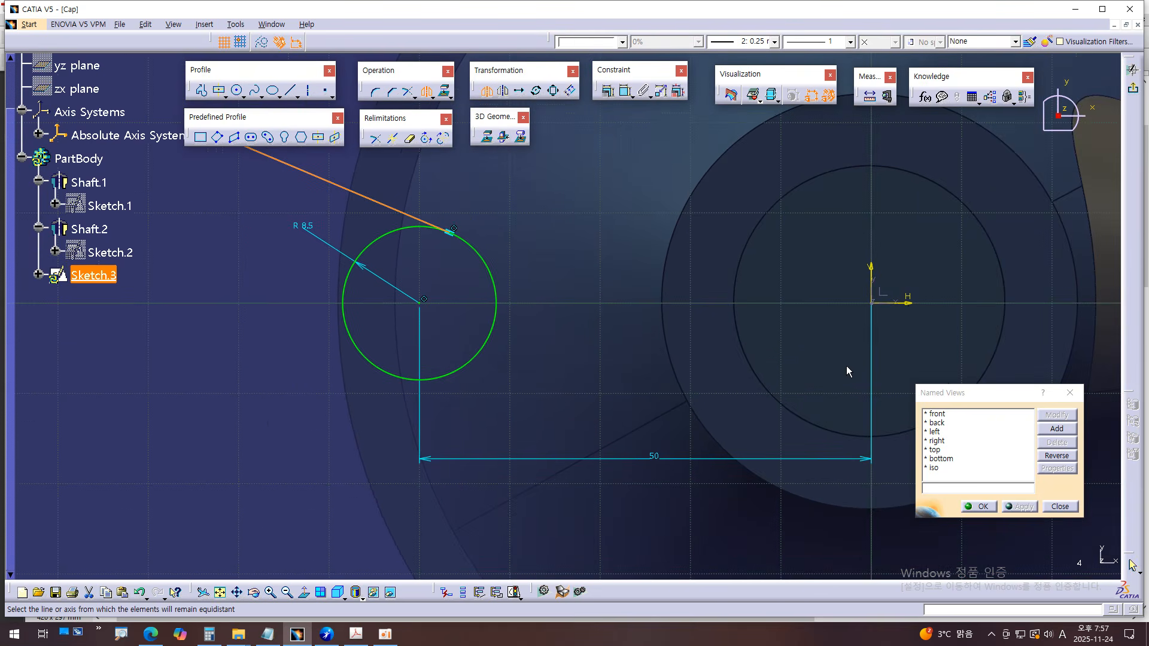
left_click(910, 306)
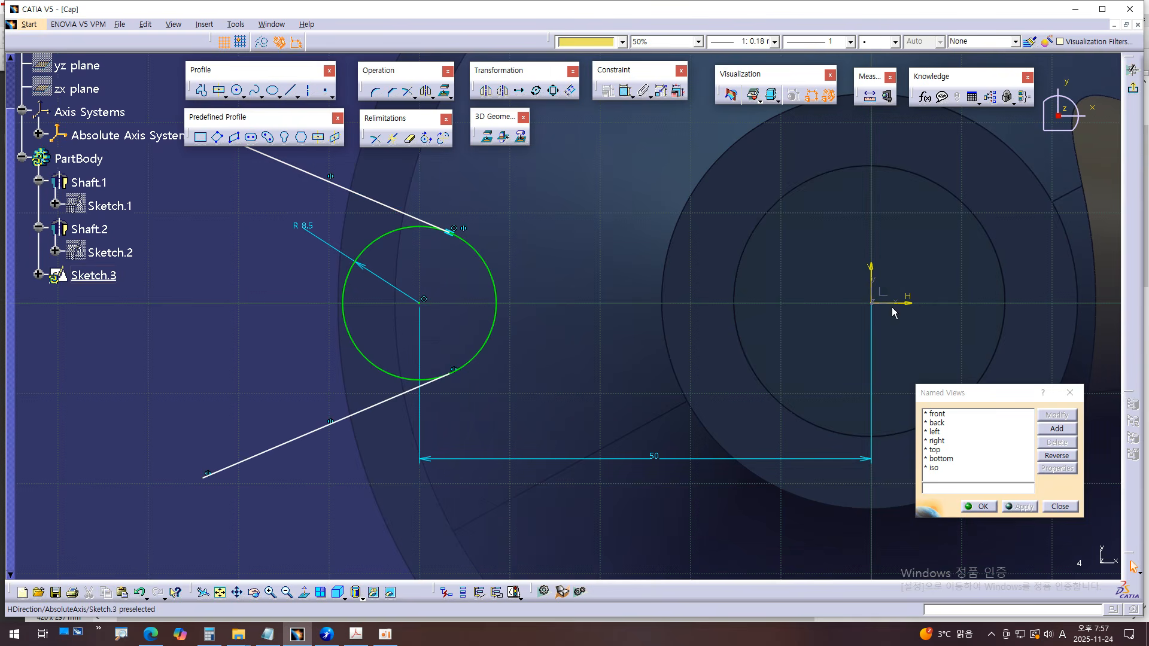
- Dimension the angle between the two slanted lines and set it to 72°
middle_click_drag(615, 385, 763, 425)
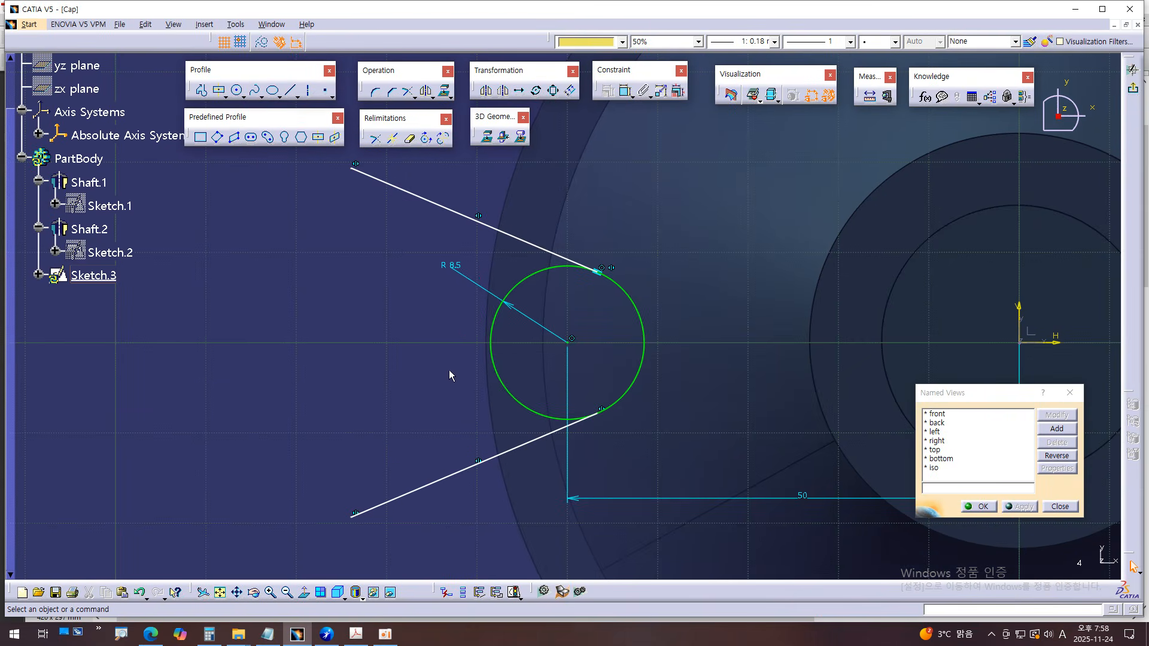
left_click(625, 92)
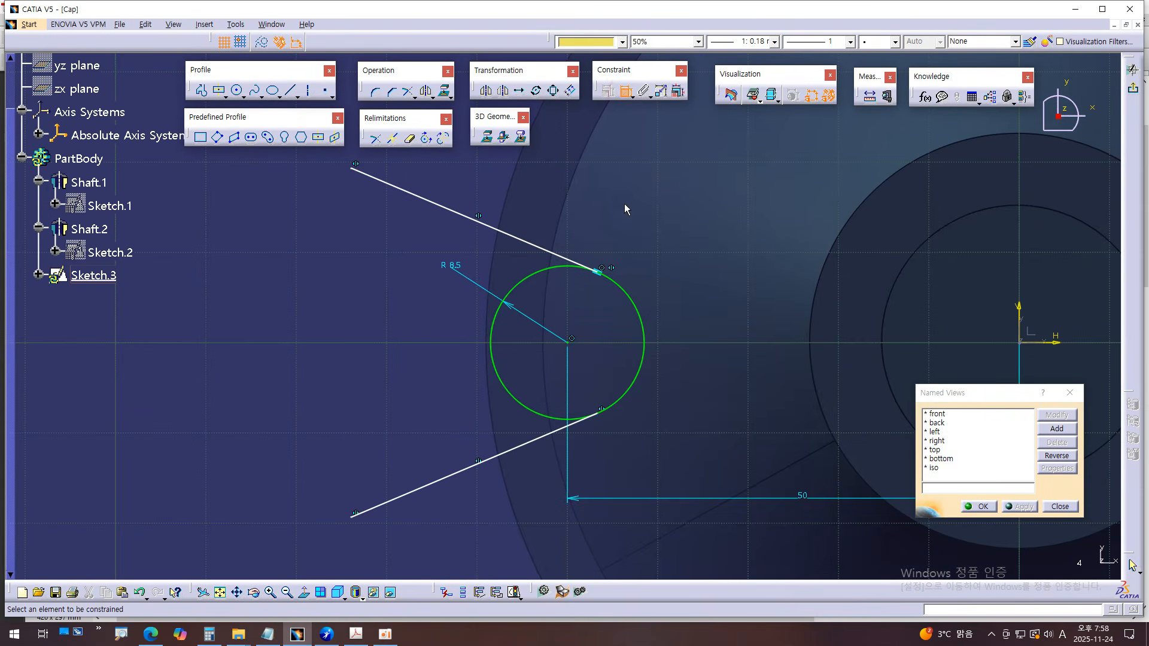
left_click(463, 216)
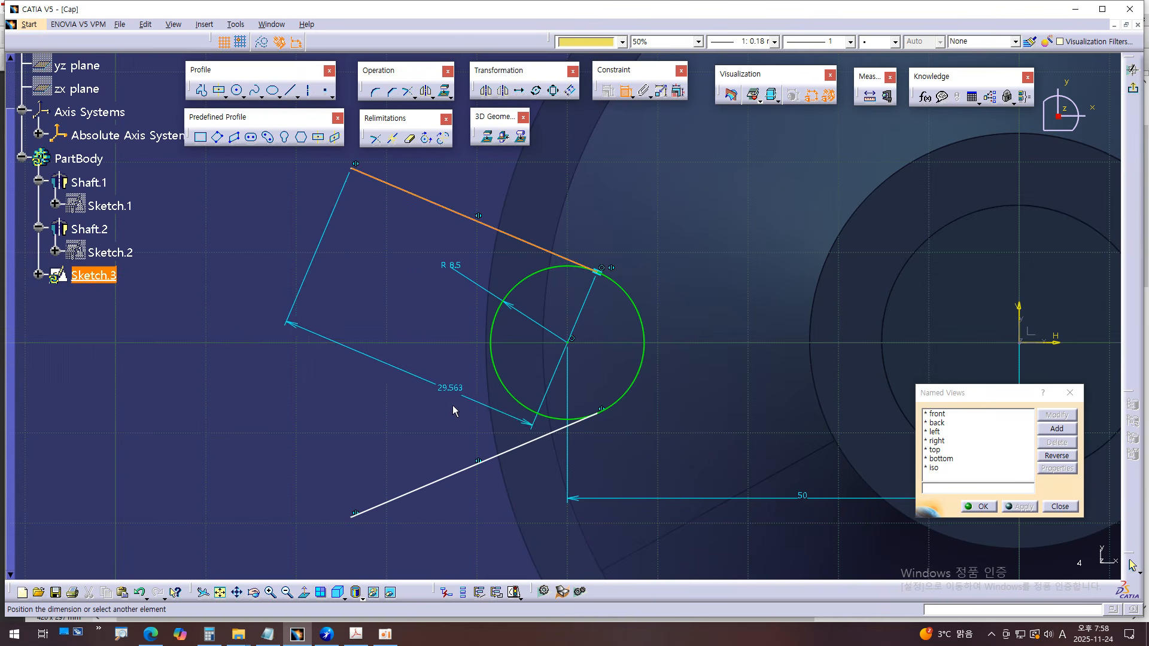
left_click(472, 471)
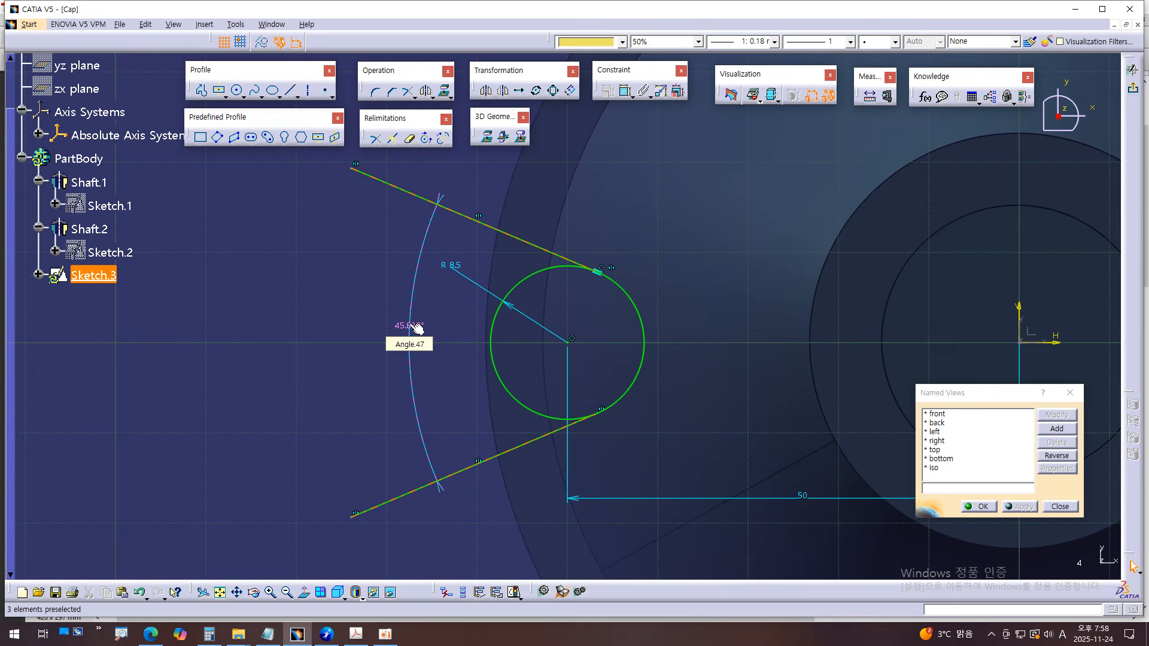
key("alt+Tab")
key("alt+Tab")
left_click(410, 327)
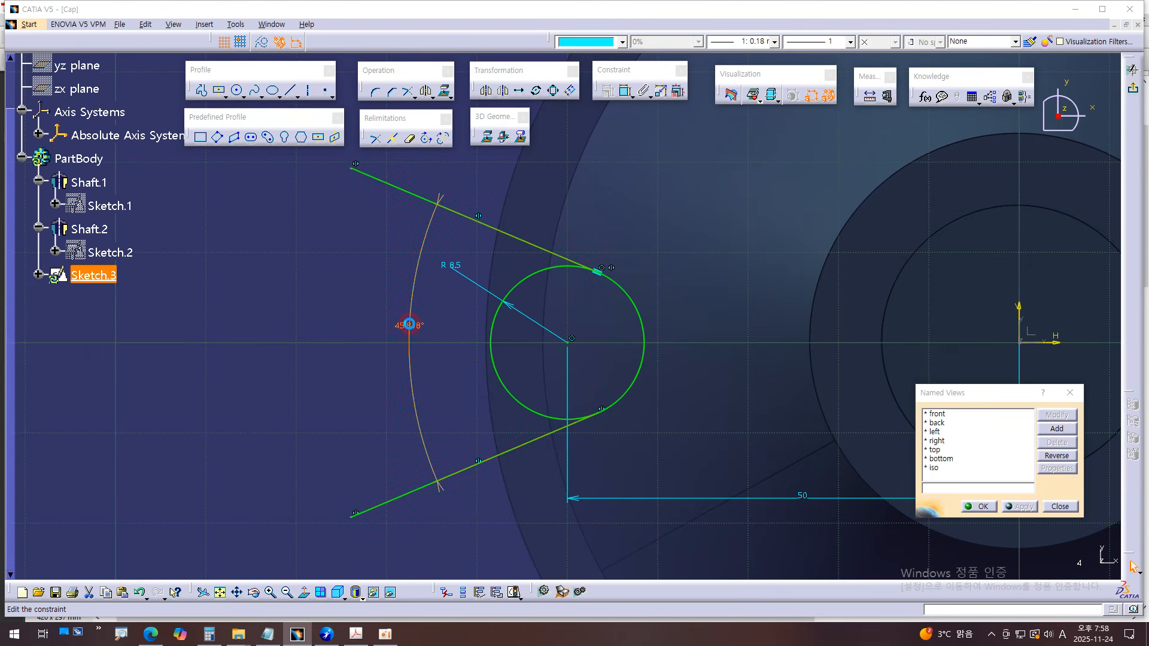
double_click(411, 326)
type("72")
key("Return")
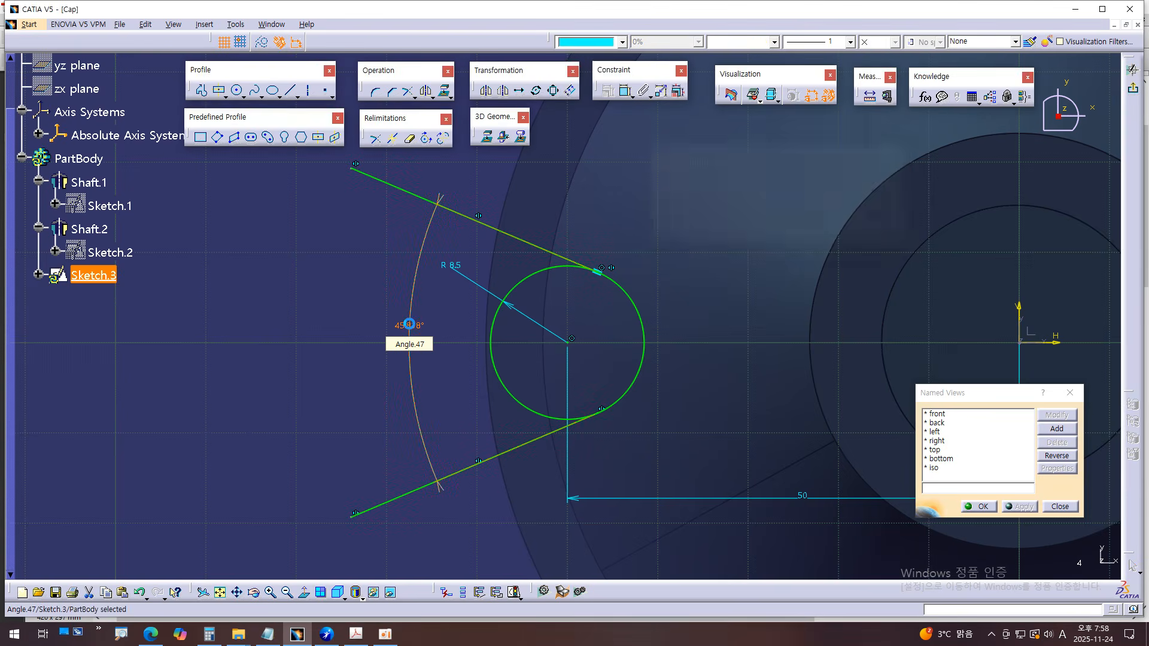
mouse_move(713, 290)
middle_mouse_down()
mouse_move(689, 380)
mouse_move(691, 371)
middle_mouse_up()
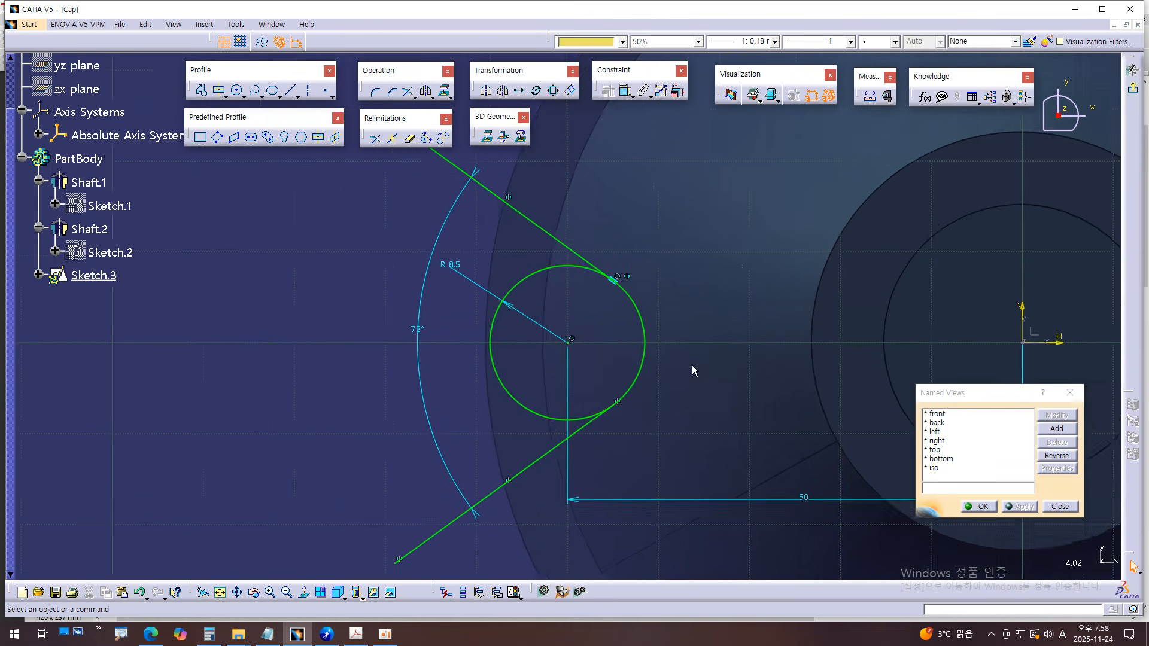
- Quick Trim the outer portion of the R8.5 circle, keeping only the arc between the two tangent points
left_click(411, 139)
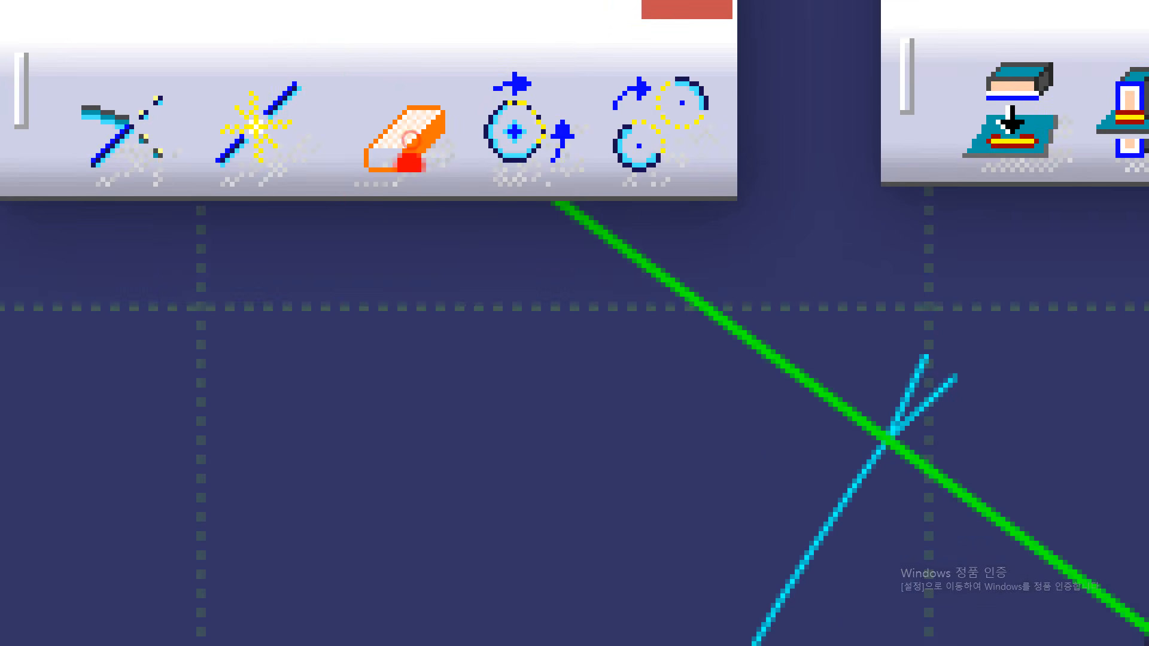
left_click_drag(401, 141, 412, 153)
left_click_drag(332, 162, 386, 64)
key("Escape")
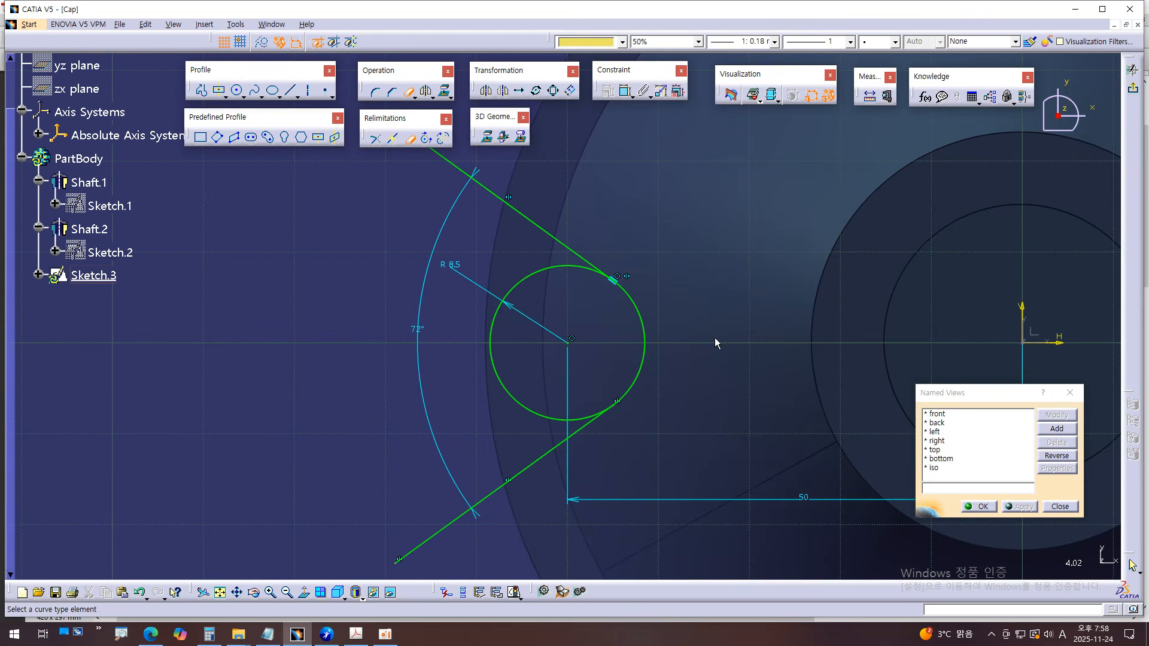
middle_click_drag(715, 343, 708, 310)
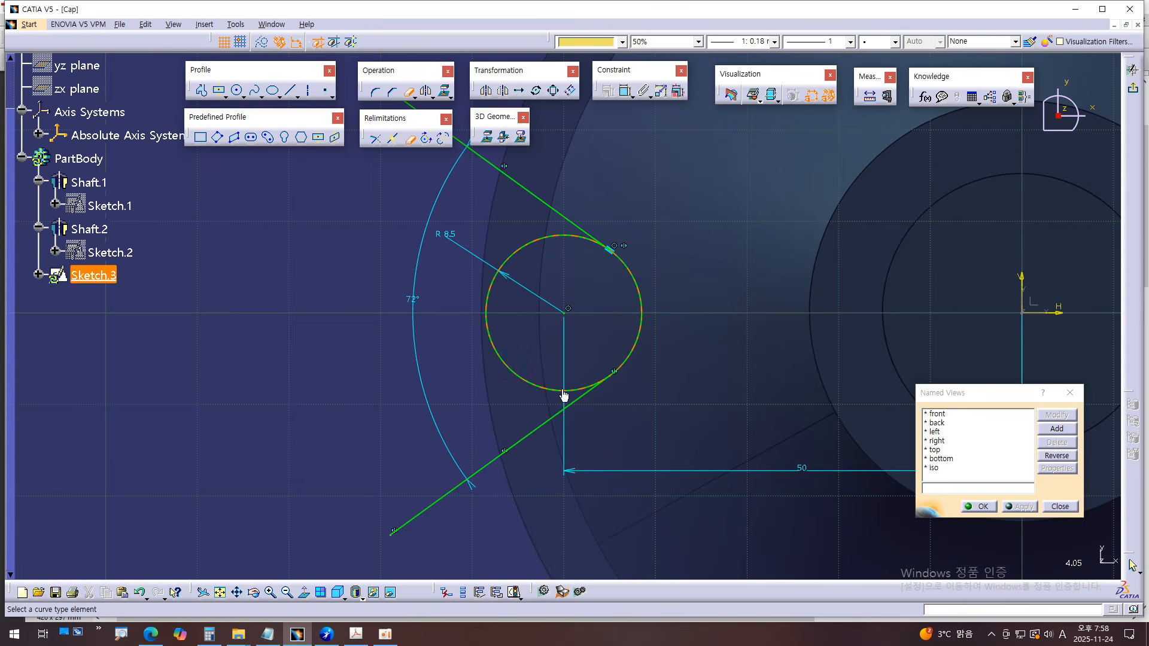
left_click(515, 257)
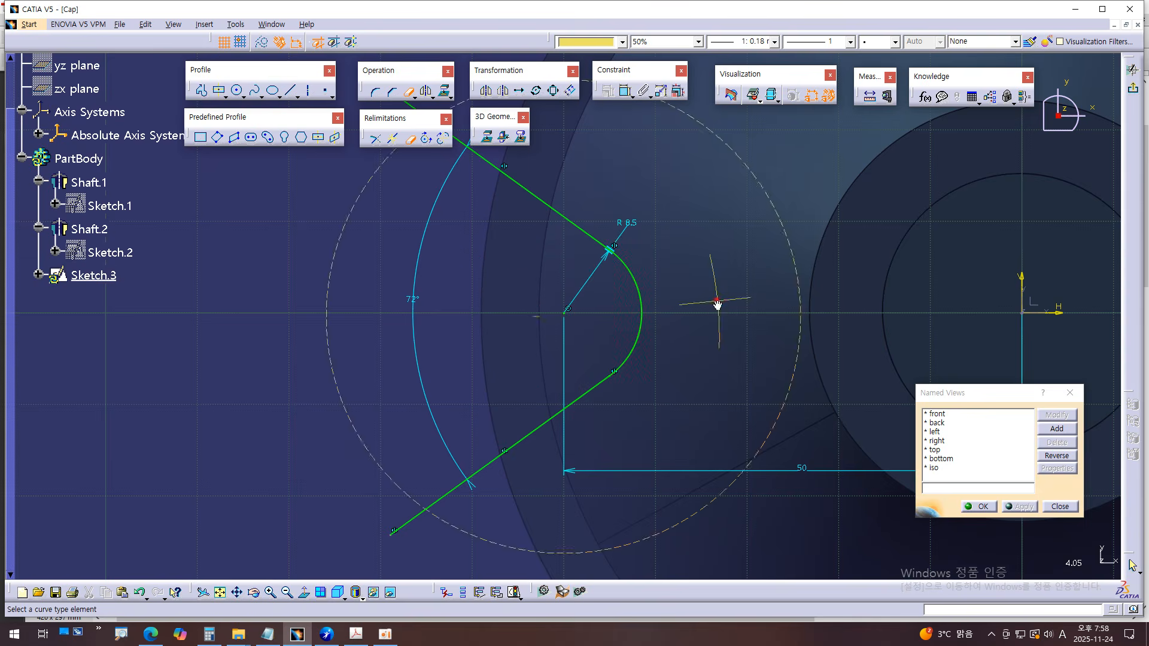
middle_click_drag(718, 303, 718, 344)
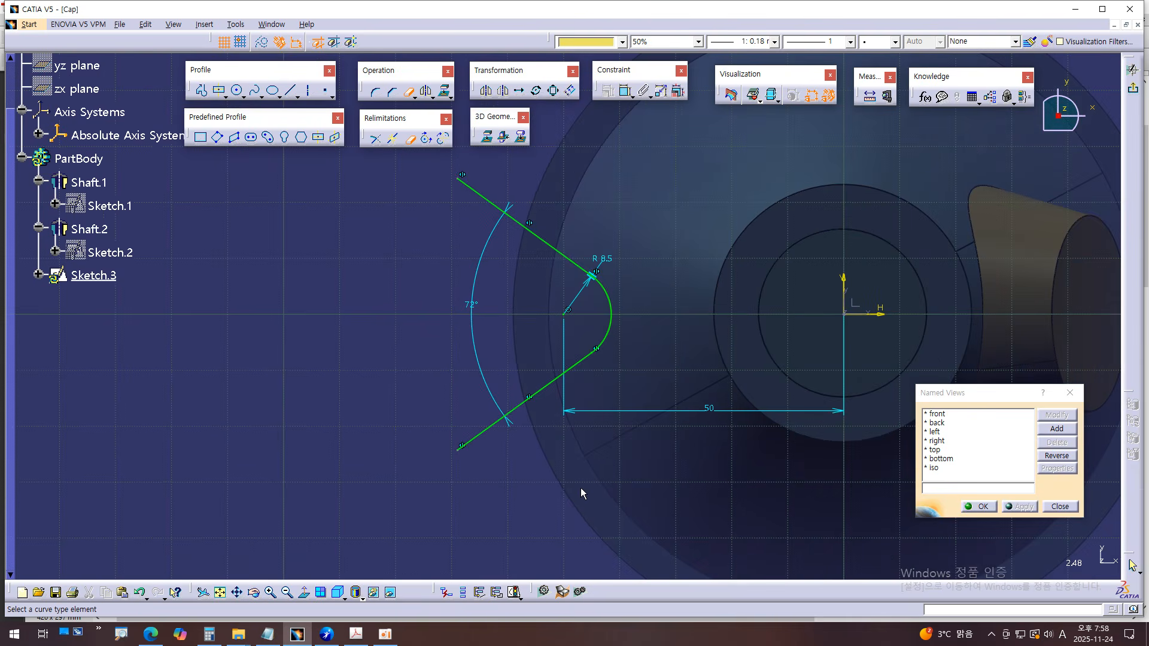
- Close the pocket profile with a line joining the outer endpoints of the two slanted lines
left_click(291, 91)
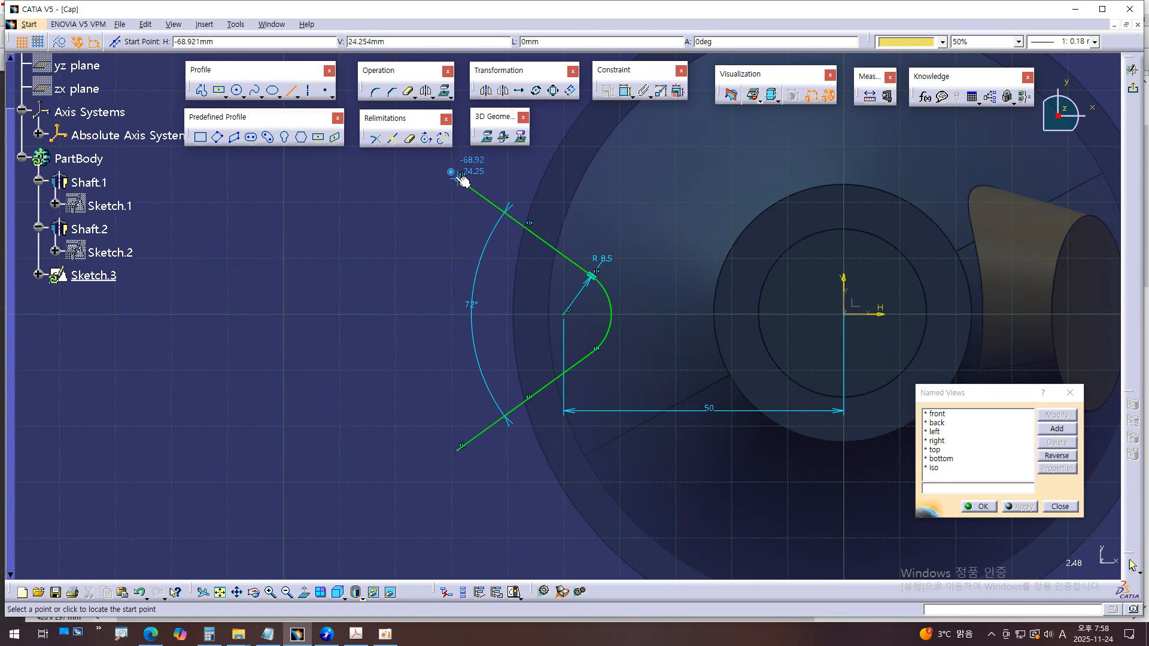
left_click(461, 180)
scroll(404, 379, "up", 5)
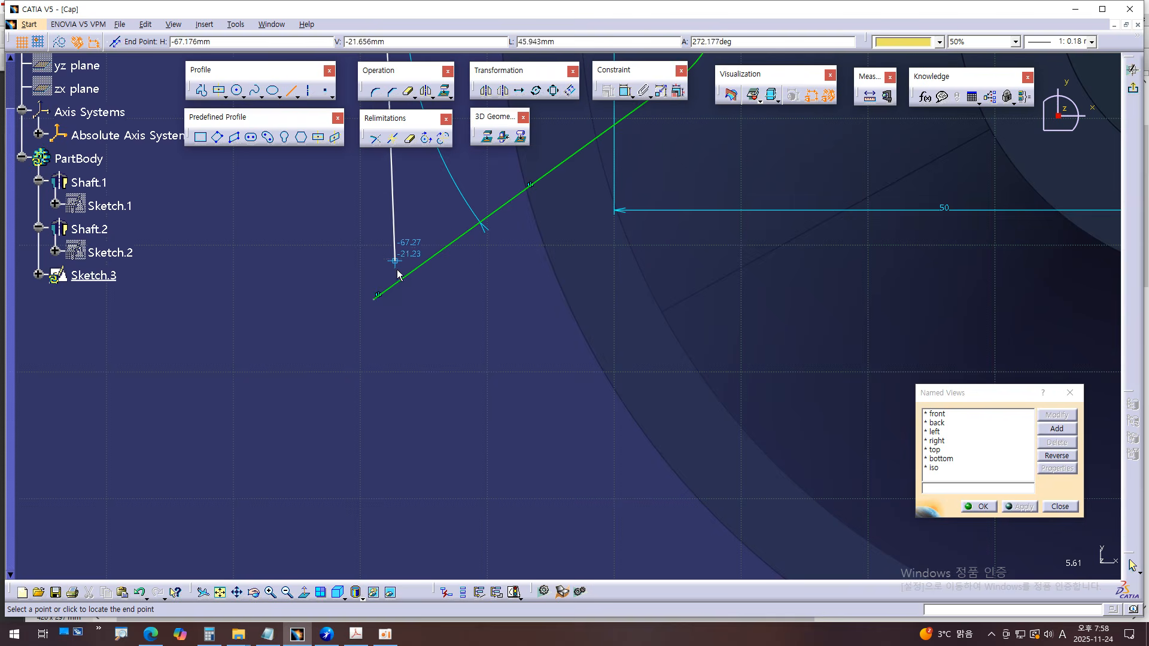
right_click(399, 283)
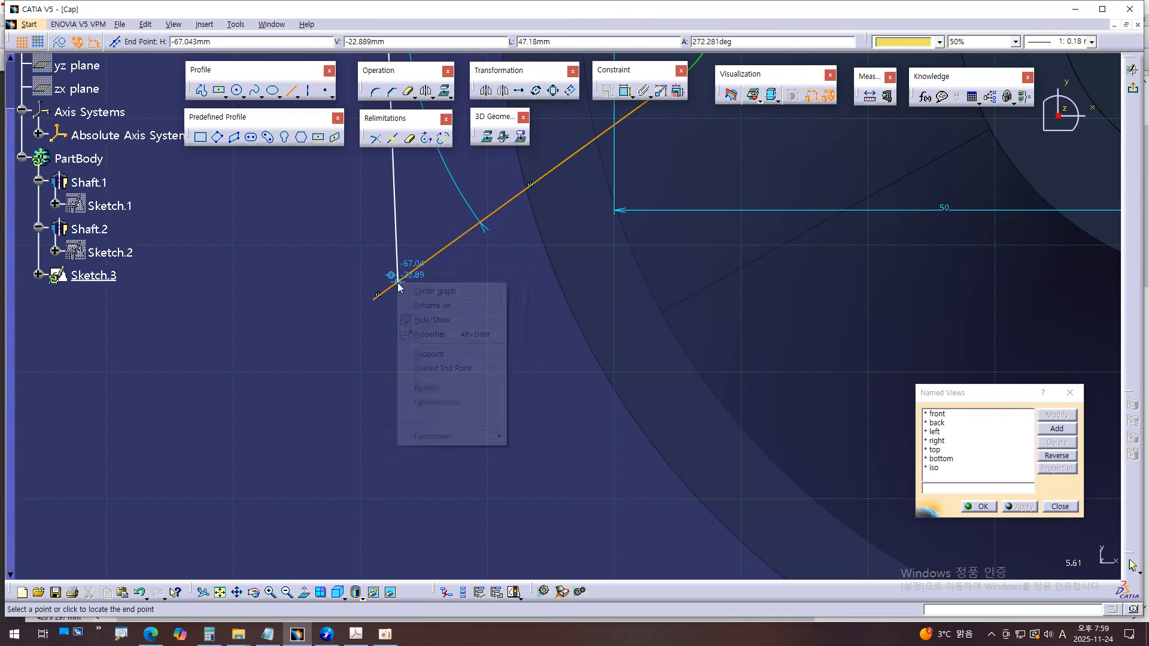
left_click(450, 369)
mouse_move(472, 347)
middle_mouse_down()
mouse_move(475, 406)
mouse_move(532, 403)
mouse_move(529, 541)
middle_mouse_up()
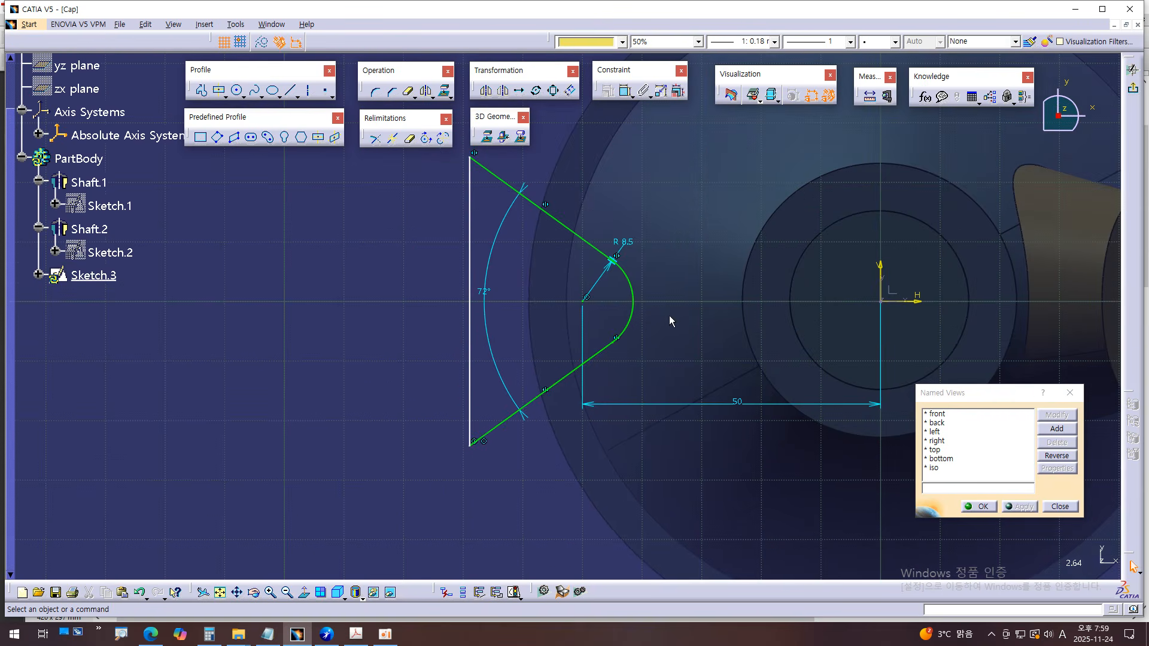
key("super+plus")
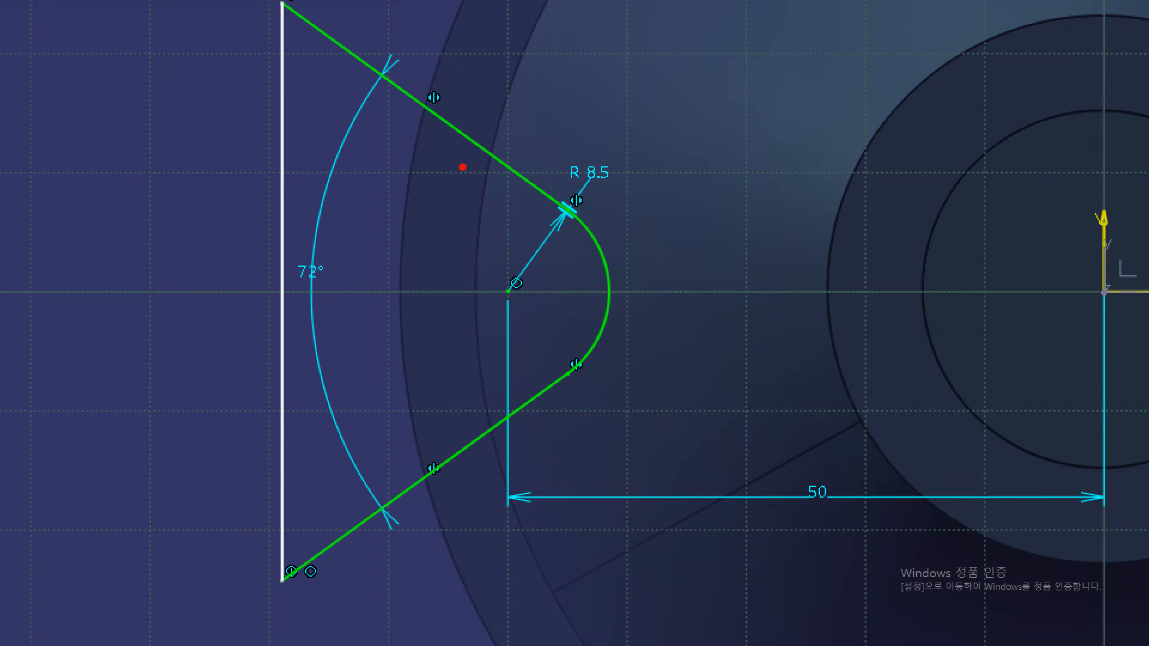
mouse_move(423, 109)
left_mouse_down()
mouse_move(392, 256)
mouse_move(391, 371)
mouse_move(415, 462)
mouse_move(583, 341)
mouse_move(524, 166)
mouse_move(432, 120)
left_mouse_up()
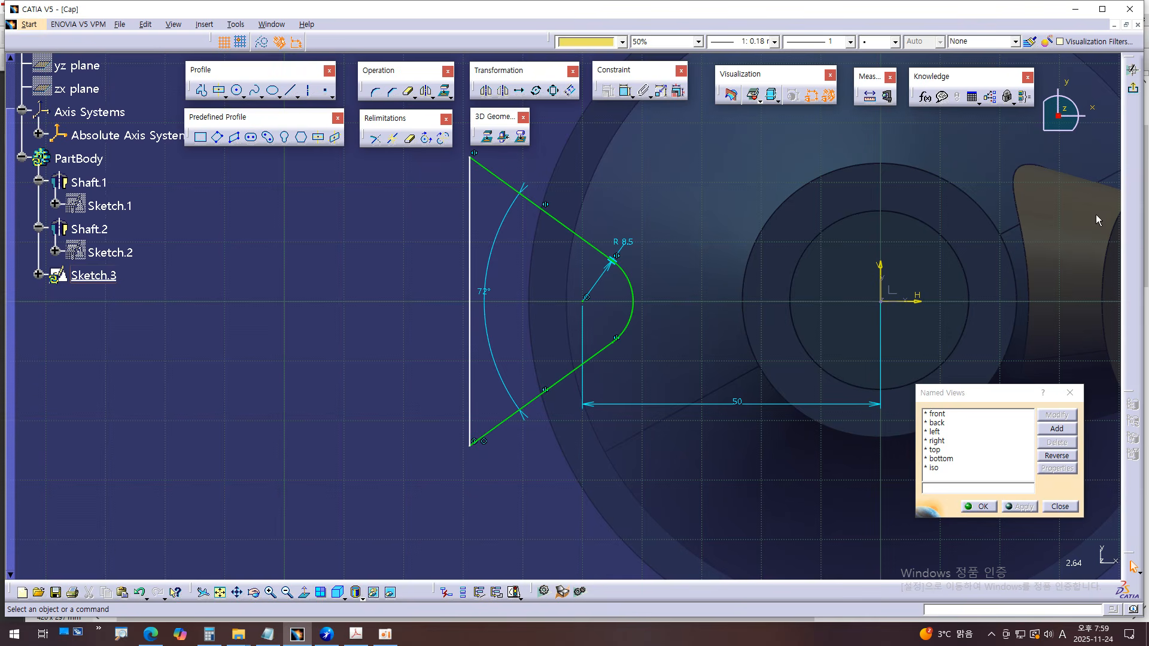
- Exit the sketch and start a Pocket from its profile, reversing the cut direction upward into the cone
left_click(1133, 93)
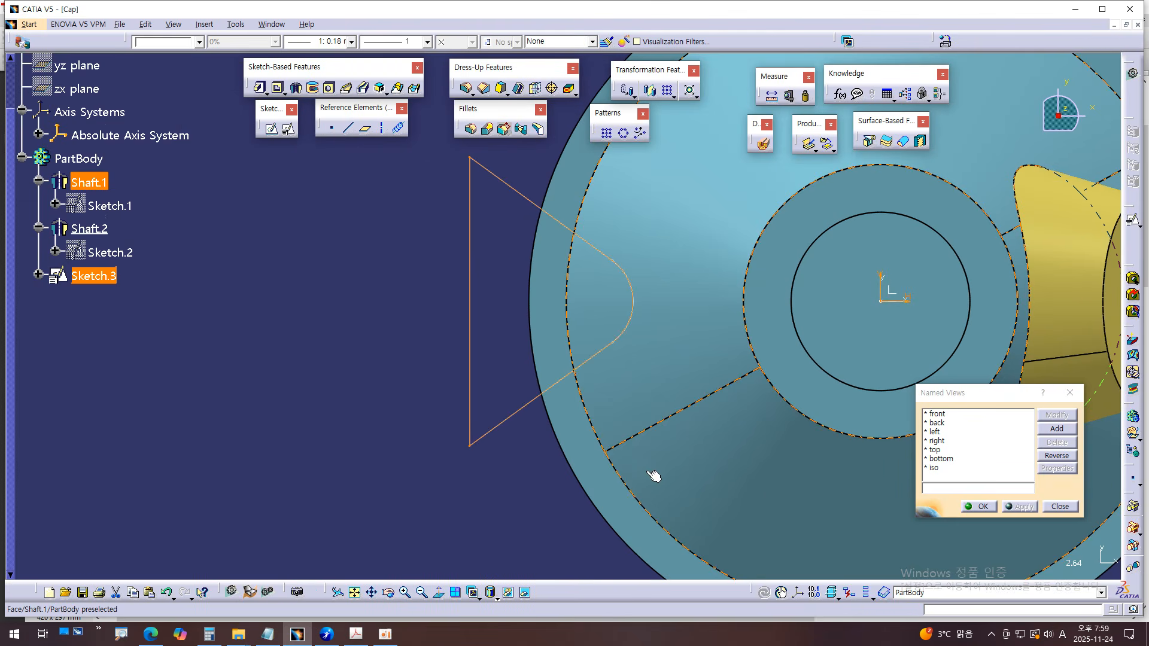
left_click(937, 468)
middle_click_drag(548, 468, 544, 444)
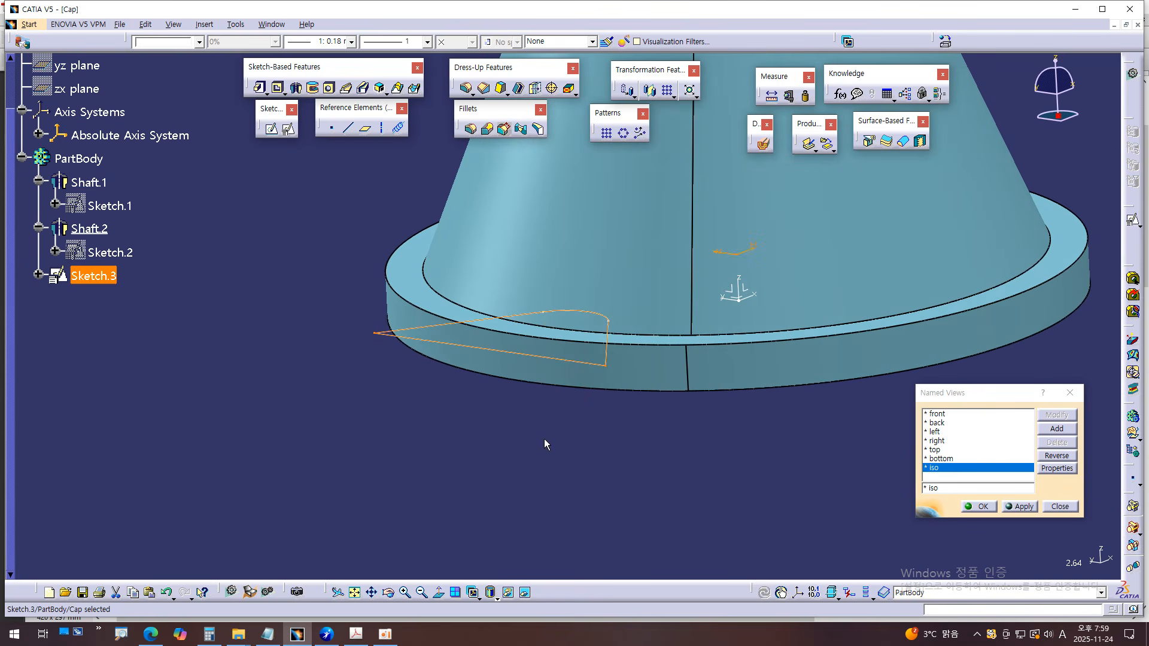
left_click(277, 88)
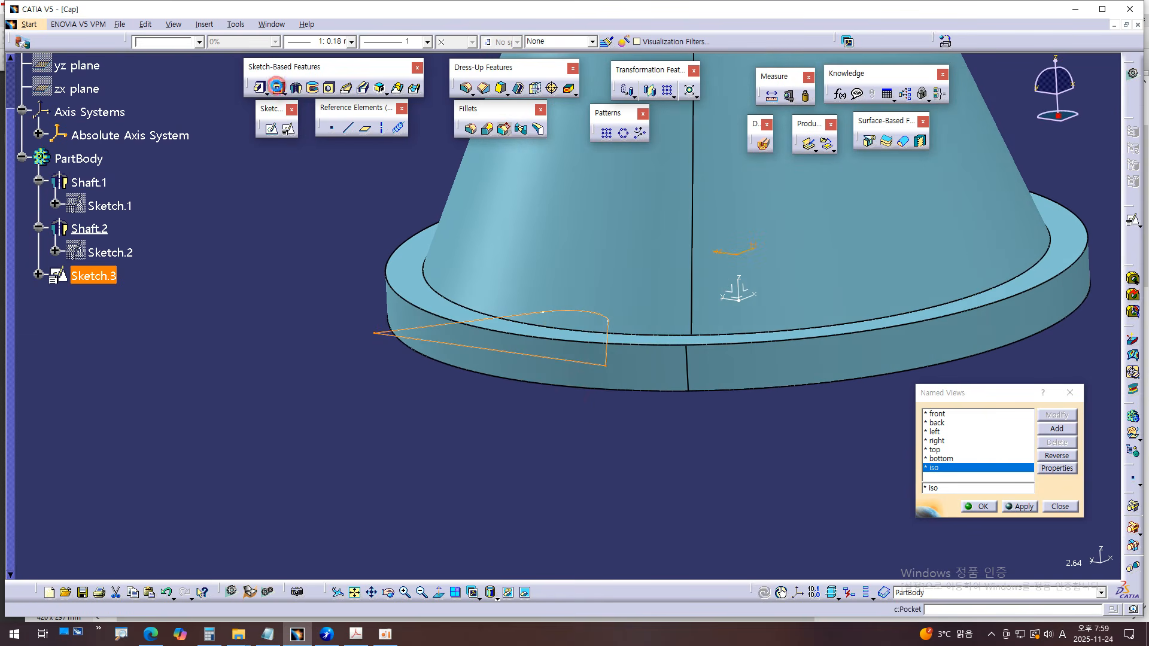
middle_click_drag(569, 483, 542, 332)
key("ctrl")
key("ctrl")
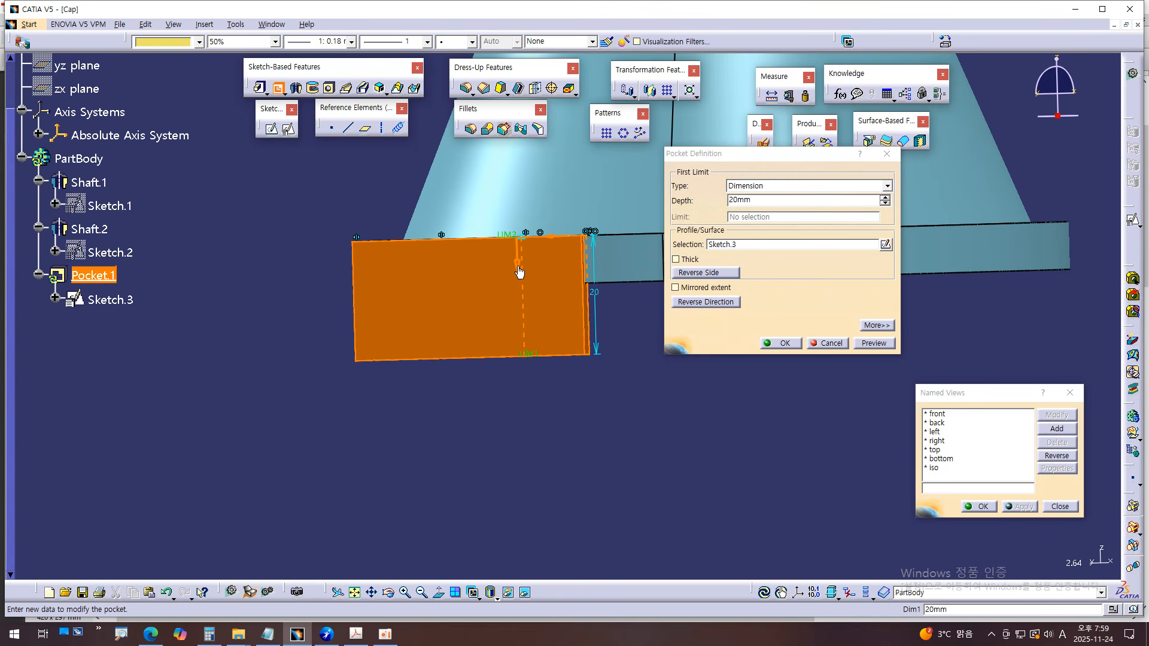
left_click(518, 268)
middle_click_drag(550, 343, 660, 446)
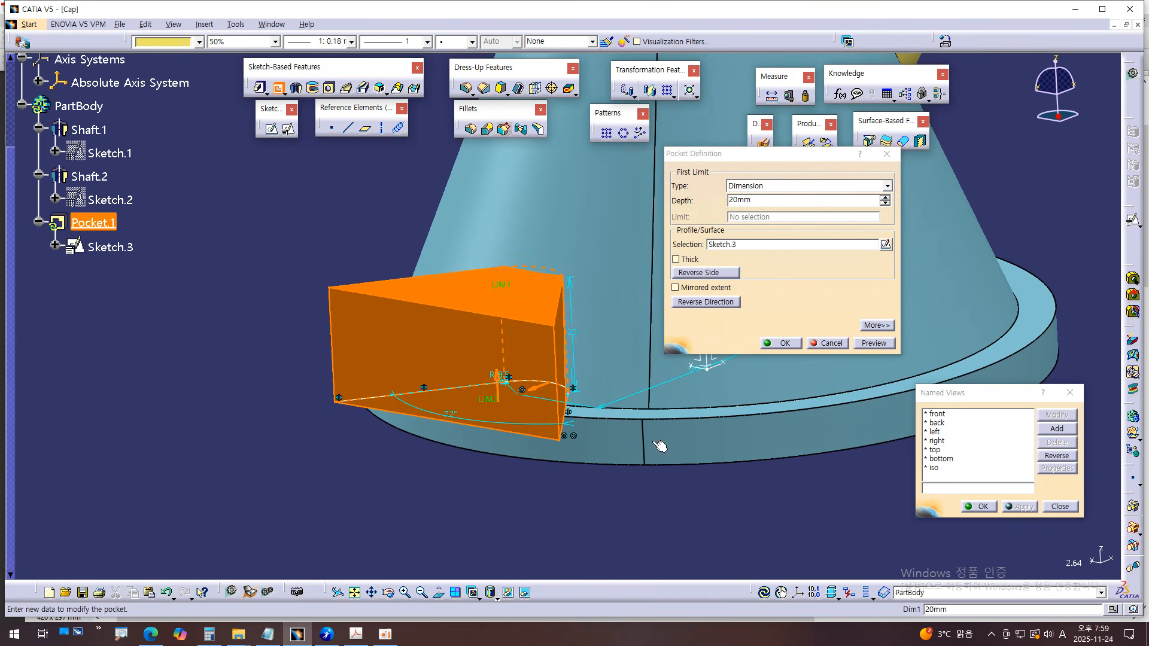
- Set the pocket's first limit to Up to last and create the cut above the flange
left_click(741, 185)
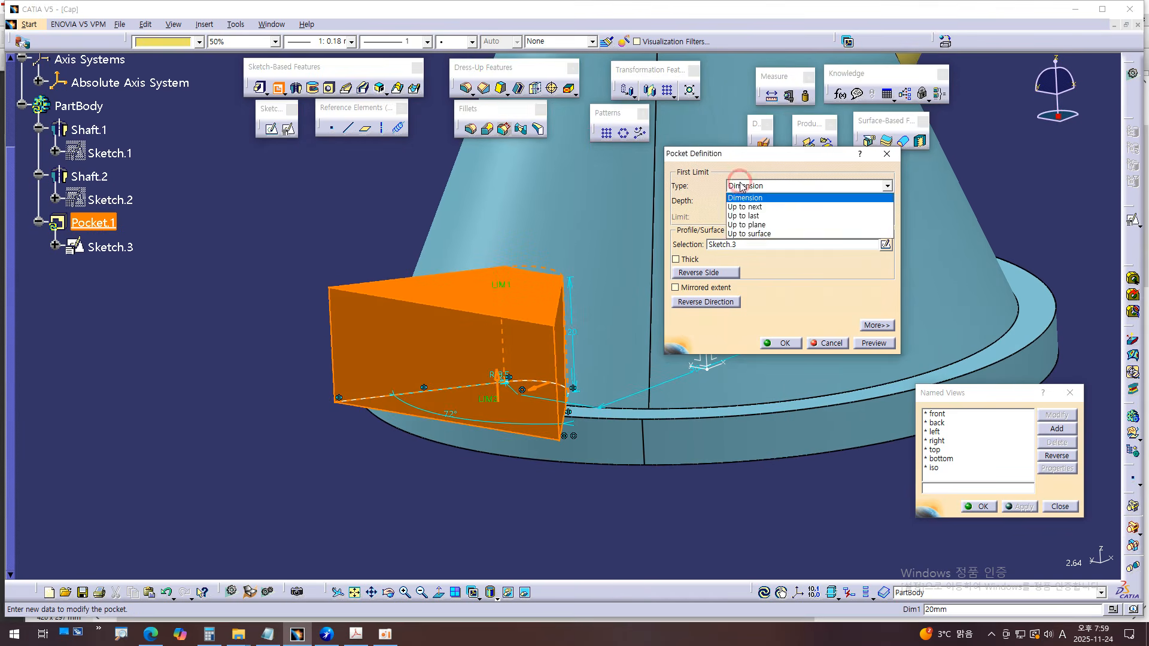
left_click(744, 216)
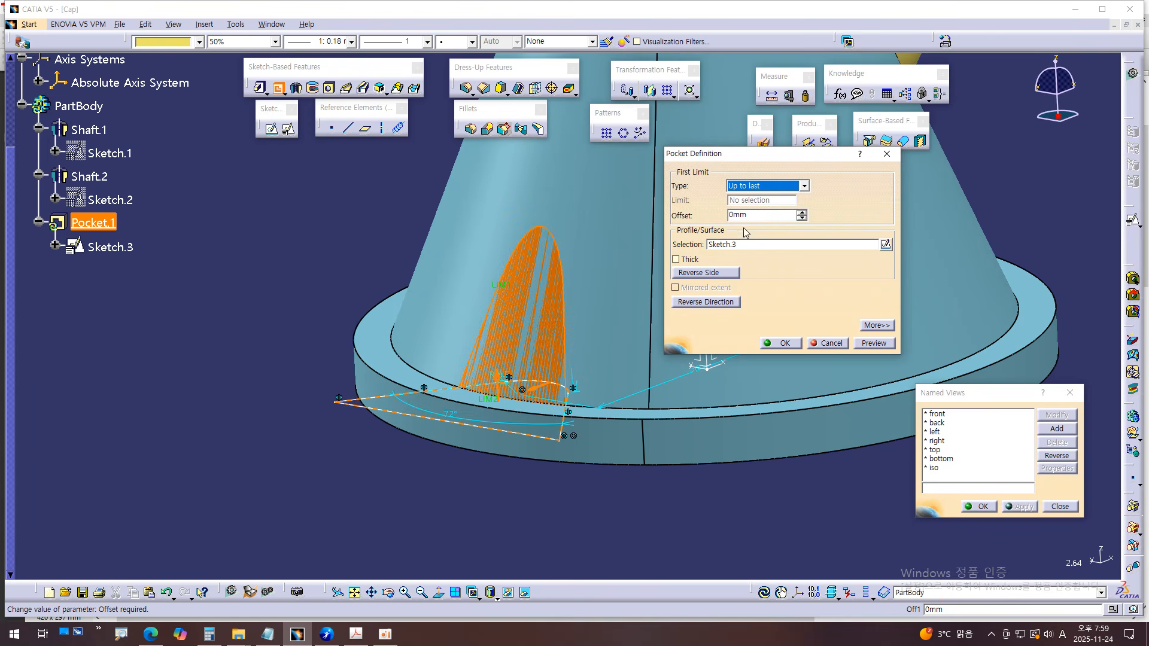
middle_click_drag(709, 450, 583, 300)
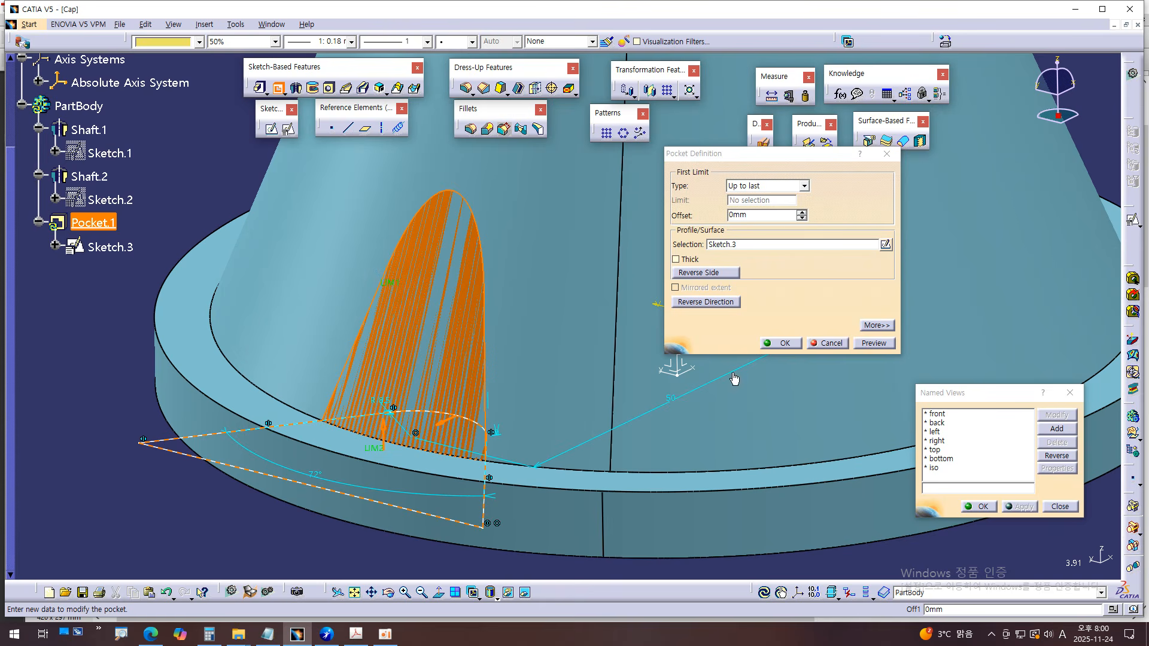
left_click(790, 344)
middle_click_drag(629, 347, 546, 461, "ctrl")
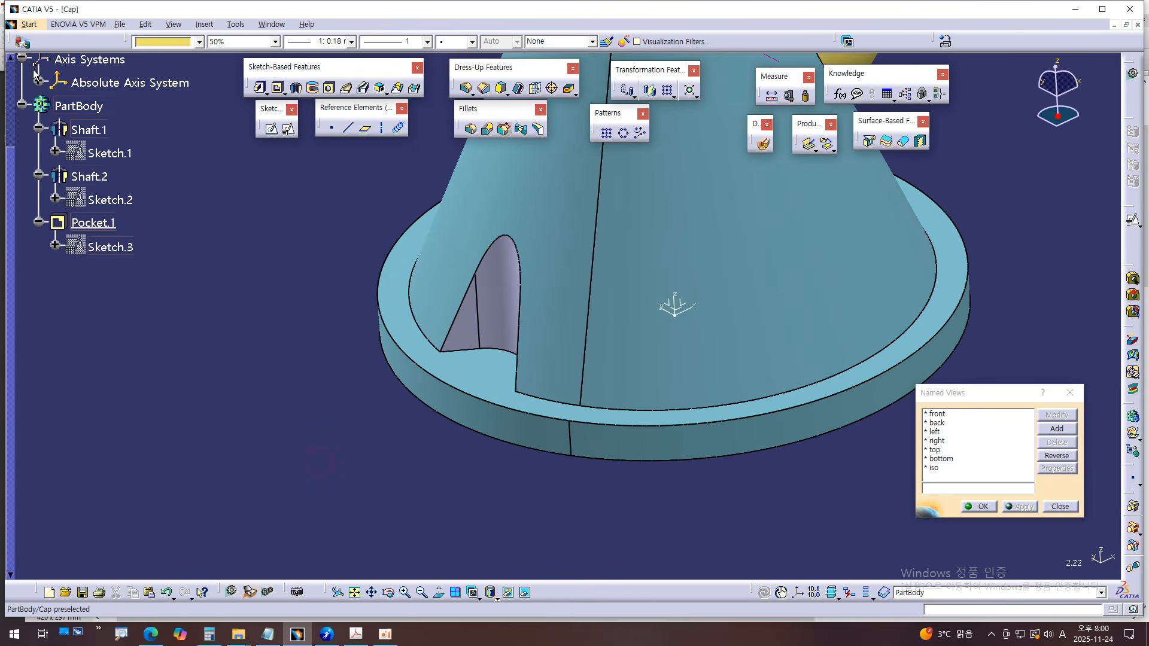
- Save the part as Cap.CATPart in the desktop's 지산맞 카티아 교육 folder, inside the 솔리드모델링 subfolder
left_click(119, 23)
left_click(139, 104)
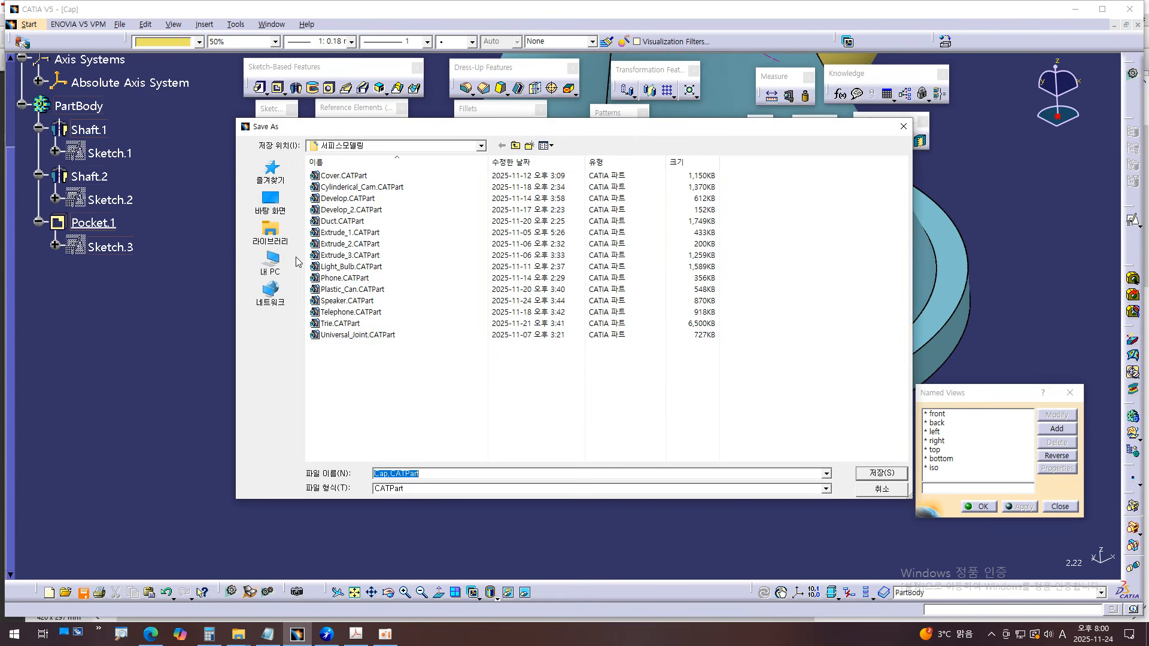
left_click(271, 202)
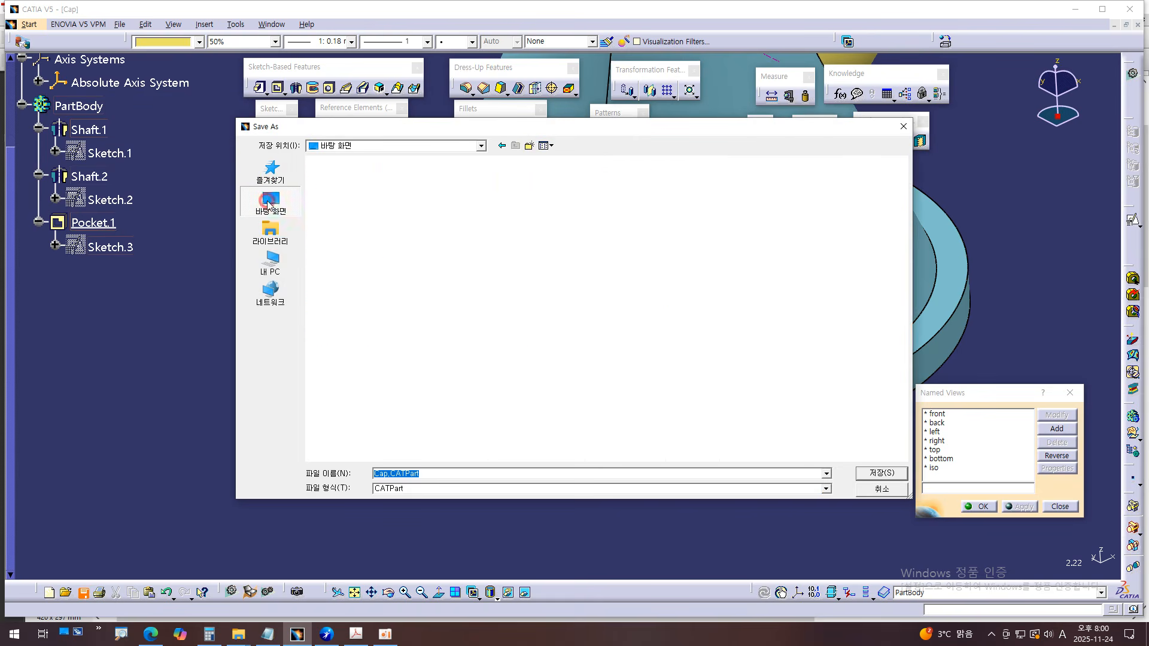
scroll(628, 288, "down", 2)
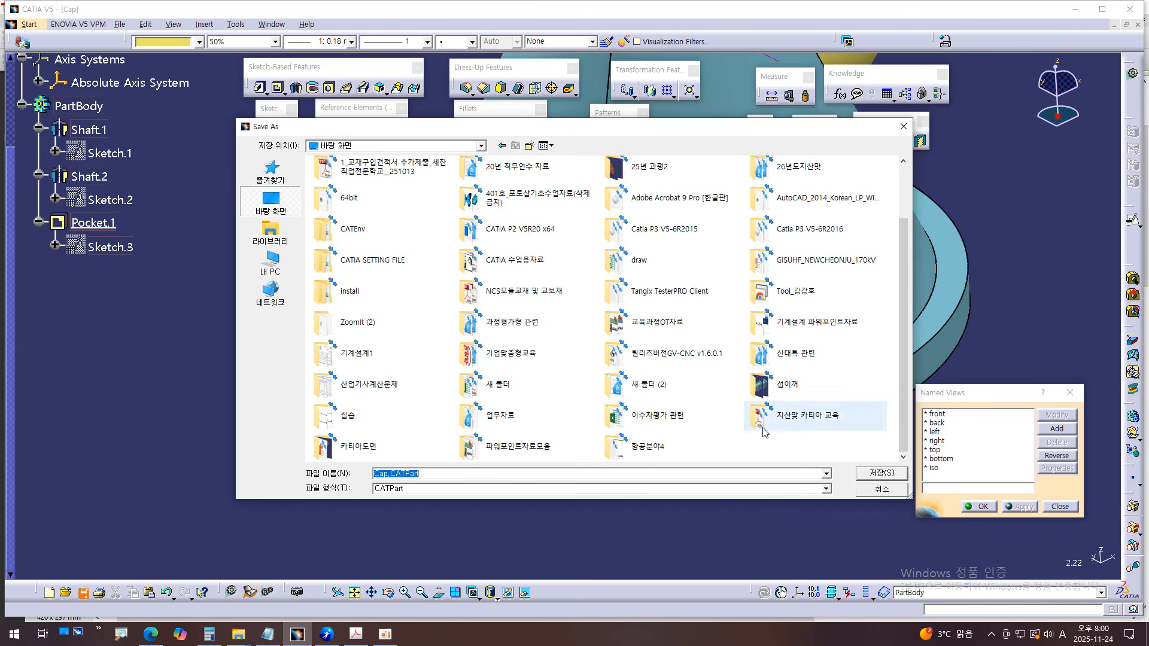
double_click(802, 422)
double_click(370, 187)
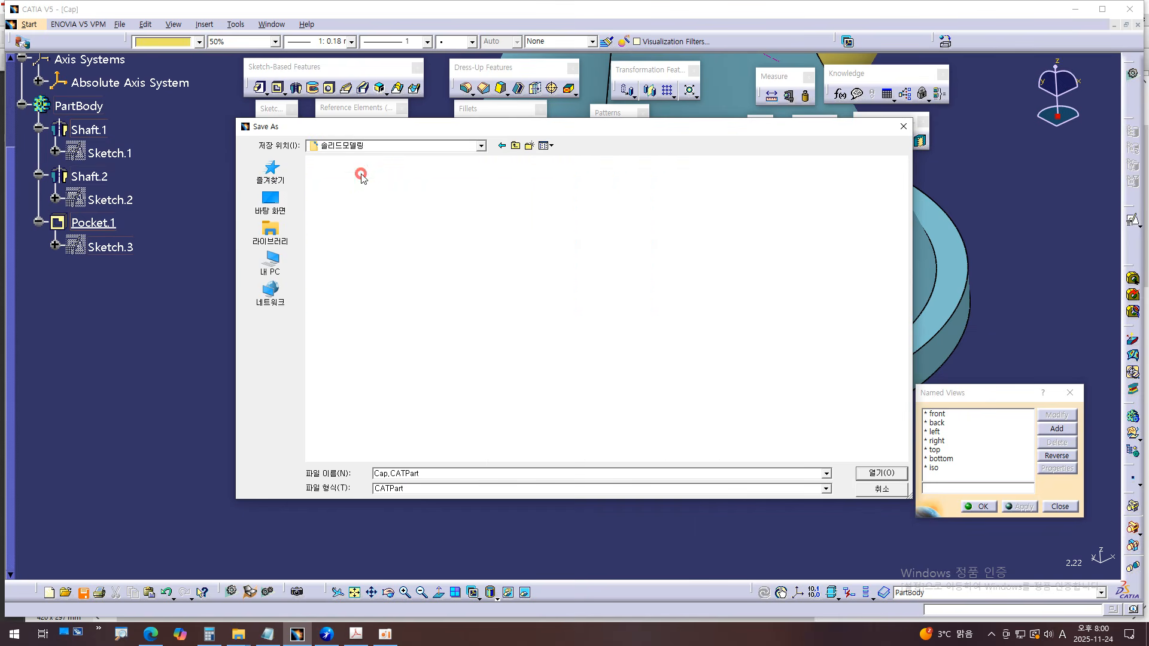
left_click(871, 474)
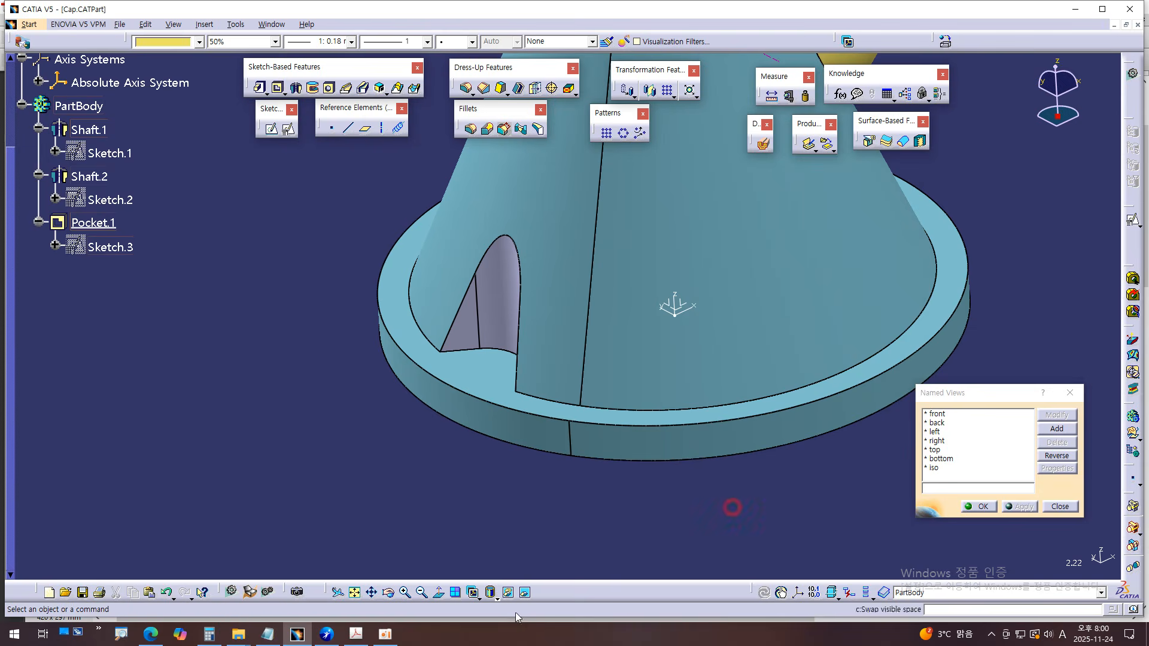
- Switch to the 17.pdf drawing and examine the flange-hole pockets in the top, section and isometric views
left_click(385, 635)
left_click(917, 537)
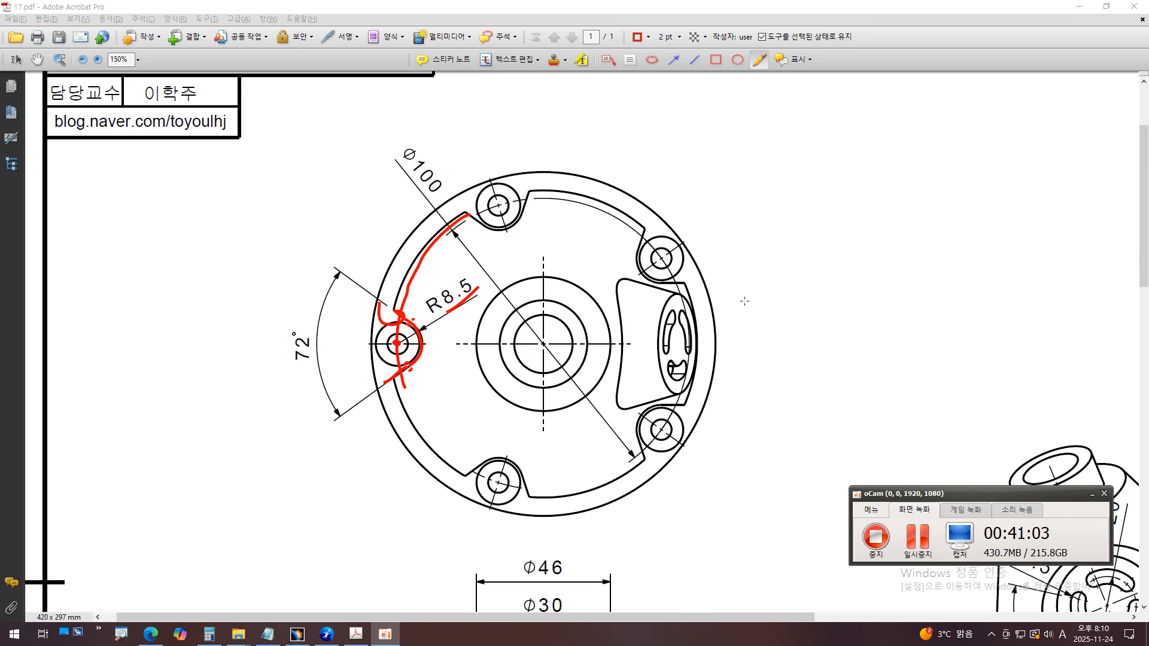
scroll(744, 301, "down", 3)
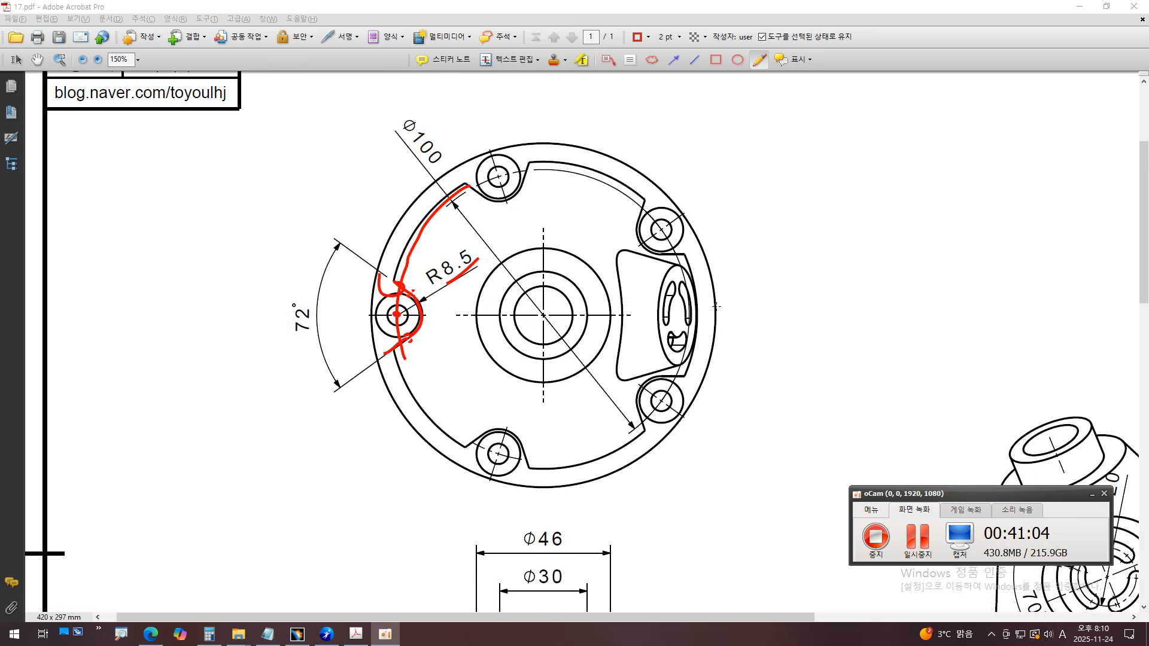
scroll(721, 338, "down", 1)
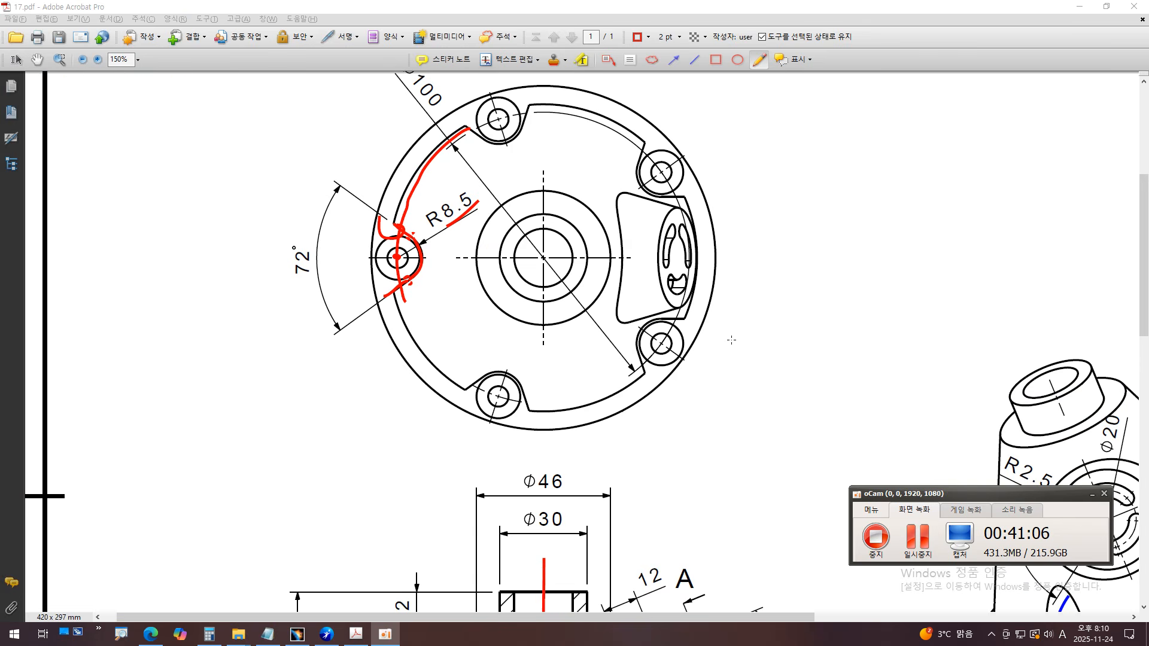
scroll(731, 340, "down", 2)
left_click(742, 318)
scroll(741, 318, "down", 5, "ctrl")
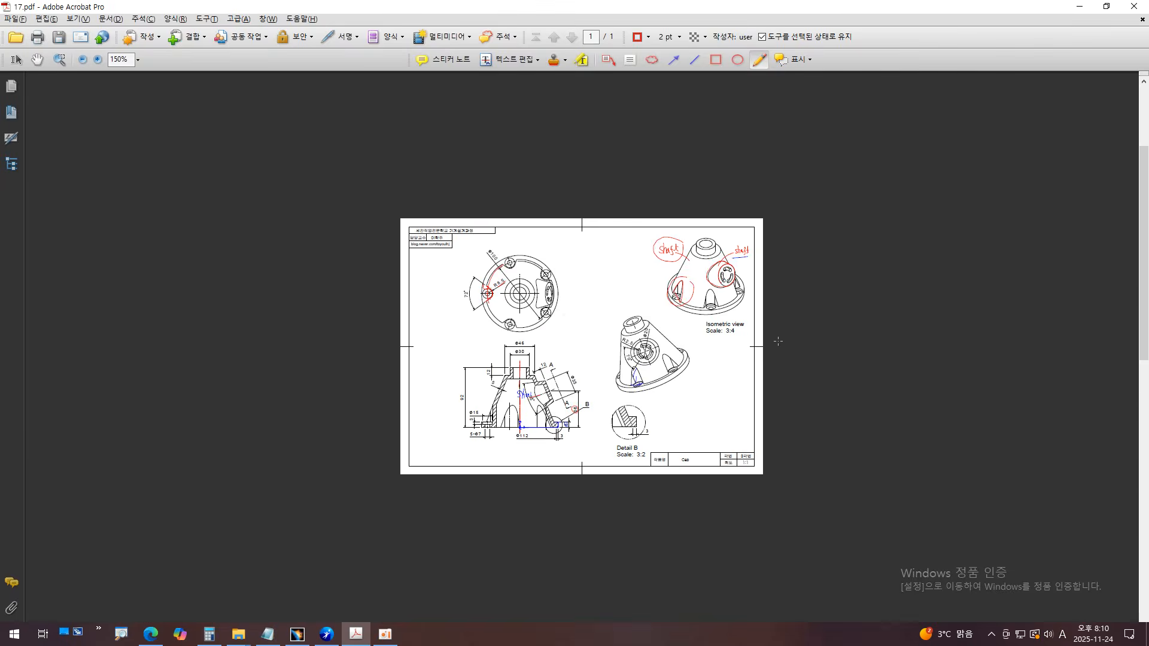
scroll(778, 341, "up", 4, "ctrl")
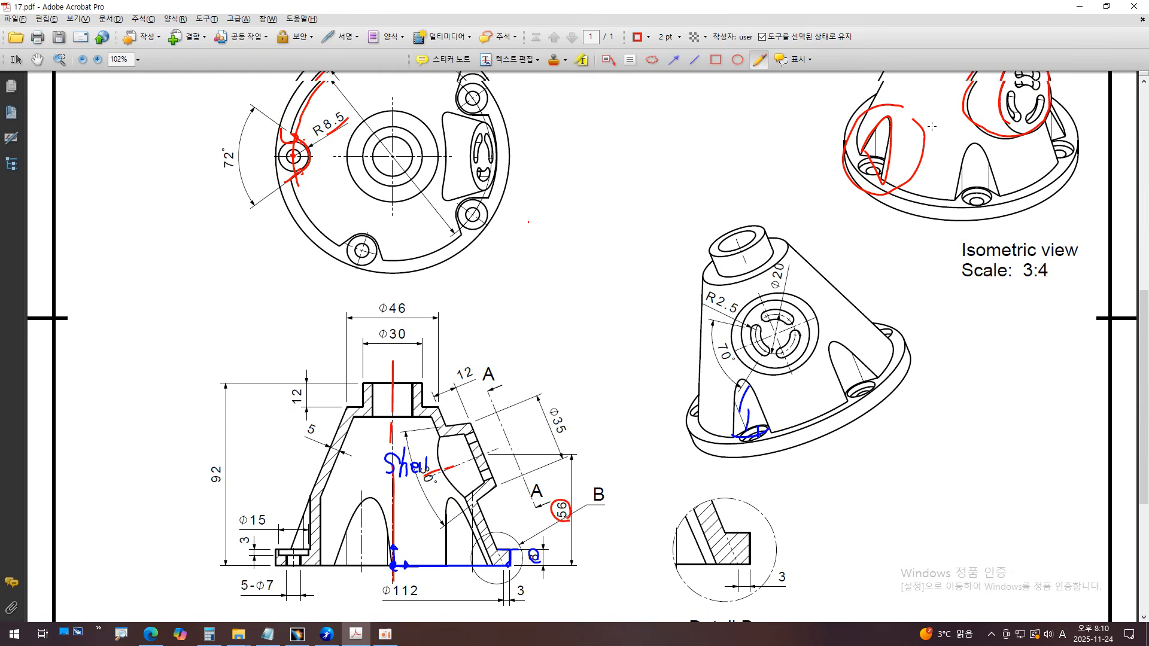
- Mark the five flange-hole pocket locations in red pencil on the drawing's isometric and top views
scroll(932, 126, "up", 1)
mouse_move(918, 117)
left_mouse_down()
mouse_move(840, 154)
mouse_move(1000, 204)
left_mouse_up()
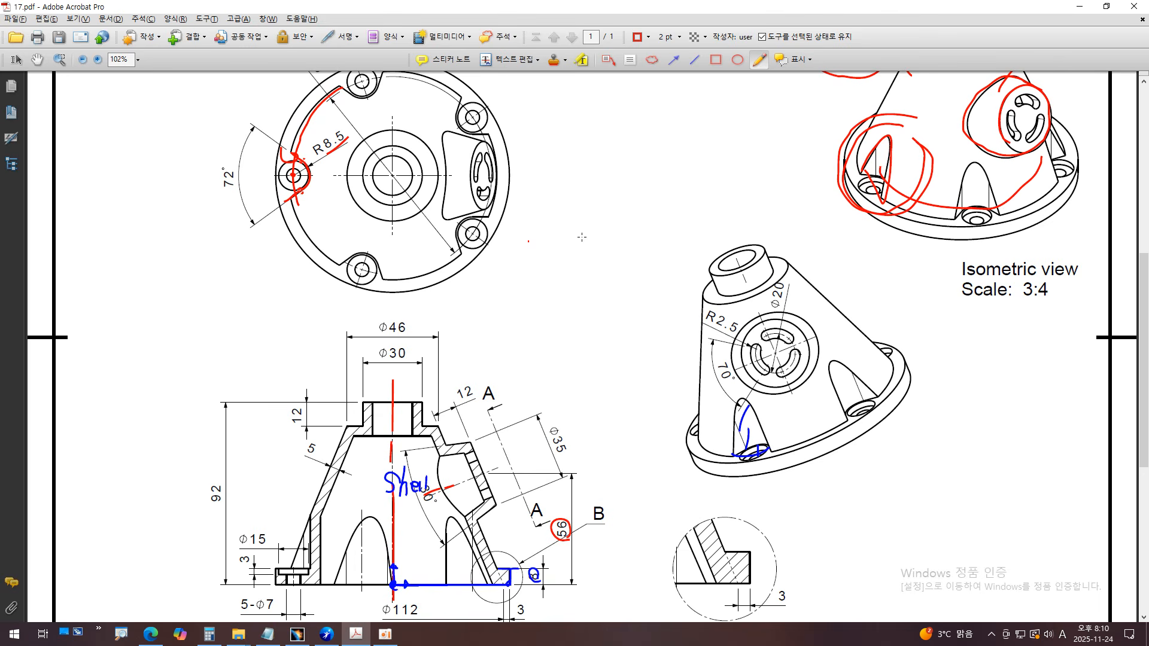
scroll(454, 246, "up", 2)
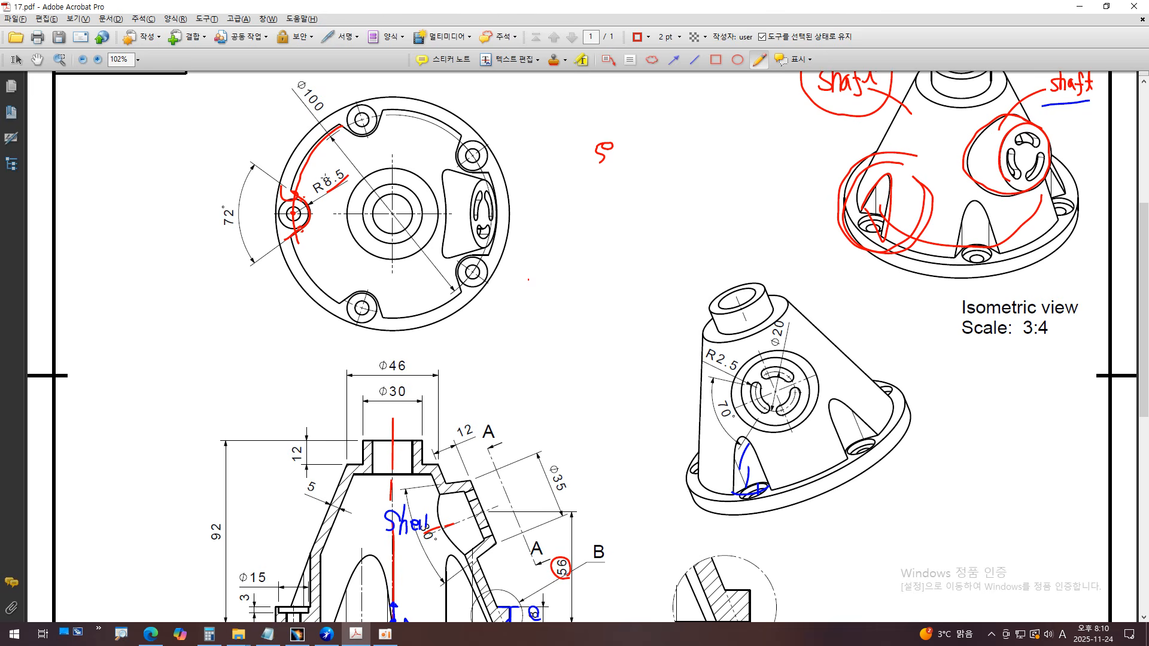
left_click_drag(343, 272, 383, 323)
left_click_drag(431, 264, 505, 276)
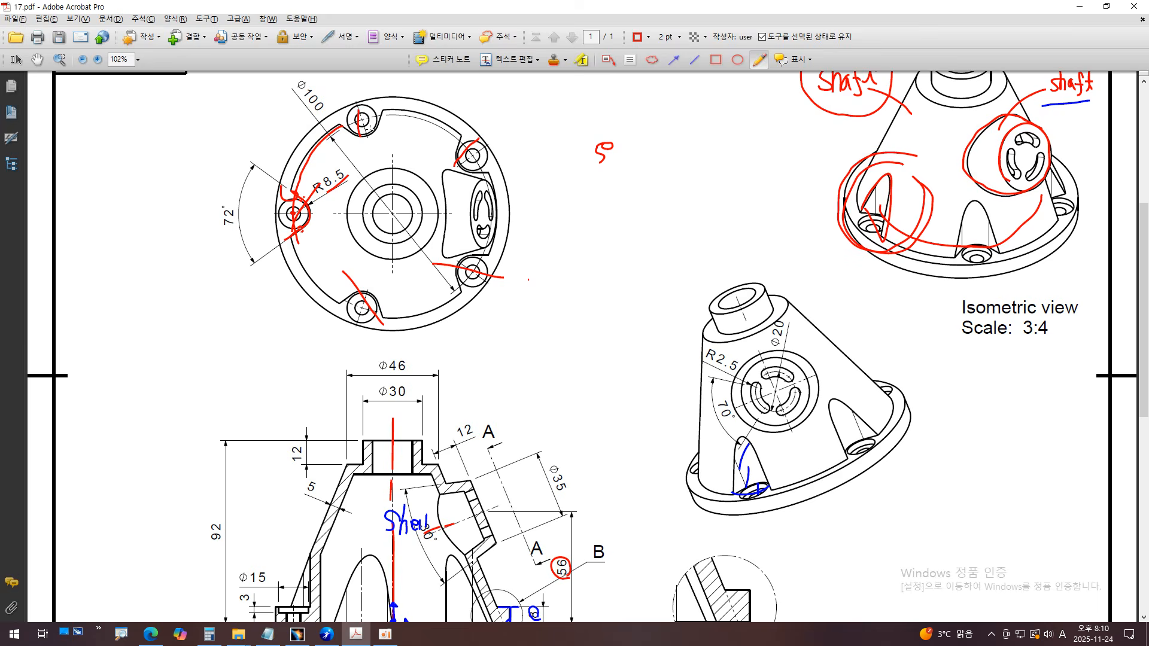
key("F2")
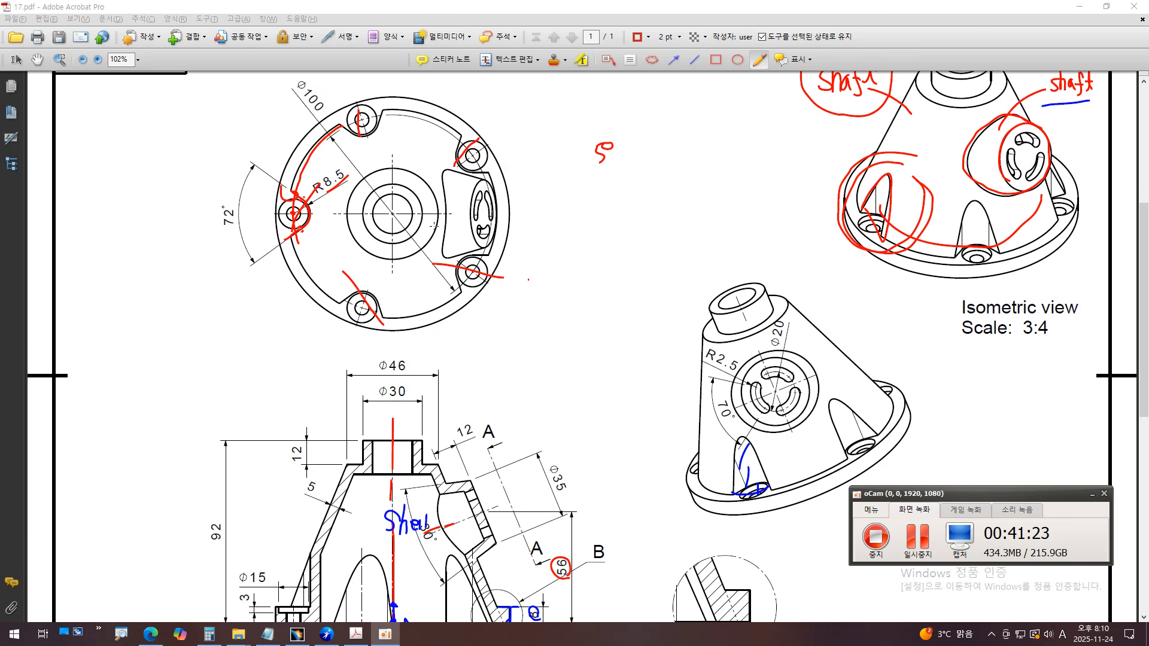
- Switch back to the Cap part in CATIA and bring the whole cone and flange into view
left_click(300, 634)
middle_click_drag(571, 513, 561, 357)
middle_click_drag(598, 289, 615, 326)
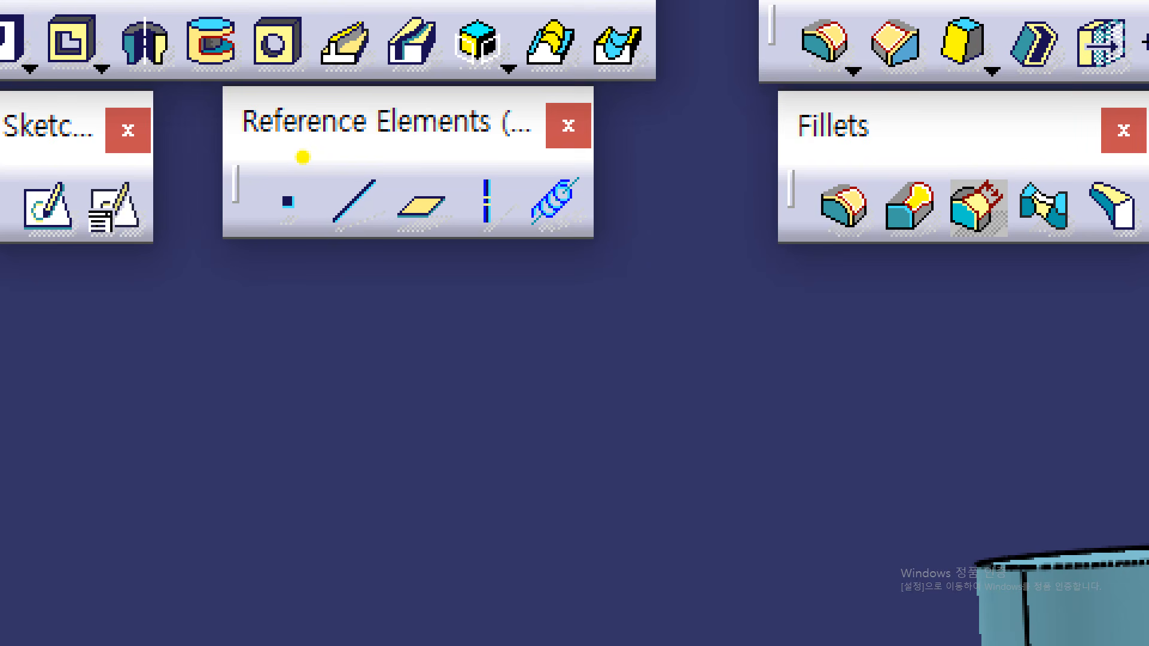
left_click_drag(233, 157, 603, 144)
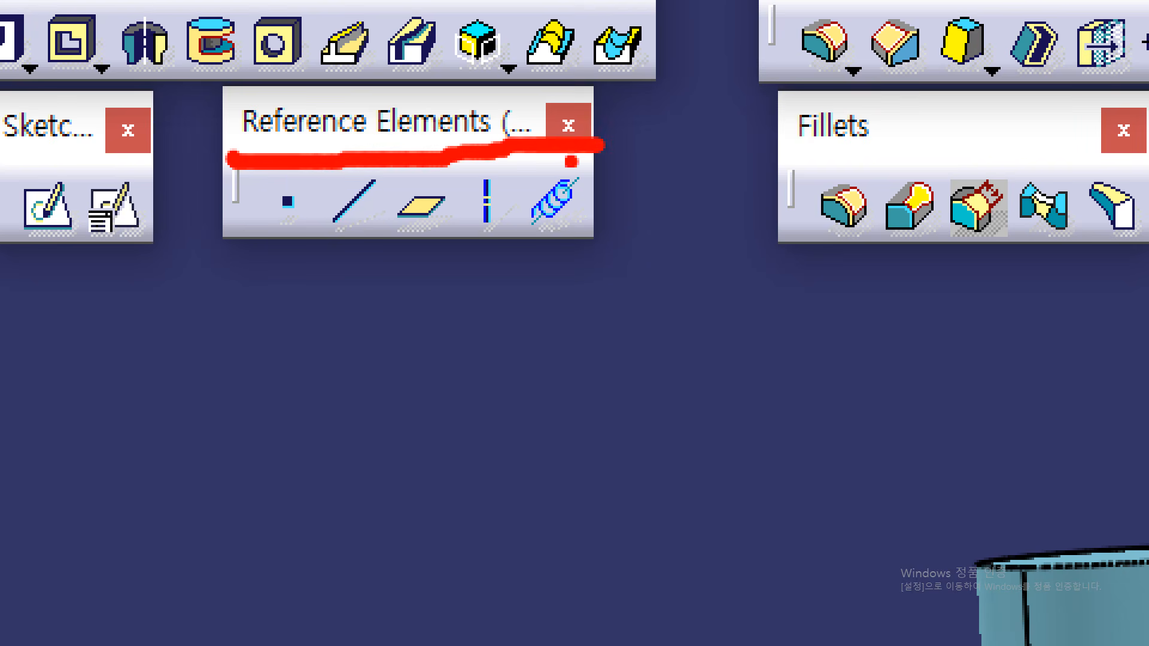
mouse_move(498, 239)
left_mouse_down()
mouse_move(473, 259)
mouse_move(458, 171)
mouse_move(525, 193)
mouse_move(491, 262)
left_mouse_up()
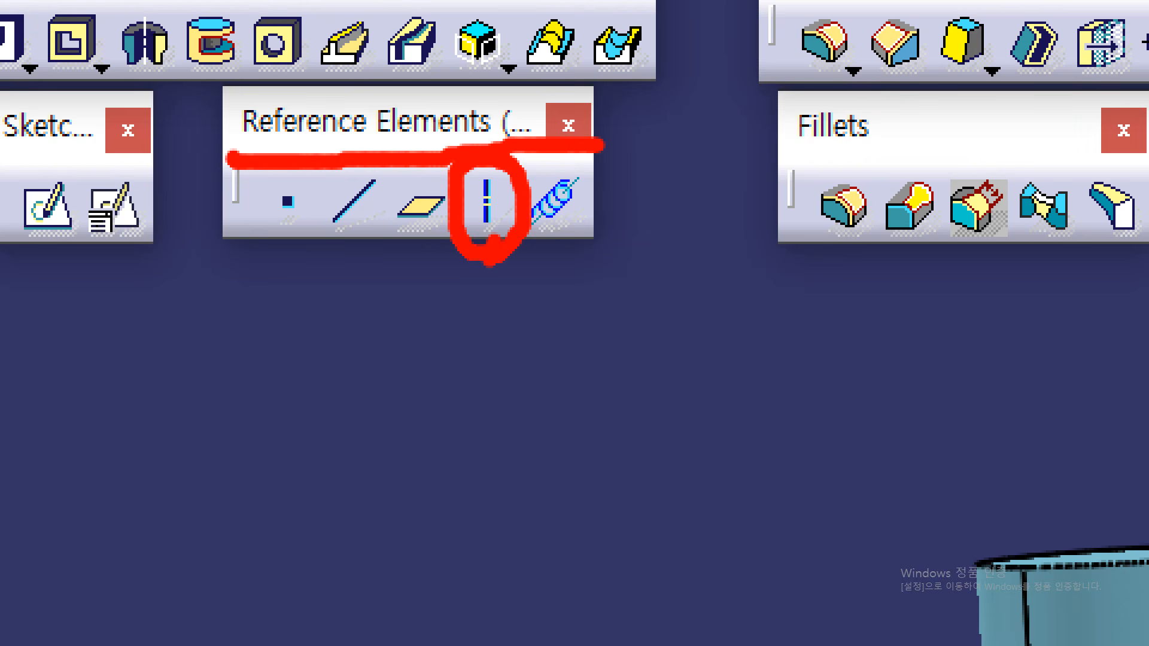
key("Escape")
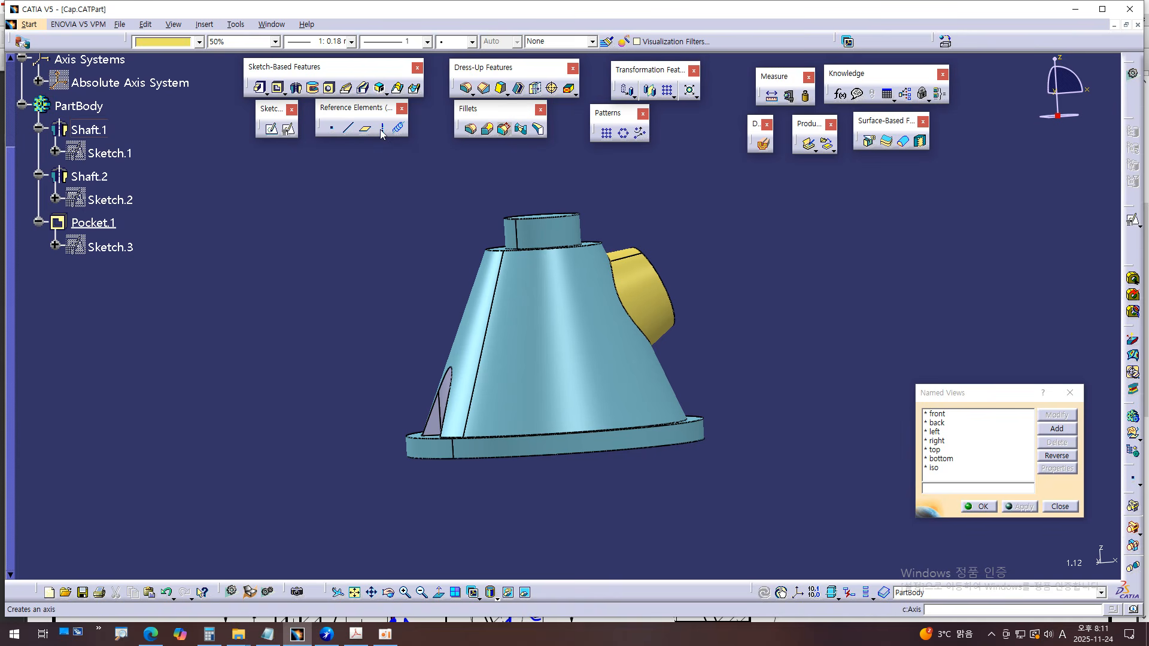
- Start an Axis reference element using the circular outer edge of the flange's bottom face
left_click(381, 131)
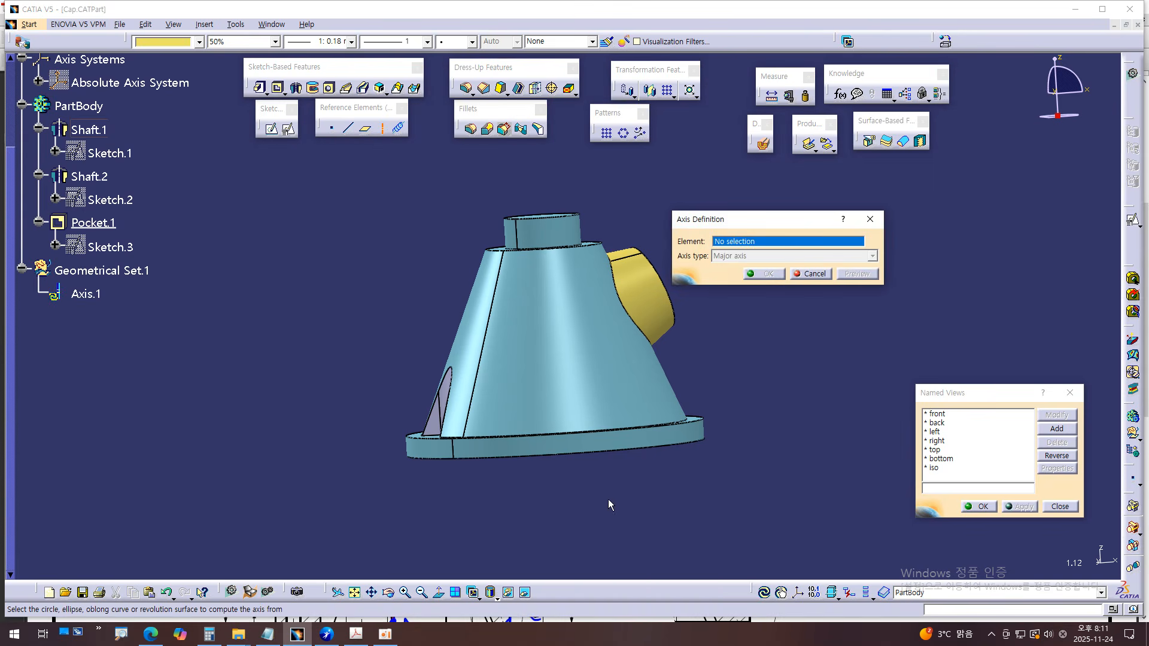
middle_click_drag(615, 515, 656, 264)
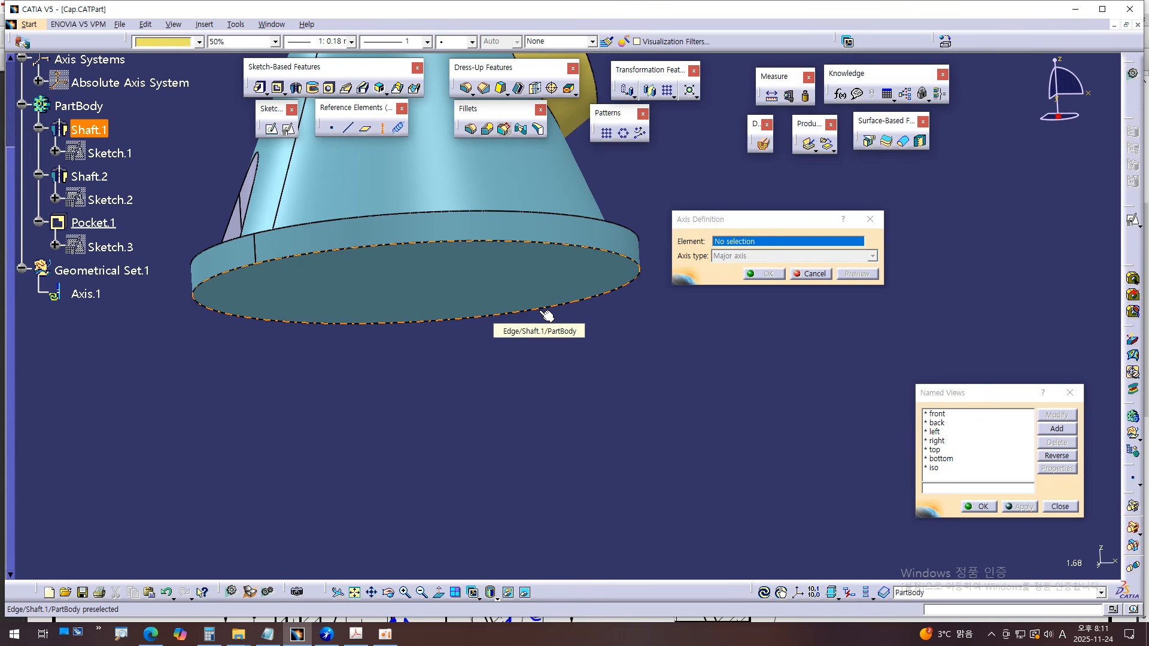
left_click(544, 312)
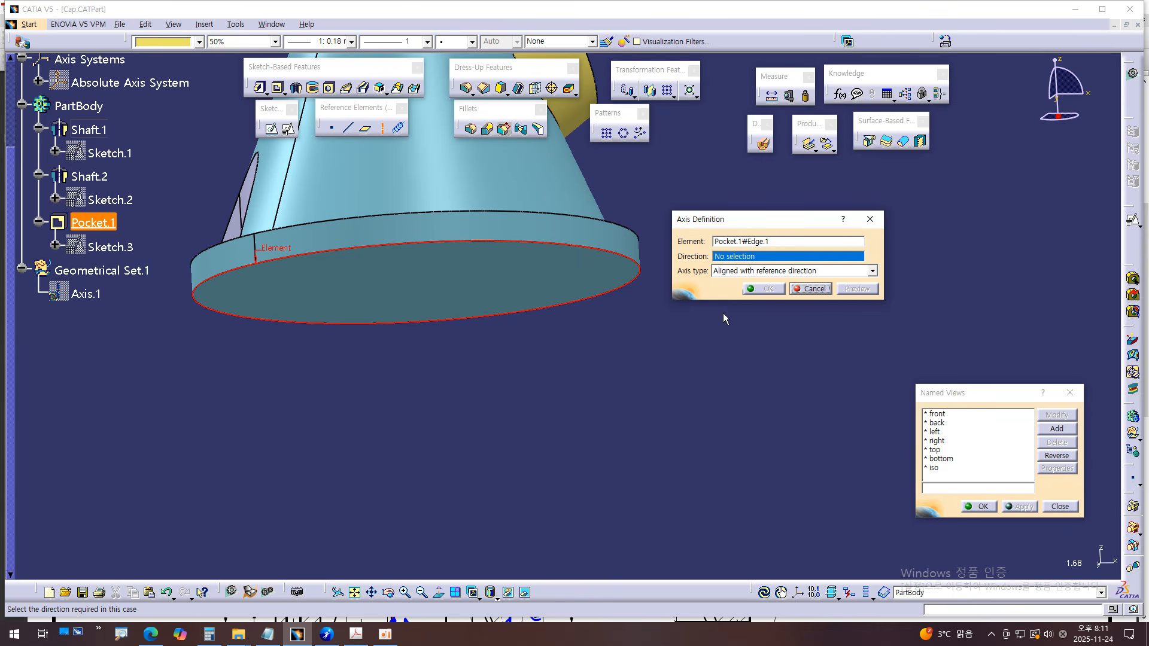
left_click(726, 272)
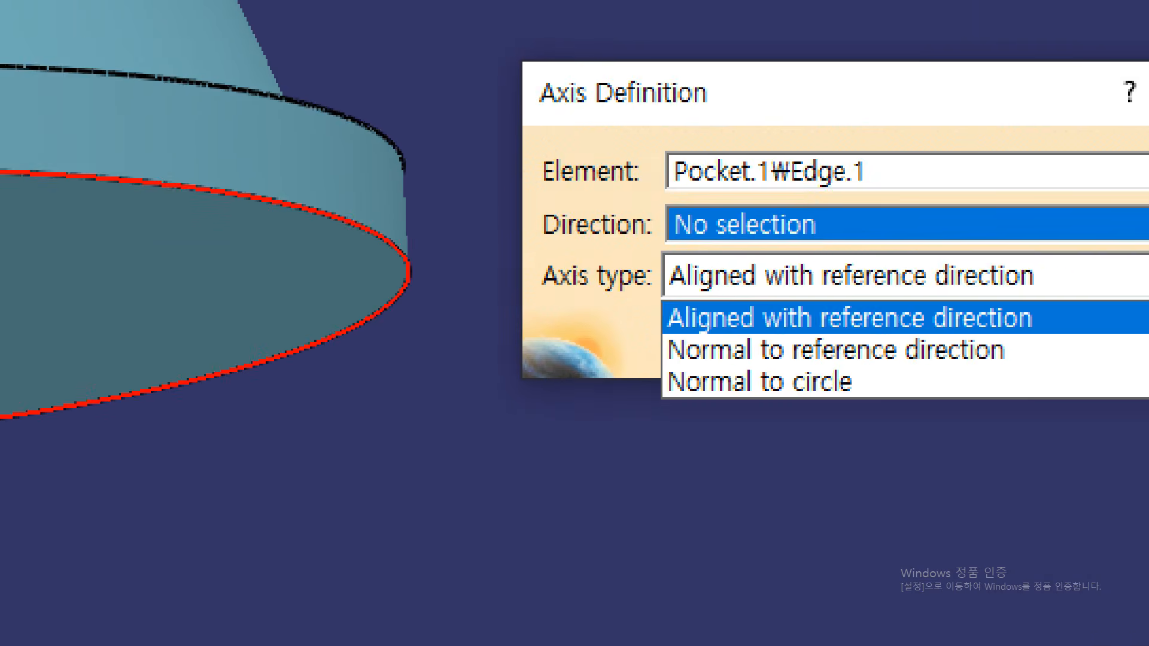
left_click_drag(659, 295, 551, 310)
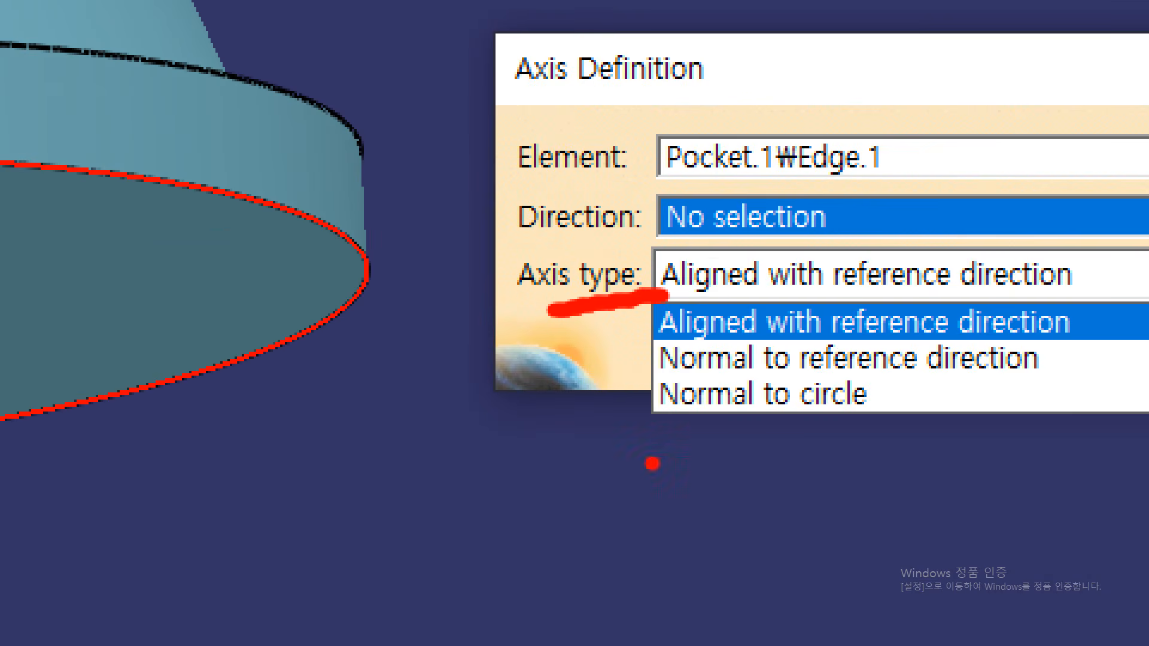
left_click_drag(647, 426, 875, 425)
mouse_move(300, 163)
left_mouse_down()
mouse_move(264, 272)
mouse_move(281, 163)
left_mouse_up()
left_click_drag(154, 308, 138, 205)
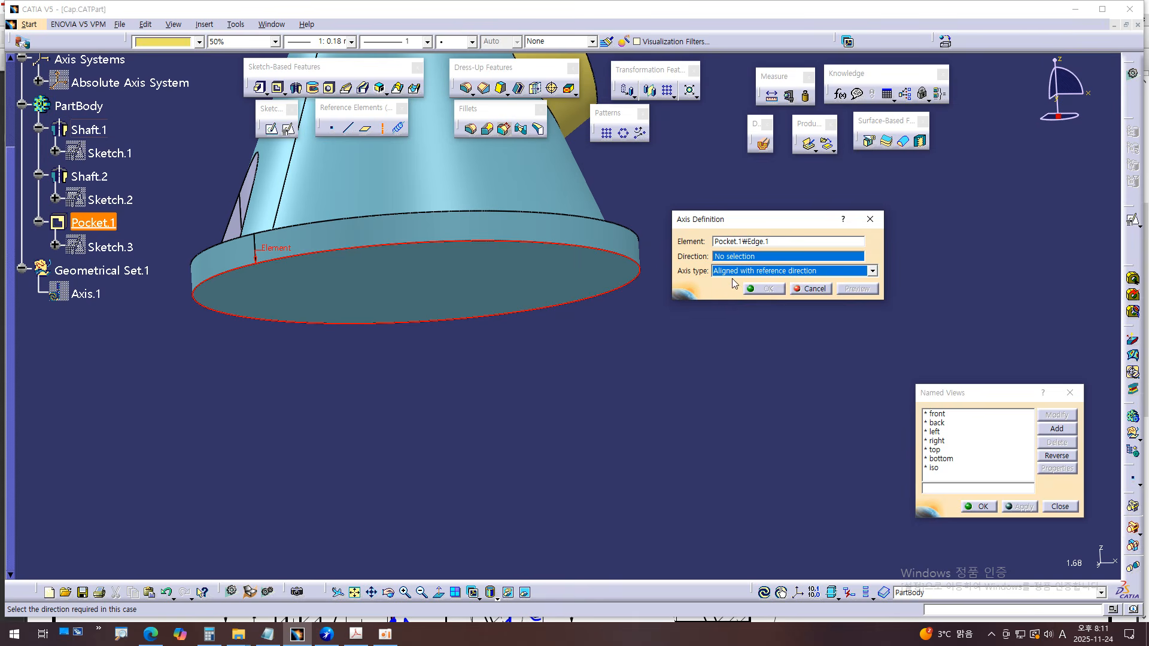
- Set the axis type to Normal to circle and create the axis through the cone's center
left_click(733, 272)
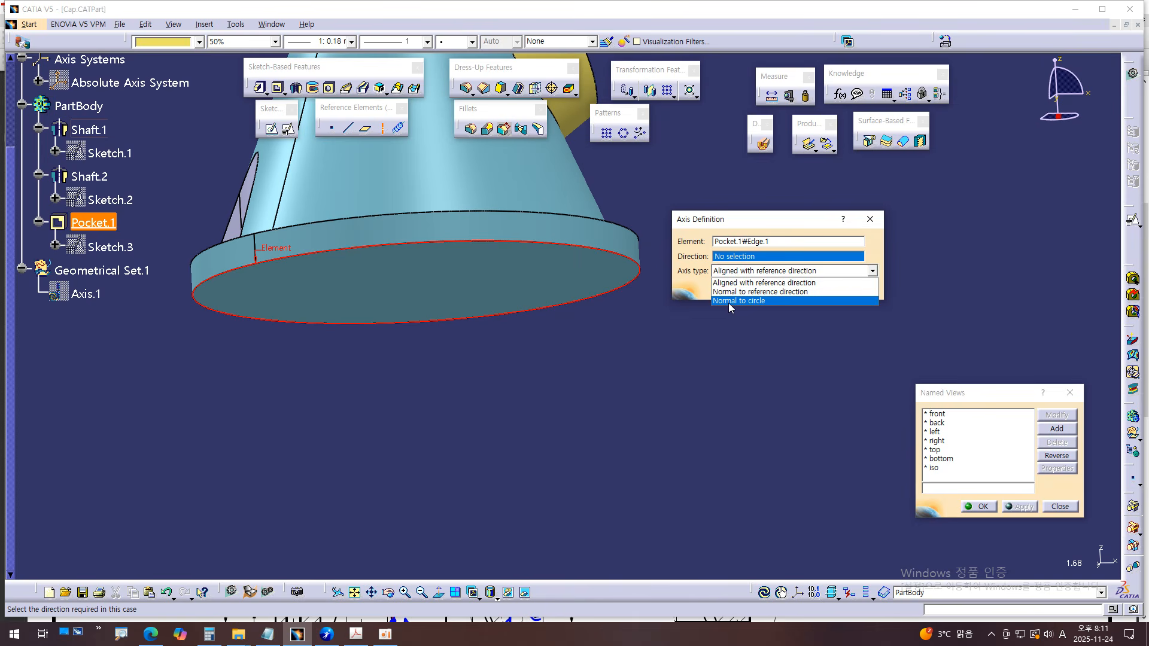
left_click(728, 303)
middle_click_drag(669, 340, 574, 321)
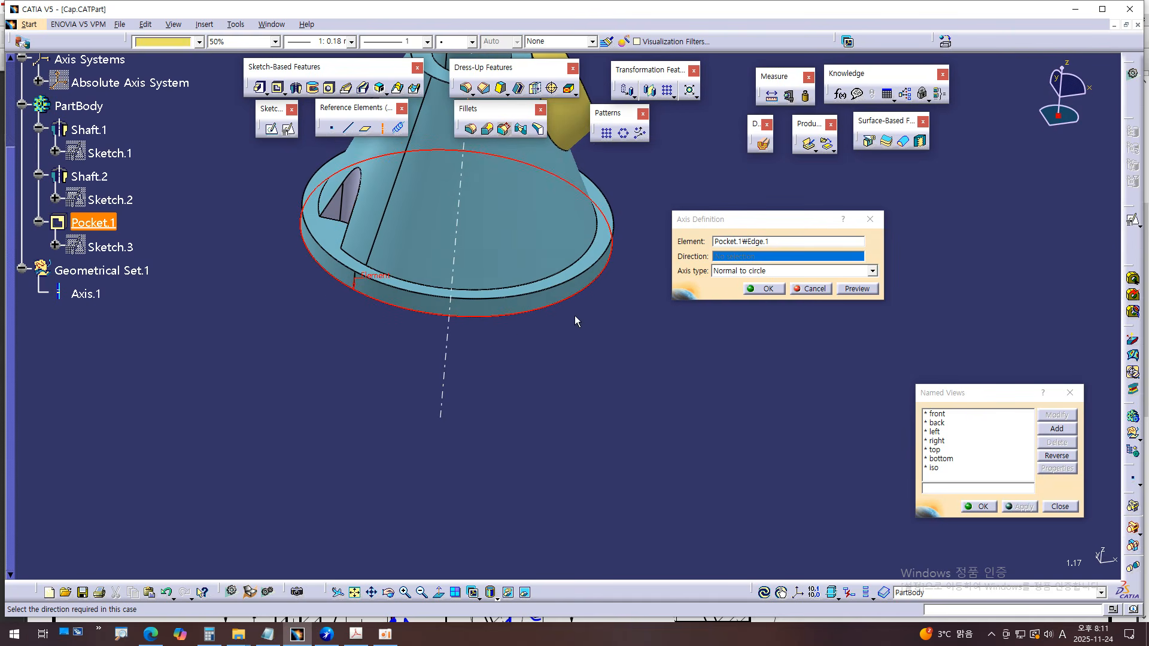
left_click(759, 290)
middle_click_drag(759, 292, 647, 275)
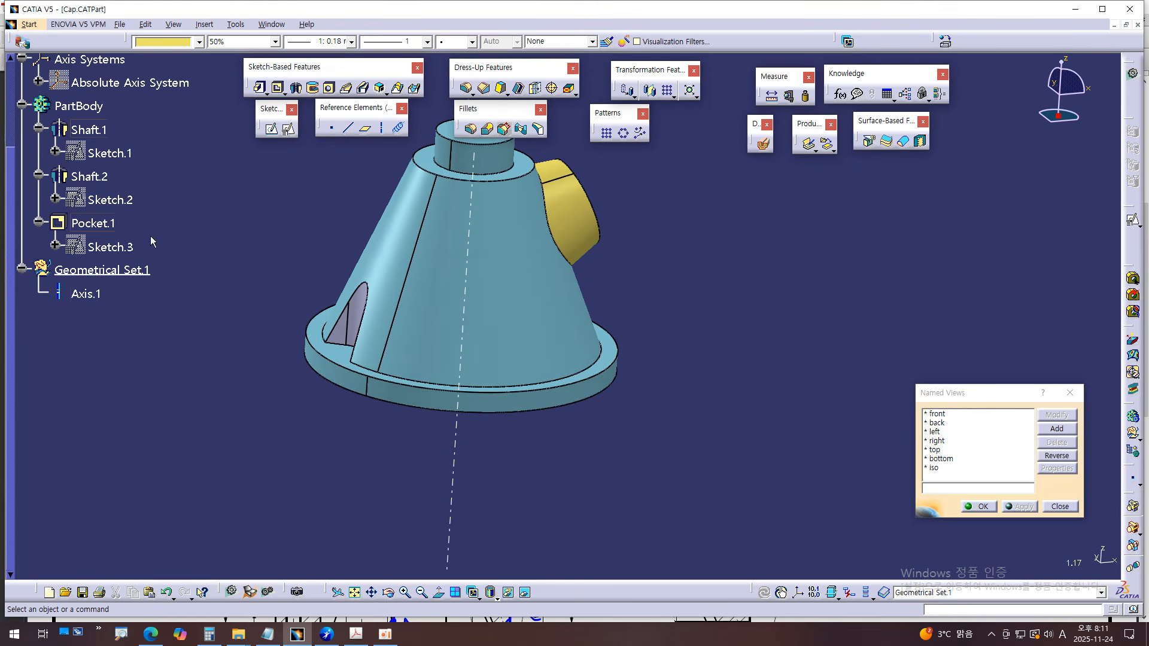
- Select Pocket.1 and start a Circular Pattern of it
left_click(112, 230)
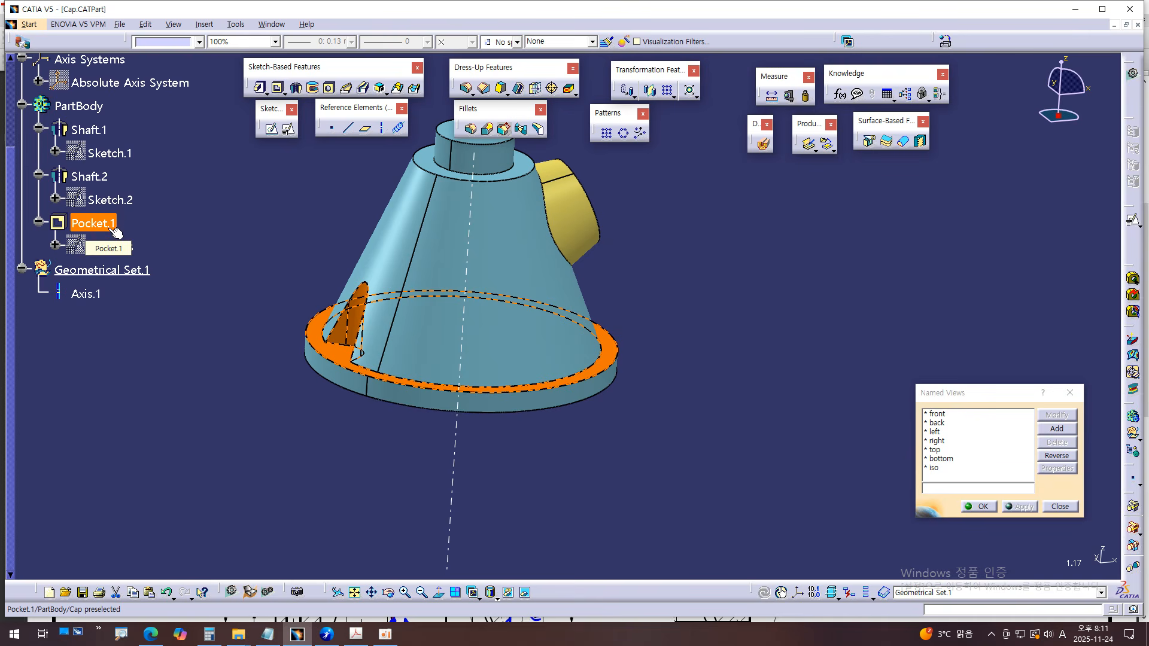
left_click(115, 231)
left_click(118, 232)
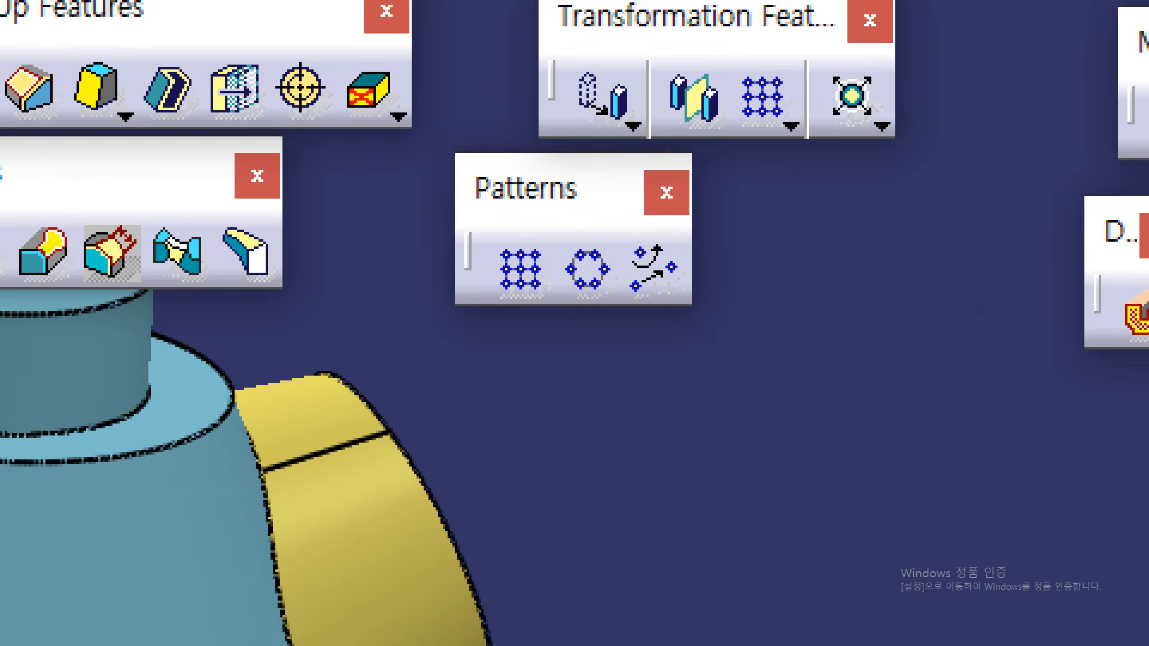
mouse_move(671, 157)
left_mouse_down()
mouse_move(711, 154)
mouse_move(469, 148)
mouse_move(508, 331)
mouse_move(729, 230)
mouse_move(699, 173)
left_mouse_up()
mouse_move(610, 306)
left_mouse_down()
mouse_move(550, 237)
mouse_move(633, 263)
mouse_move(594, 301)
left_mouse_up()
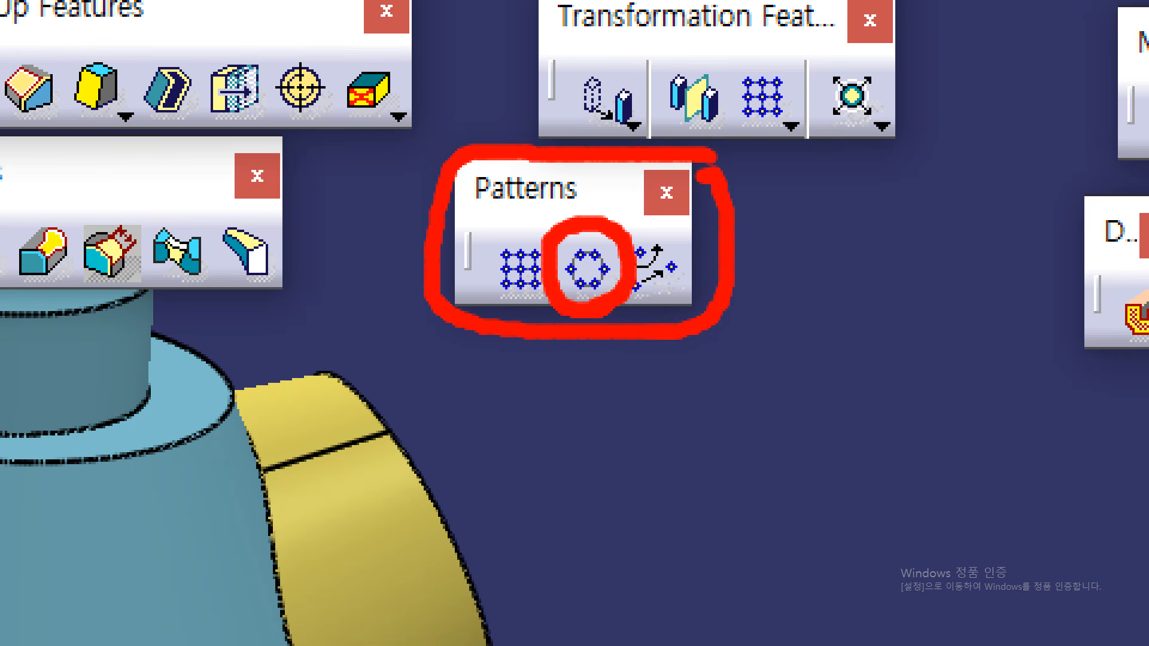
key("Escape")
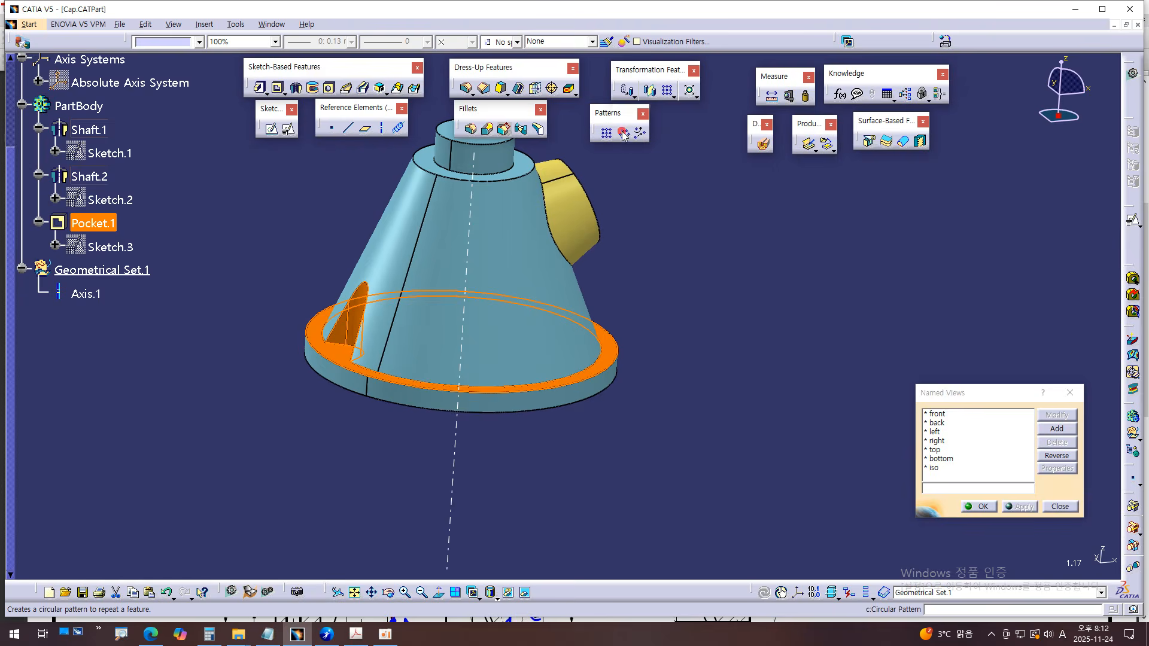
left_click(622, 133)
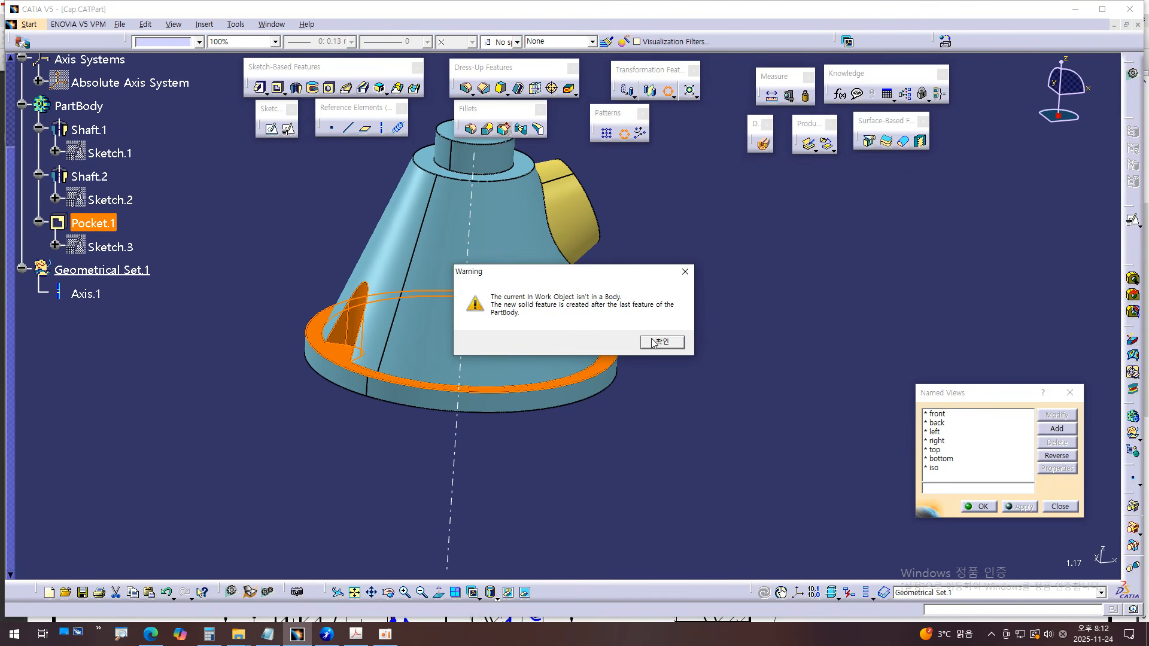
key("ctrl+1")
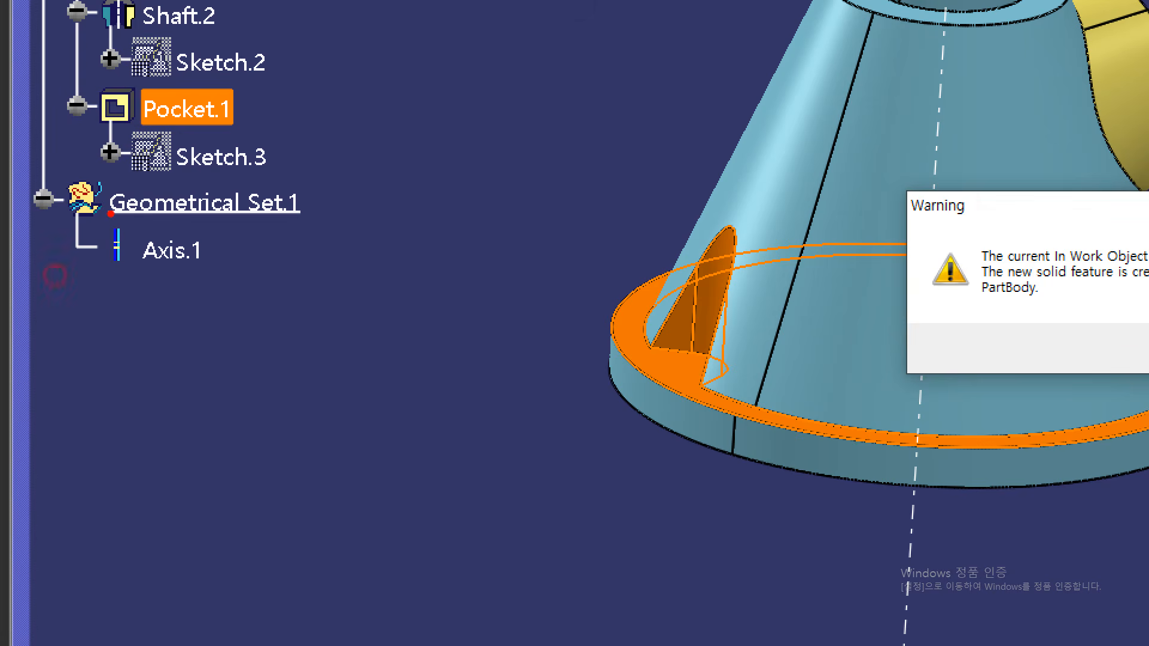
left_click_drag(139, 212, 271, 212)
key("e")
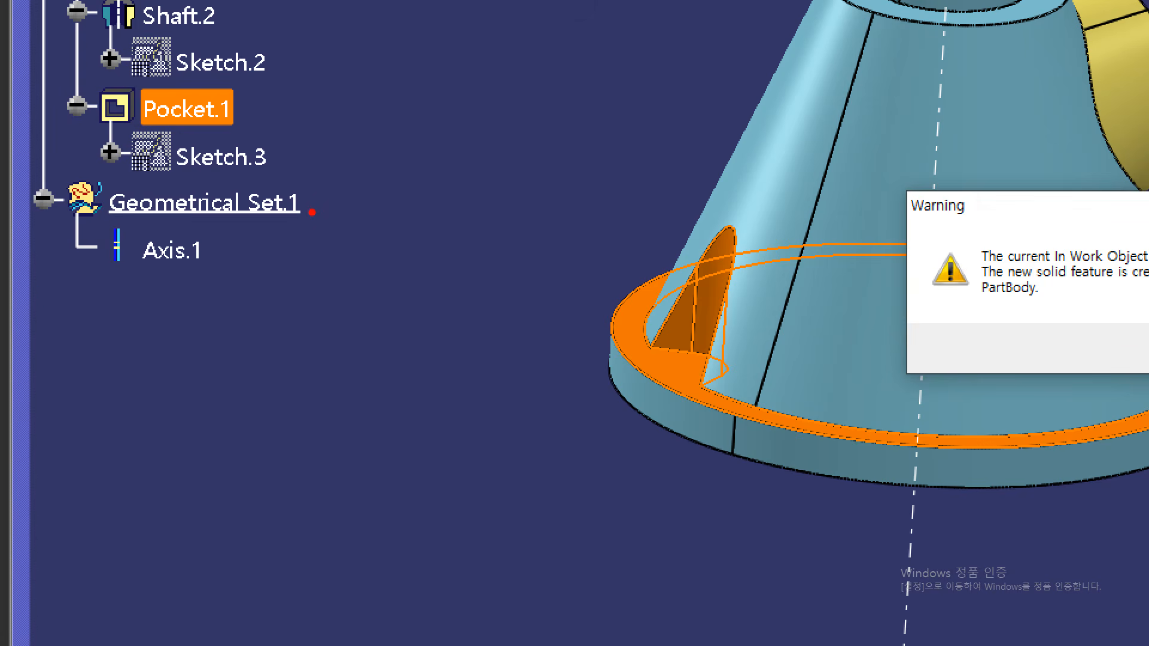
key("Escape")
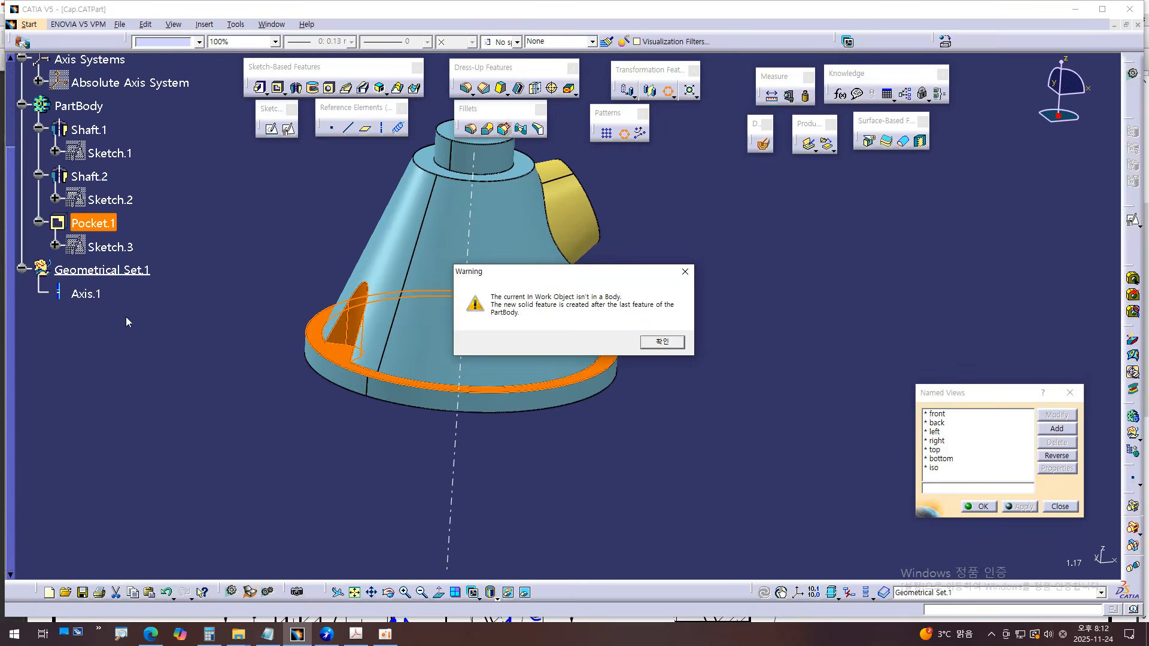
key("ctrl+1")
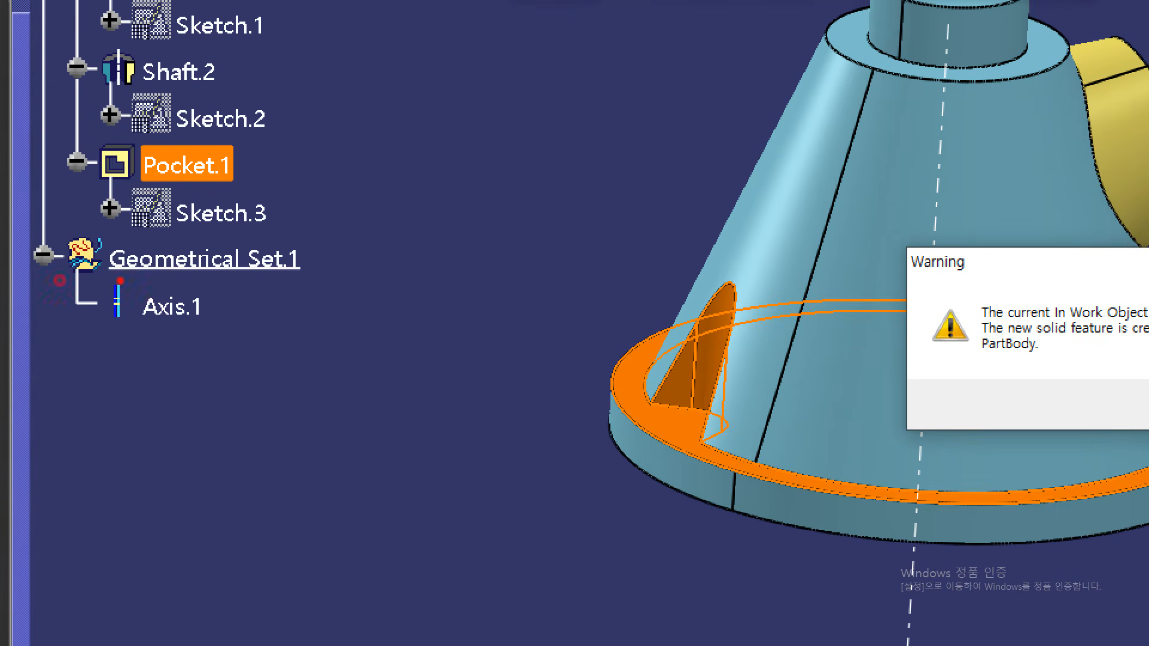
mouse_move(113, 275)
left_mouse_down()
mouse_move(215, 274)
mouse_move(159, 367)
mouse_move(198, 303)
left_mouse_up()
key("Escape")
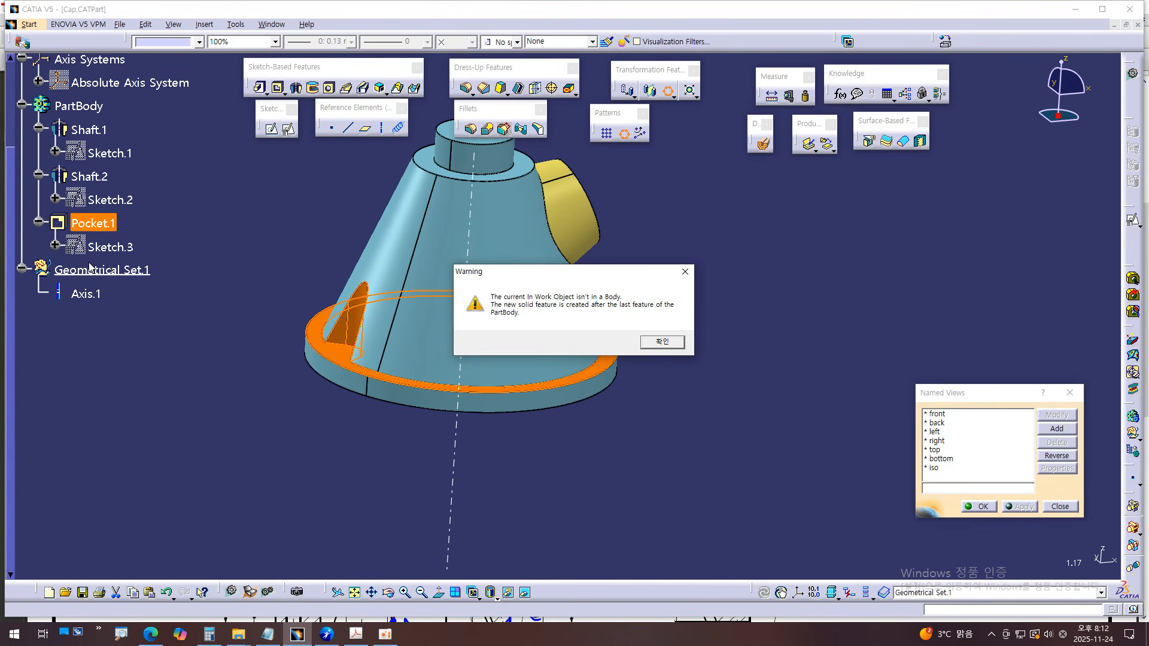
key("ctrl+1")
mouse_move(77, 259)
left_mouse_down()
mouse_move(293, 276)
mouse_move(218, 245)
mouse_move(71, 252)
left_mouse_up()
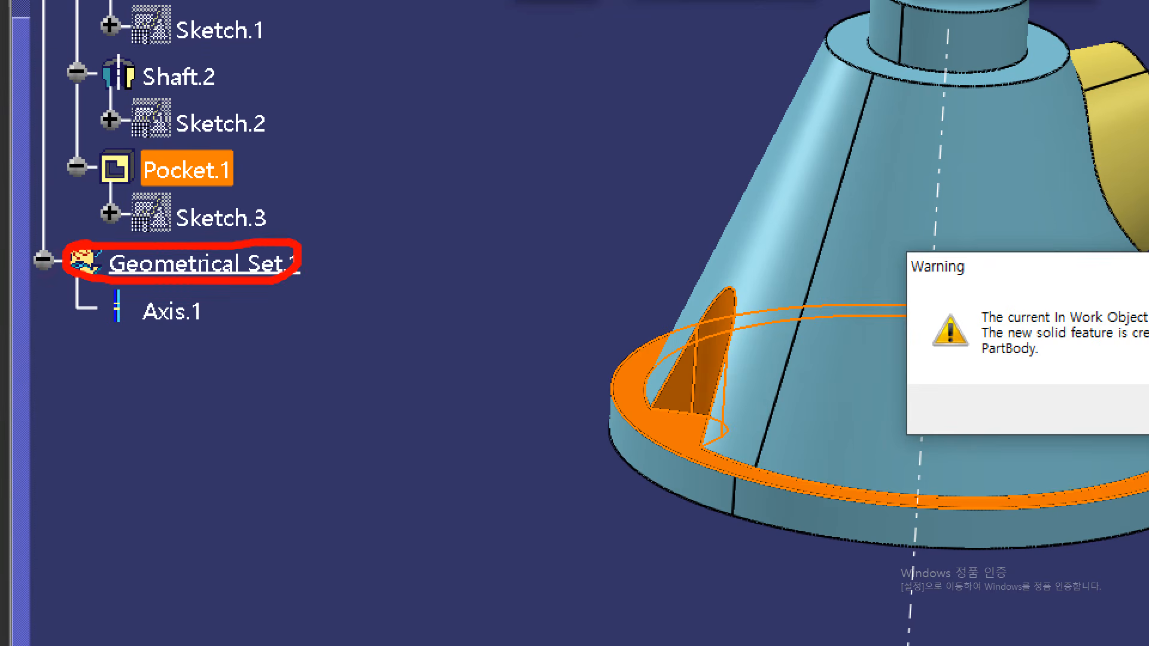
key("Escape")
key("ctrl+1")
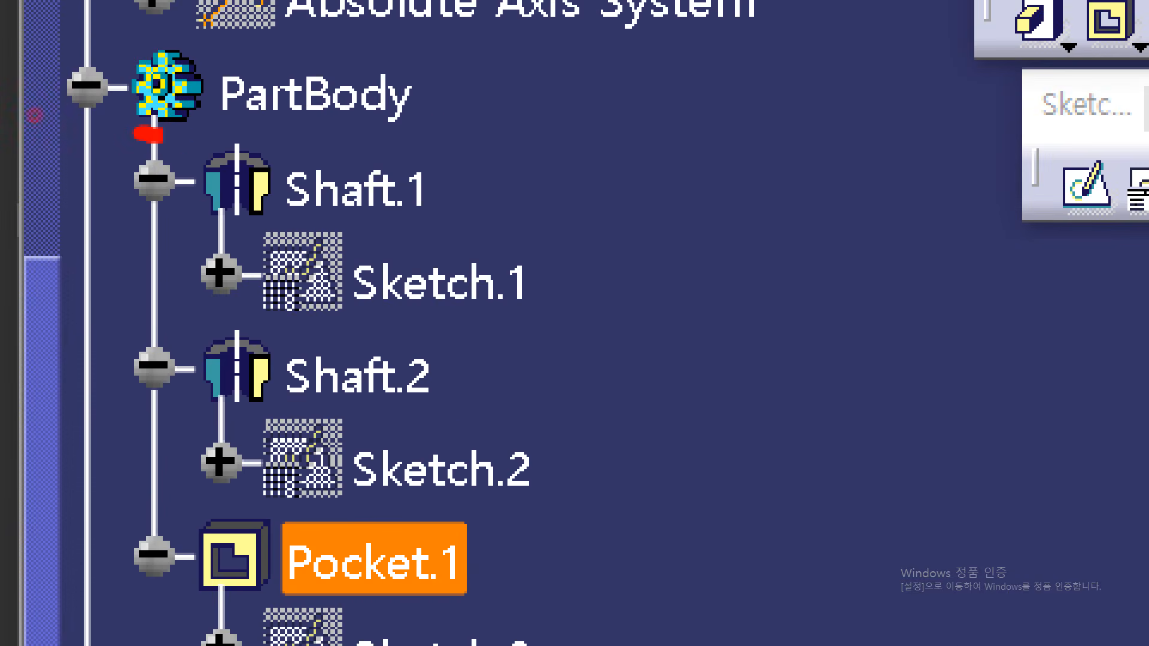
mouse_move(143, 134)
left_mouse_down()
mouse_move(475, 138)
mouse_move(353, 57)
mouse_move(136, 75)
mouse_move(290, 128)
left_mouse_up()
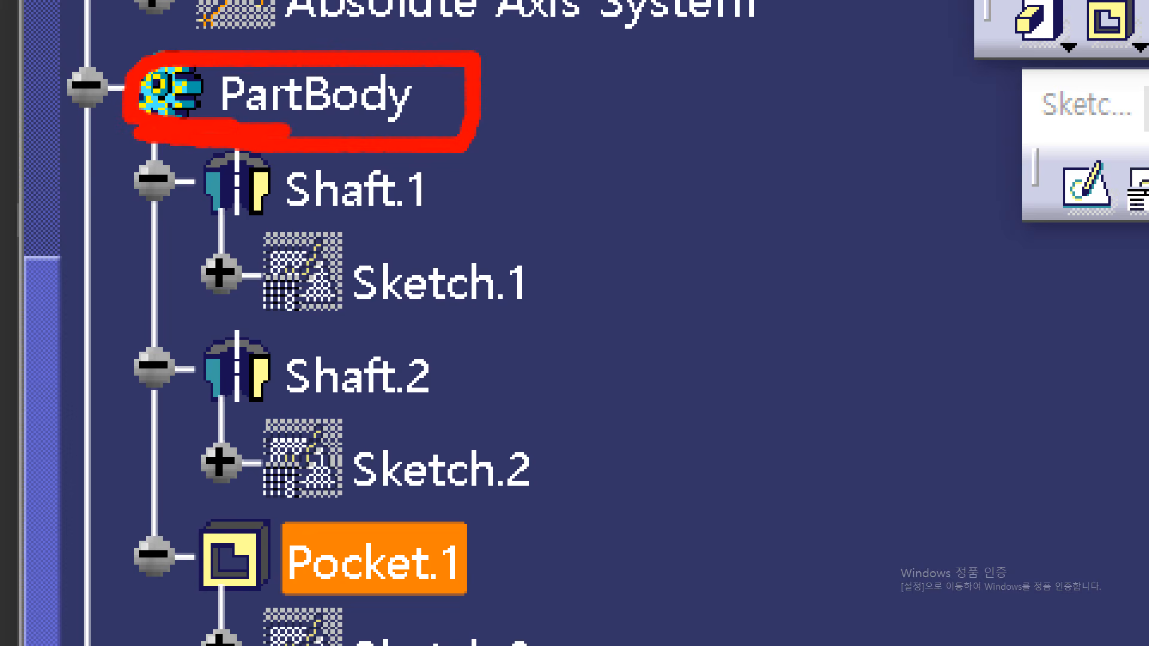
key("Escape")
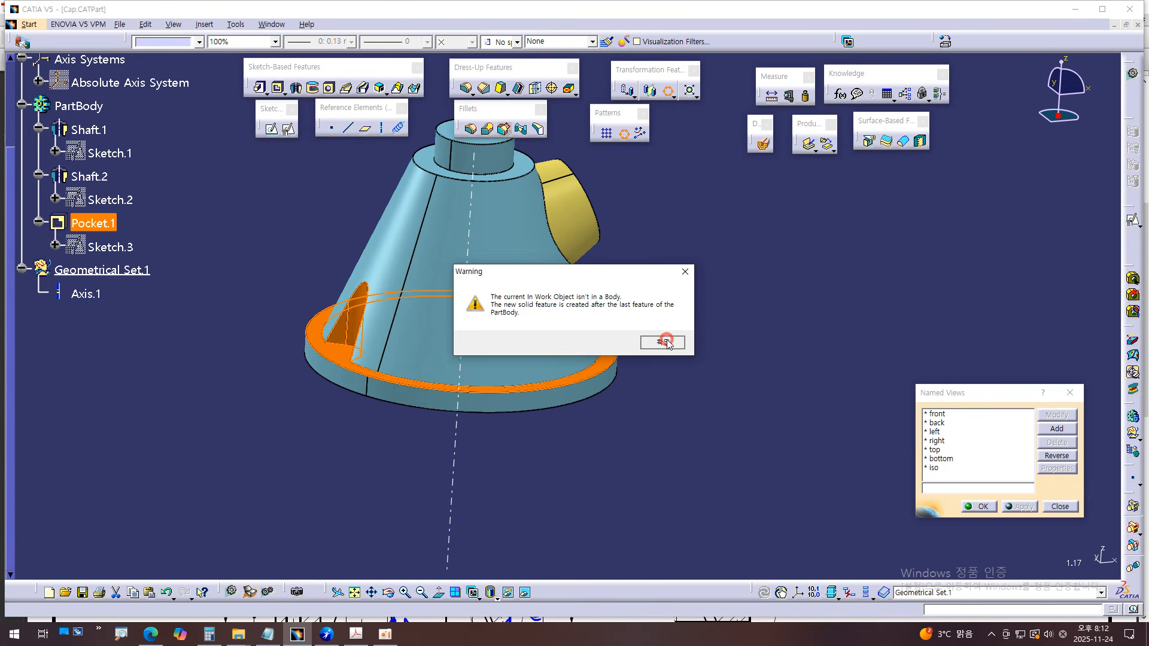
- Acknowledge the work-object warning and open the circular pattern definition for Pocket.1
left_click(664, 342)
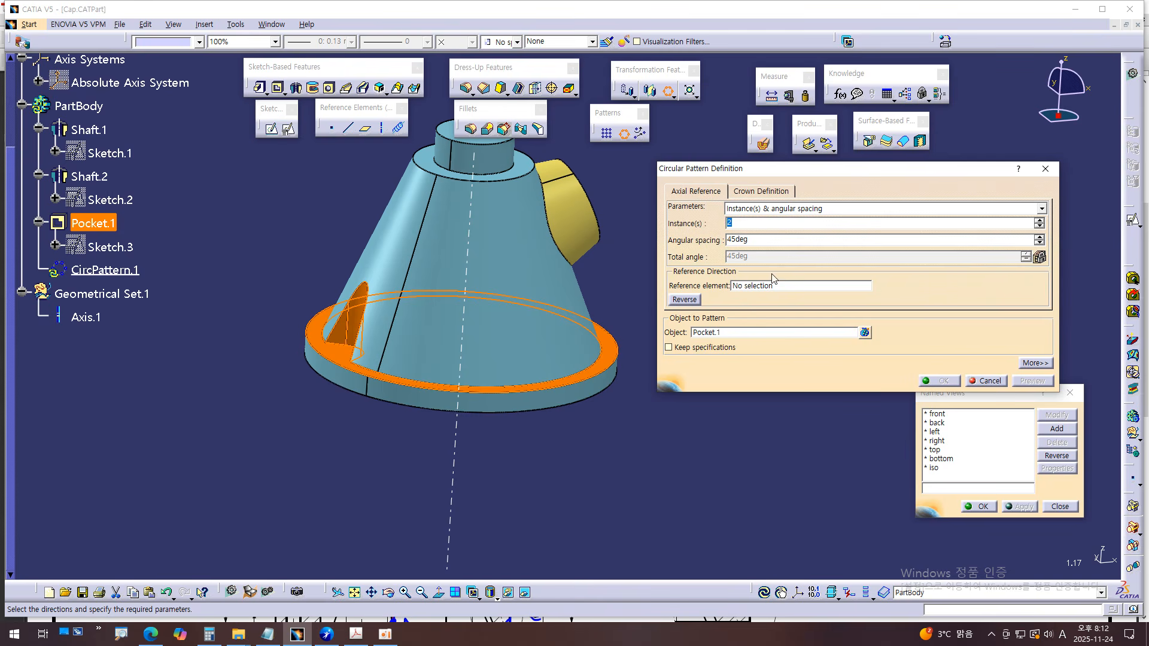
left_click_drag(778, 173, 753, 171)
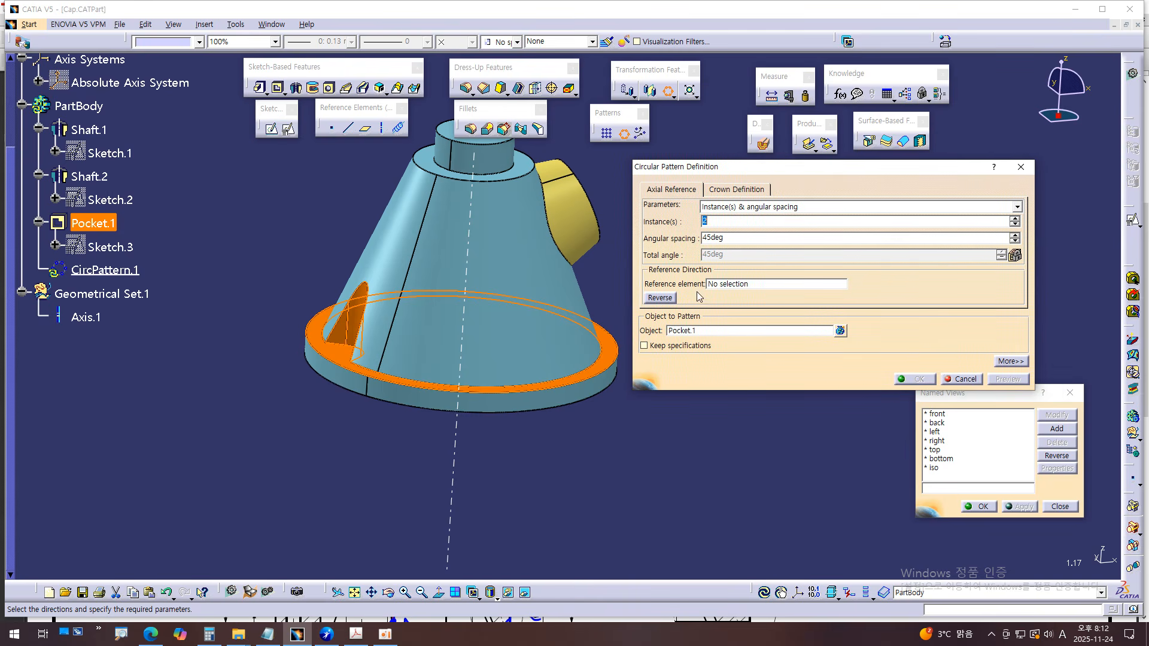
- Switch to 17.pdf in Acrobat, write a red 5 beside the flange's top view, and return to the Cap part in CATIA
key("alt+Tab")
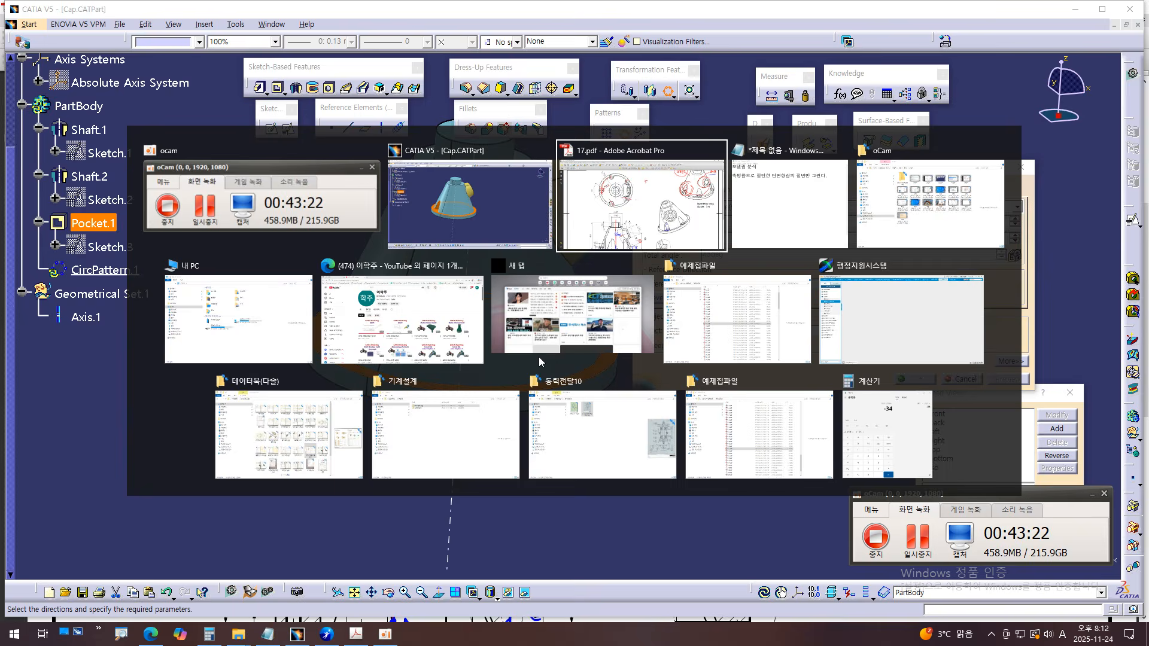
mouse_move(590, 142)
left_mouse_down()
mouse_move(453, 90)
mouse_move(271, 175)
mouse_move(448, 354)
mouse_move(479, 116)
left_mouse_up()
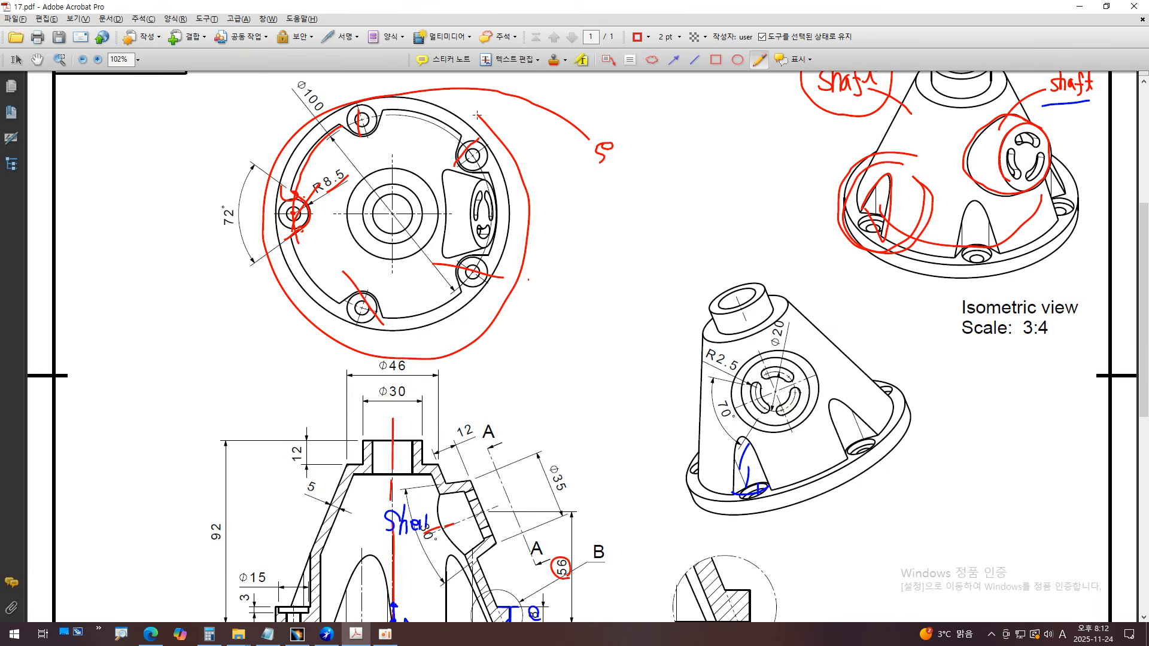
left_click_drag(569, 218, 587, 224)
left_click(385, 634)
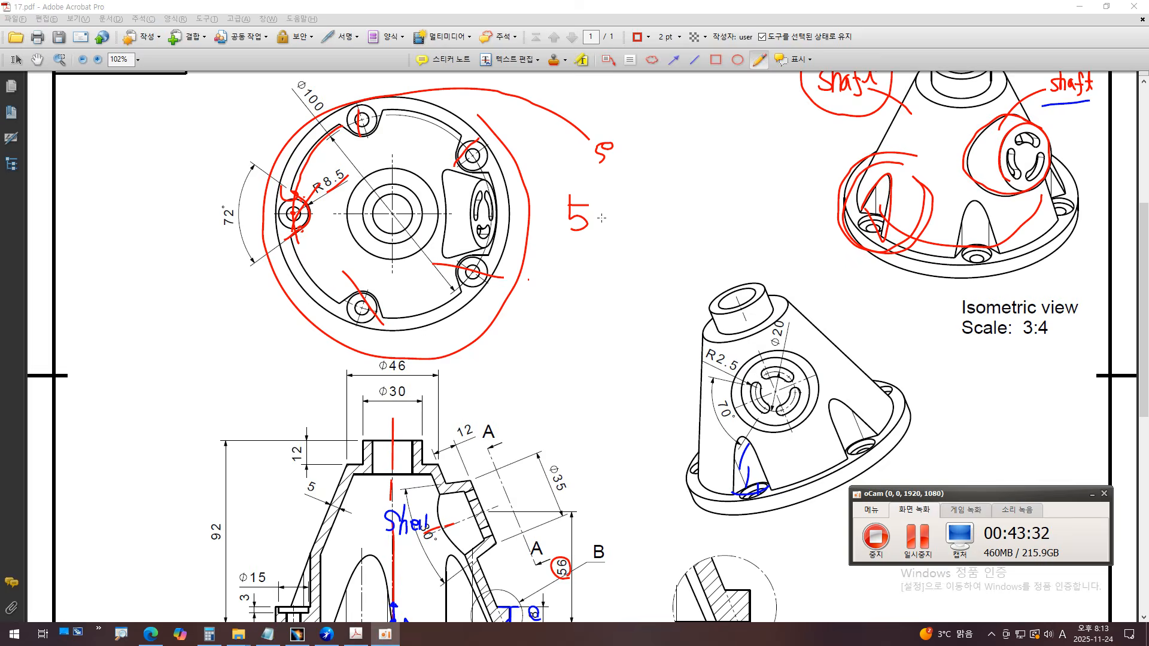
left_click(302, 634)
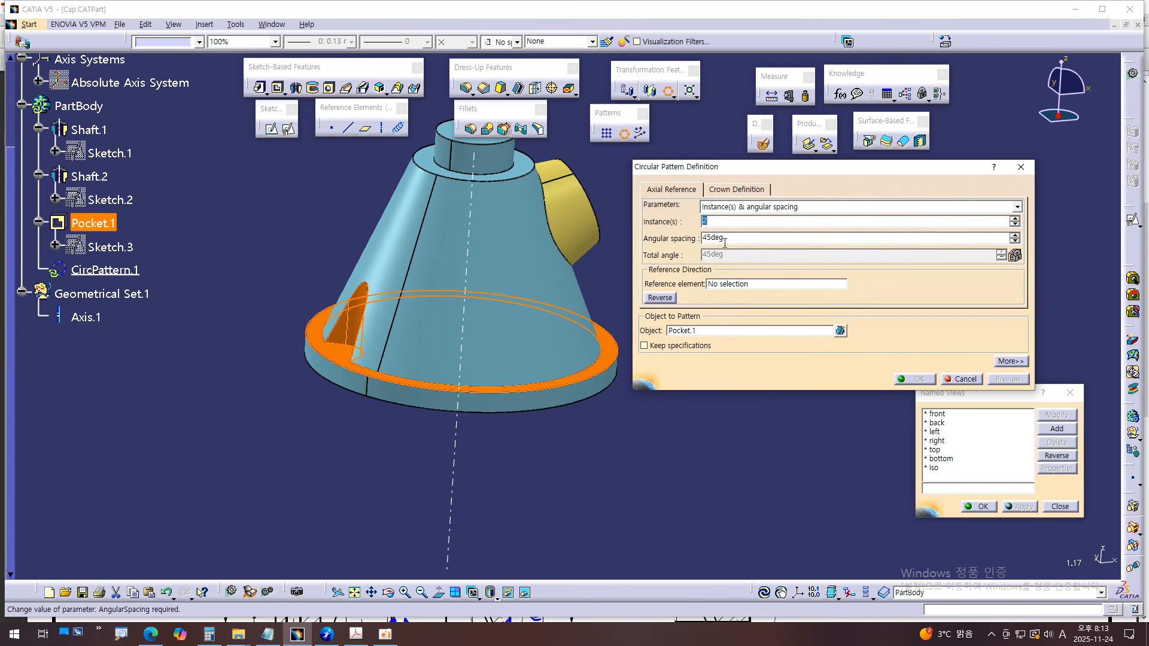
- Set the circular pattern parameters to Complete crown with 5 instances
left_click(748, 206)
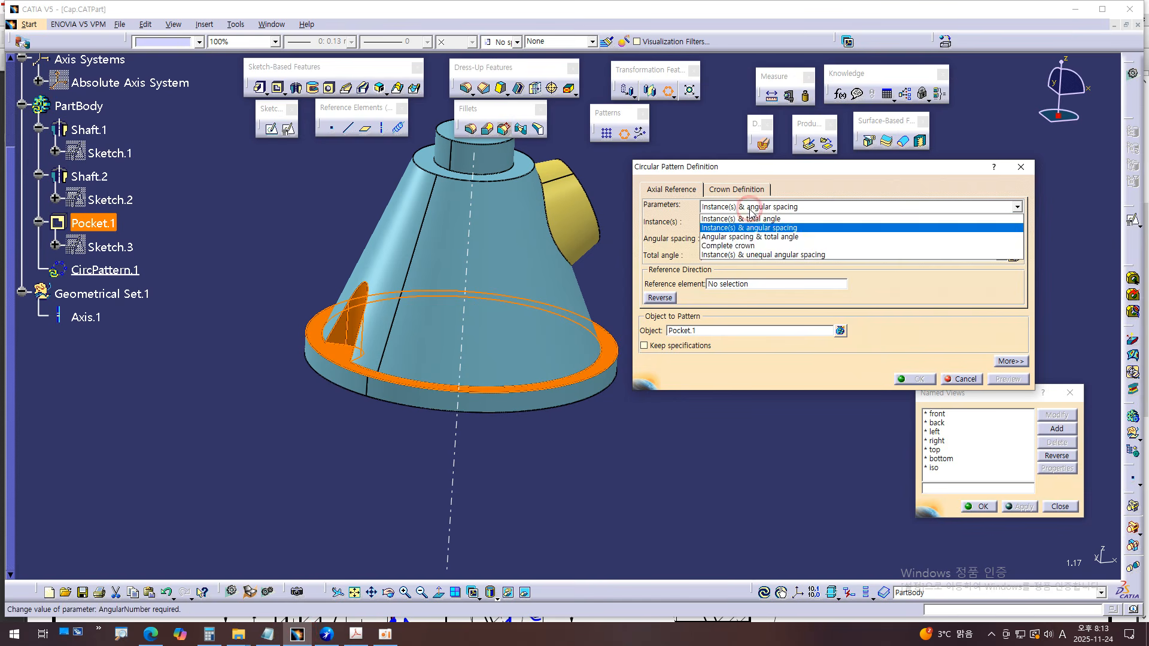
left_click(739, 245)
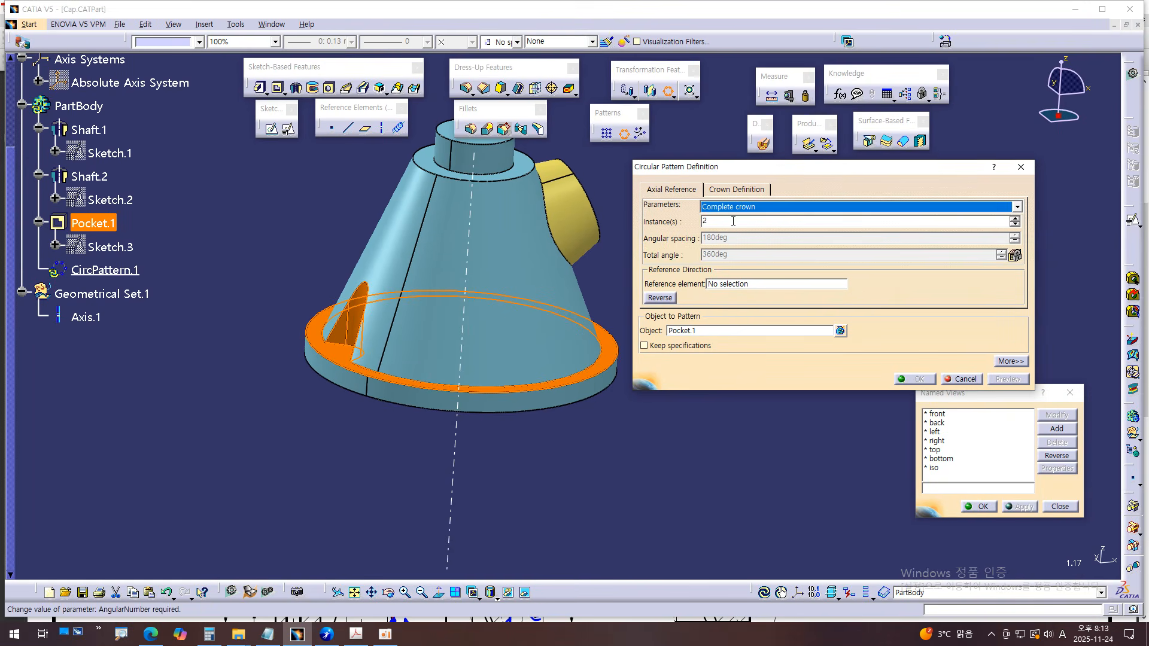
key("Tab")
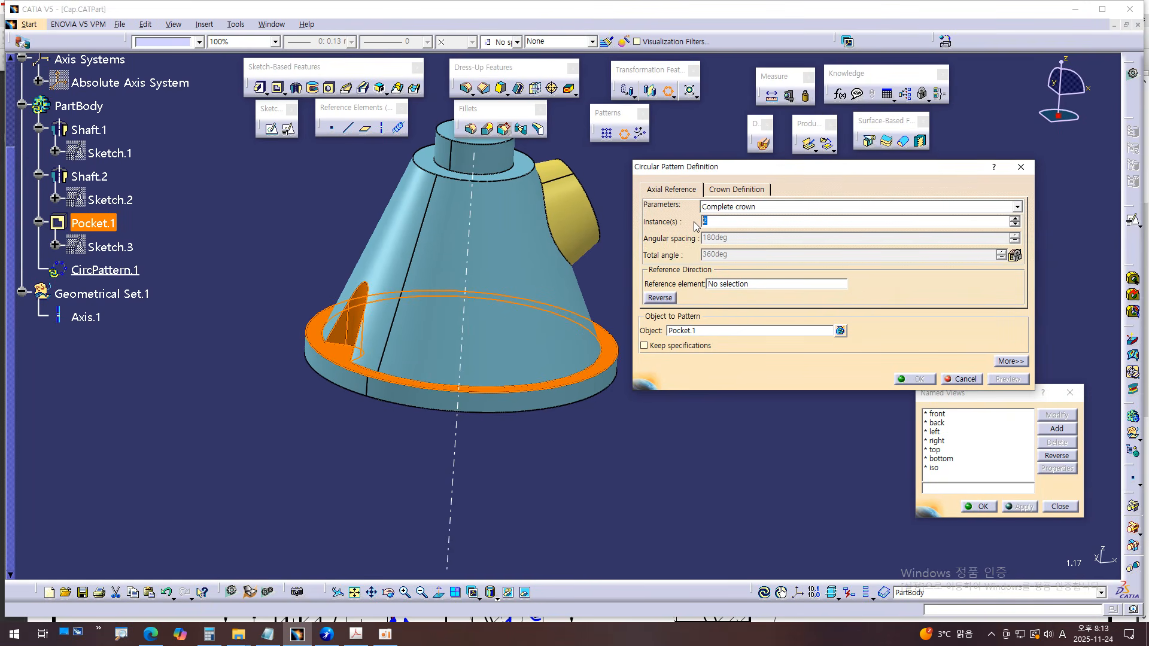
key("shift+Tab")
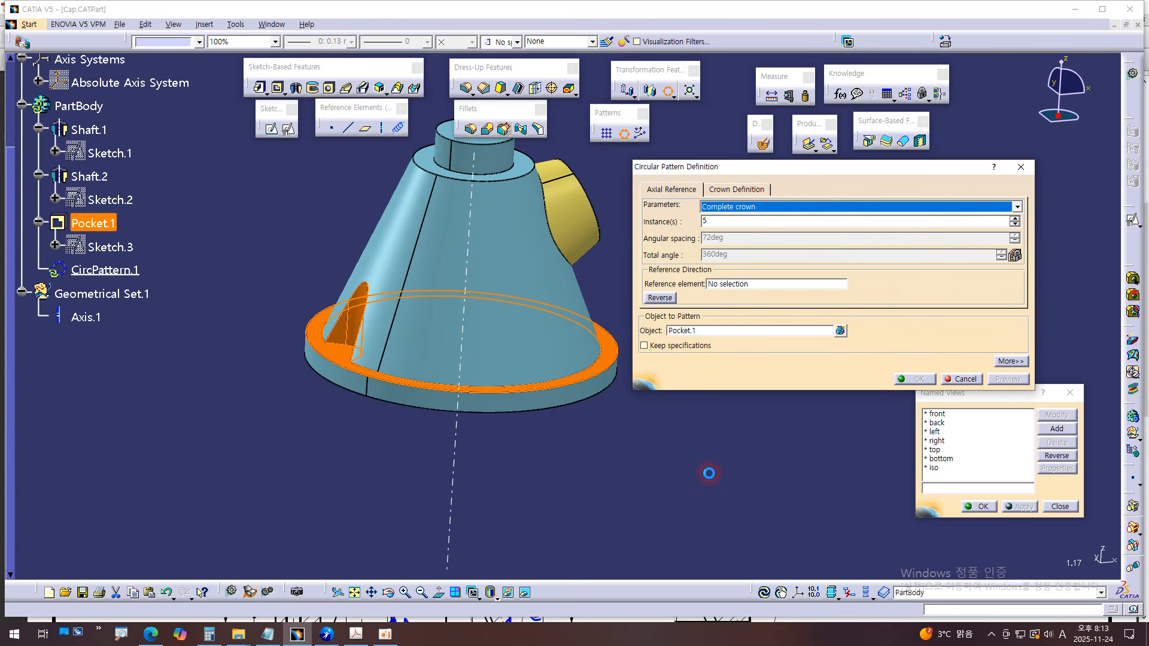
- Use Axis.1 as the pattern's reference element and create the circular pattern of the pocket around the flange
left_click(722, 286)
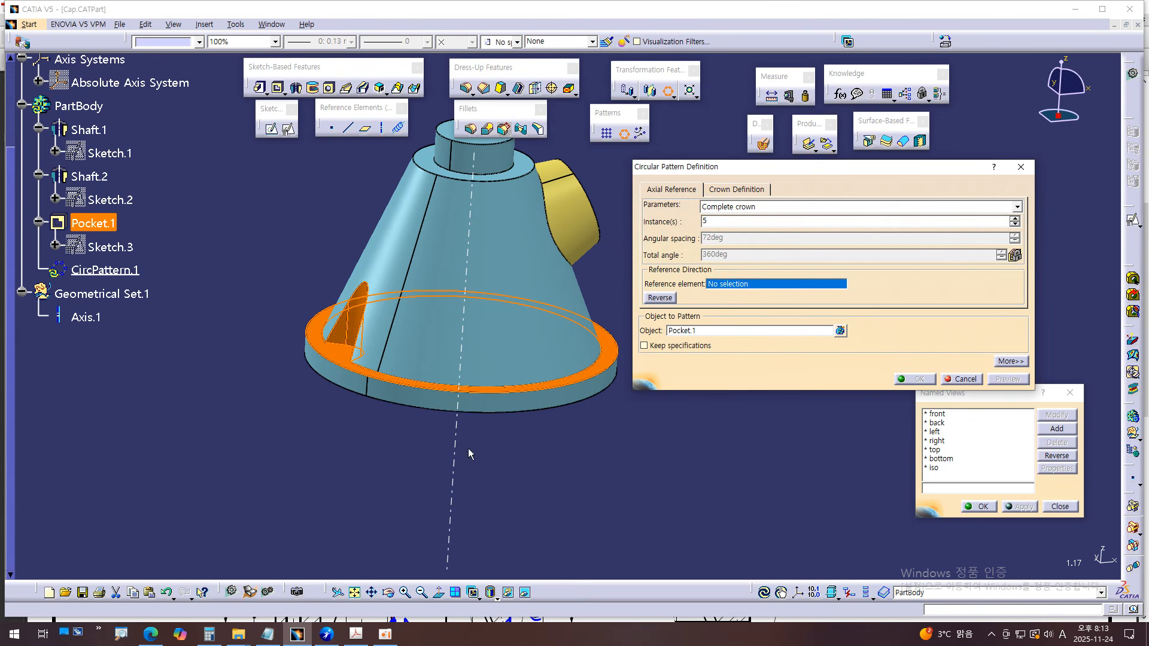
key("ctrl")
left_click(458, 440)
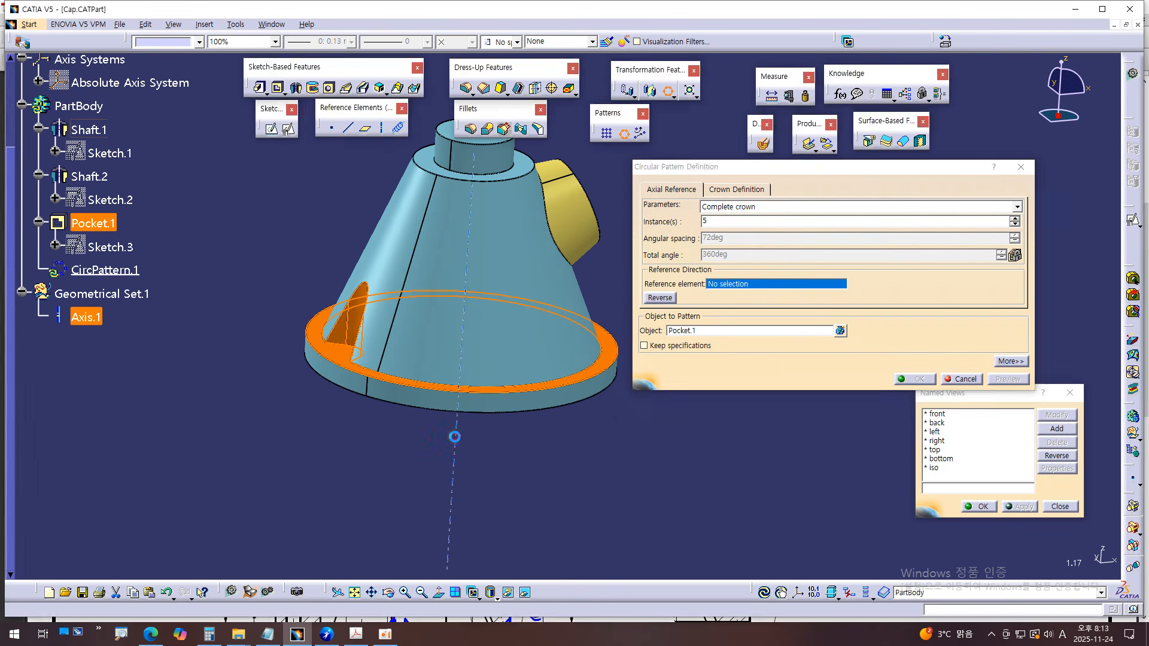
middle_click_drag(520, 448, 655, 443)
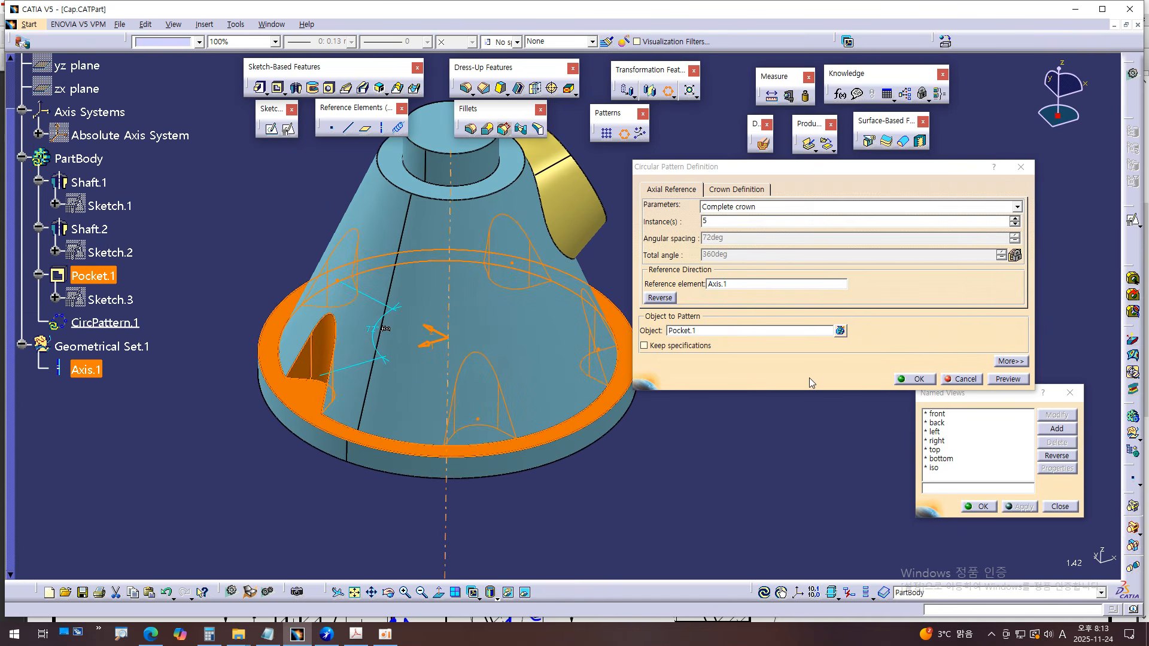
left_click(901, 380)
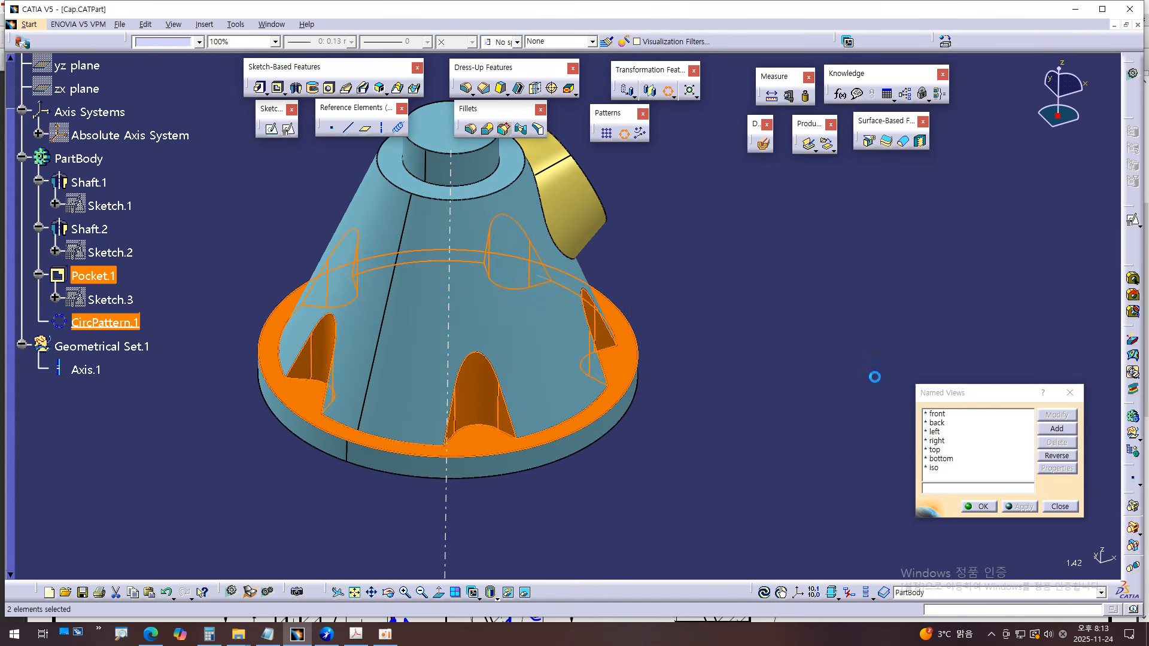
middle_click_drag(668, 467, 712, 440)
middle_click_drag(734, 325, 731, 346, "ctrl")
key("F2")
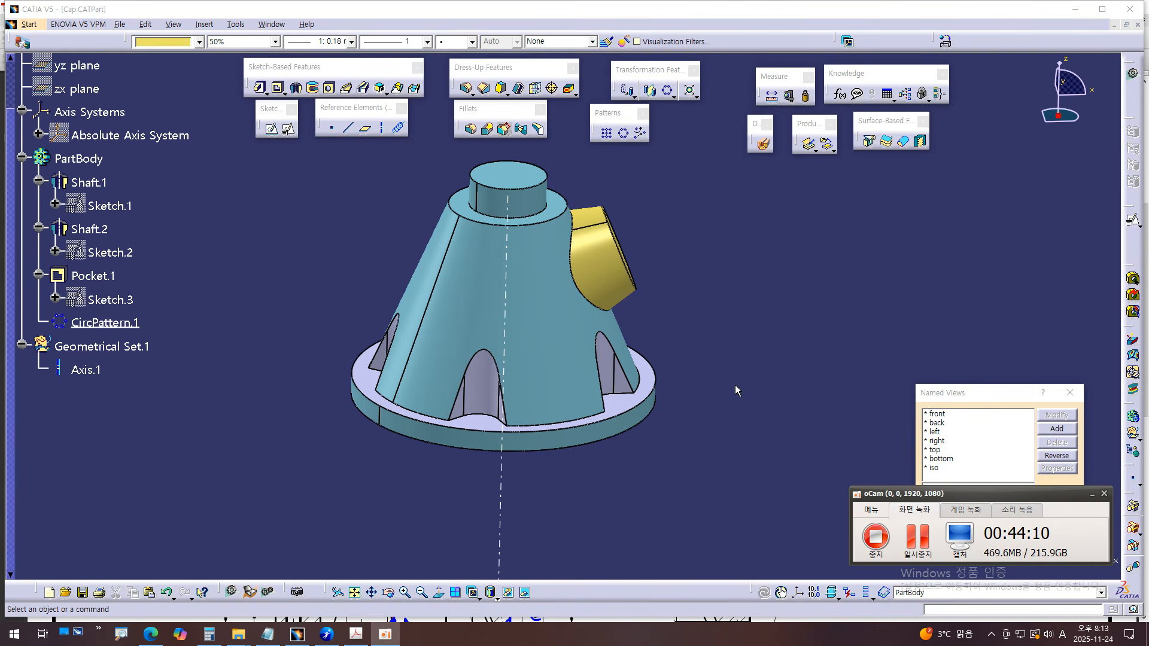
left_click(738, 415)
- Switch to 17.pdf, circle the shell note in the section view in red, and return to the Cap part in CATIA
left_click(357, 633)
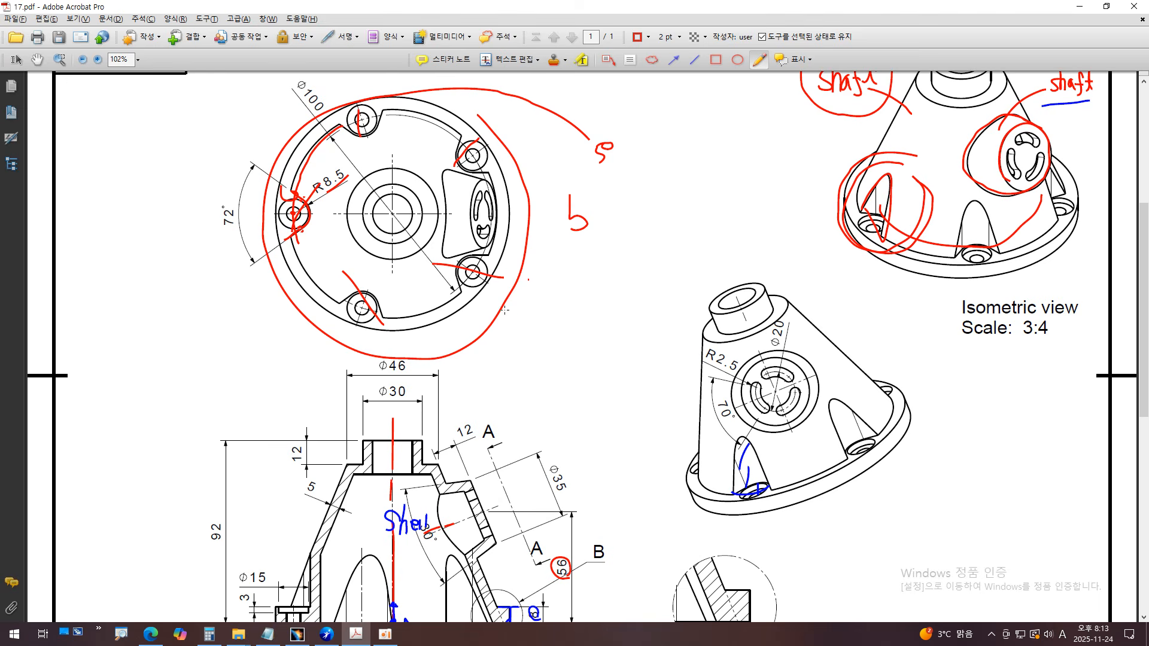
scroll(504, 310, "down", 2)
scroll(441, 435, "up", 2, "ctrl")
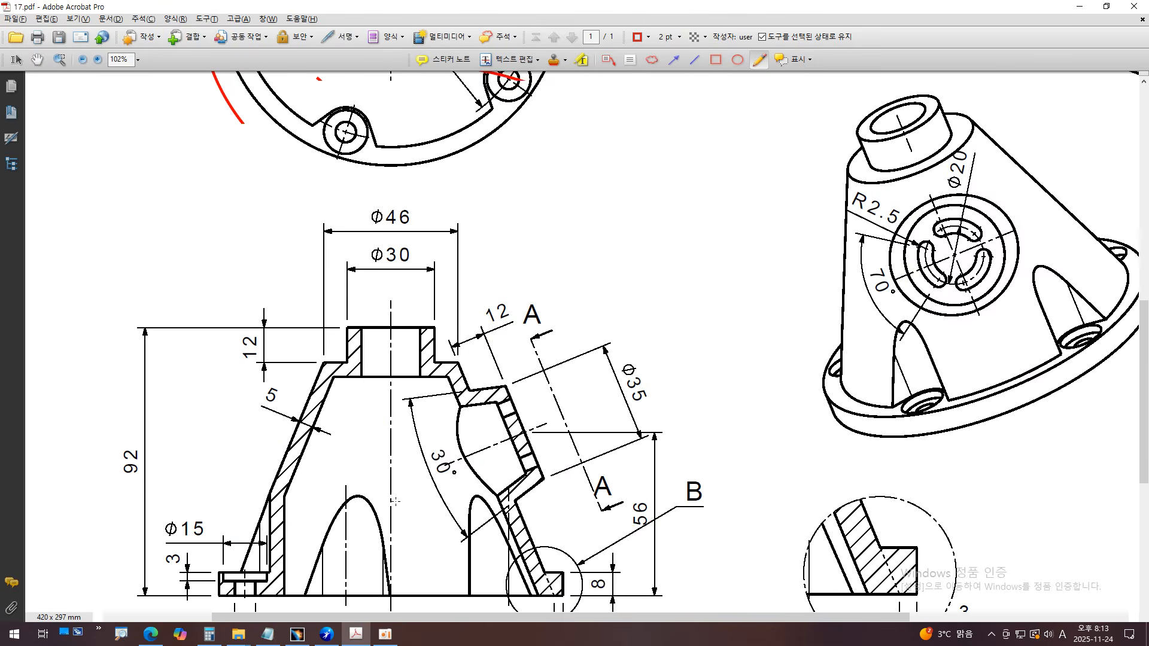
mouse_move(442, 418)
left_mouse_down()
mouse_move(384, 424)
mouse_move(394, 477)
left_mouse_up()
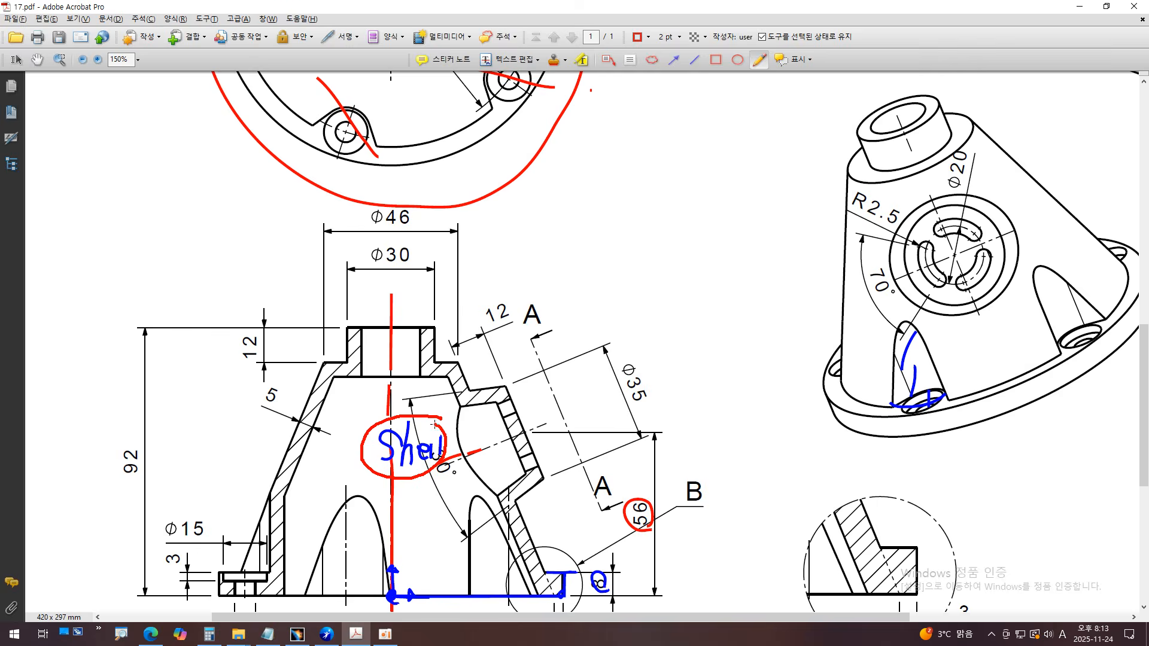
key("alt+Tab")
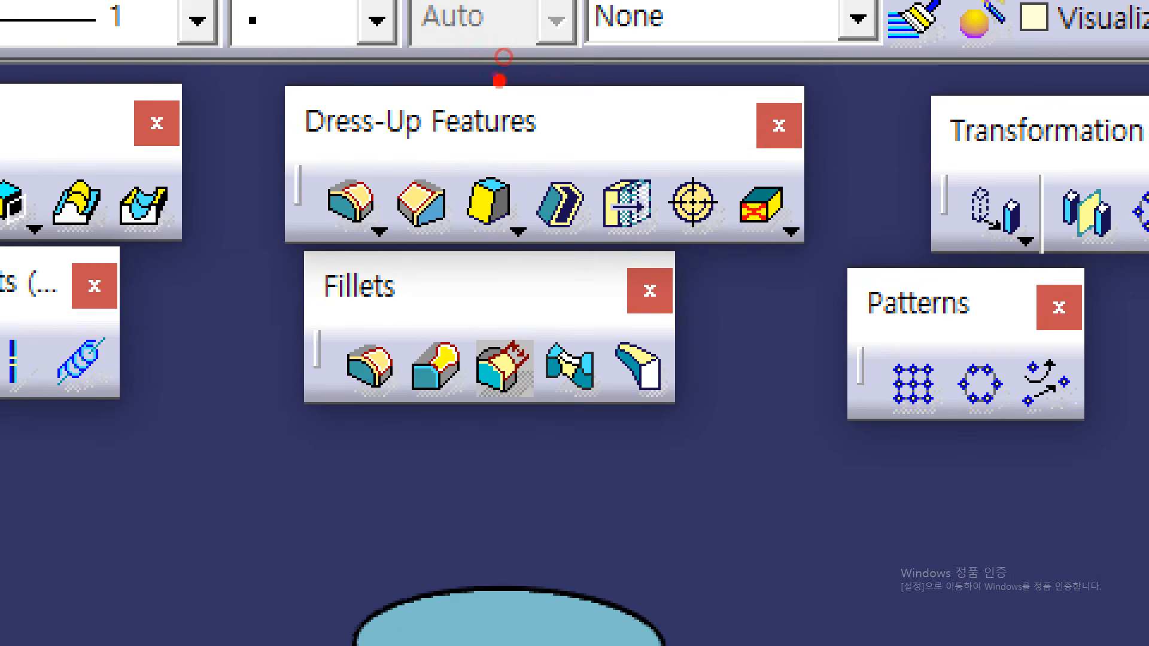
left_click_drag(290, 152, 506, 152)
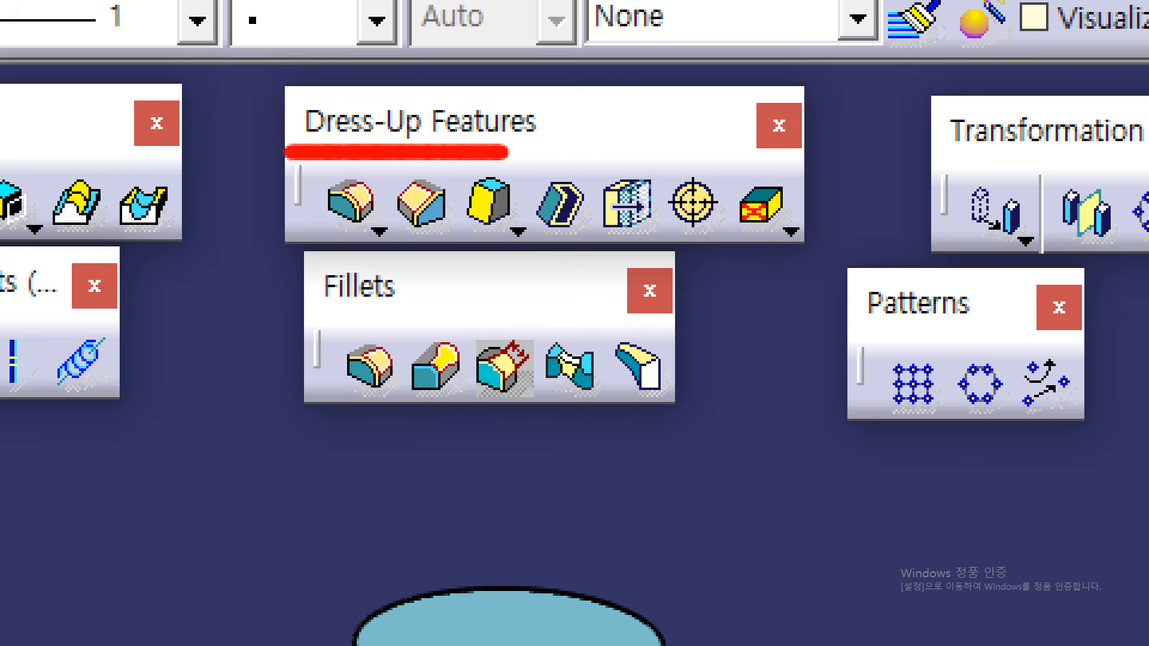
mouse_move(582, 250)
left_mouse_down()
mouse_move(521, 223)
mouse_move(531, 161)
mouse_move(584, 148)
mouse_move(592, 238)
left_mouse_up()
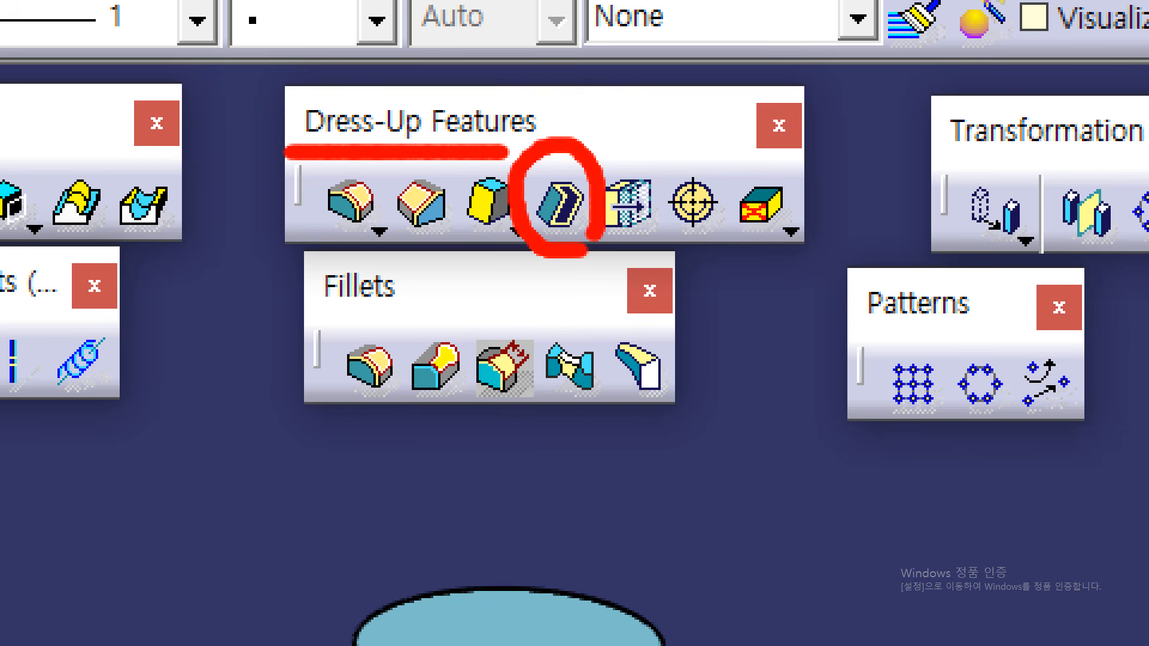
key("Escape")
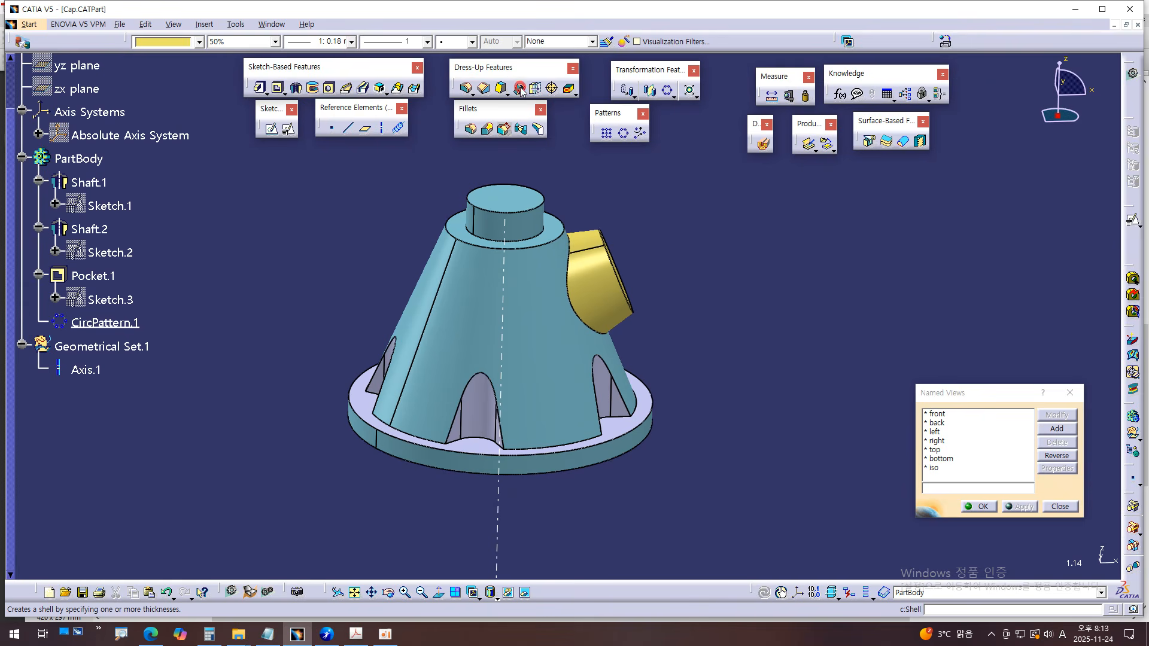
- Start a Shell of the Cap body and set its default inside thickness to 5 mm
left_click(520, 89)
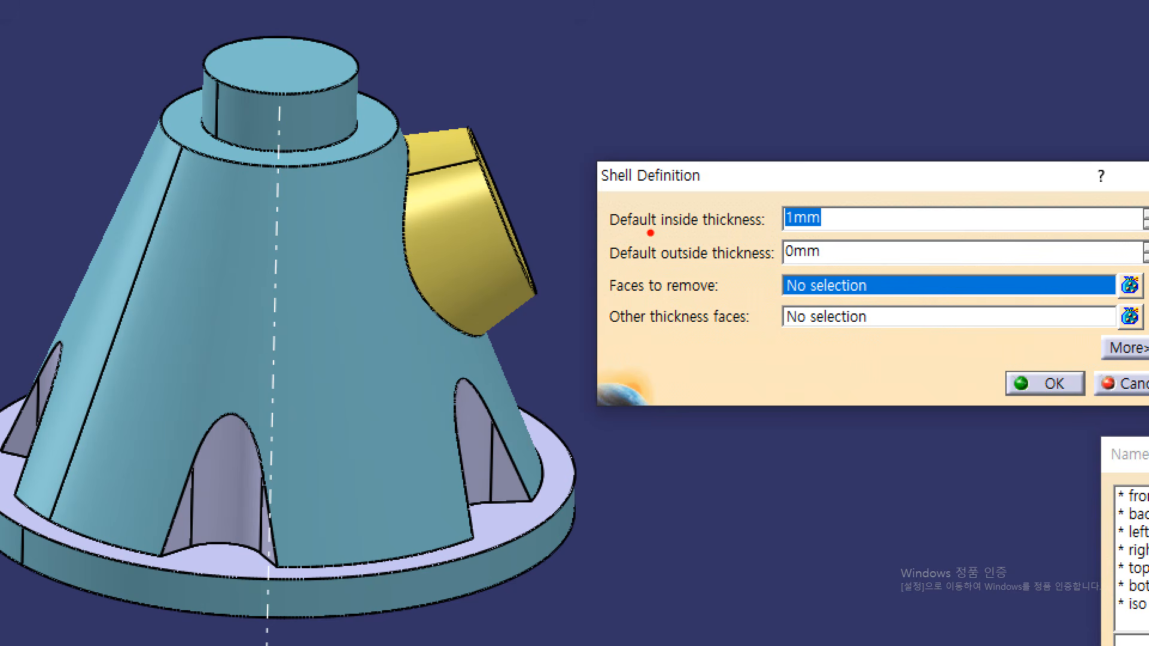
left_click_drag(651, 232, 721, 235)
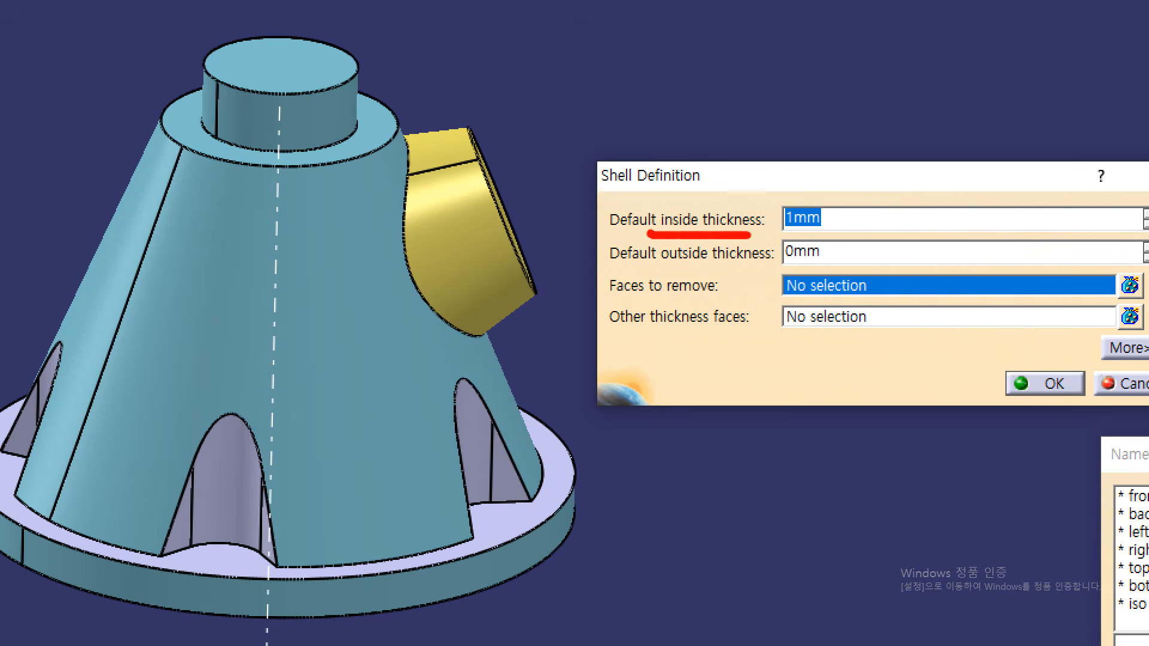
mouse_move(812, 236)
left_mouse_down()
mouse_move(826, 183)
mouse_move(820, 230)
left_mouse_up()
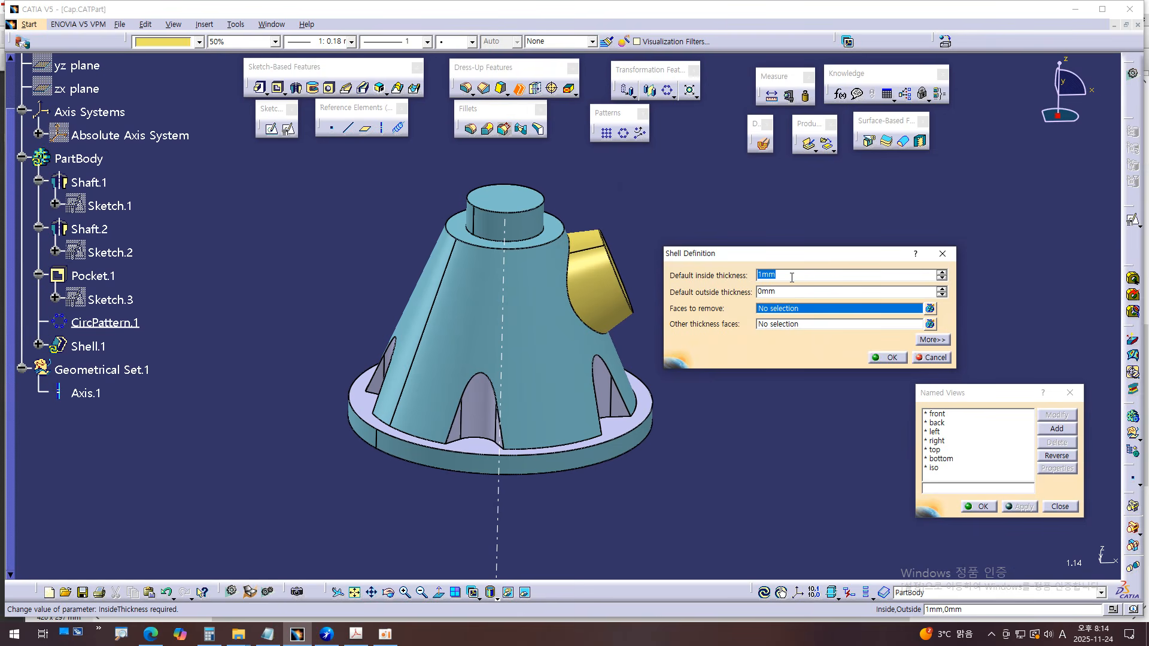
type("5")
key("Return")
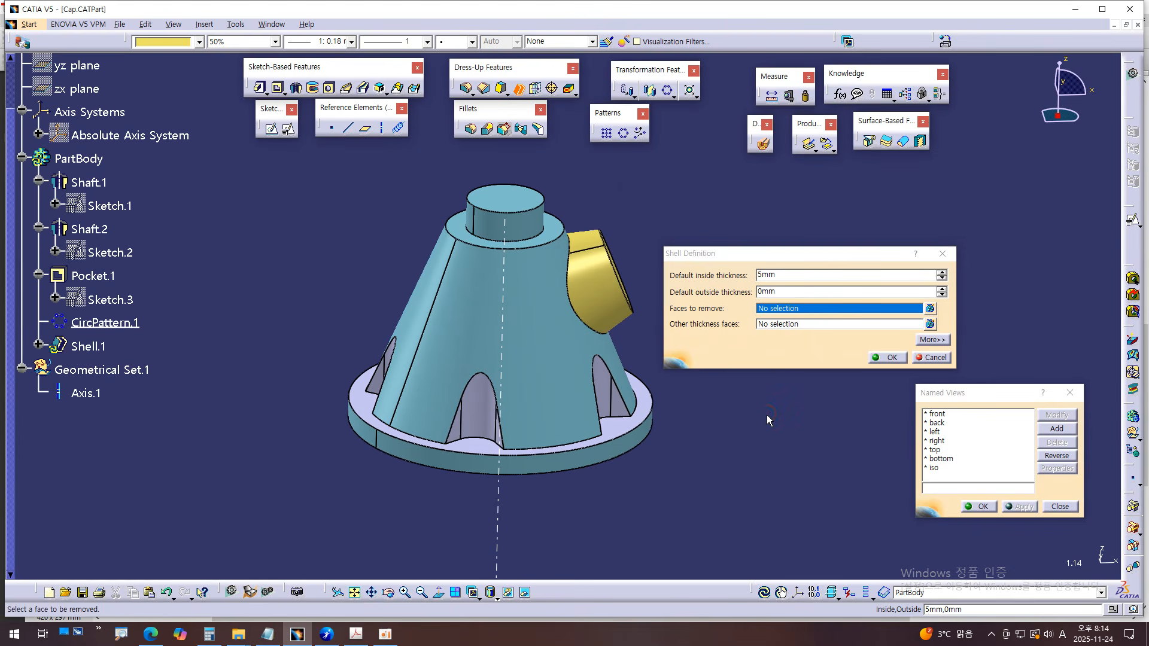
key("ctrl+1")
left_click(778, 332)
mouse_move(784, 238)
left_mouse_down()
mouse_move(715, 263)
mouse_move(784, 237)
left_mouse_up()
left_click_drag(554, 302, 800, 293)
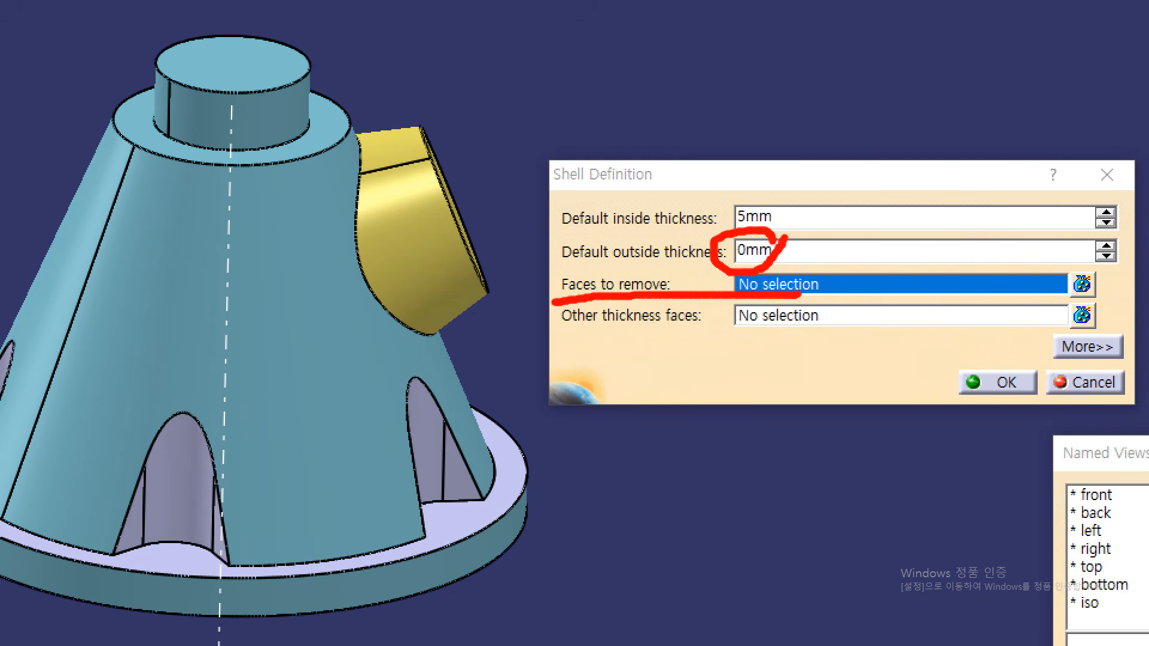
key("Escape")
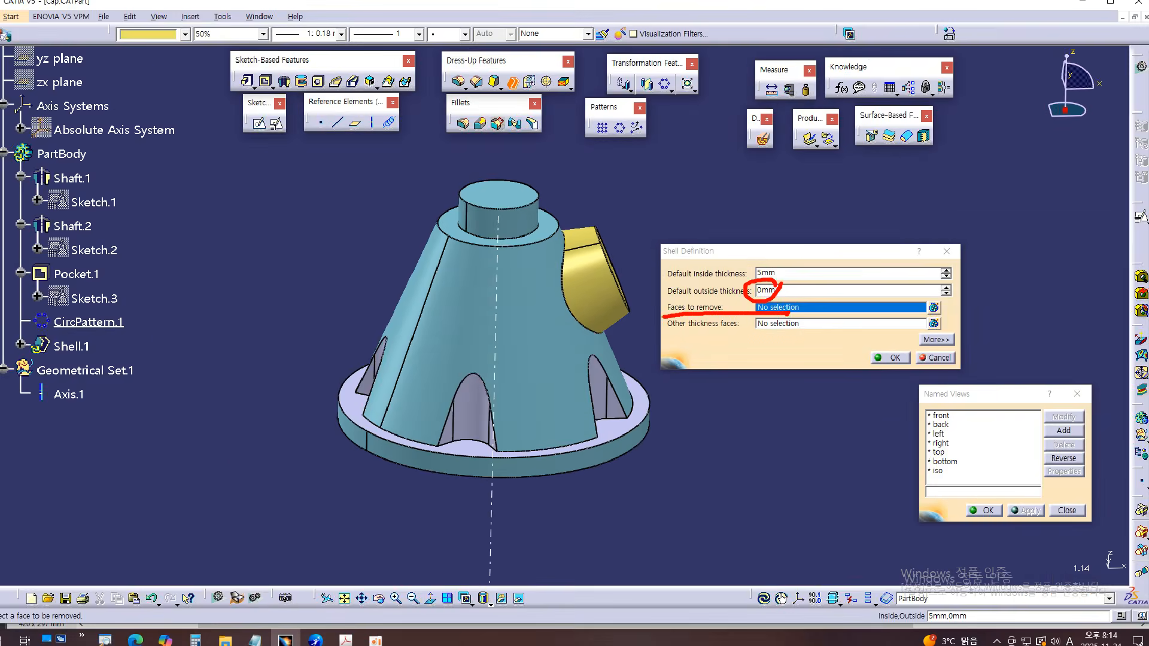
- Choose the top face of the neck and the underside of the base flange as the shell's faces to remove
middle_click_drag(664, 502, 622, 501)
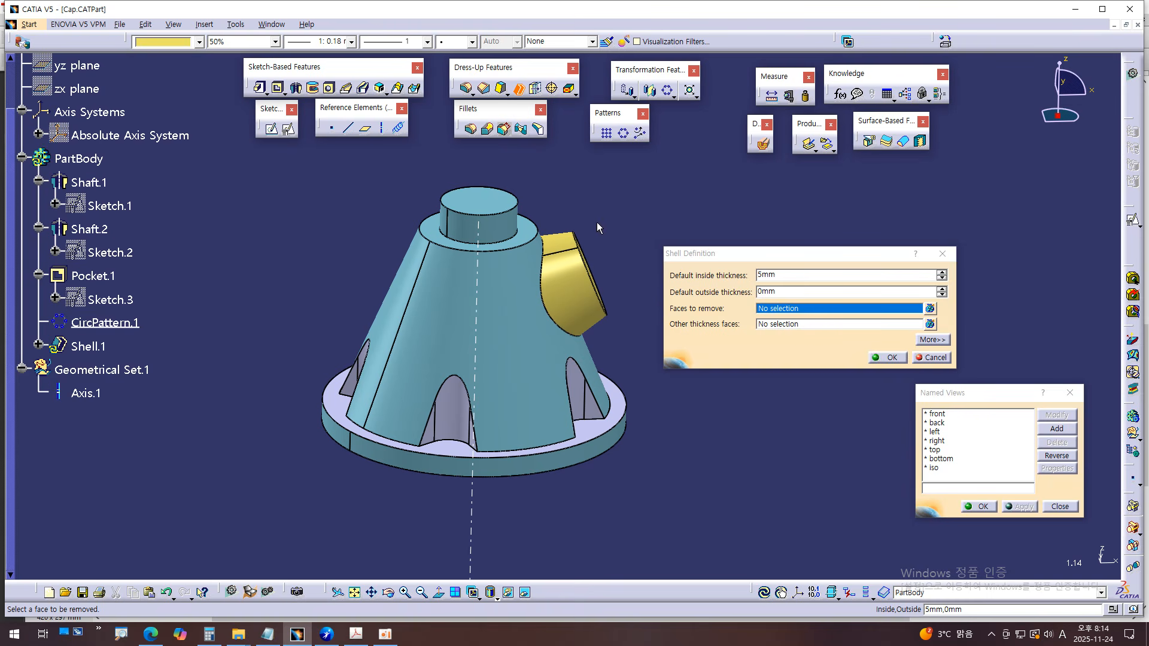
middle_click_drag(573, 203, 598, 225)
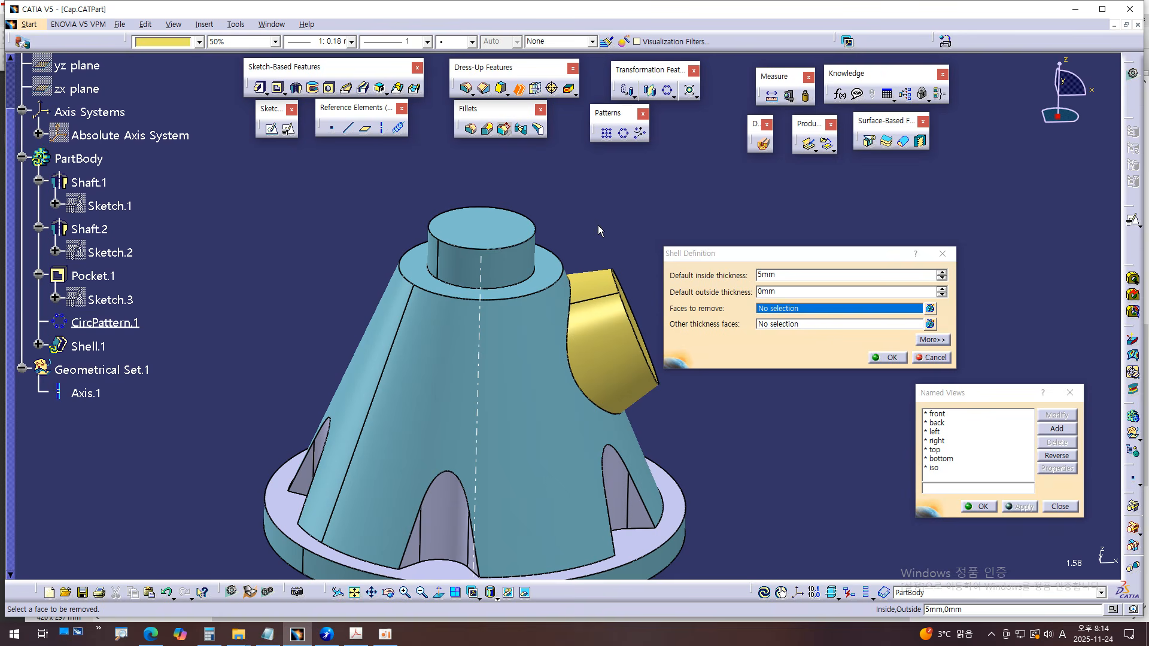
left_click(486, 230)
middle_click_drag(563, 216, 558, 170)
middle_click_drag(694, 526, 590, 408)
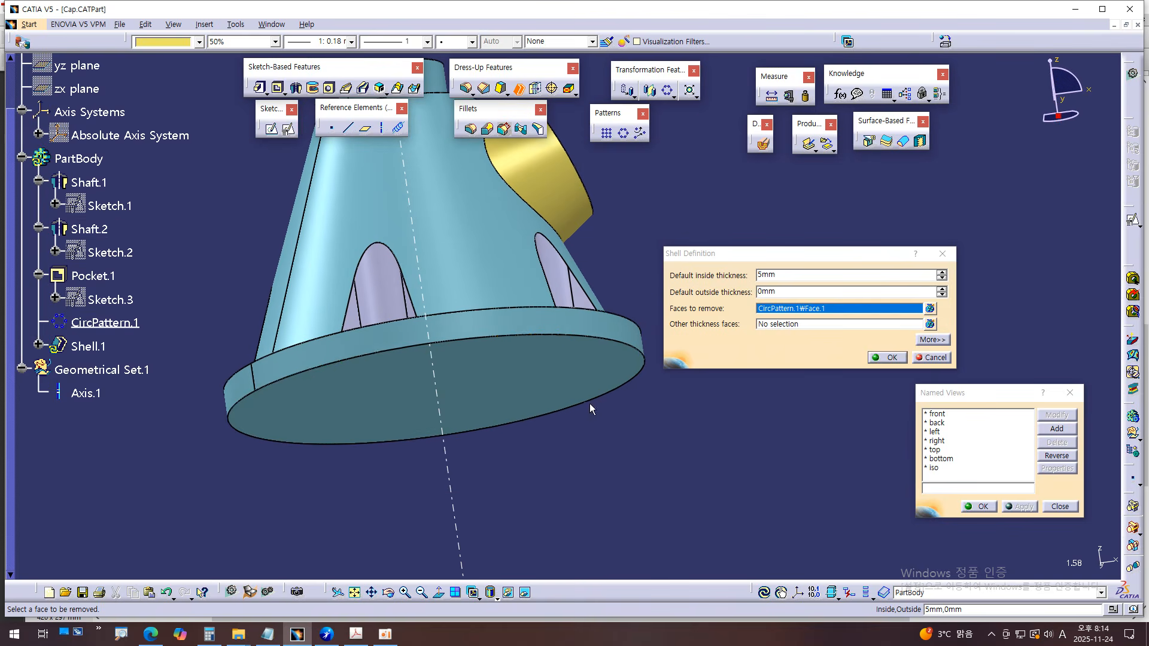
left_click(494, 386)
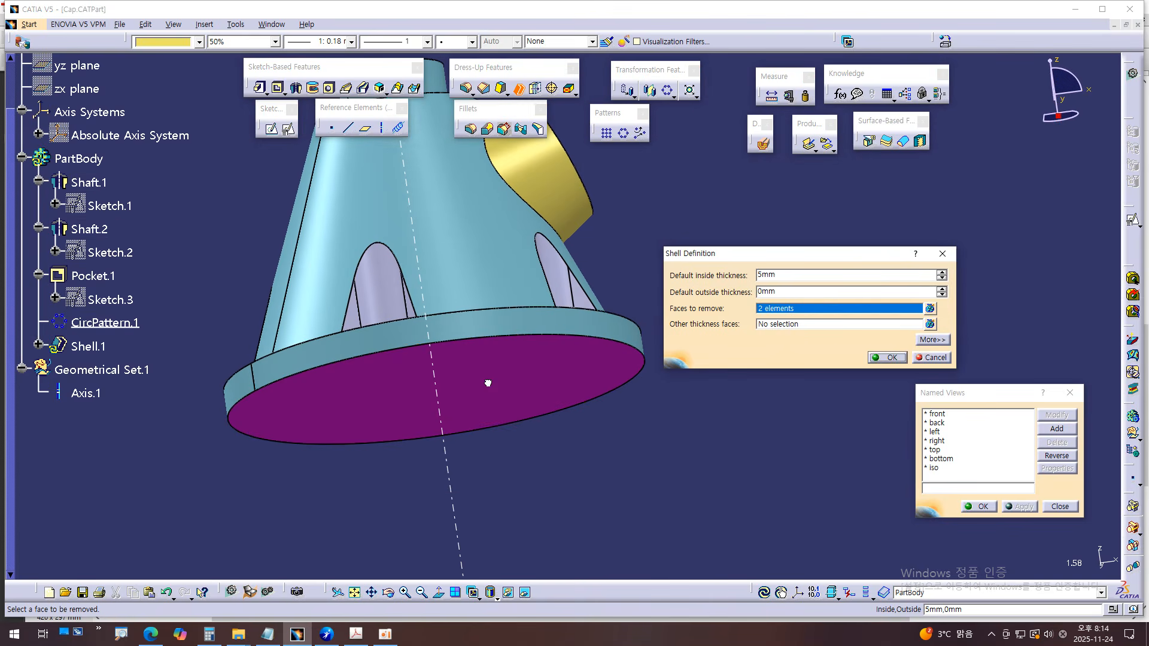
middle_click_drag(618, 436, 623, 526)
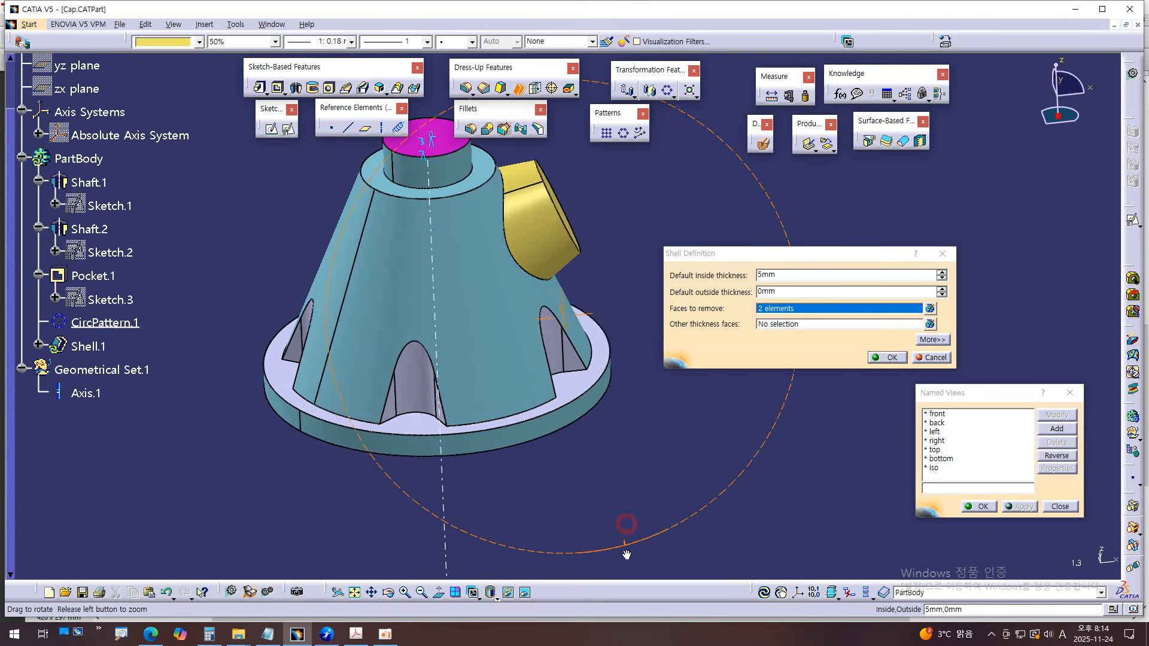
- Activate the shell's selection of faces with a different thickness
left_click(770, 329)
key("ctrl+1")
left_click(726, 332)
left_click_drag(668, 332, 781, 328)
mouse_move(960, 105)
left_mouse_down()
mouse_move(927, 114)
mouse_move(825, 47)
mouse_move(936, 93)
mouse_move(907, 103)
left_mouse_up()
left_click_drag(508, 276, 697, 274)
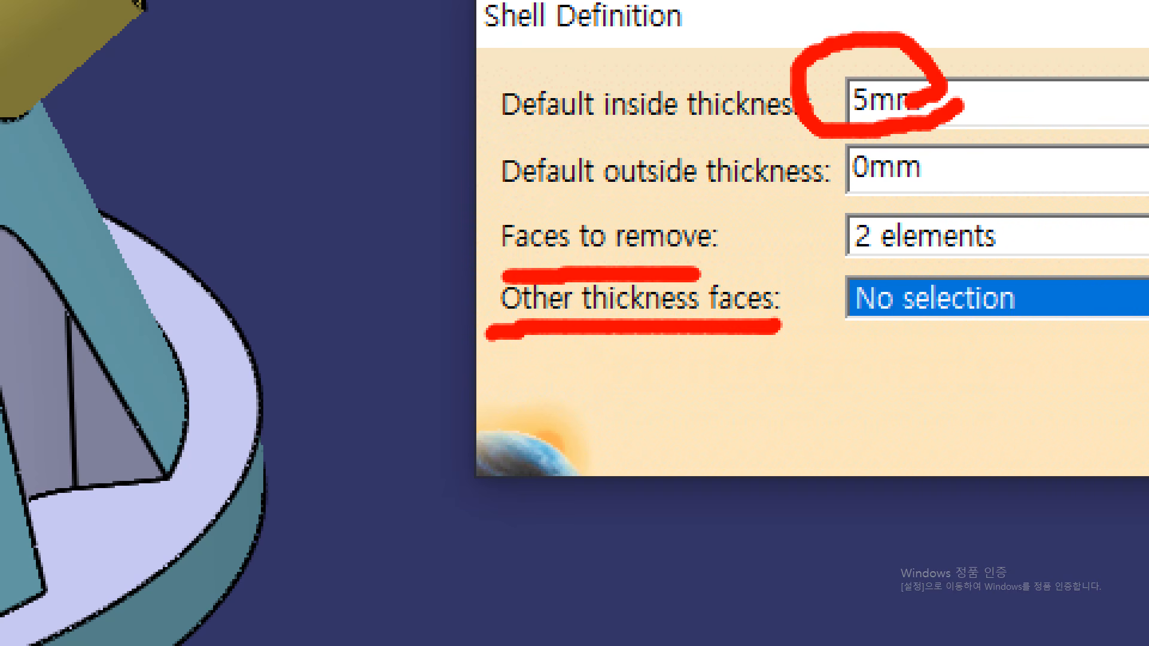
key("alt+Tab")
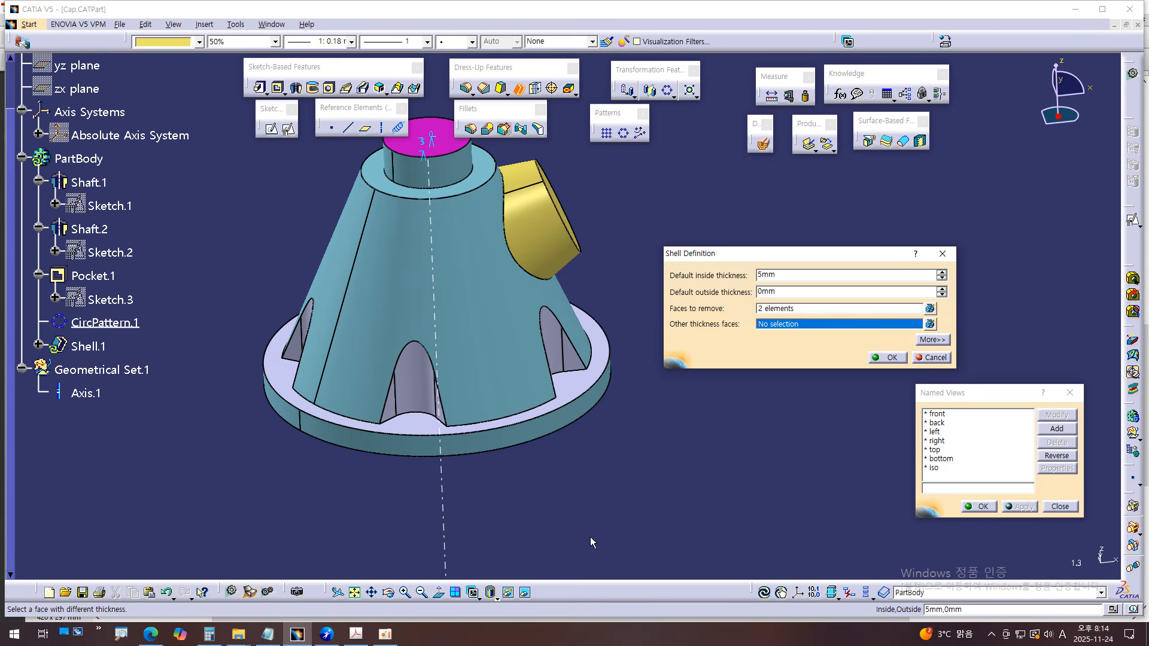
- Switch to the 17.pdf drawing in Adobe Acrobat and hatch the Ø15 counterbore and Ø7 hole in red
left_click(356, 633)
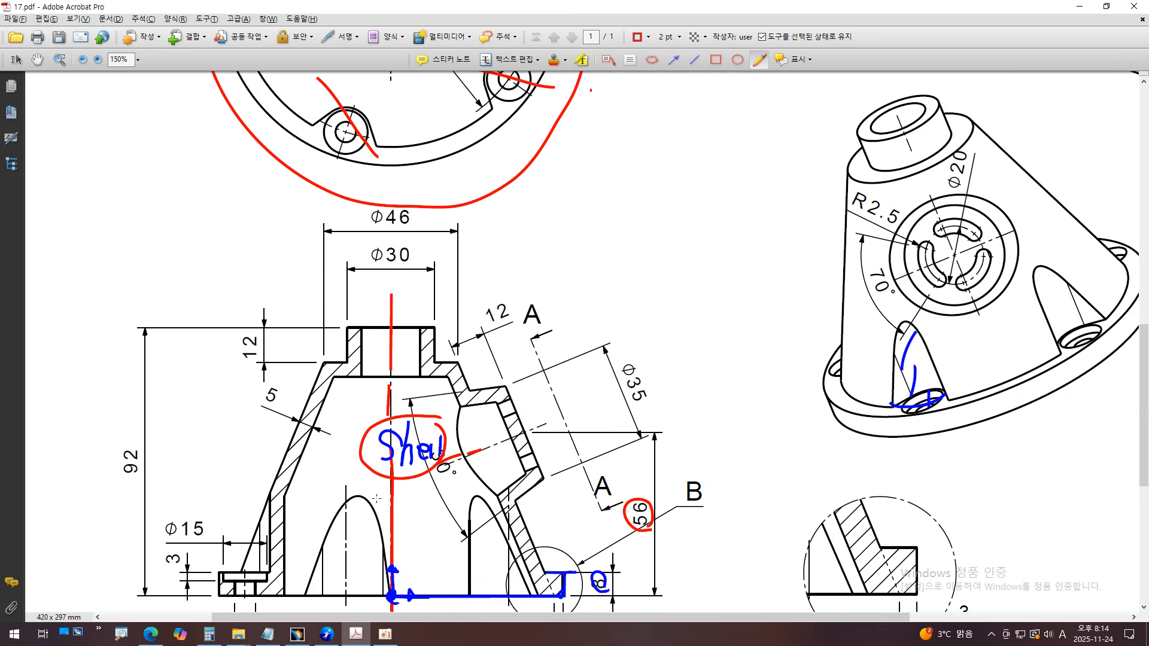
scroll(383, 492, "down", 3)
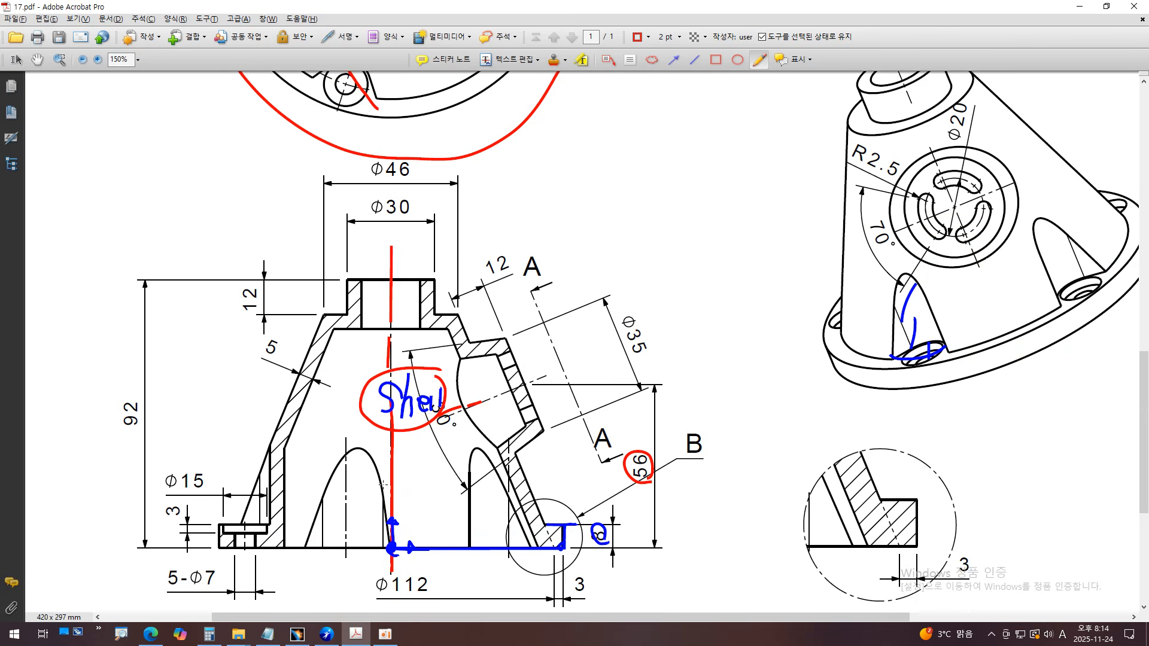
scroll(277, 513, "up", 4, "ctrl")
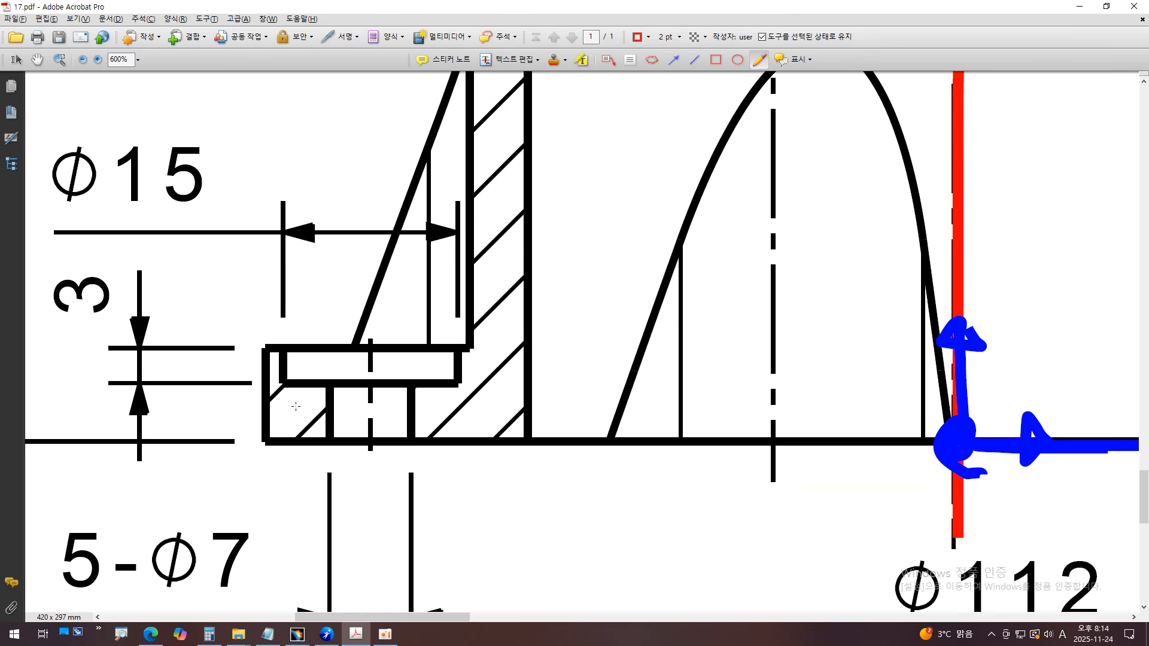
mouse_move(307, 351)
left_mouse_down()
mouse_move(287, 375)
mouse_move(320, 376)
left_mouse_up()
mouse_move(382, 354)
left_mouse_down()
mouse_move(361, 371)
mouse_move(393, 370)
left_mouse_up()
mouse_move(431, 356)
left_mouse_down()
mouse_move(350, 412)
mouse_move(373, 422)
left_mouse_up()
left_click(398, 416)
- Mark the outer edge and wall thickness of the neck and shoulder in the section view with red strokes
scroll(393, 422, "down", 6, "ctrl")
scroll(573, 228, "up", 2, "ctrl")
scroll(573, 228, "up", 3, "ctrl")
left_click_drag(537, 92, 537, 192)
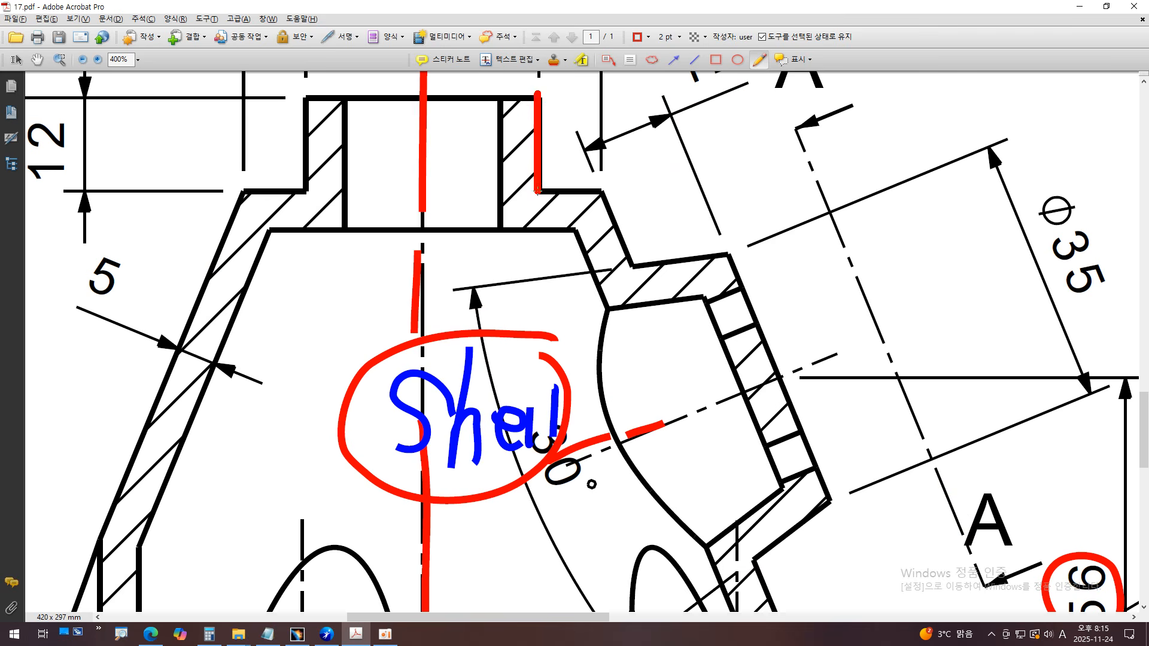
left_click_drag(533, 147, 504, 146)
mouse_move(524, 185)
left_mouse_down()
mouse_move(584, 188)
mouse_move(564, 229)
left_mouse_up()
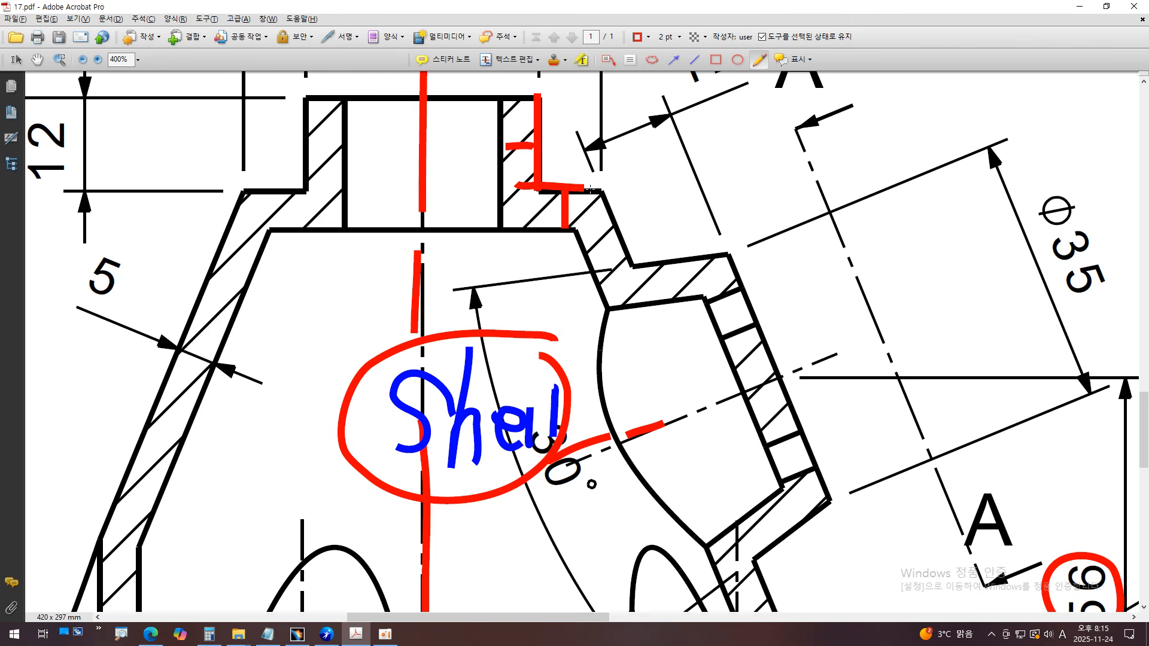
- Mark the wall thickness around the Ø35 side boss and trace the sloped wall below it in red
mouse_move(597, 186)
left_mouse_down()
mouse_move(633, 251)
mouse_move(585, 265)
mouse_move(723, 255)
mouse_move(668, 287)
left_mouse_up()
mouse_move(727, 254)
left_mouse_down()
mouse_move(772, 353)
mouse_move(768, 337)
mouse_move(805, 278)
left_mouse_up()
scroll(768, 337, "down", 5, "ctrl")
scroll(723, 336, "up", 6, "ctrl")
left_click_drag(714, 293, 727, 463)
scroll(696, 359, "down", 2, "ctrl")
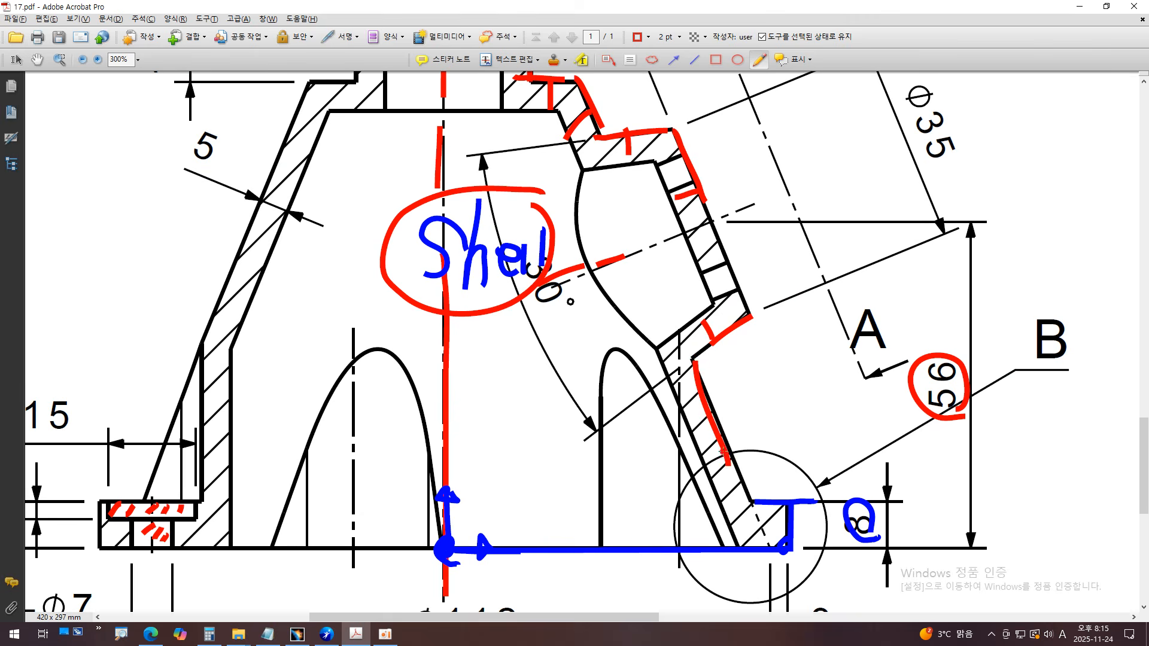
- Mark the lower wall and base flange thickness in the section view and circle the 8 mm dimension in red
scroll(770, 458, "down", 1)
scroll(773, 472, "up", 2, "ctrl")
left_click(729, 378)
key("Delete")
left_click_drag(654, 314, 675, 361)
left_click_drag(648, 291, 615, 311)
mouse_move(661, 371)
left_mouse_down()
mouse_move(772, 369)
mouse_move(718, 455)
left_mouse_up()
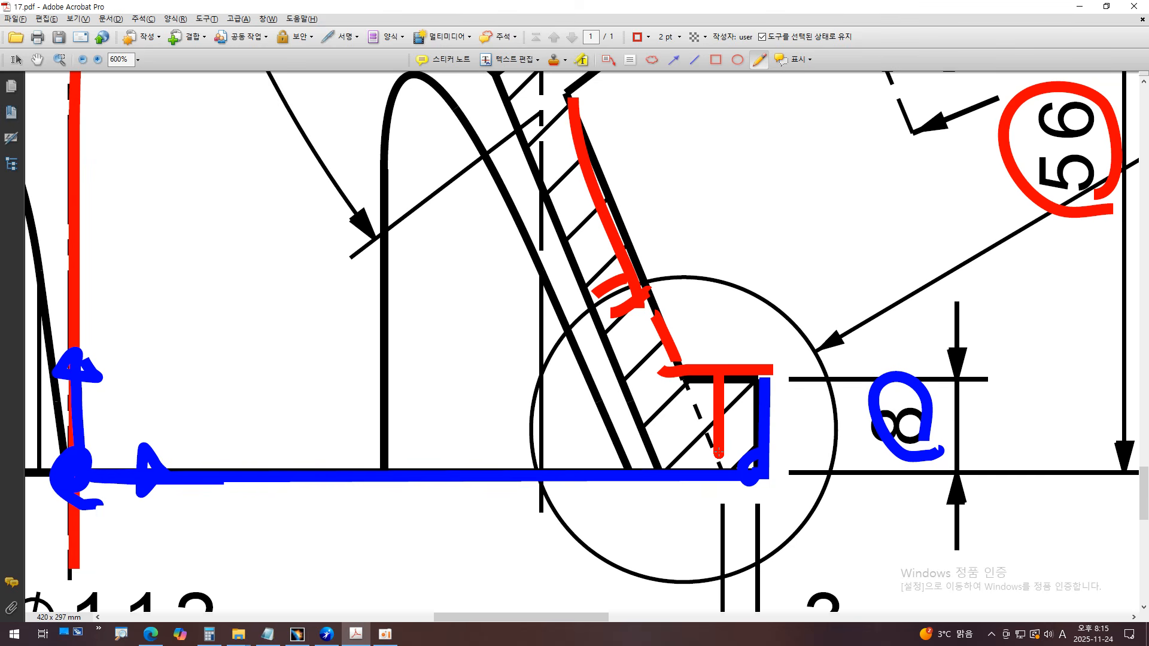
mouse_move(907, 407)
left_mouse_down()
mouse_move(877, 473)
mouse_move(927, 394)
mouse_move(912, 398)
left_mouse_up()
- Switch back to CATIA and choose the upper face of the base flange as the face with a different thickness
key("alt+Tab")
middle_click_drag(646, 455, 774, 339)
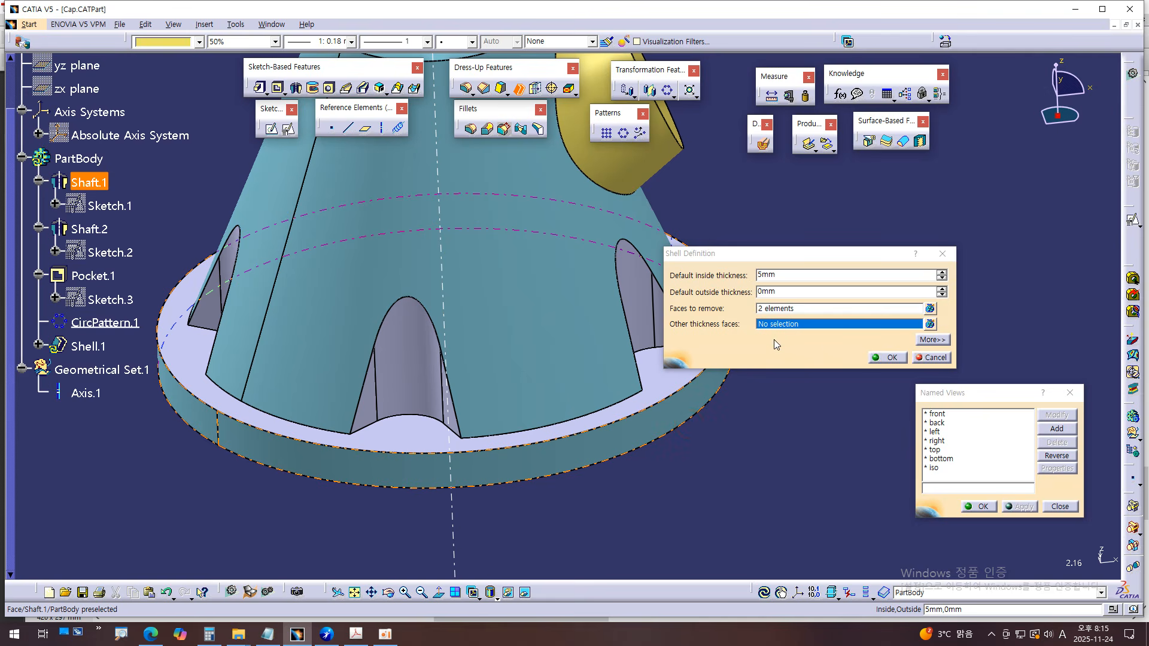
left_click(778, 326)
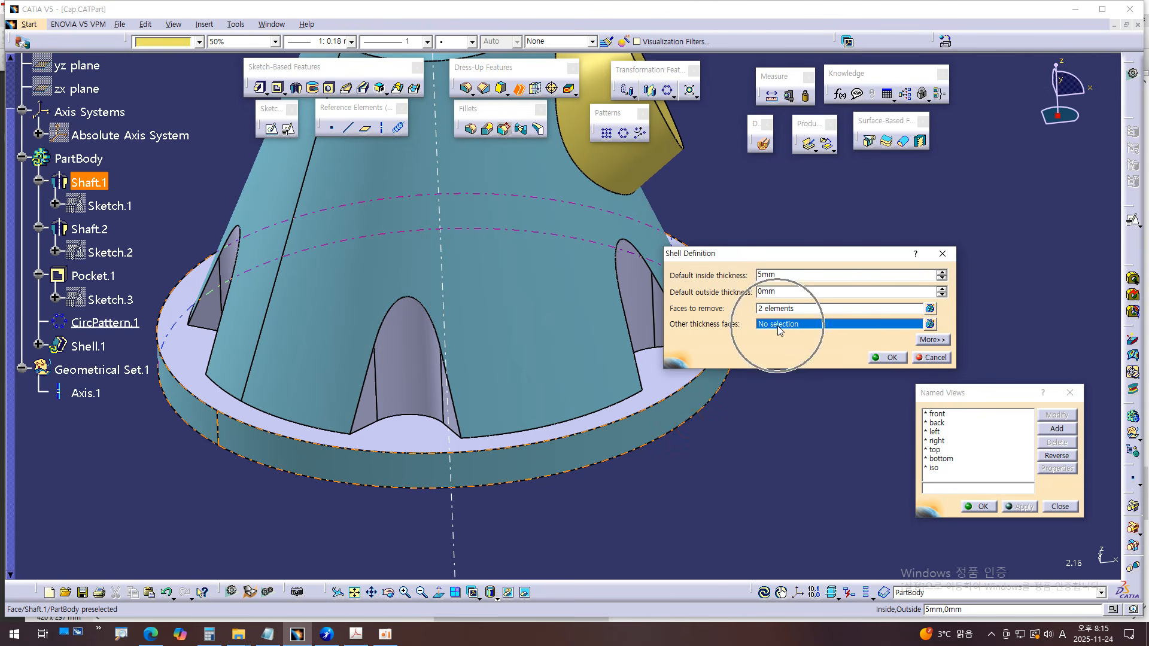
middle_click_drag(706, 382, 575, 293)
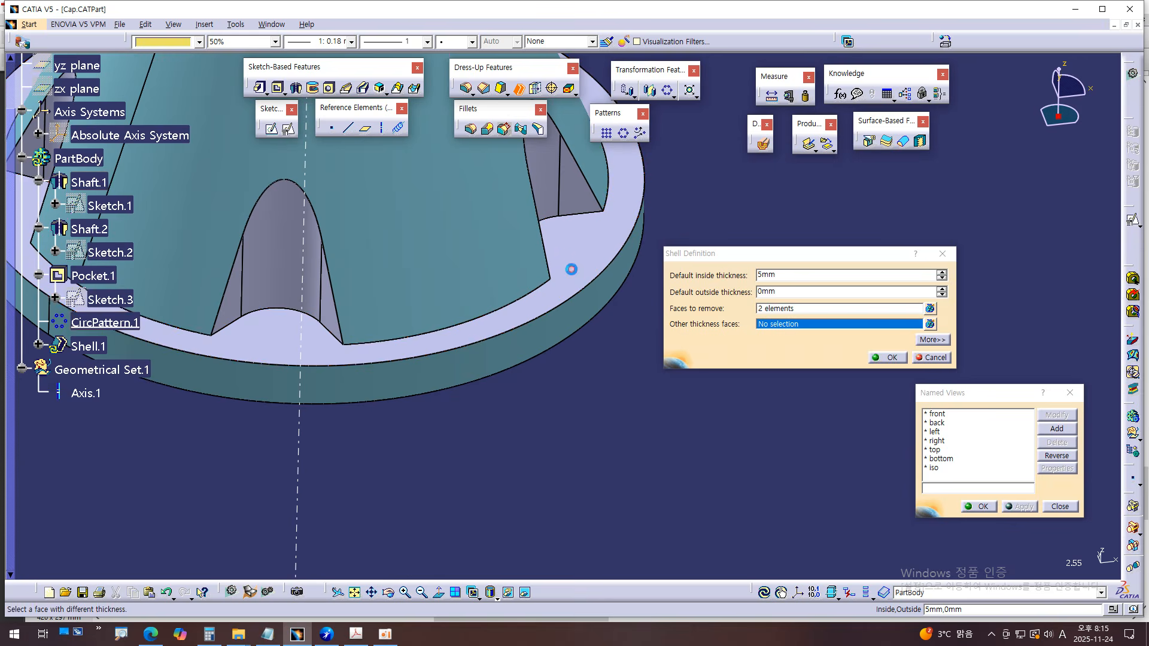
left_click(579, 274)
middle_click_drag(582, 370, 601, 405)
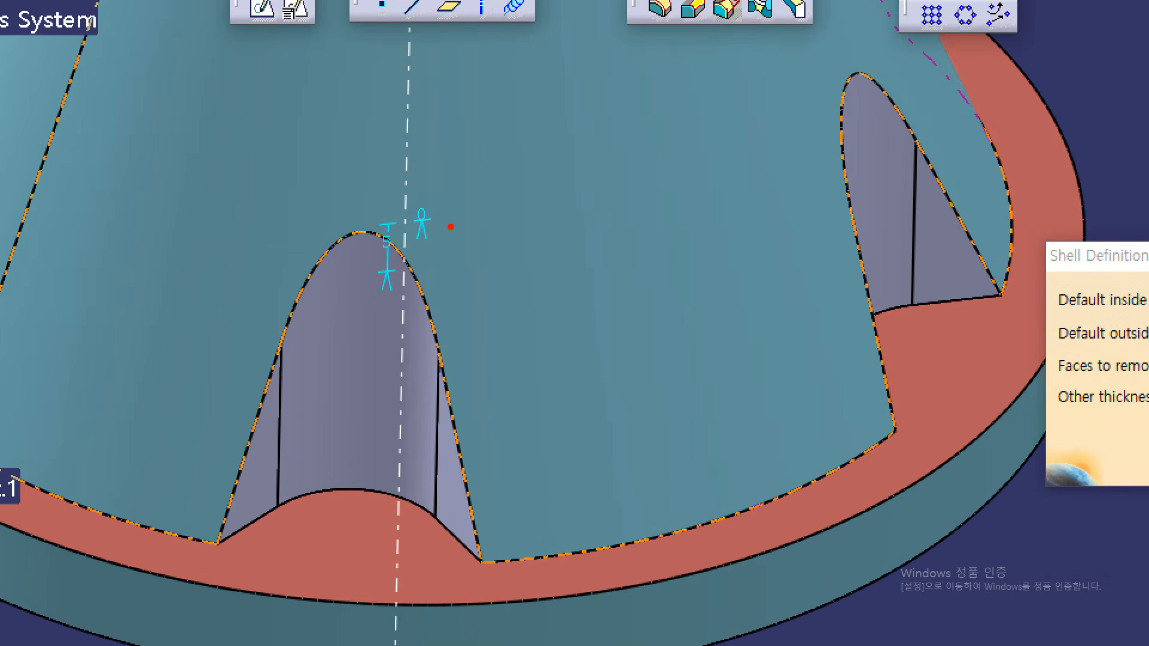
mouse_move(453, 194)
left_mouse_down()
mouse_move(401, 181)
mouse_move(335, 308)
mouse_move(463, 258)
mouse_move(458, 203)
left_mouse_up()
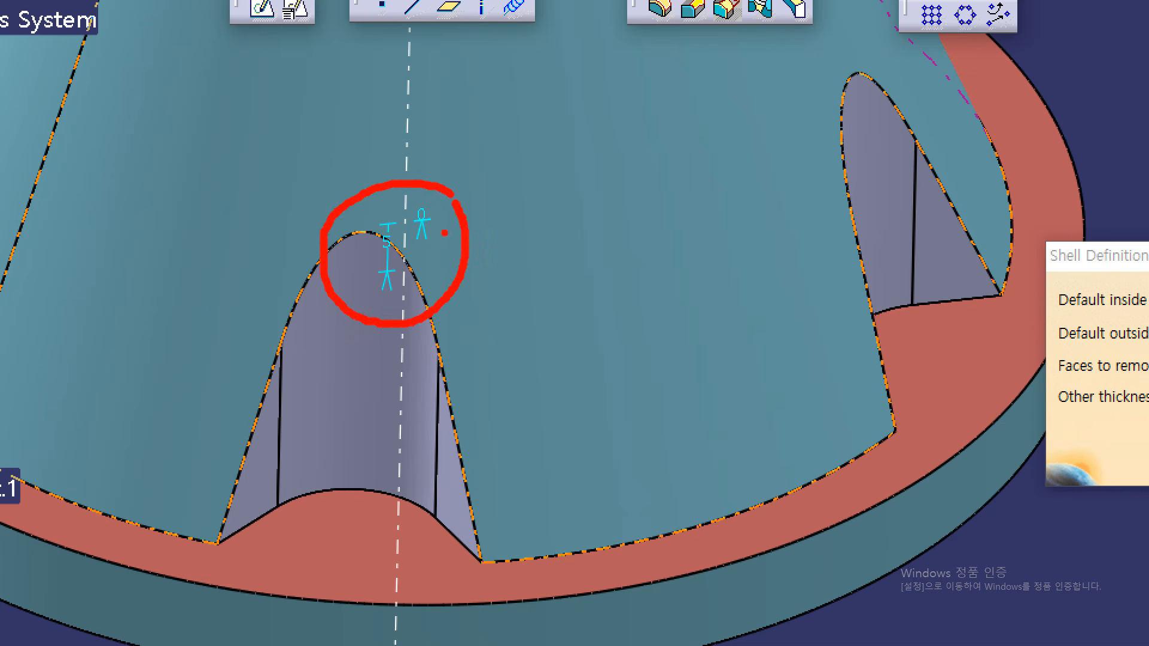
left_click_drag(386, 242, 380, 281)
key("Escape")
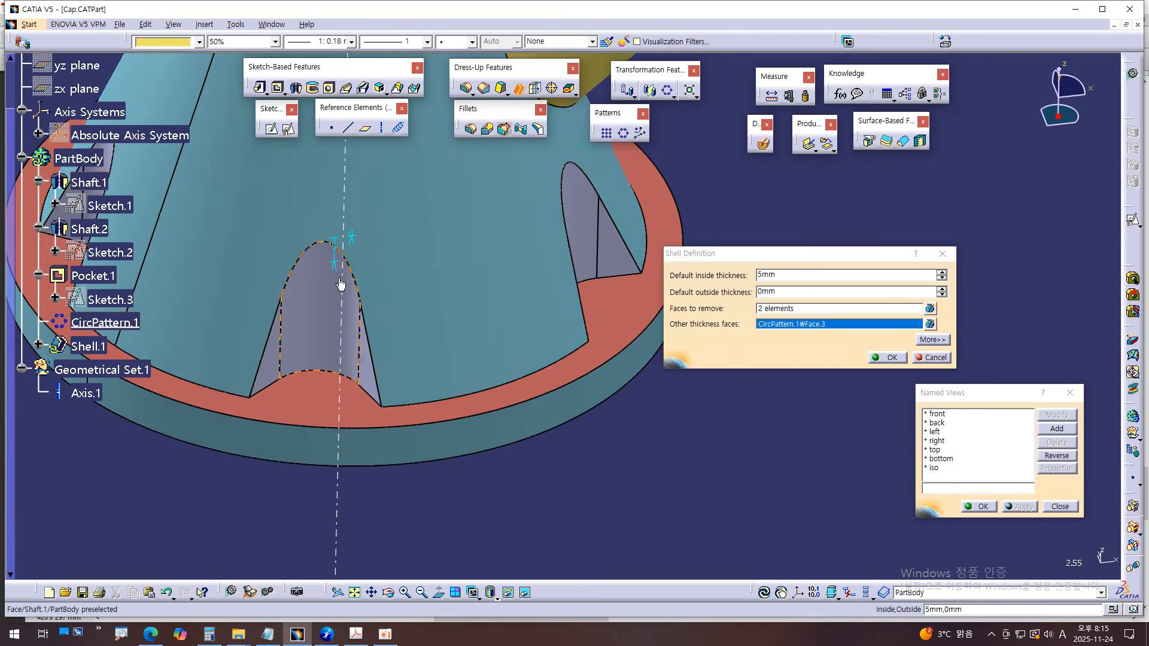
- Set the shell thickness of the base flange's upper face to 8 mm
mouse_move(437, 334)
middle_mouse_down()
mouse_move(493, 338)
mouse_move(399, 280)
middle_mouse_up()
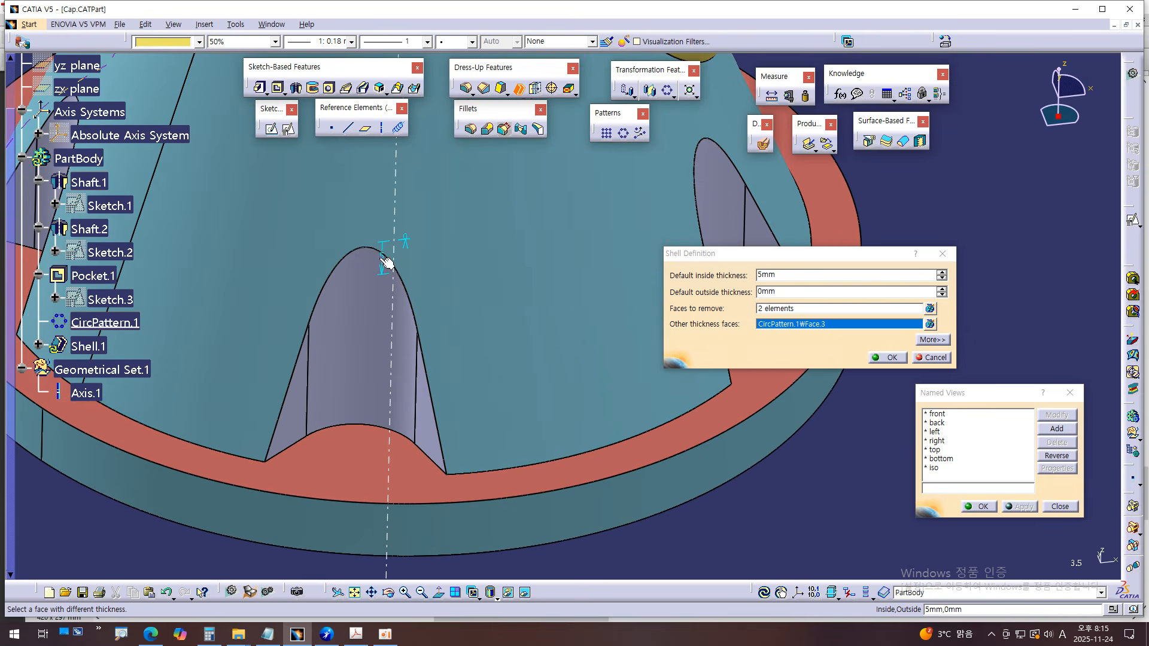
left_click(387, 259)
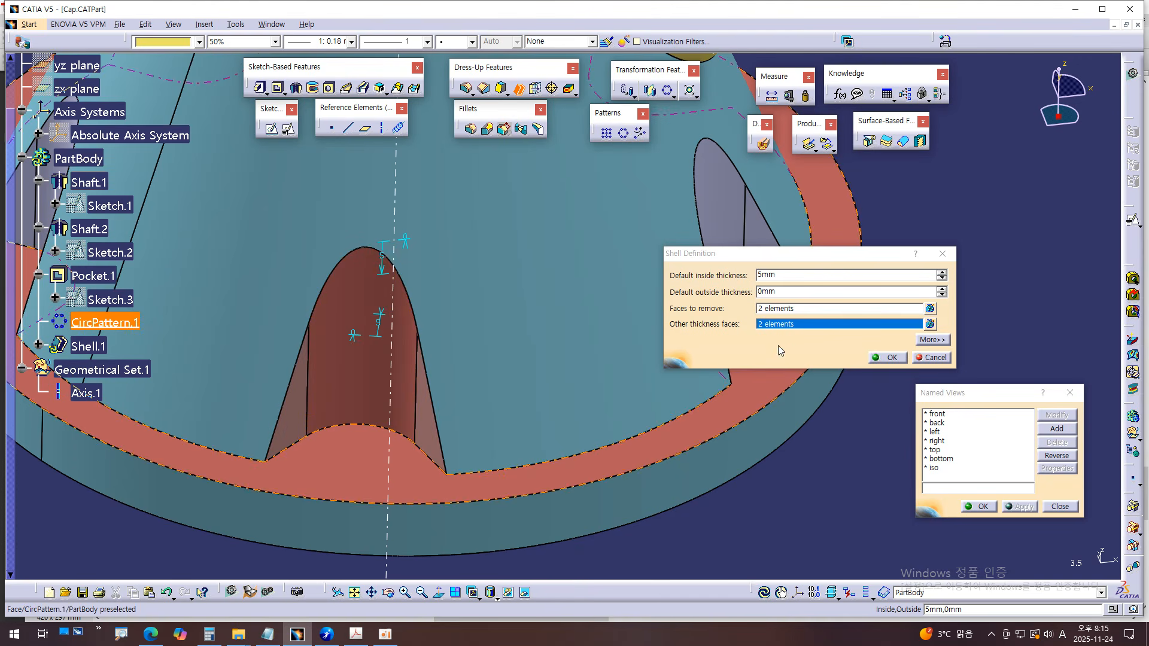
left_click(405, 298)
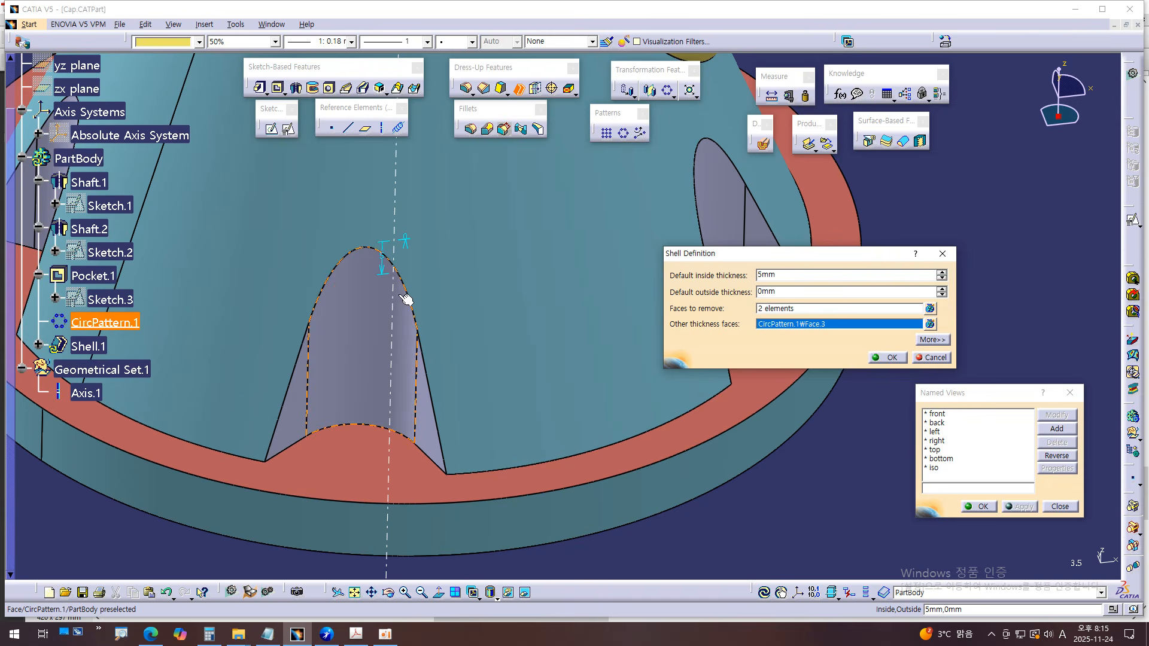
double_click(386, 250)
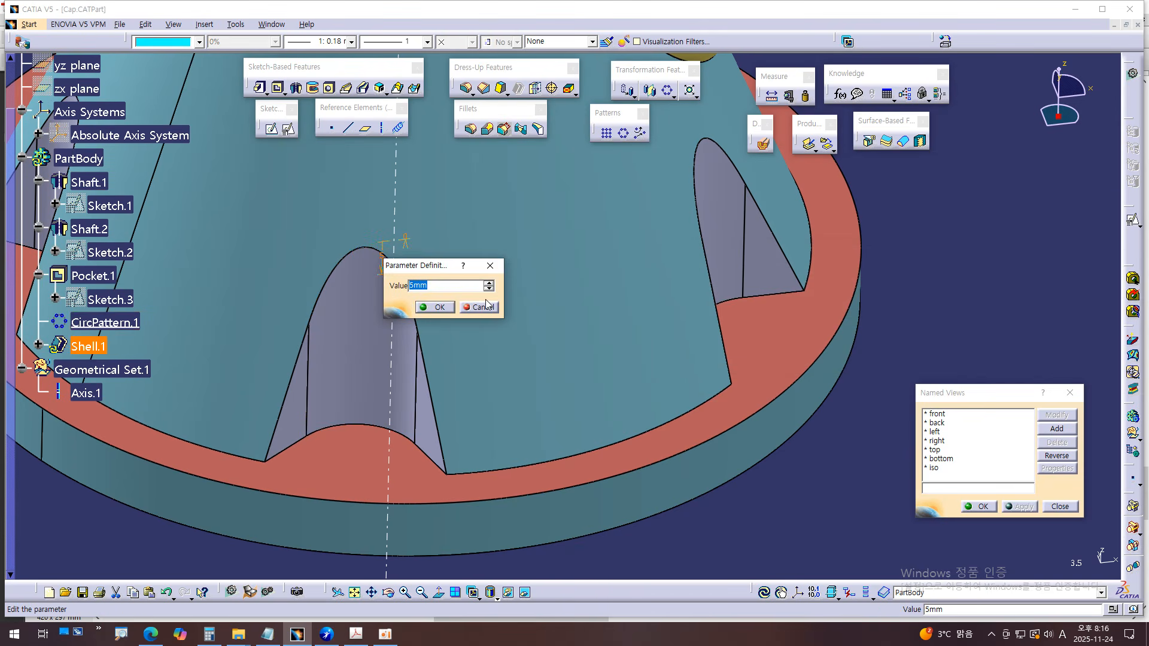
key("Return")
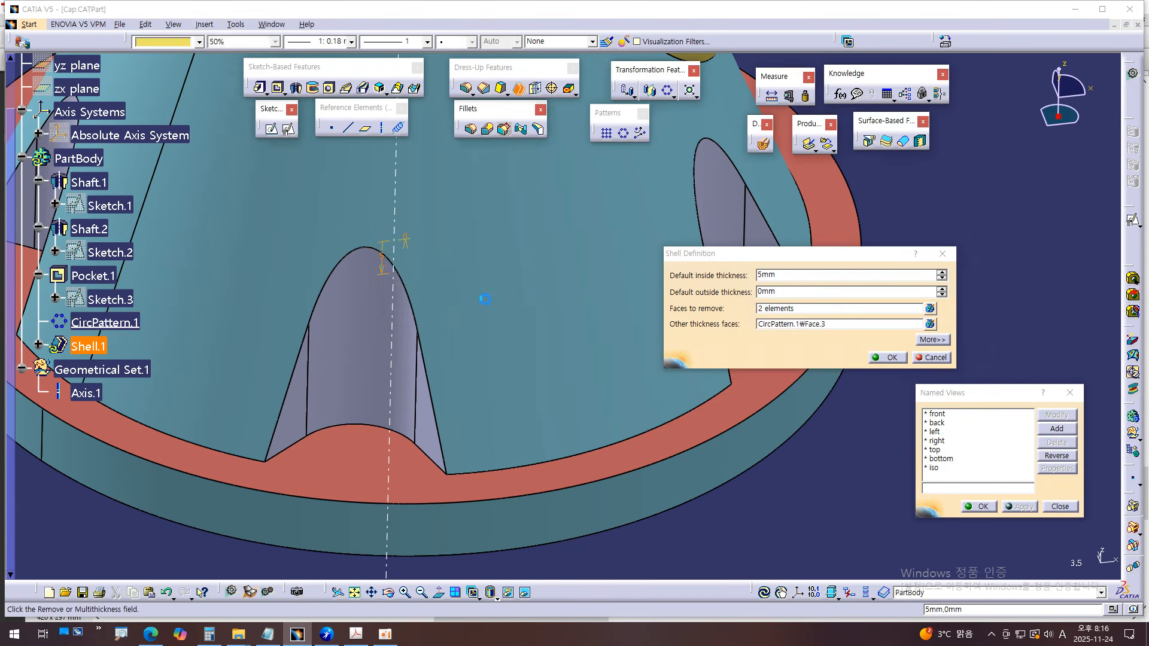
- Check the flange thickness dimension from the side and apply the shell definition
middle_click_drag(494, 333, 522, 217)
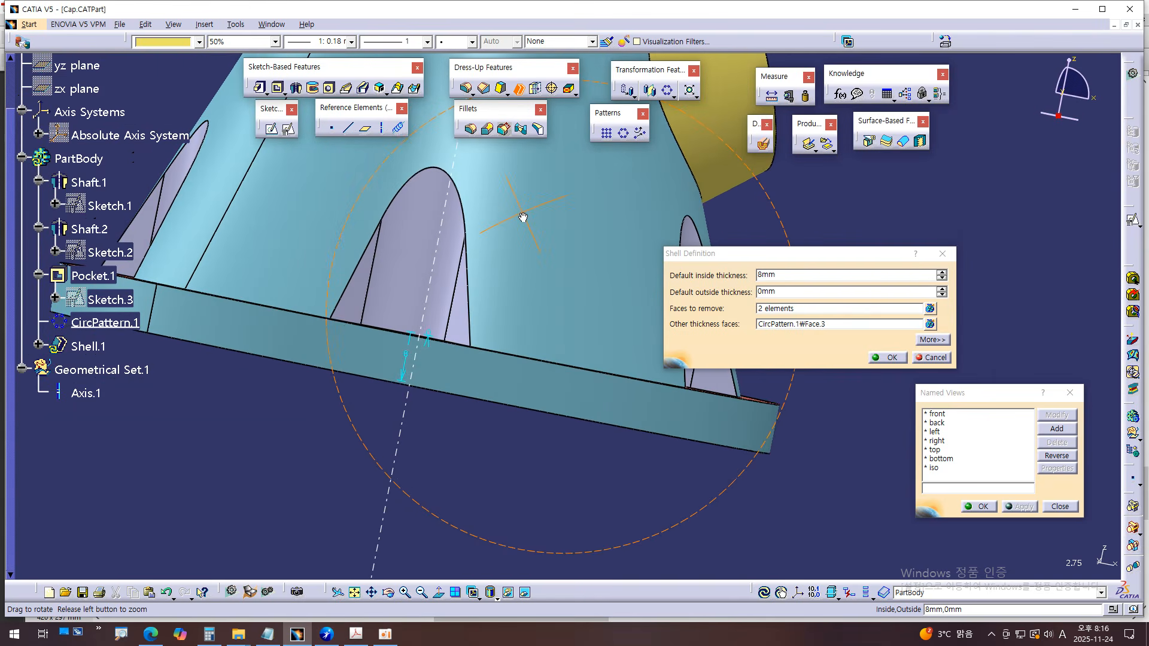
mouse_move(422, 431)
middle_mouse_down()
mouse_move(449, 431)
mouse_move(449, 392)
middle_mouse_up()
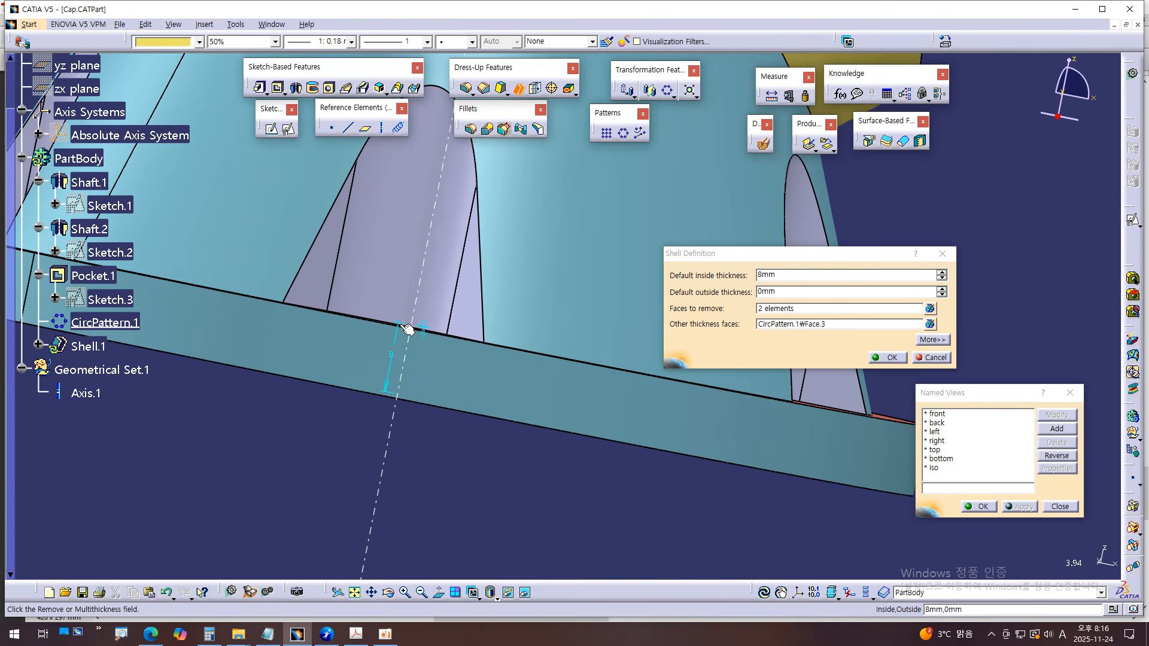
middle_click_drag(487, 473, 604, 526)
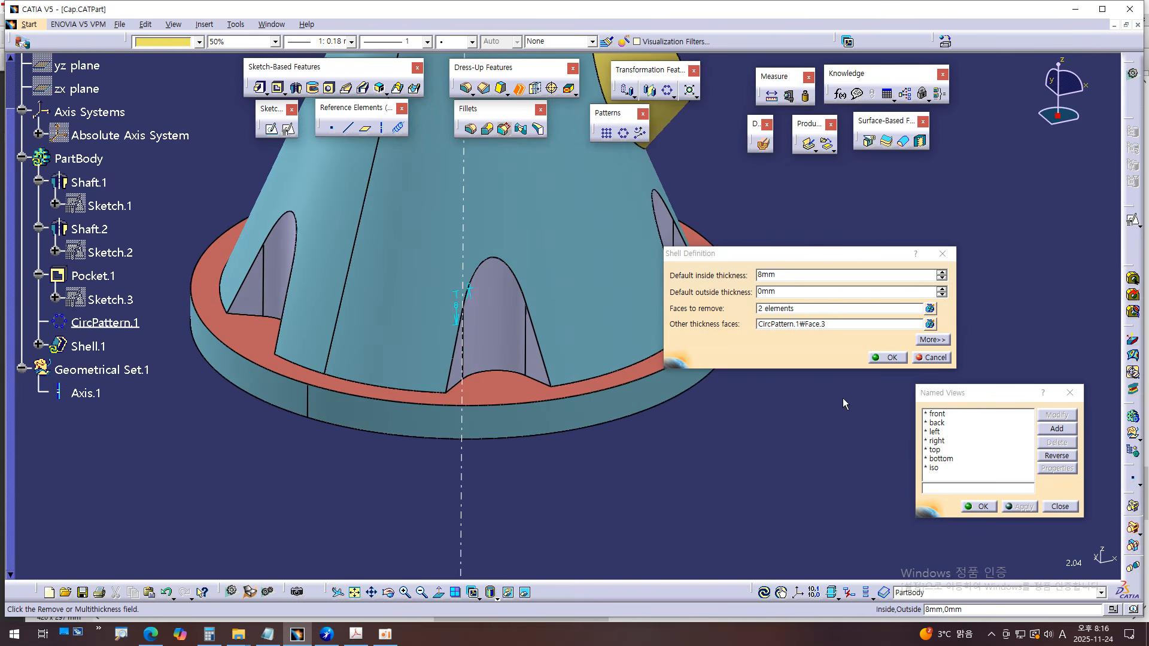
left_click(887, 357)
left_click(883, 358)
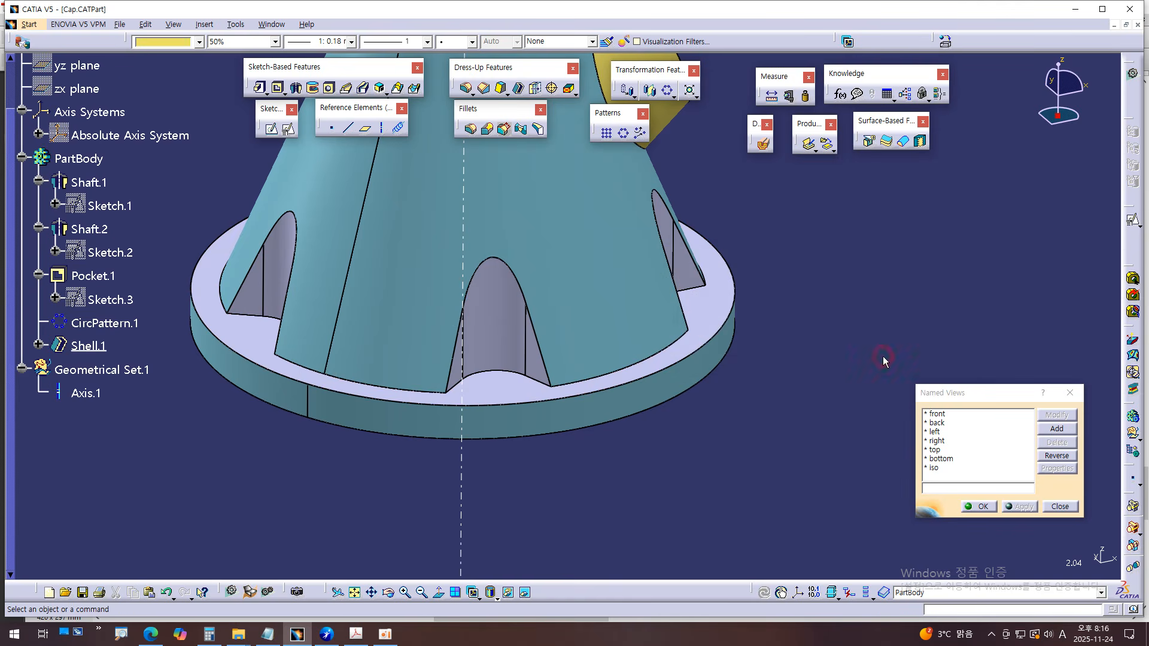
- Inspect the shelled cap and show it in the named front view
left_click(715, 412)
middle_click_drag(574, 482, 638, 505)
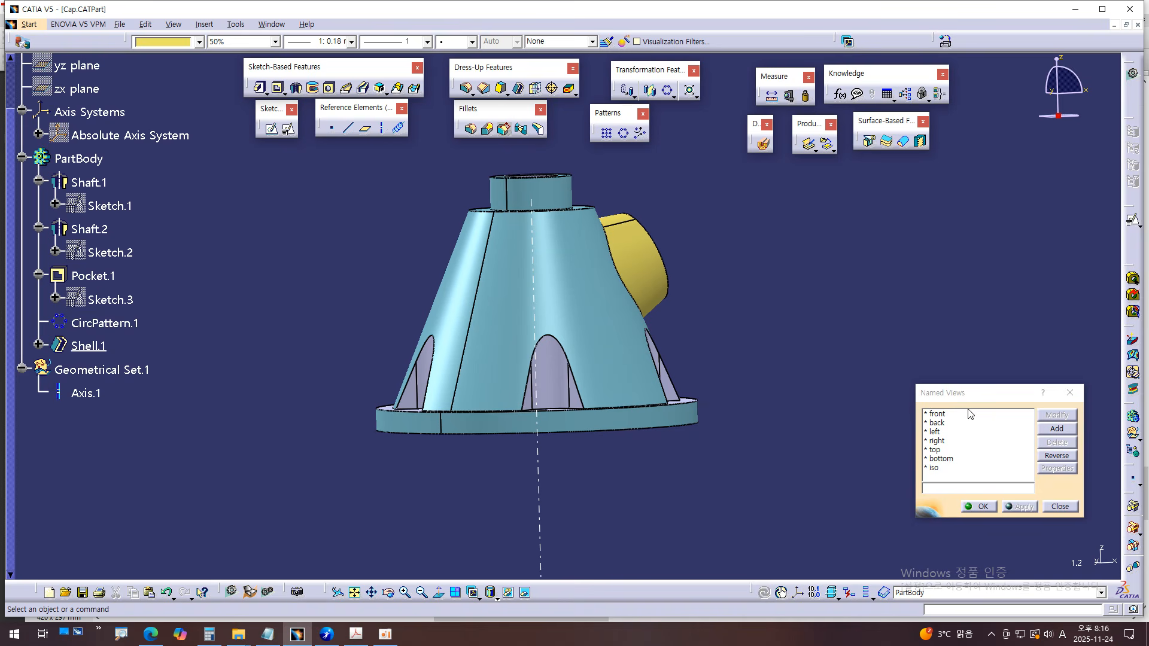
left_click(943, 415)
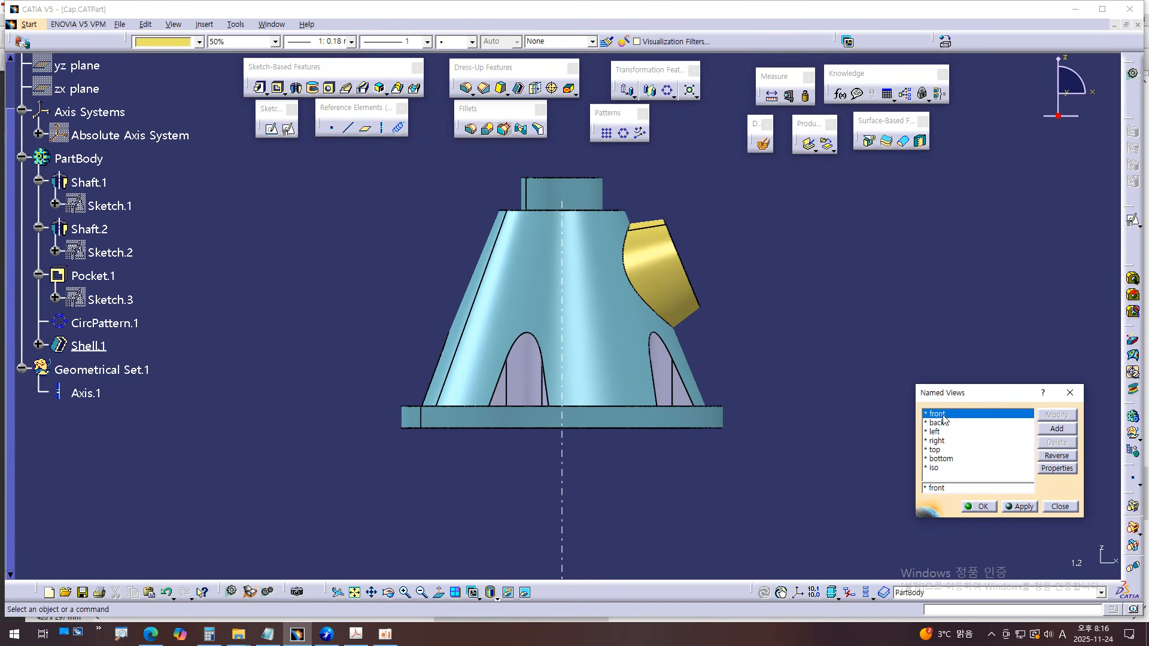
- Circle the whole section view in the 17.pdf drawing in red and return to the CATIA model
key("alt+Tab")
scroll(664, 398, "down", 4, "ctrl")
mouse_move(680, 297)
left_mouse_down()
mouse_move(673, 266)
mouse_move(460, 148)
mouse_move(349, 369)
mouse_move(660, 456)
left_mouse_up()
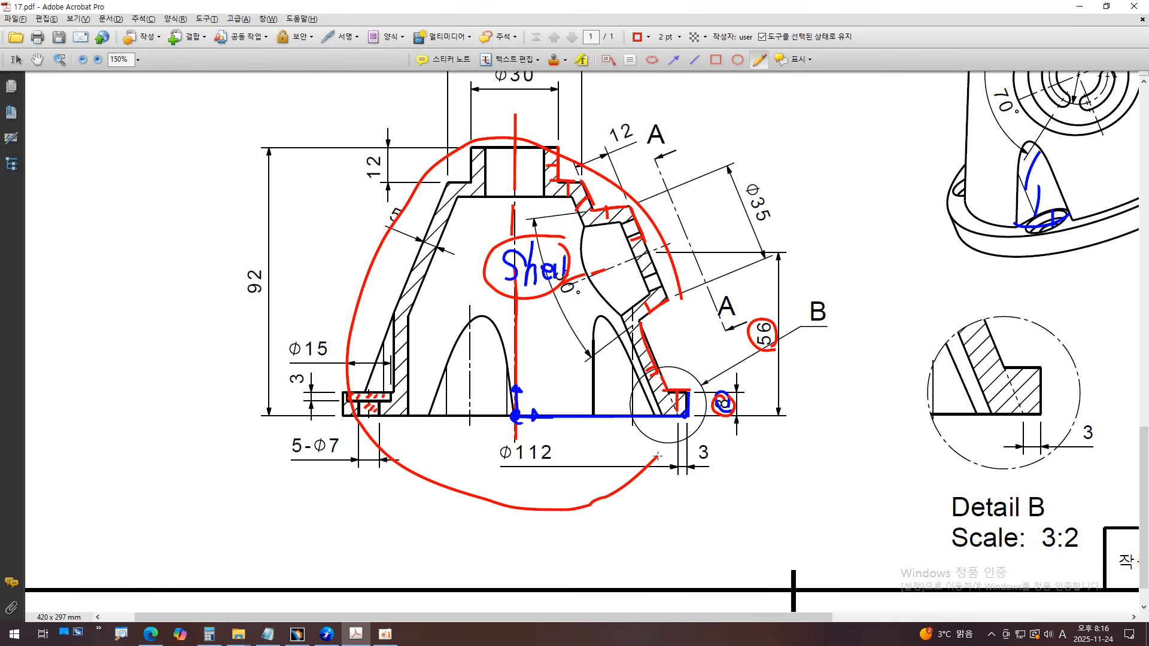
key("alt+Tab")
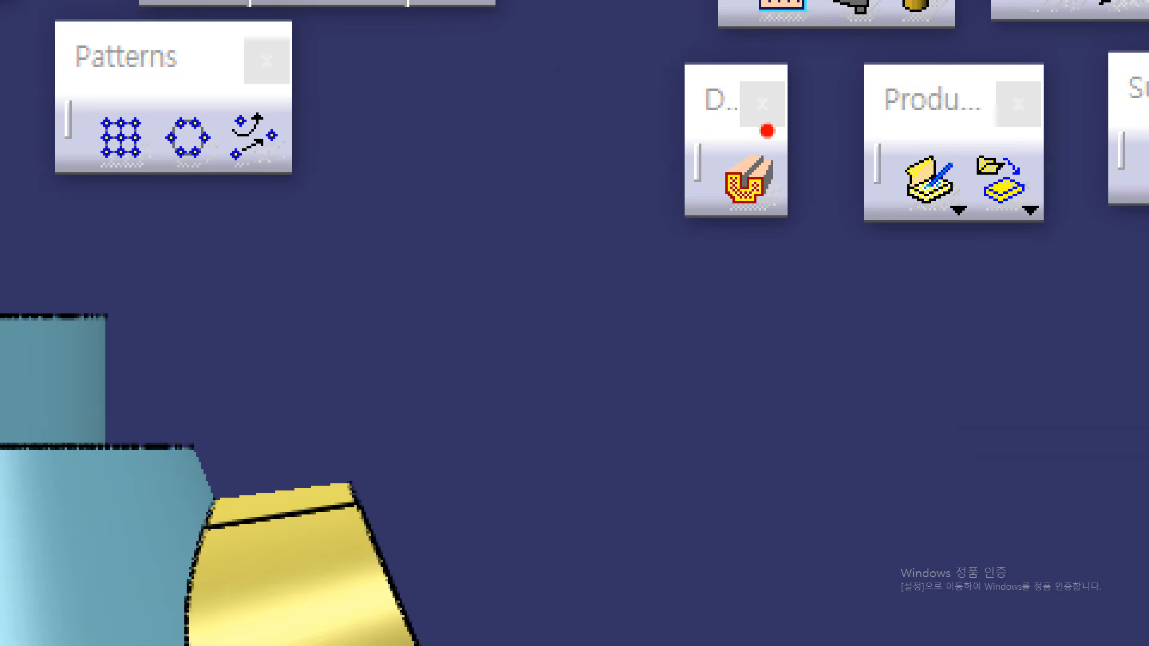
- Cut the cap with Dynamic Sectioning along the zx plane
mouse_move(791, 205)
left_mouse_down()
mouse_move(642, 96)
mouse_move(769, 33)
mouse_move(813, 174)
left_mouse_up()
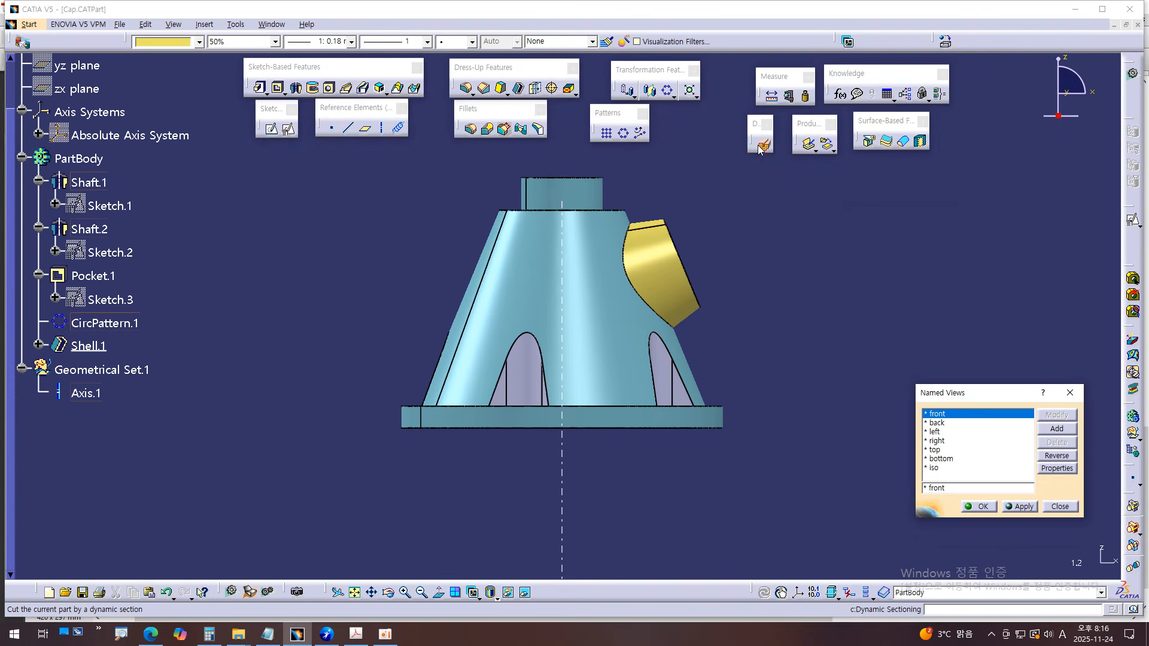
left_click(759, 149)
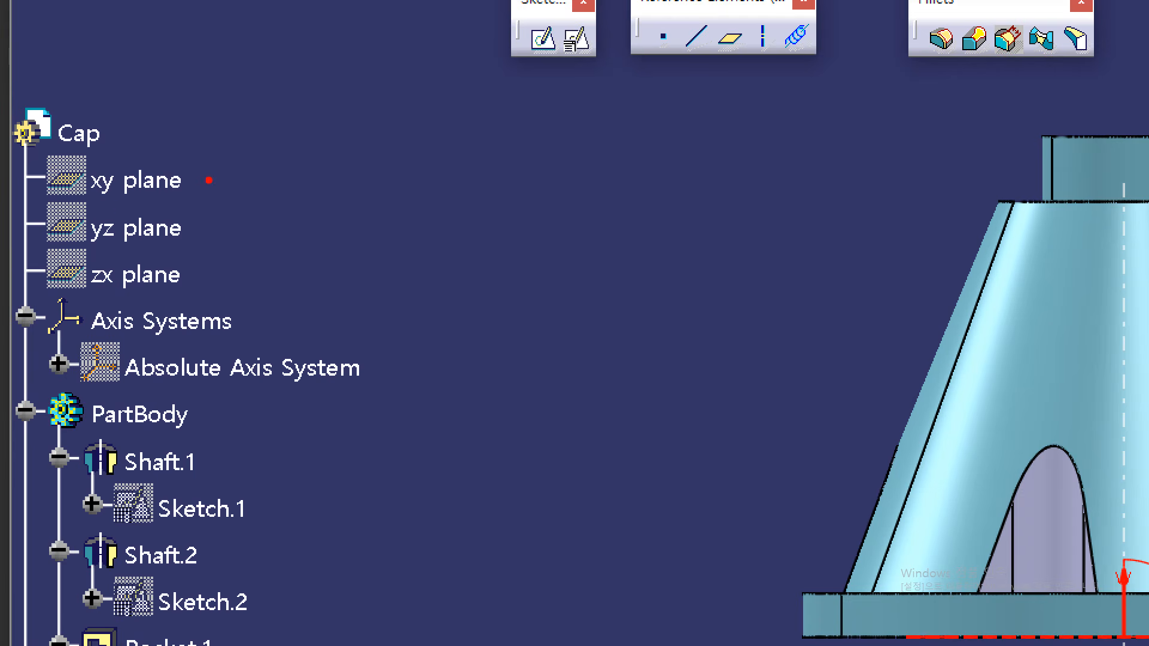
left_click_drag(200, 174, 247, 167)
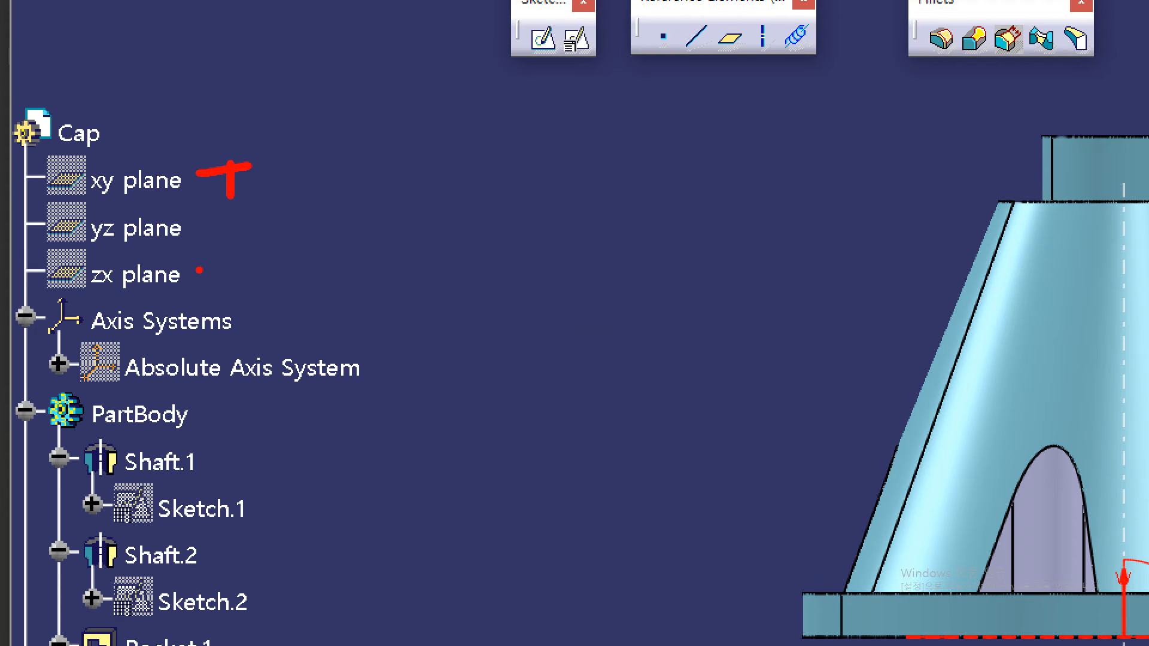
left_click_drag(198, 271, 198, 310)
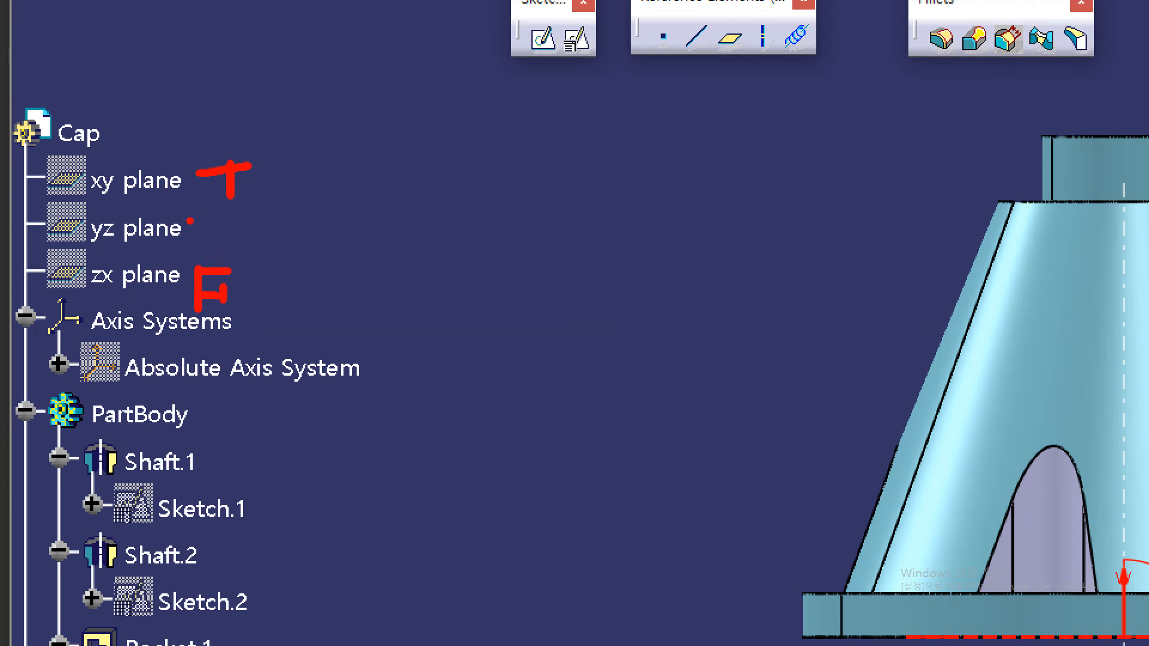
left_click_drag(207, 218, 207, 252)
mouse_move(209, 204)
left_mouse_down()
mouse_move(228, 244)
mouse_move(253, 261)
left_mouse_up()
mouse_move(29, 289)
left_mouse_down()
mouse_move(166, 299)
mouse_move(185, 245)
mouse_move(51, 258)
left_mouse_up()
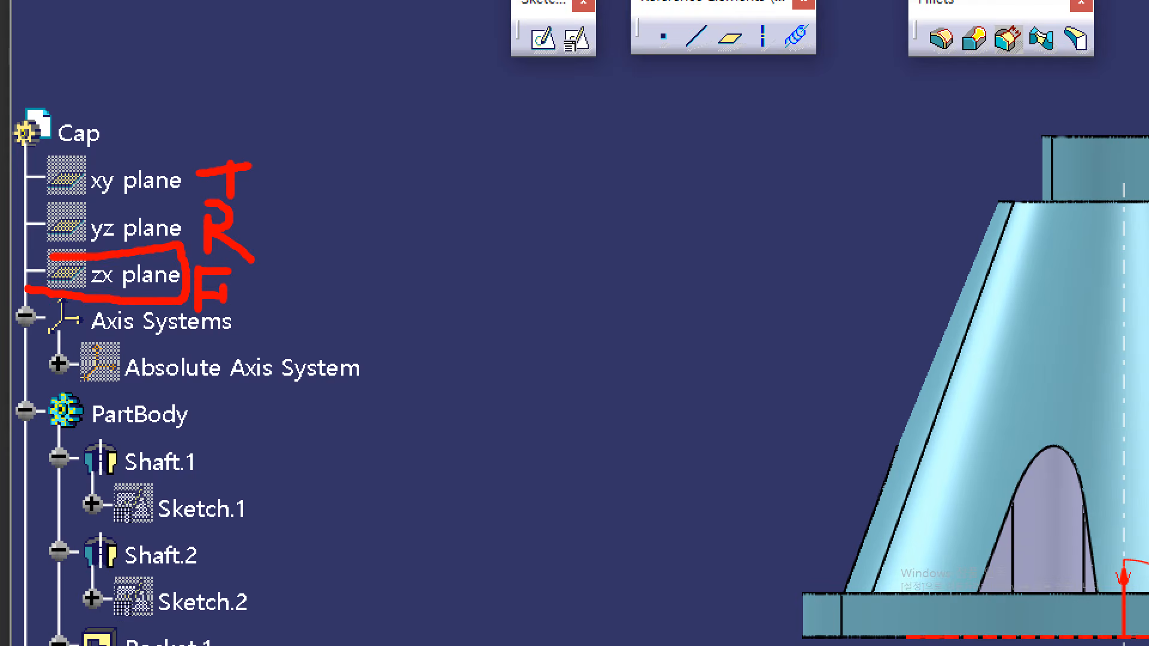
key("Escape")
left_click(52, 248)
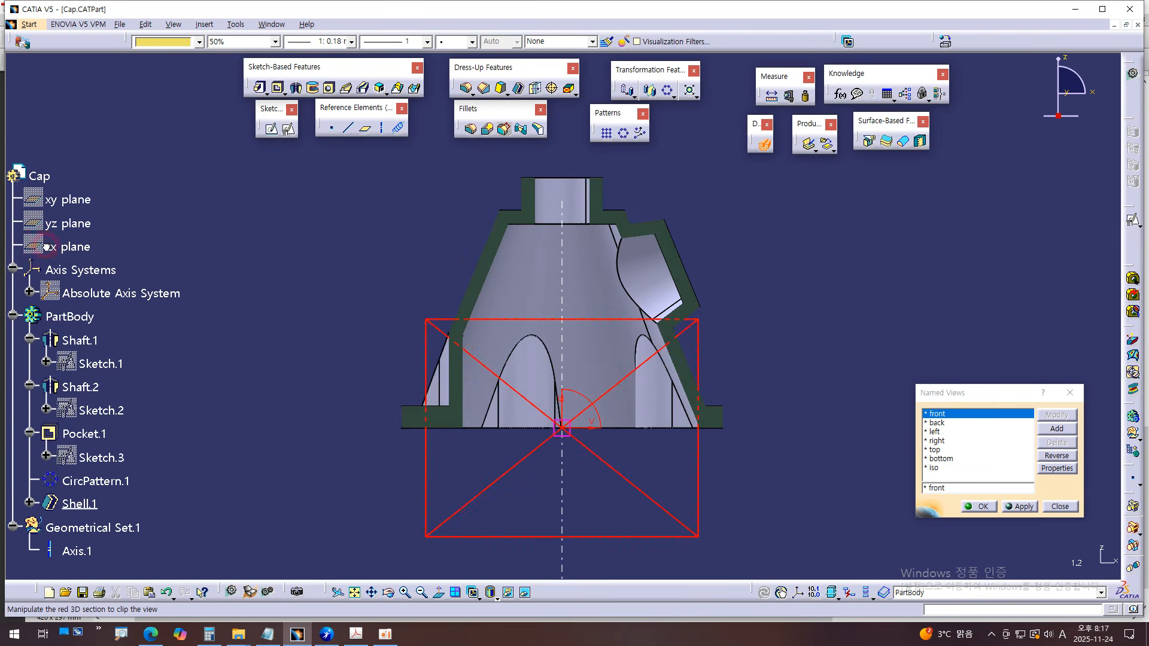
- Compare the sectioned walls and base flange with the section view in 17.pdf, and turn dynamic sectioning off
middle_click_drag(767, 496, 801, 358)
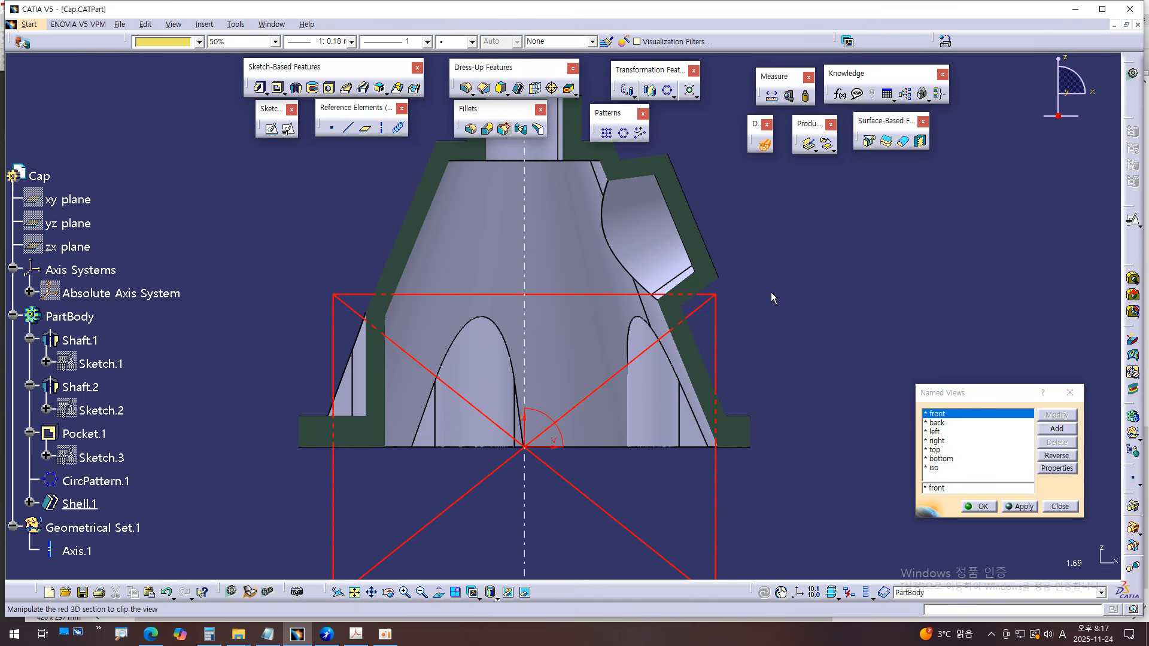
key("alt+Tab")
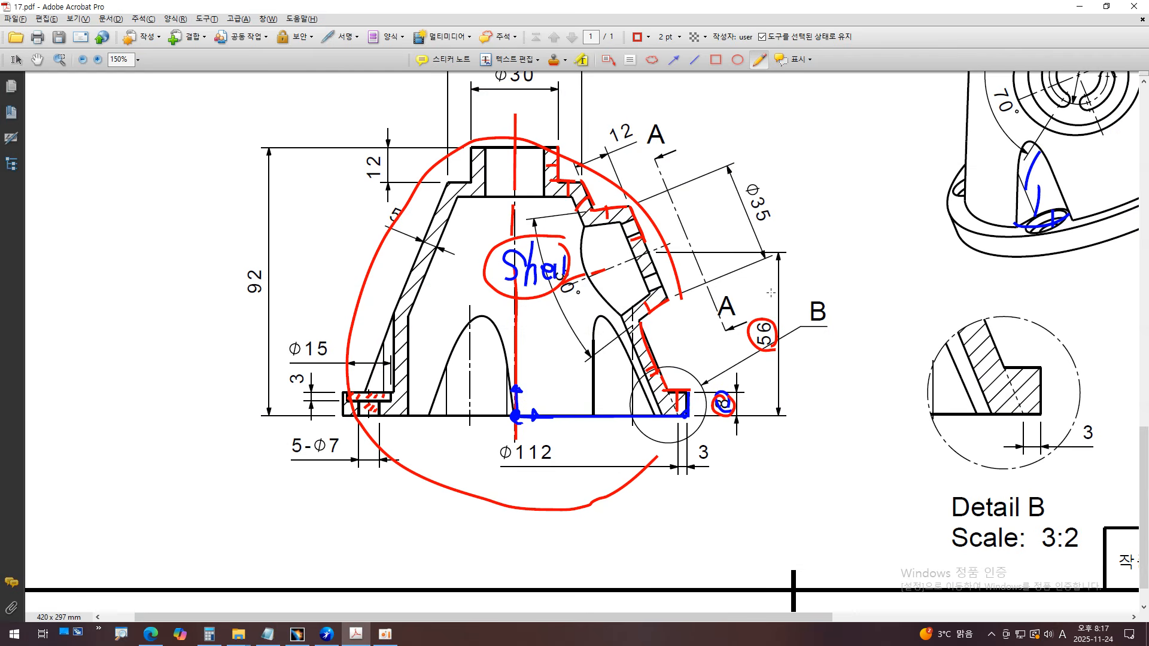
key("alt+Tab")
middle_click_drag(803, 424, 795, 376)
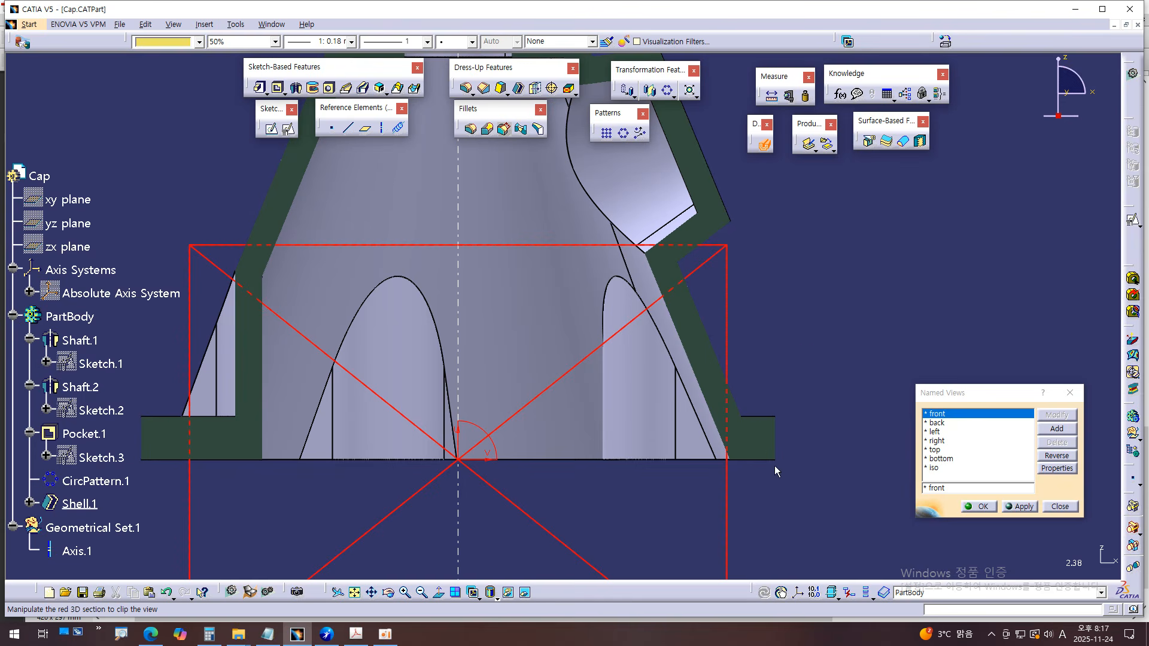
middle_click_drag(756, 419, 776, 452)
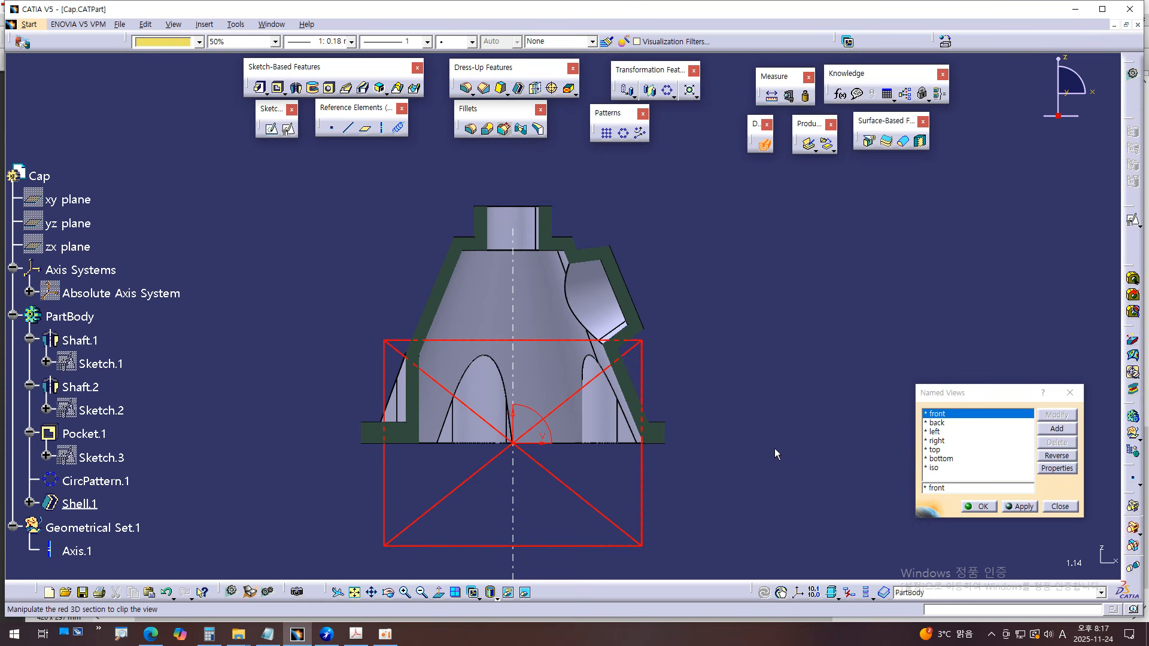
left_click(763, 150)
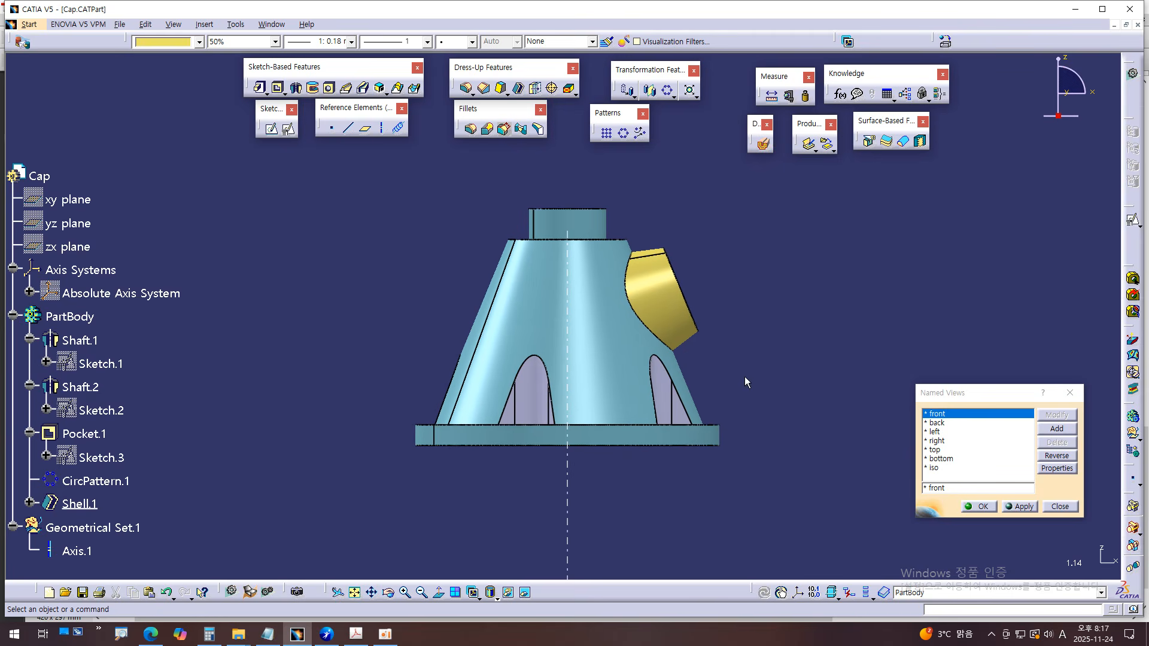
- Switch to the 17.pdf drawing and undo the red outline and wall hatching marks on the section view
key("alt+Tab")
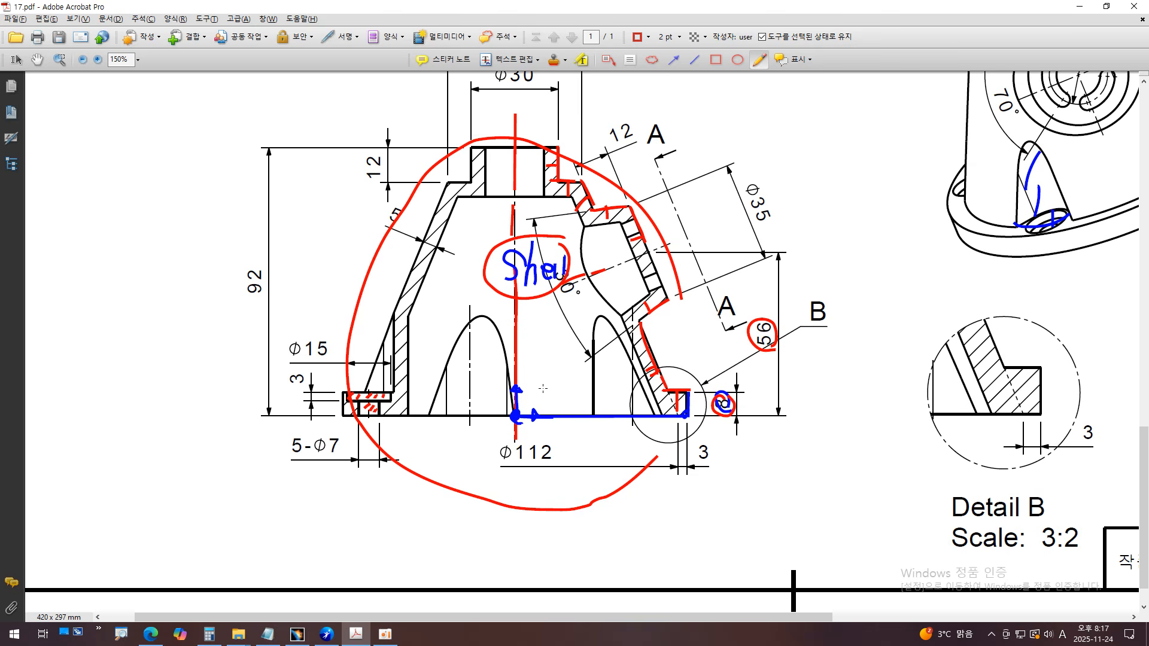
key("ctrl+z")
key("ctrl+z")
key("ctrl+z")
key("ctrl+z")
key("ctrl+z")
key("ctrl+z")
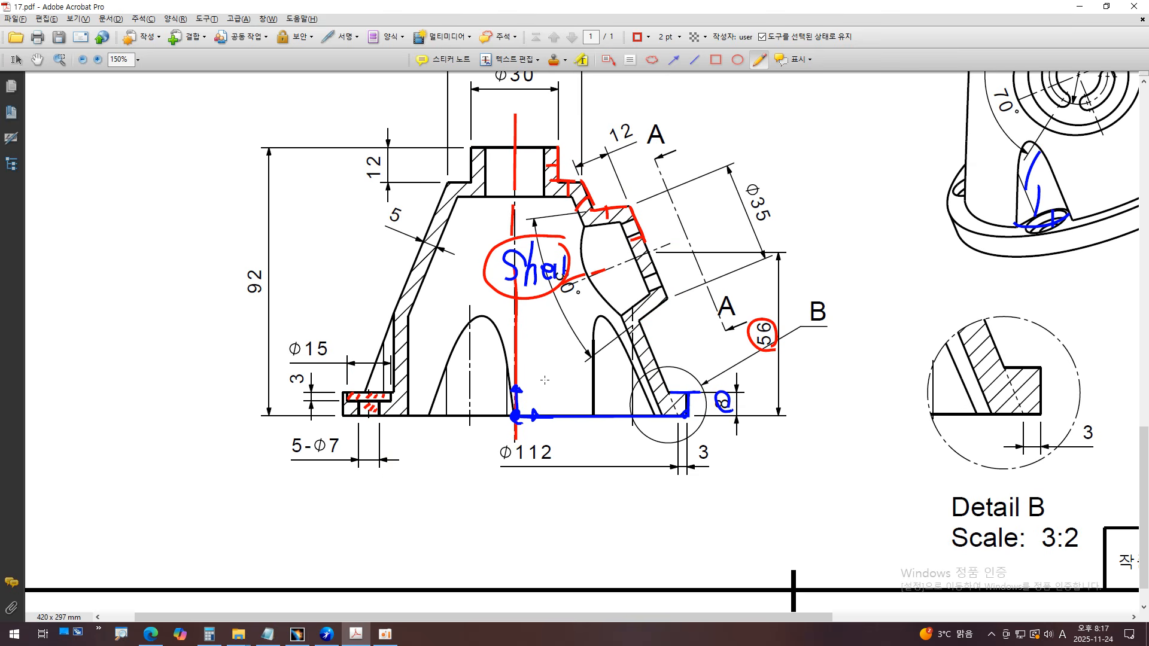
key("ctrl+z")
key("ctrl+z")
key("ctrl+z")
key("ctrl+z")
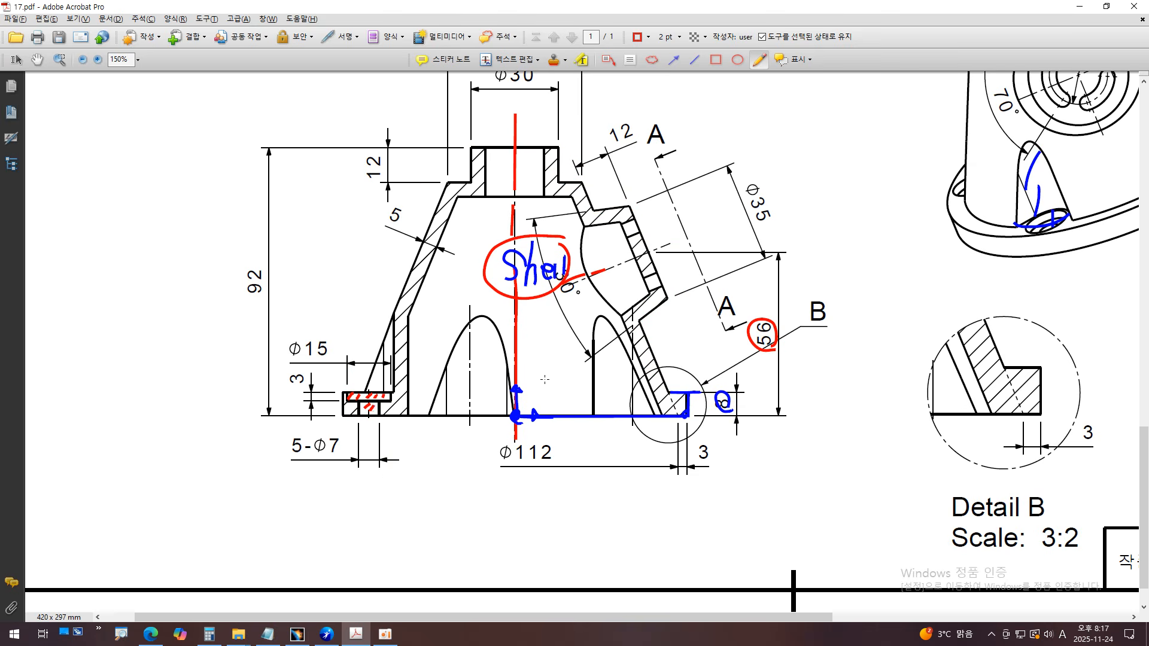
- Replace the red marks over the flange hole in the isometric view with two circles and a leader labelled "Hole"
key("ctrl+0")
scroll(905, 241, "up", 8, "ctrl")
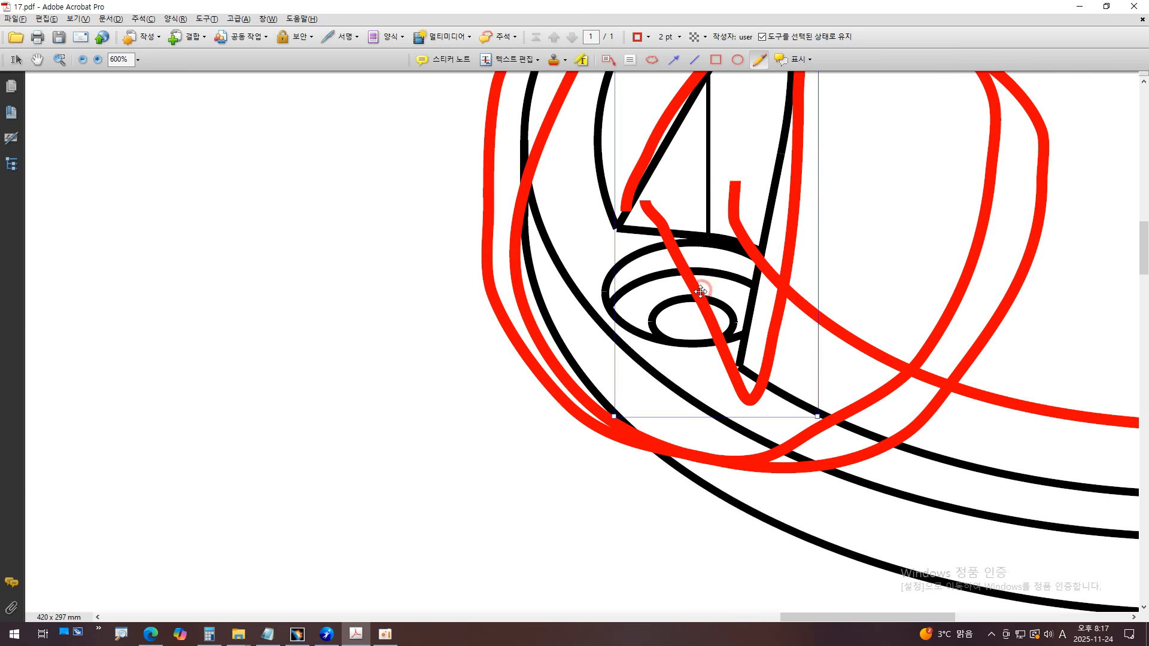
key("ctrl+z")
key("ctrl+z")
mouse_move(704, 246)
left_mouse_down()
mouse_move(679, 241)
mouse_move(646, 325)
mouse_move(733, 258)
mouse_move(722, 260)
left_mouse_up()
mouse_move(690, 273)
left_mouse_down()
mouse_move(663, 300)
mouse_move(718, 281)
mouse_move(692, 275)
left_mouse_up()
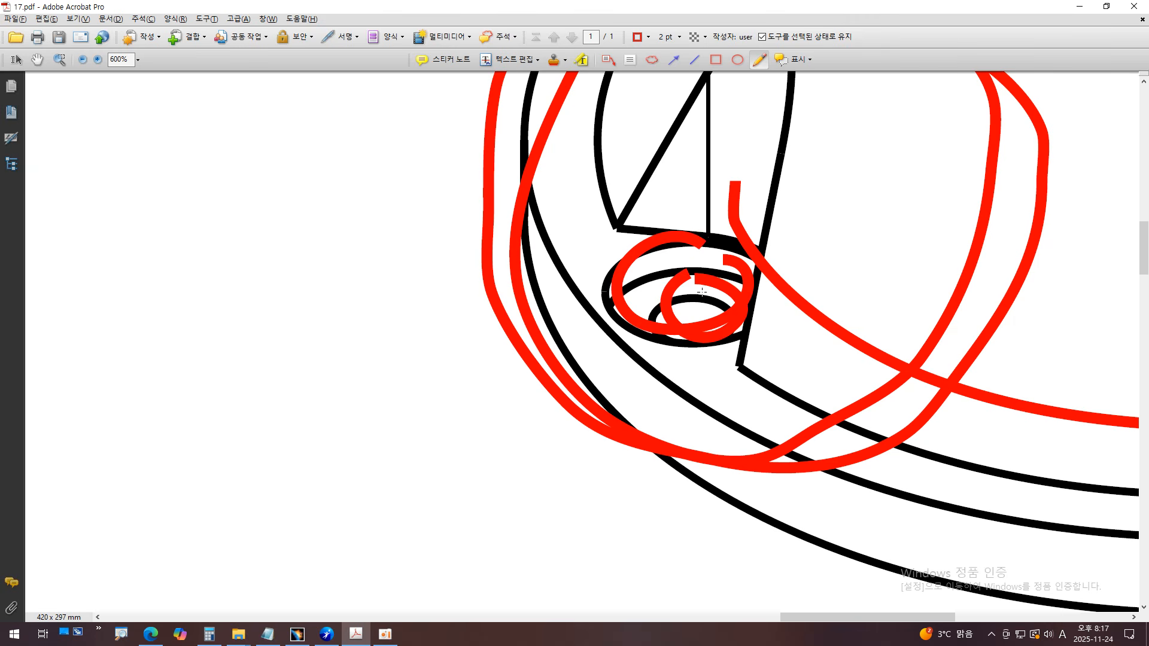
scroll(703, 292, "down", 4, "ctrl")
mouse_move(610, 313)
left_mouse_down()
mouse_move(677, 274)
mouse_move(747, 292)
left_mouse_up()
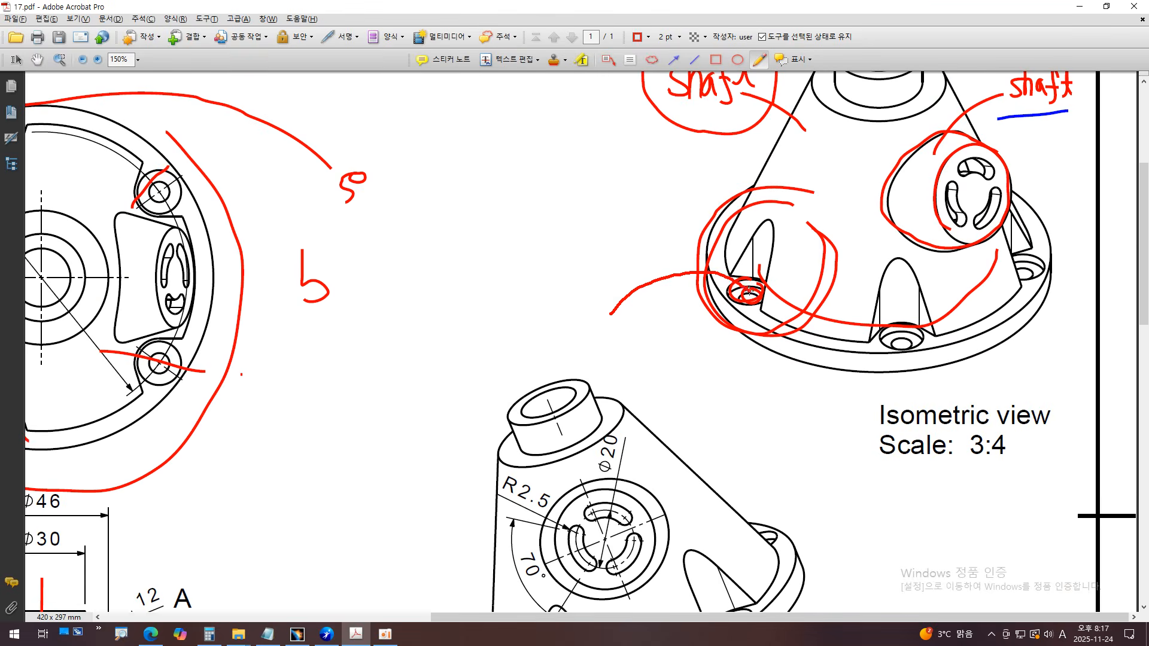
mouse_move(543, 297)
left_mouse_down()
mouse_move(543, 333)
mouse_move(559, 304)
mouse_move(561, 328)
mouse_move(581, 299)
mouse_move(580, 330)
mouse_move(606, 322)
mouse_move(587, 319)
mouse_move(608, 336)
left_mouse_up()
scroll(699, 318, "down", 4, "ctrl")
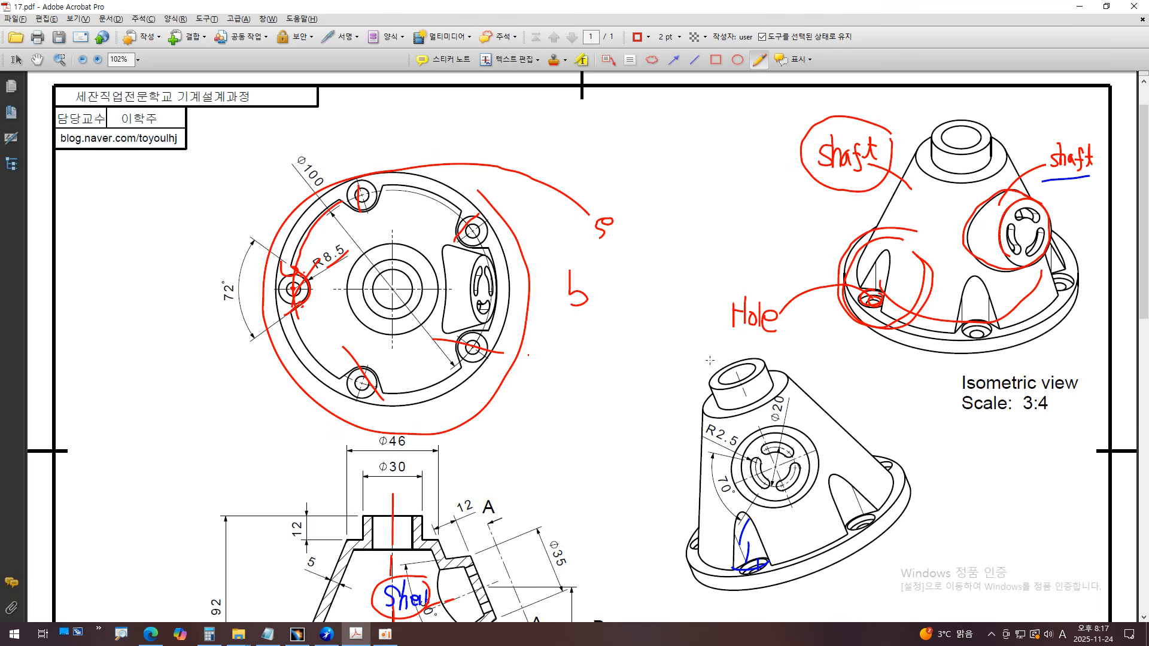
- Undo the red pen marks over the notch profile and bolt holes in the top view of the drawing
key("ctrl+z")
key("ctrl+z")
key("ctrl+z")
scroll(266, 300, "up", 3, "ctrl")
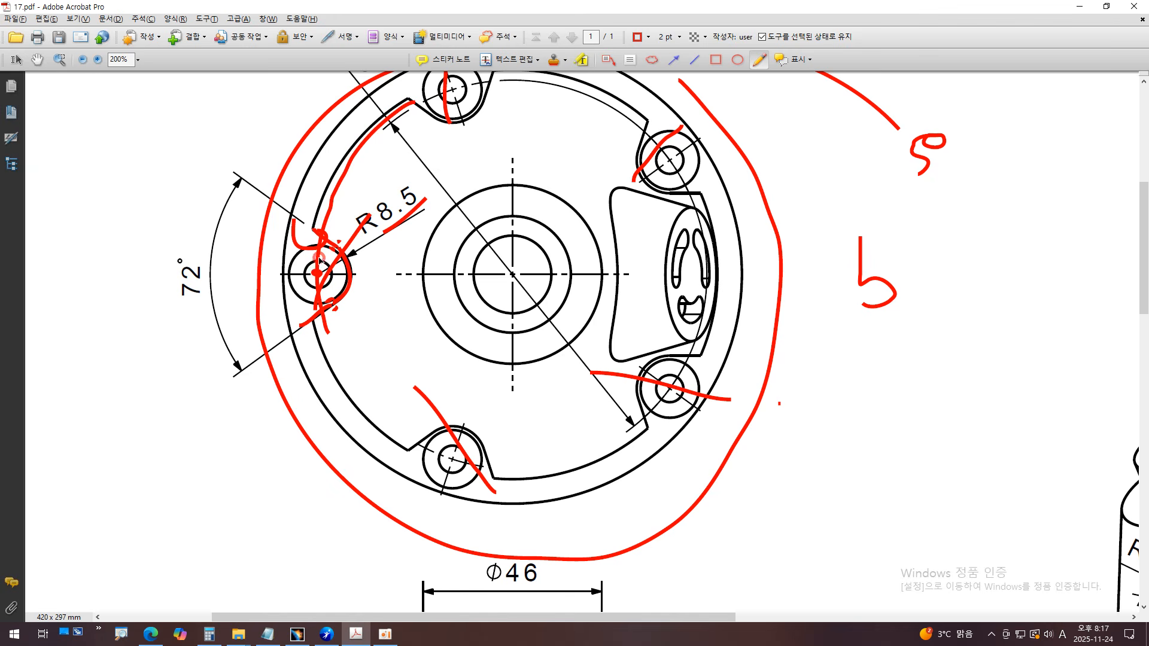
key("ctrl+z")
key("ctrl+z")
key("ctrl+z")
key("ctrl+z")
key("ctrl+z")
key("ctrl+z")
key("ctrl+z")
key("ctrl+z")
key("ctrl+z")
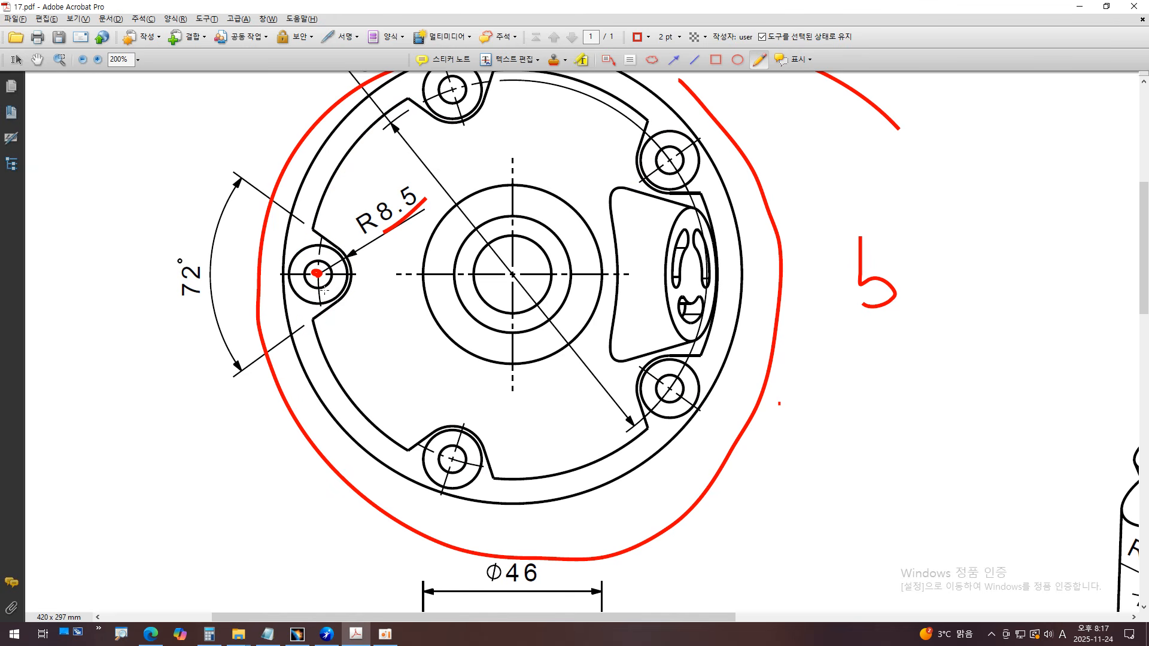
scroll(290, 290, "up", 2, "ctrl")
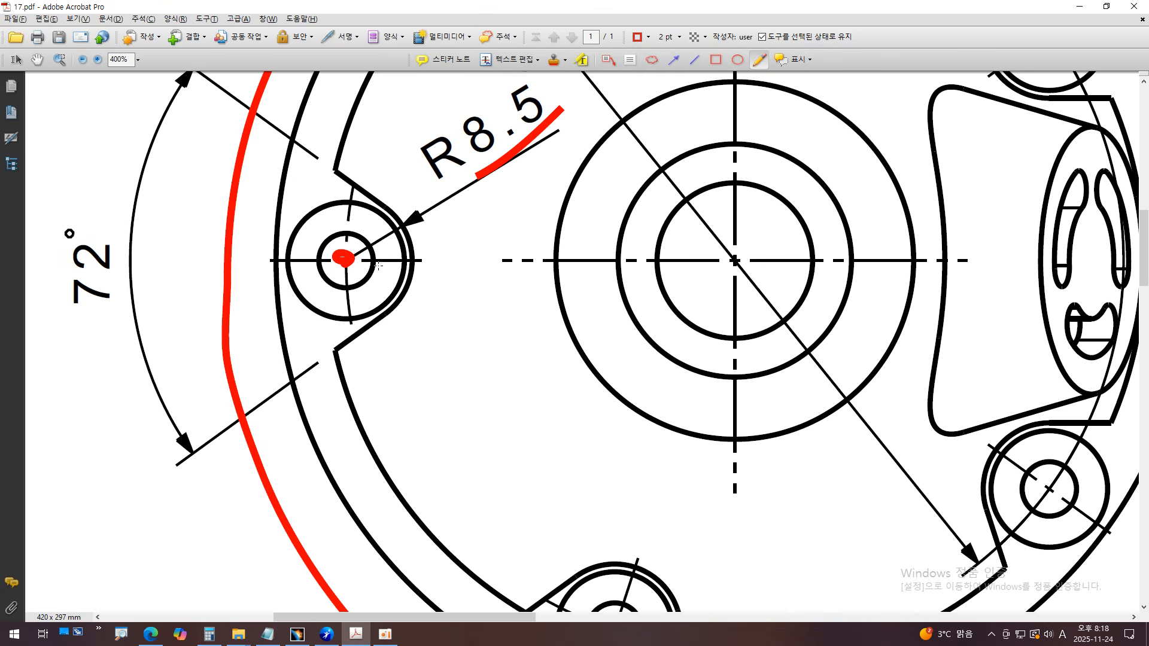
- Return to CATIA, show the named top view and open a positioned sketch on the base flange's upper face
left_click(297, 635)
scroll(772, 383, "down", 2)
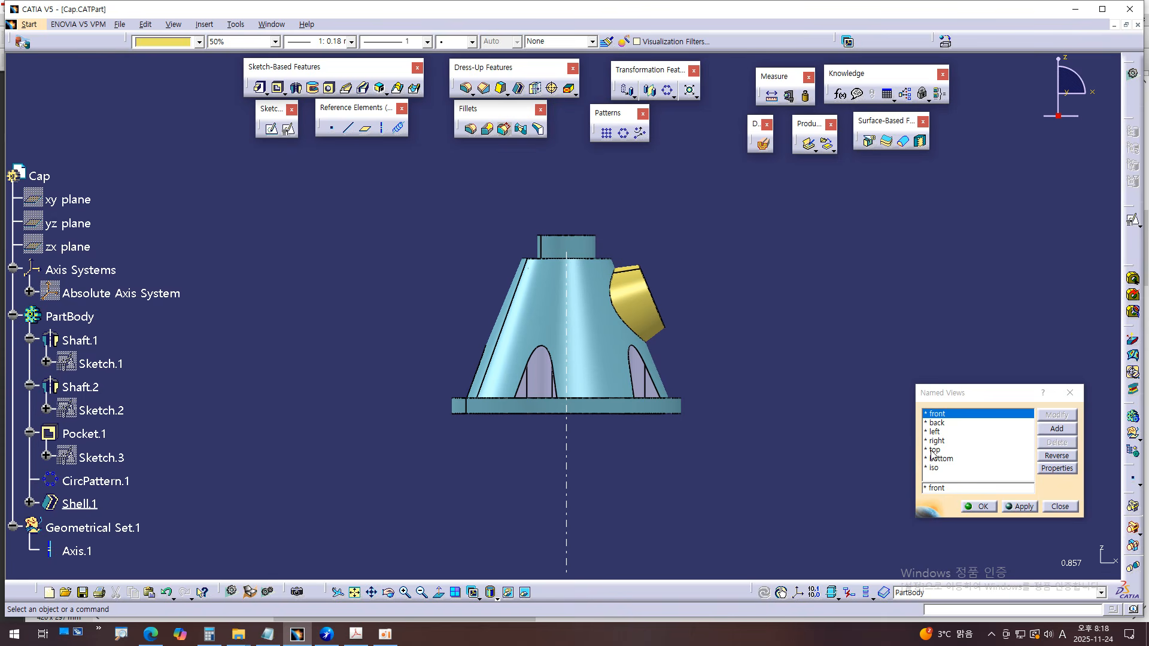
left_click(934, 450)
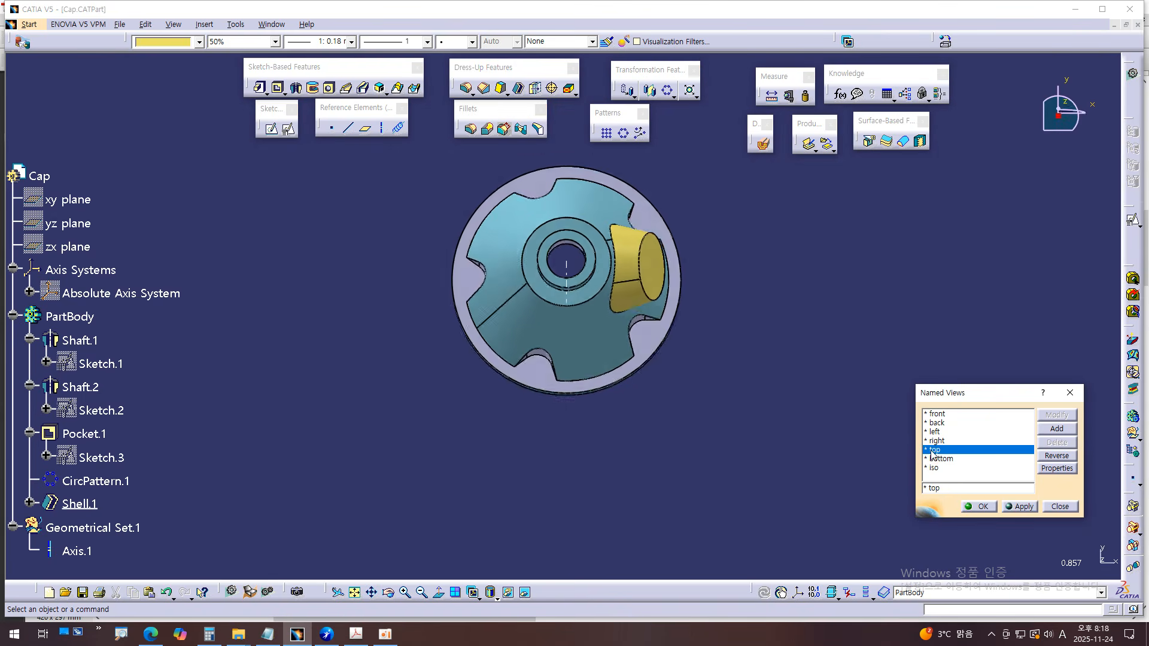
middle_click_drag(768, 288, 800, 353)
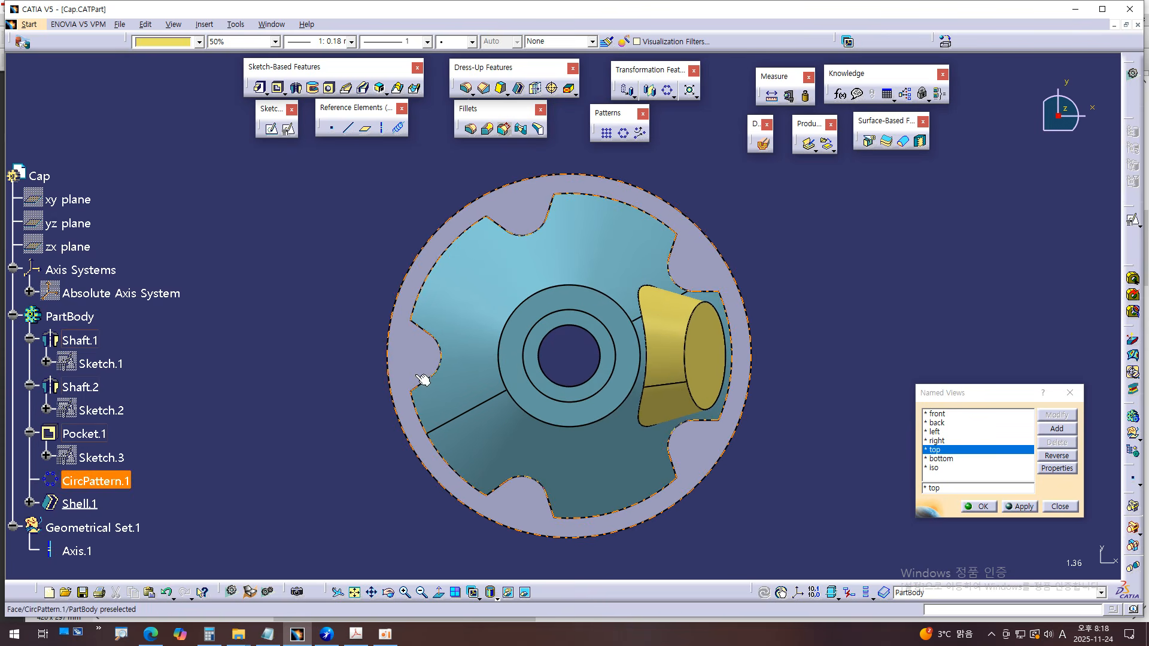
left_click(407, 353)
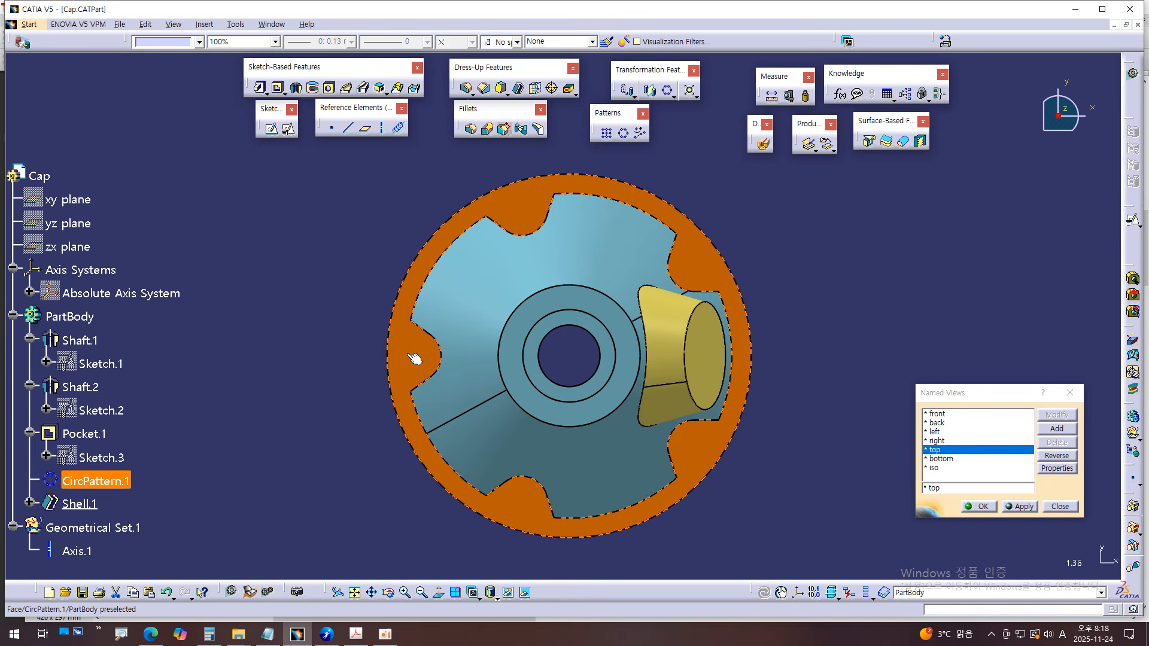
left_click(289, 131)
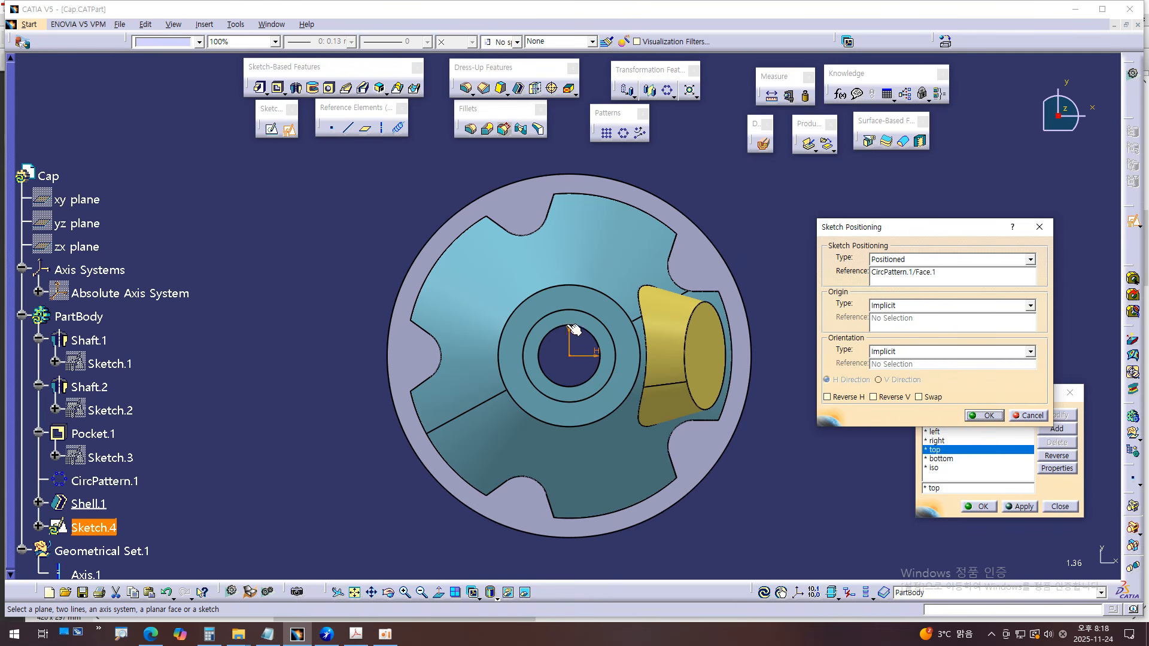
left_click(984, 416)
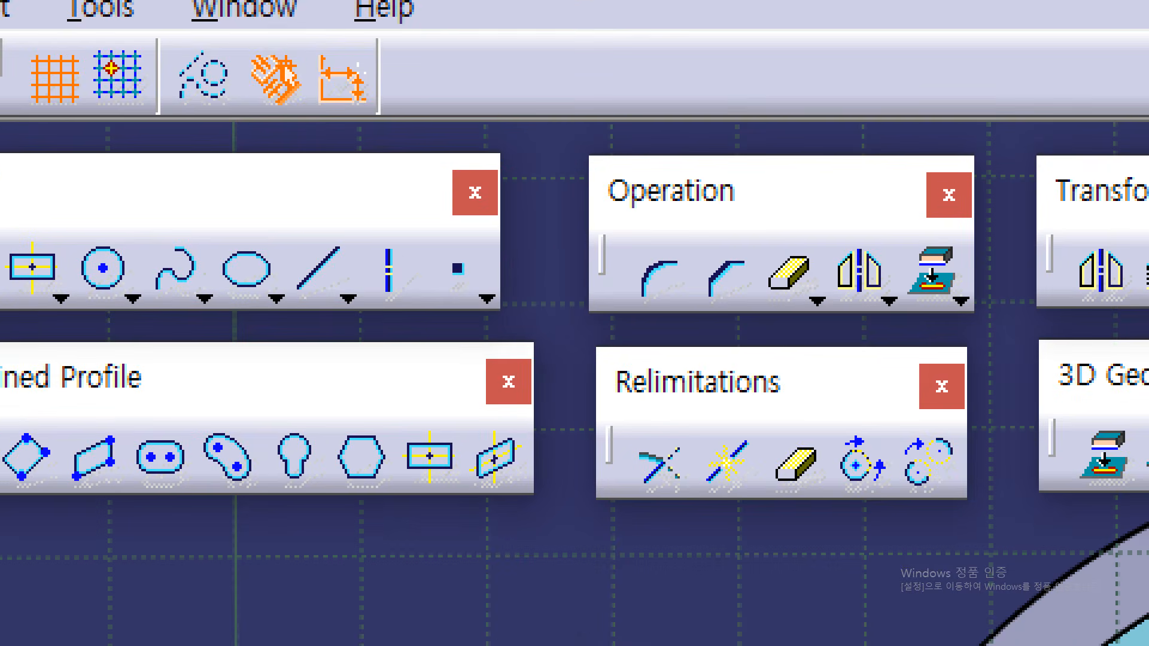
- Place a sketch point on the horizontal axis inside the flange notch opposite the yellow side boss
left_click(280, 42)
mouse_move(493, 280)
left_mouse_down()
mouse_move(469, 326)
mouse_move(441, 258)
mouse_move(492, 251)
left_mouse_up()
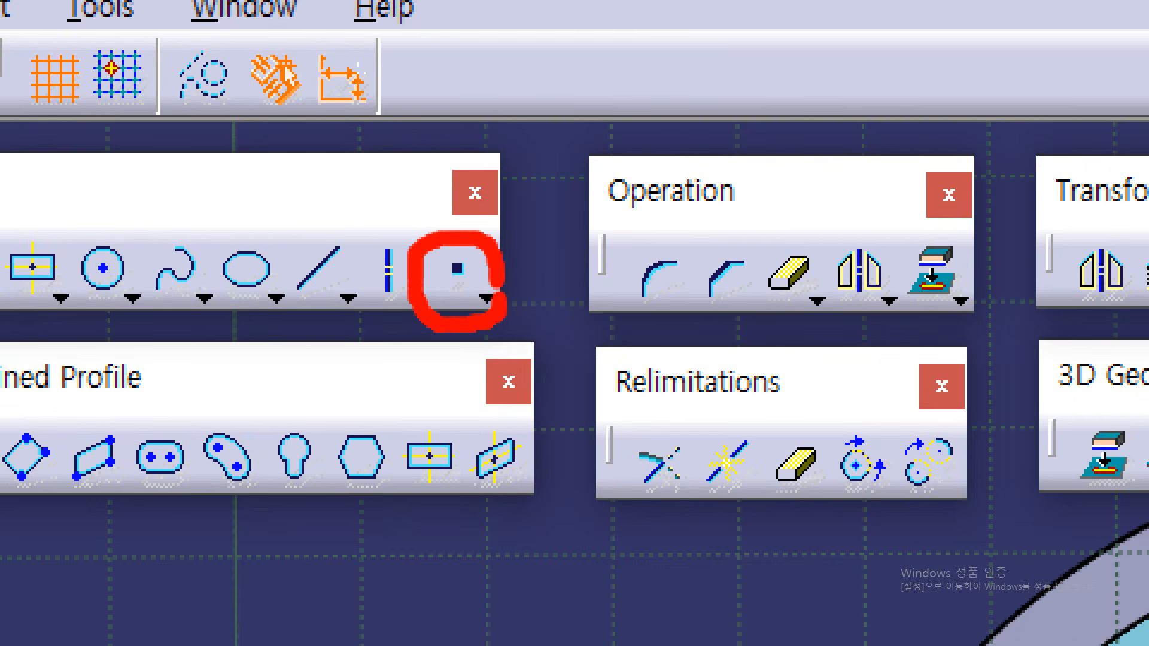
left_click_drag(143, 104, 248, 113)
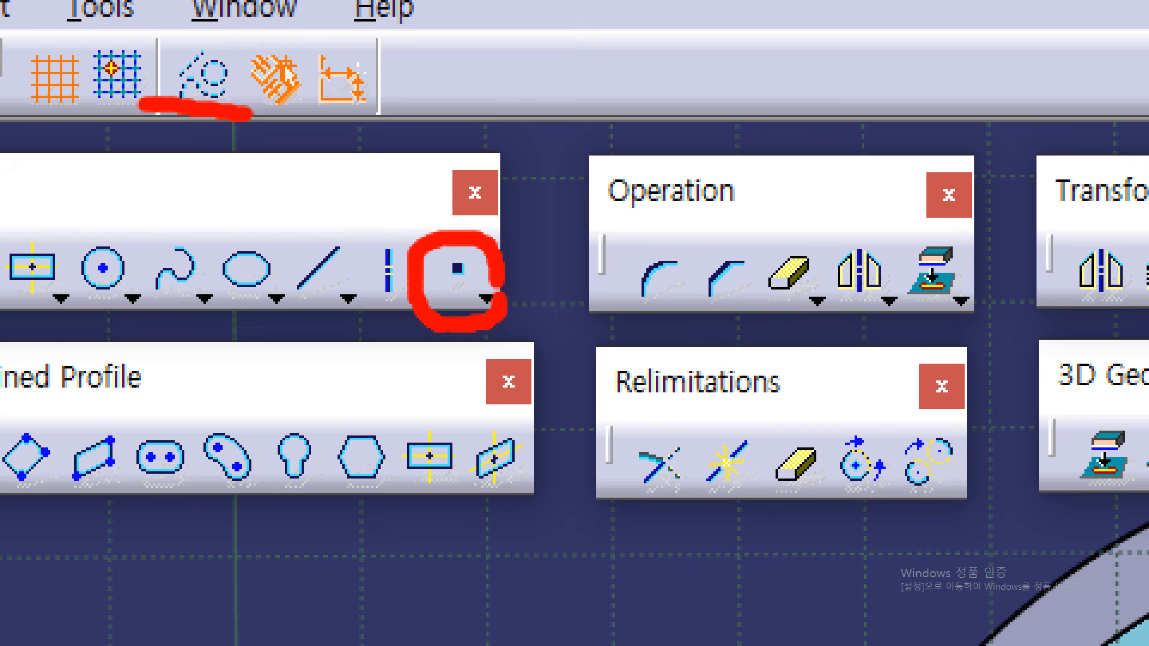
left_click(461, 306)
key("Escape")
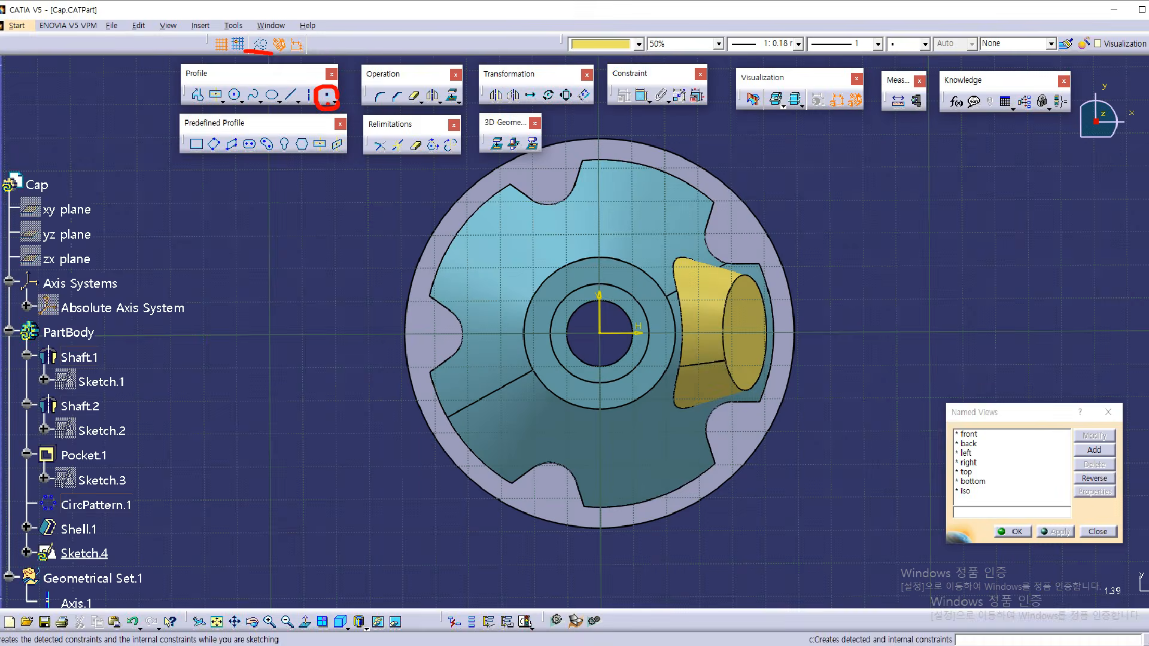
left_click(324, 95)
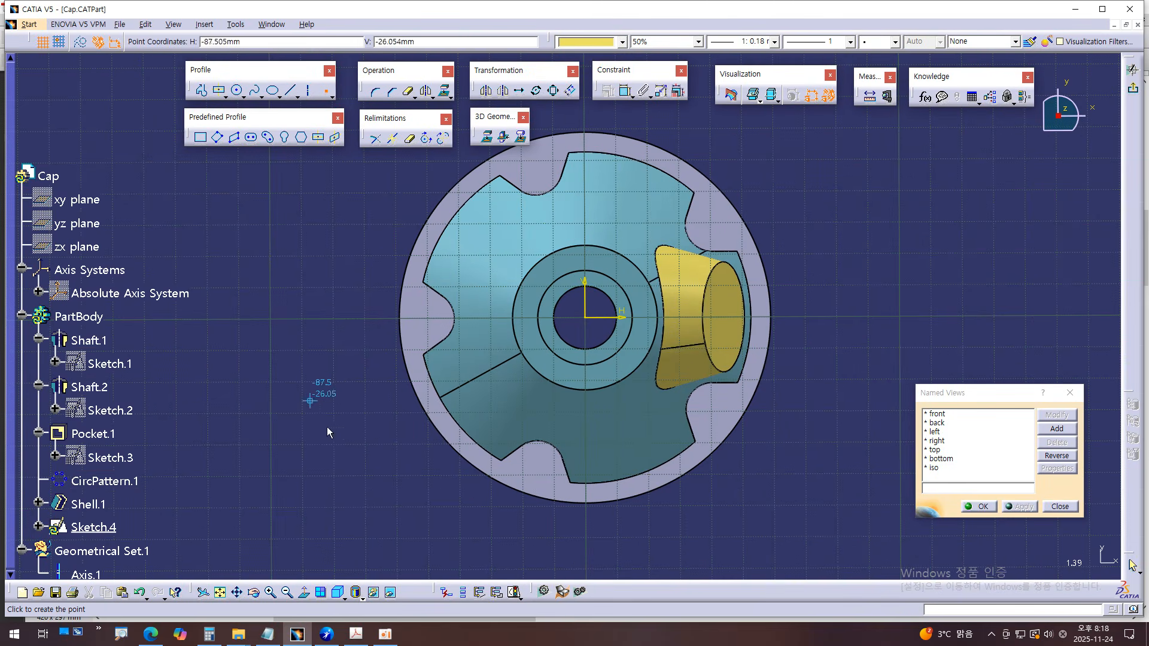
middle_click_drag(449, 465, 451, 423)
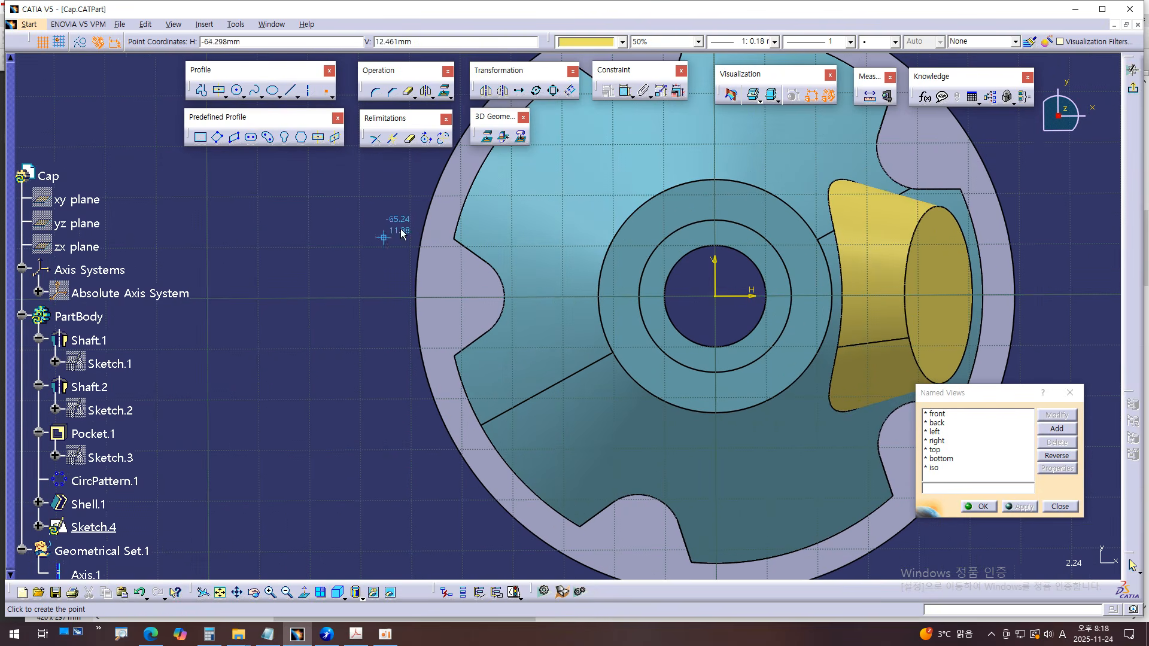
left_click(464, 299)
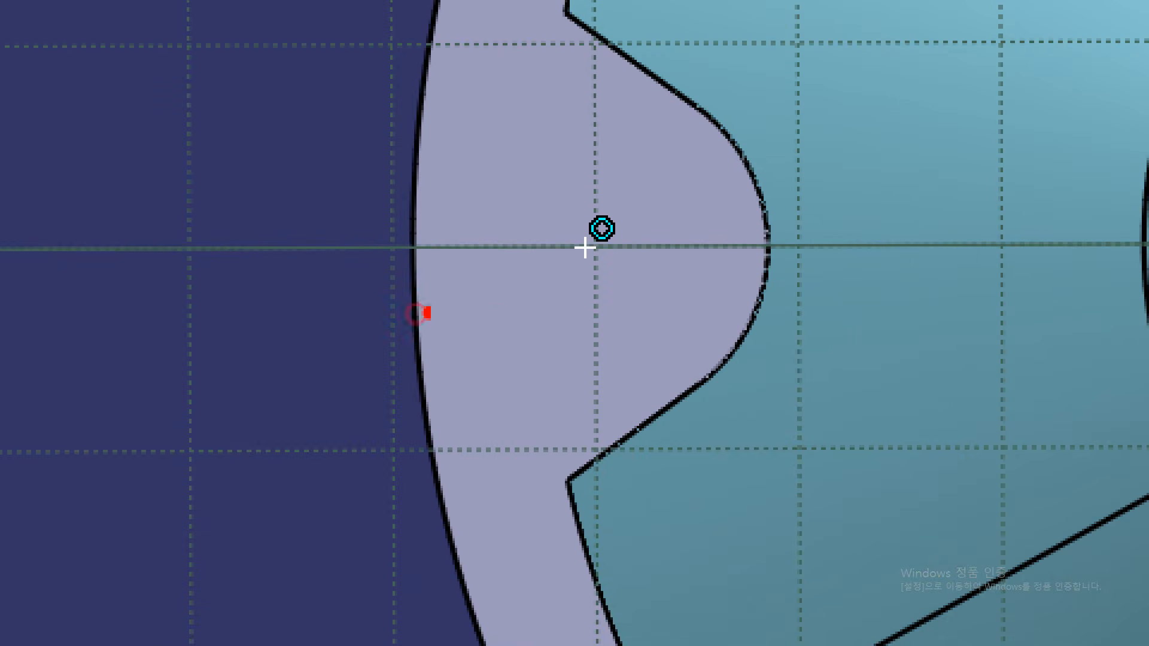
mouse_move(643, 297)
left_mouse_down()
mouse_move(538, 275)
mouse_move(635, 179)
mouse_move(657, 270)
left_mouse_up()
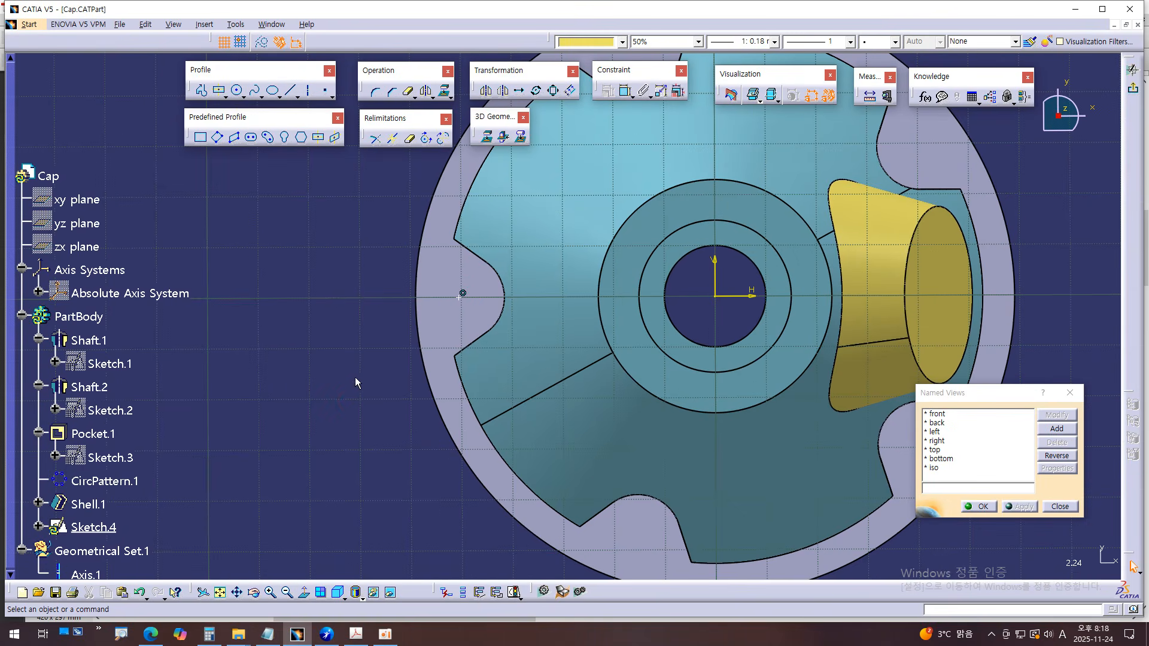
middle_click_drag(349, 384, 351, 386)
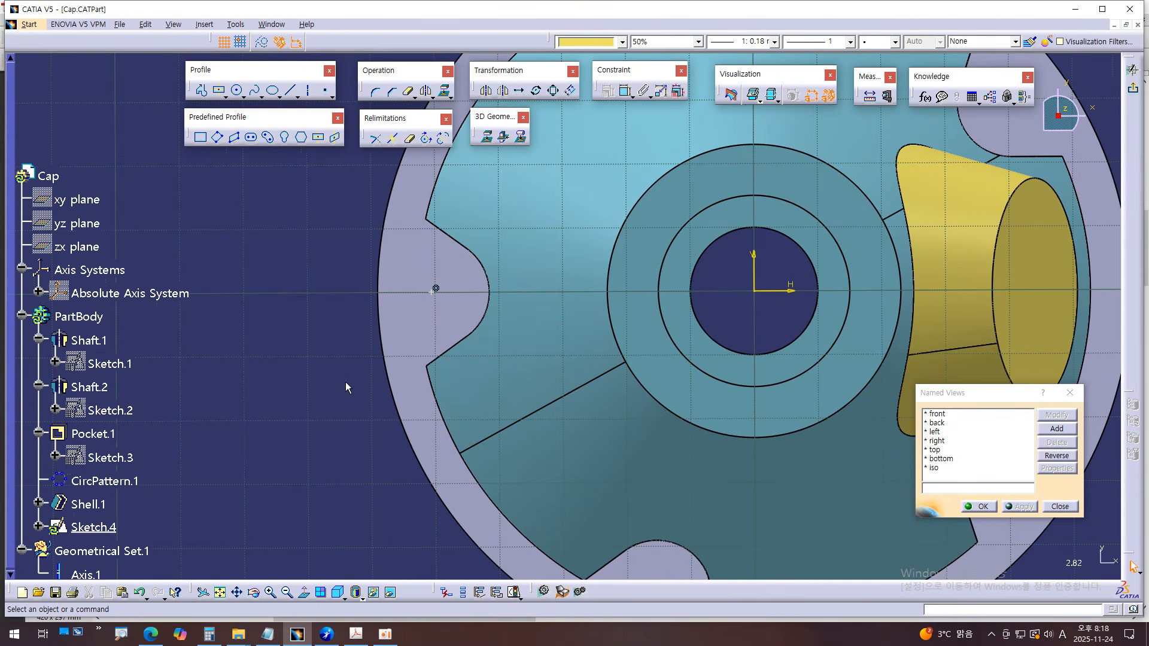
- Constrain the sketch point to be concentric with the rounded arc edge of the flange notch opposite the yellow side boss
middle_click_drag(349, 336, 456, 359)
left_click(548, 288)
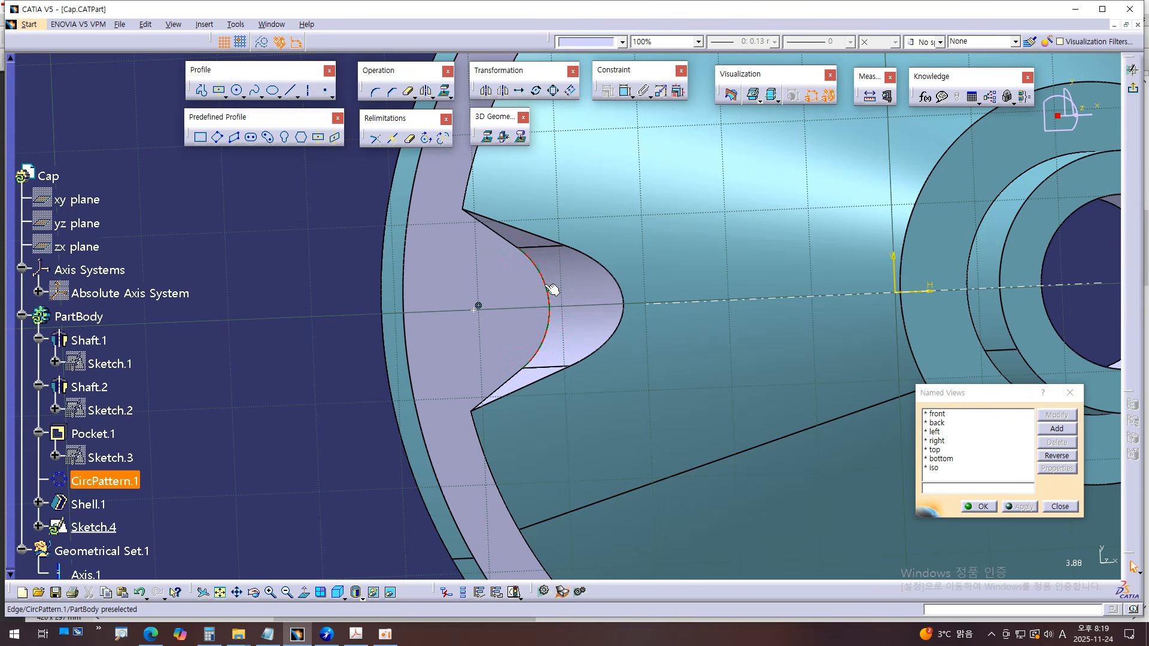
left_click(476, 308, "ctrl")
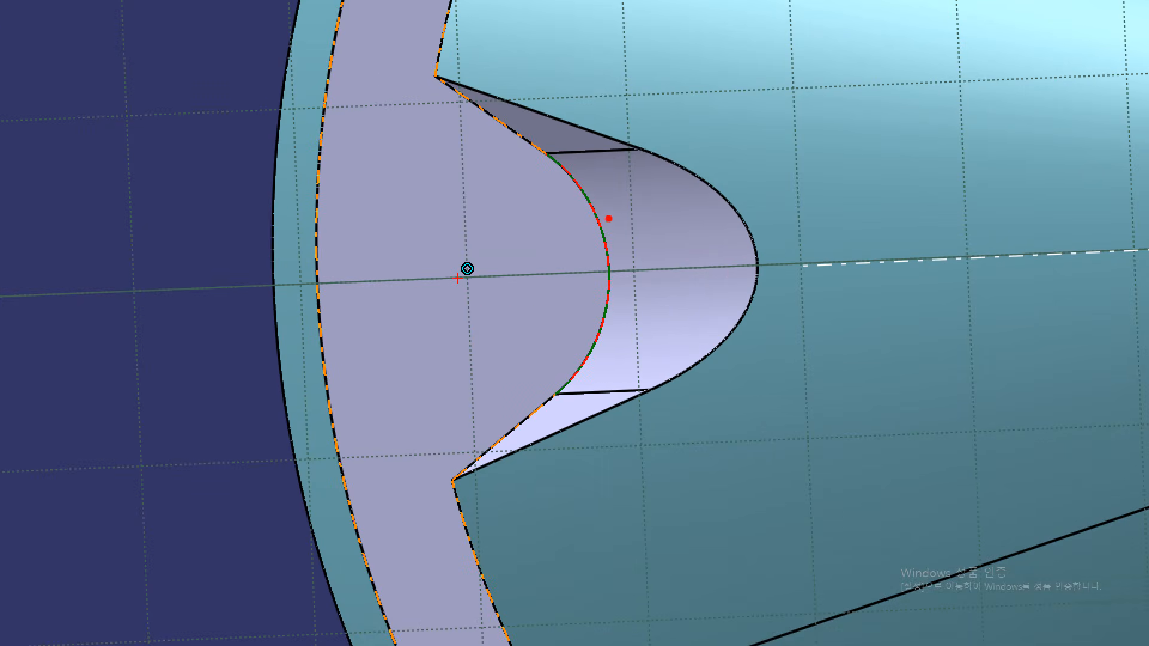
left_click_drag(583, 189, 616, 309)
left_click_drag(472, 303, 470, 249)
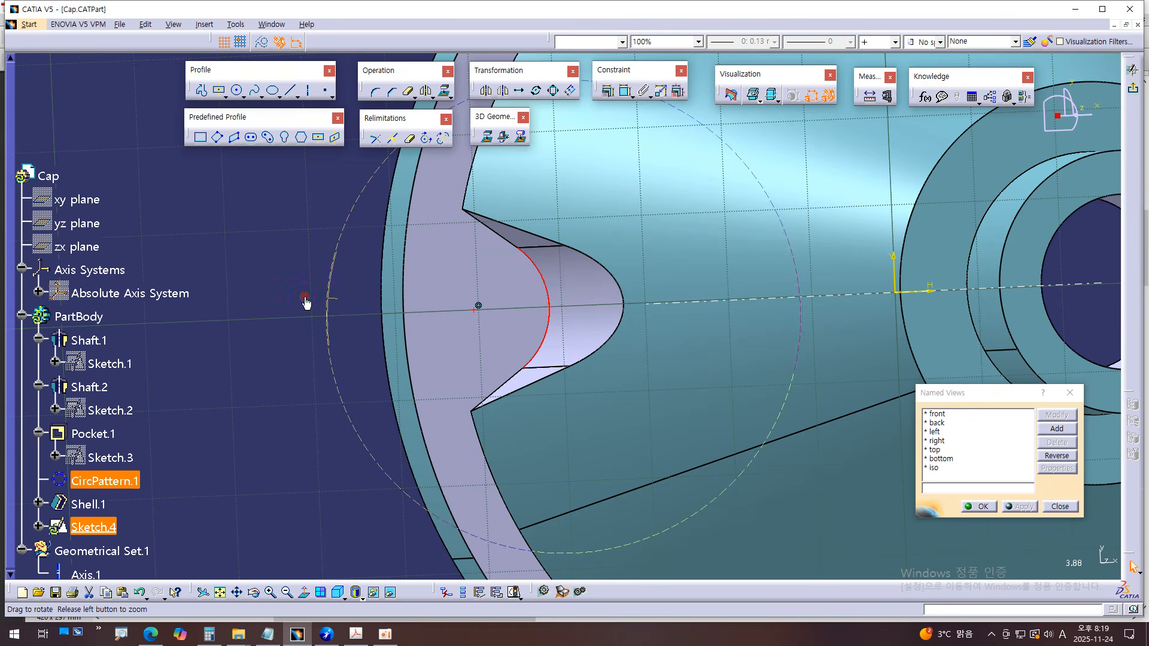
middle_click_drag(306, 298, 286, 341)
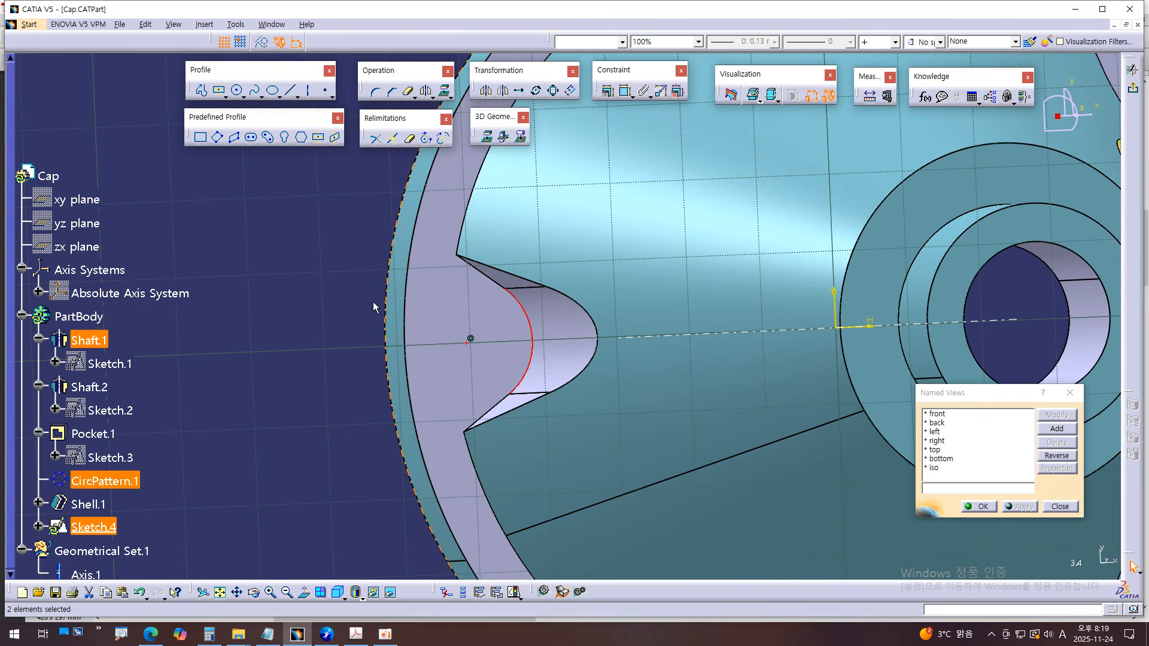
left_click(611, 96)
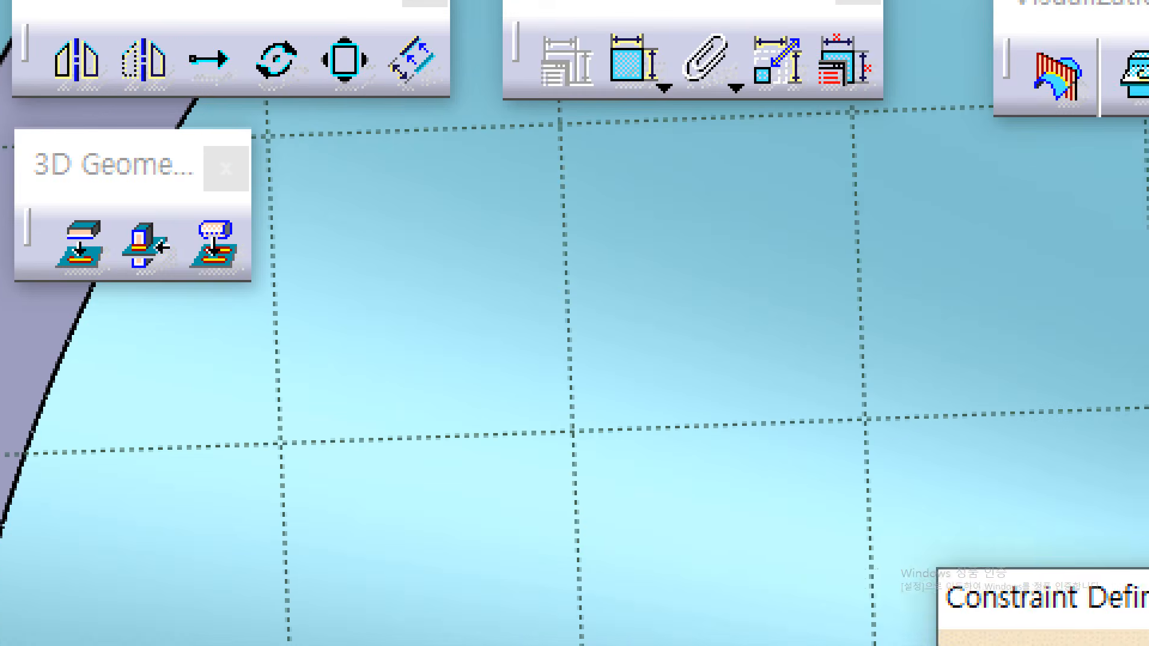
mouse_move(584, 123)
left_mouse_down()
mouse_move(520, 88)
mouse_move(597, 80)
mouse_move(588, 117)
left_mouse_up()
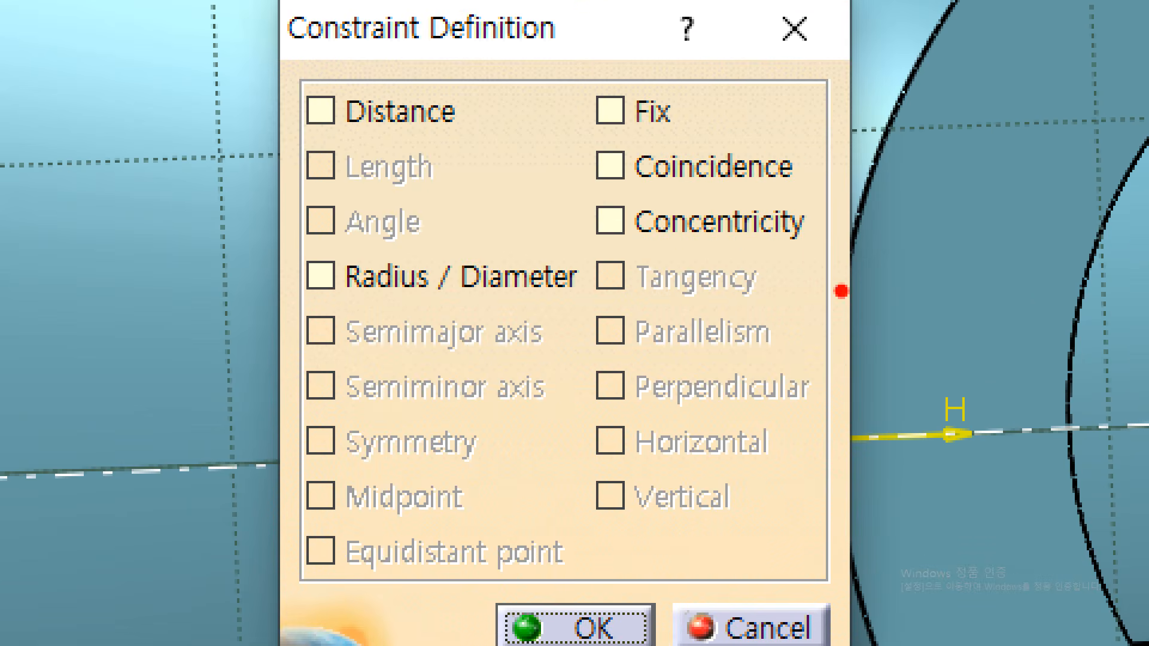
mouse_move(595, 205)
left_mouse_down()
mouse_move(609, 222)
mouse_move(619, 210)
mouse_move(688, 245)
mouse_move(791, 248)
left_mouse_up()
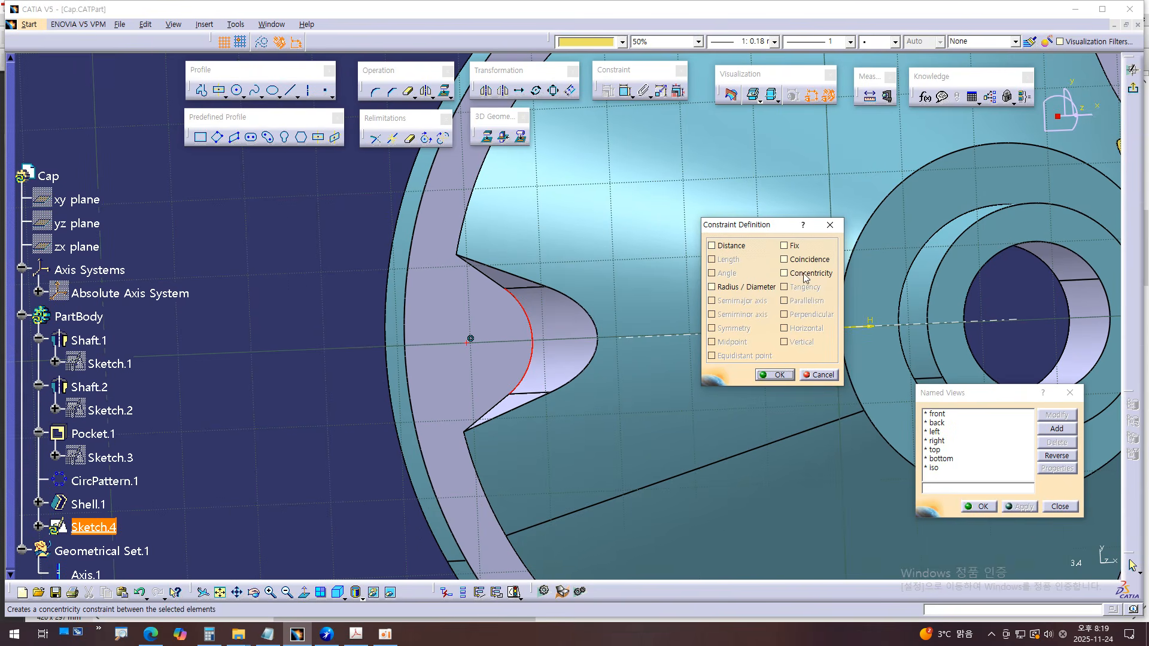
left_click(801, 273)
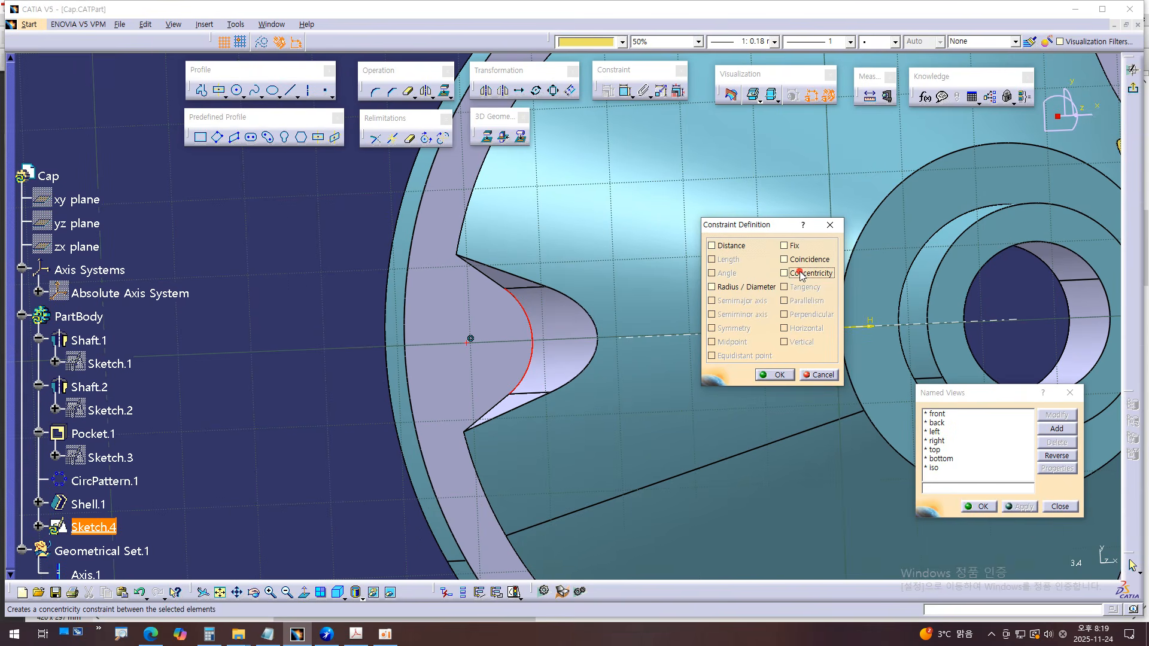
left_click(776, 374)
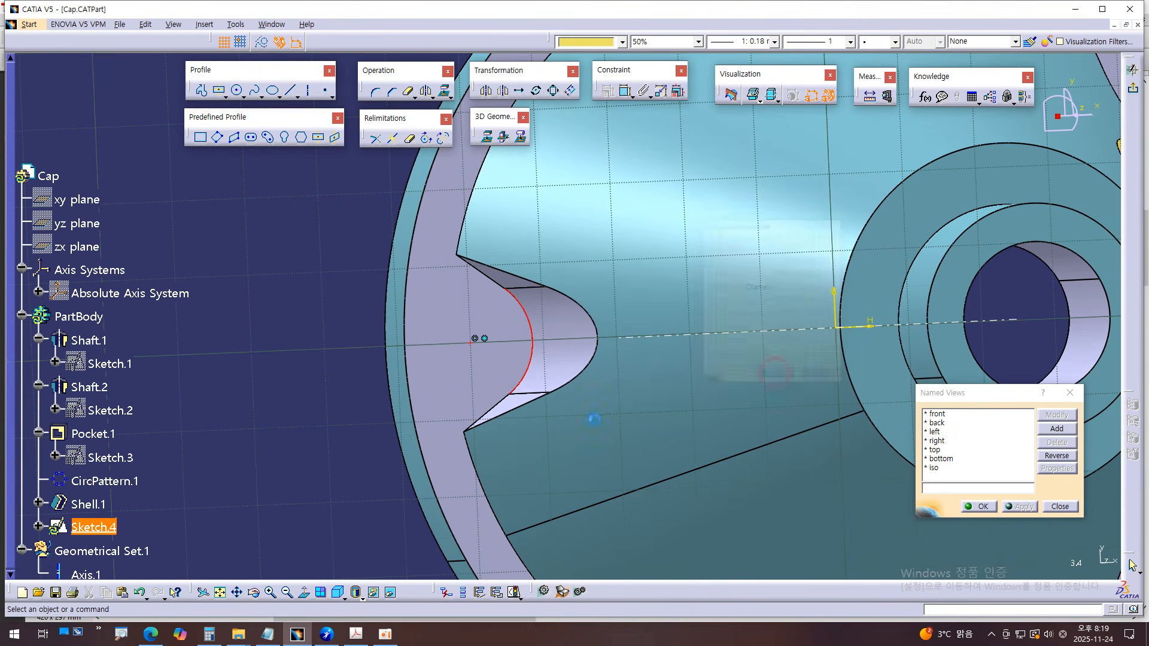
- View the constrained point square to the sketch plane and exit the sketch
left_click(304, 592)
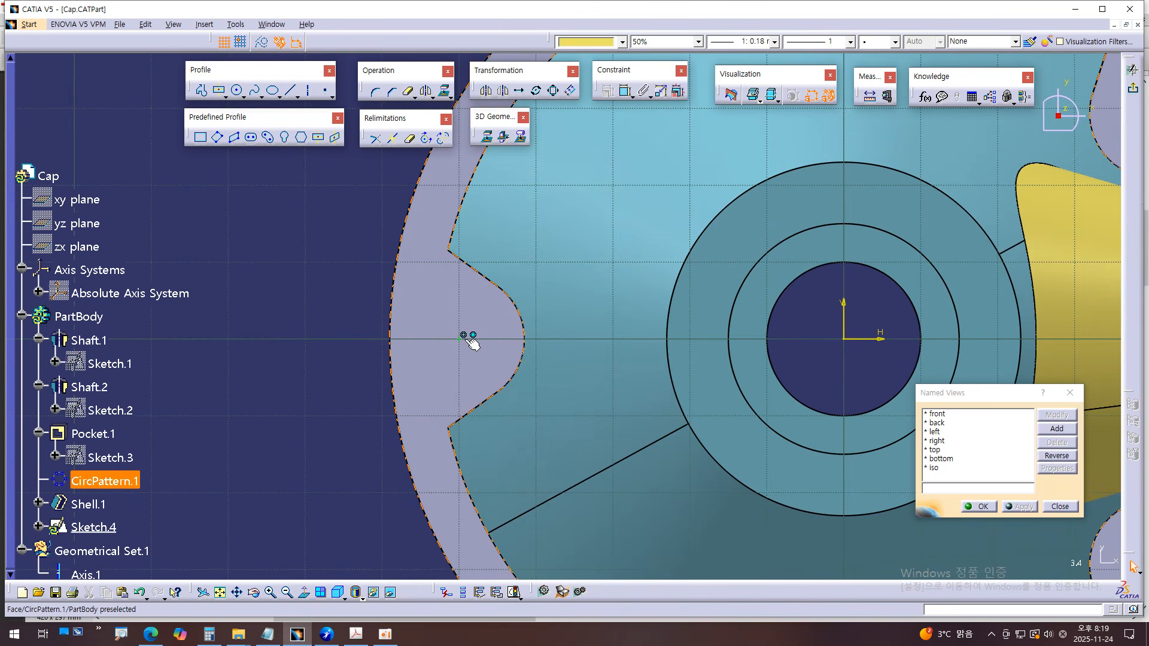
middle_click_drag(338, 340, 342, 396, "ctrl")
middle_click_drag(428, 426, 385, 379)
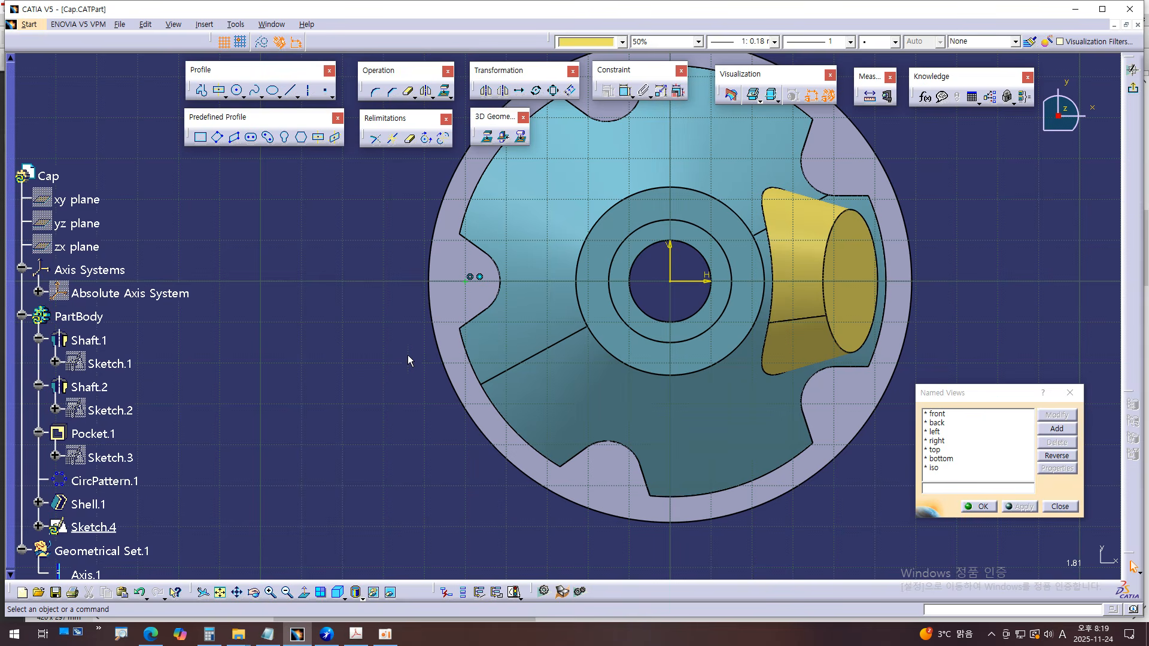
left_click(1135, 90)
- Start a hole on the base flange's upper face, positioned at the sketch point in the notch
middle_click_drag(619, 561, 599, 336)
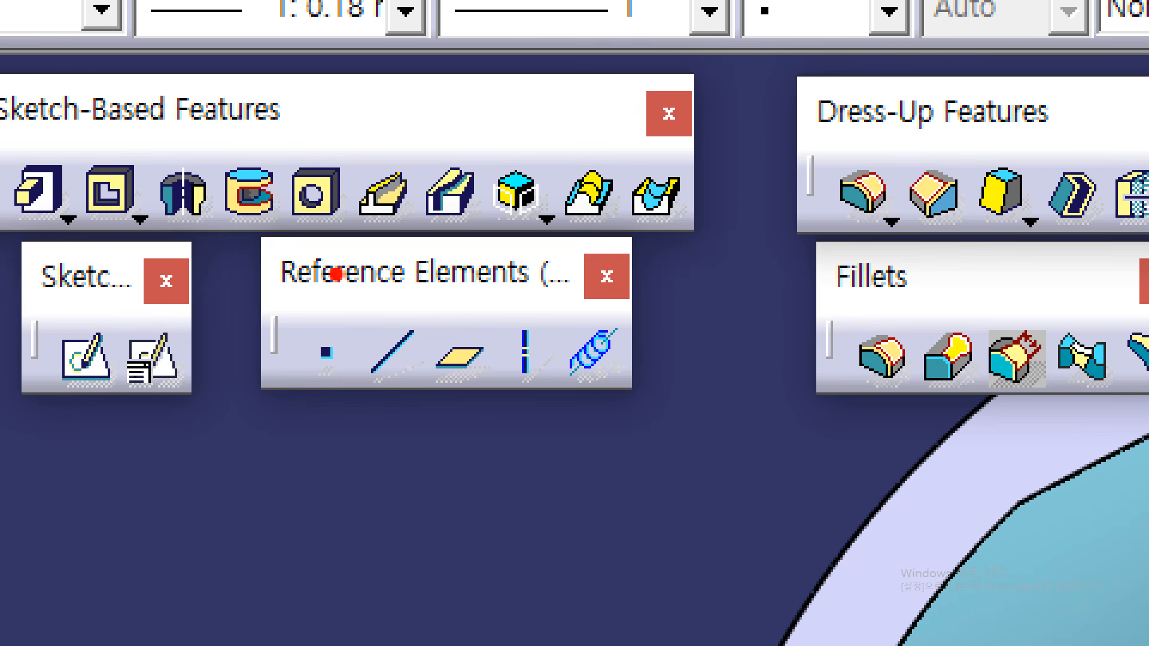
mouse_move(336, 302)
left_mouse_down()
mouse_move(323, 344)
mouse_move(358, 350)
left_mouse_up()
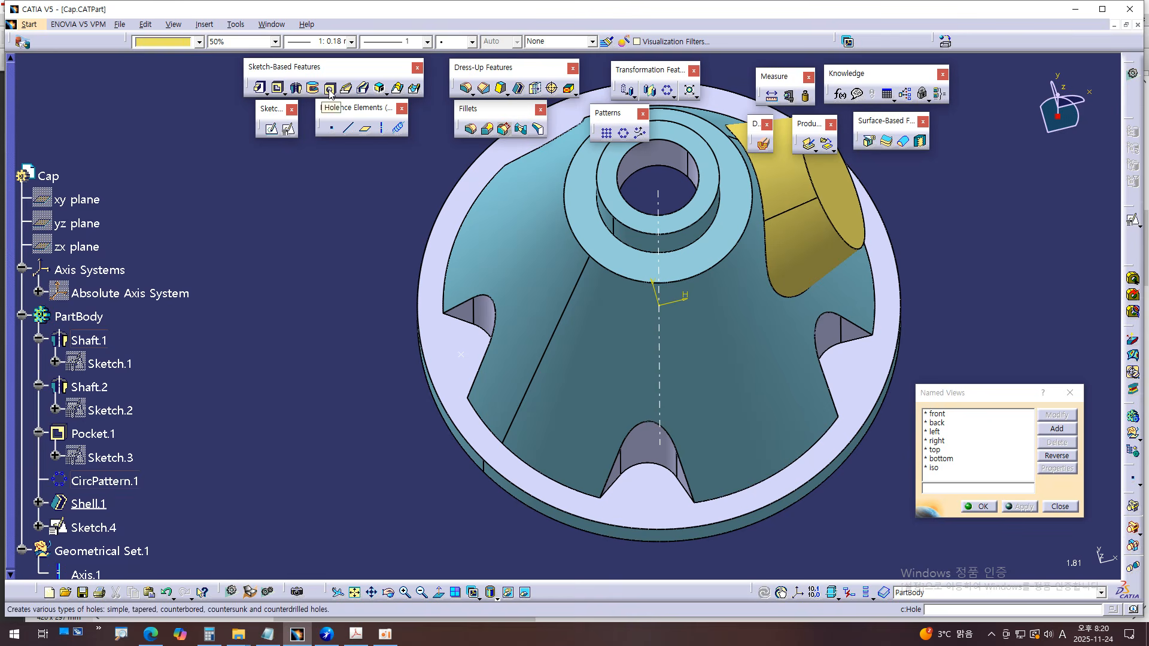
left_click(330, 89)
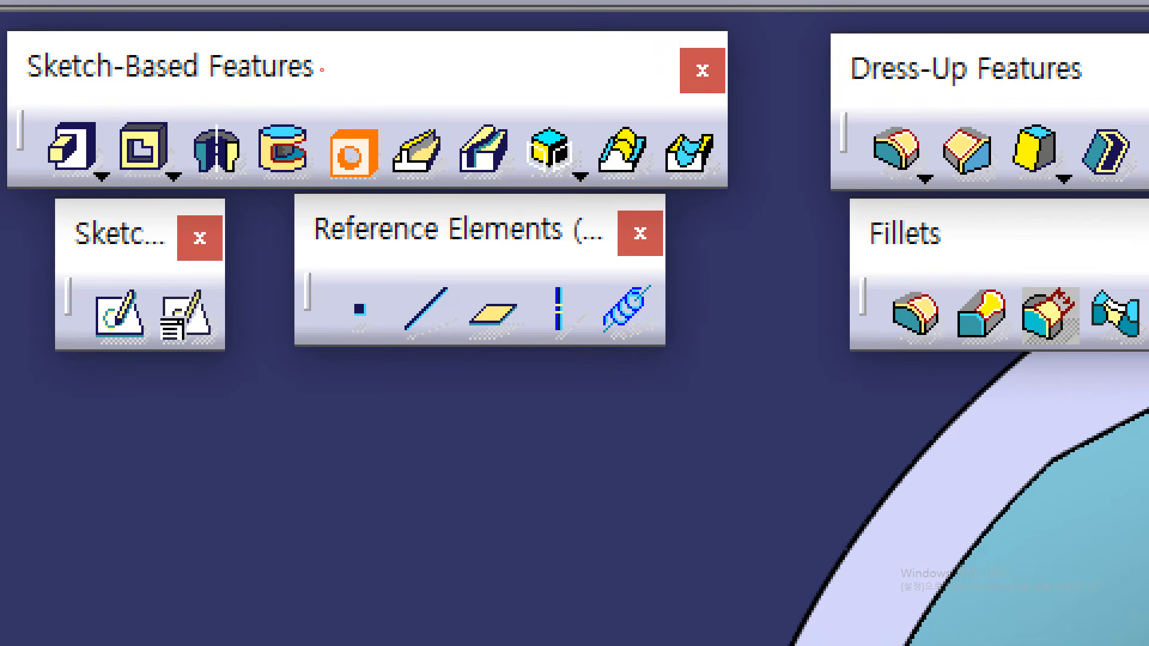
left_click_drag(302, 188, 384, 195)
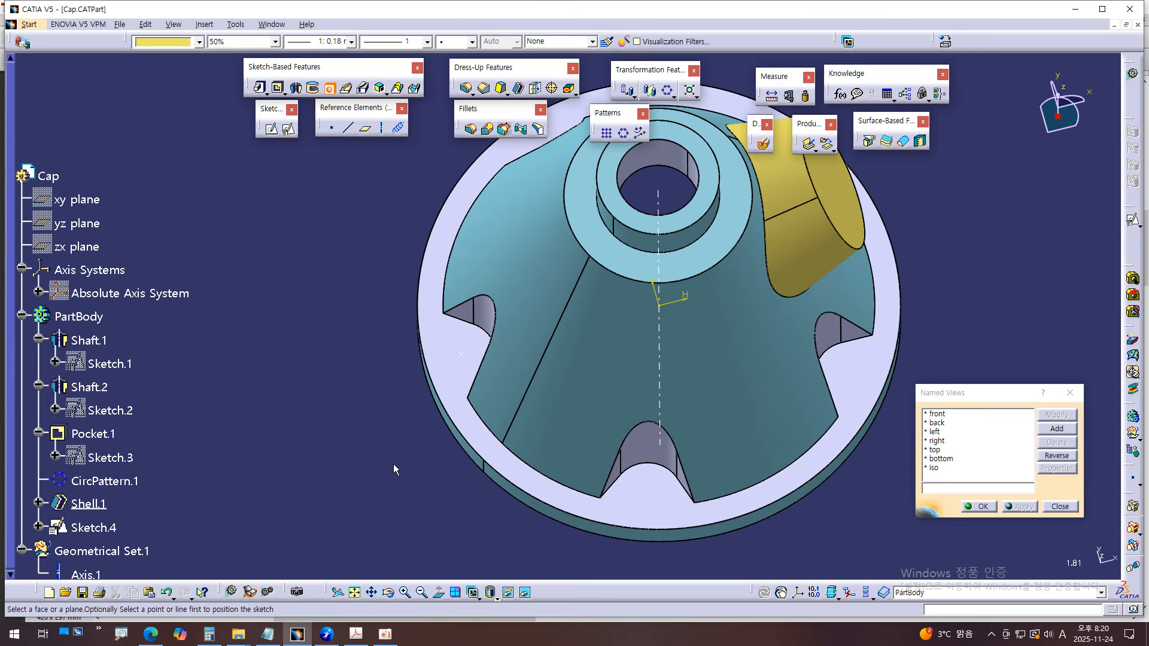
mouse_move(401, 453)
middle_mouse_down()
mouse_move(430, 357)
mouse_move(470, 382)
mouse_move(456, 407)
mouse_move(445, 404)
middle_mouse_up()
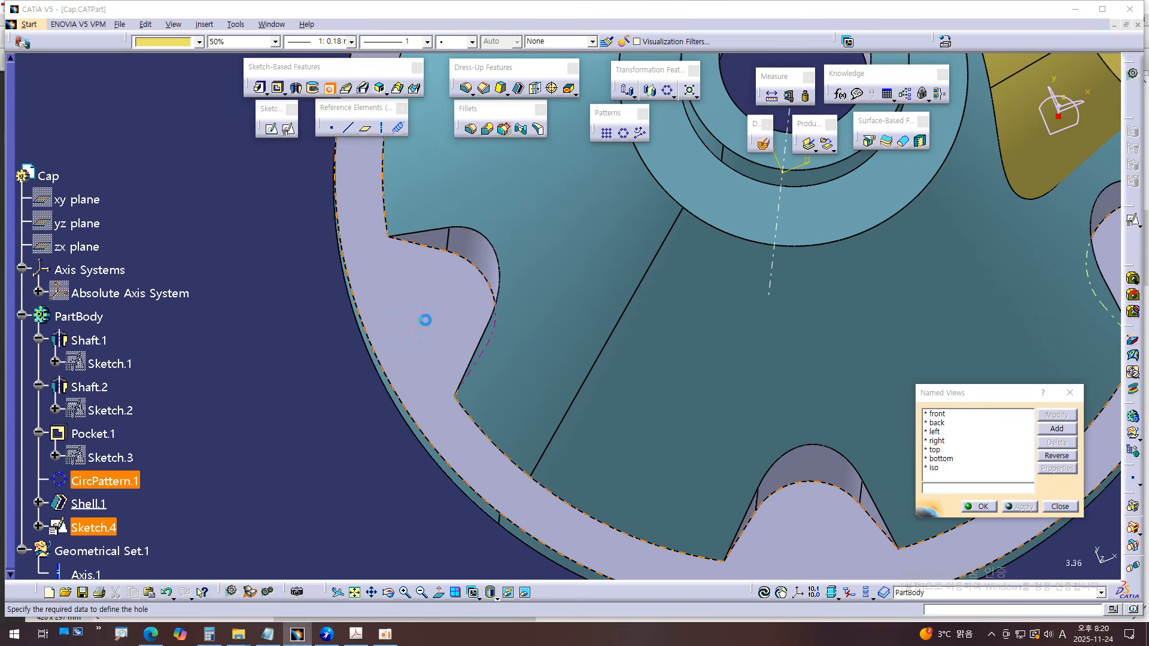
left_click(430, 310)
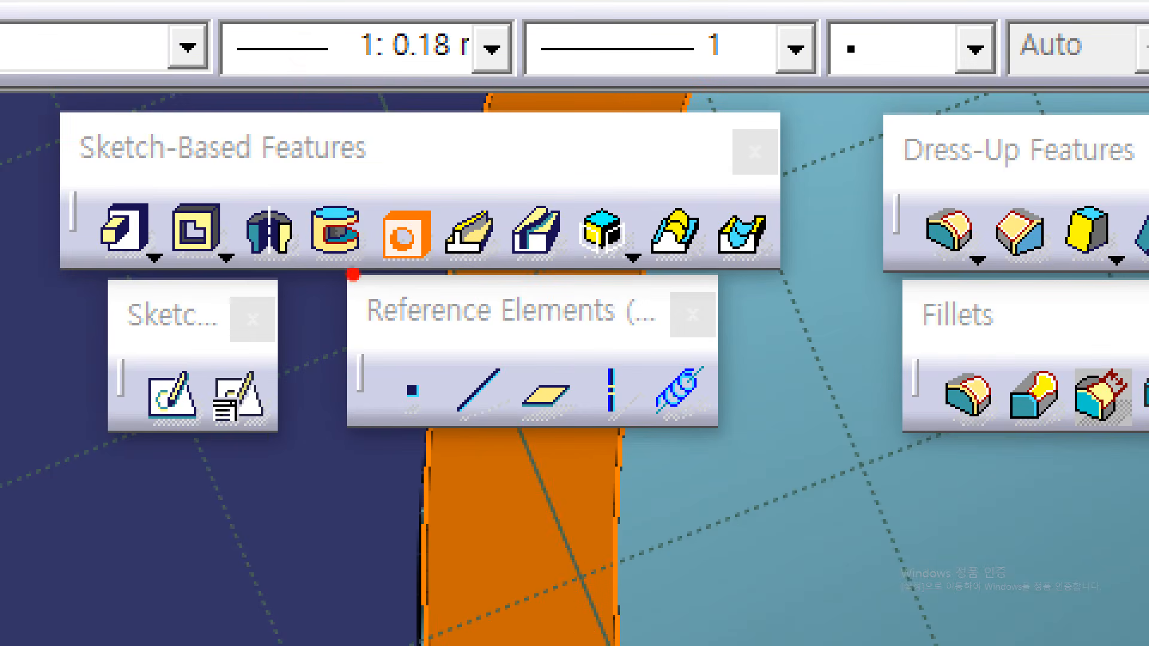
left_click_drag(353, 274, 428, 277)
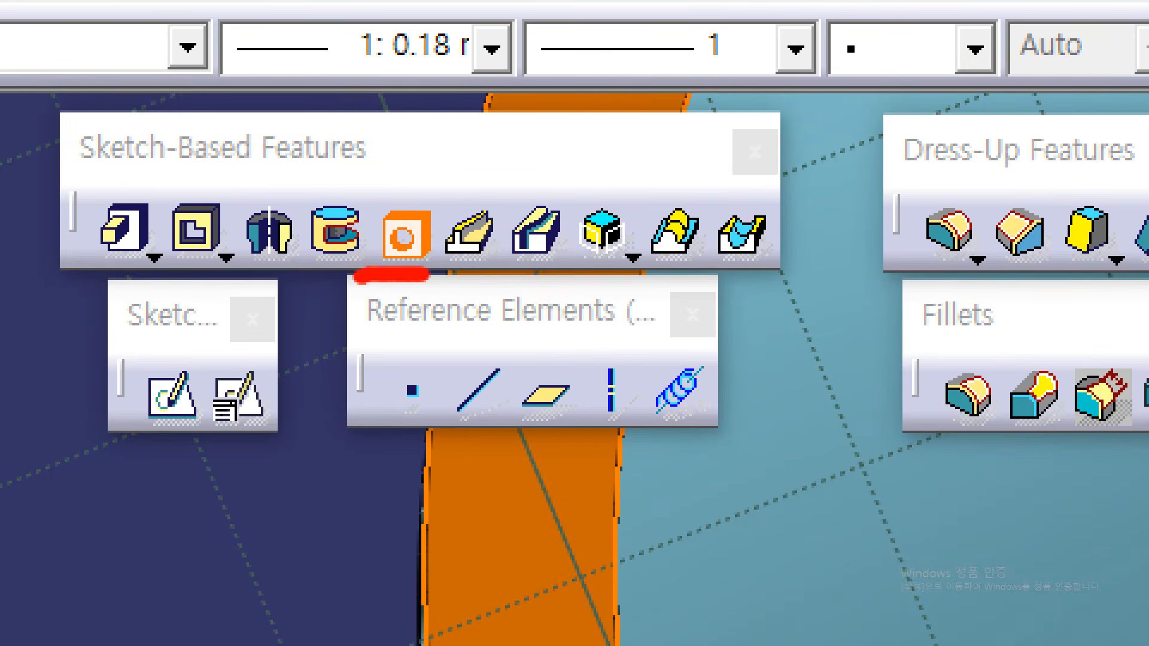
left_click_drag(66, 162, 437, 175)
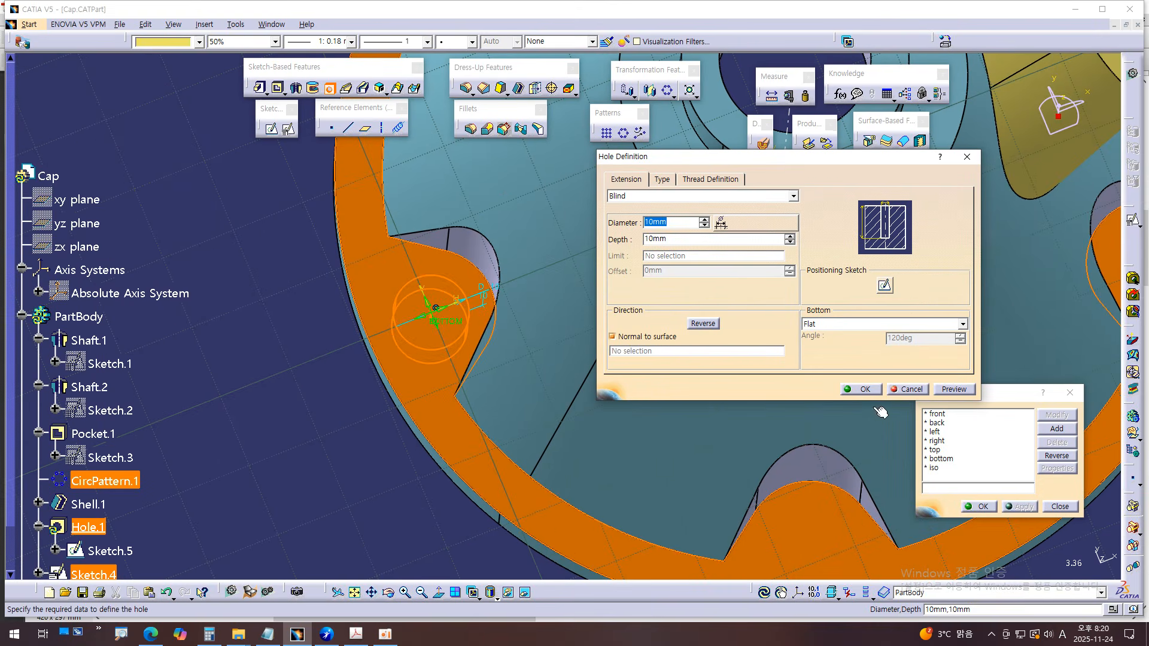
left_click(386, 635)
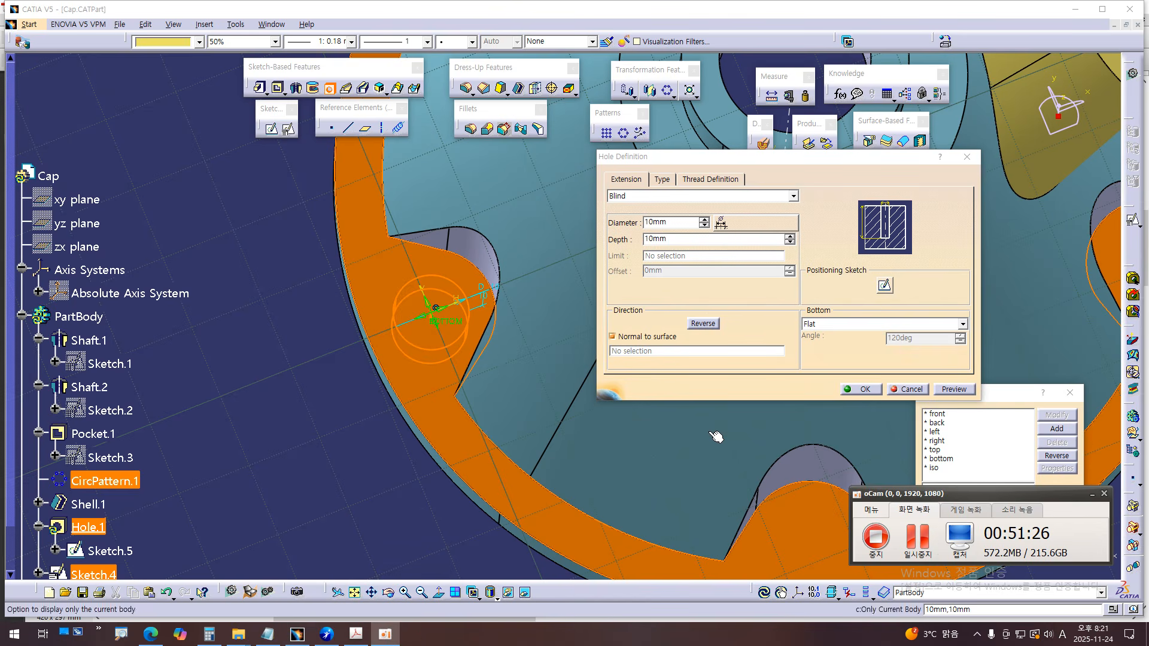
- Set the type of the flange hole to Counterbored
left_click(662, 180)
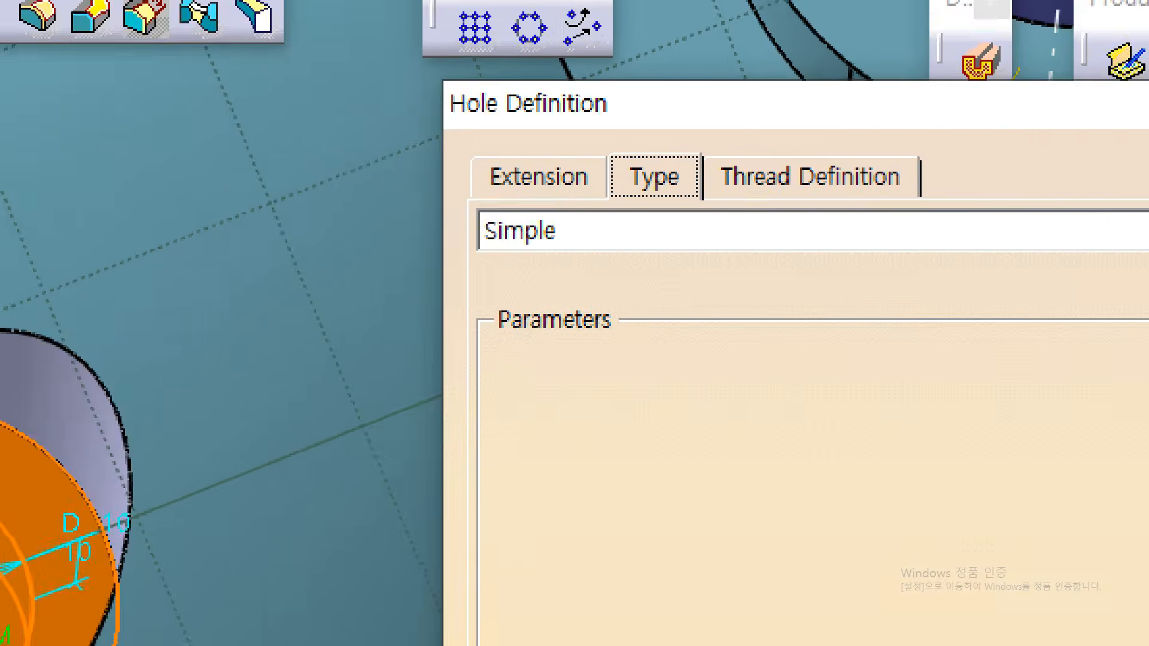
left_click_drag(615, 205, 686, 209)
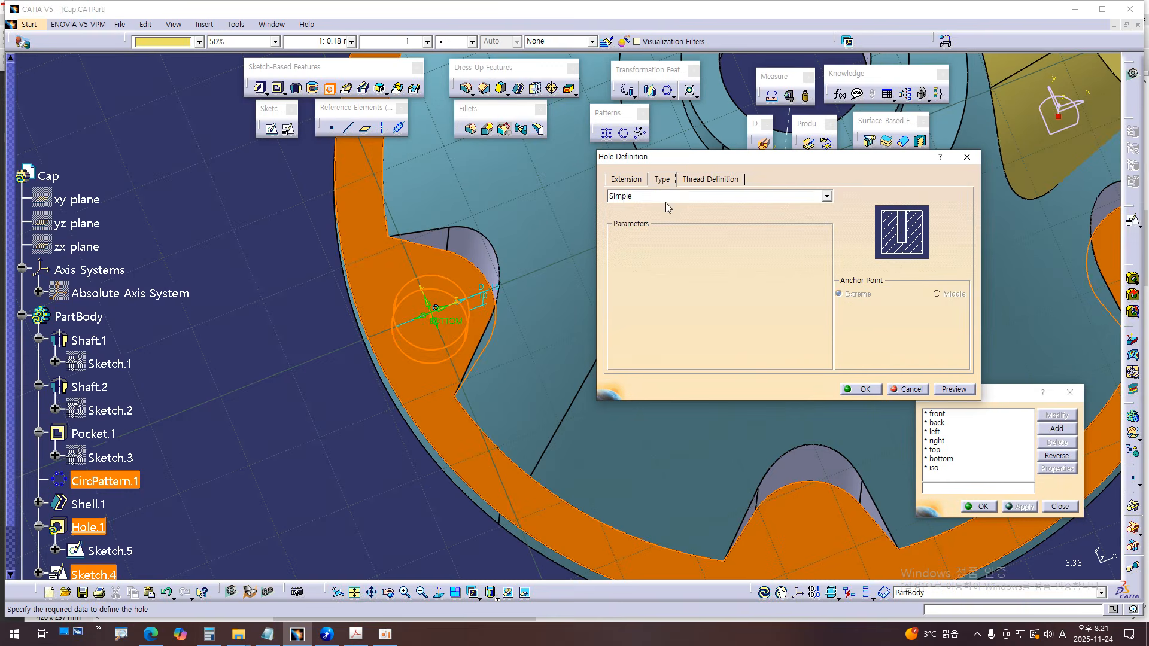
left_click(652, 256)
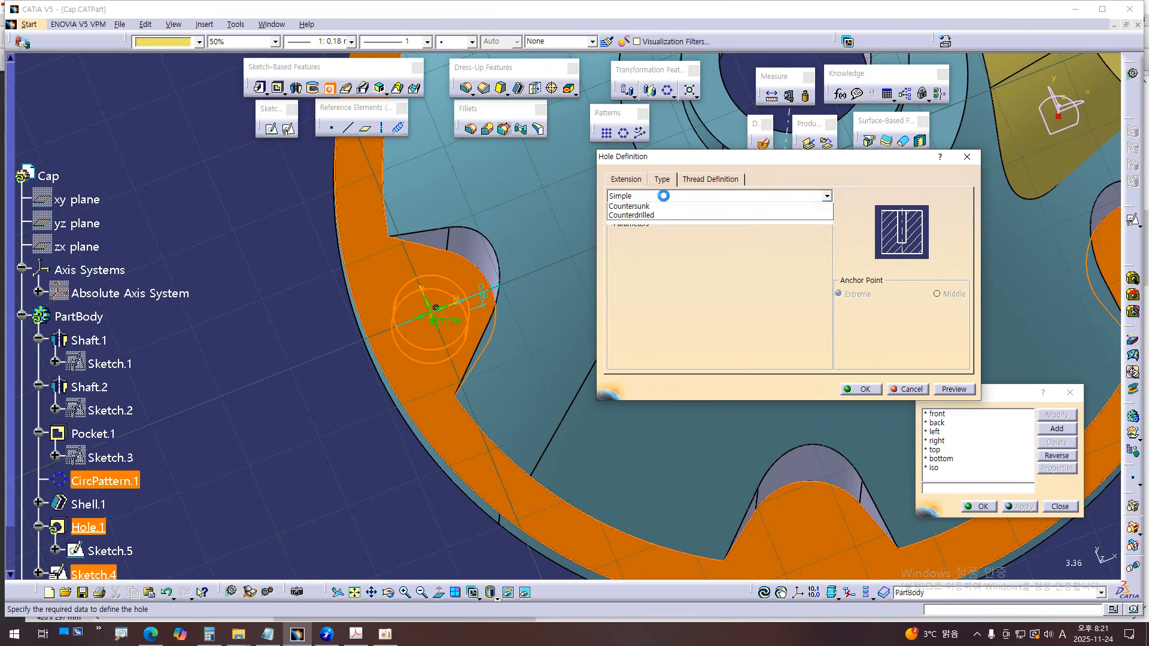
left_click(657, 227)
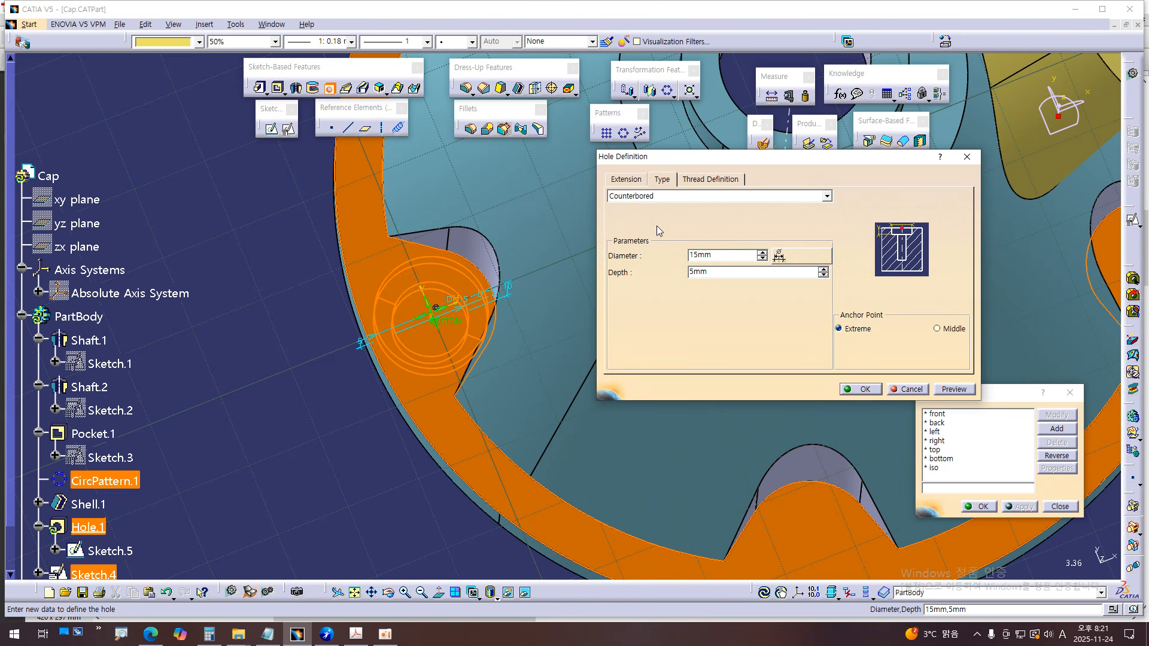
- Return to the hole's extension settings and clear the red pen marks drawn over the dialog
left_click(627, 181)
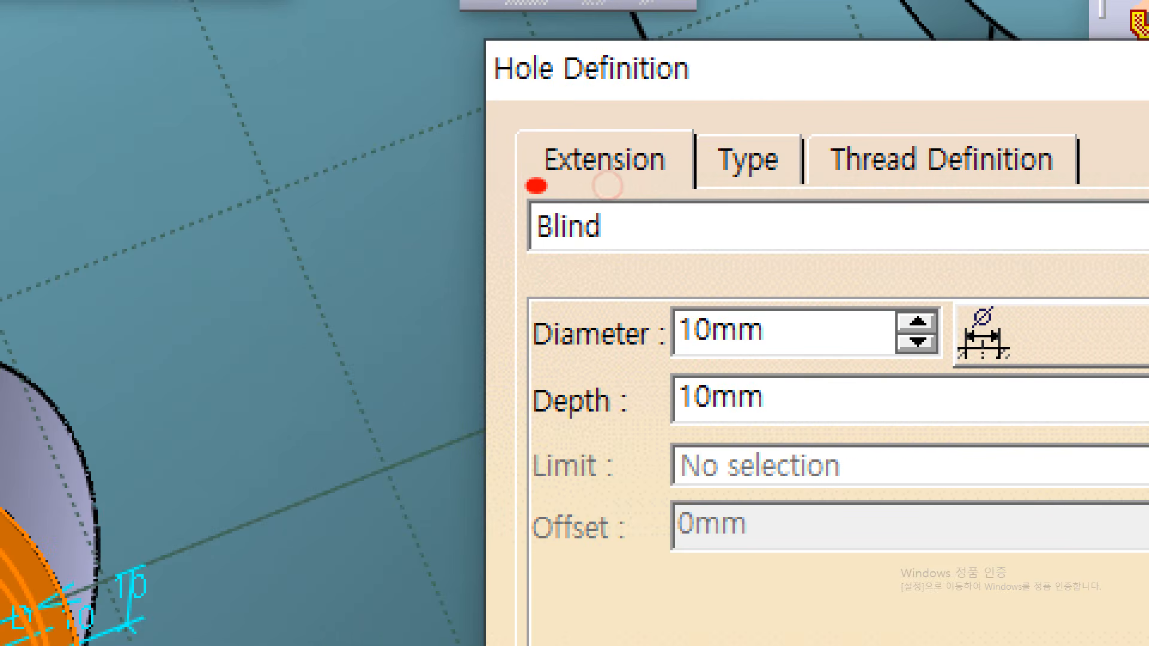
left_click_drag(536, 186, 669, 186)
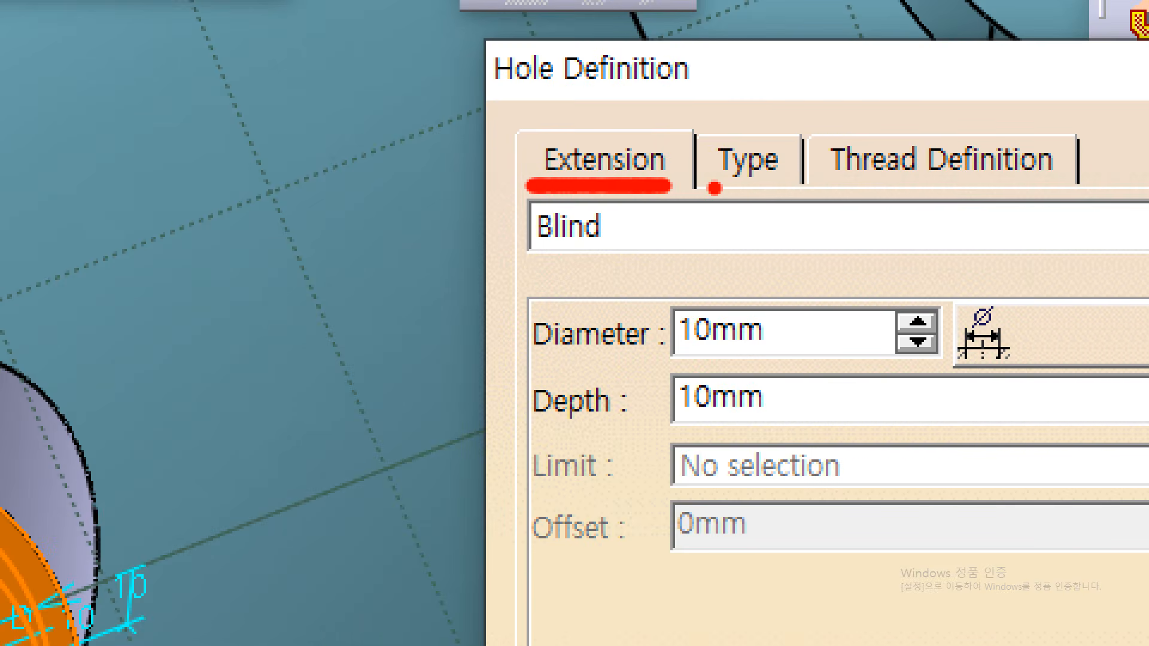
left_click_drag(720, 188, 791, 187)
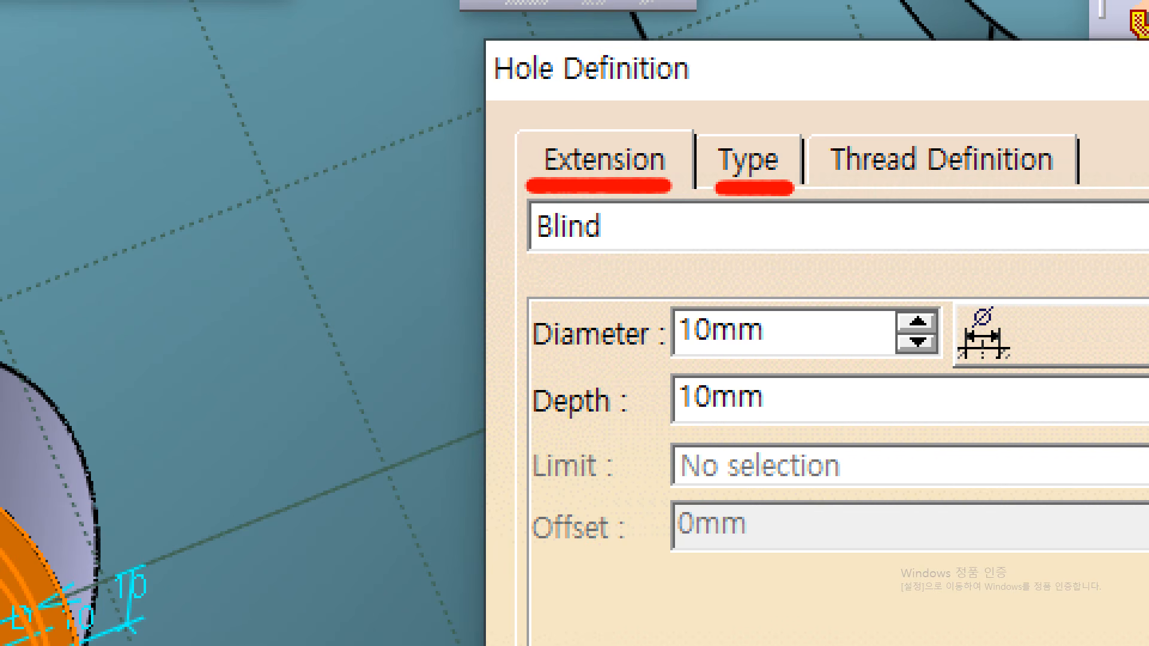
key("ctrl+z")
key("Escape")
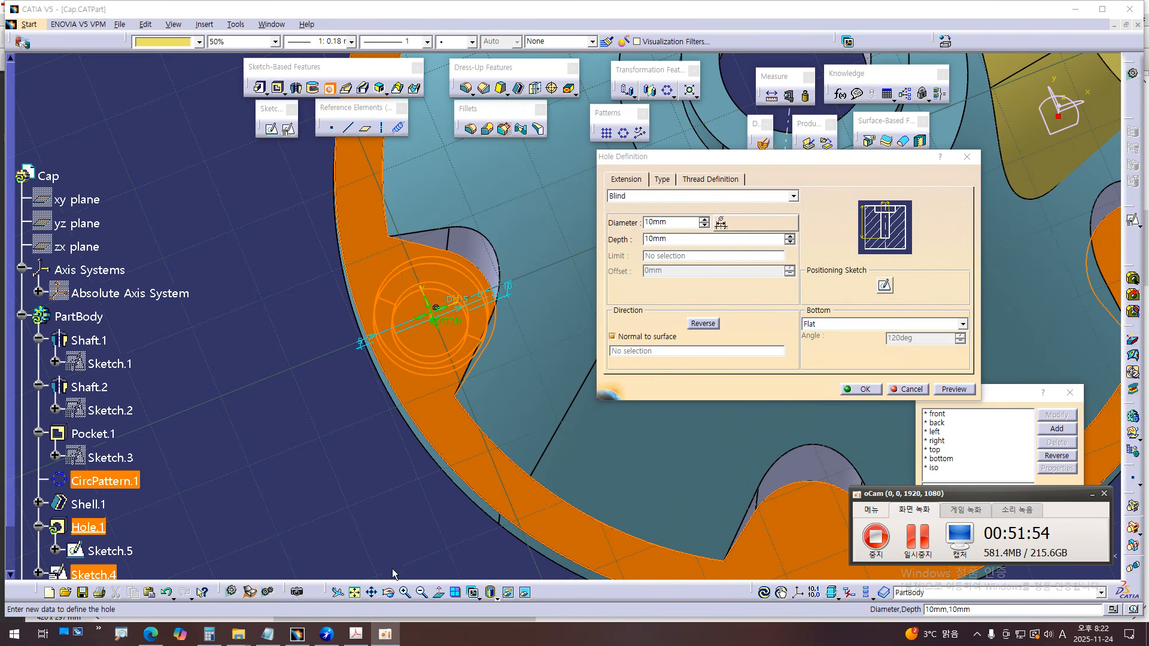
- Switch to drawing 17.pdf in Acrobat and circle the Ø7 bolt hole diameter in red in the section view
left_click(355, 633)
scroll(637, 235, "down", 2, "ctrl")
scroll(637, 236, "down", 4)
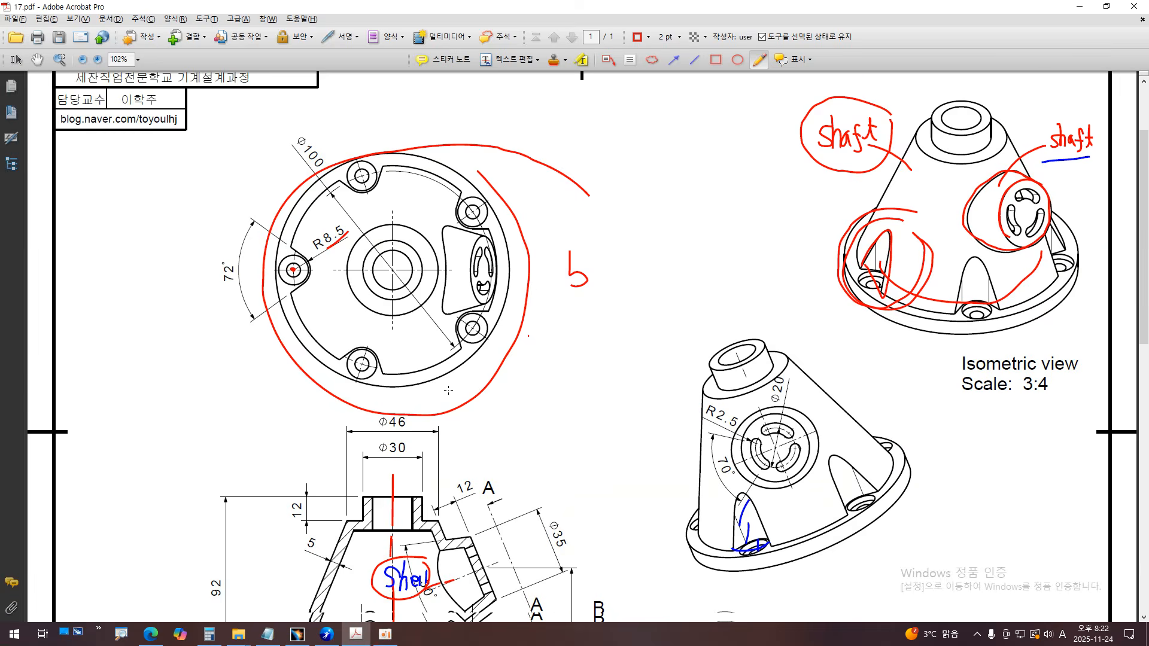
scroll(465, 456, "down", 5, "ctrl")
scroll(427, 493, "up", 2, "ctrl")
scroll(427, 493, "up", 6, "ctrl")
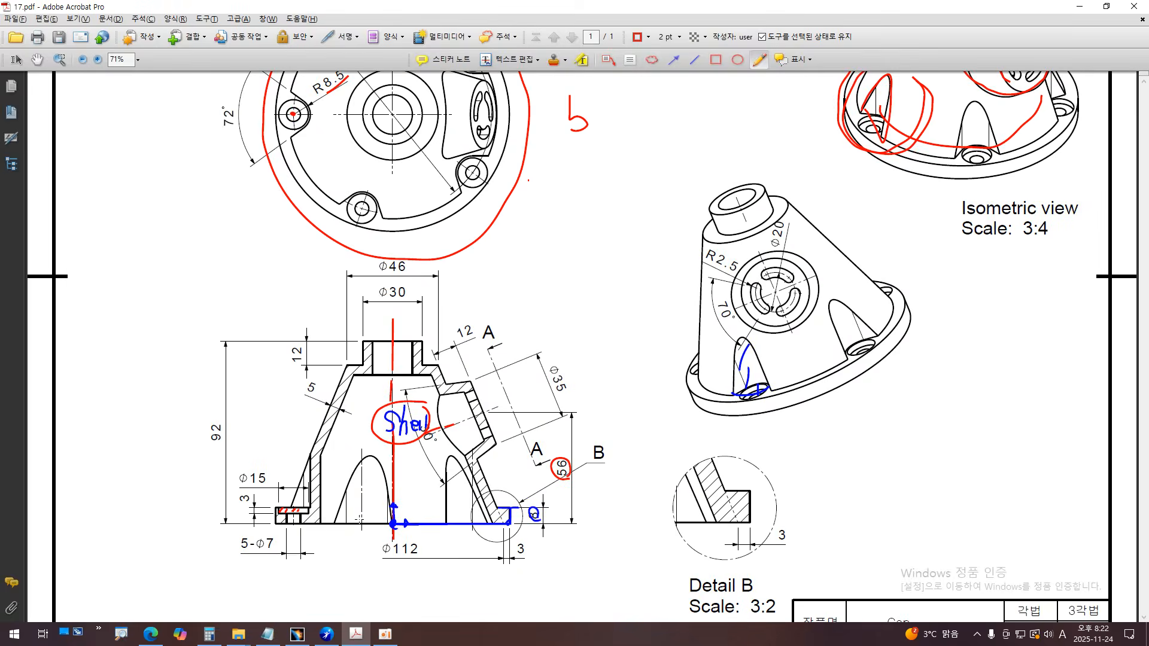
mouse_move(327, 550)
left_mouse_down()
mouse_move(302, 551)
mouse_move(290, 516)
left_mouse_up()
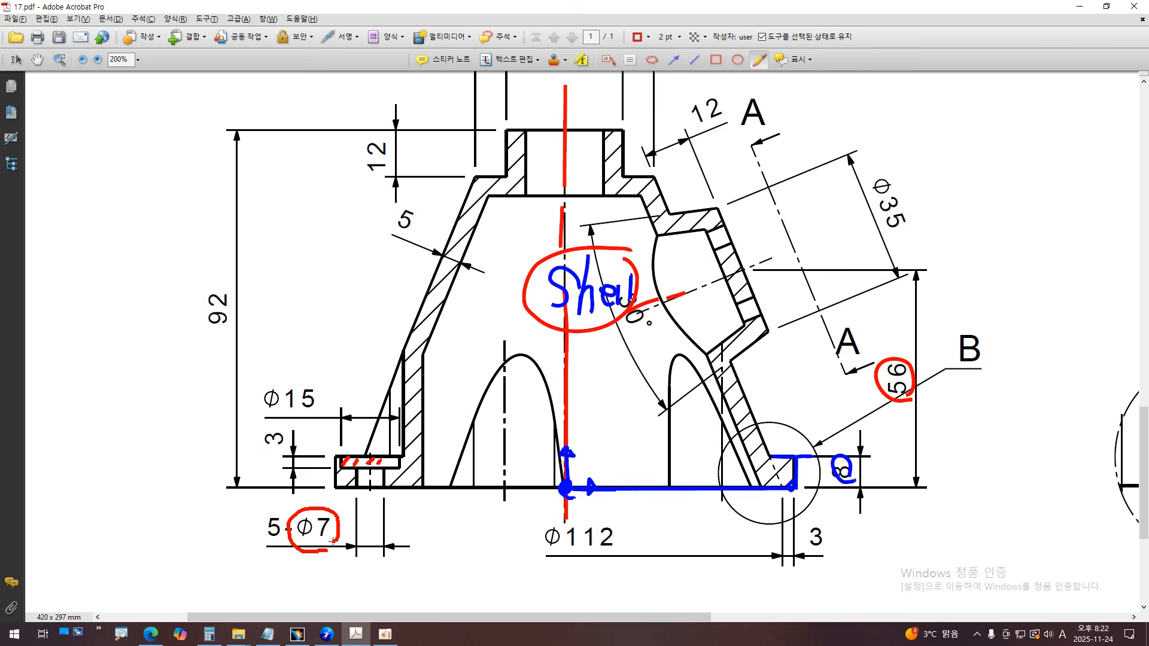
- Trace both walls of the Ø7 bolt hole through the flange in red on the section view
scroll(334, 542, "up", 3, "ctrl")
left_click_drag(401, 297, 400, 407)
left_click_drag(477, 300, 475, 400)
left_click(384, 634)
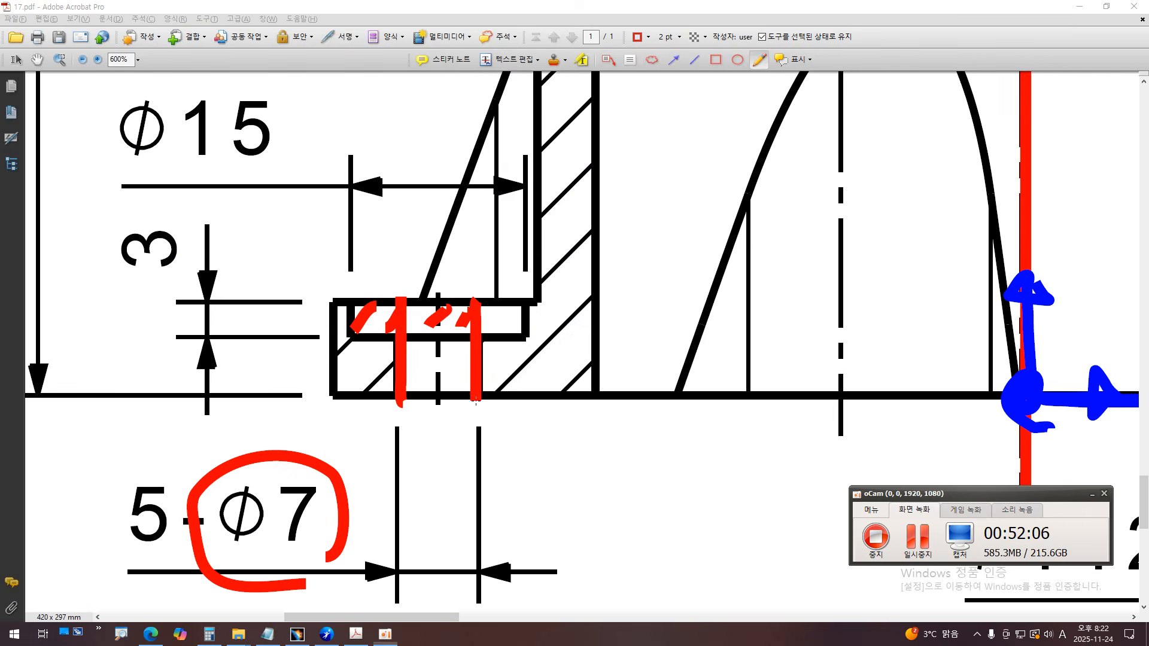
- Return to CATIA and set the flange hole's diameter to 7 mm
left_click(297, 634)
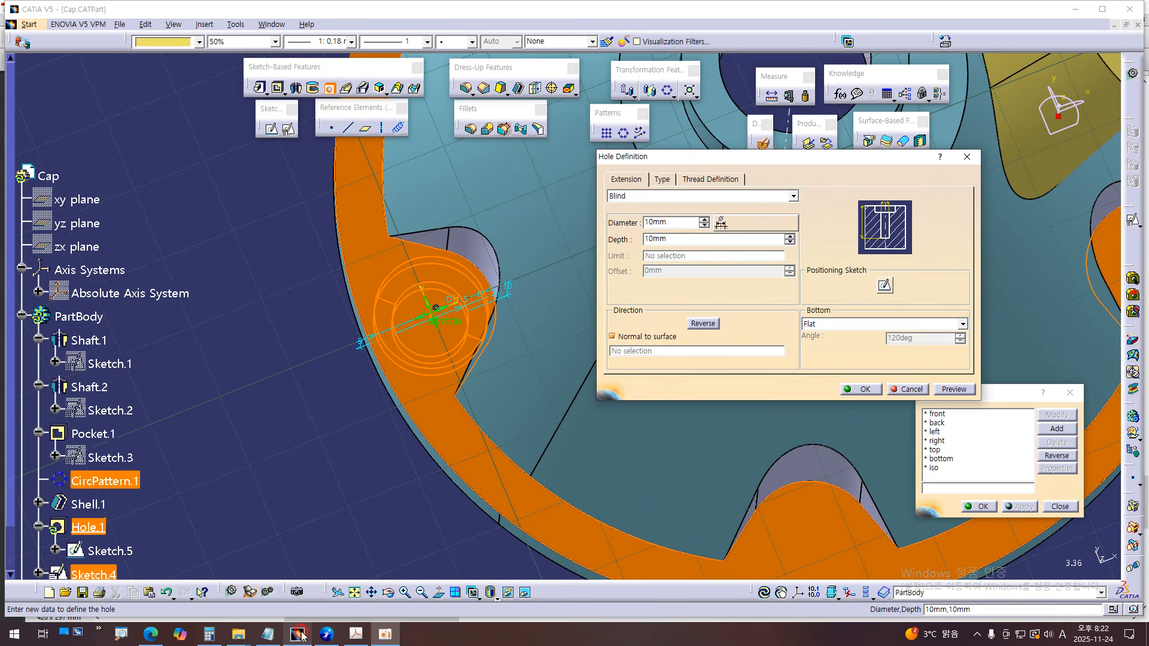
double_click(655, 222)
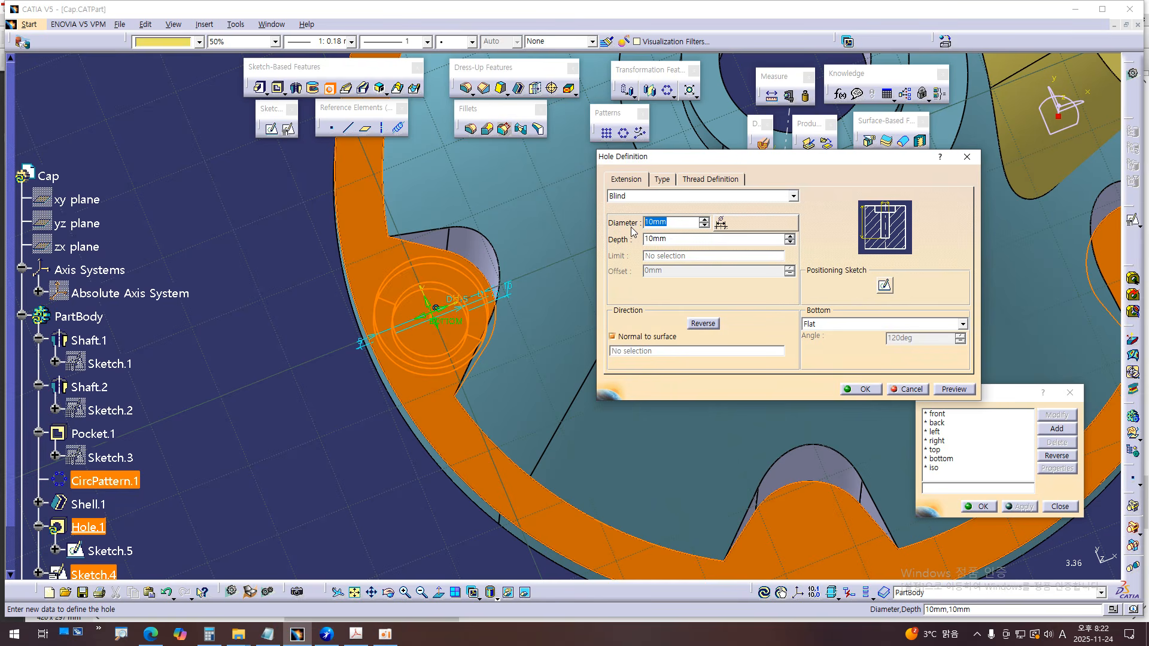
type("7")
key("Return")
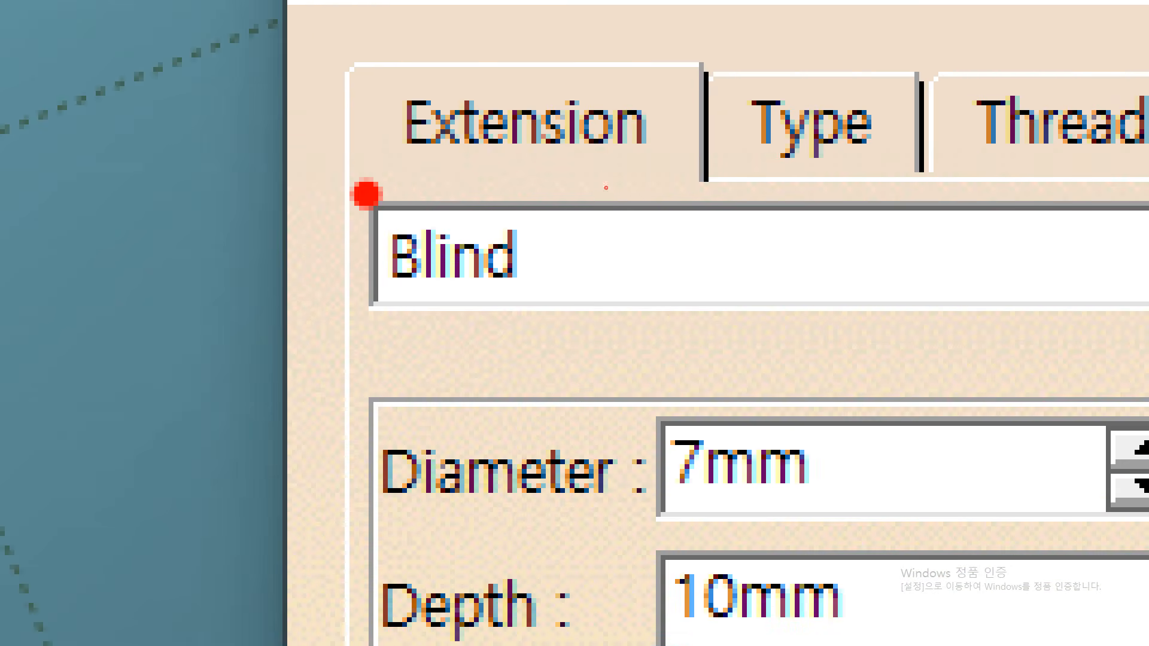
- Set the flange hole's extension to Up To Last
left_click_drag(606, 188, 625, 188)
left_click_drag(520, 193, 688, 190)
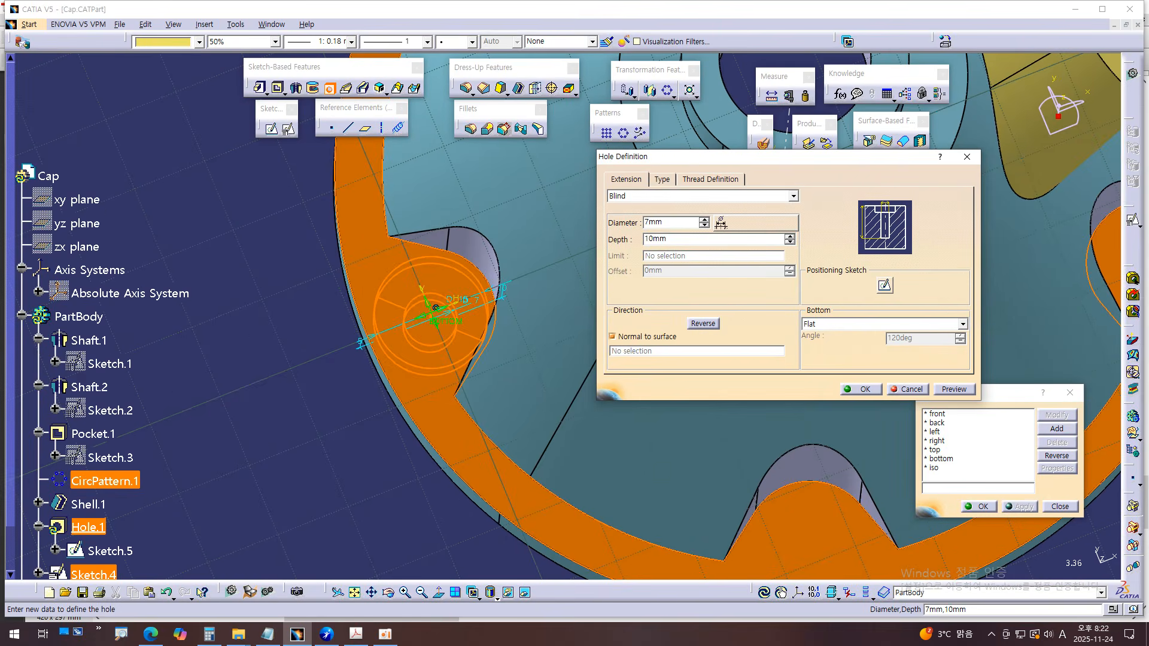
left_click(641, 196)
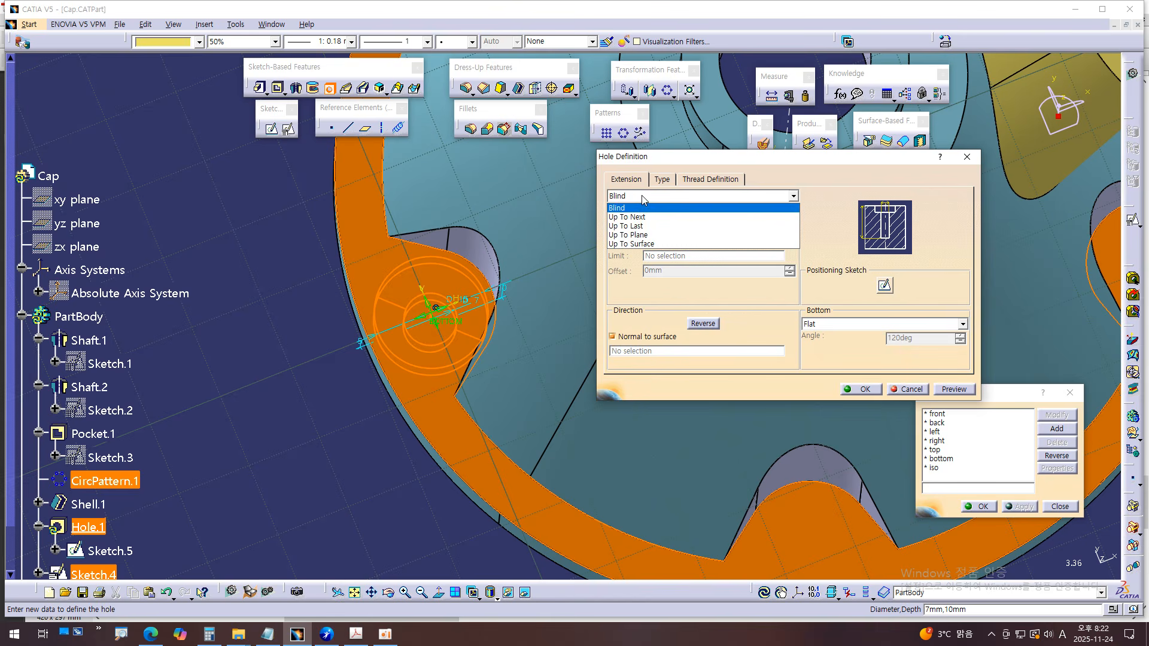
left_click(635, 226)
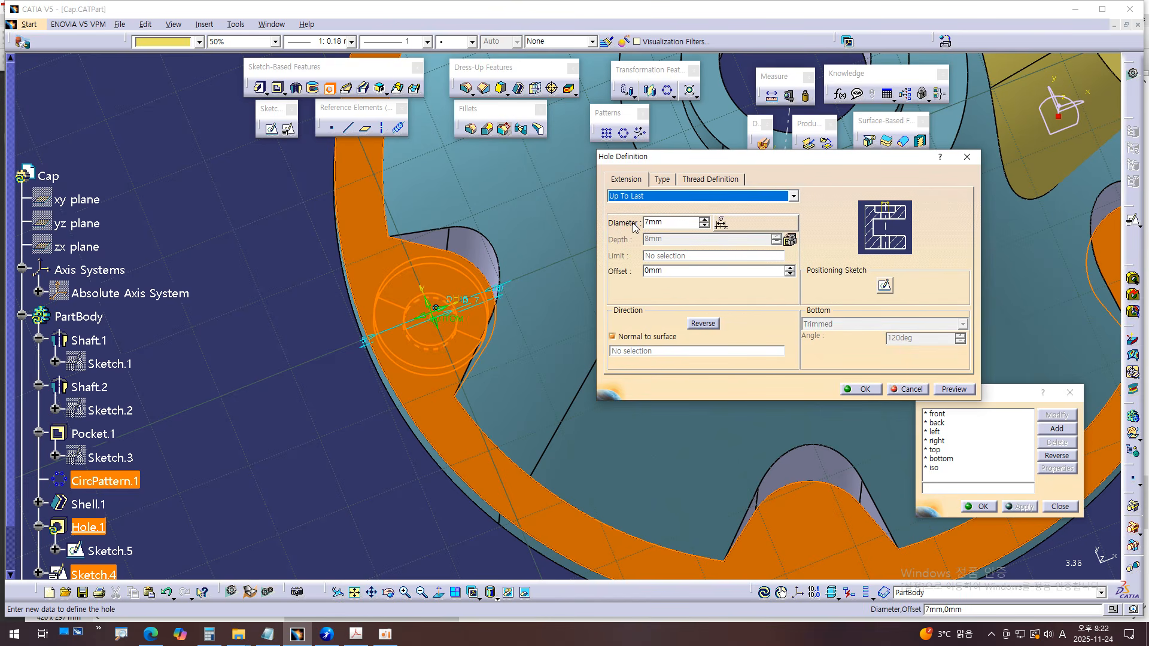
- Display the hole's type settings and underline the Counterbored type and its parameters in red
left_click(662, 180)
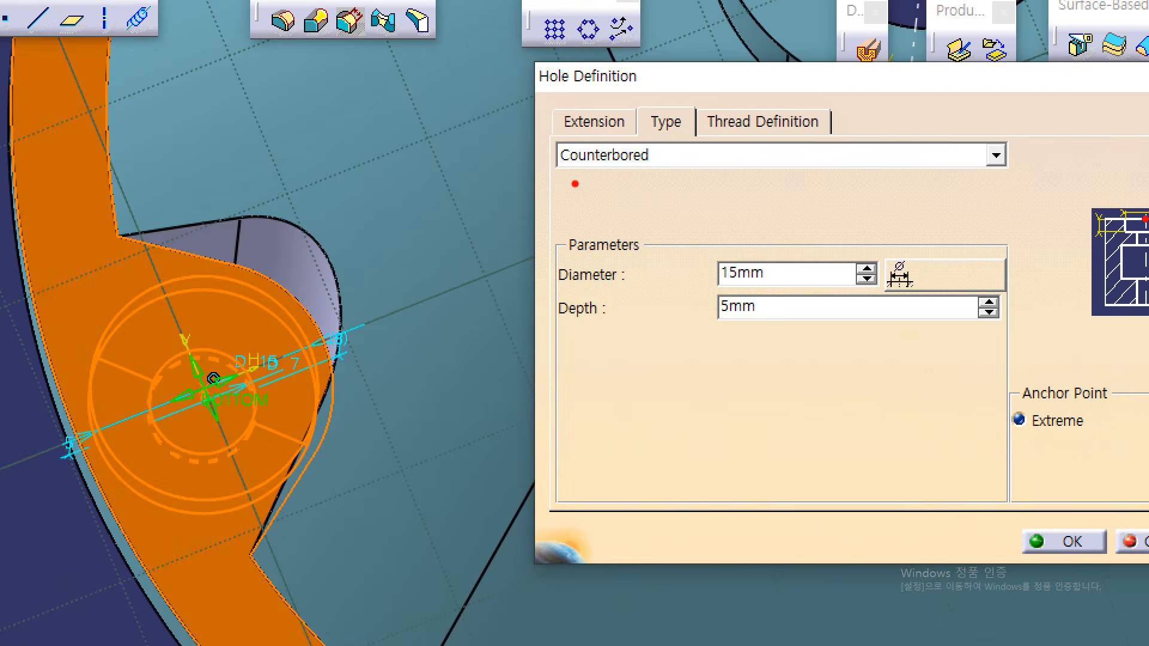
left_click_drag(561, 174, 632, 176)
left_click_drag(566, 290, 623, 291)
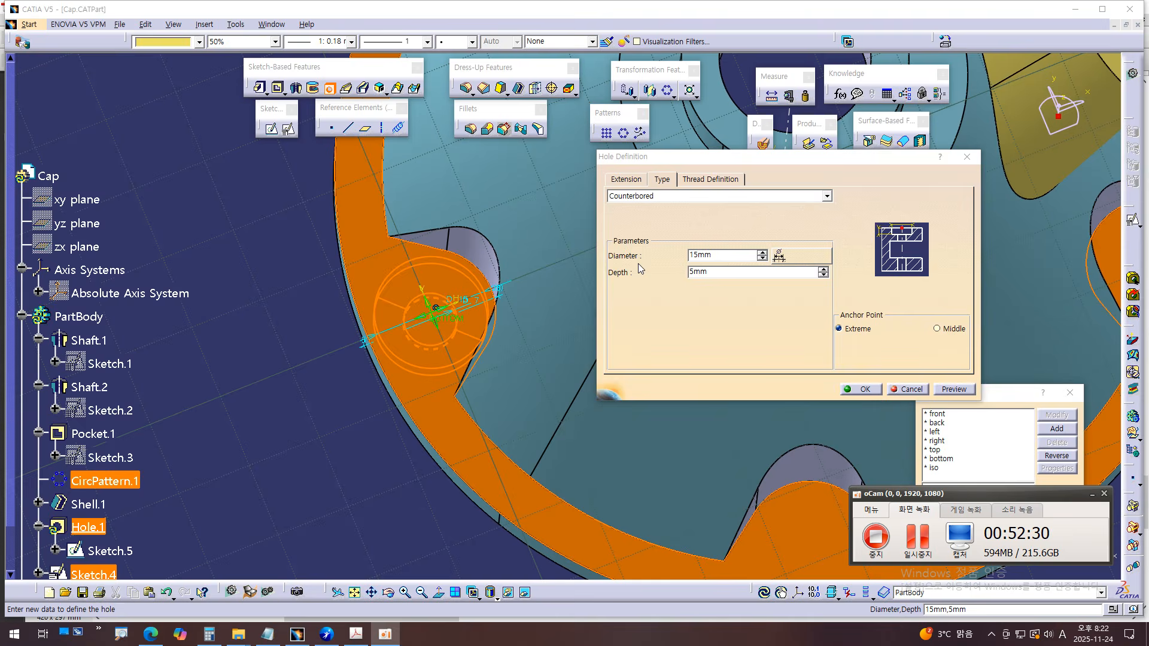
- Switch to drawing 17.pdf in Acrobat and circle the Ø15 counterbore diameter and the 3 mm counterbore depth in red
key("alt+Tab")
mouse_move(292, 174)
left_mouse_down()
mouse_move(218, 180)
mouse_move(137, 91)
mouse_move(293, 152)
left_mouse_up()
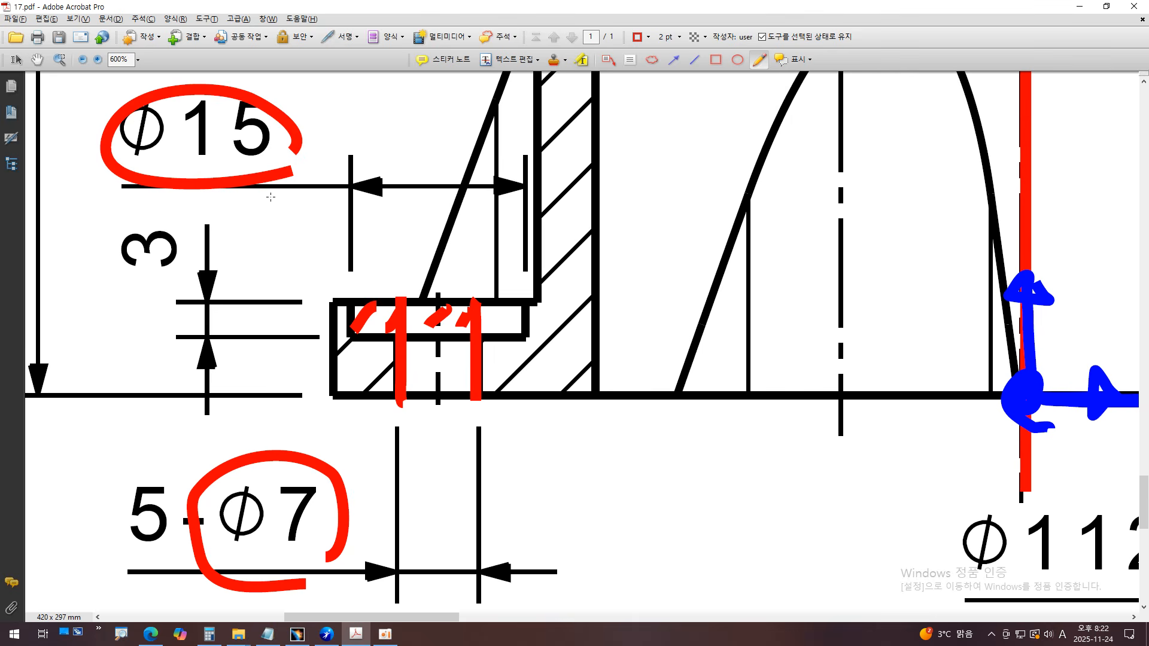
mouse_move(235, 337)
left_mouse_down()
mouse_move(163, 355)
mouse_move(125, 210)
mouse_move(259, 312)
mouse_move(250, 319)
left_mouse_up()
key("alt+Tab")
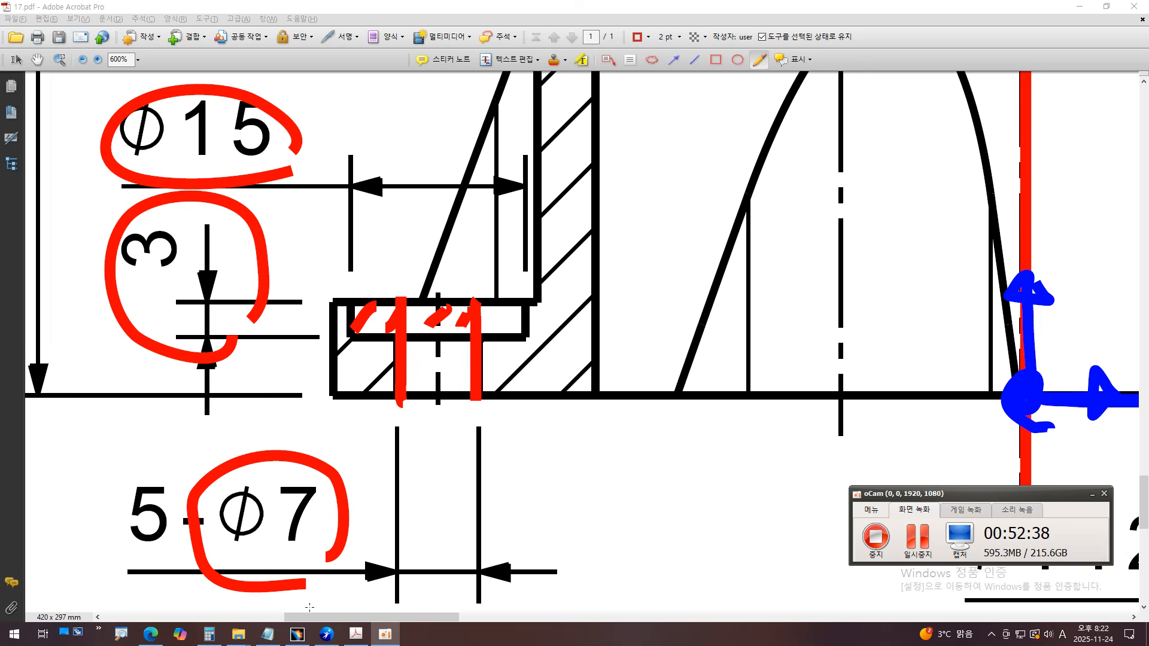
- Return to CATIA, set the counterbore's depth to 3 mm and create the hole on the flange
left_click(297, 633)
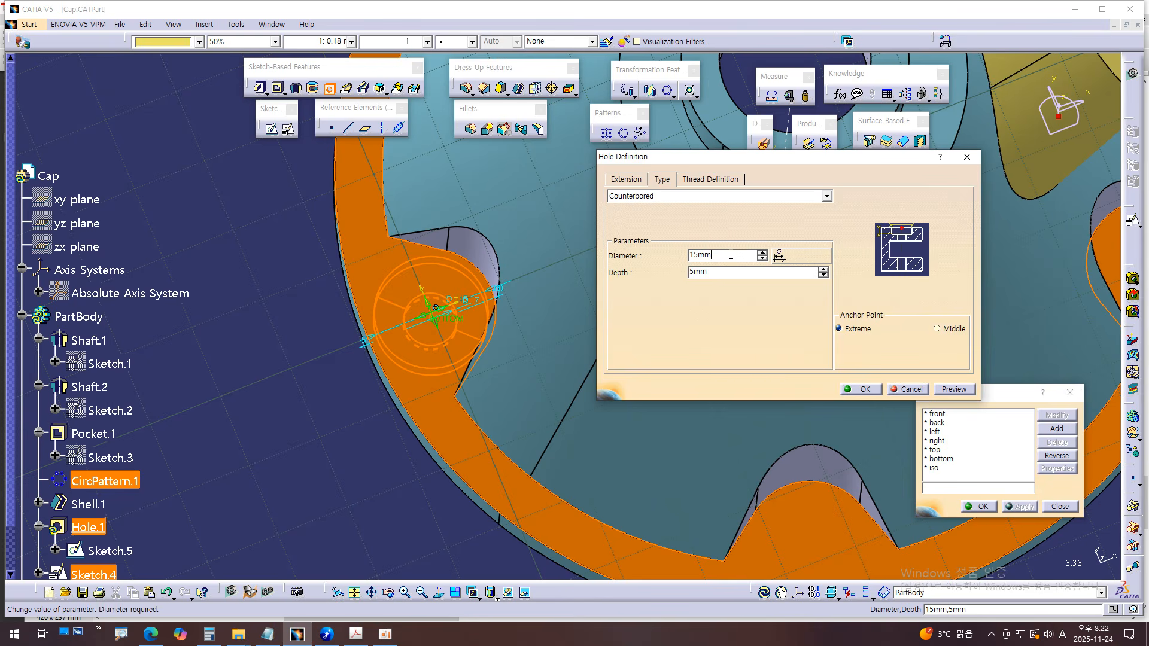
key("Tab")
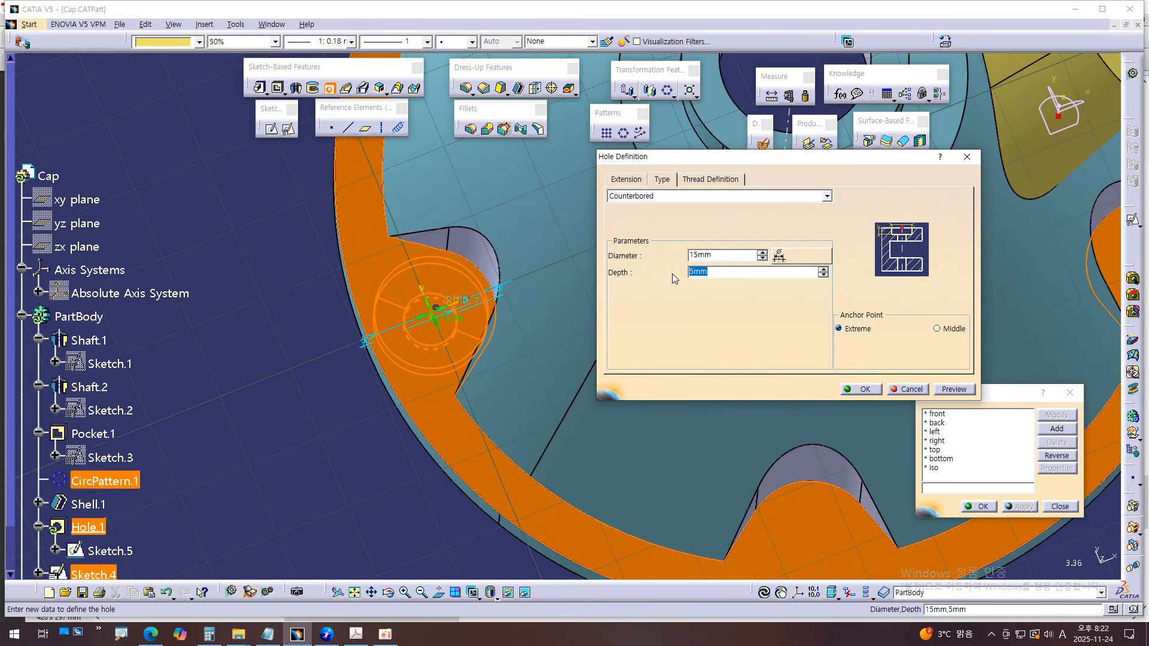
key("Return")
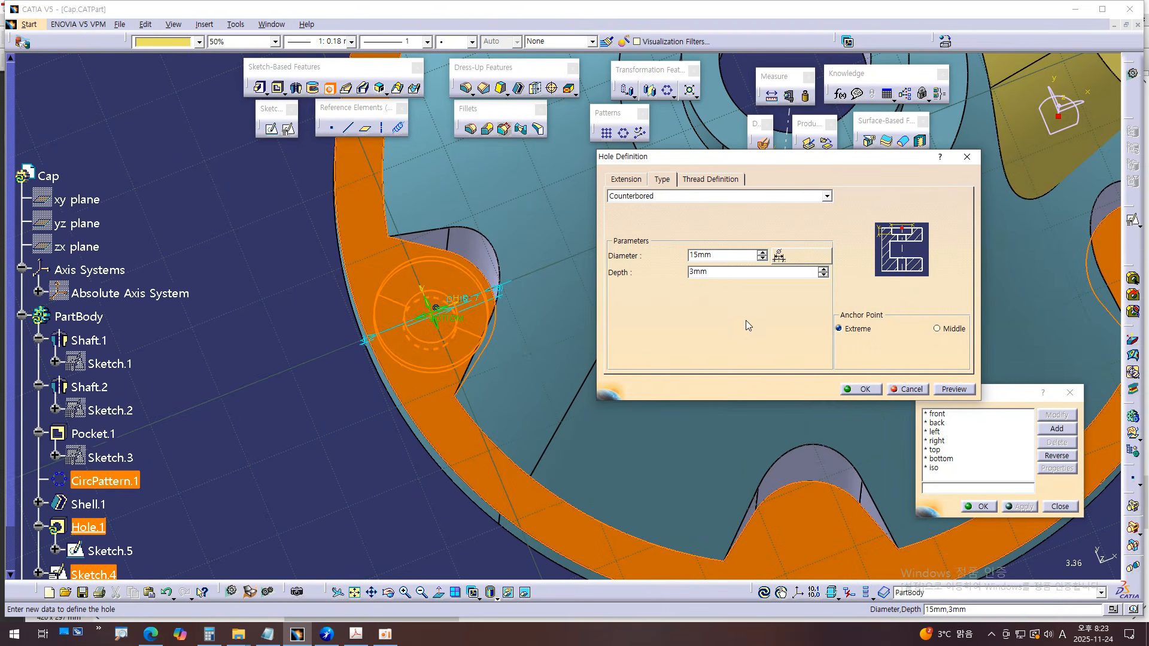
left_click(860, 389)
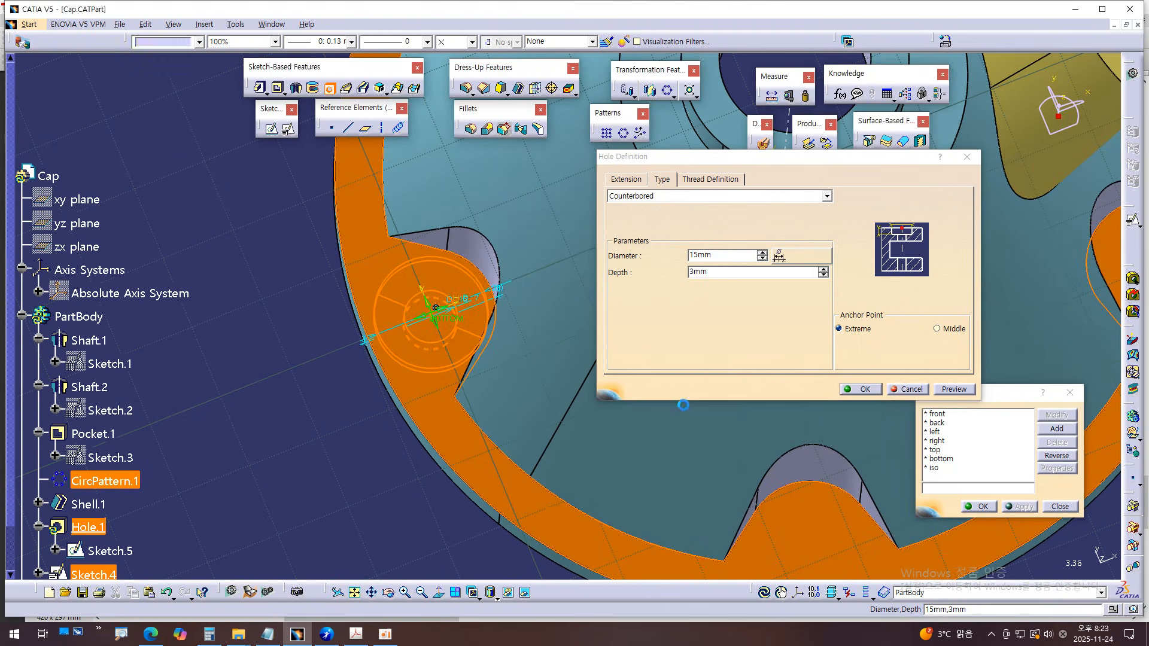
middle_click_drag(343, 422, 562, 473)
scroll(275, 371, "down", 4)
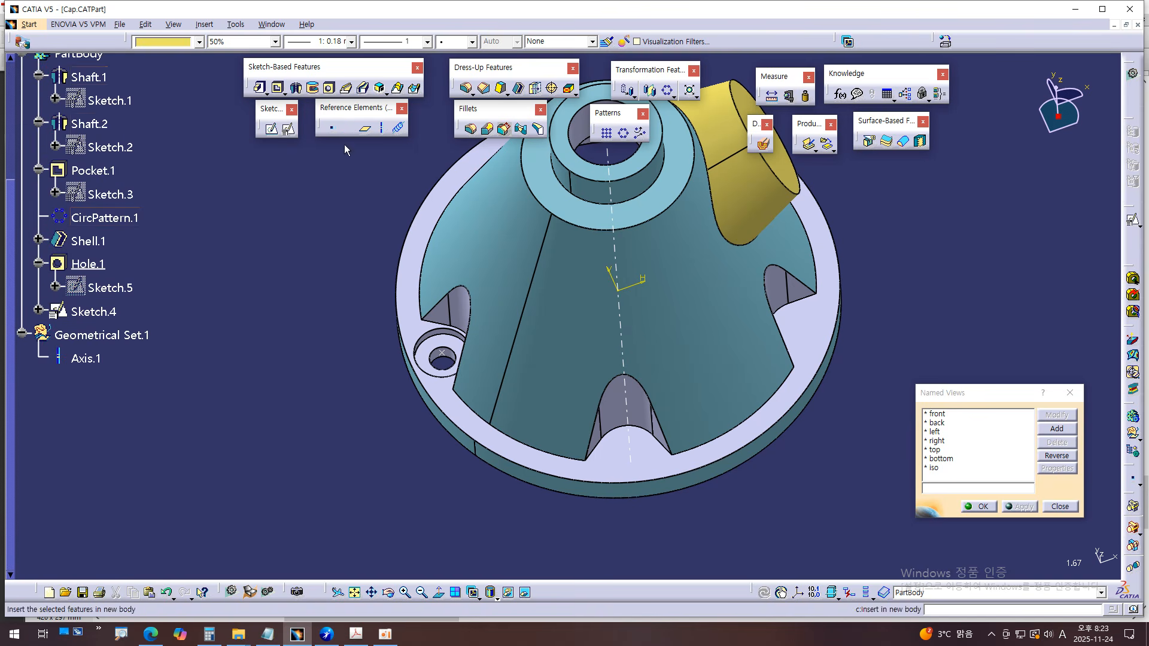
- Start a circular pattern of the counterbored hole as a complete crown with 5 instances
left_click(96, 264)
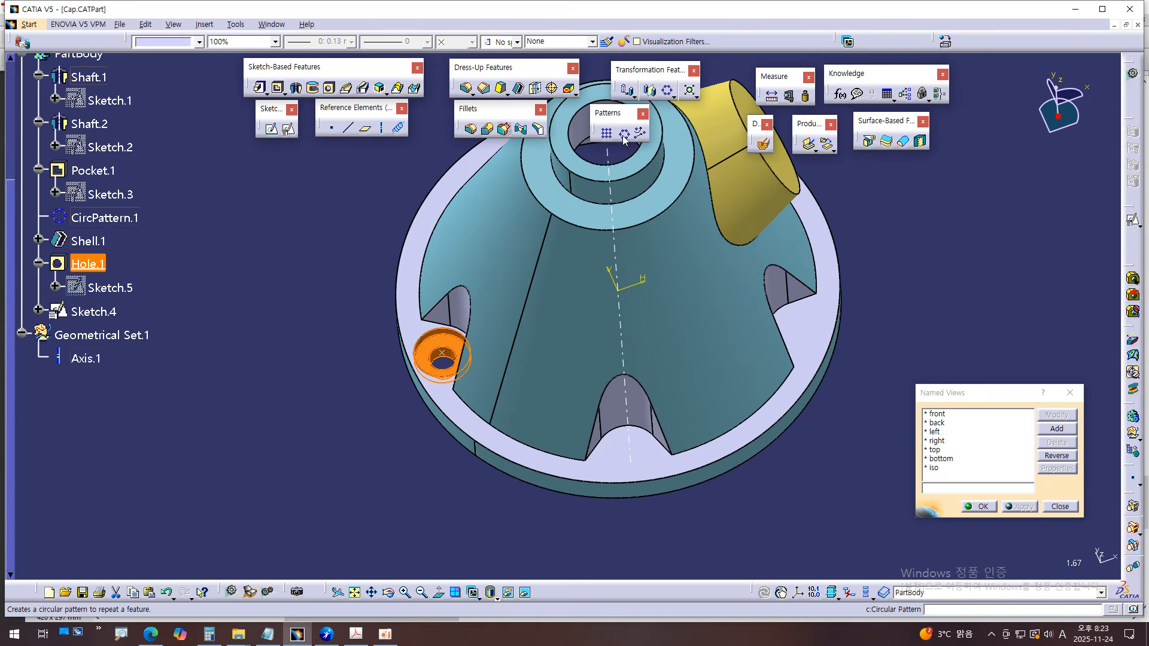
left_click(623, 140)
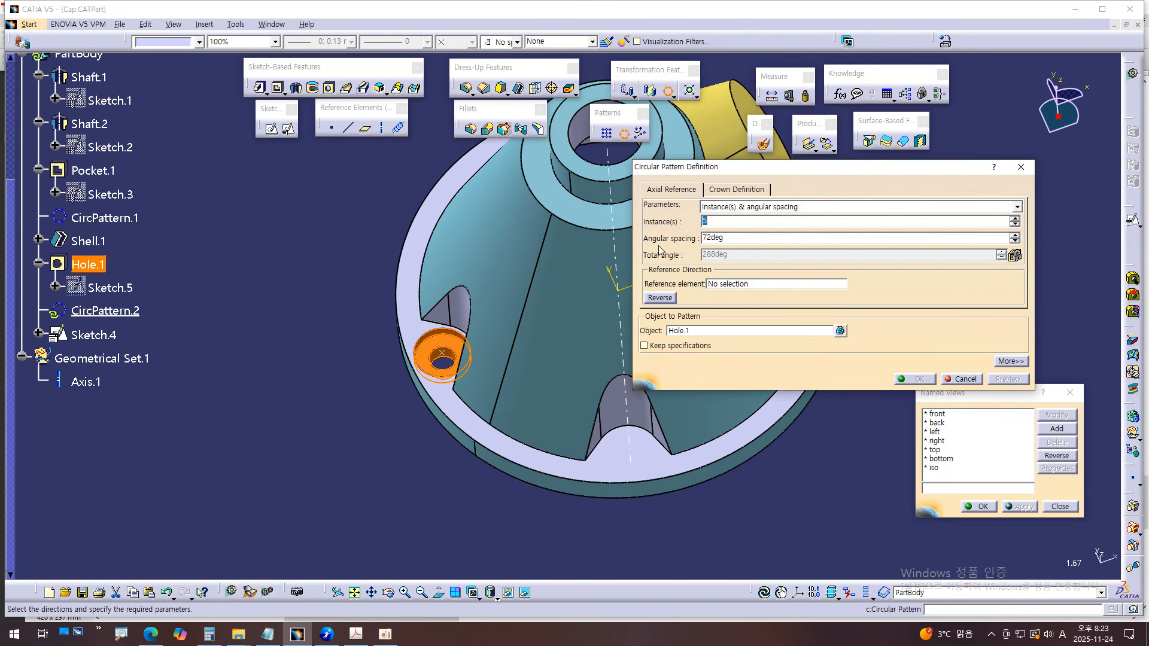
left_click(781, 208)
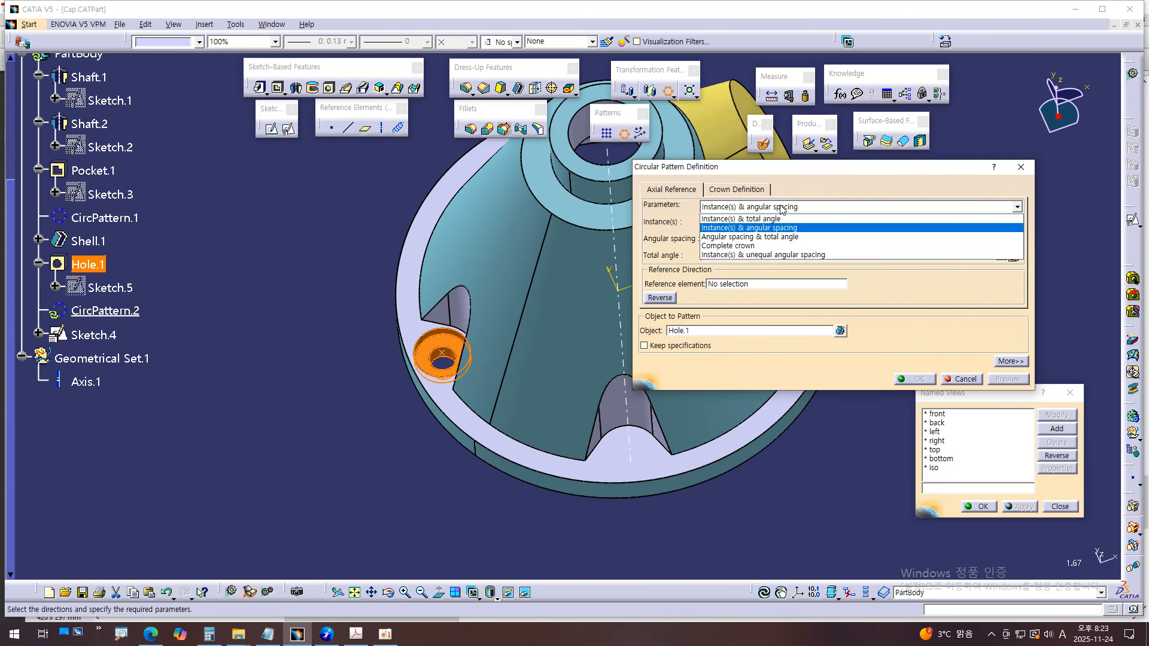
left_click(745, 245)
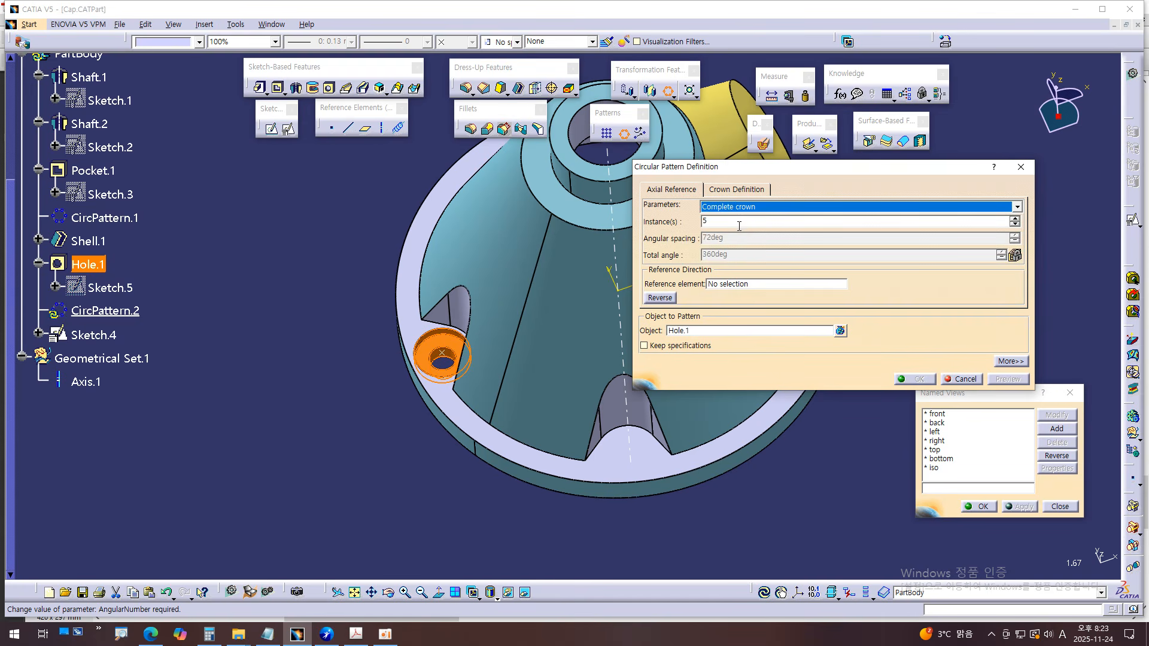
left_click(738, 223)
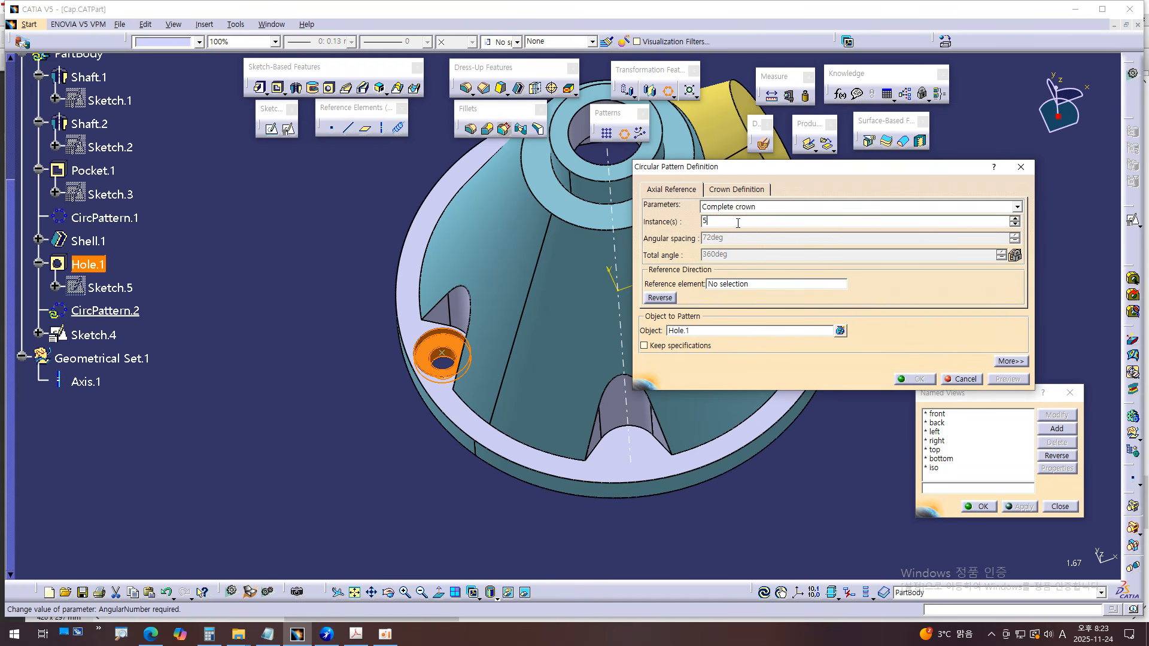
- Use the cap's central axis as the pattern's reference element and create the circular hole pattern
left_click(722, 284)
middle_click_drag(688, 521, 586, 365)
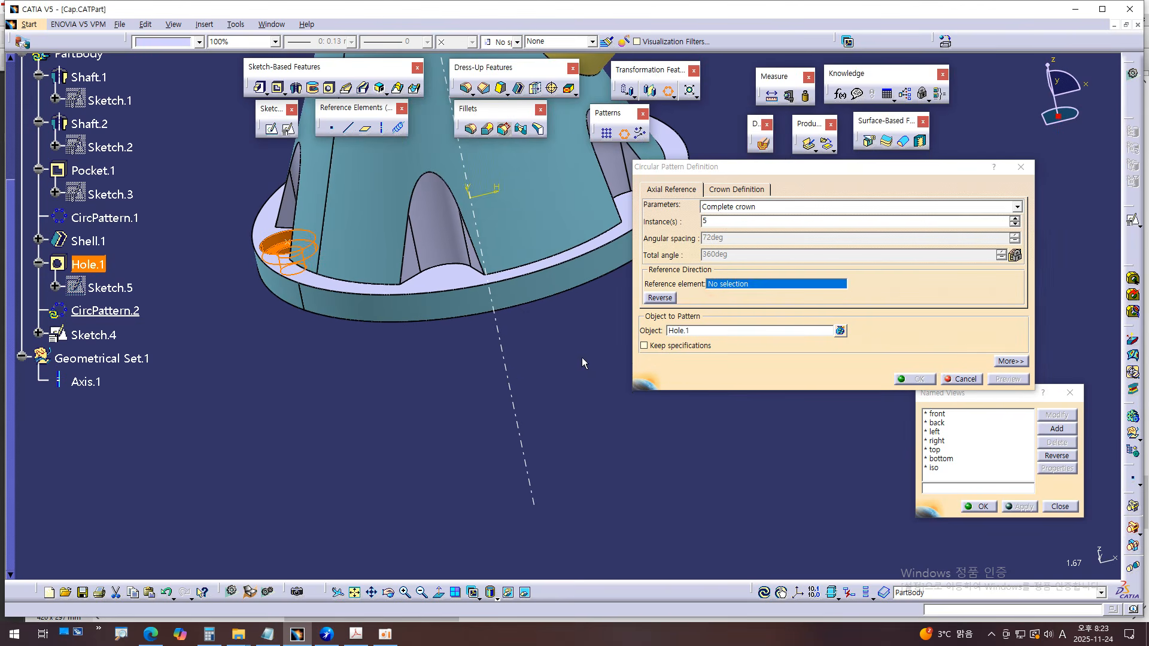
left_click(506, 359)
middle_click_drag(559, 343, 803, 444)
left_click(914, 379)
mouse_move(740, 264)
middle_mouse_down()
mouse_move(719, 326)
mouse_move(685, 324)
mouse_move(618, 405)
mouse_move(544, 437)
mouse_move(542, 359)
mouse_move(622, 281)
mouse_move(658, 287)
mouse_move(688, 249)
mouse_move(723, 267)
middle_mouse_up()
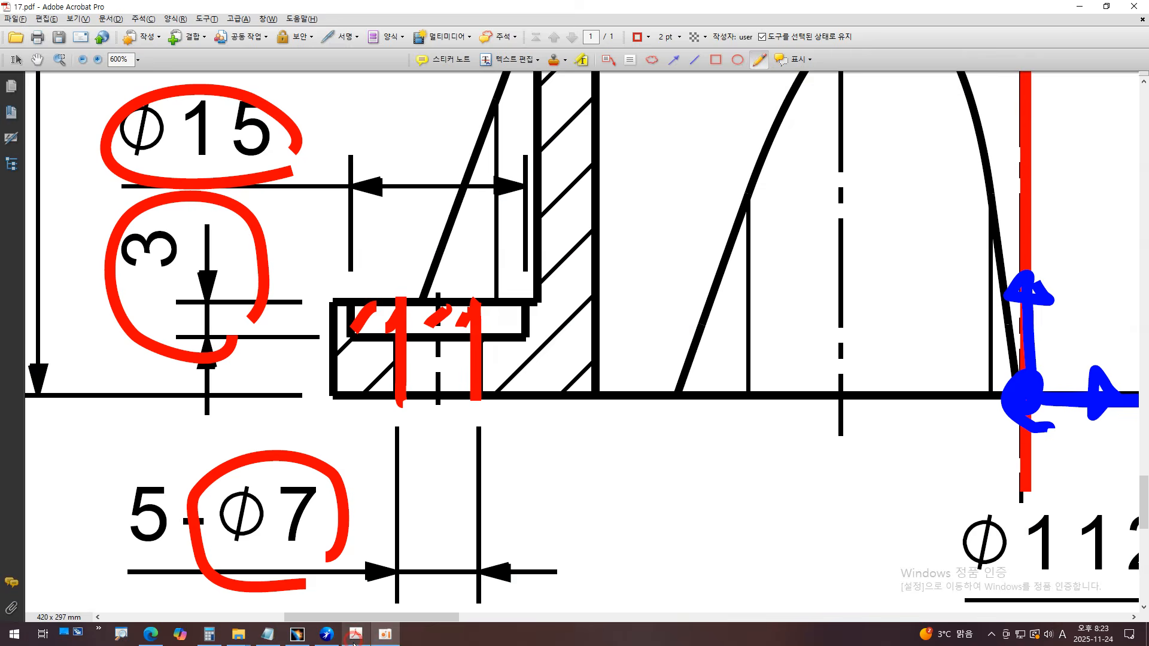
- Switch to drawing 17.pdf in Acrobat and box both slot cuts through the inclined boss's end wall in red on the section view
left_click(355, 635)
scroll(352, 555, "down", 3, "ctrl")
scroll(751, 165, "up", 3, "ctrl")
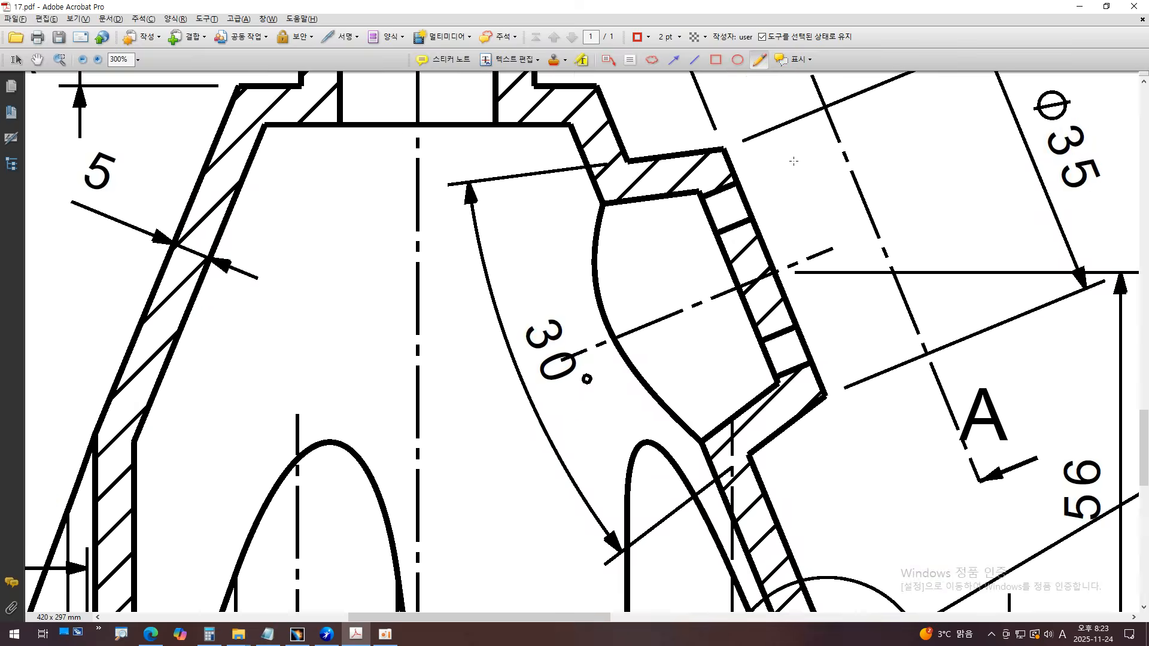
mouse_move(753, 139)
left_mouse_down()
mouse_move(622, 141)
mouse_move(664, 486)
mouse_move(898, 448)
mouse_move(876, 296)
left_mouse_up()
key("ctrl+z")
mouse_move(692, 198)
left_mouse_down()
mouse_move(705, 192)
mouse_move(660, 210)
mouse_move(680, 259)
mouse_move(725, 242)
mouse_move(704, 193)
left_mouse_up()
mouse_move(792, 411)
left_mouse_down()
mouse_move(748, 434)
mouse_move(769, 476)
mouse_move(812, 443)
mouse_move(799, 409)
left_mouse_up()
scroll(572, 331, "down", 3, "ctrl")
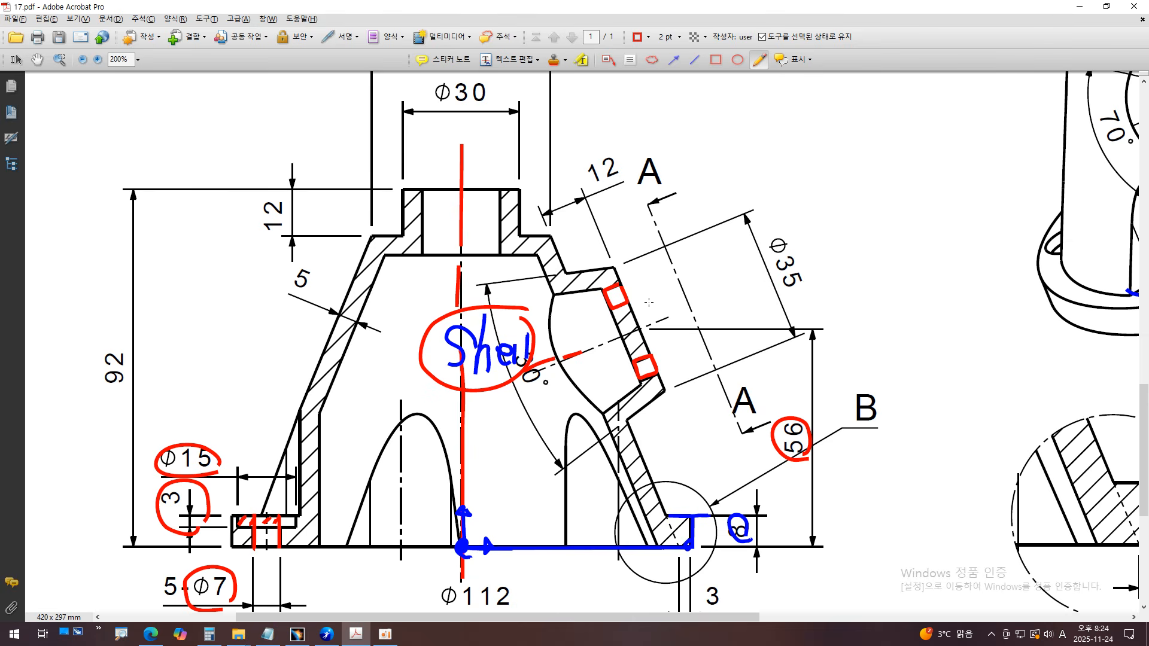
- Outline the arc slot marked R2.5 on the inclined boss face in red in the auxiliary view
scroll(648, 302, "down", 2, "ctrl")
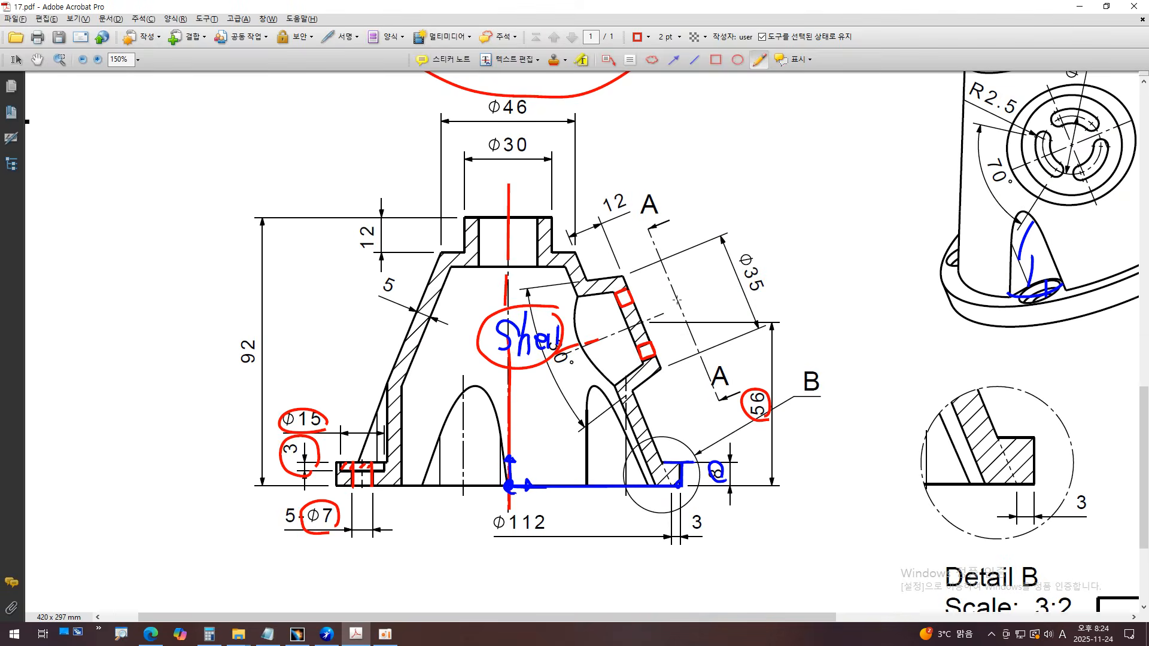
scroll(1054, 111, "up", 3, "ctrl")
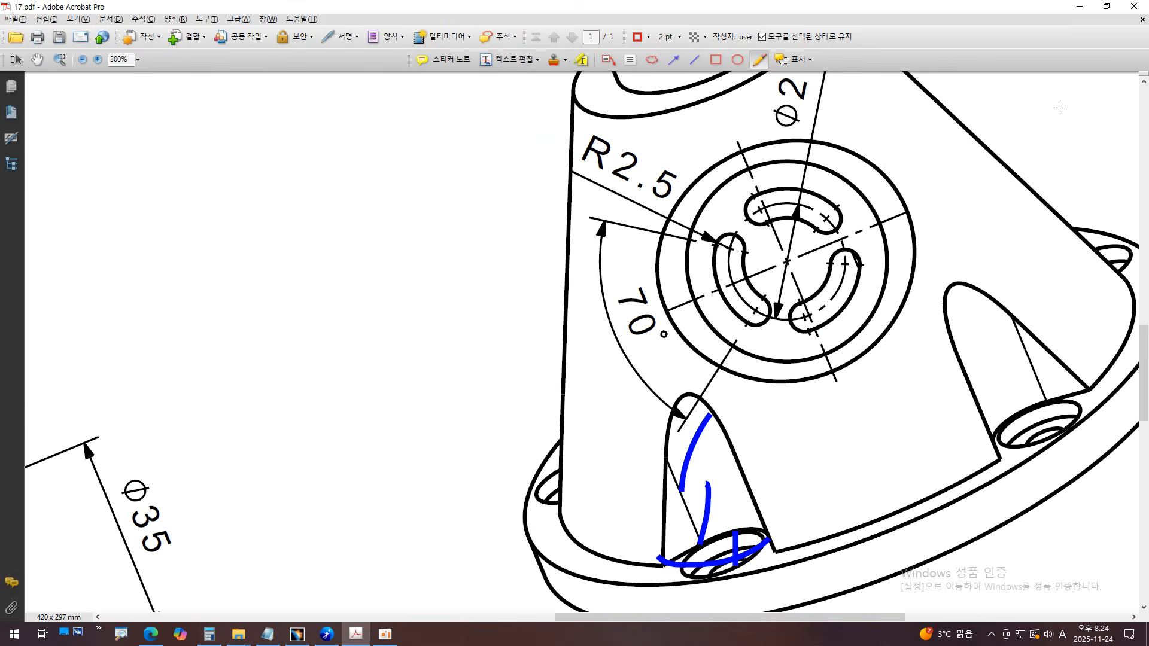
scroll(814, 264, "up", 2, "ctrl")
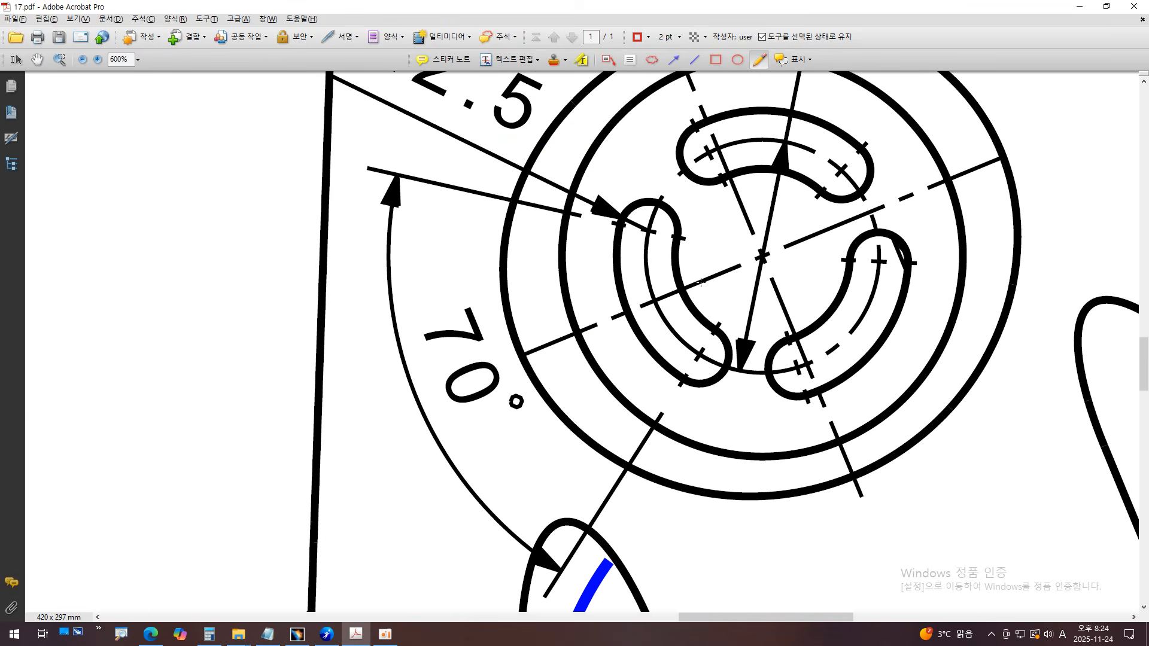
mouse_move(682, 235)
left_mouse_down()
mouse_move(655, 199)
mouse_move(616, 226)
mouse_move(622, 301)
mouse_move(643, 347)
mouse_move(676, 374)
mouse_move(707, 374)
mouse_move(714, 334)
mouse_move(678, 234)
left_mouse_up()
mouse_move(731, 109)
left_mouse_down()
mouse_move(703, 121)
mouse_move(703, 182)
mouse_move(758, 161)
mouse_move(834, 187)
mouse_move(865, 135)
mouse_move(759, 112)
left_mouse_up()
key("ctrl+z")
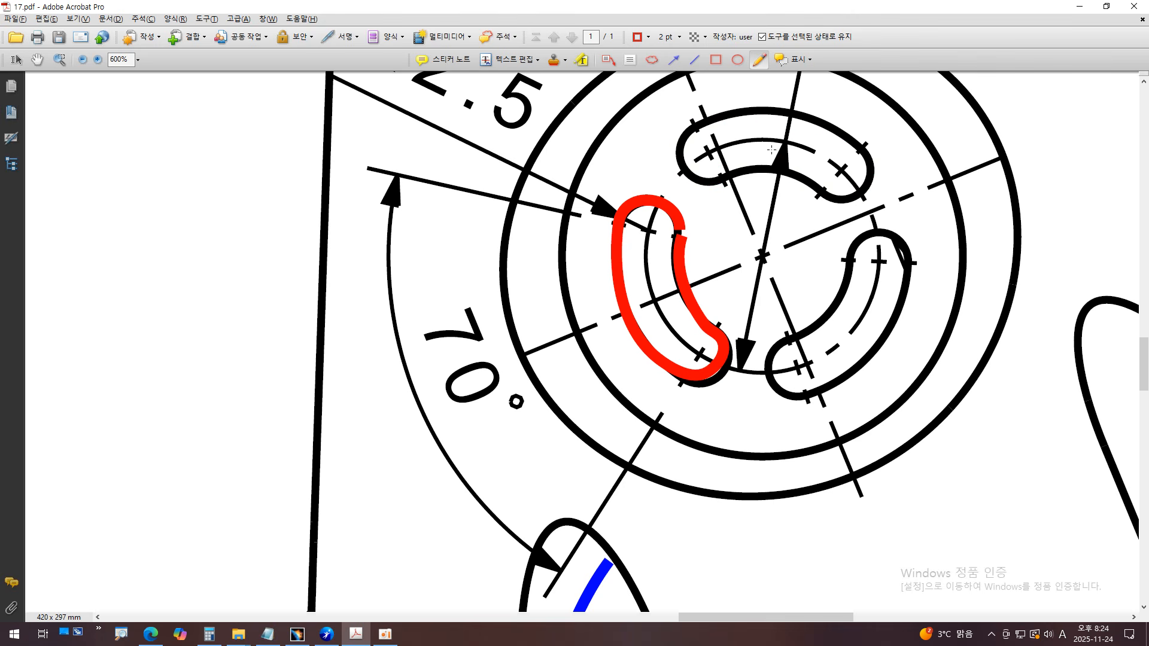
- Link the upper slot cut in the section view to the outlined slot with a red line and circle the cut
scroll(772, 147, "down", 3, "ctrl")
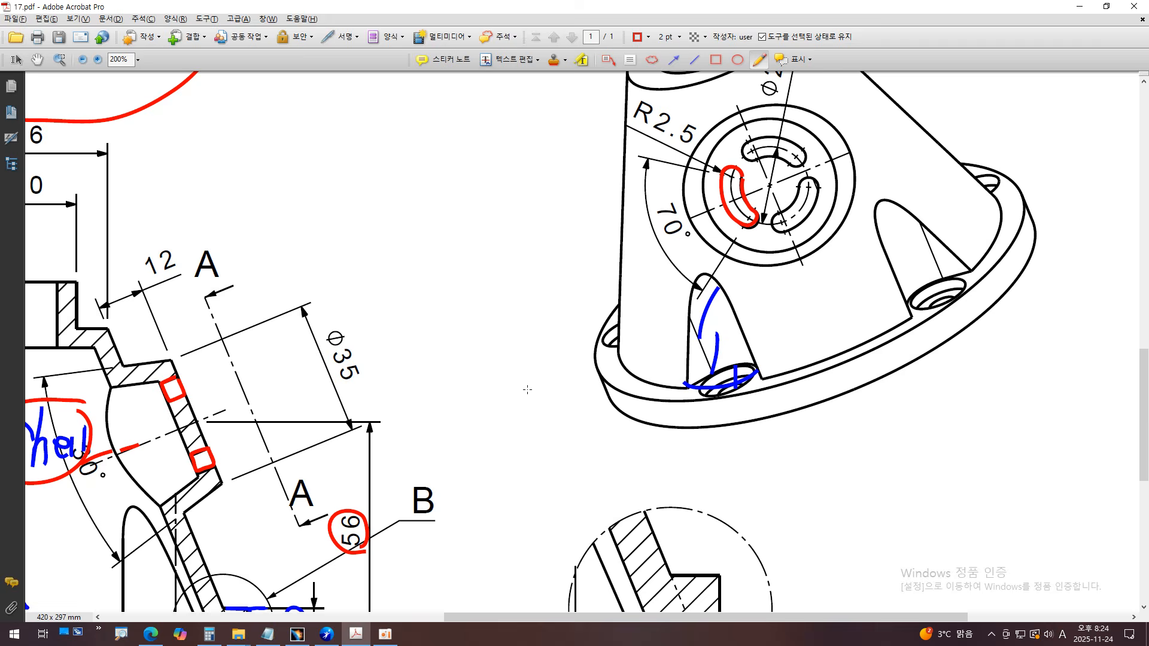
scroll(540, 389, "down", 1)
scroll(119, 362, "up", 2, "ctrl")
mouse_move(281, 334)
left_mouse_down()
mouse_move(257, 344)
mouse_move(493, 278)
mouse_move(878, 236)
left_mouse_up()
scroll(850, 263, "down", 1, "ctrl")
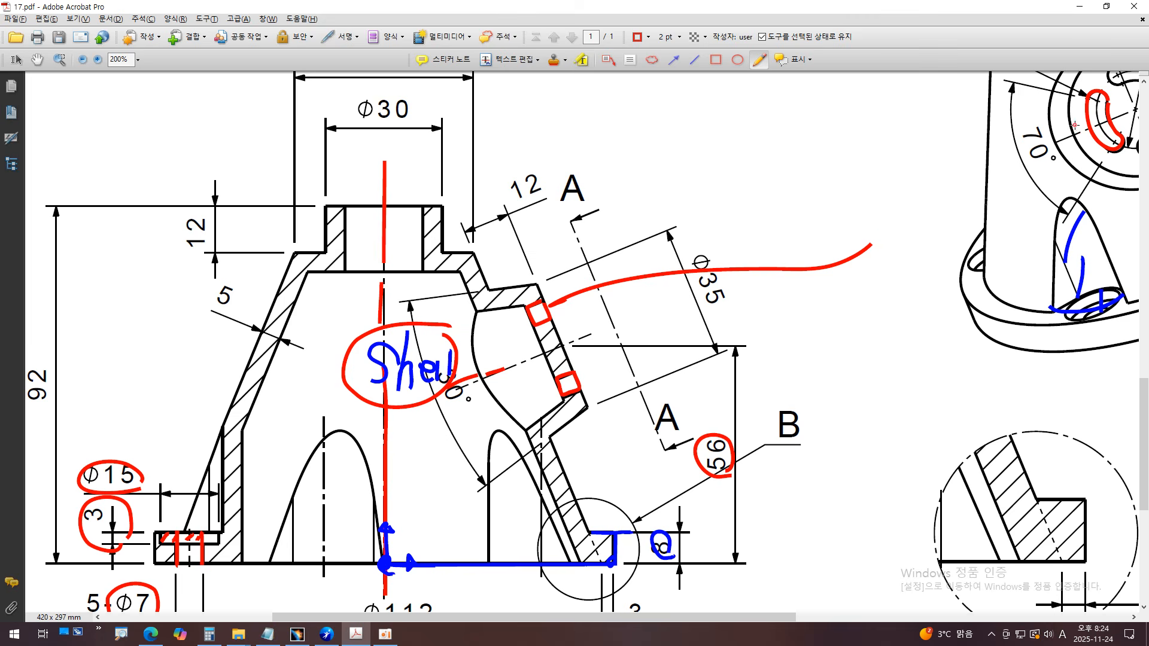
mouse_move(1075, 125)
left_mouse_down()
mouse_move(941, 187)
mouse_move(864, 249)
left_mouse_up()
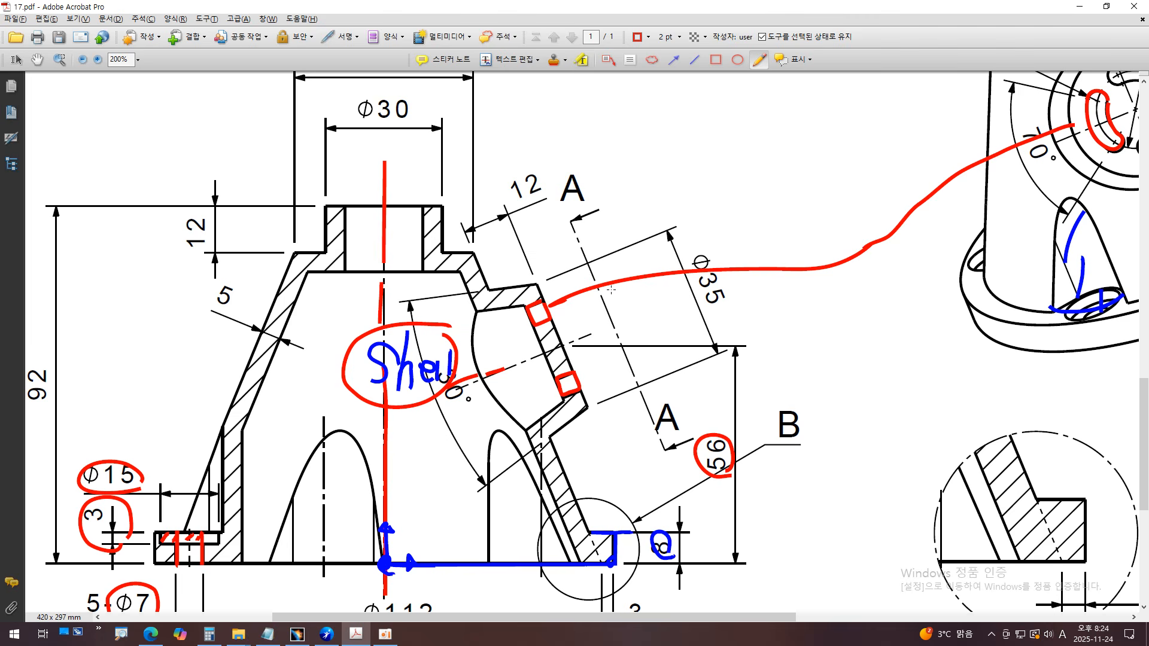
mouse_move(553, 288)
left_mouse_down()
mouse_move(522, 288)
mouse_move(514, 328)
mouse_move(560, 326)
mouse_move(554, 283)
left_mouse_up()
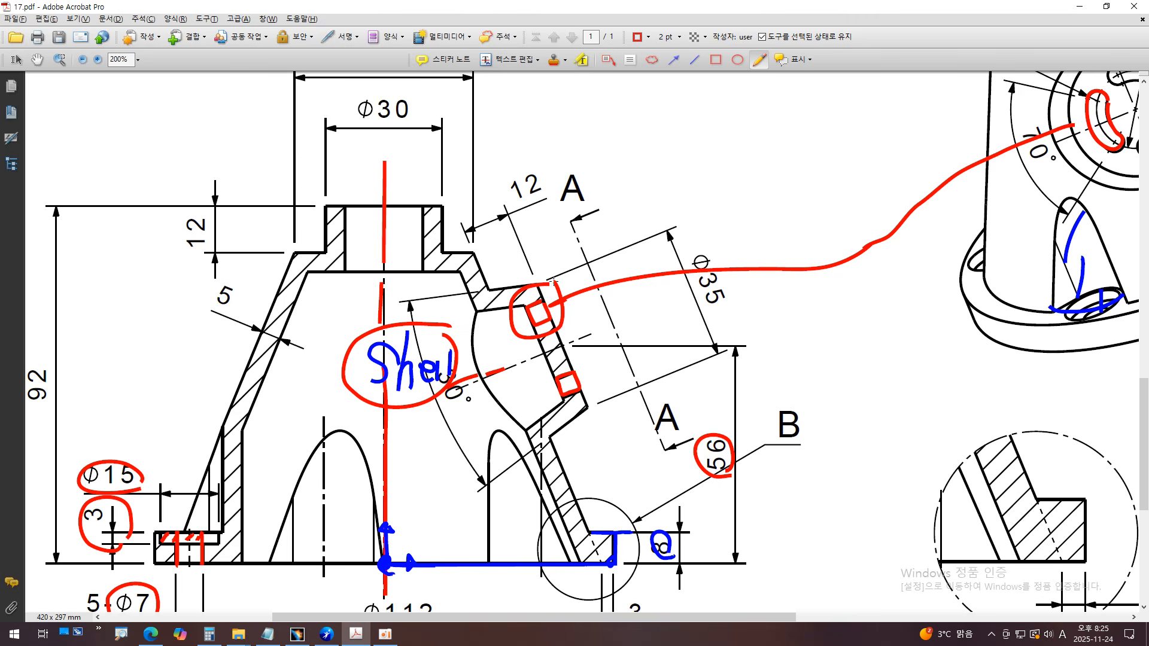
- Circle the outlined arc slot in red in the auxiliary view
scroll(553, 311, "down", 1)
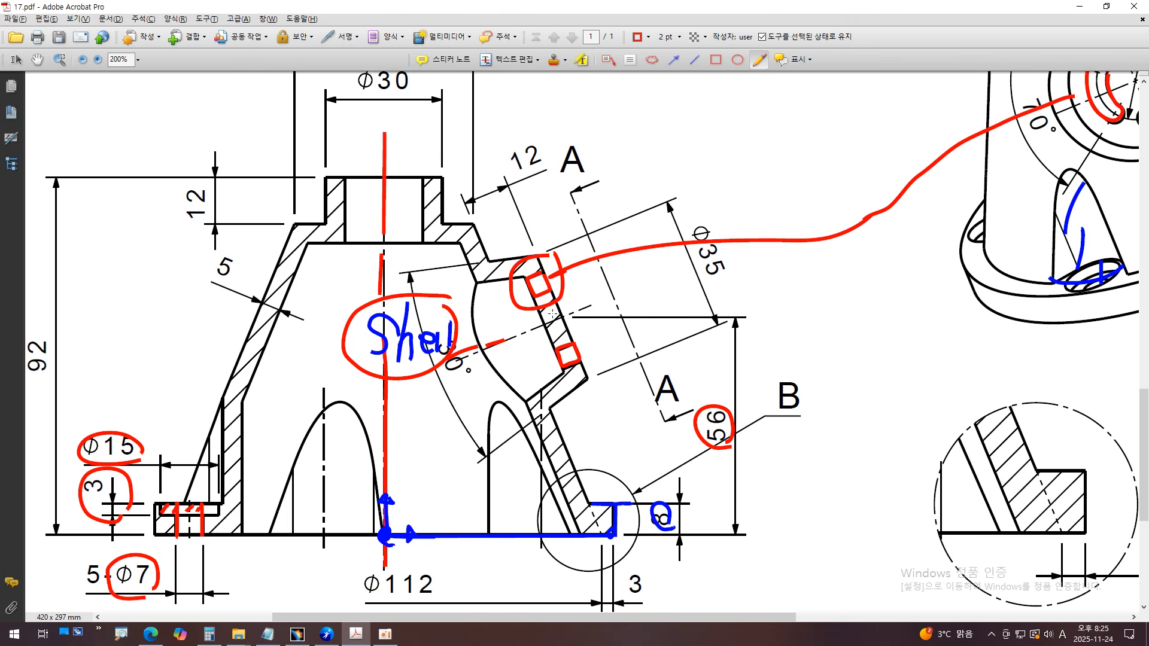
scroll(553, 312, "down", 2, "ctrl")
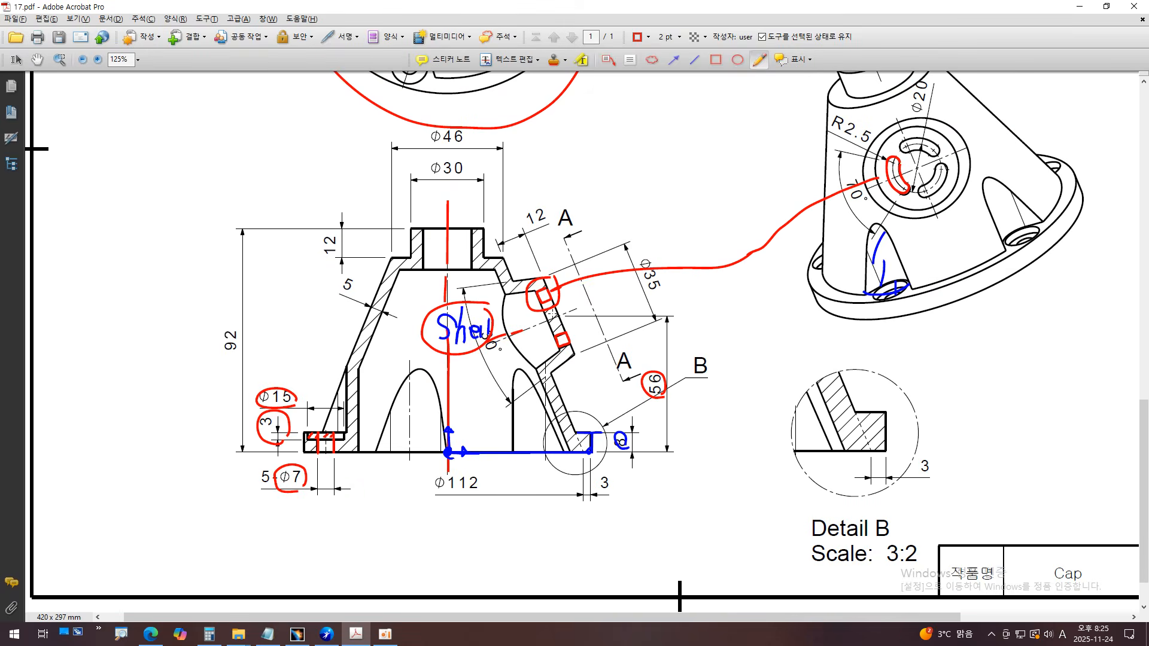
scroll(935, 169, "up", 3, "ctrl")
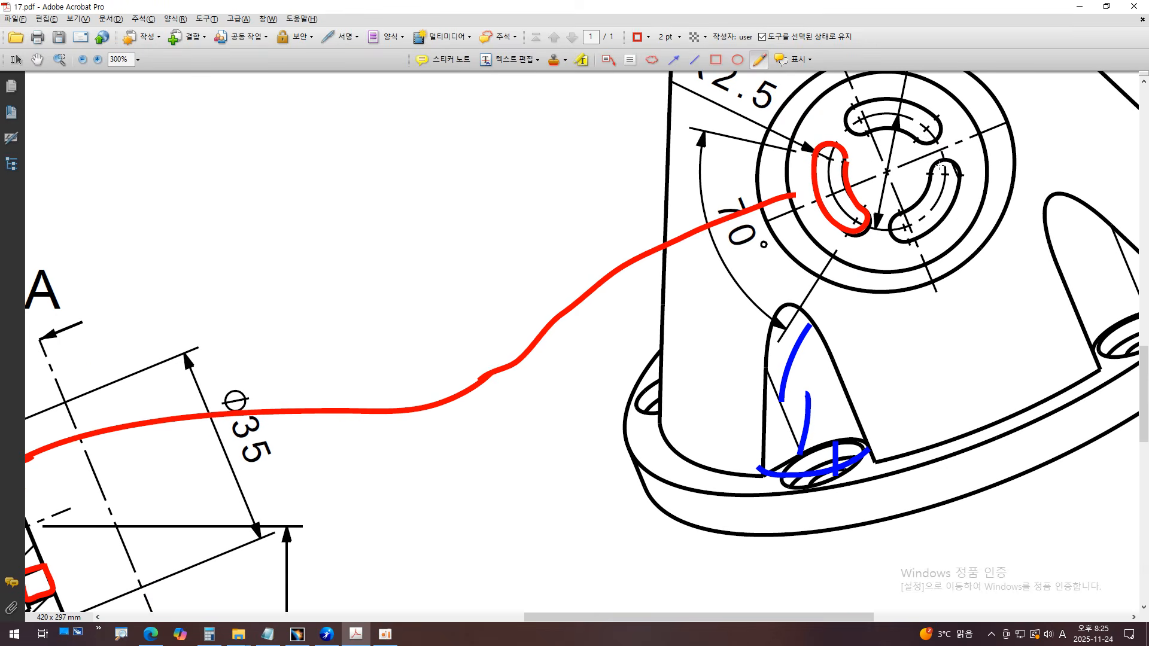
mouse_move(876, 137)
left_mouse_down()
mouse_move(831, 122)
mouse_move(790, 218)
mouse_move(898, 157)
mouse_move(886, 148)
left_mouse_up()
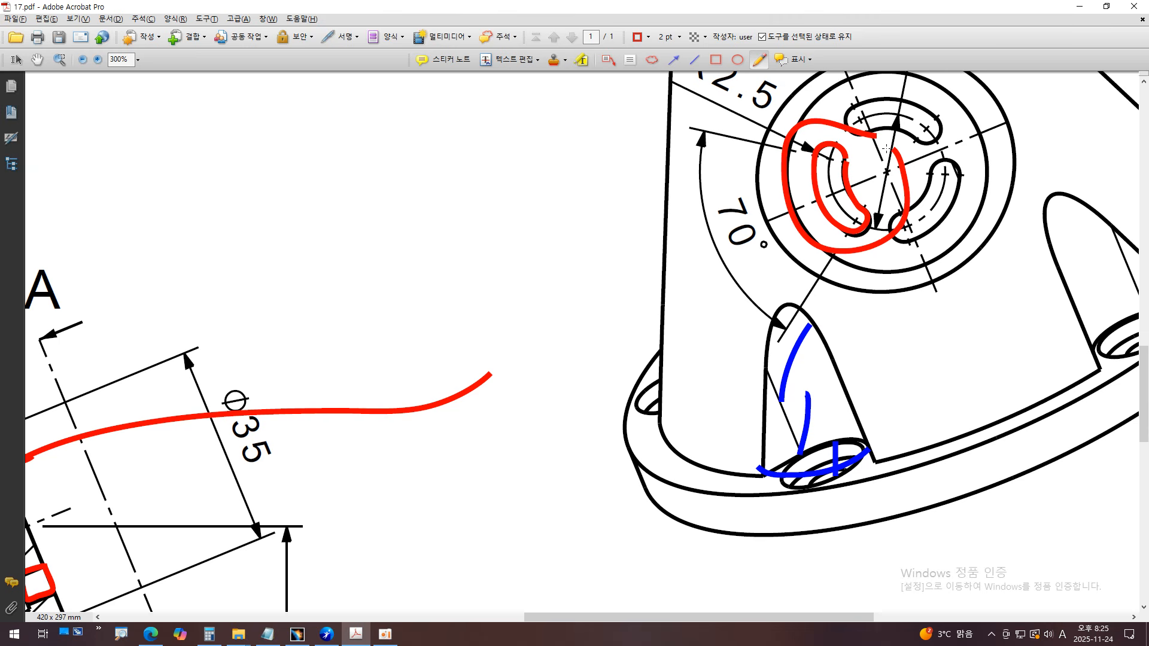
scroll(886, 148, "down", 3, "ctrl")
scroll(882, 149, "up", 3, "ctrl")
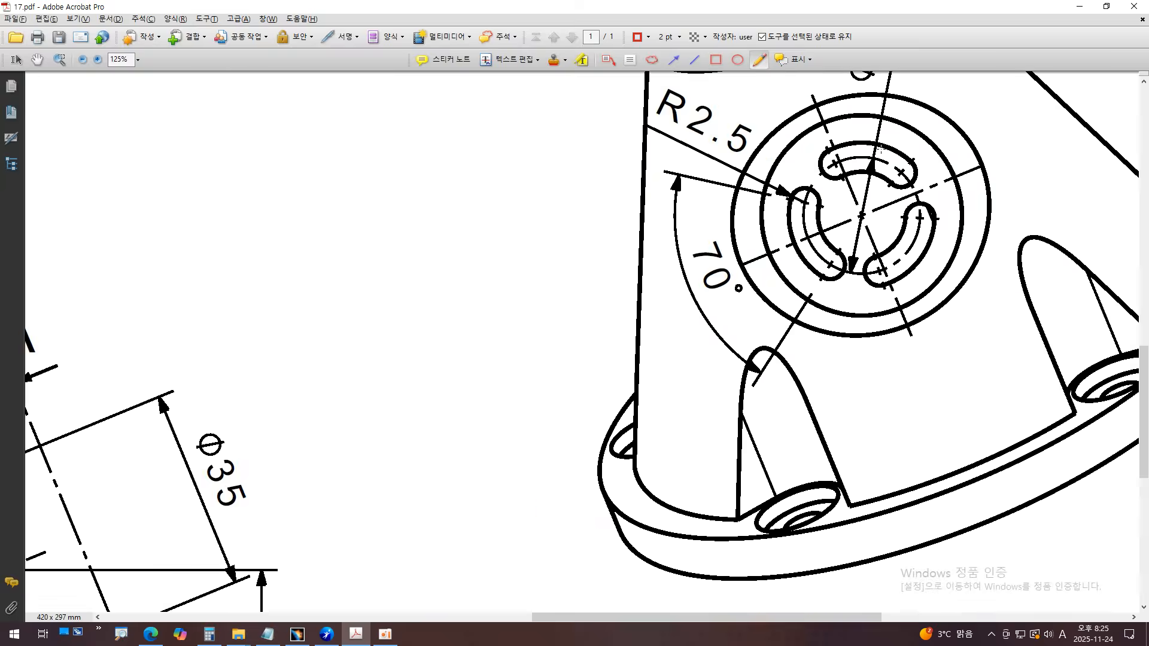
scroll(840, 190, "up", 2, "ctrl")
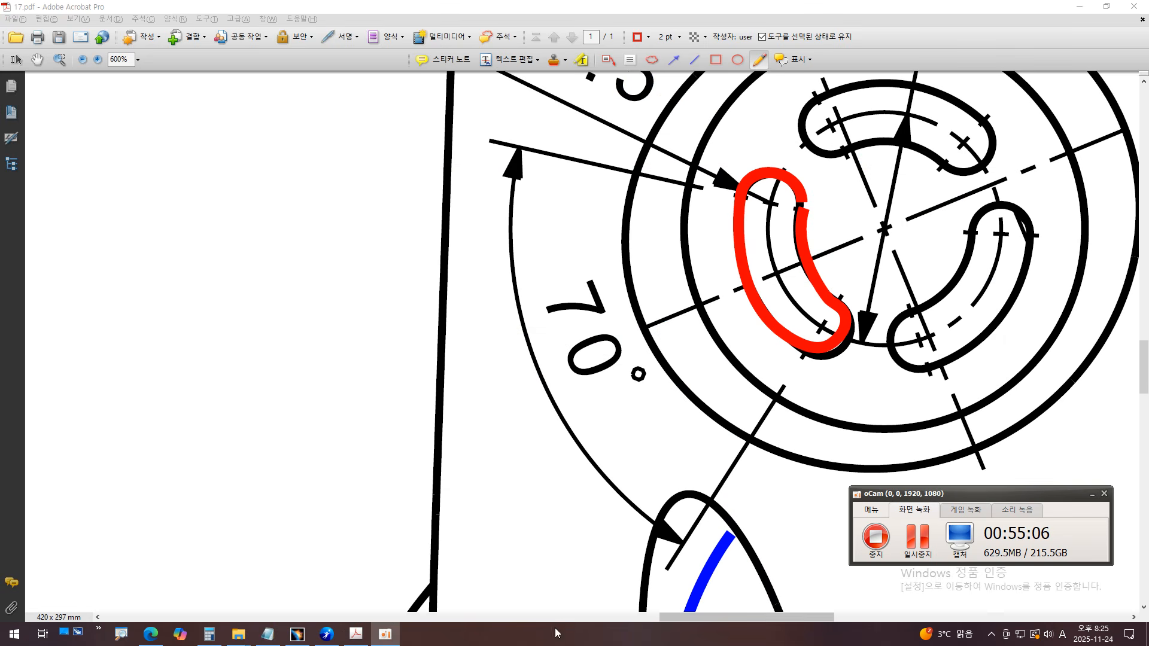
- Switch to the Cap part in CATIA and orient the model to the named right view
left_click(311, 634)
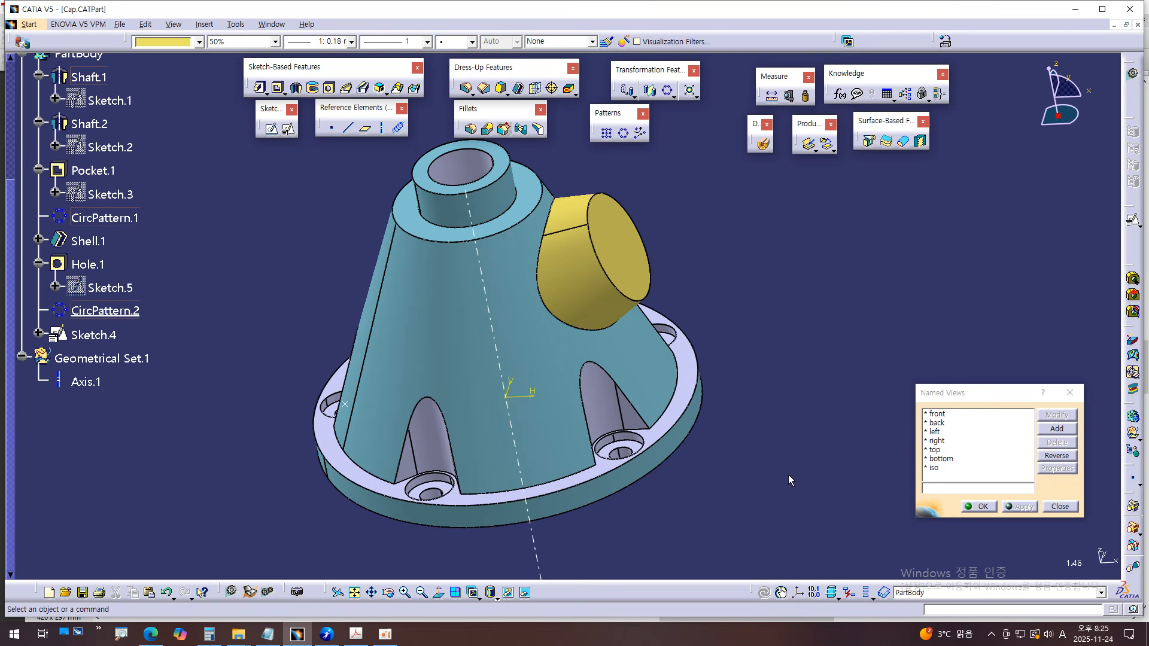
left_click(937, 441)
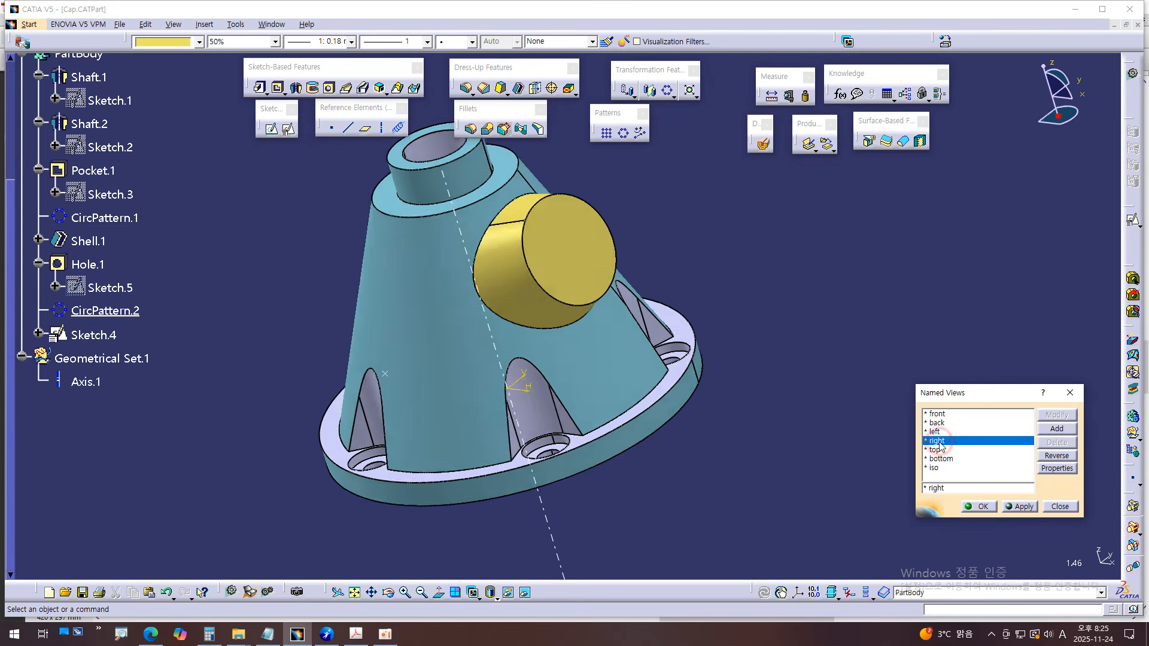
middle_click_drag(848, 322, 862, 410)
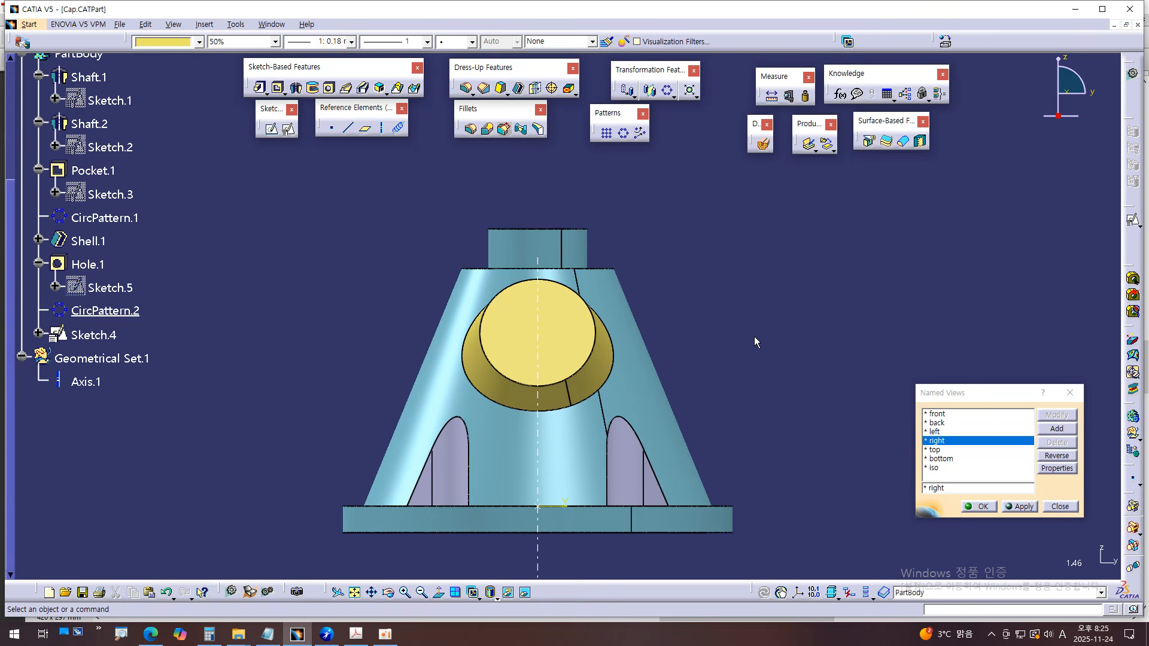
- Try a positioned sketch on the inclined boss's circular end face and inspect how the sketch plane is oriented
left_click(567, 328)
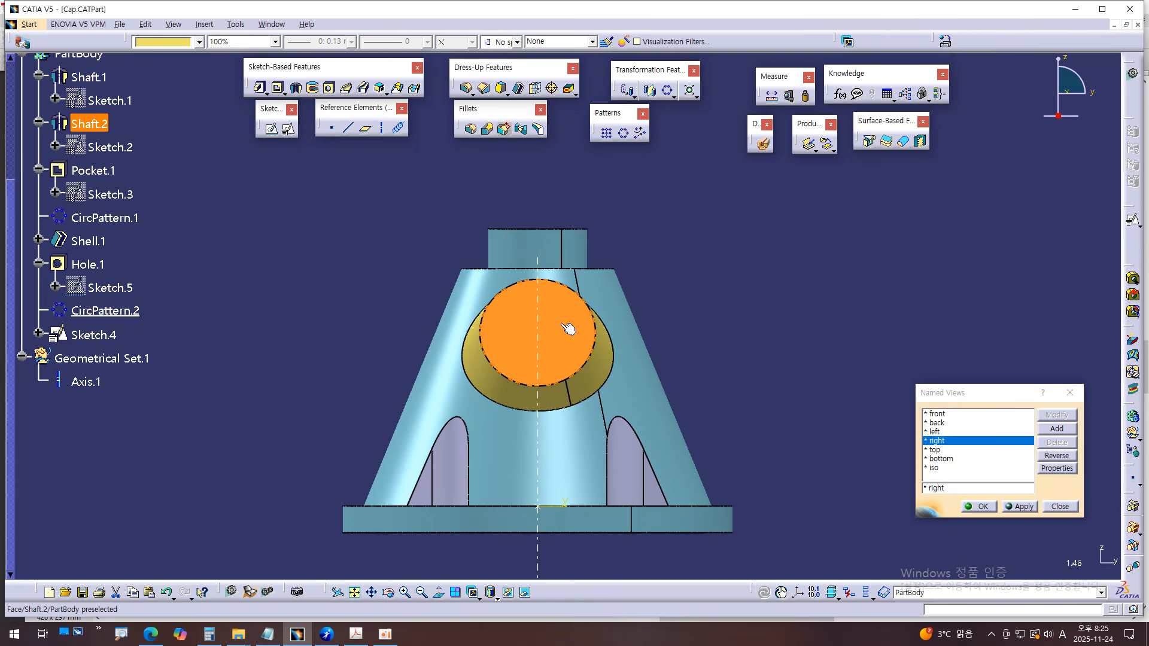
left_click(567, 328)
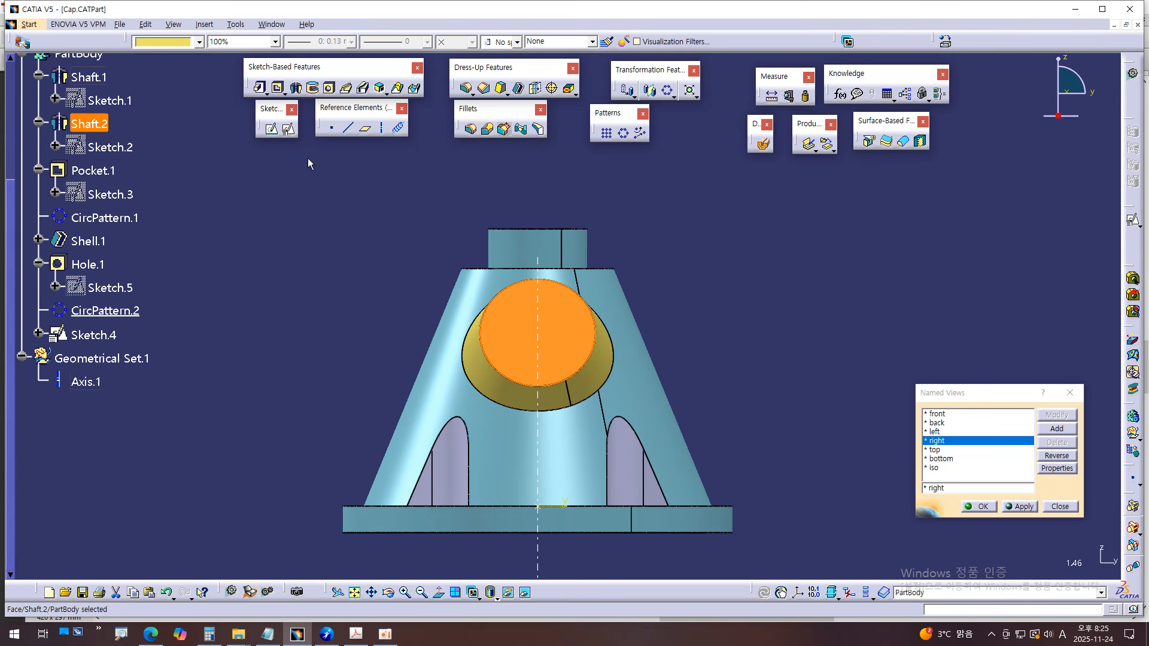
left_click(290, 129)
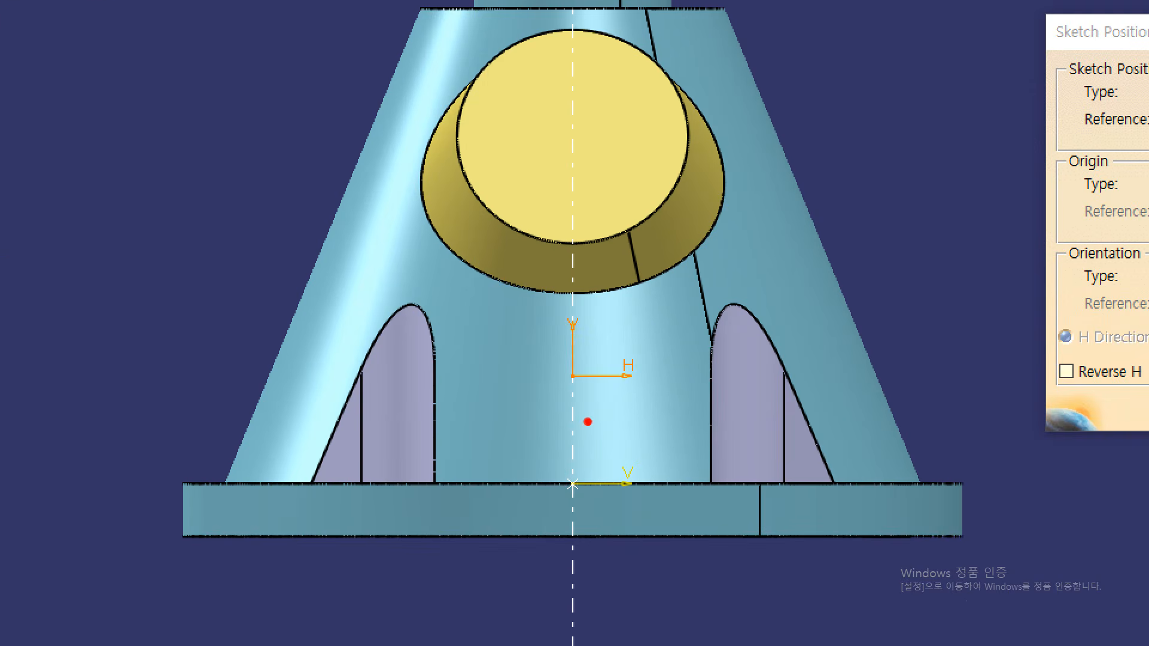
mouse_move(587, 422)
left_mouse_down()
mouse_move(576, 397)
mouse_move(605, 302)
mouse_move(604, 400)
left_mouse_up()
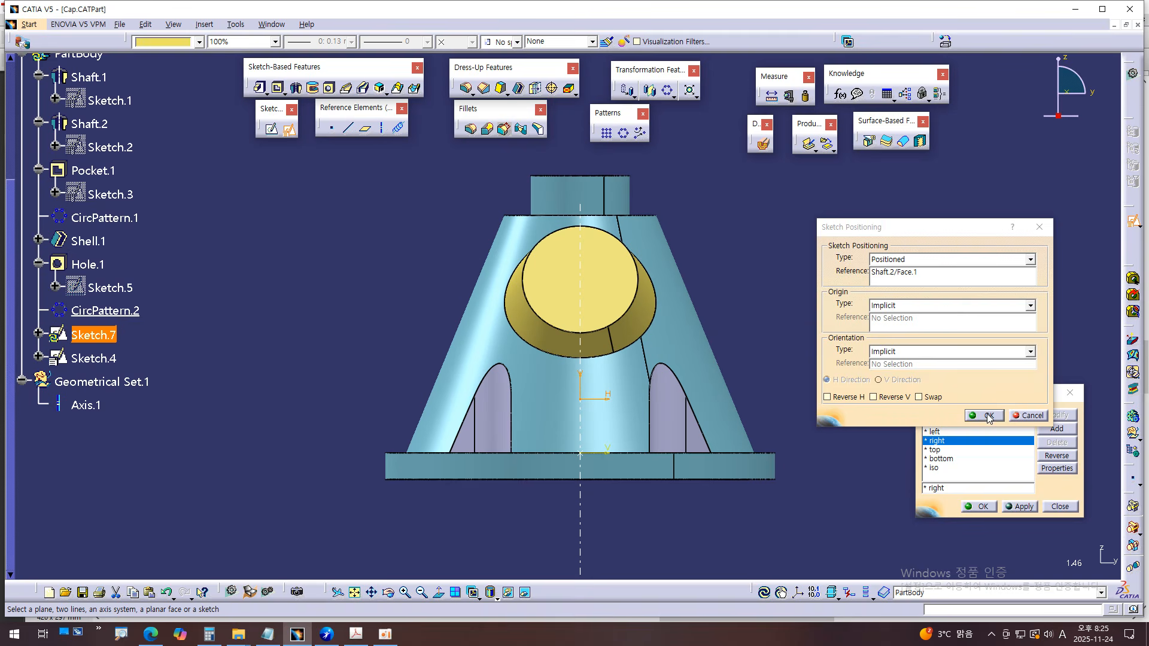
left_click(987, 415)
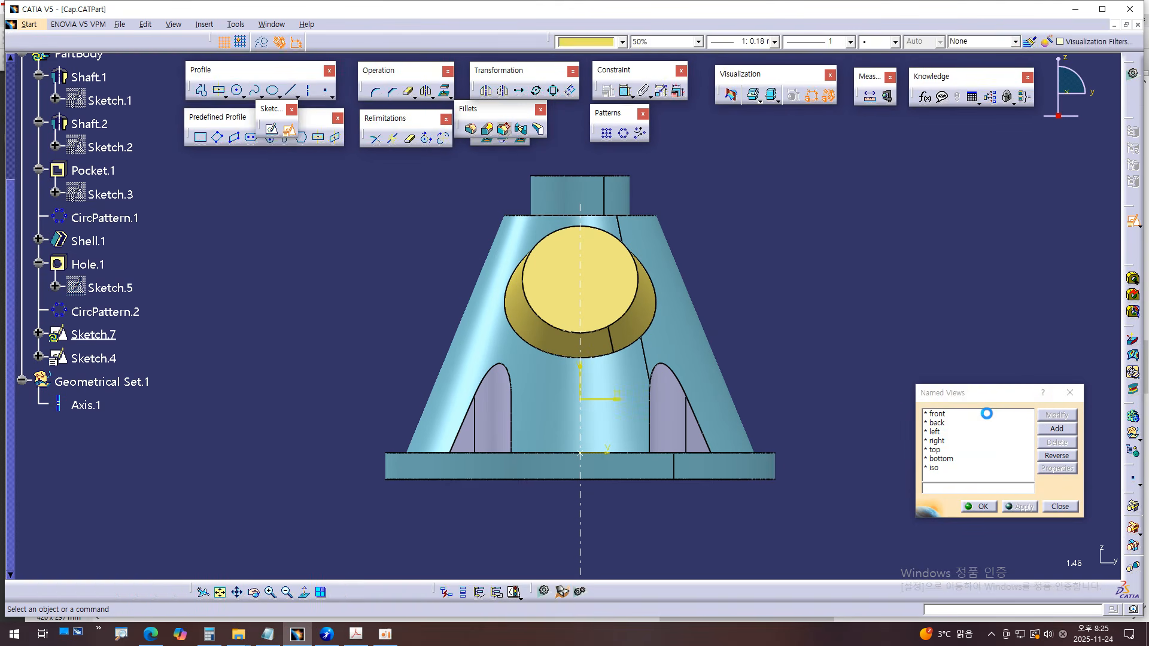
left_click(605, 257)
left_click(849, 283)
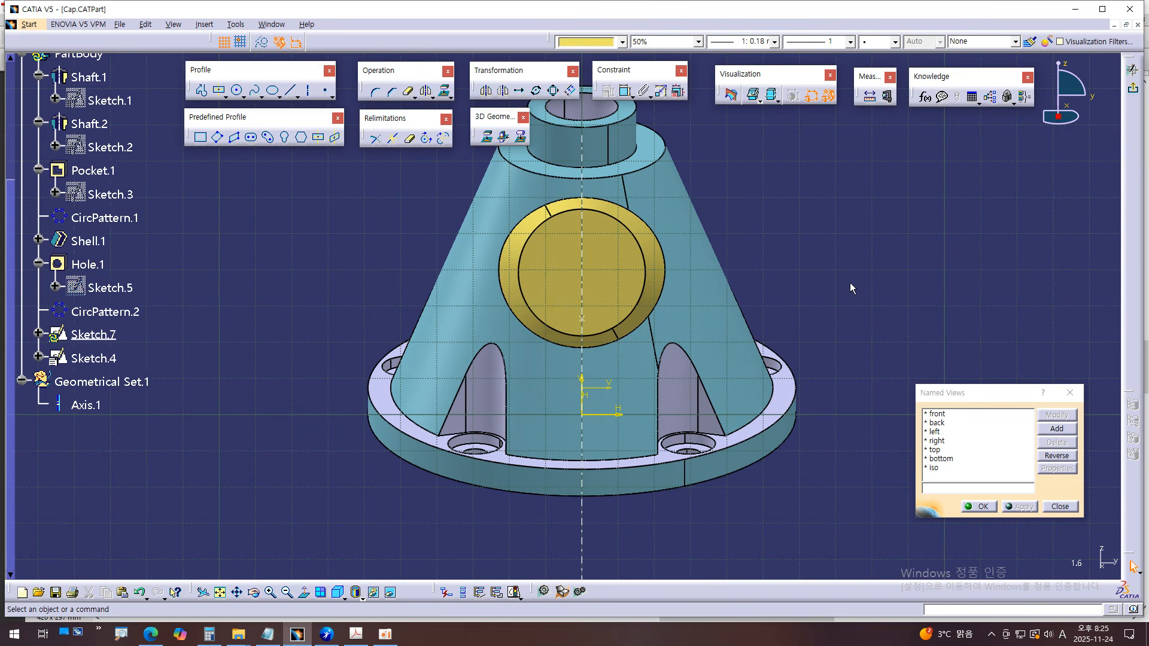
left_click(623, 274)
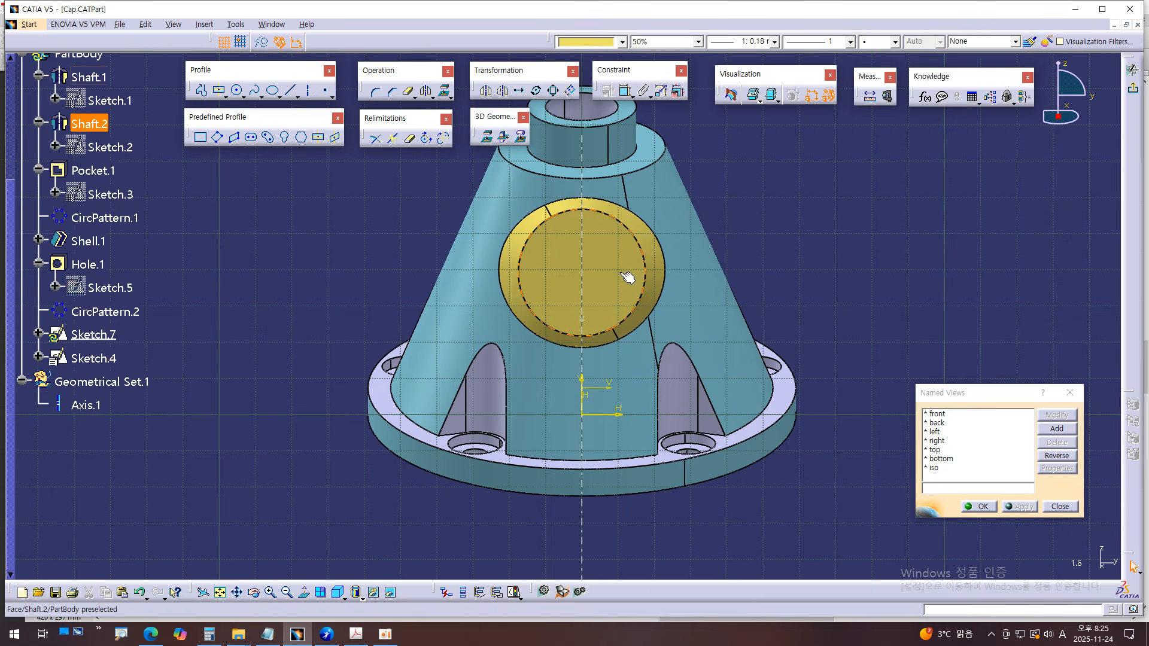
left_click(811, 294)
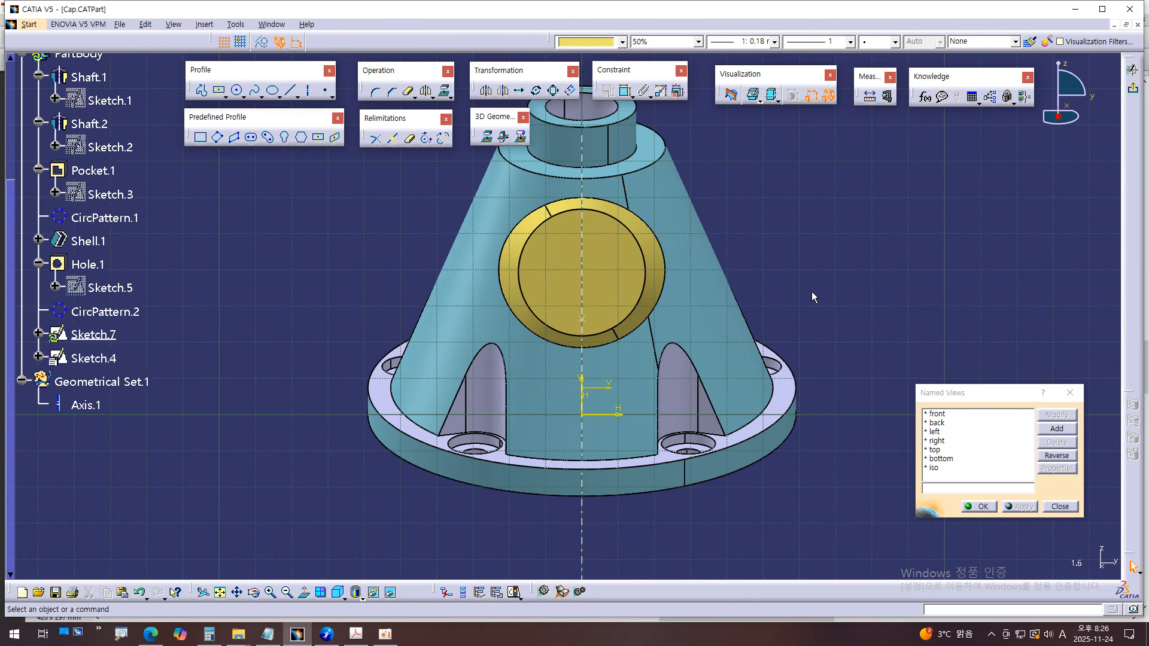
middle_click_drag(798, 265, 794, 283)
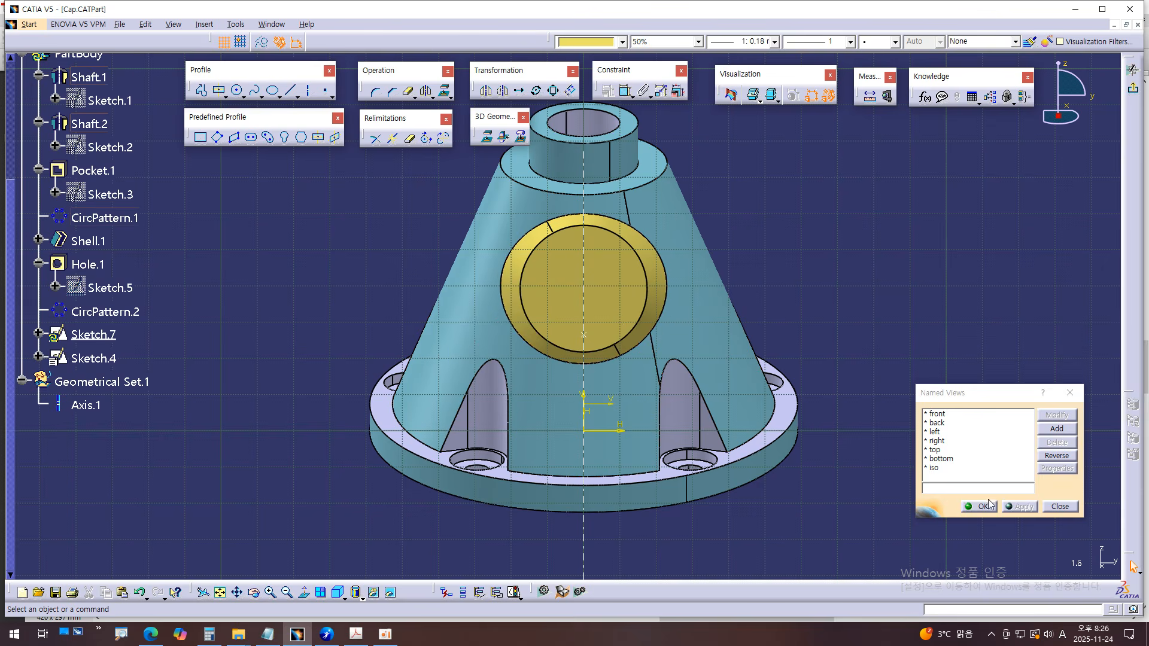
middle_click_drag(715, 537, 722, 414)
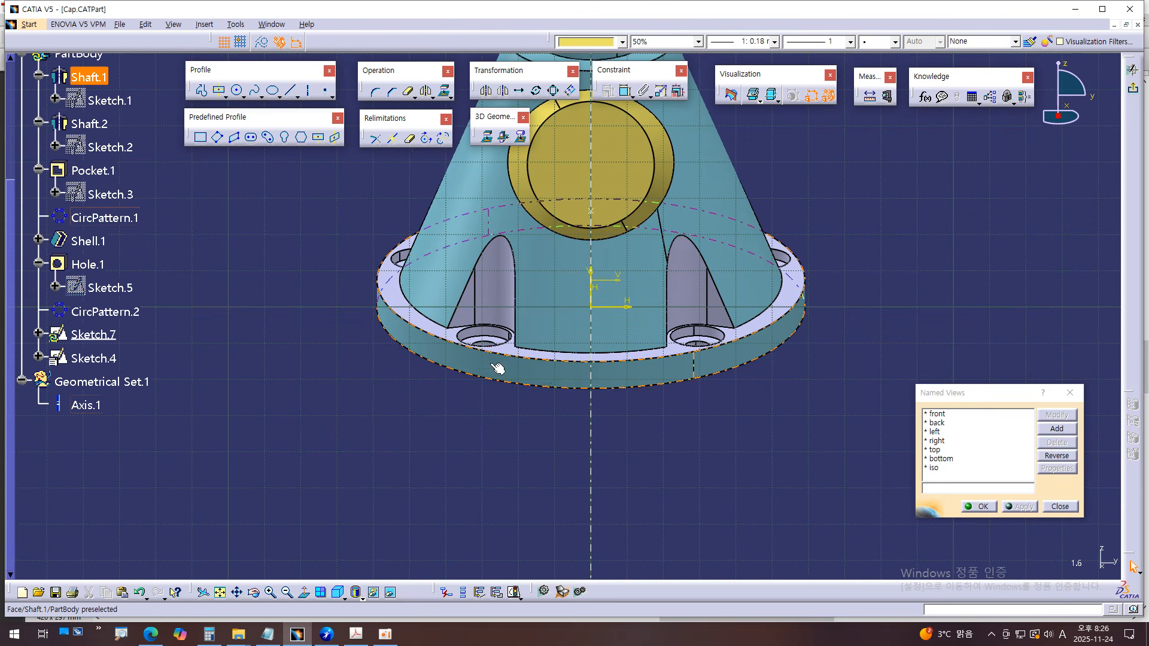
left_click(1132, 88)
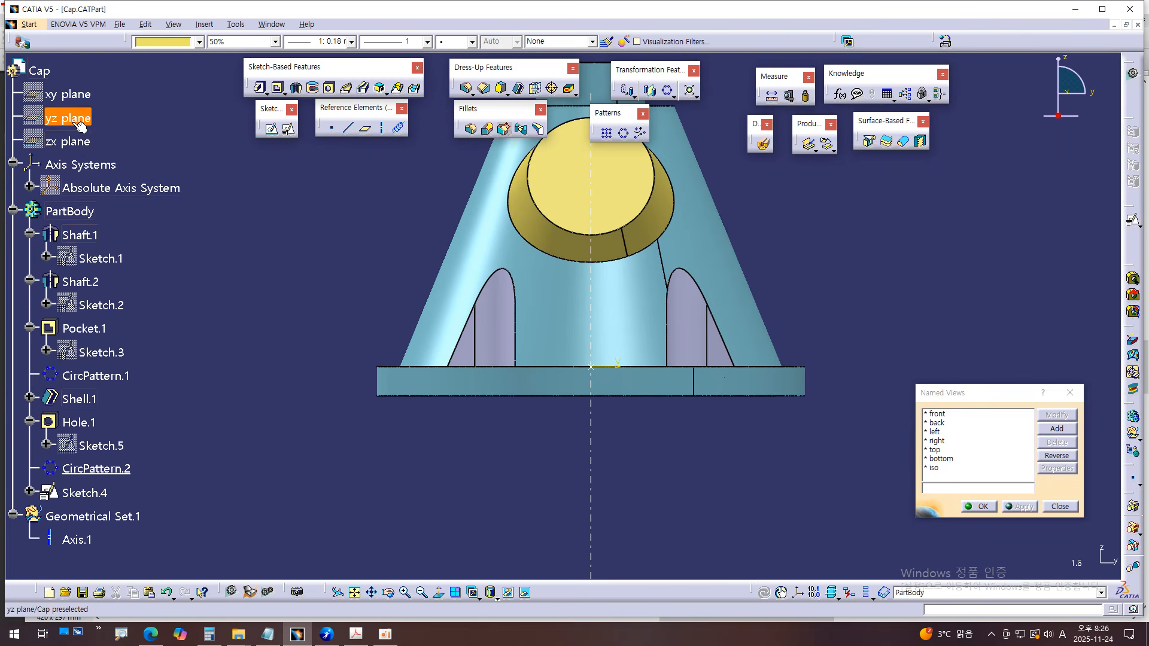
- Try a positioned sketch on the yz plane and compare its orientation with the inclined boss face
left_click(67, 117)
left_click(288, 127)
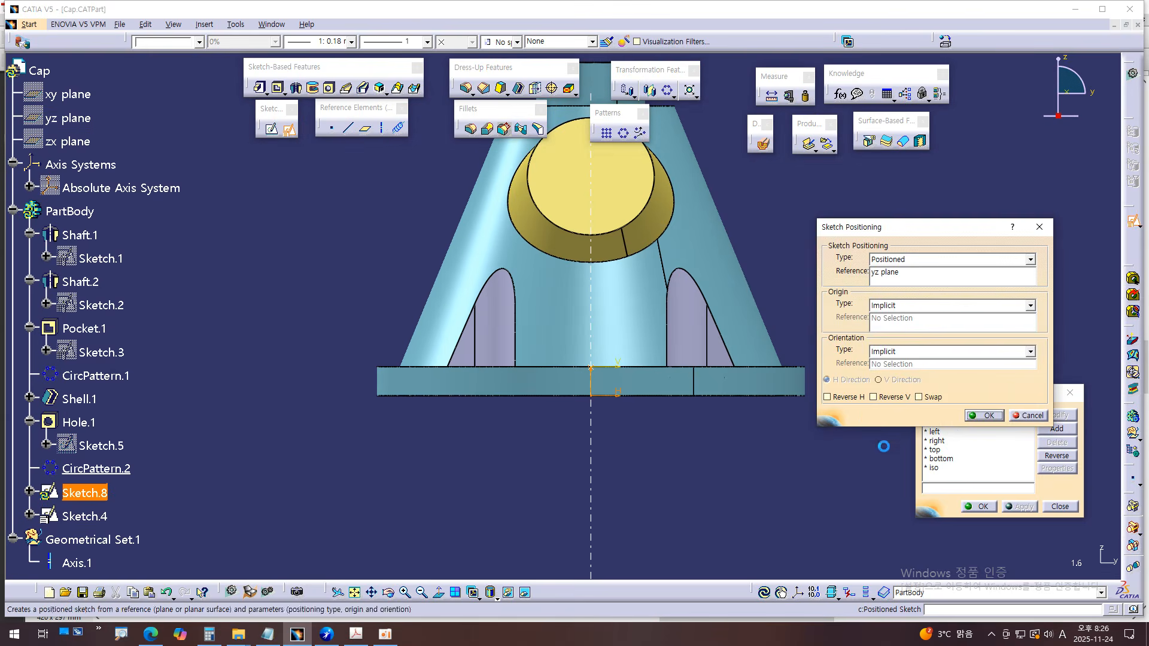
left_click(977, 399)
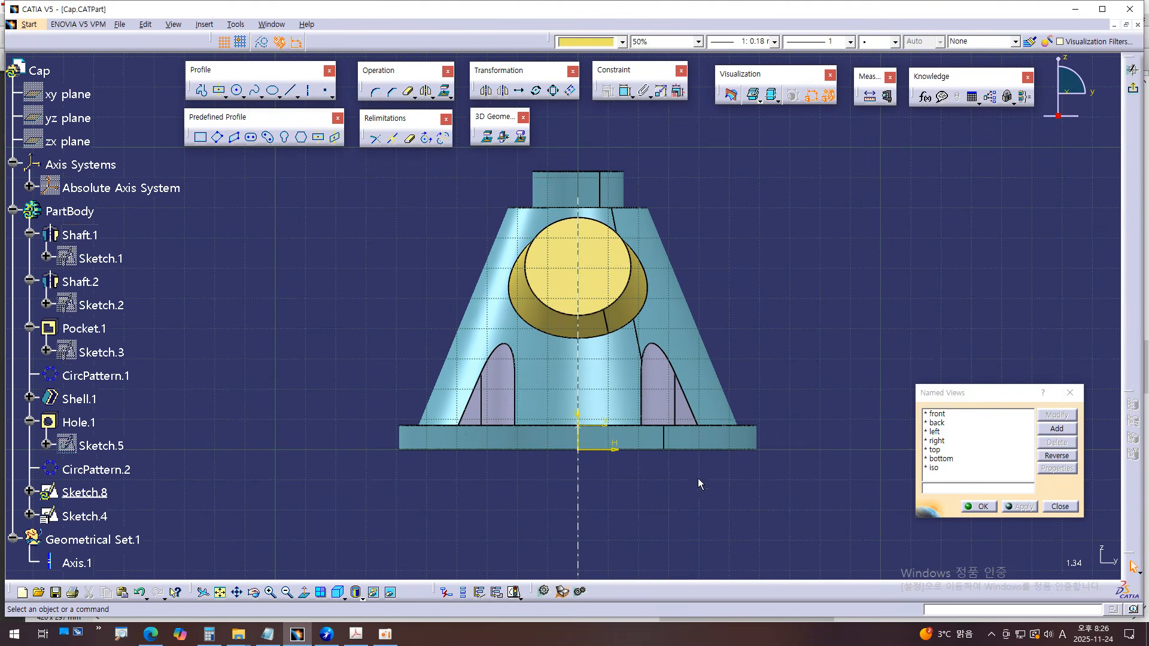
middle_click_drag(590, 261, 587, 335)
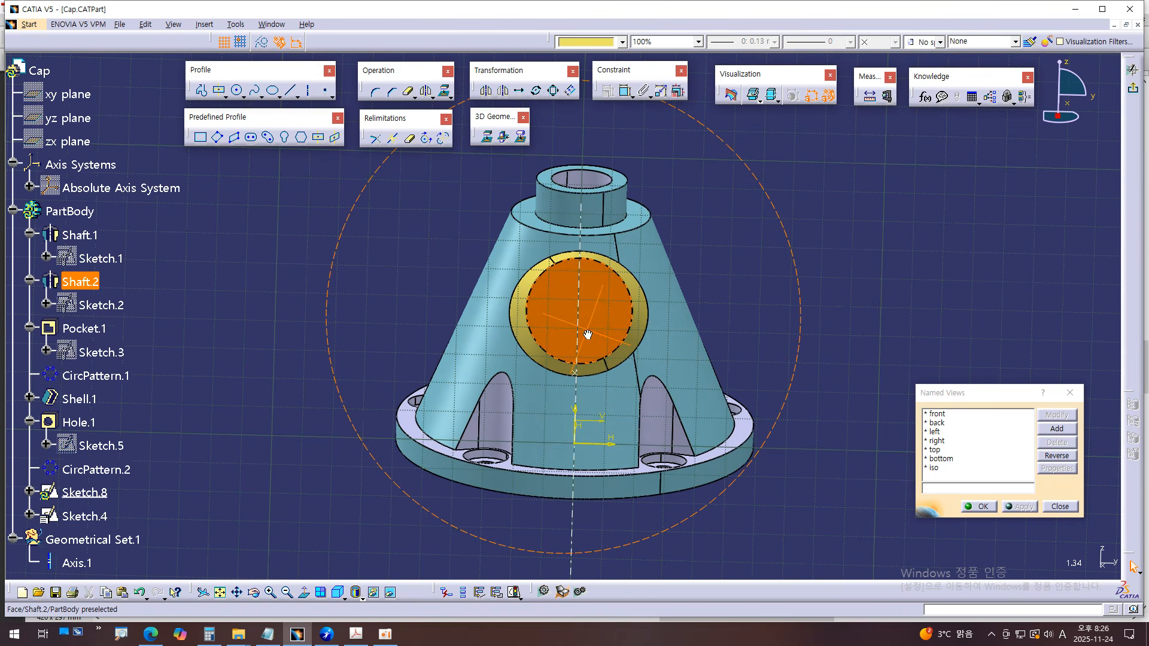
left_click(1133, 88)
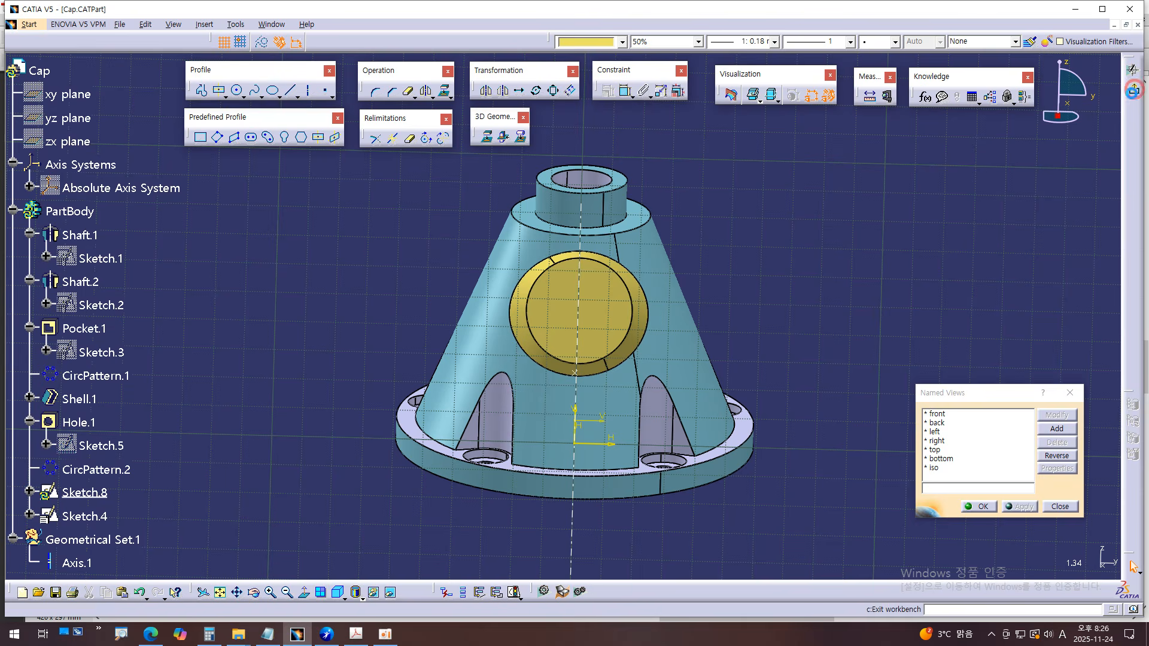
- Create a positioned sketch on the inclined boss's circular end face with implicit origin and orientation
left_click(601, 263)
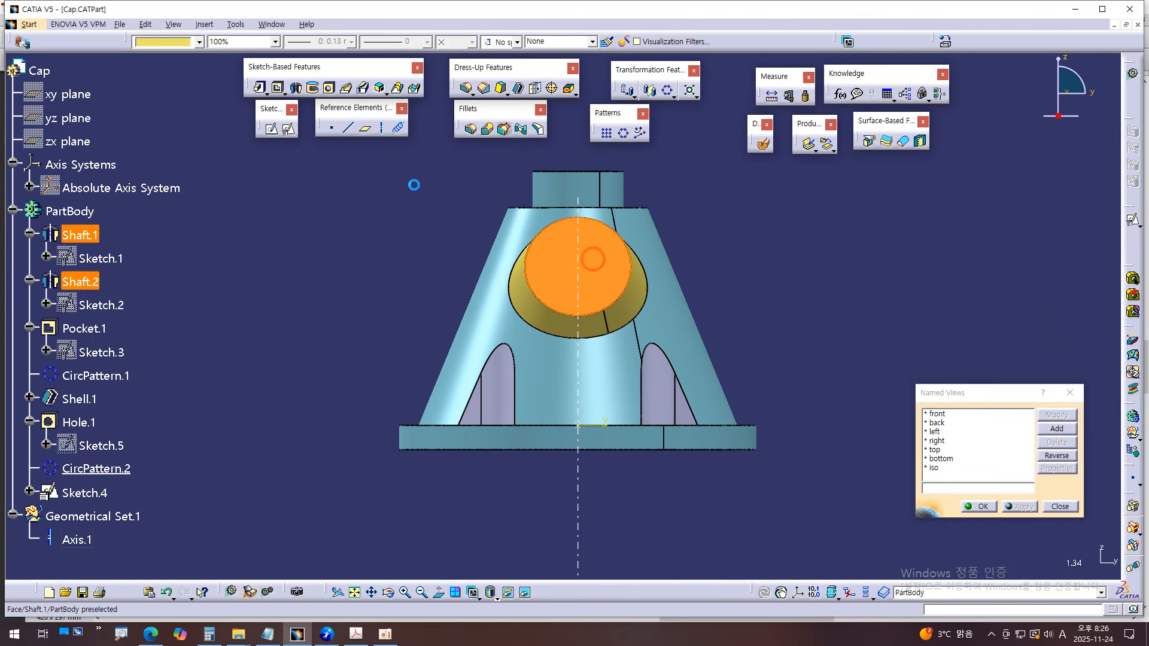
left_click(288, 129)
left_click(984, 415)
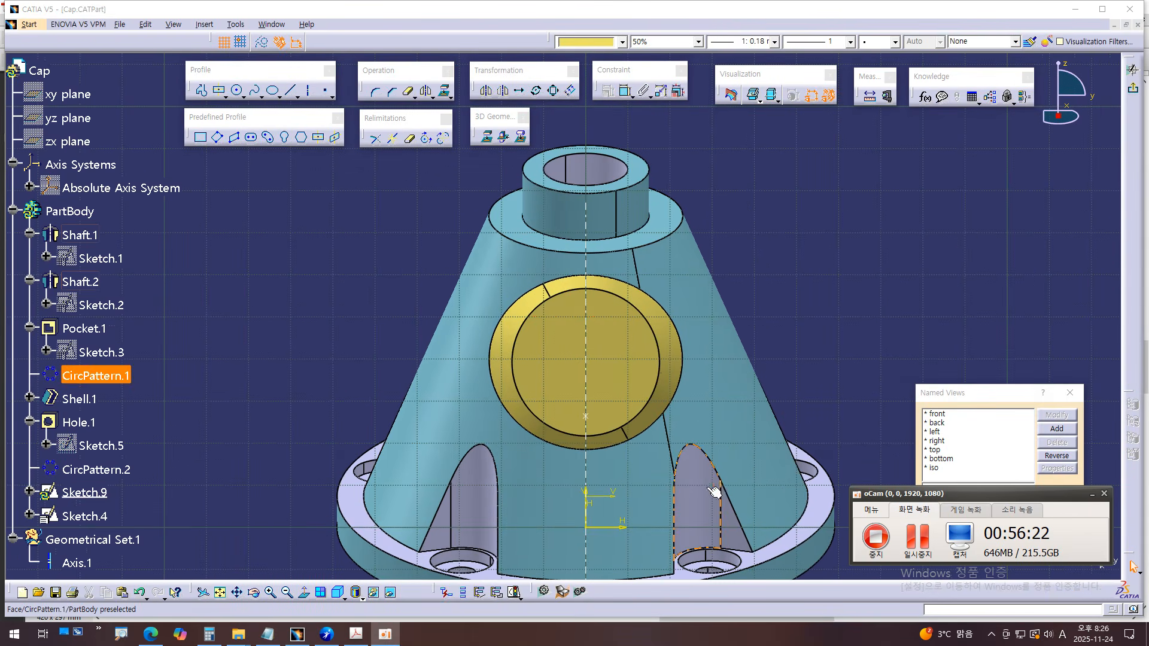
- Switch to drawing 17.pdf in Acrobat and examine the R2.5 arc slot outlined on the boss face
left_click(355, 634)
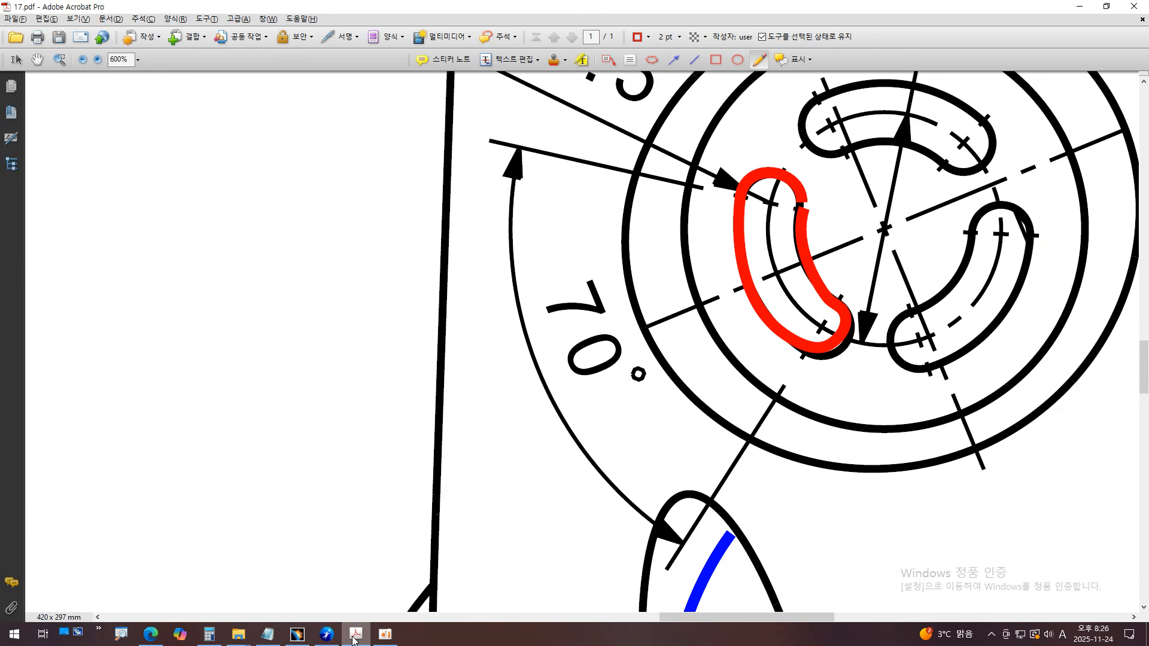
scroll(938, 219, "up", 1, "ctrl")
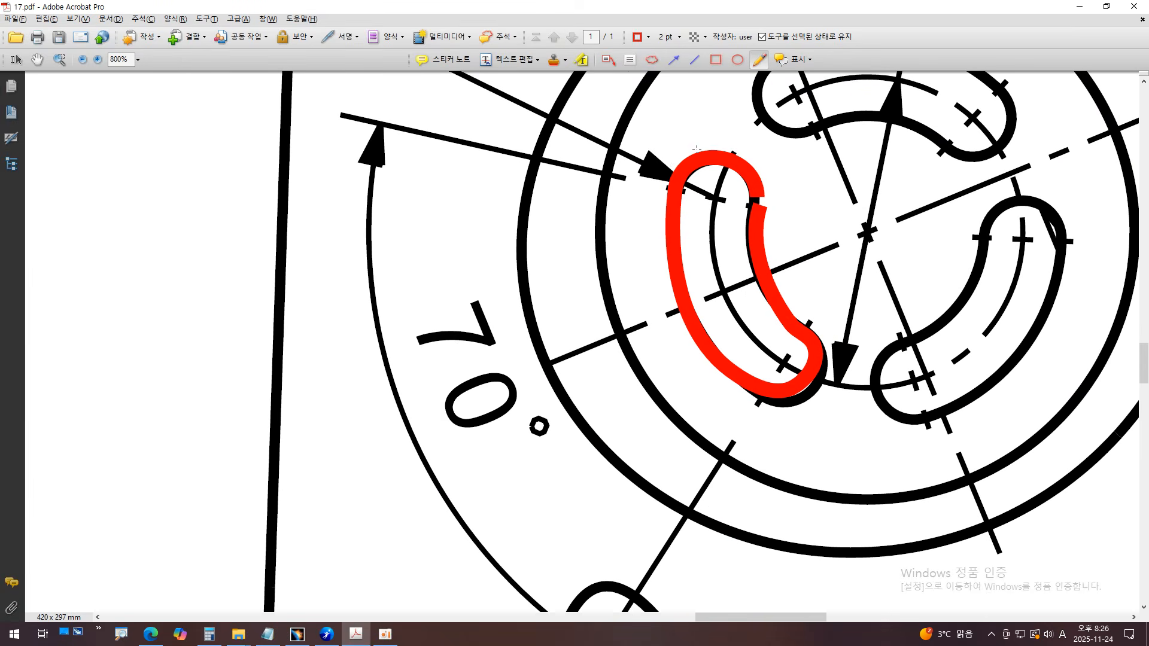
scroll(619, 319, "down", 1, "ctrl")
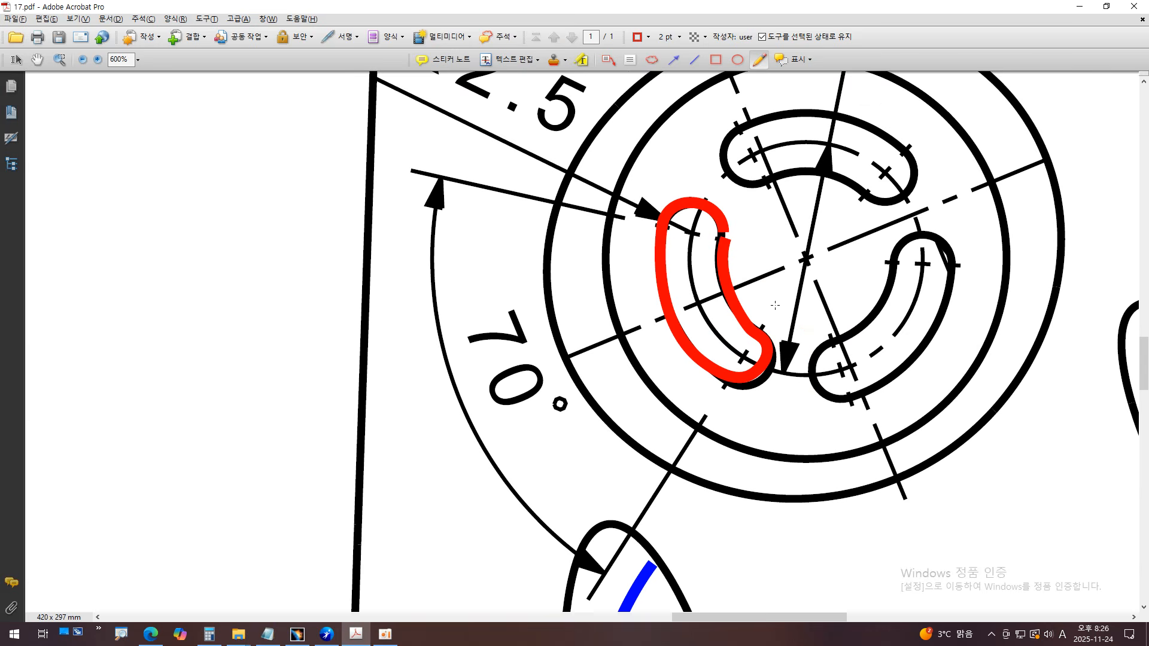
key("alt+Tab")
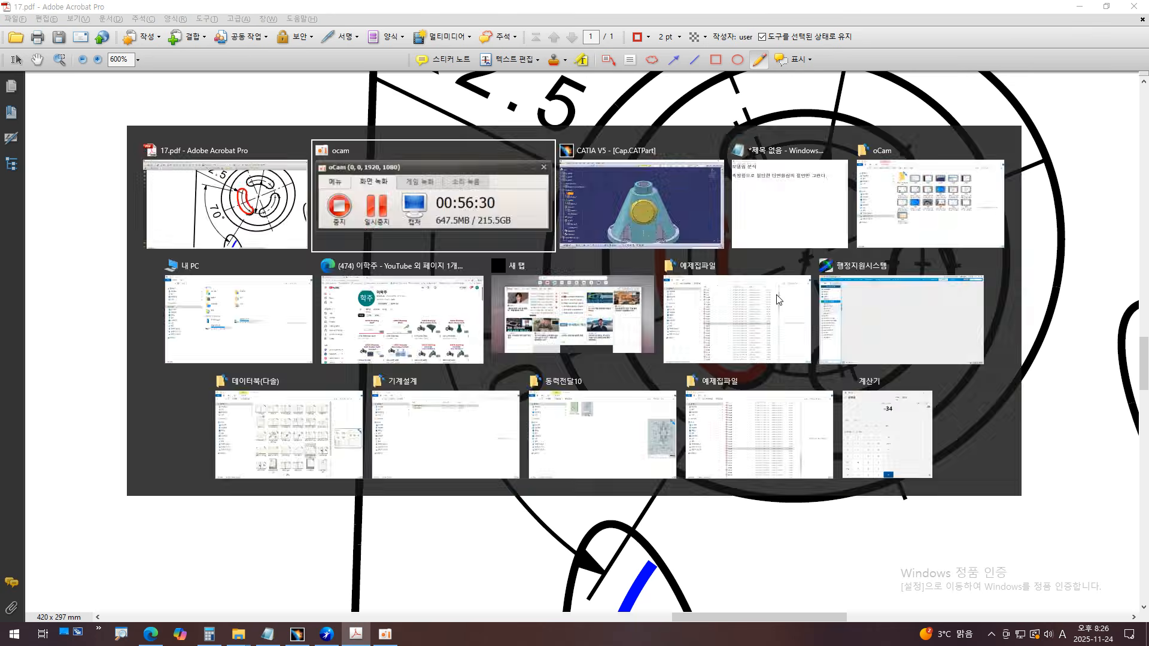
- Switch back to CATIA and sketch a cylindrical elongated hole on the boss face, about 13.1 mm centreline radius and about 2.8 mm end radius
left_click(298, 635)
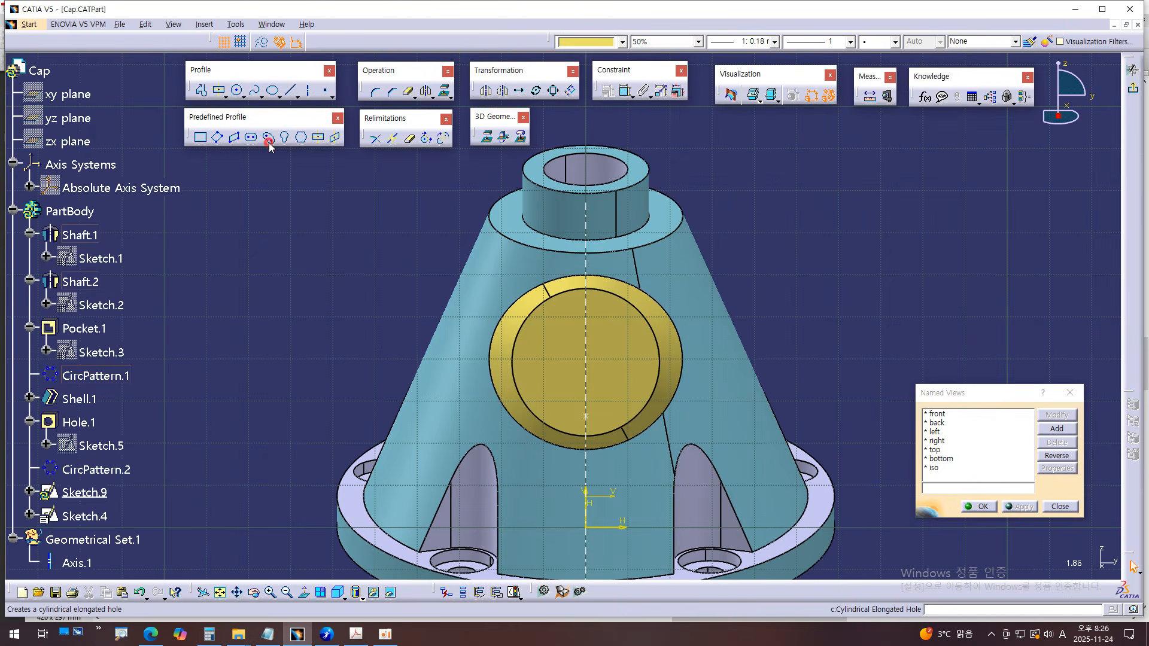
left_click(268, 143)
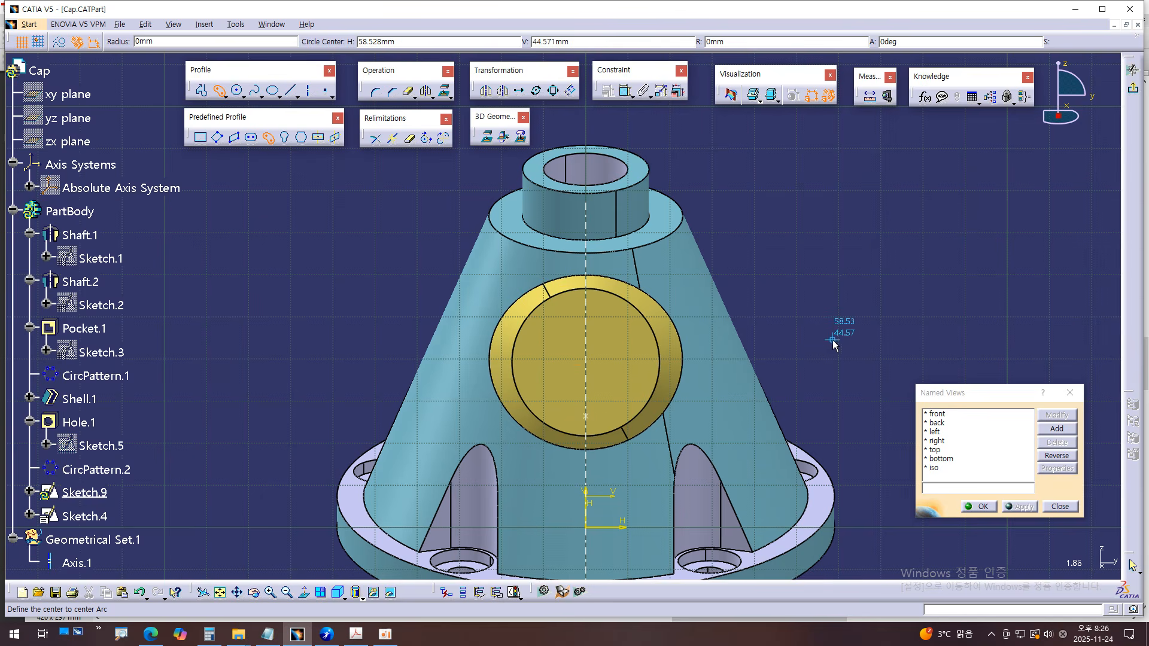
middle_click_drag(833, 345, 810, 264)
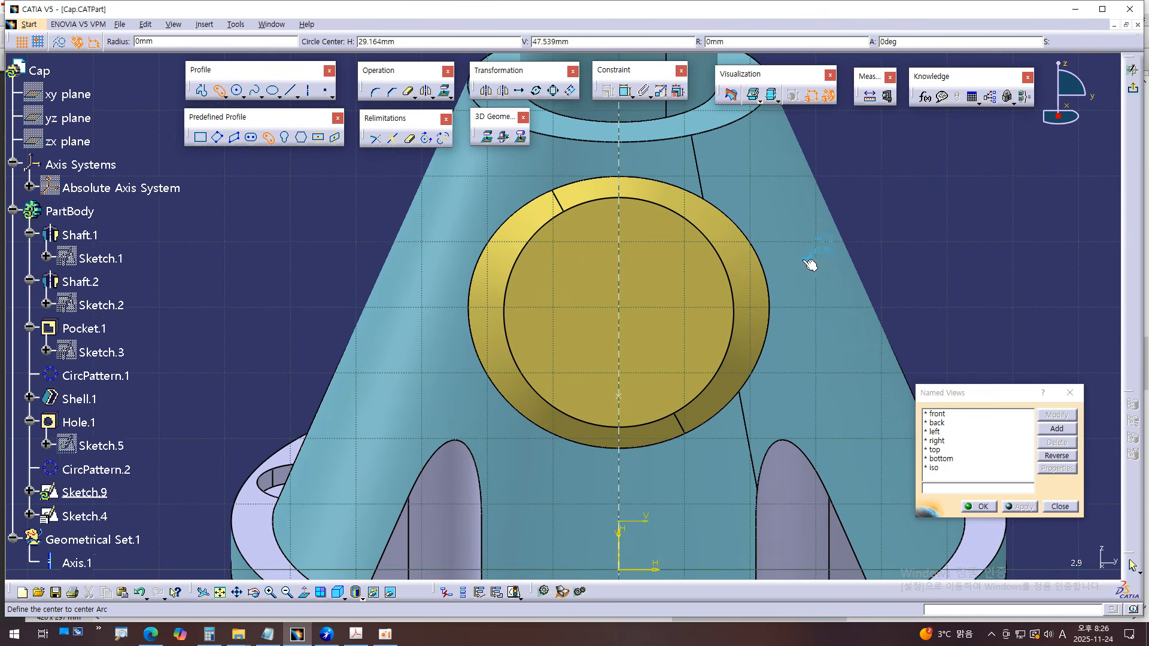
left_click(626, 322)
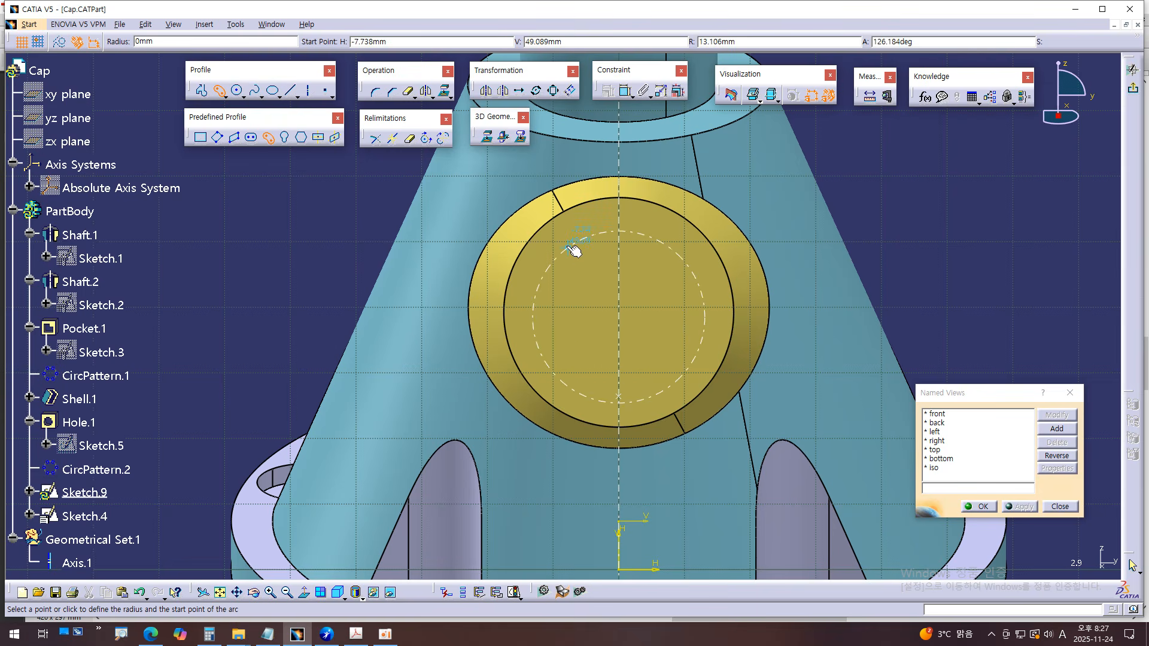
left_click(573, 251)
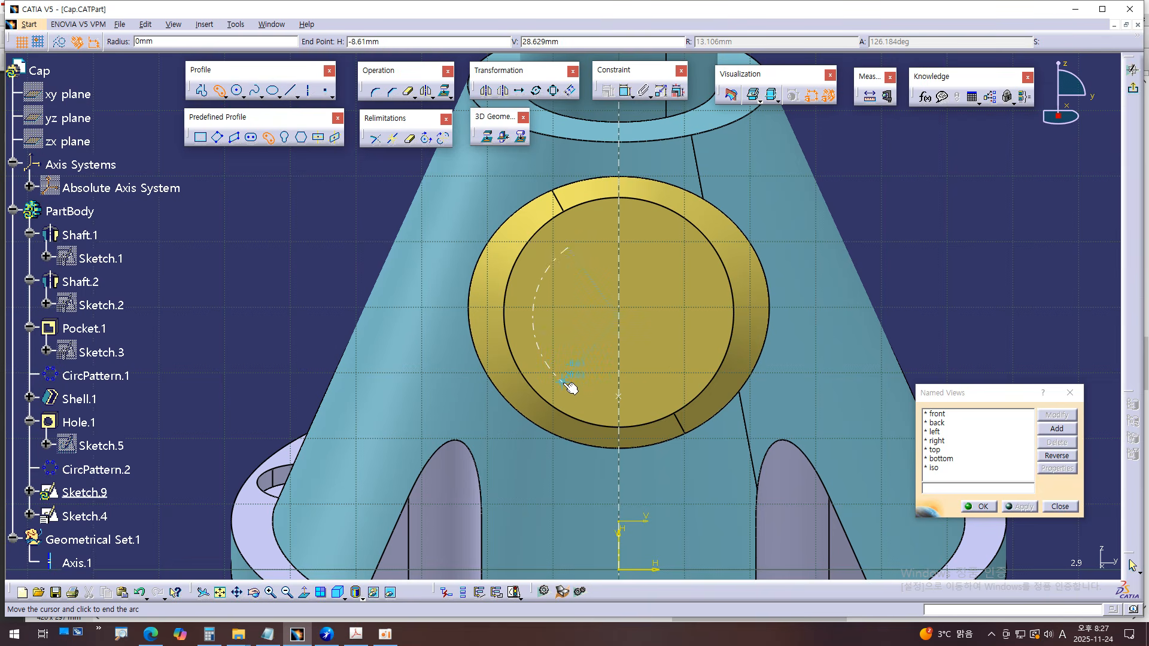
left_click(568, 386)
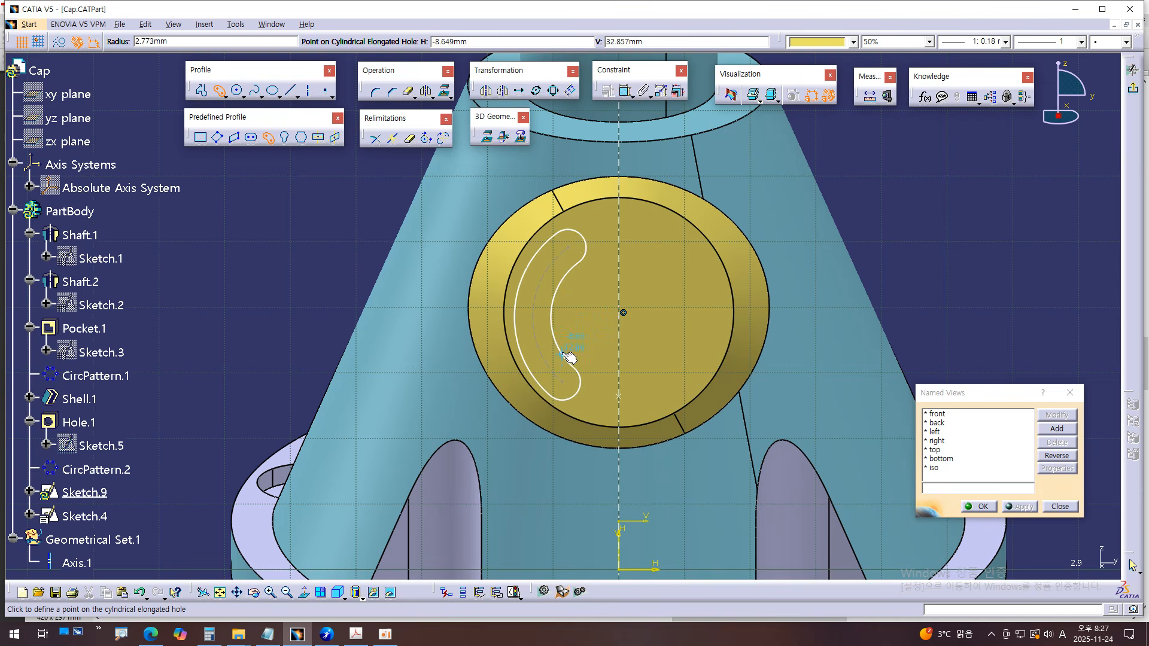
left_click(569, 357)
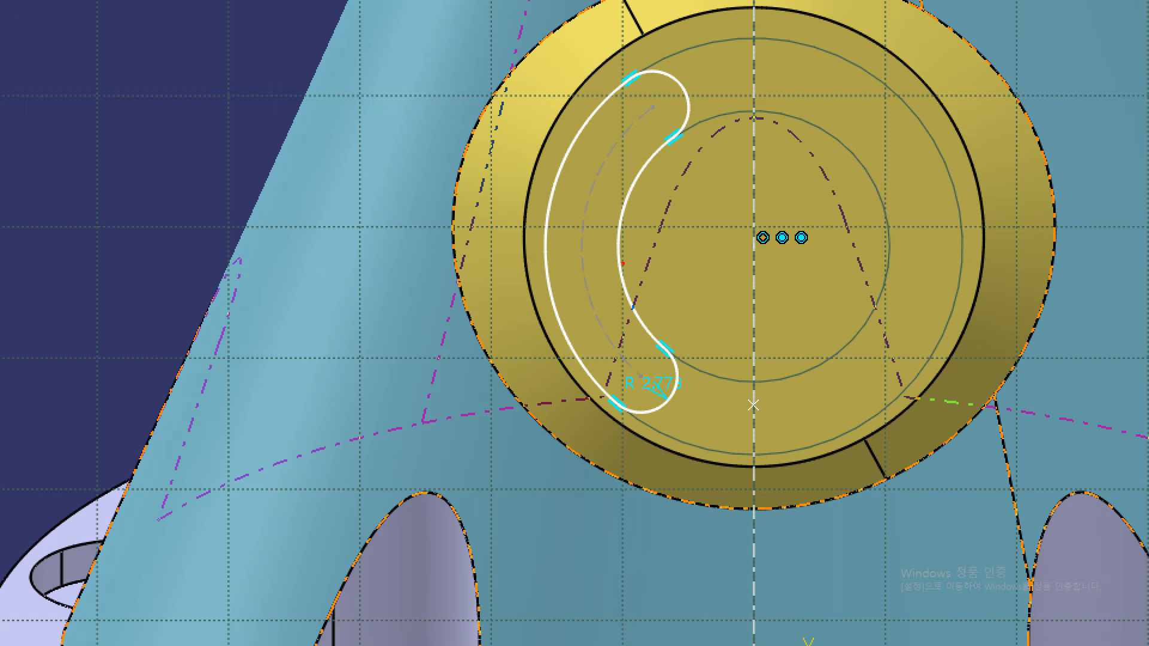
mouse_move(655, 104)
left_mouse_down()
mouse_move(586, 230)
mouse_move(586, 291)
left_mouse_up()
mouse_move(658, 150)
left_mouse_down()
mouse_move(640, 173)
mouse_move(614, 311)
left_mouse_up()
left_click_drag(575, 137, 555, 274)
left_click_drag(755, 240, 748, 250)
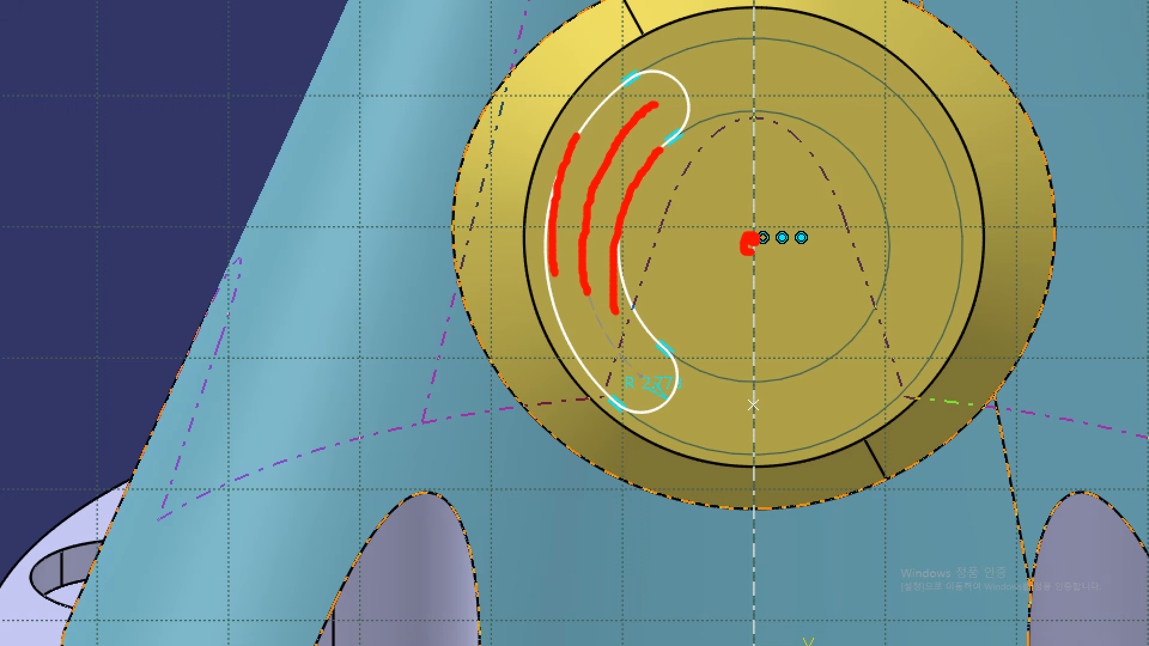
key("Escape")
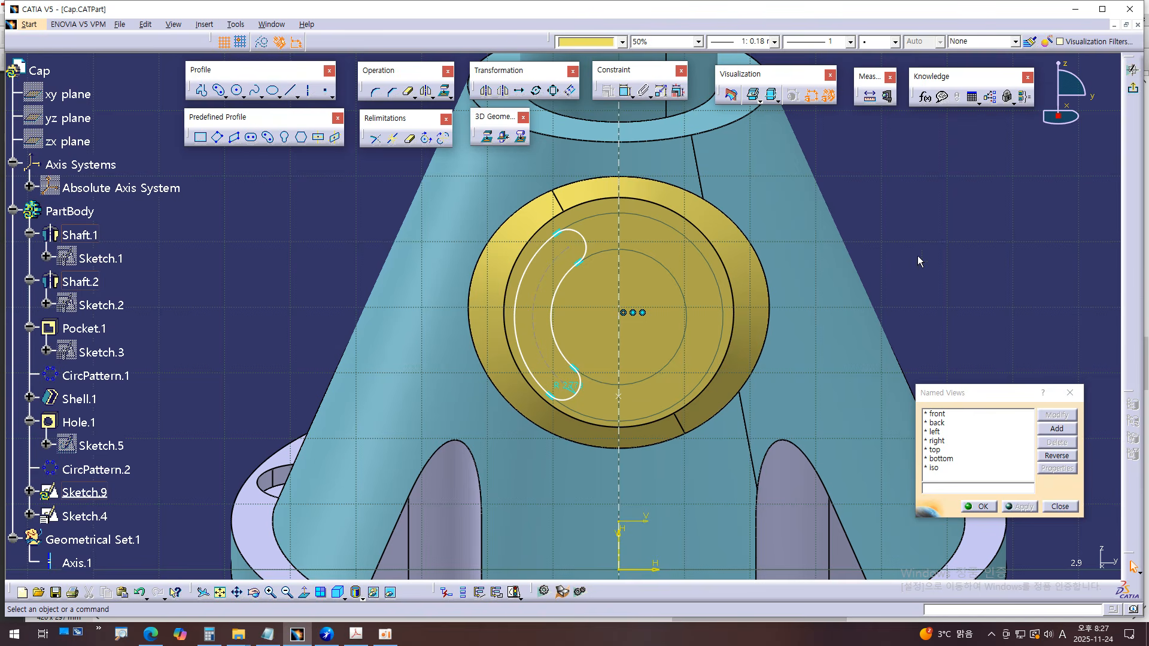
- Locate Axis.1 under Geometrical Set.1 and make it visible
left_click(562, 285)
scroll(198, 326, "down", 3)
left_click(168, 375)
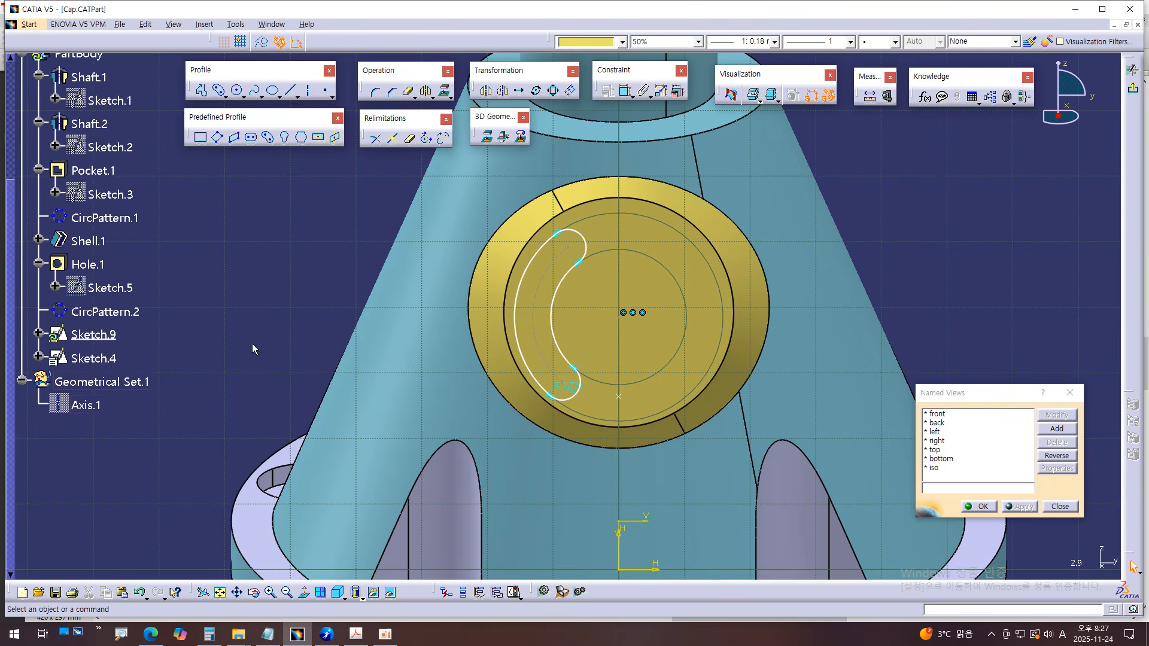
left_click(89, 407)
key("space")
key("ctrl+1")
mouse_move(94, 385)
left_mouse_down()
mouse_move(192, 389)
mouse_move(113, 308)
mouse_move(124, 407)
left_mouse_up()
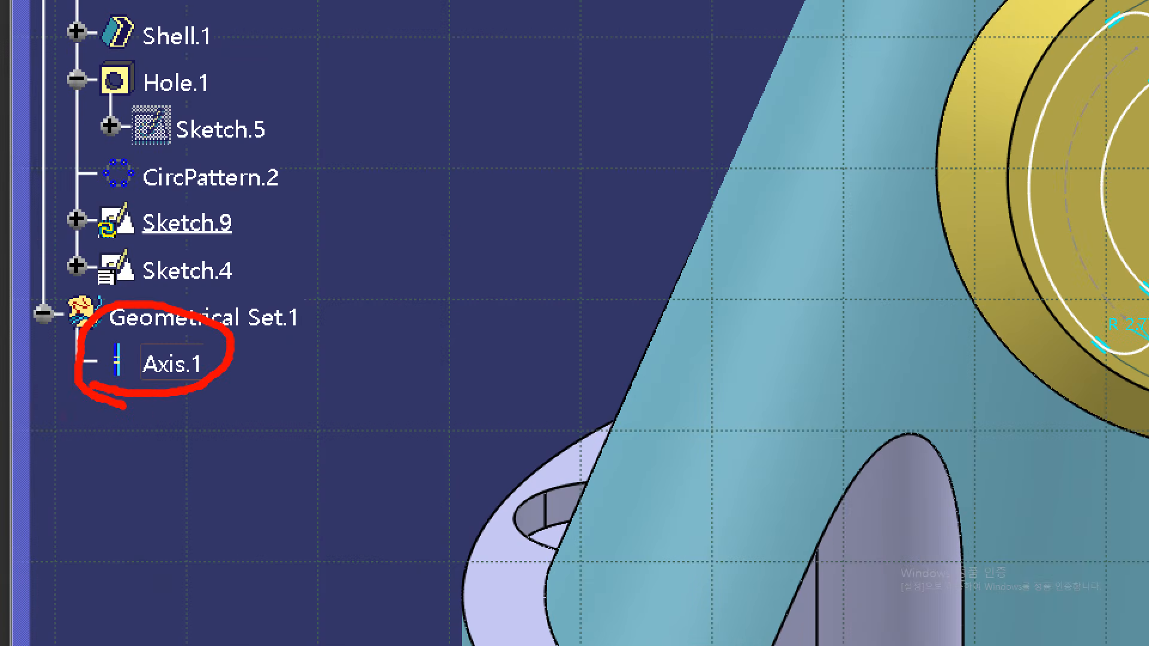
- Constrain the slot arcs' centre point concentric with the boss face's circular edge
key("Escape")
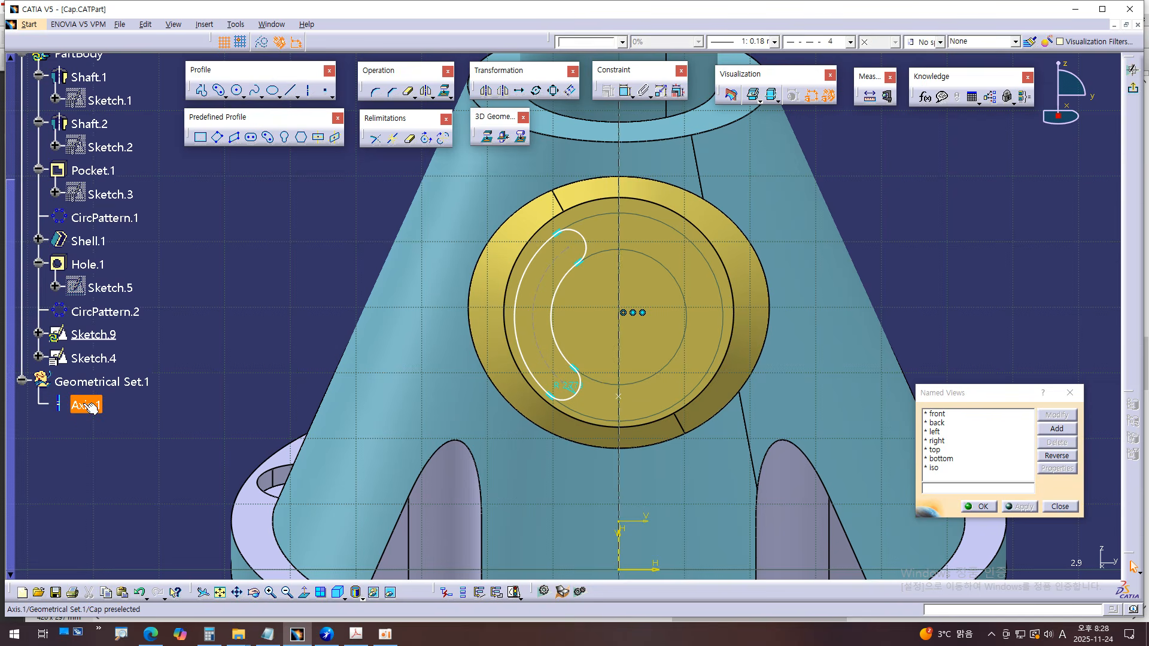
left_click(618, 317)
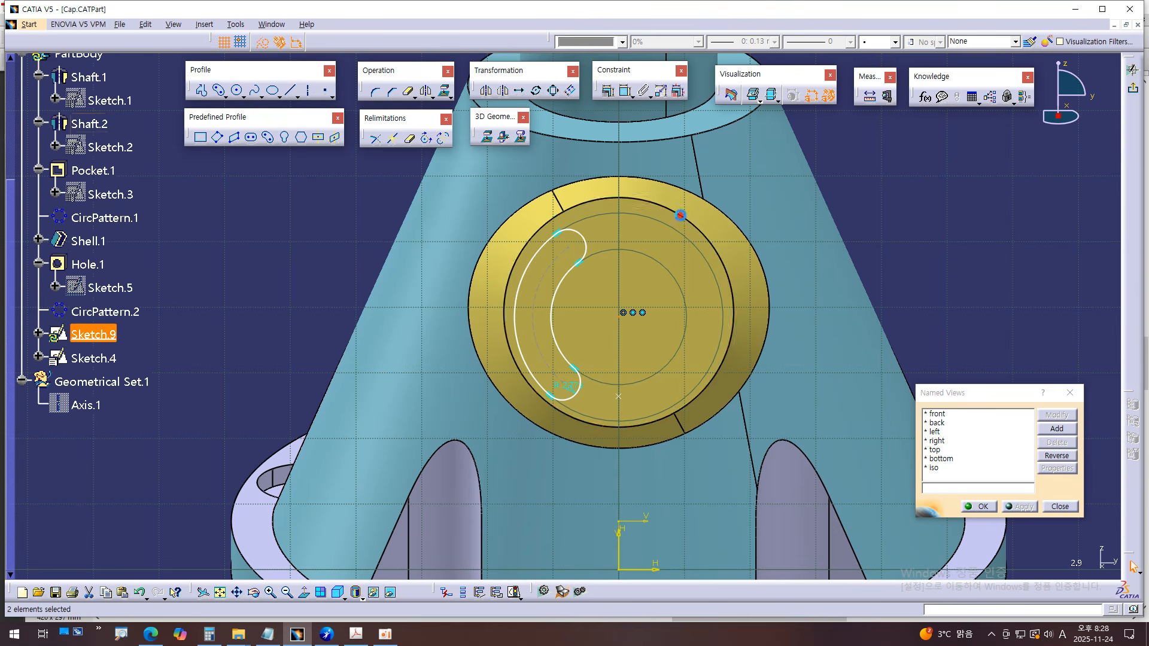
left_click(681, 217, "ctrl")
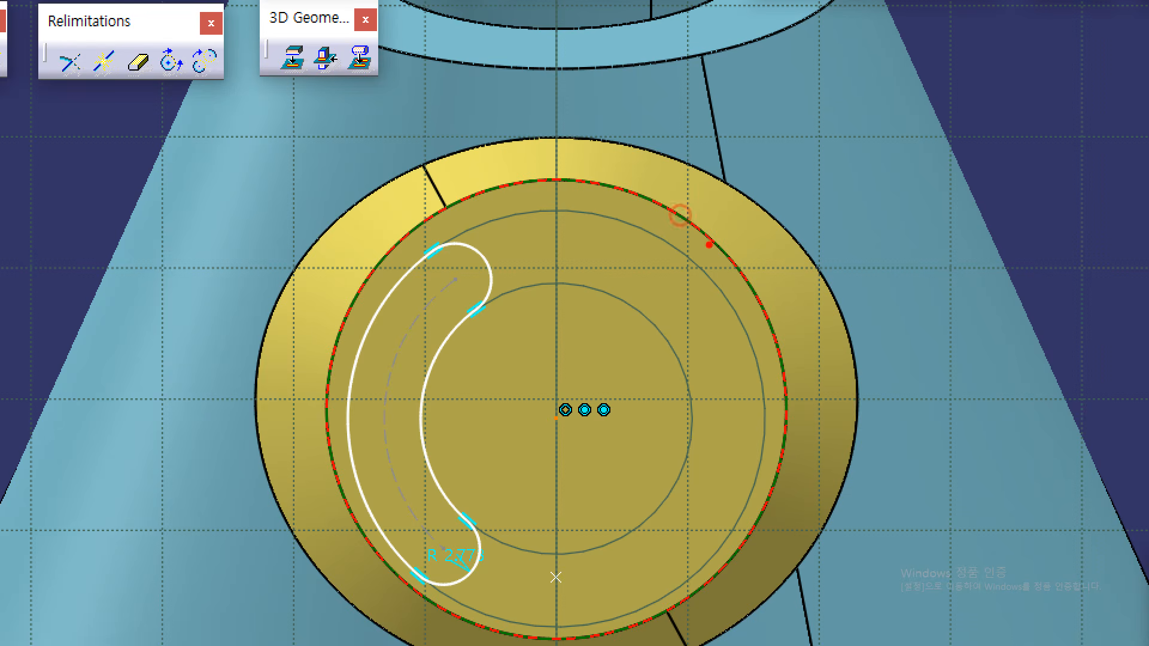
mouse_move(696, 235)
left_mouse_down()
mouse_move(673, 214)
mouse_move(695, 228)
left_mouse_up()
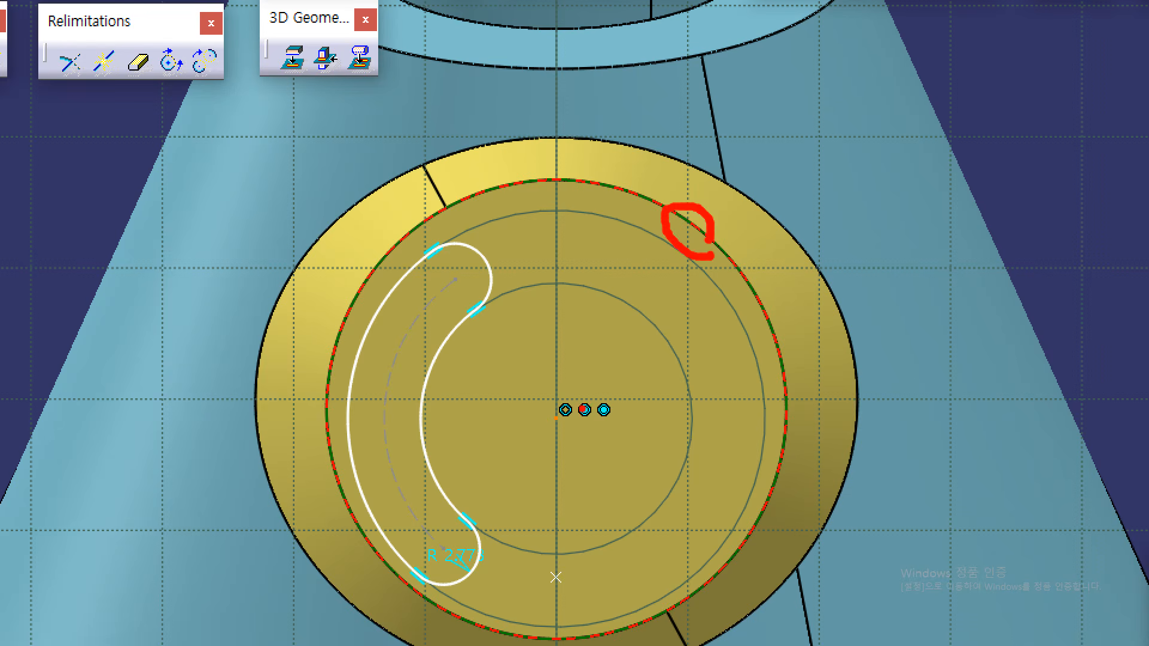
mouse_move(556, 432)
left_mouse_down()
mouse_move(559, 393)
mouse_move(559, 430)
left_mouse_up()
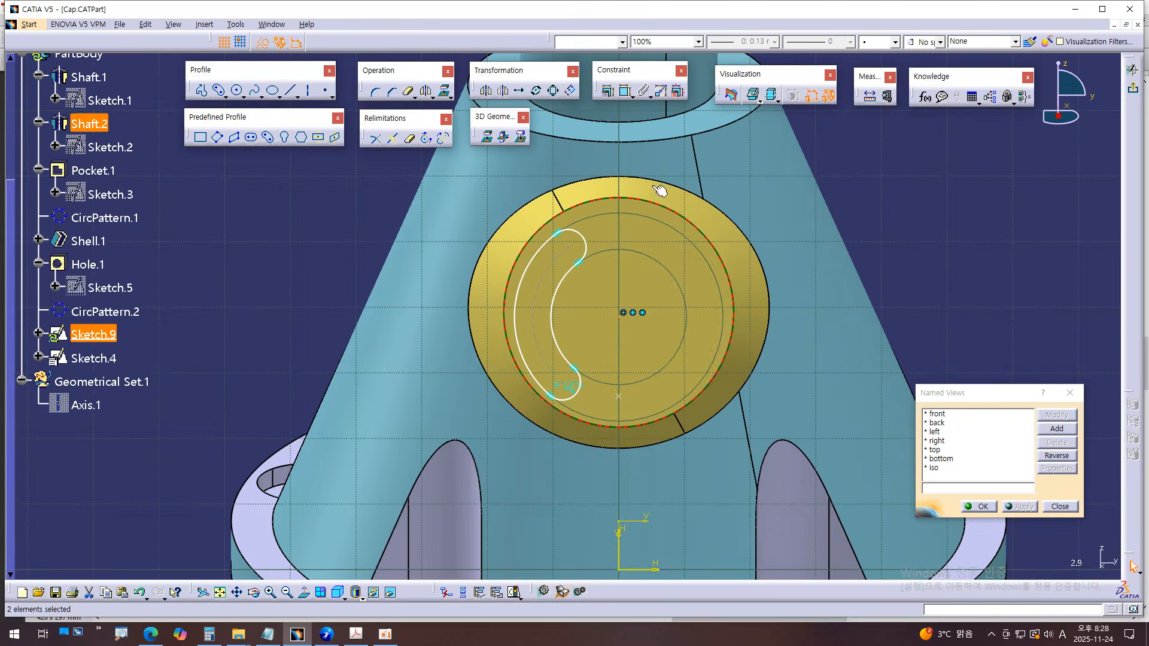
left_click(610, 90)
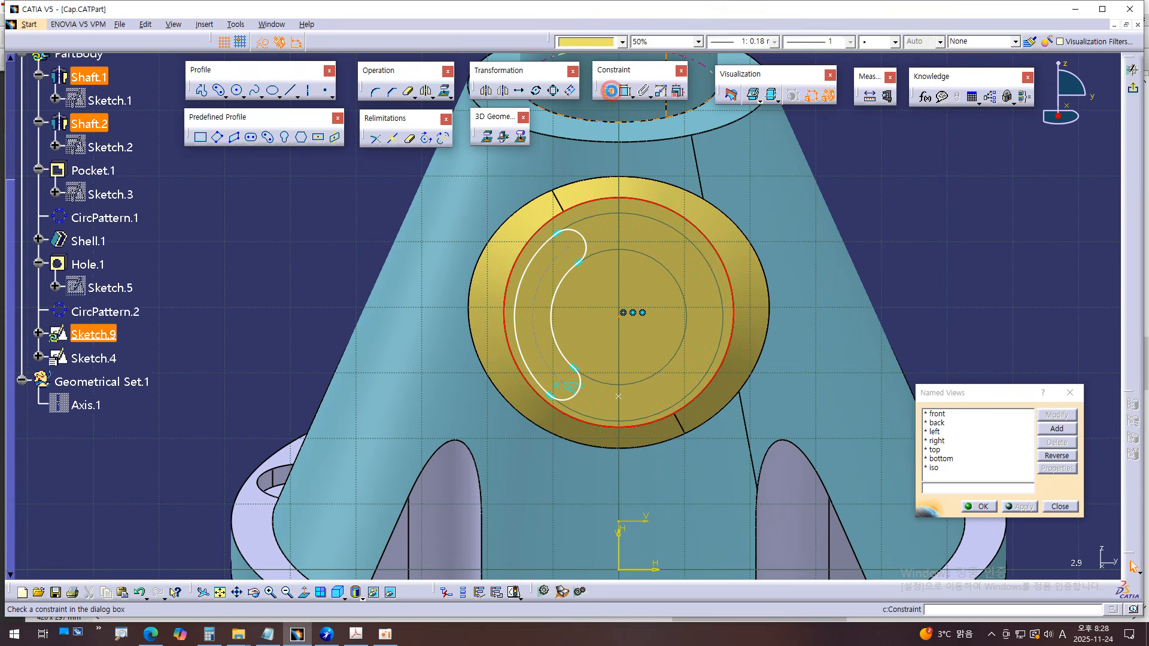
left_click(802, 277)
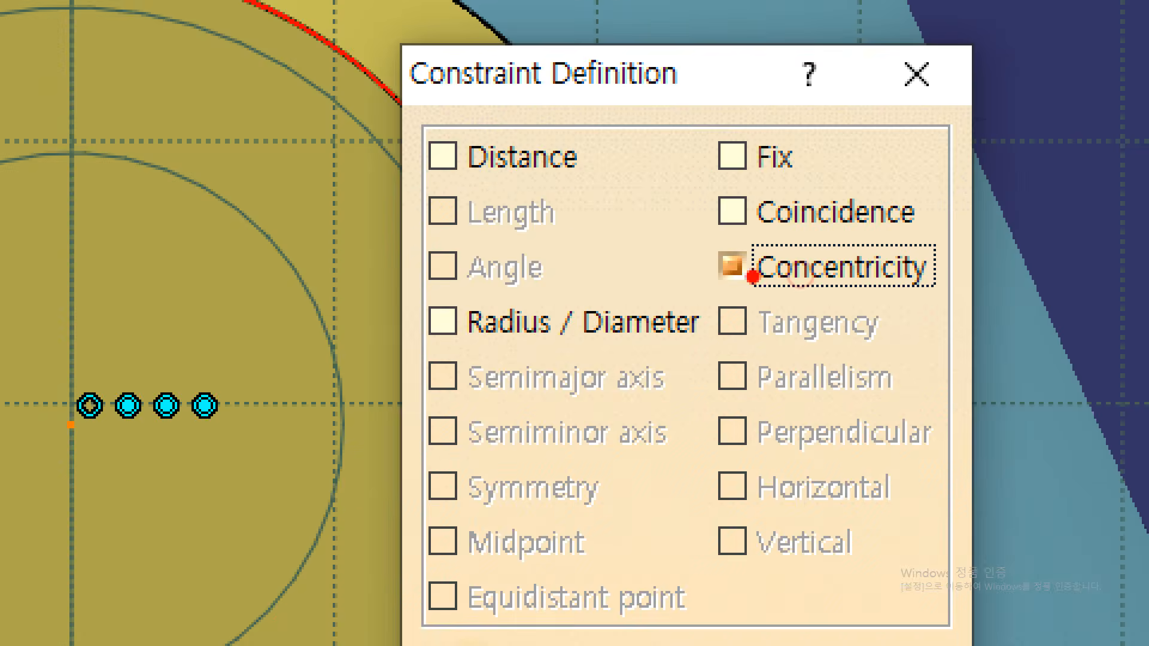
left_click_drag(698, 289, 995, 300)
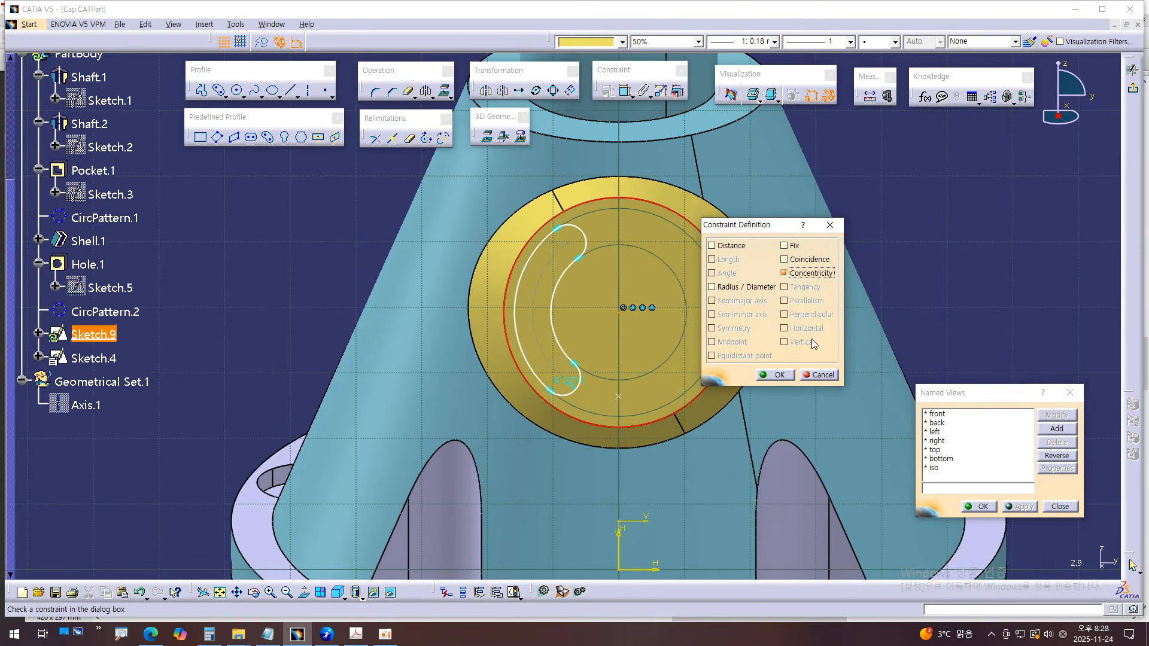
left_click(778, 375)
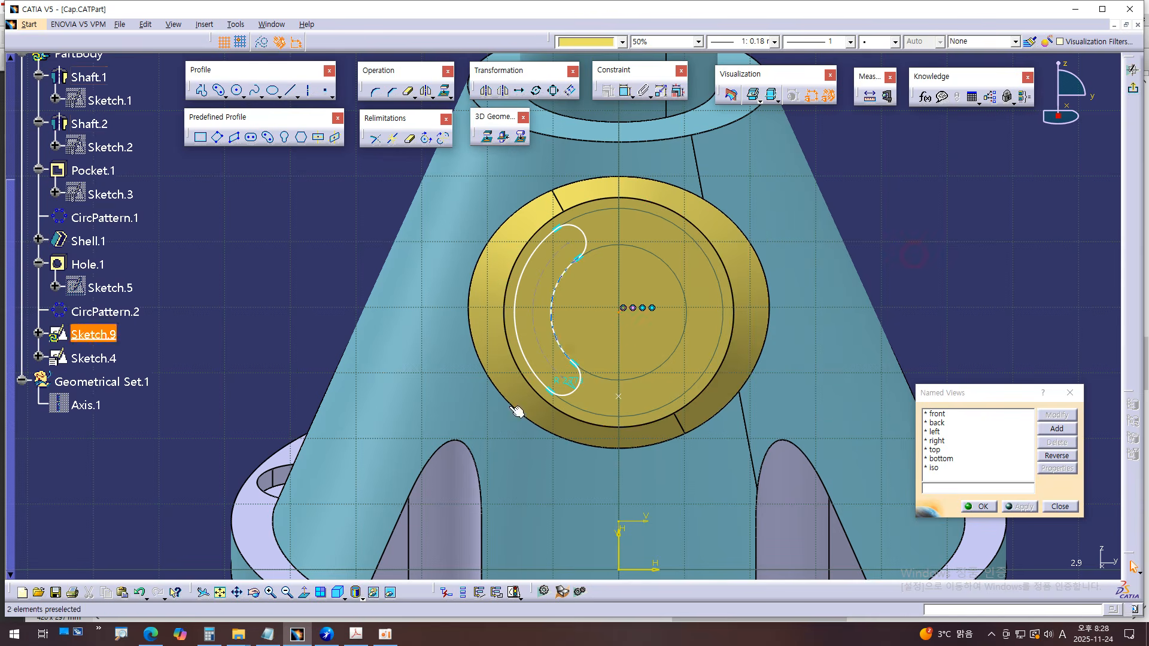
- Switch to drawing 17.pdf in Acrobat and examine the diameter of the slots' centreline circle
left_click(354, 635)
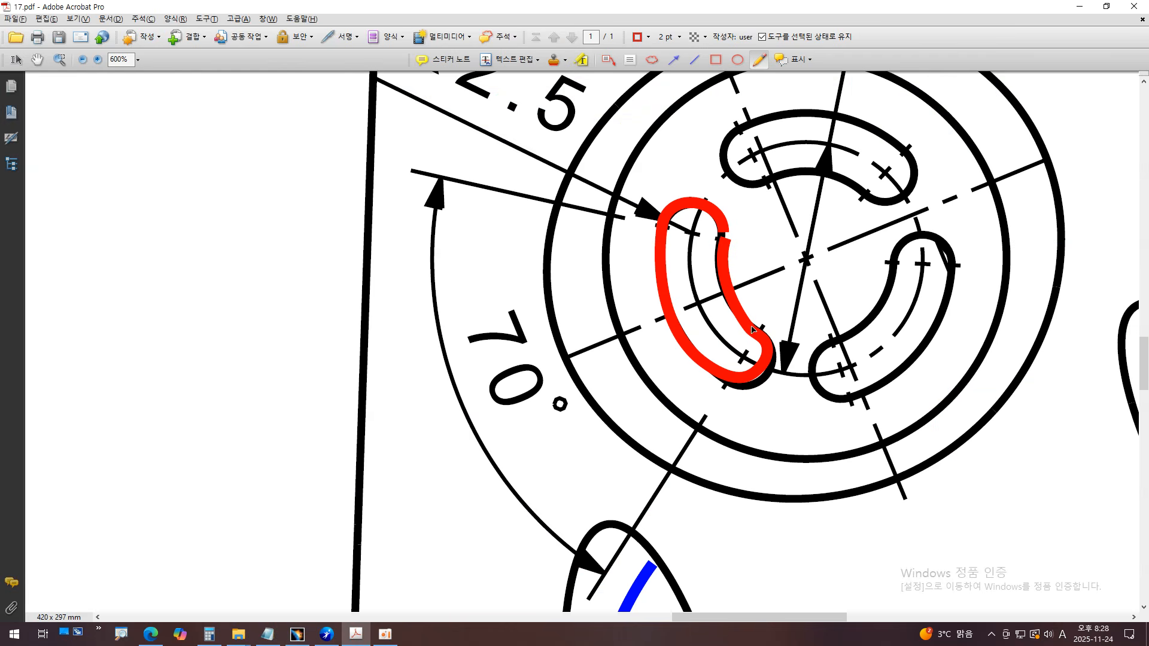
scroll(767, 289, "down", 2, "ctrl")
mouse_move(840, 246)
left_mouse_down()
mouse_move(784, 217)
mouse_move(748, 226)
mouse_move(725, 256)
mouse_move(728, 297)
mouse_move(759, 326)
mouse_move(808, 329)
mouse_move(841, 276)
mouse_move(835, 234)
left_mouse_up()
- Switch back to CATIA and dimension the slot's dashed centreline arc with a radius of 10 mm
key("alt+Tab")
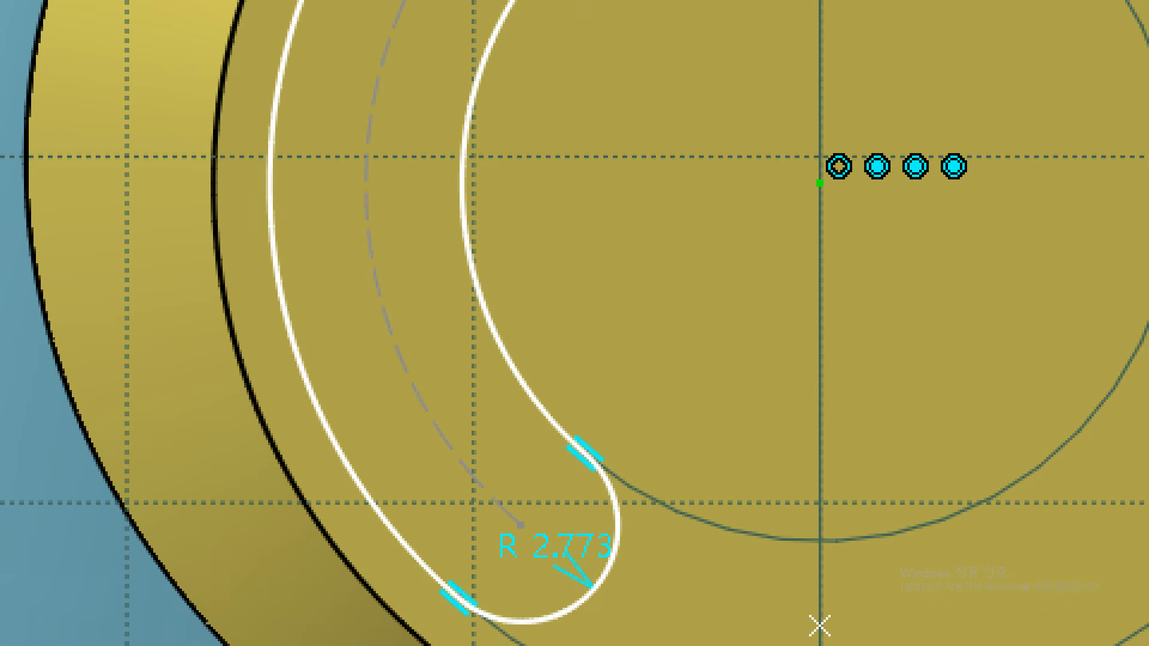
mouse_move(417, 201)
left_mouse_down()
mouse_move(387, 234)
mouse_move(357, 108)
mouse_move(446, 179)
mouse_move(416, 204)
left_mouse_up()
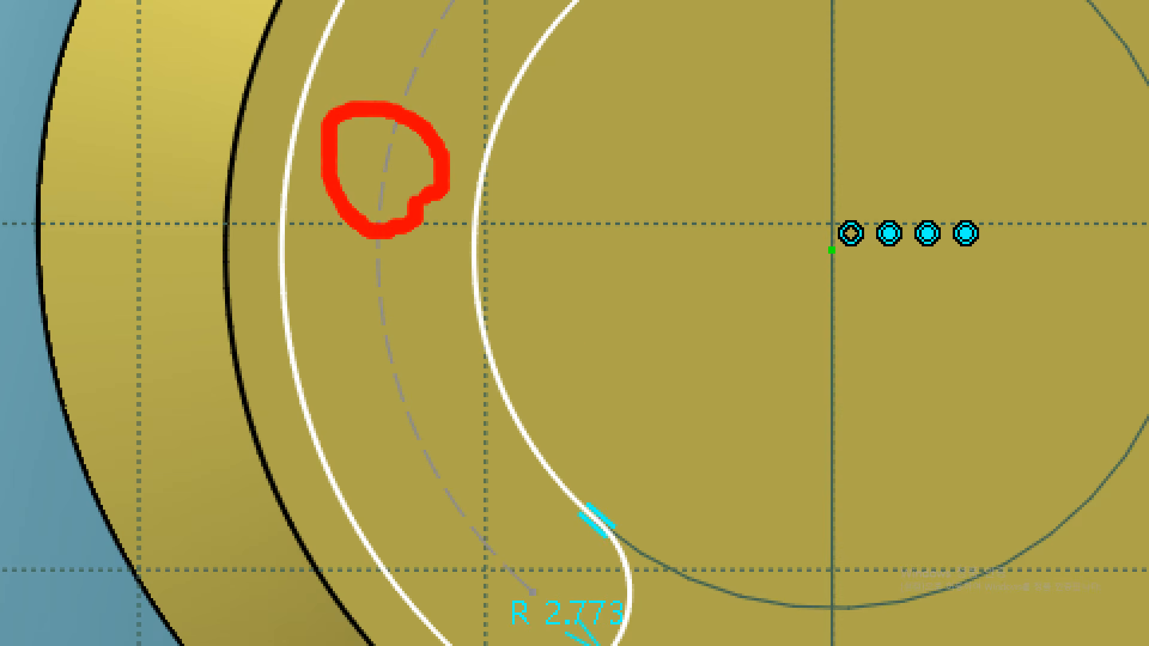
key("Escape")
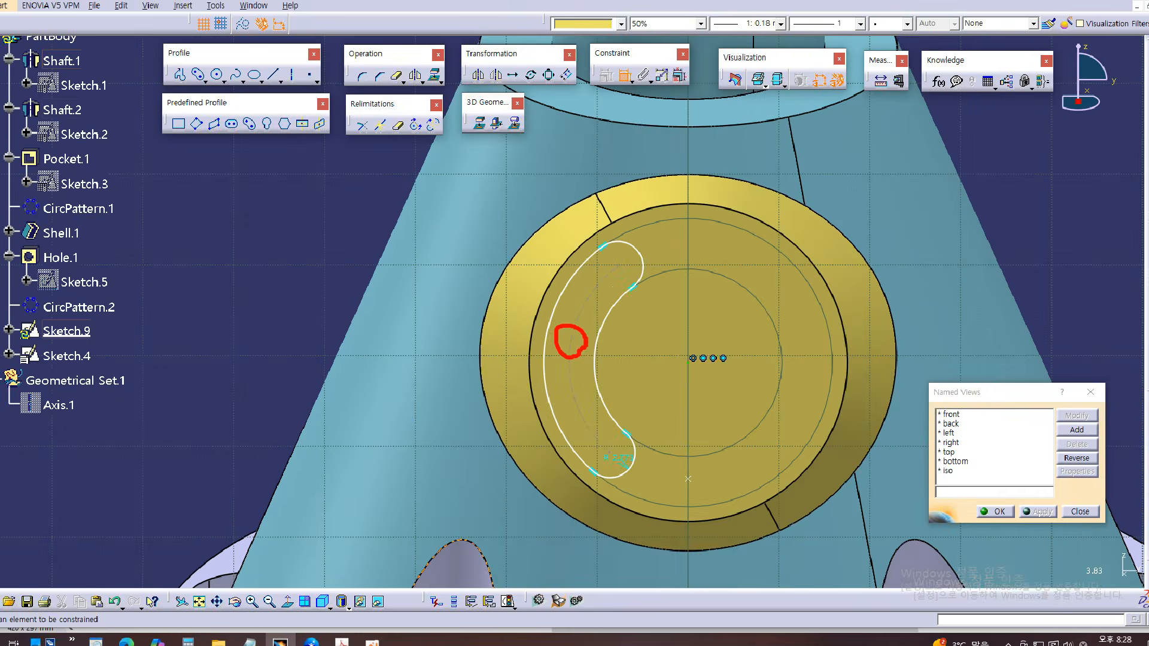
left_click(590, 318)
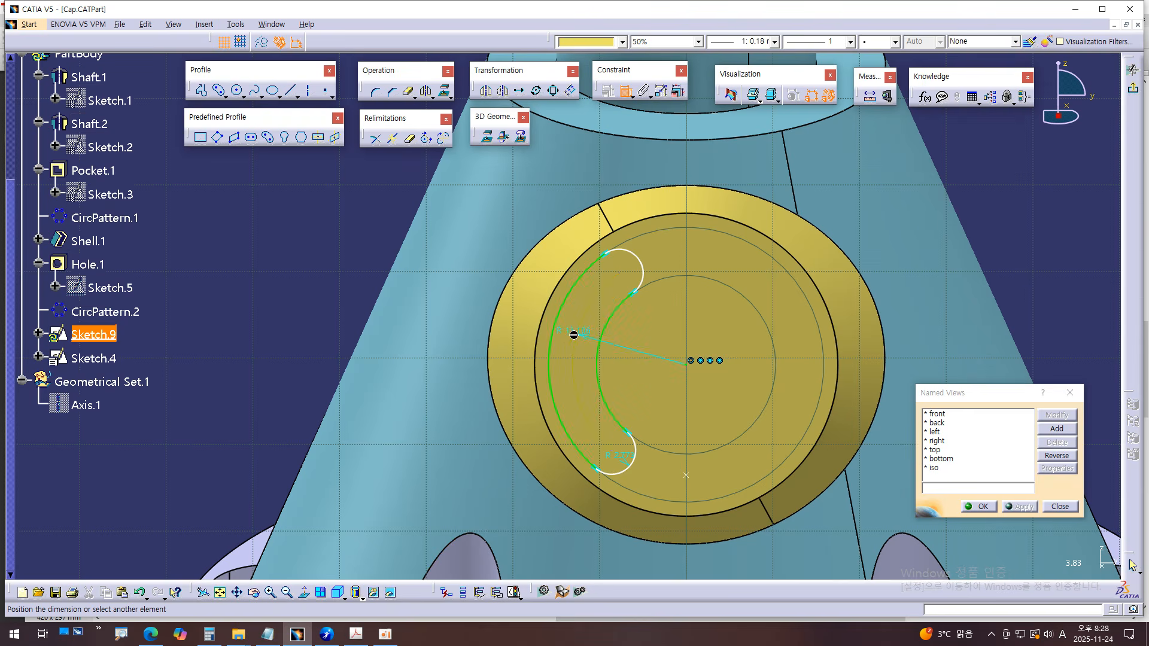
double_click(584, 333)
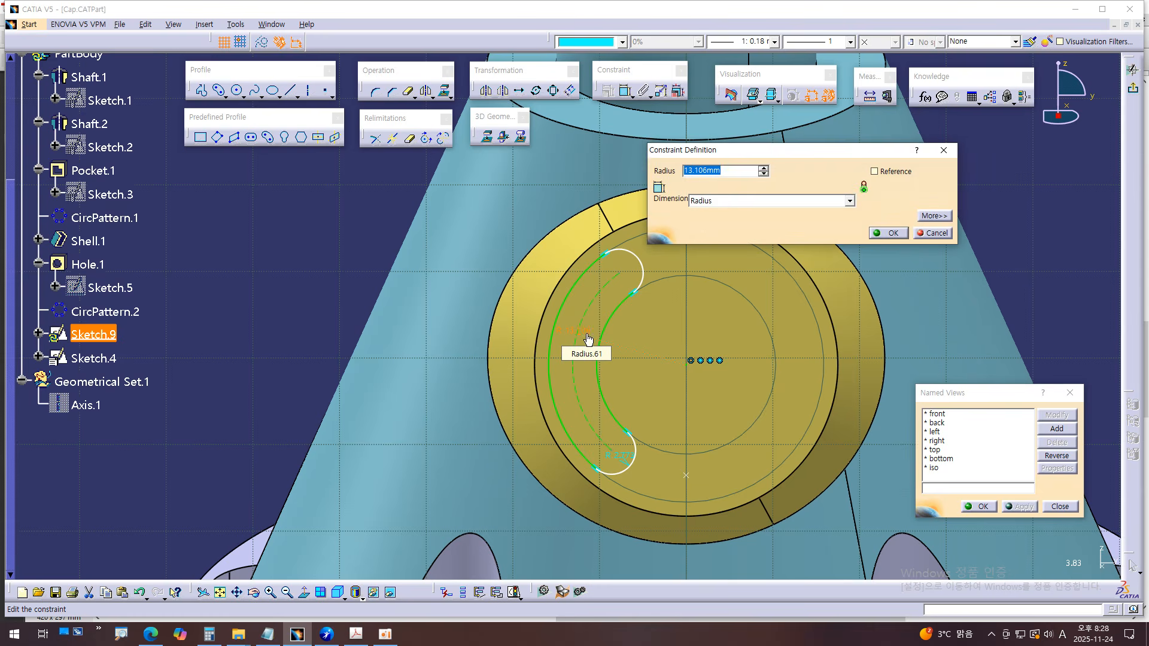
type("10")
key("Return")
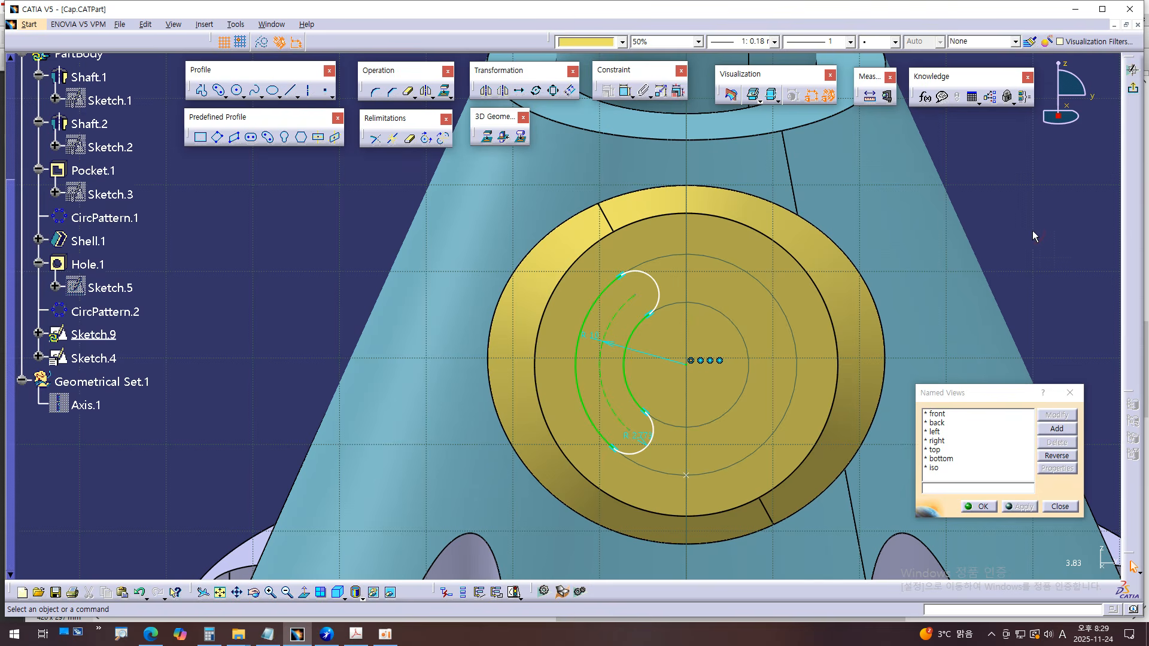
- Set the sketch's background visualization to Low light so the part is dimmed around the slot
middle_click_drag(1025, 265, 1004, 237)
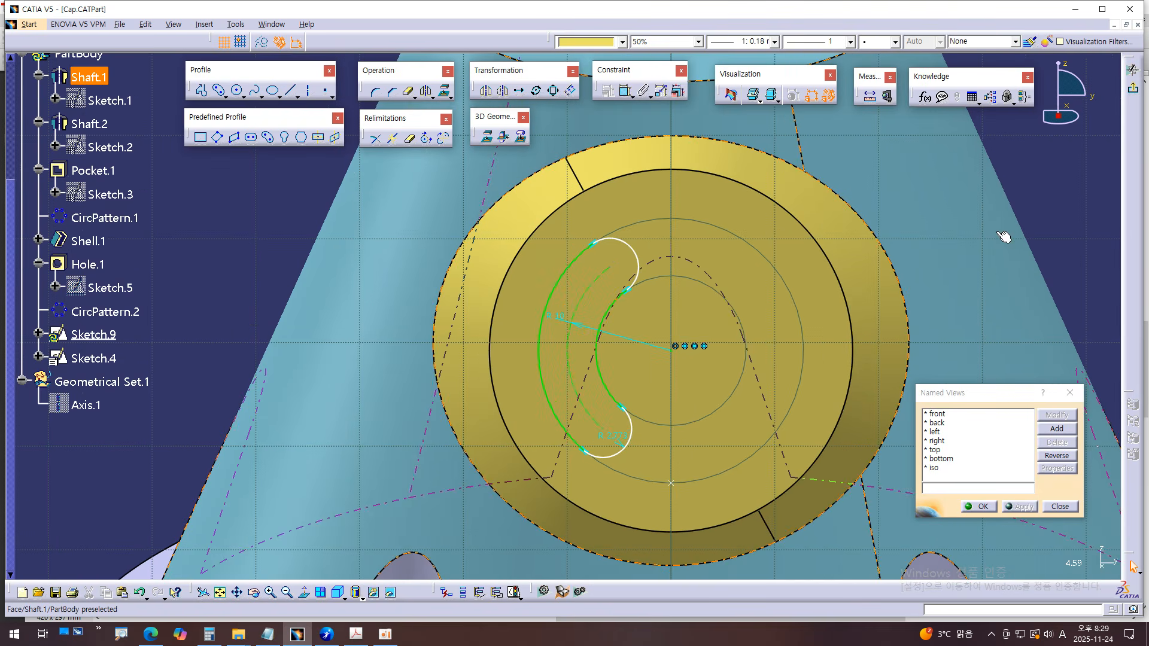
left_click(756, 99)
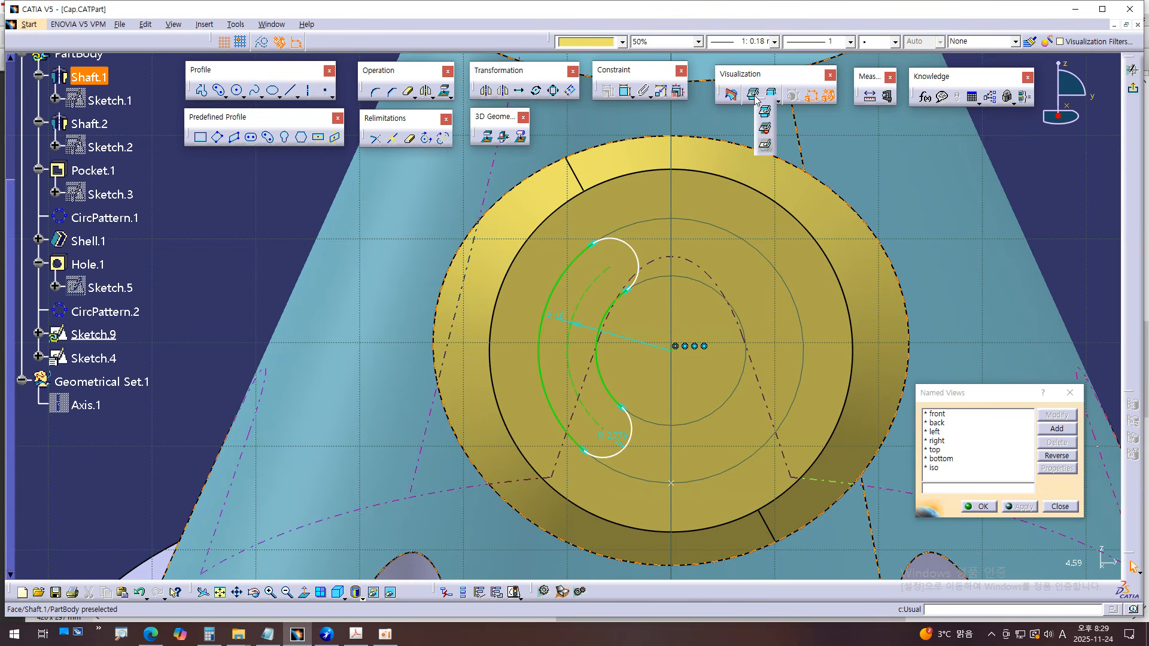
left_click(765, 129)
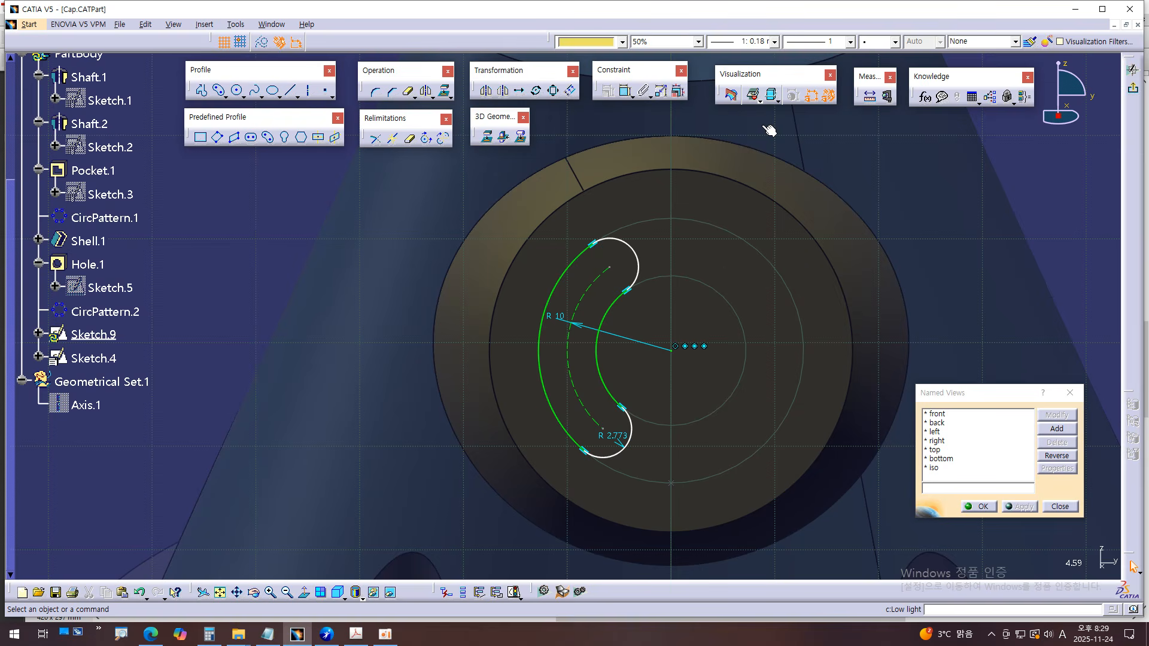
middle_click_drag(768, 392, 755, 350)
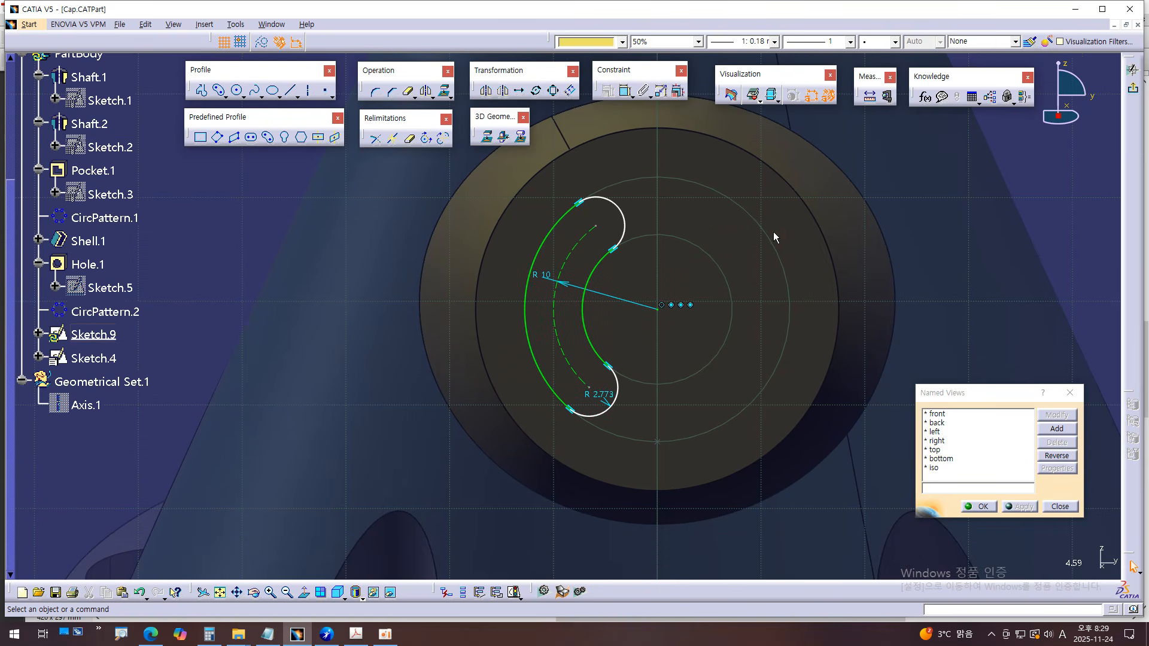
middle_click_drag(718, 392, 735, 347, "ctrl")
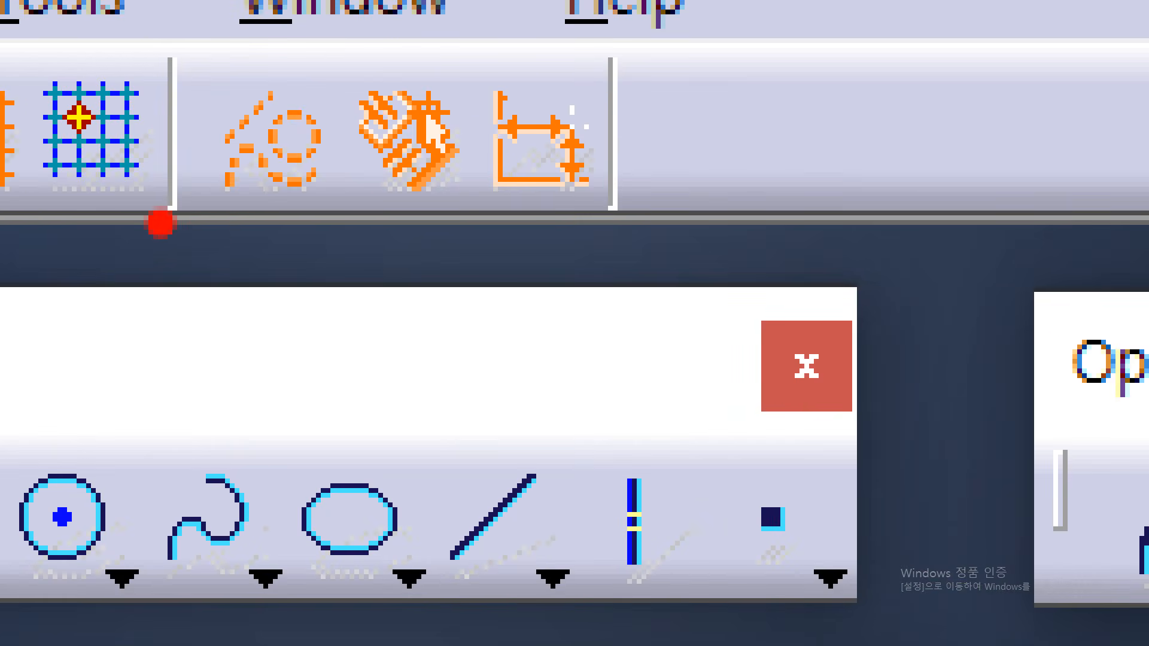
- Draw a horizontal construction line from the slot arcs' centre outward past the slot's outer arc
left_click_drag(160, 223, 358, 243)
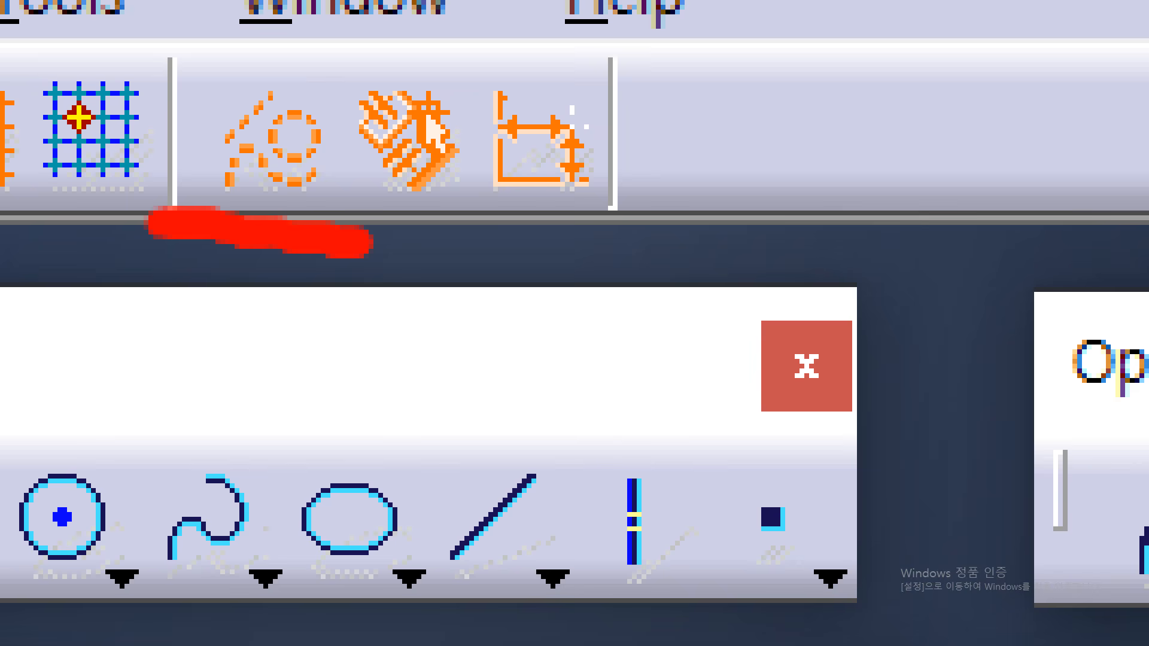
mouse_move(362, 226)
left_mouse_down()
mouse_move(281, 85)
mouse_move(179, 197)
mouse_move(197, 206)
left_mouse_up()
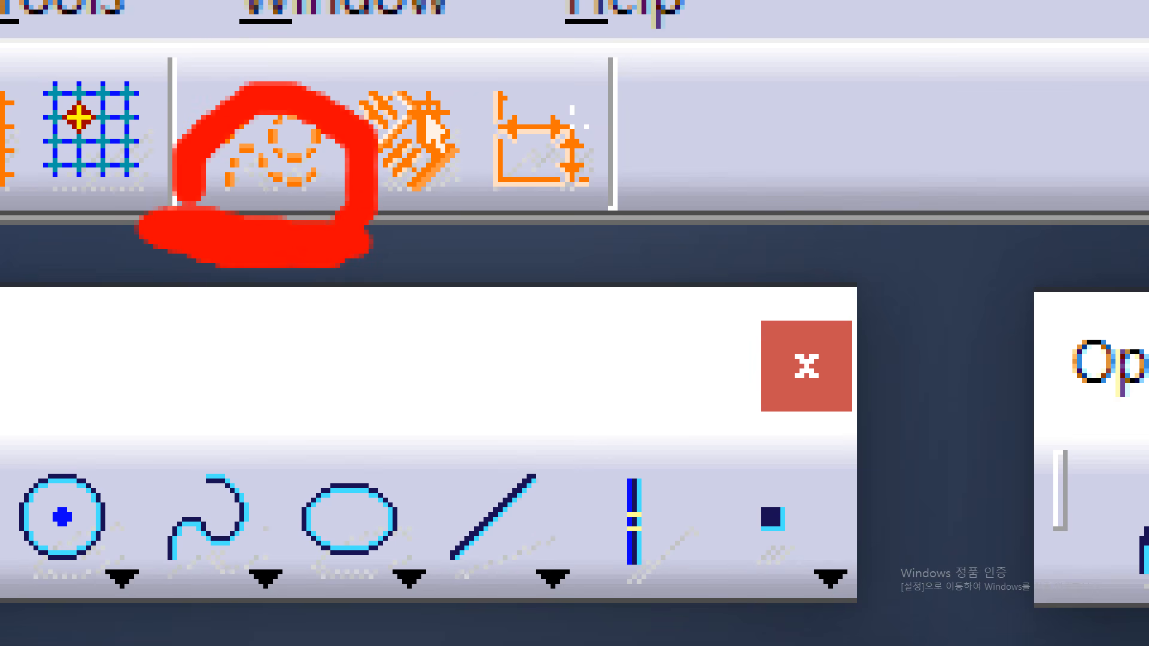
key("Escape")
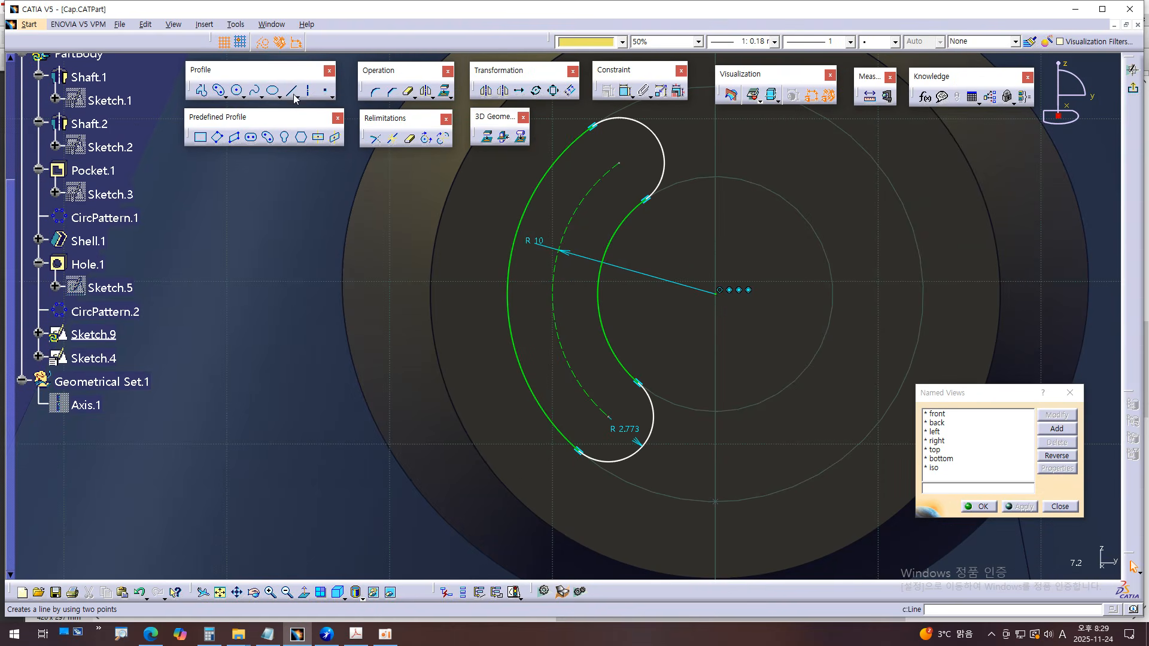
left_click(292, 92)
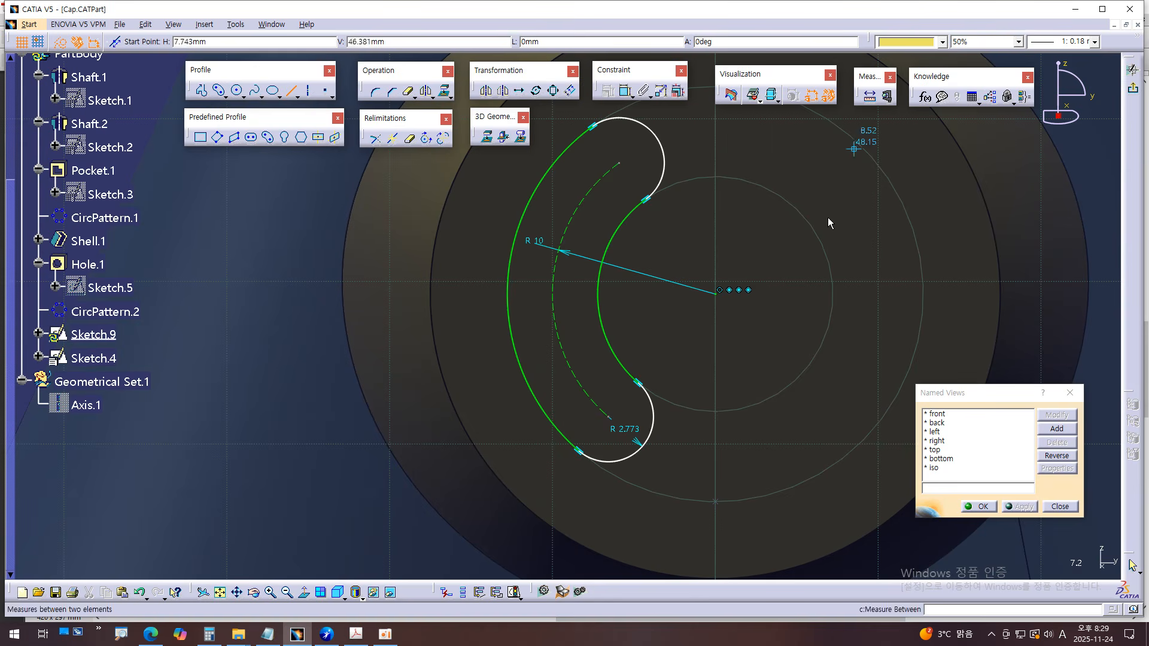
left_click(720, 293)
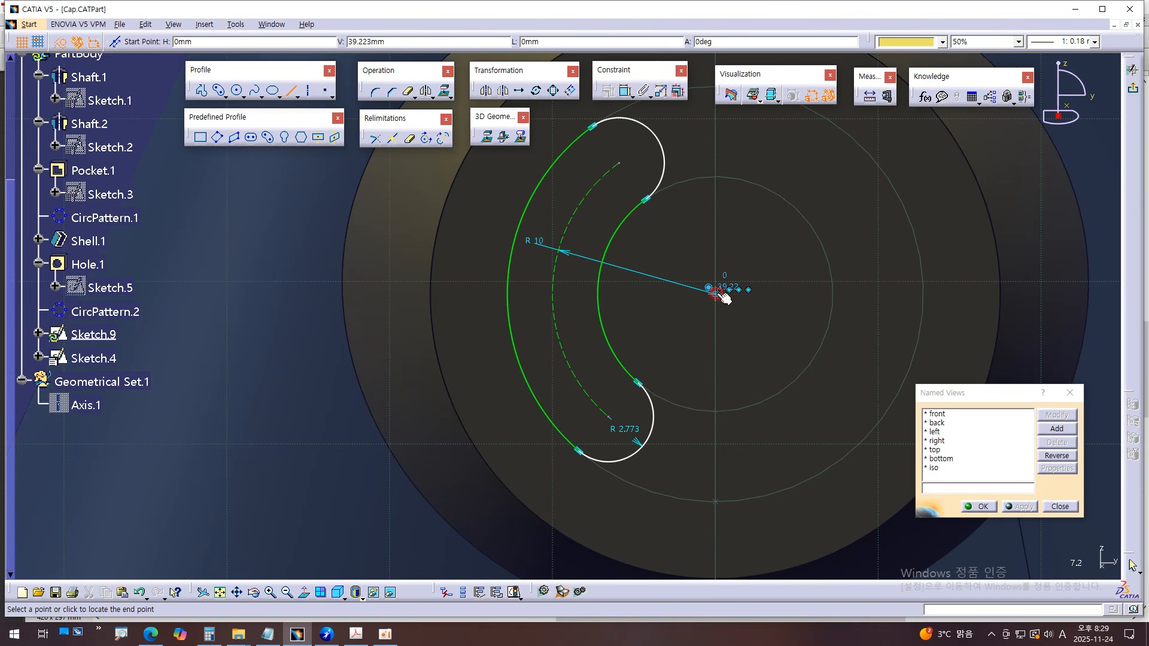
left_click(444, 294)
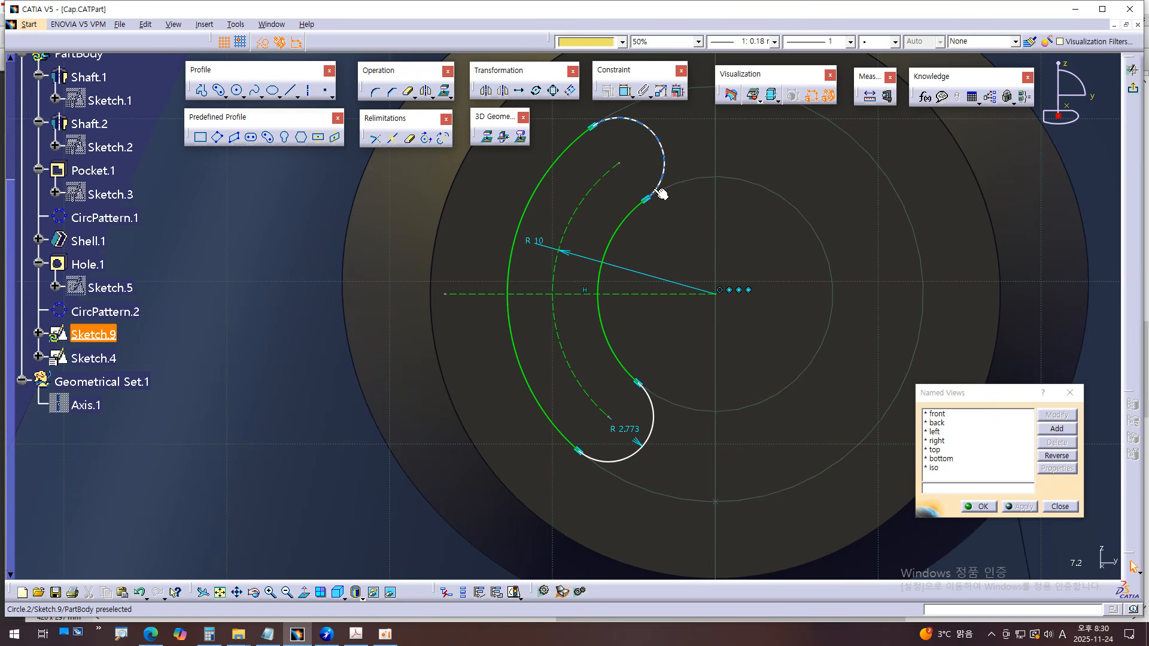
middle_click_drag(718, 210, 710, 209)
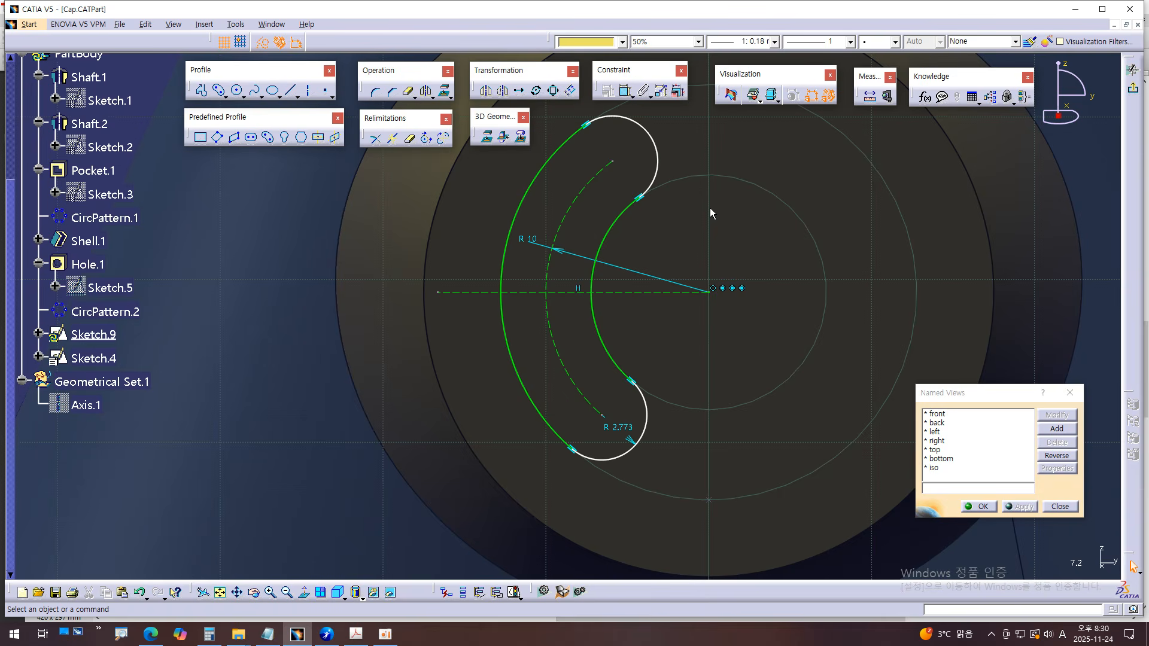
- Constrain the slot's two end arcs symmetric about the horizontal construction line and test it by moving one end arc
left_click(660, 152)
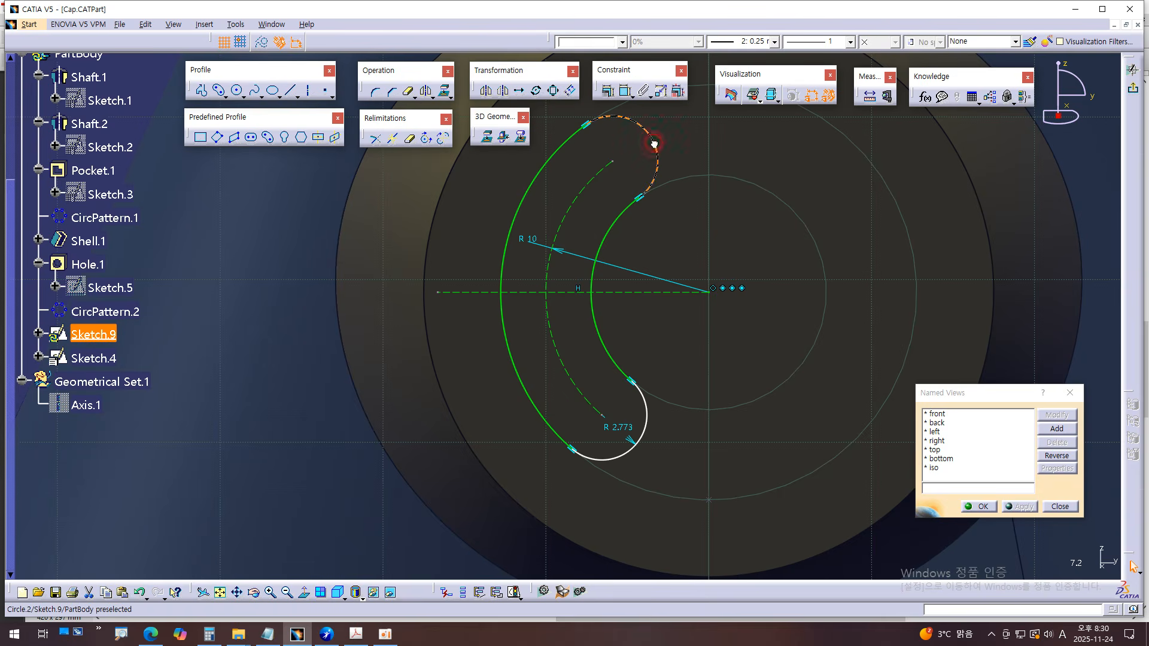
left_click(655, 421, "ctrl")
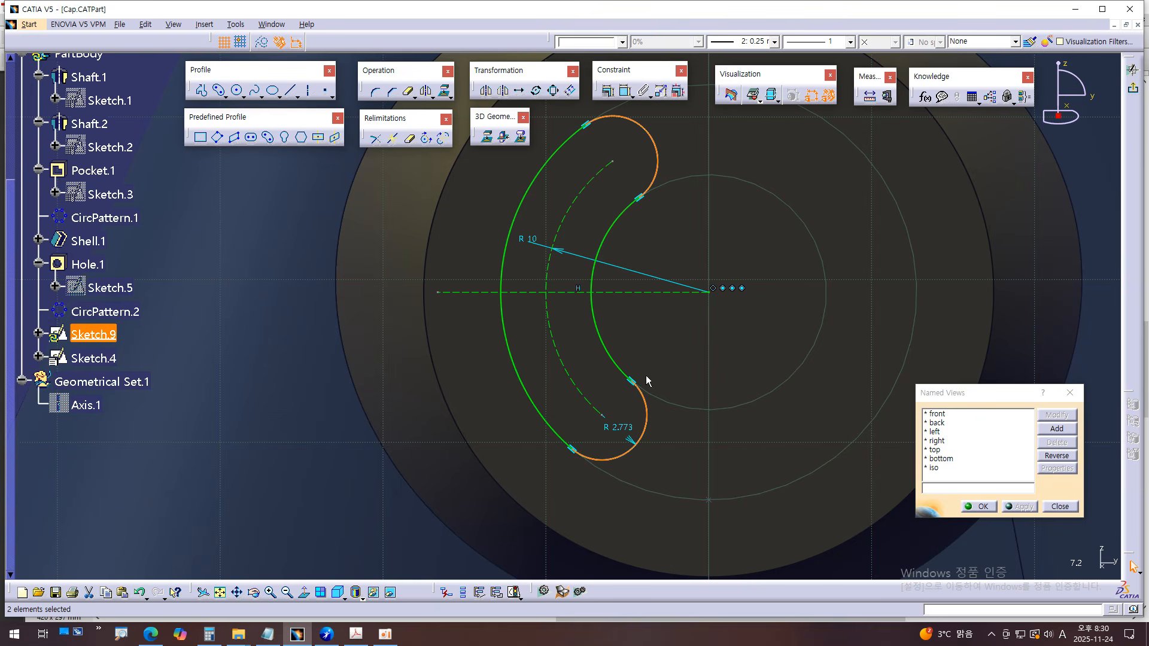
left_click(631, 293, "ctrl")
left_click(608, 92)
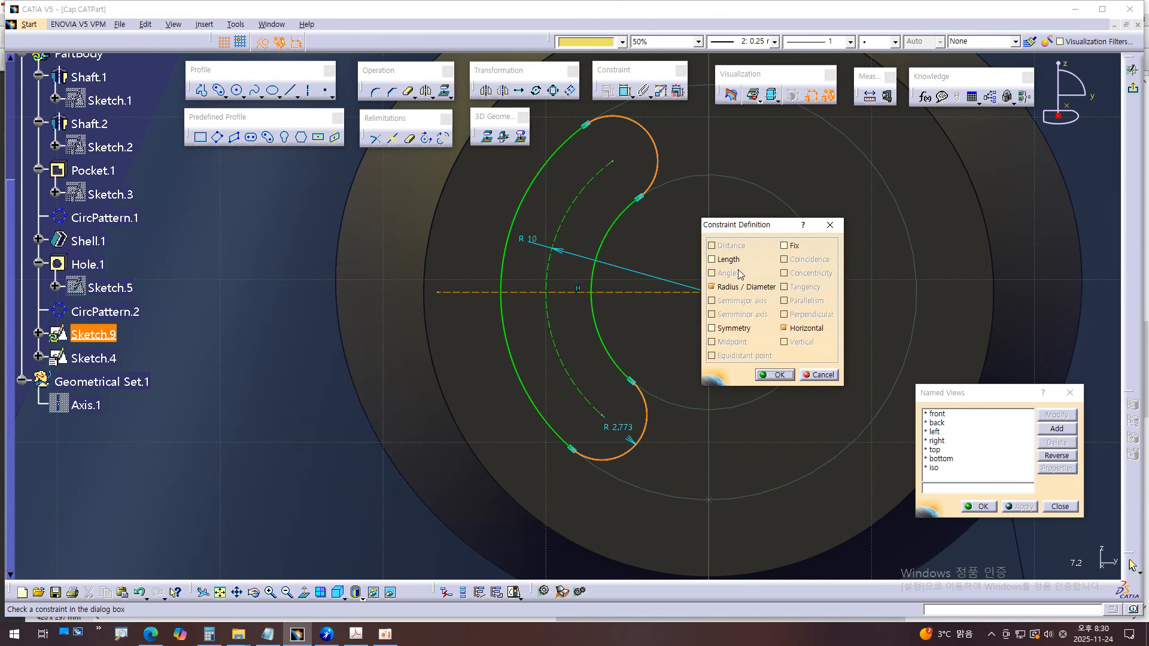
left_click(747, 332)
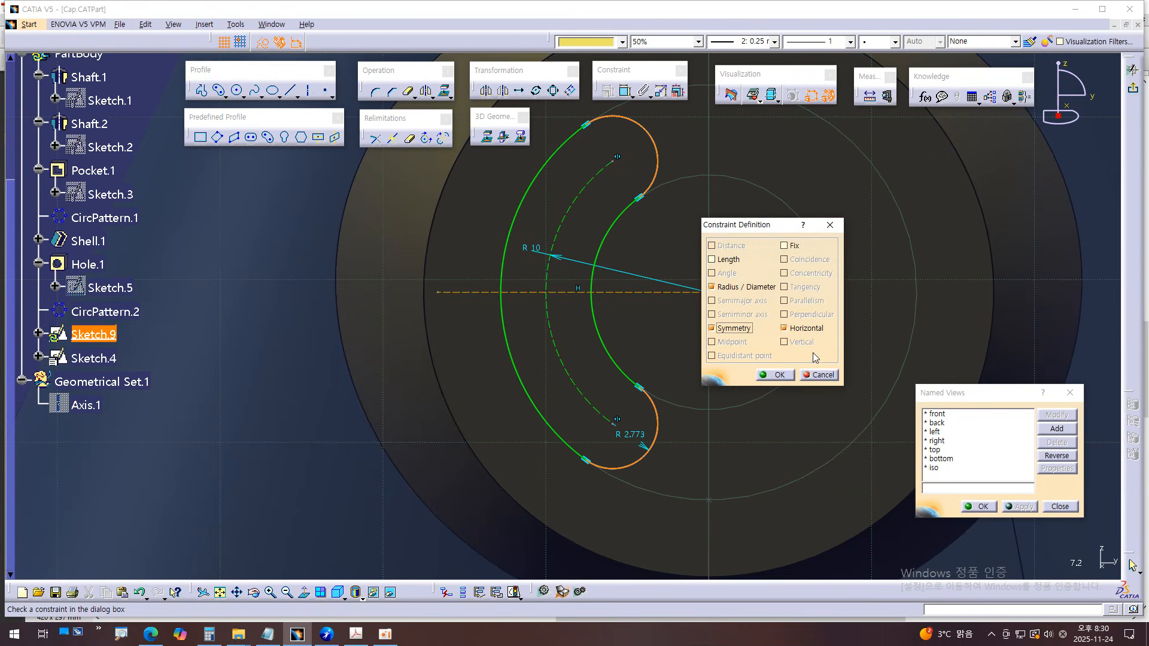
left_click(775, 375)
mouse_move(657, 143)
left_mouse_down()
mouse_move(615, 177)
mouse_move(664, 149)
mouse_move(609, 179)
mouse_move(642, 157)
left_mouse_up()
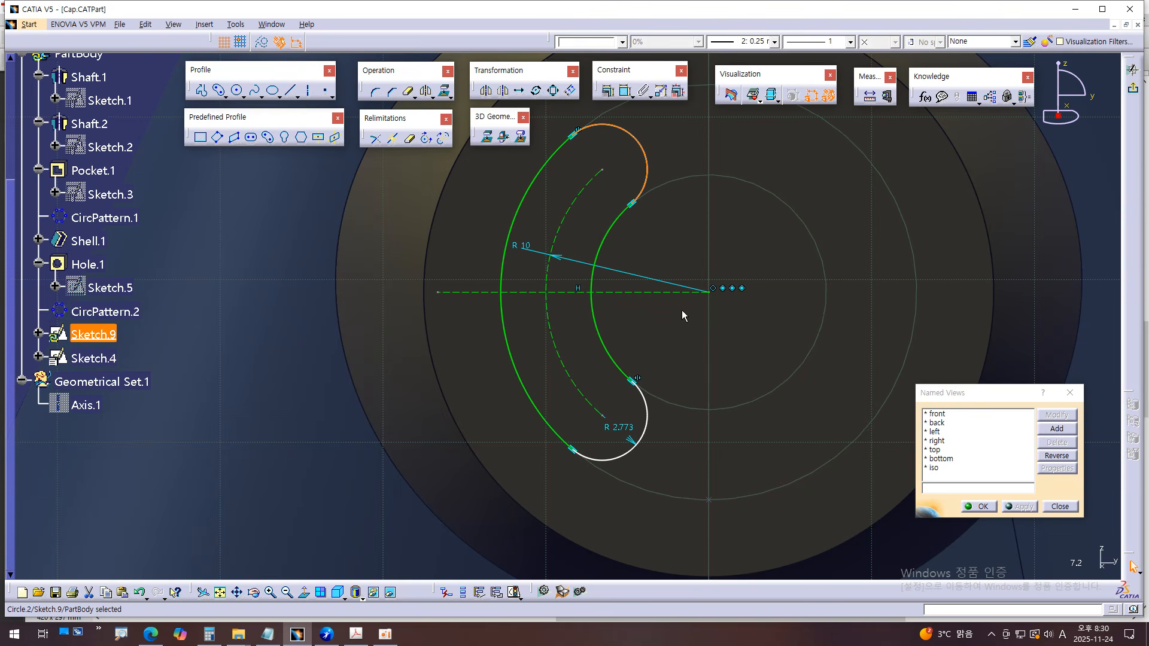
- Check the slot's end radius in drawing 17.pdf, return to CATIA and set the lower end arc's radius to 2.5 mm
mouse_move(713, 432)
middle_mouse_down()
mouse_move(712, 333)
mouse_move(633, 363)
middle_mouse_up()
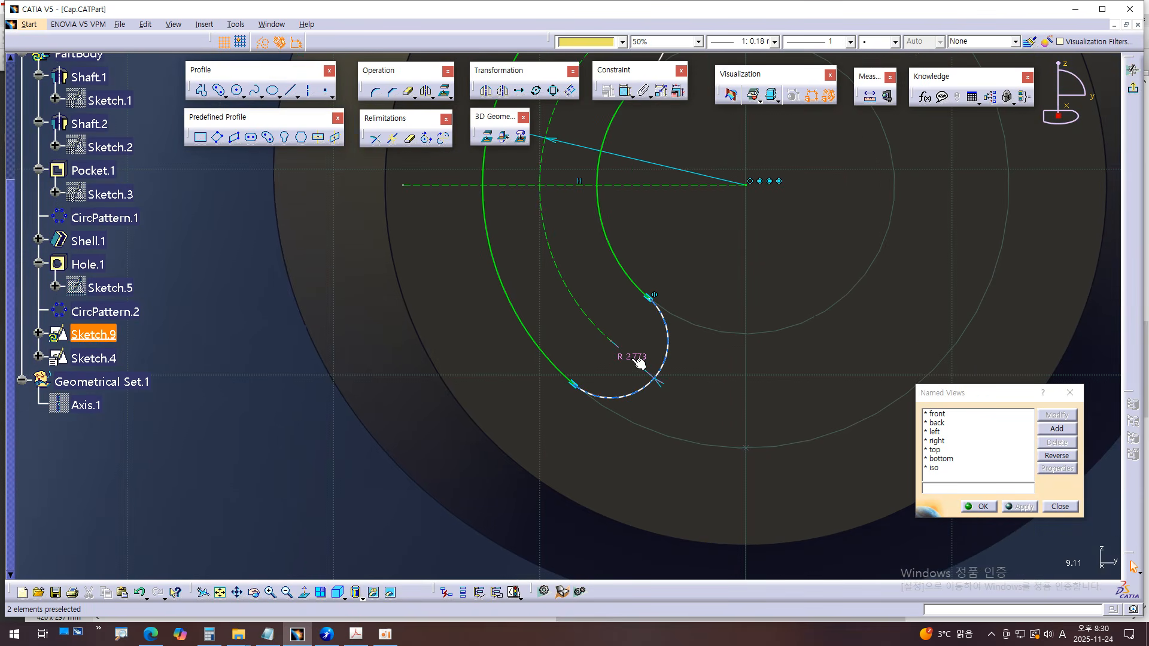
key("alt+Tab")
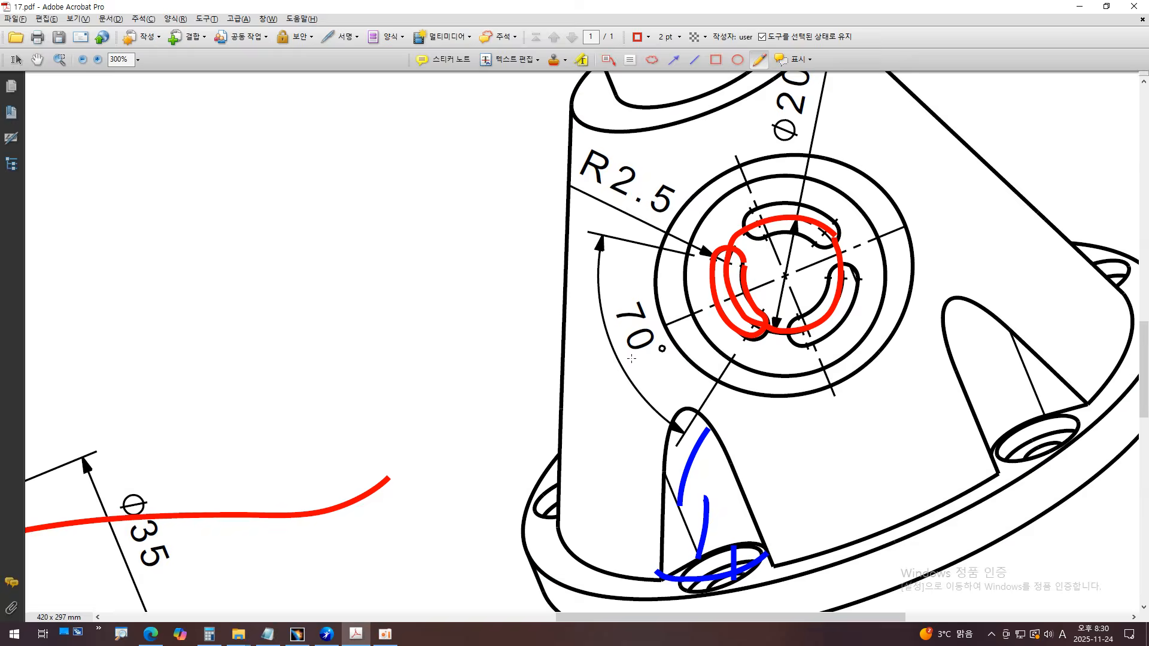
mouse_move(669, 159)
left_mouse_down()
mouse_move(617, 143)
mouse_move(584, 185)
mouse_move(676, 209)
mouse_move(682, 161)
left_mouse_up()
key("alt+Tab")
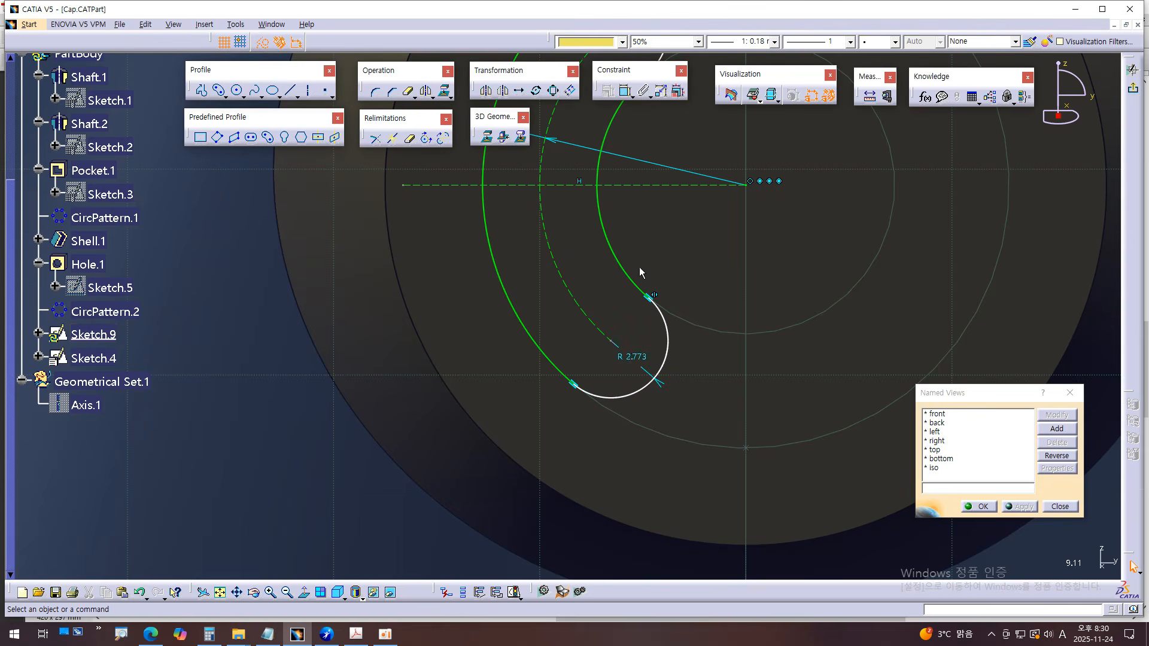
double_click(631, 357)
type("2.5")
key("Return")
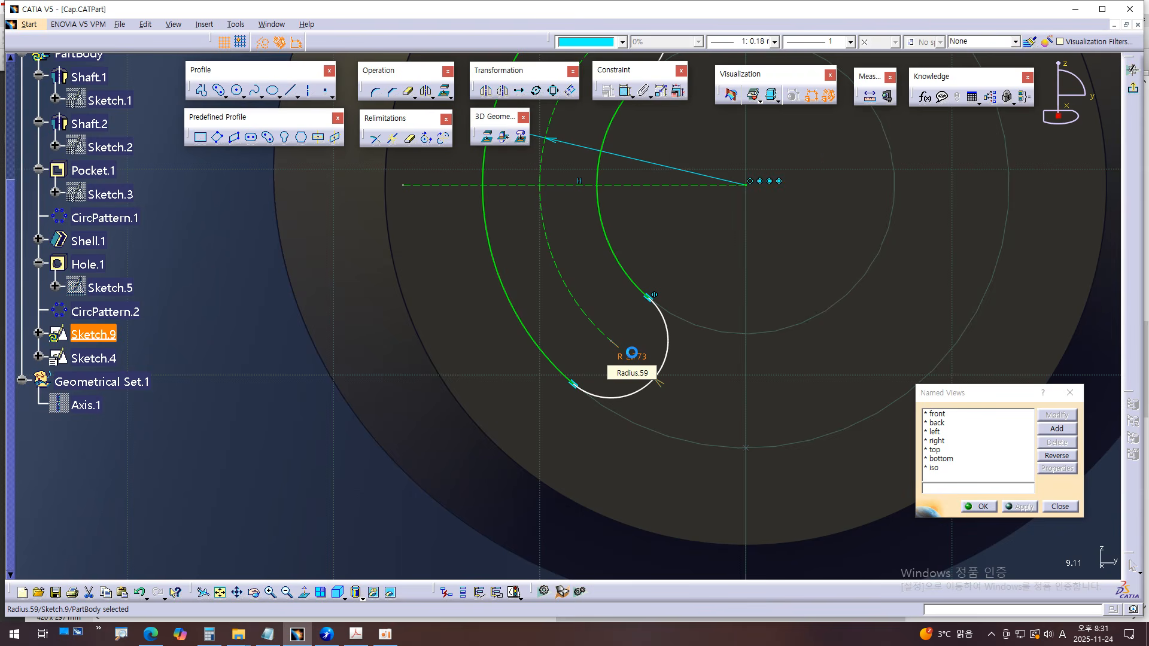
middle_click_drag(687, 267, 673, 358, "ctrl")
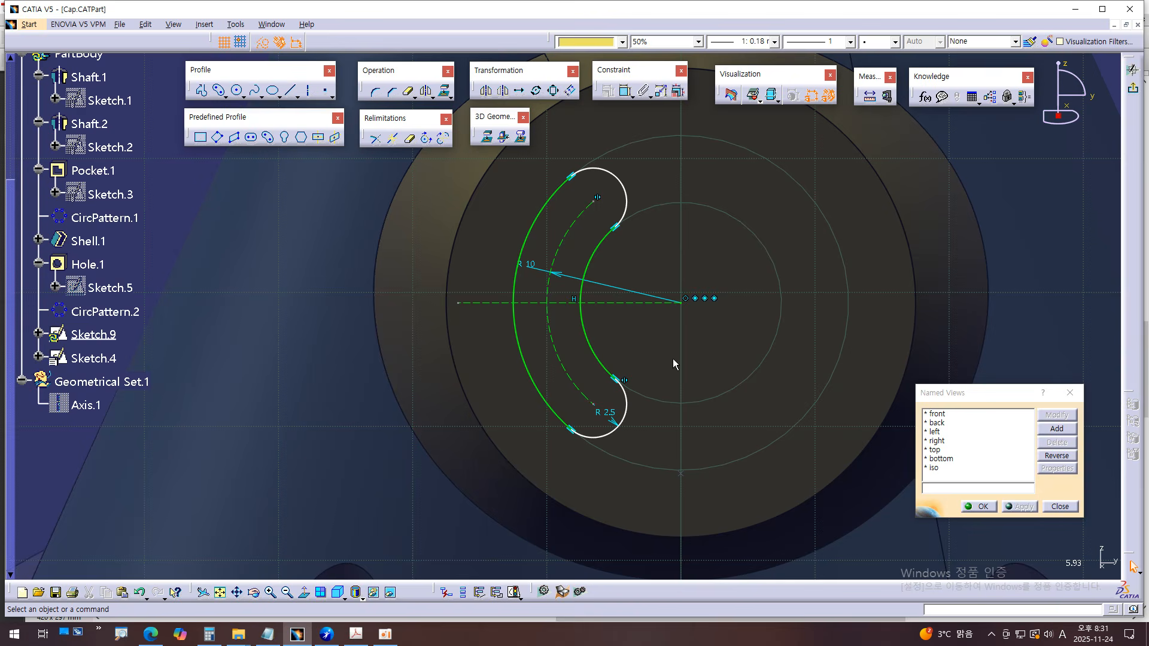
- Switch to drawing 17.pdf, undo the last mark and trace the two boundary lines of the slot's 70° angle
key("alt+Tab")
key("ctrl+z")
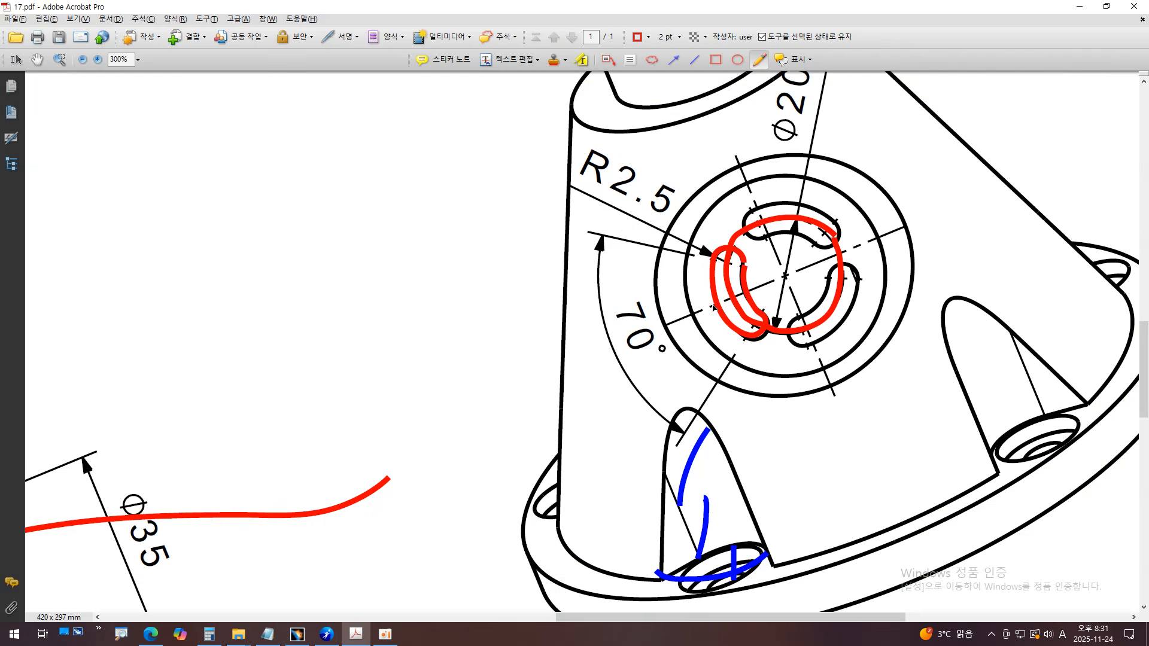
scroll(711, 305, "up", 2, "ctrl")
left_click_drag(666, 203, 778, 225)
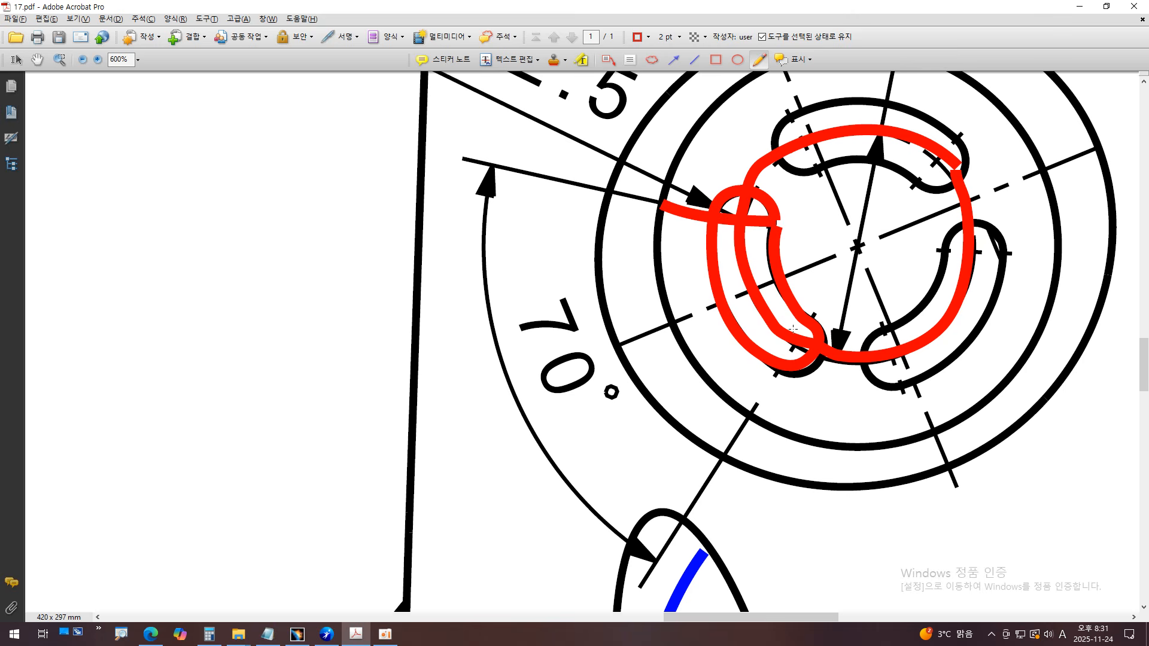
left_click_drag(802, 332, 744, 447)
key("alt+Tab")
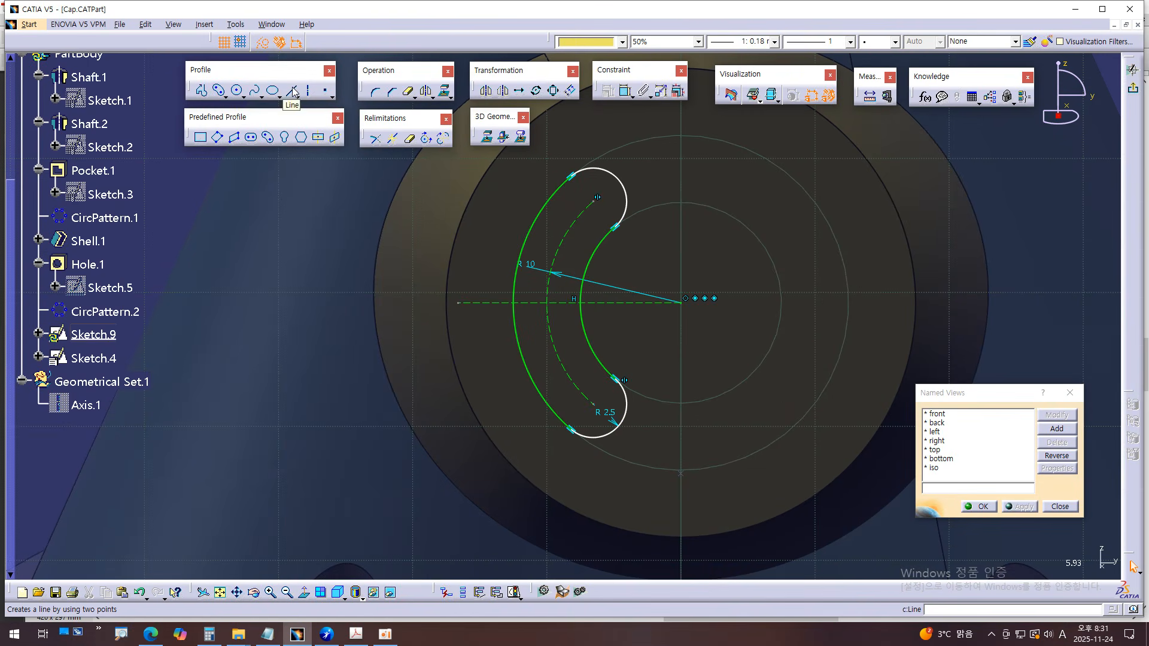
- Switch back to CATIA and draw a construction line from the slot arcs' centre to the upper end arc's centre
left_click(293, 91)
middle_click_drag(753, 380, 743, 339)
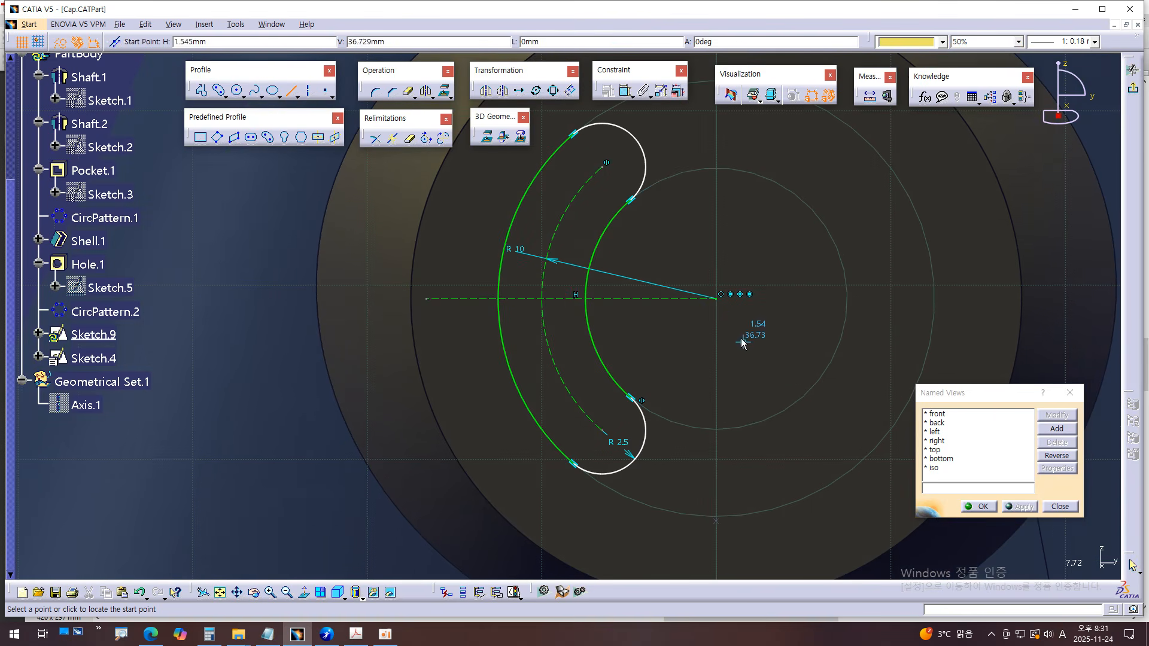
left_click(717, 298)
middle_click_drag(668, 252, 667, 307)
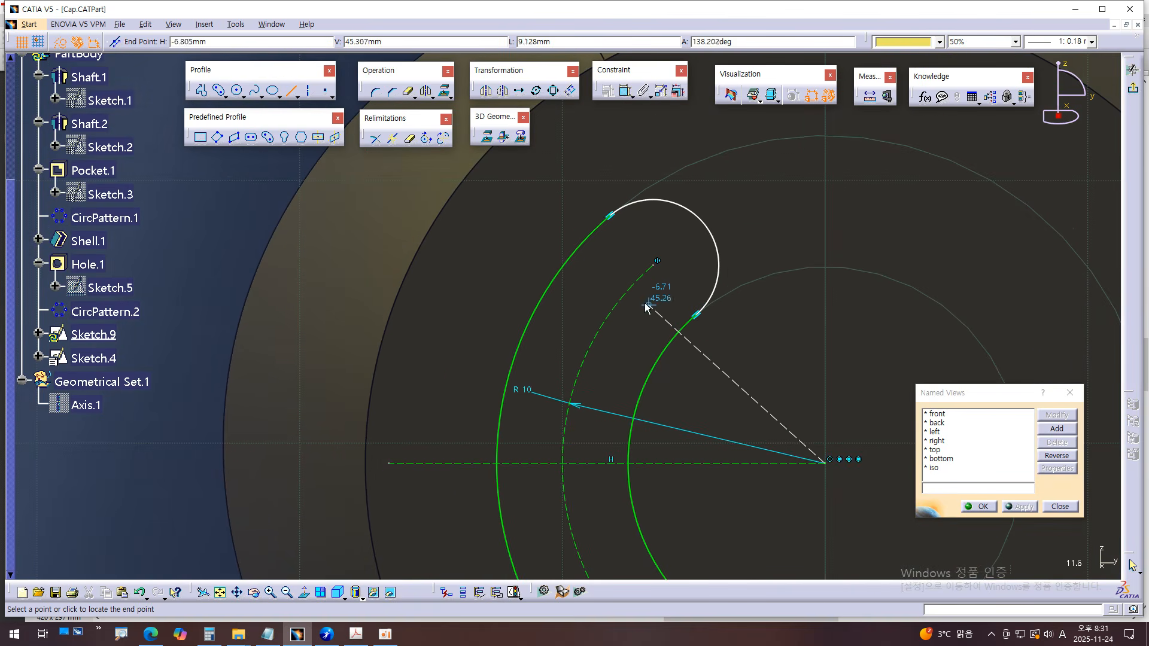
left_click(655, 265)
middle_click_drag(727, 413, 659, 178)
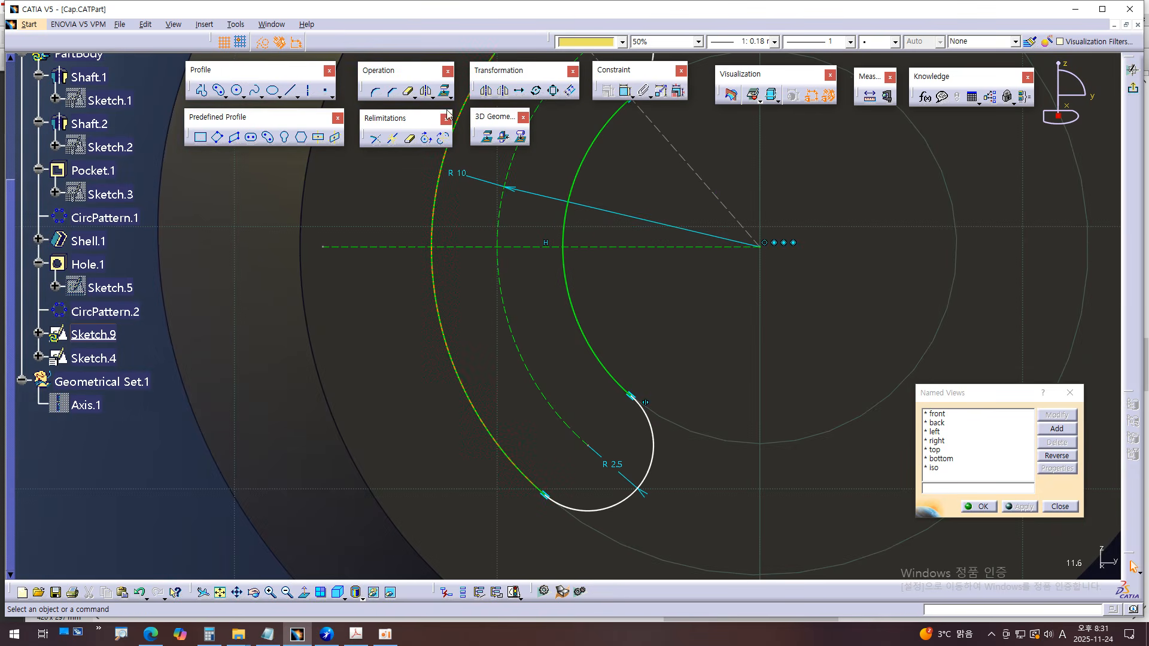
- Draw a second construction line from the slot arcs' centre to the lower end arc's centre
left_click(290, 90)
middle_click_drag(734, 412, 728, 331)
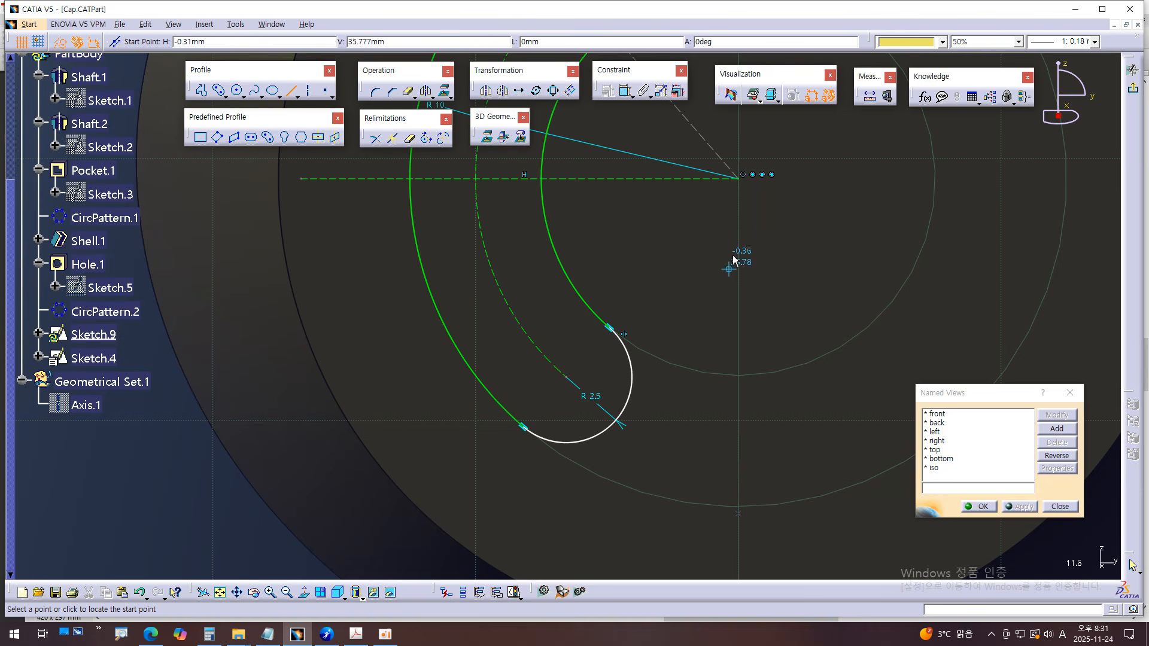
left_click(744, 178)
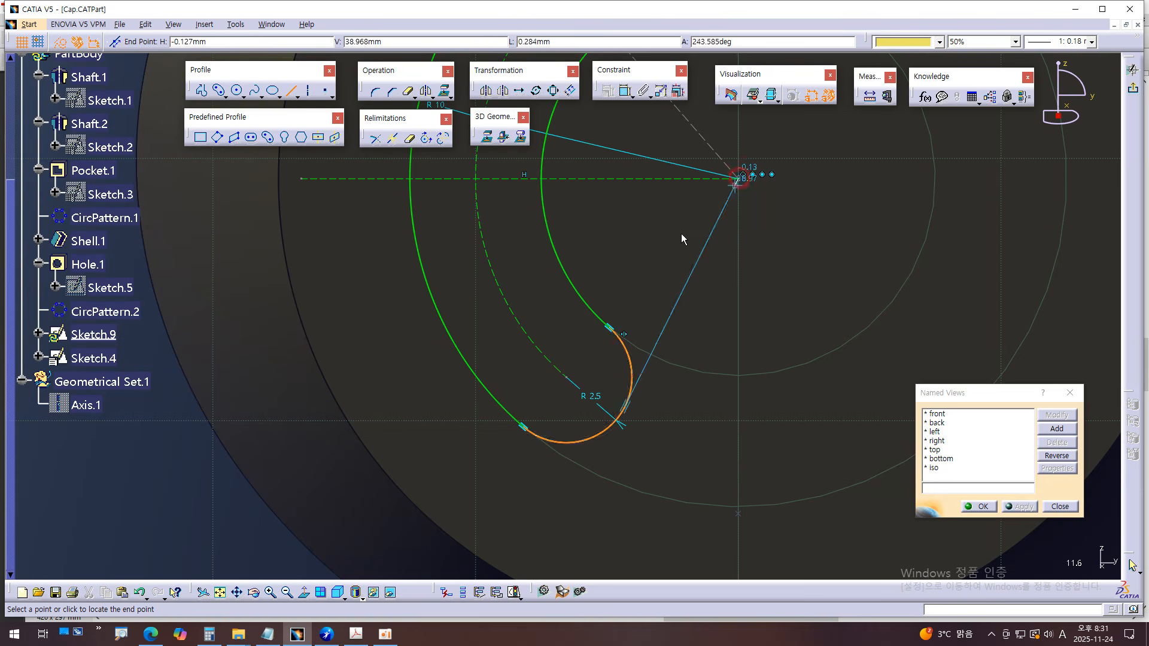
mouse_move(654, 295)
middle_mouse_down("ctrl")
mouse_move(641, 299)
mouse_move(636, 272)
mouse_move(639, 212)
middle_mouse_up("ctrl")
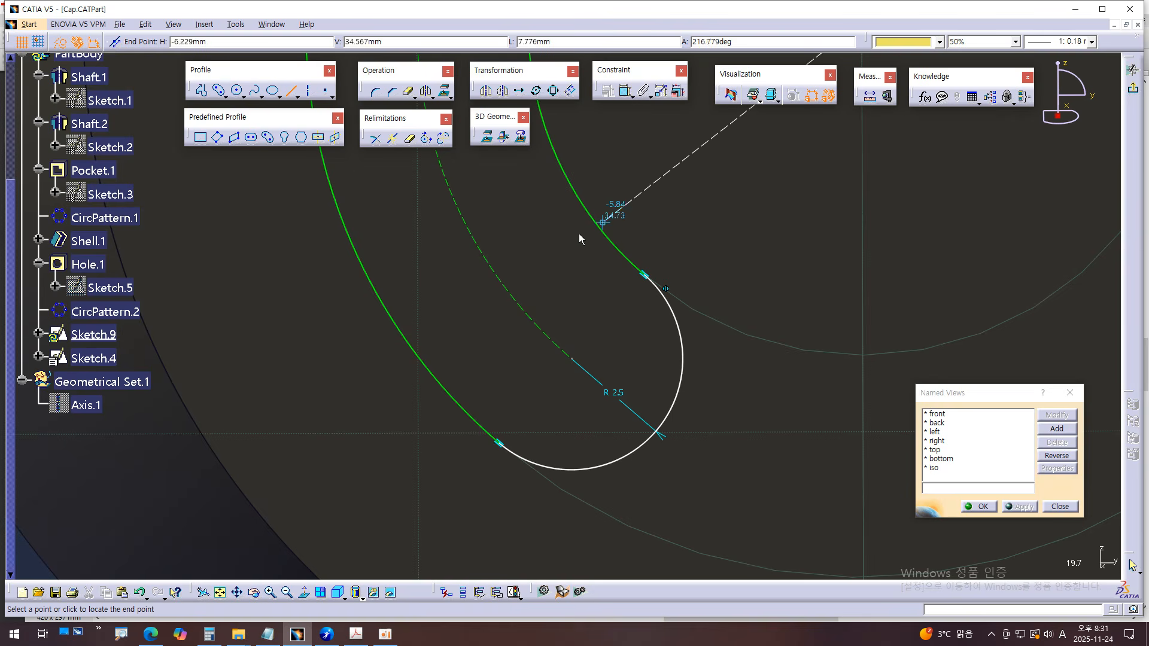
left_click(572, 359)
middle_click_drag(784, 249, 781, 358, "ctrl")
middle_click_drag(768, 280, 764, 365)
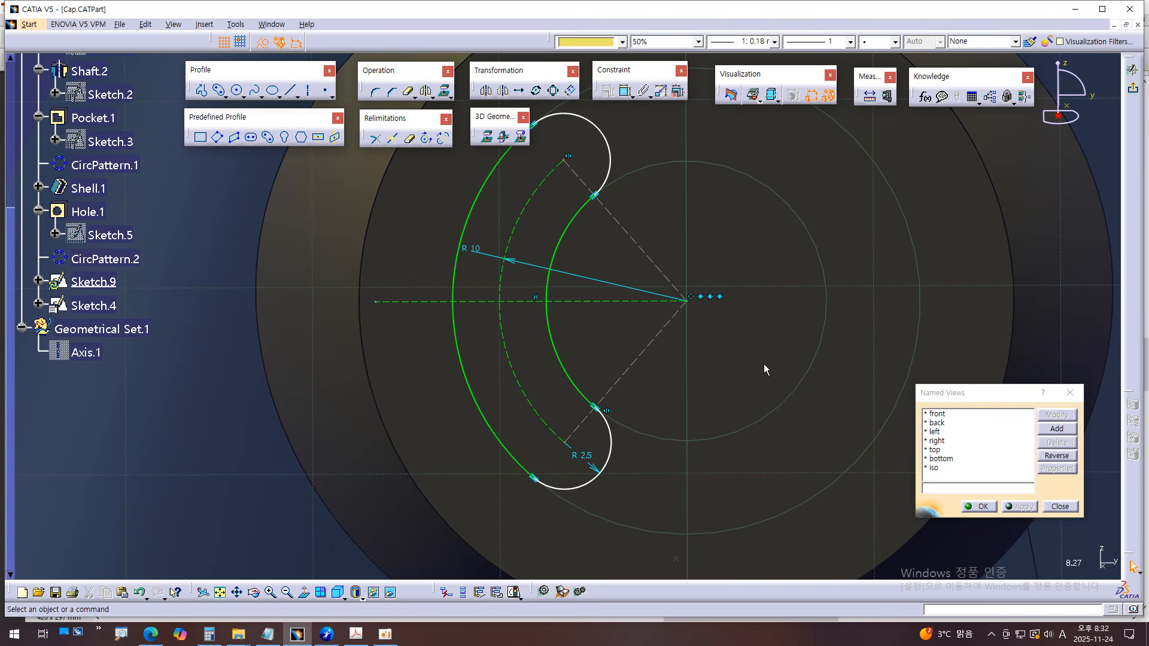
middle_click_drag(723, 381, 703, 347)
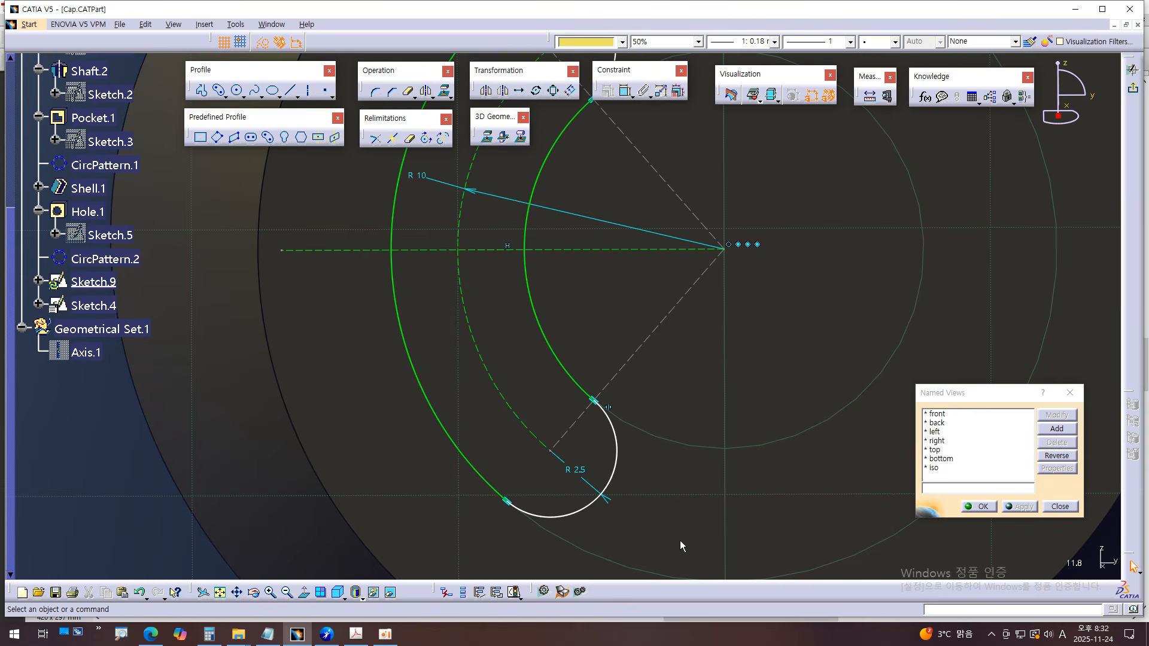
left_click(385, 634)
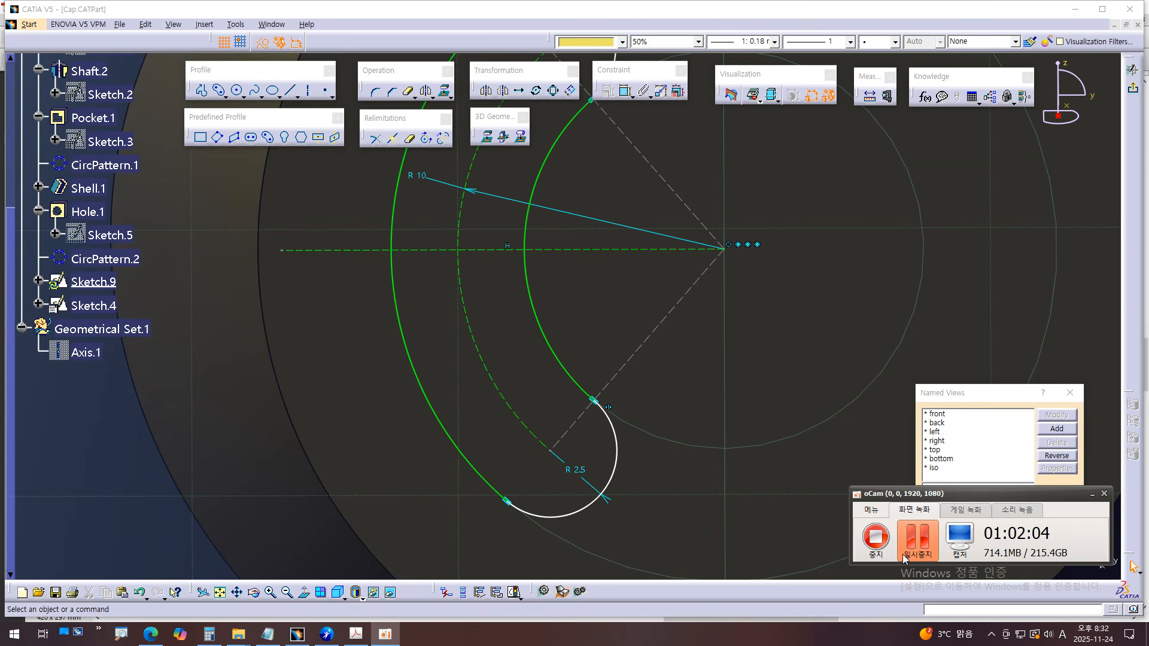
left_click(670, 202)
middle_click_drag(688, 205, 695, 260)
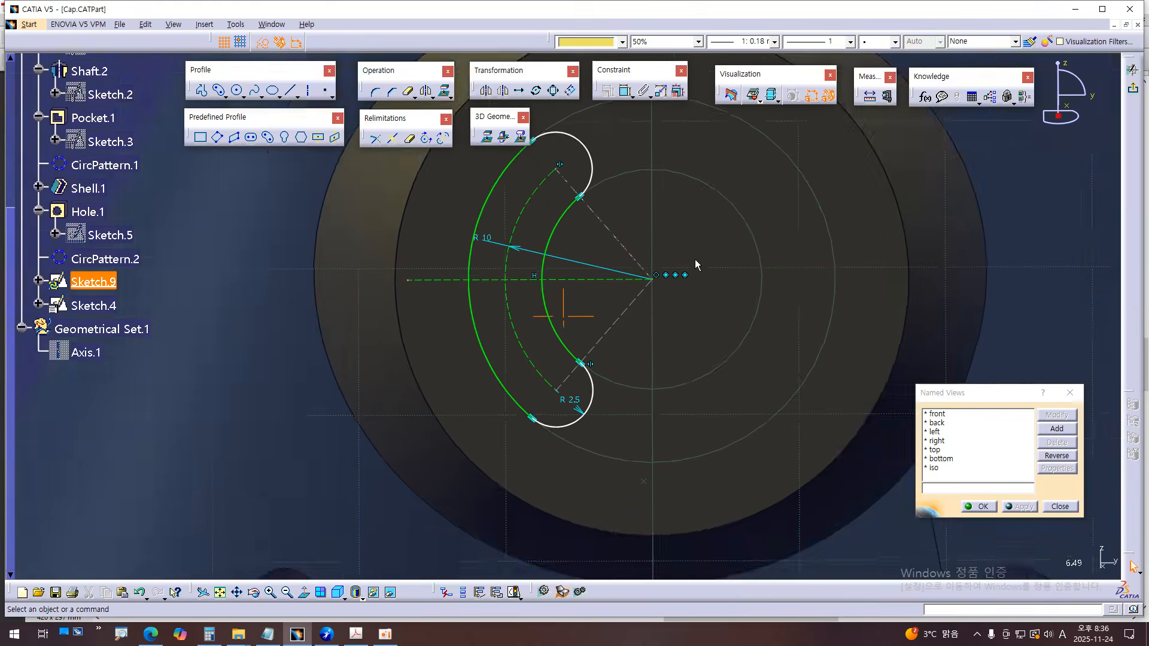
- Dimension the angle between the two sloping construction lines, placing it outside the slot's outer arc
left_click(625, 94)
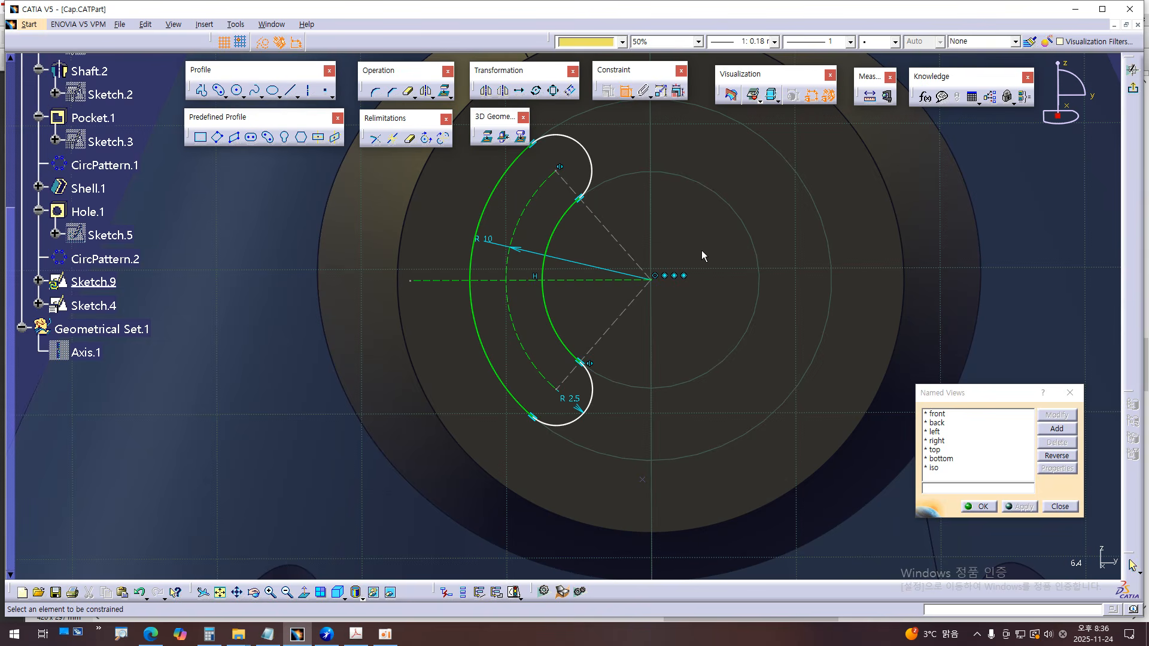
middle_click_drag(742, 333, 740, 318)
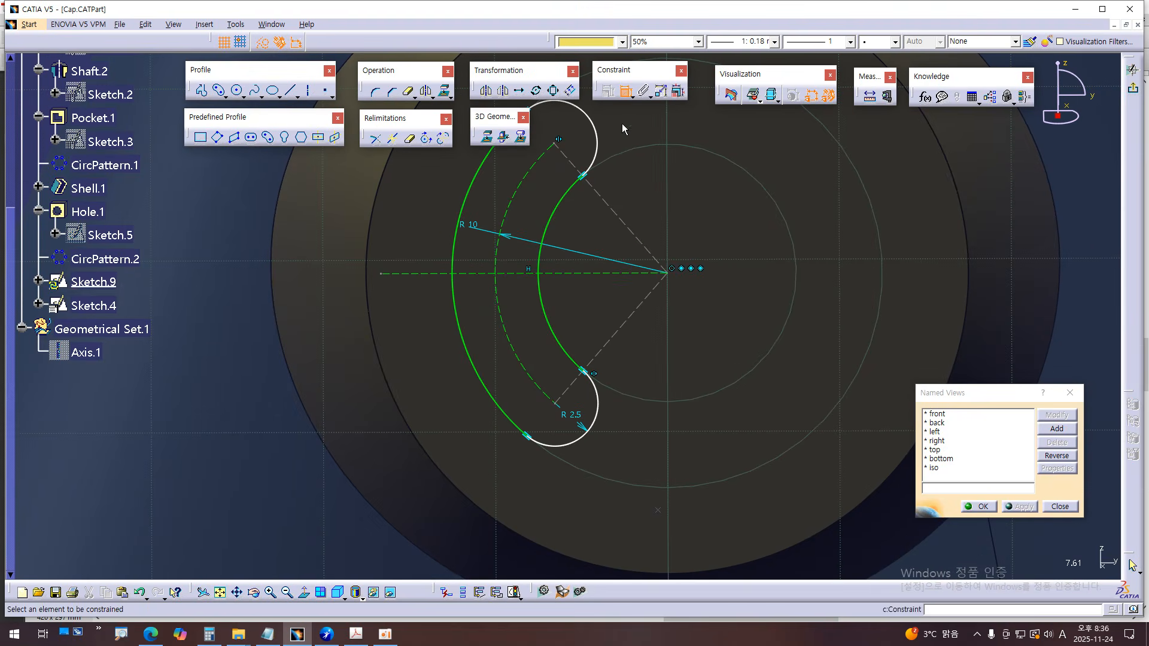
left_click(609, 204)
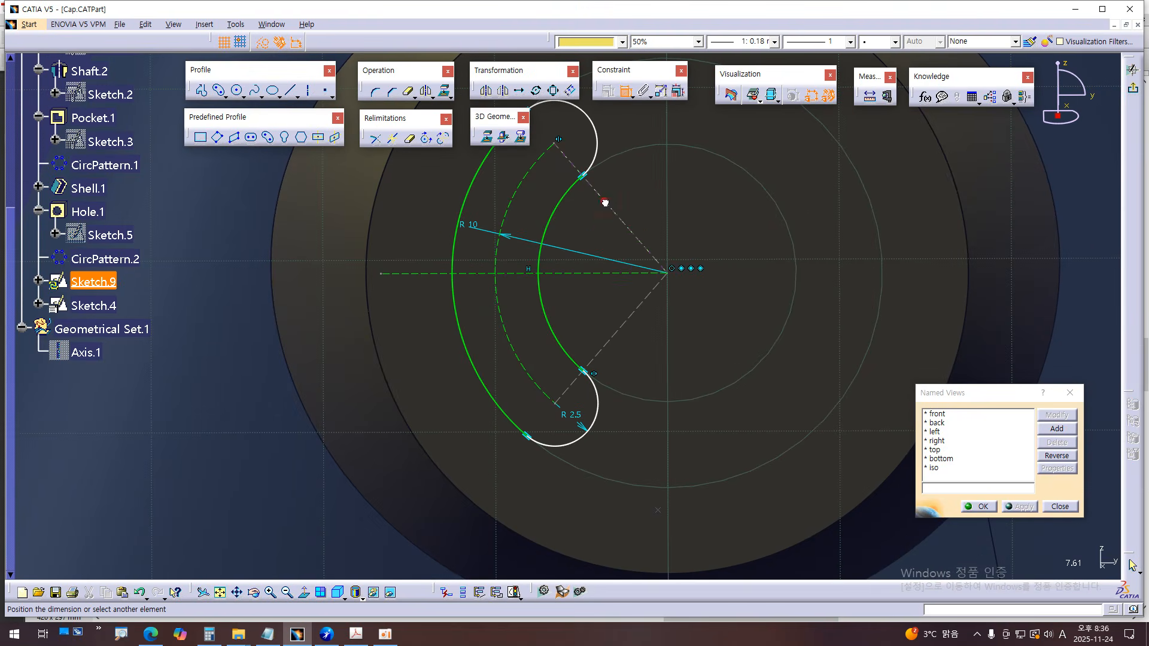
left_click(607, 340)
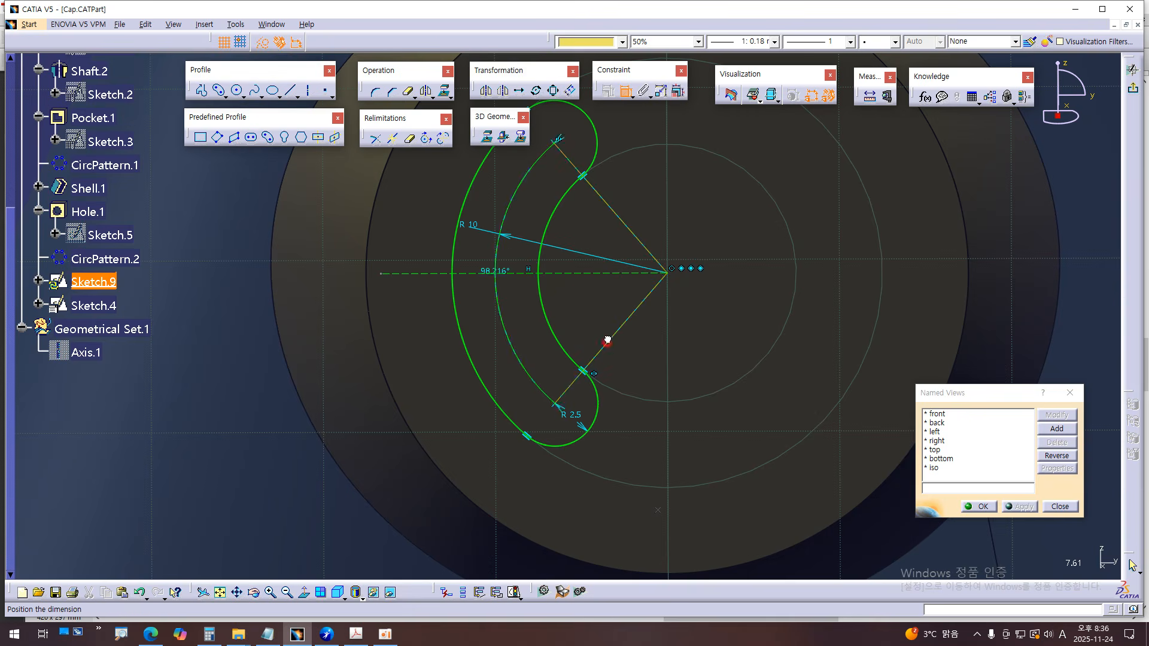
left_click(333, 261)
- Check the slot's span in drawing 17.pdf and set the angle between the construction lines to 70°
double_click(332, 257)
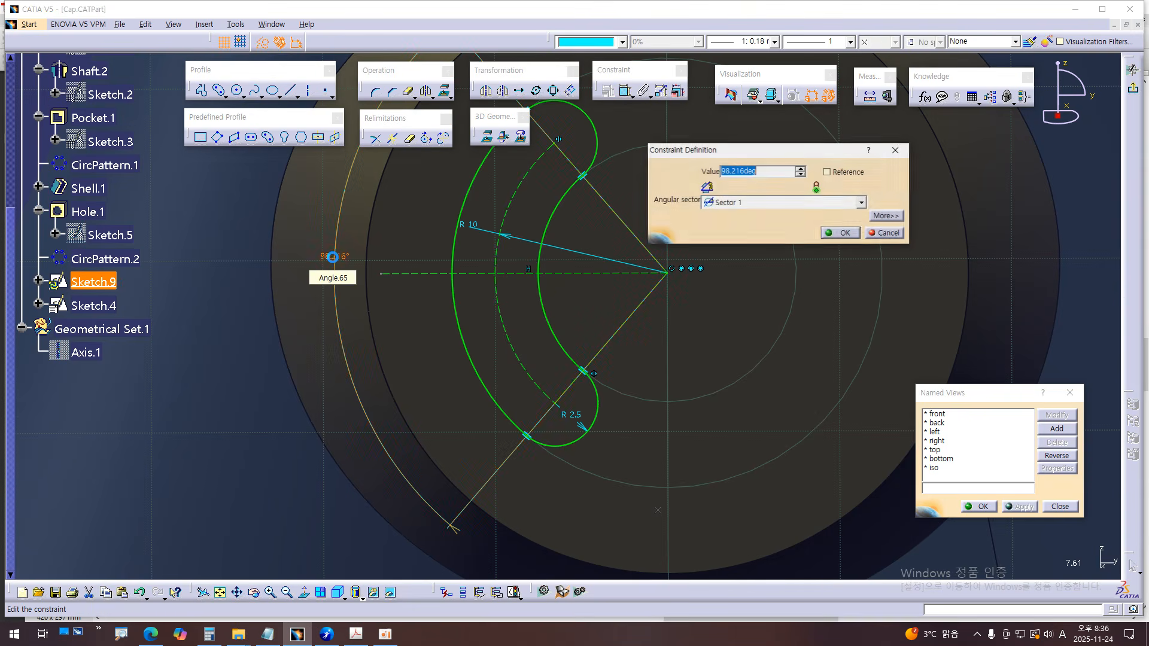
key("alt+Tab")
key("alt+Tab")
key("alt+Tab")
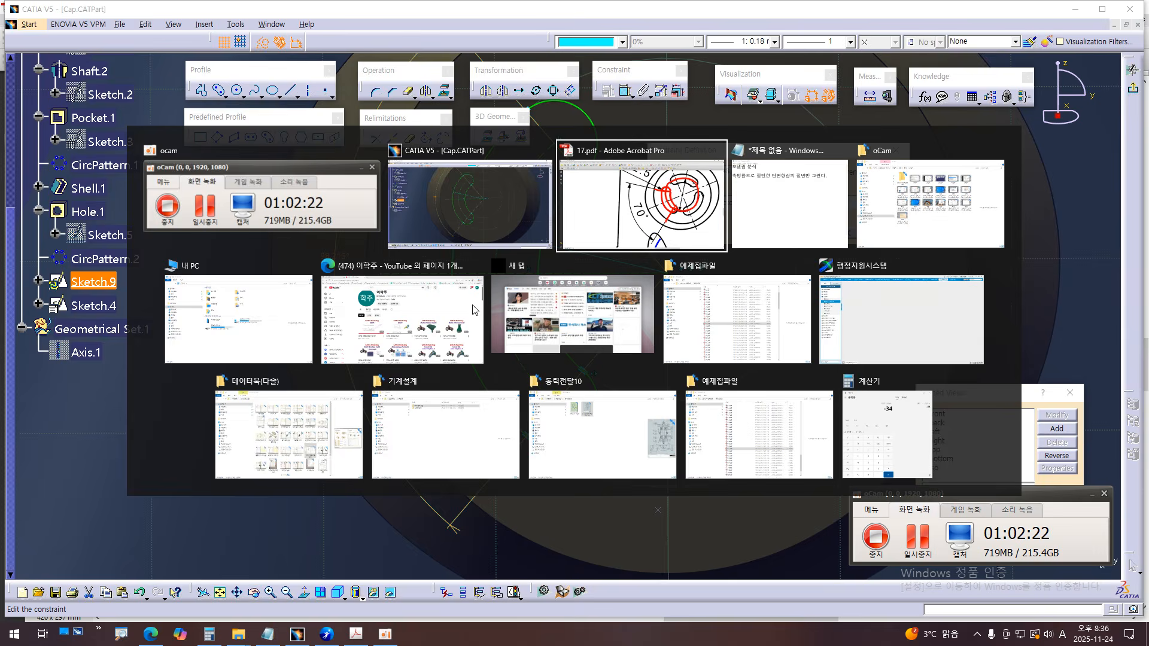
mouse_move(623, 336)
left_mouse_down()
mouse_move(491, 344)
mouse_move(591, 424)
left_mouse_up()
key("alt+Tab")
key("alt+Tab")
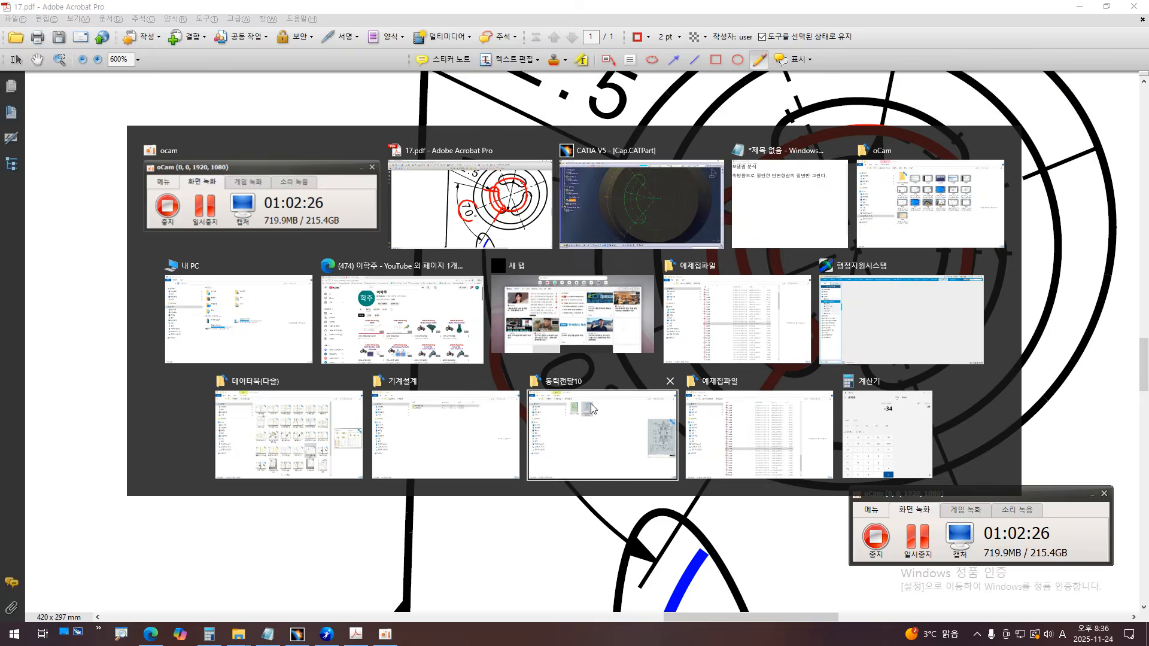
type("70")
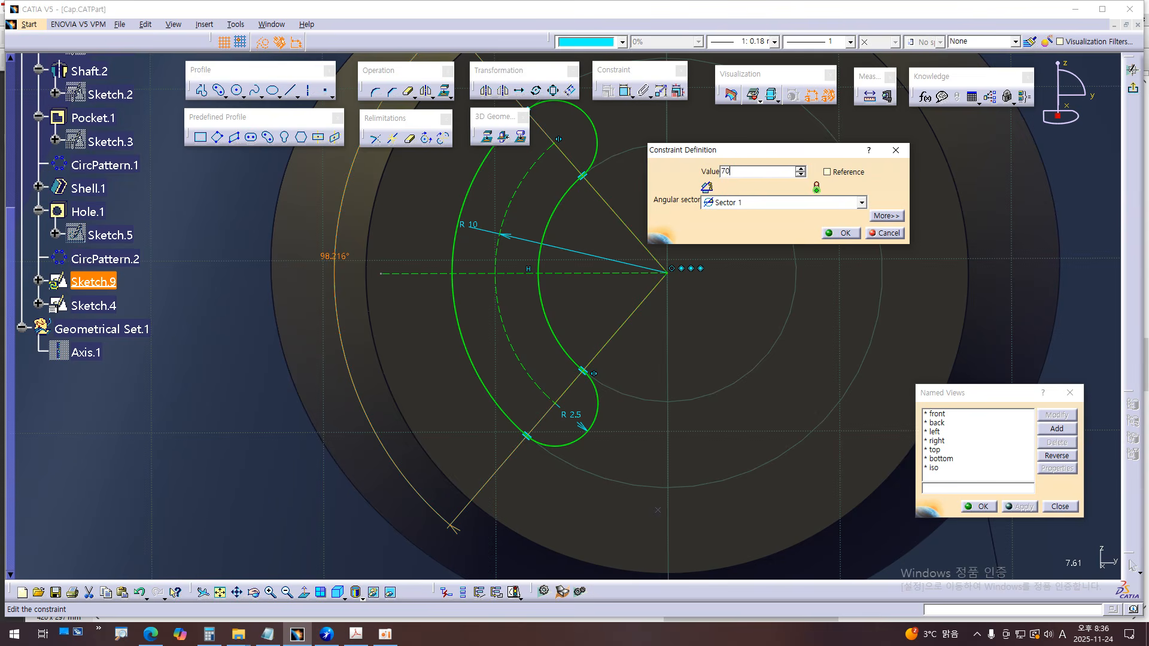
key("Return")
left_click(713, 323)
middle_click_drag(713, 323, 717, 376)
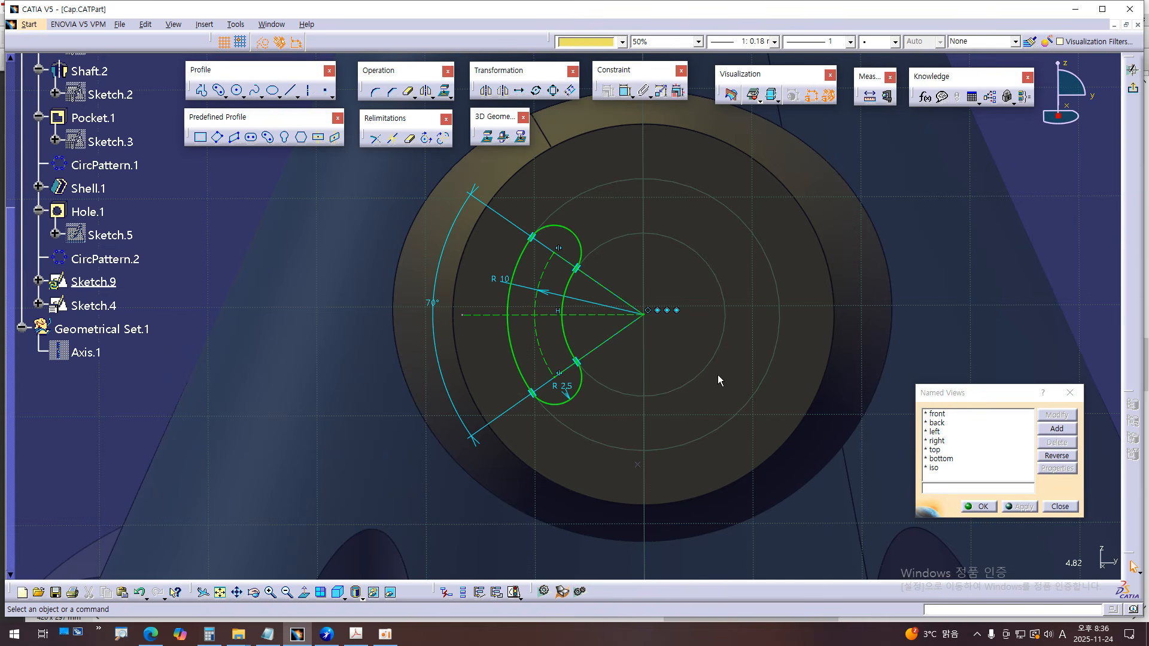
- Mark up the magnified sketch, tracing its construction lines and centreline arc in red and the closed slot profile in yellow
left_click(268, 634)
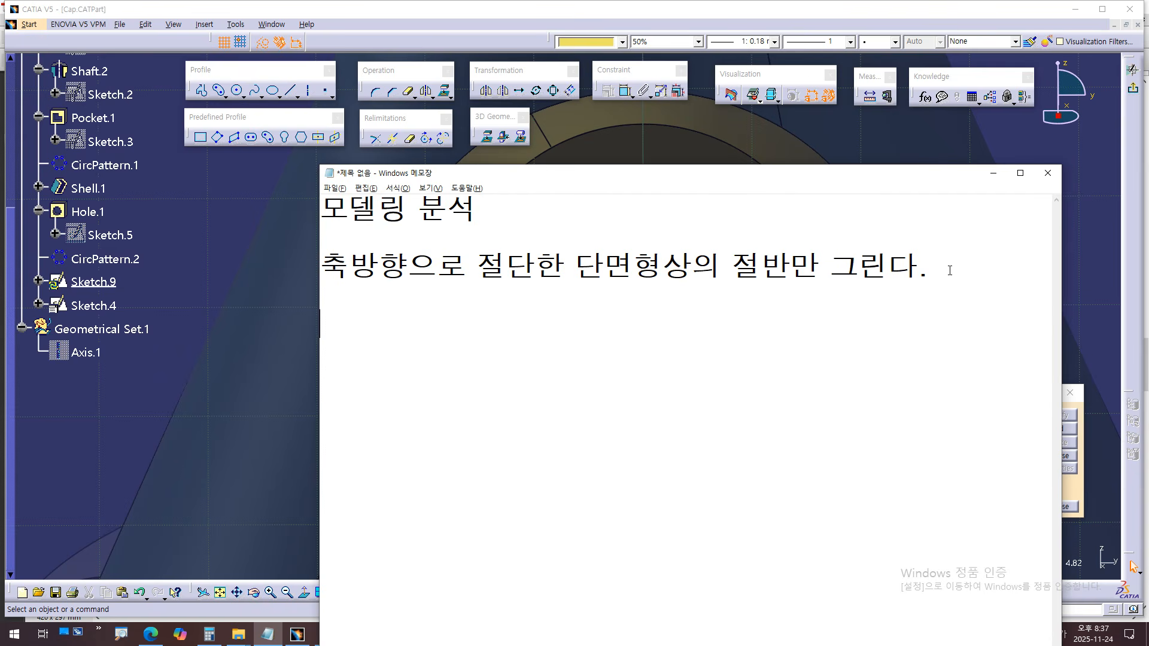
key("alt+Tab")
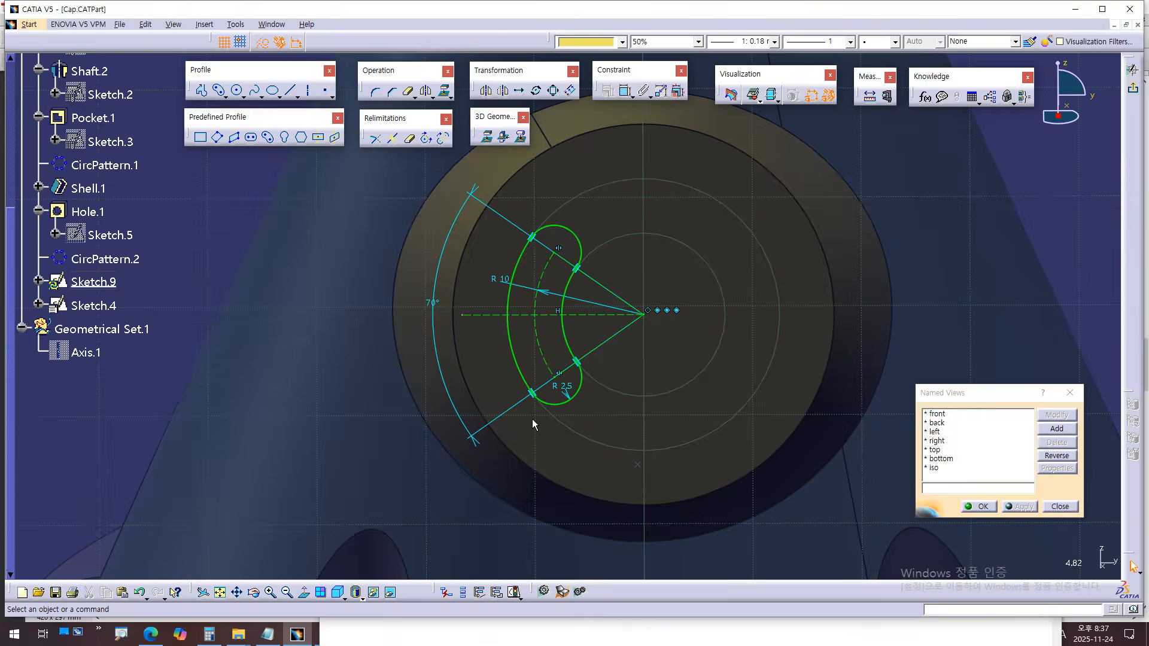
key("ctrl+1")
left_click_drag(375, 215, 733, 223)
mouse_move(579, 103)
left_mouse_down()
mouse_move(541, 183)
mouse_move(600, 371)
left_mouse_up()
mouse_move(579, 100)
left_mouse_down()
mouse_move(742, 200)
mouse_move(689, 256)
mouse_move(585, 326)
left_mouse_up()
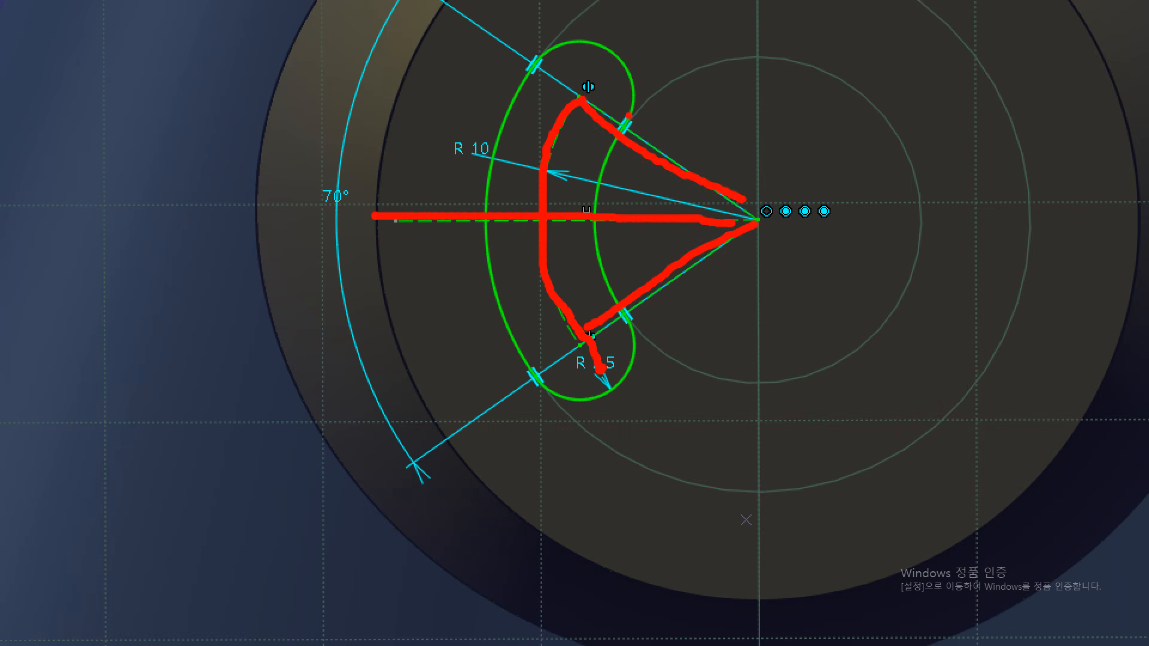
mouse_move(628, 115)
left_mouse_down()
mouse_move(639, 93)
mouse_move(590, 43)
mouse_move(502, 103)
mouse_move(485, 257)
mouse_move(541, 382)
mouse_move(635, 371)
mouse_move(610, 263)
mouse_move(635, 107)
left_mouse_up()
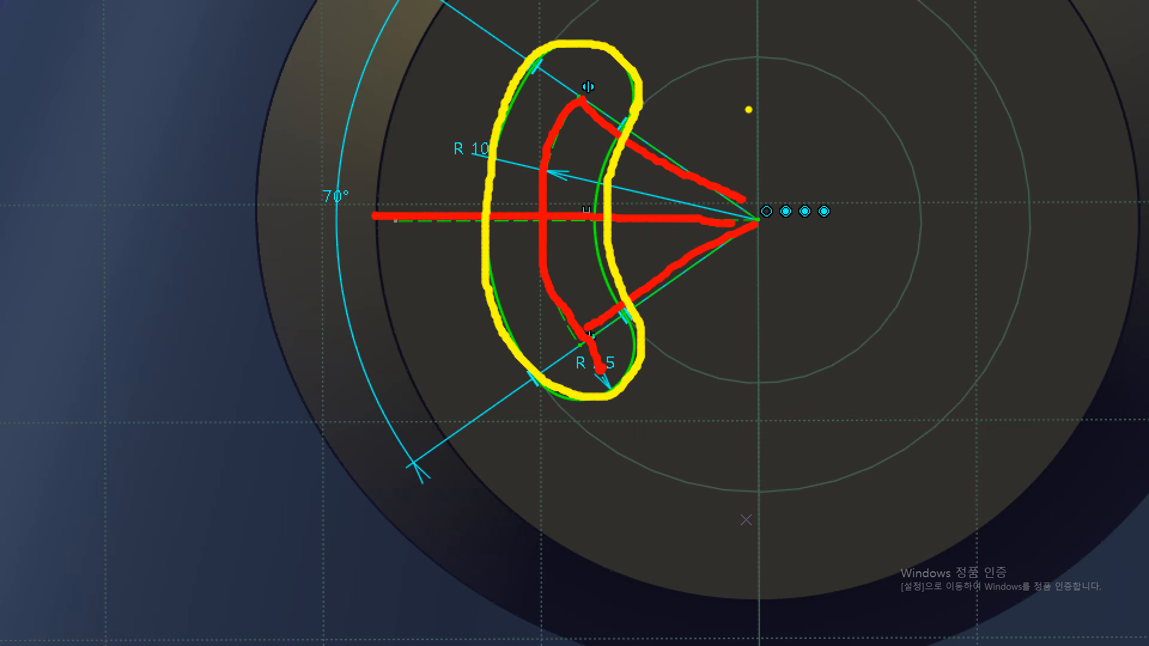
key("Escape")
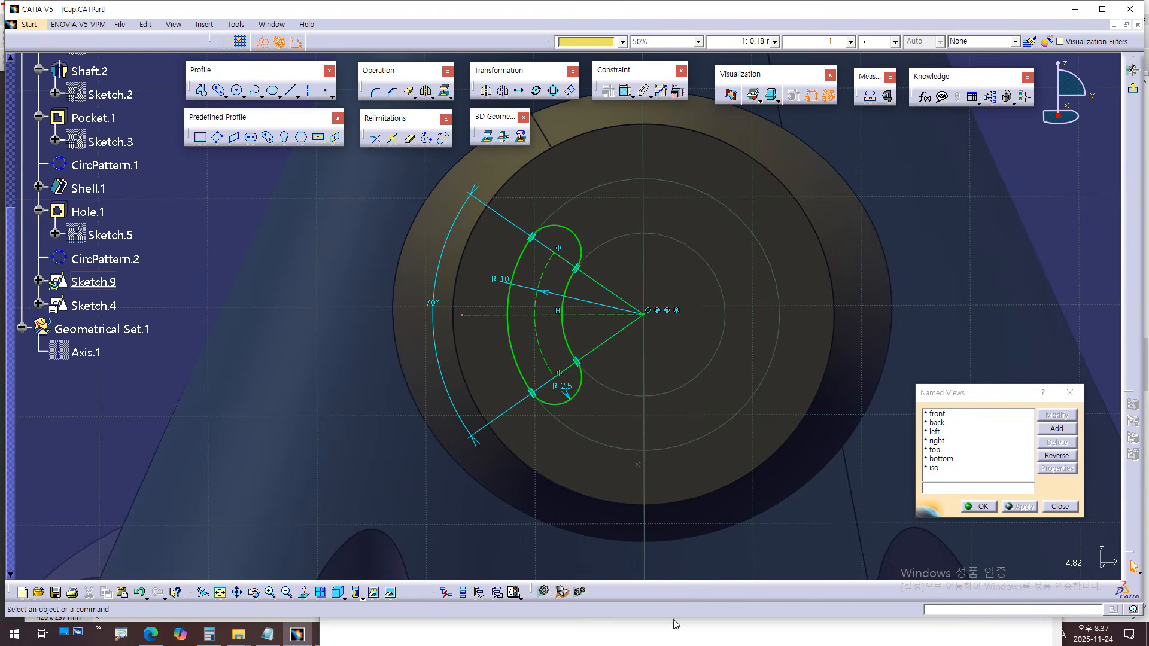
- Exit the slot sketch and cut its profile through the inclined boss's end wall as a pocket limited Up to next
left_click(1132, 89)
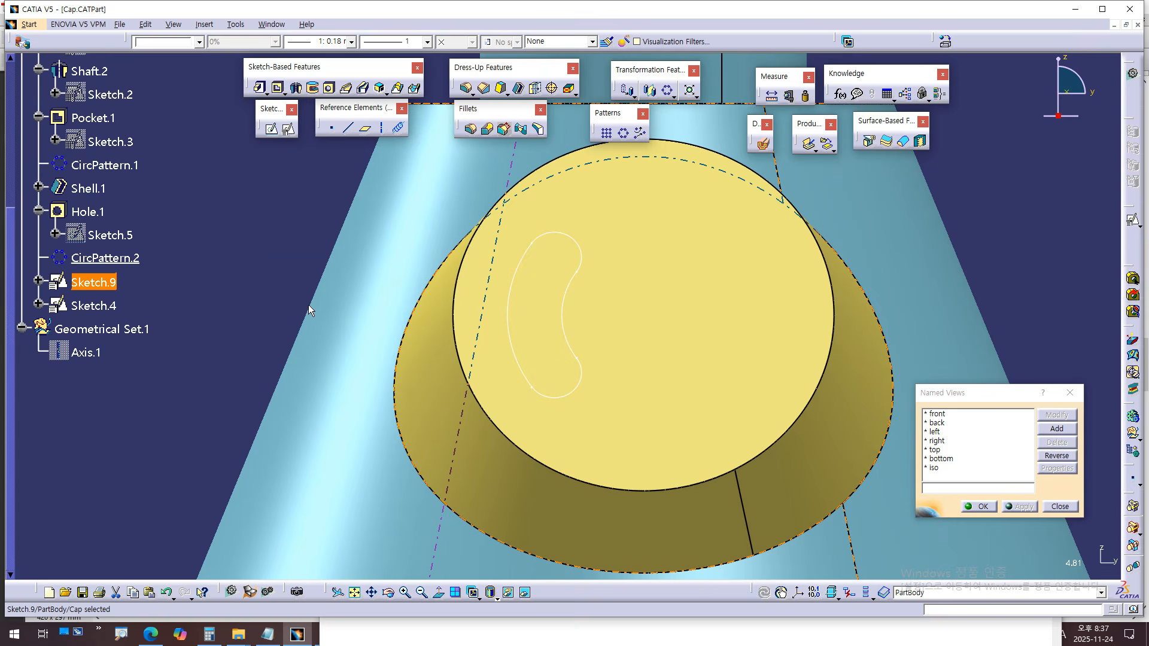
middle_click_drag(417, 315, 656, 352)
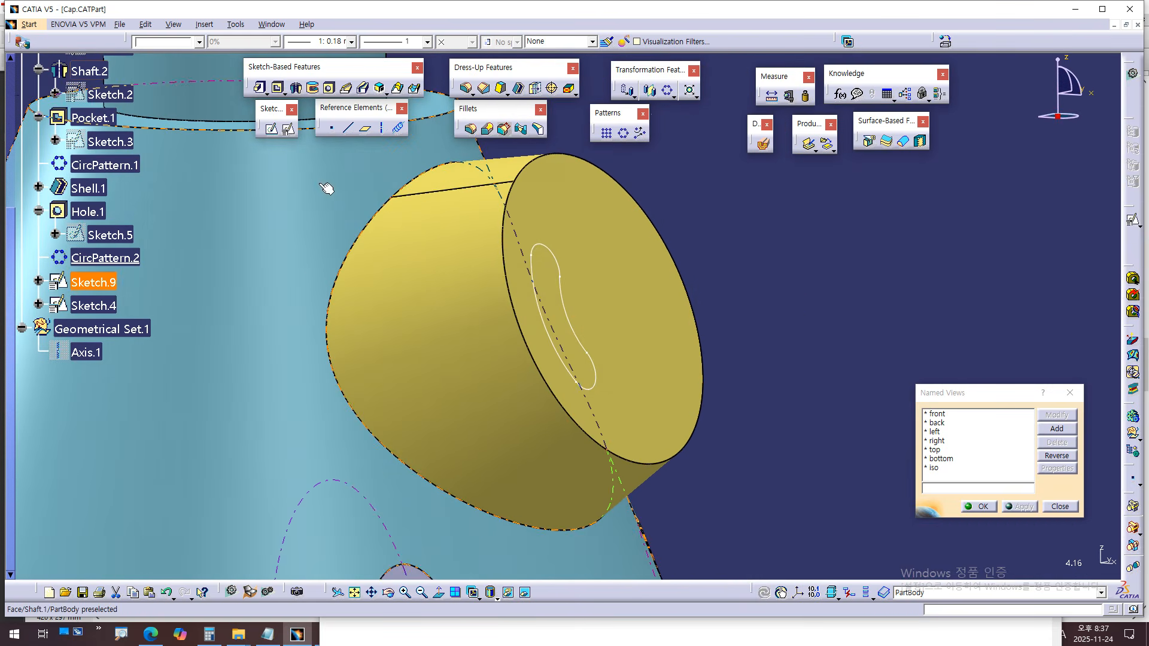
left_click(279, 89)
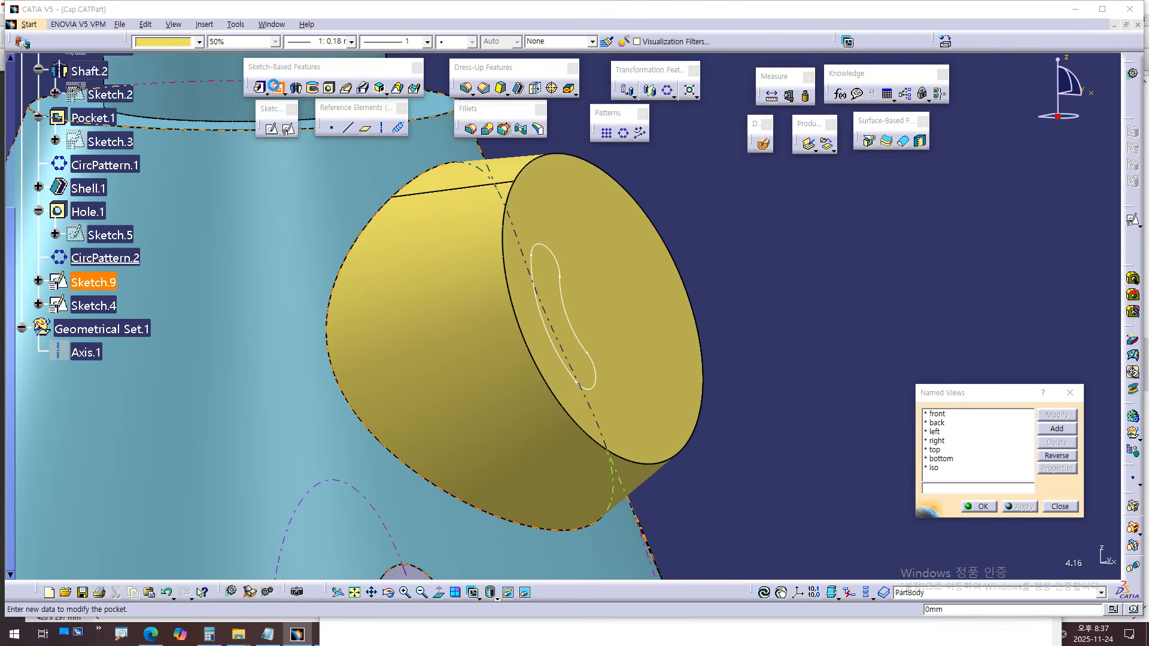
mouse_move(571, 364)
middle_mouse_down()
mouse_move(602, 353)
mouse_move(623, 297)
mouse_move(580, 321)
middle_mouse_up()
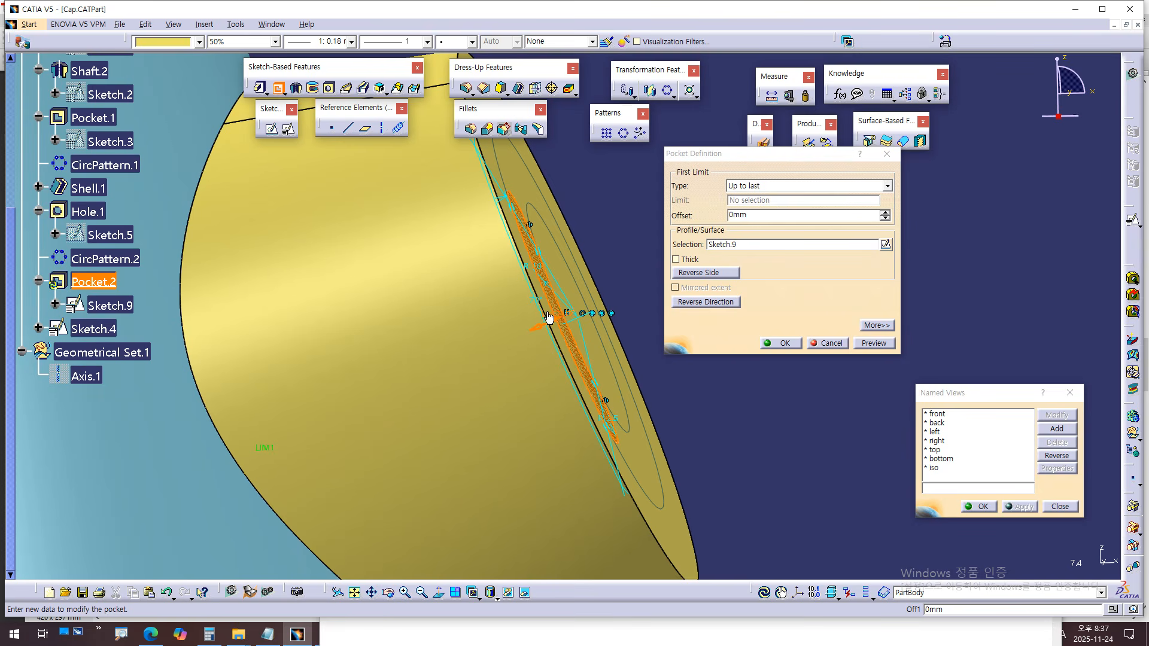
mouse_move(470, 300)
middle_mouse_down()
mouse_move(462, 290)
mouse_move(483, 321)
mouse_move(582, 324)
middle_mouse_up()
middle_click_drag(656, 239, 663, 424)
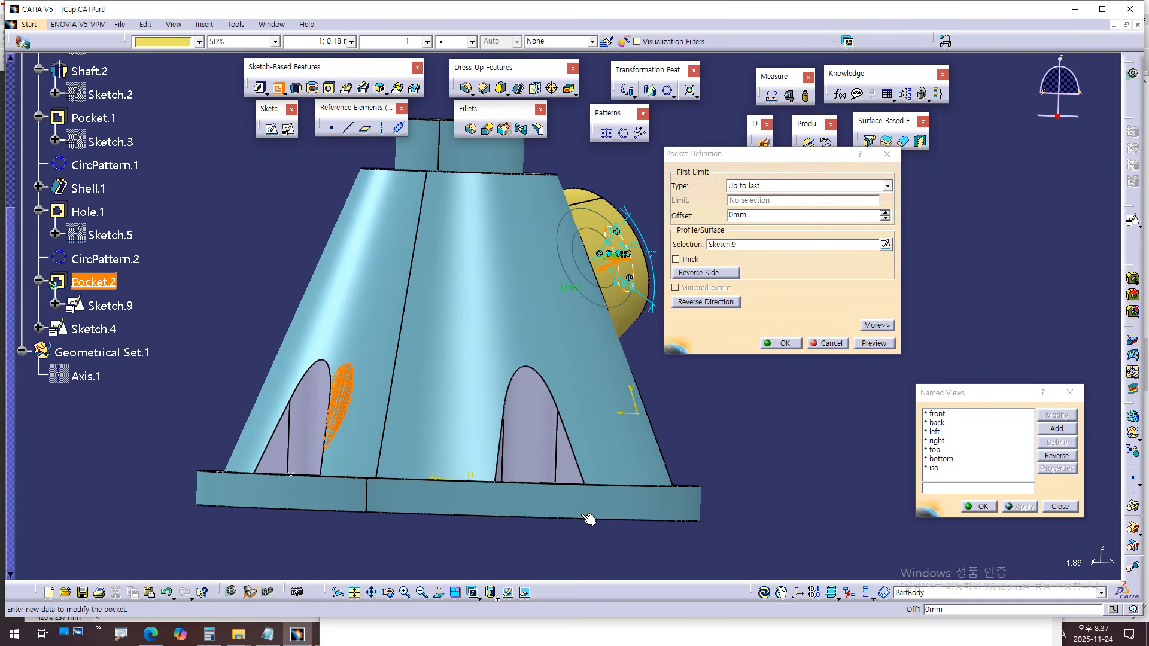
middle_click_drag(607, 645, 578, 645)
middle_click_drag(572, 506, 663, 390)
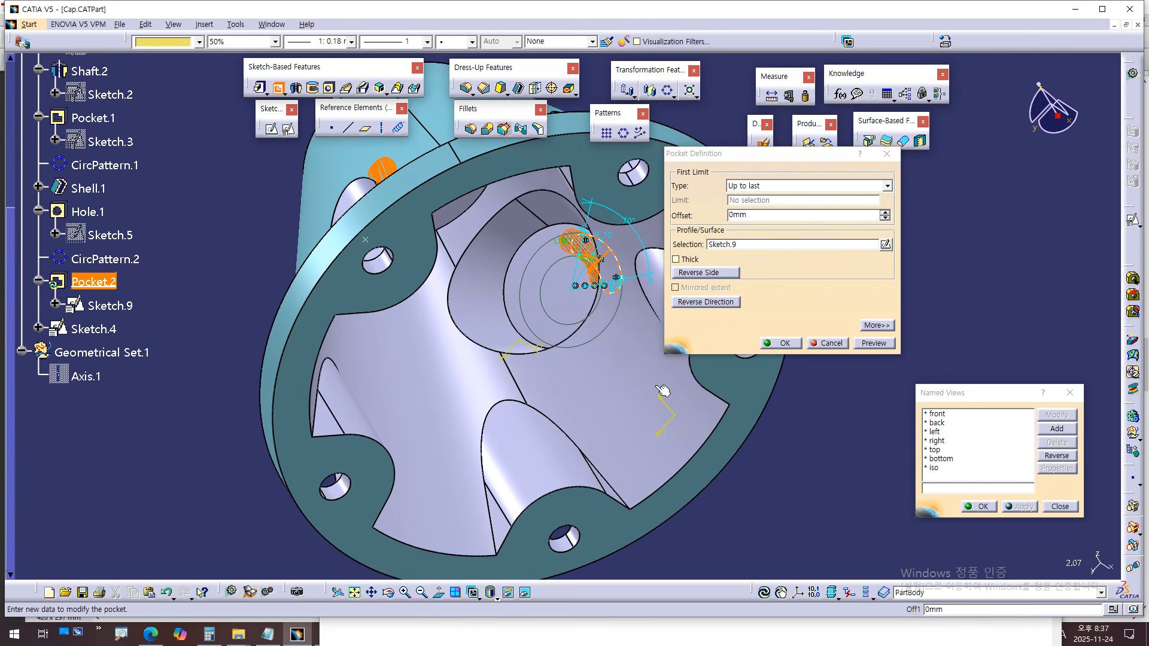
left_click(811, 186)
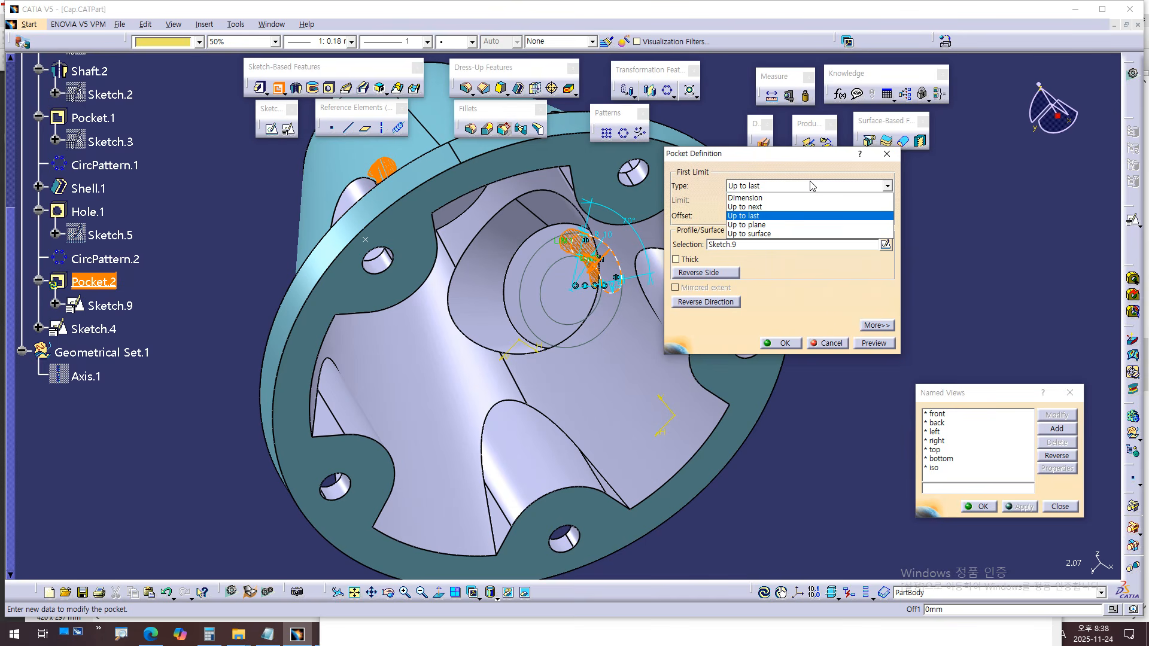
left_click(772, 213)
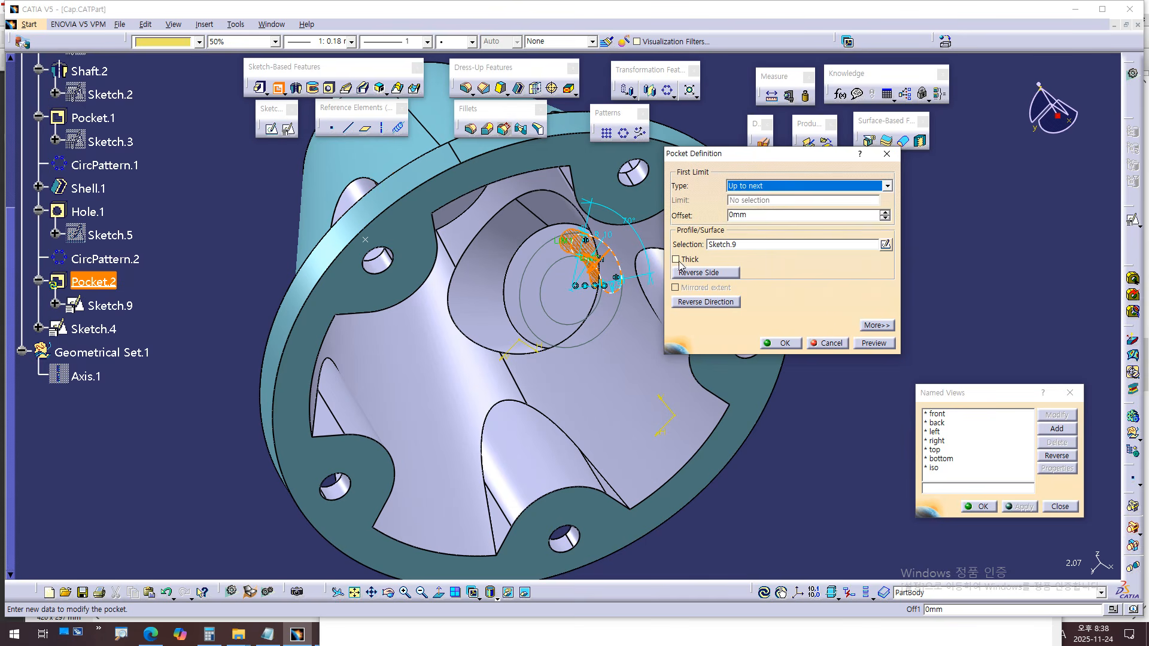
left_click(783, 343)
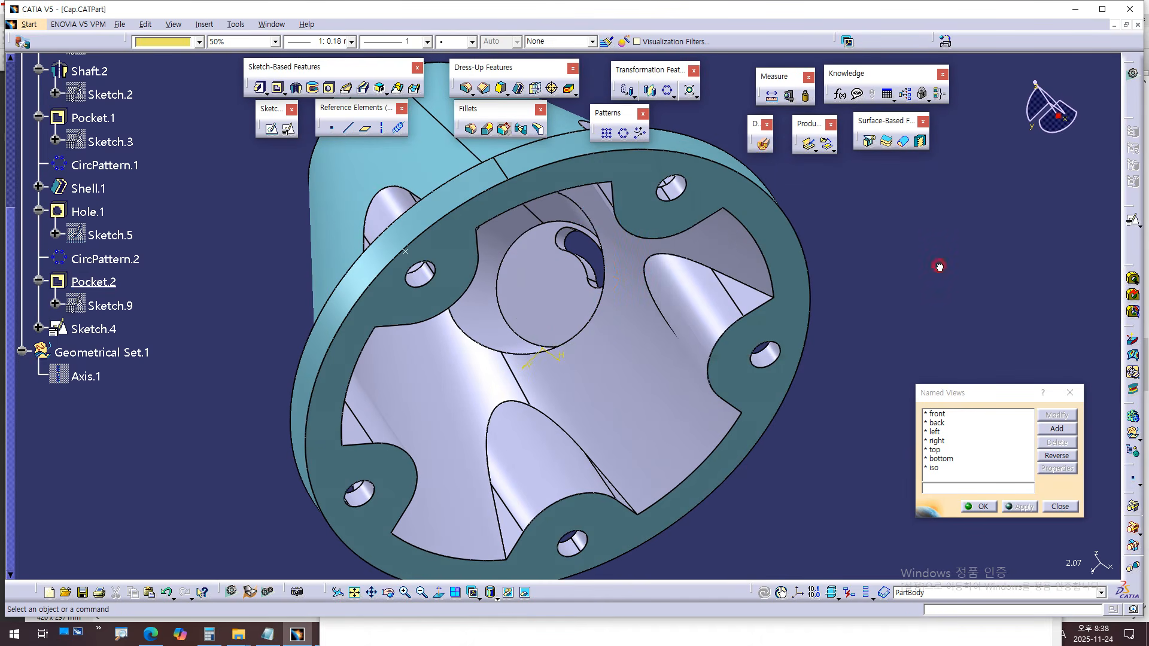
middle_click_drag(895, 224, 727, 378)
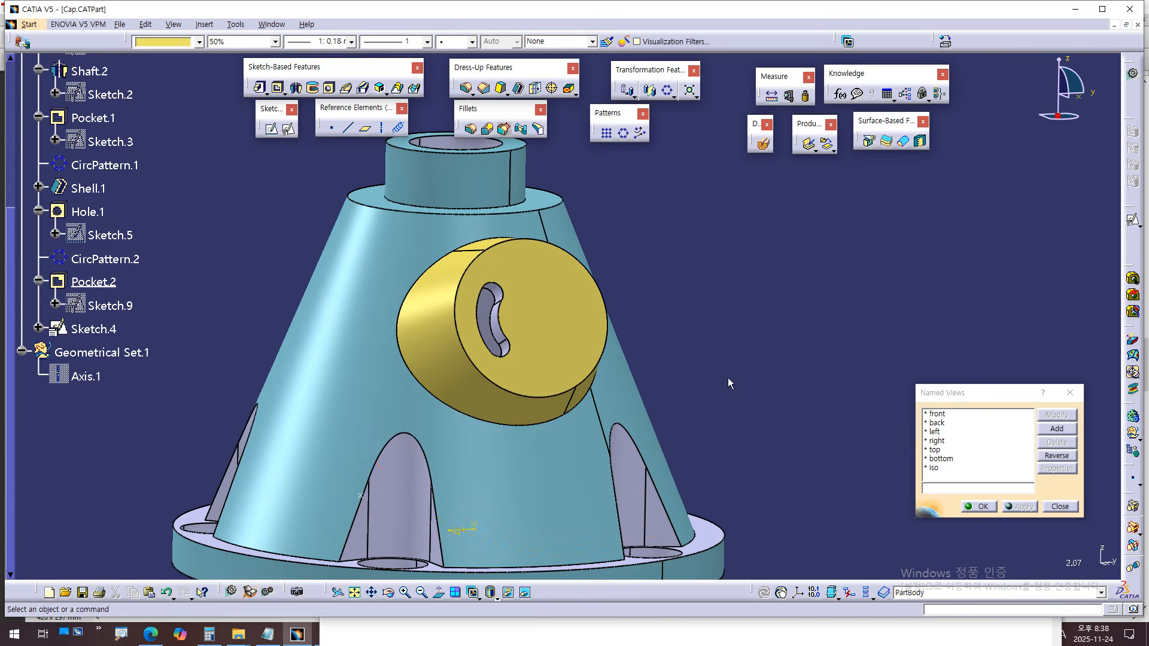
- Switch to drawing 17.pdf in Acrobat and trace the inclined boss's centre axis in red on the section view
key("alt+Tab")
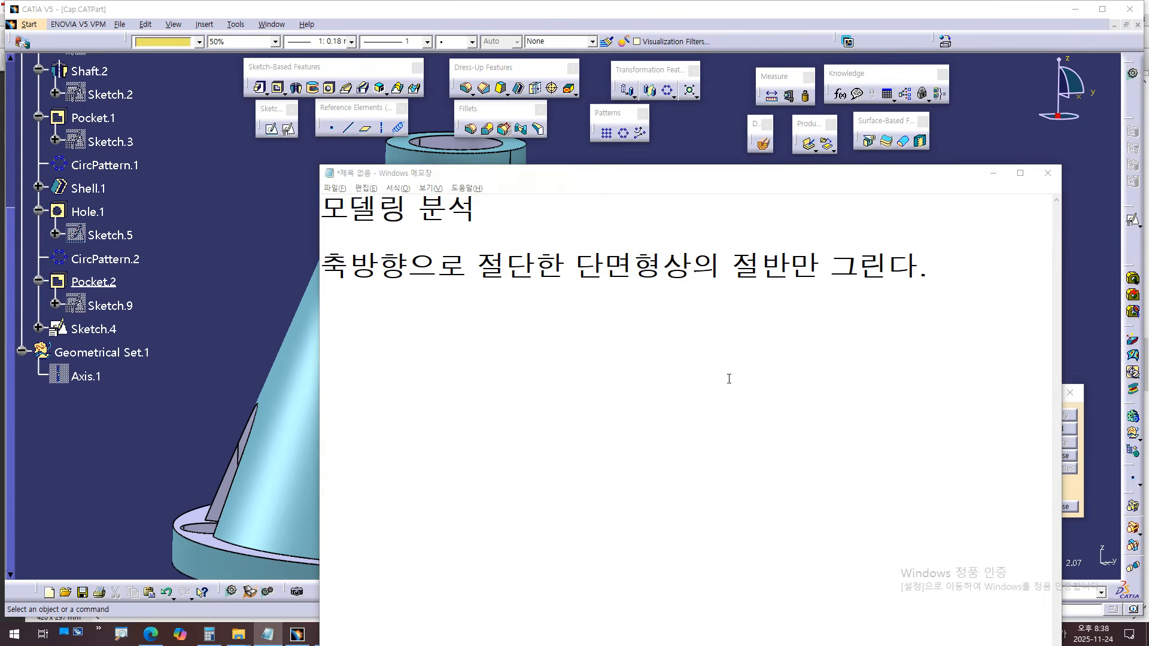
key("alt+Tab")
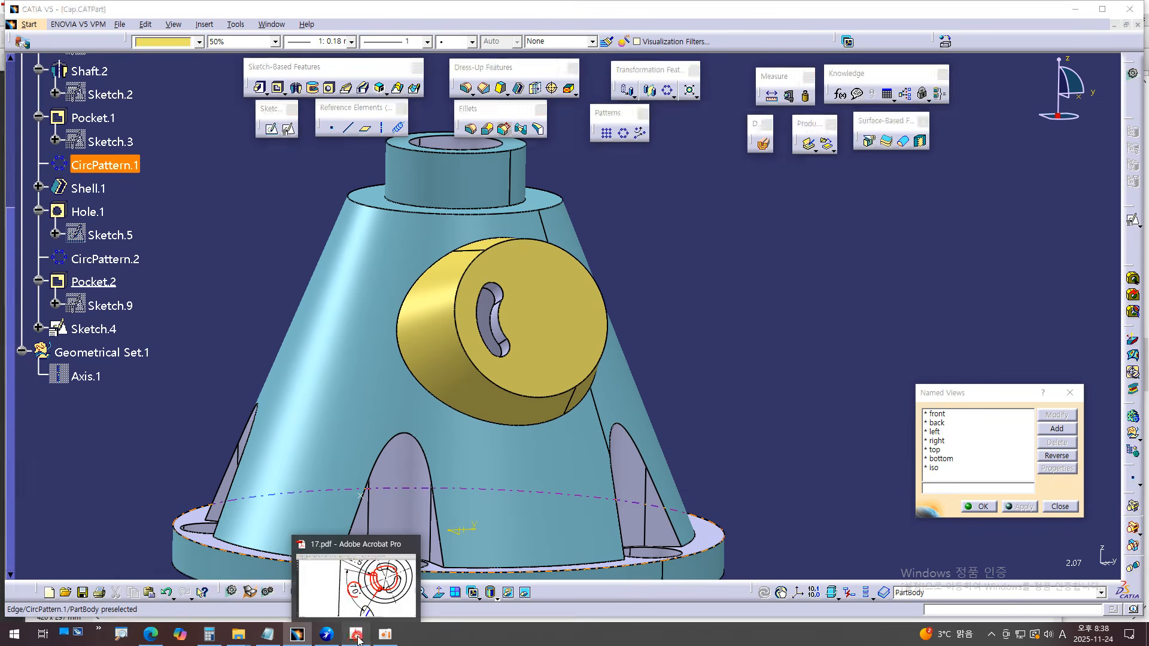
left_click(373, 606)
scroll(544, 426, "down", 4, "ctrl")
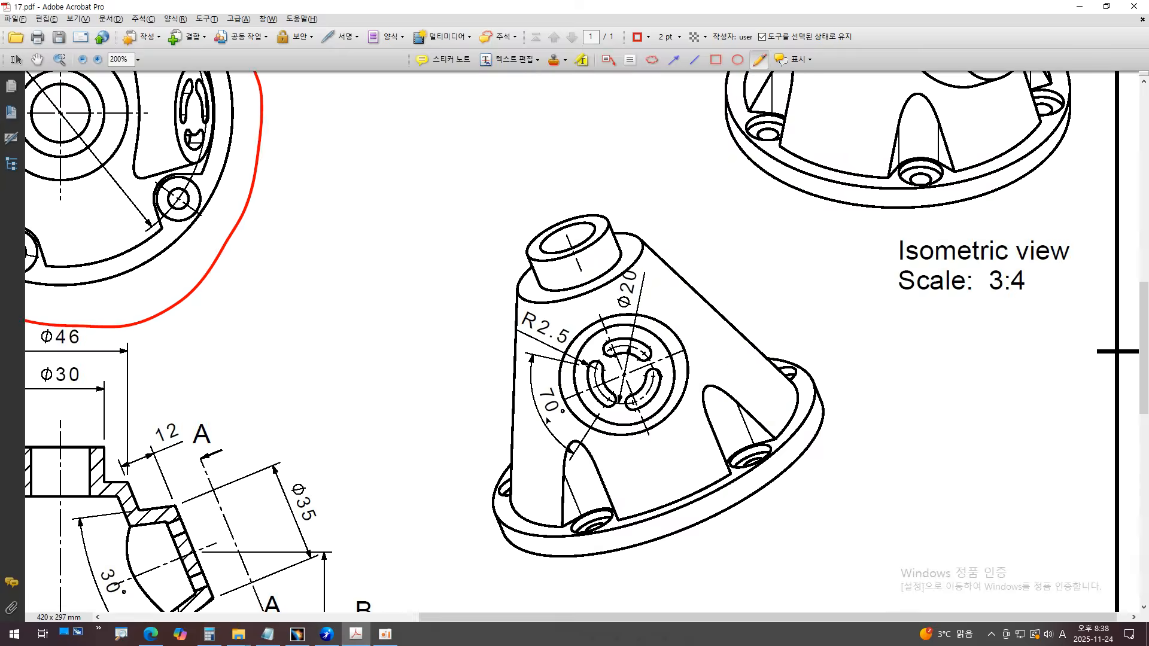
scroll(505, 326, "down", 1, "ctrl")
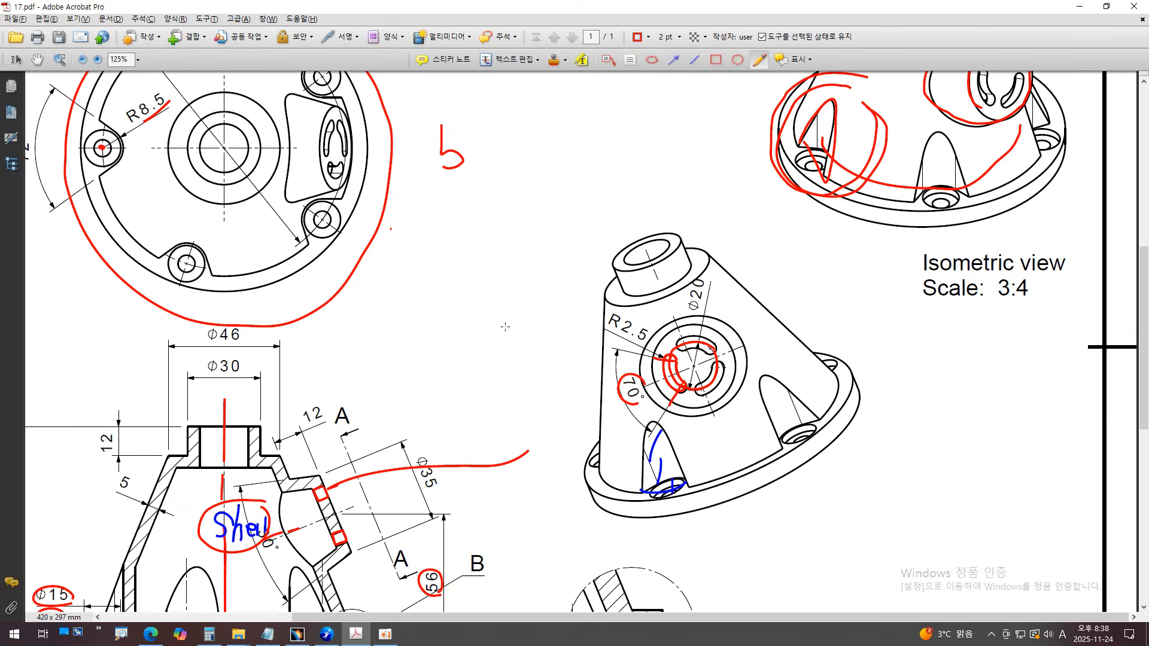
scroll(505, 327, "down", 2, "ctrl")
scroll(403, 524, "up", 5, "ctrl")
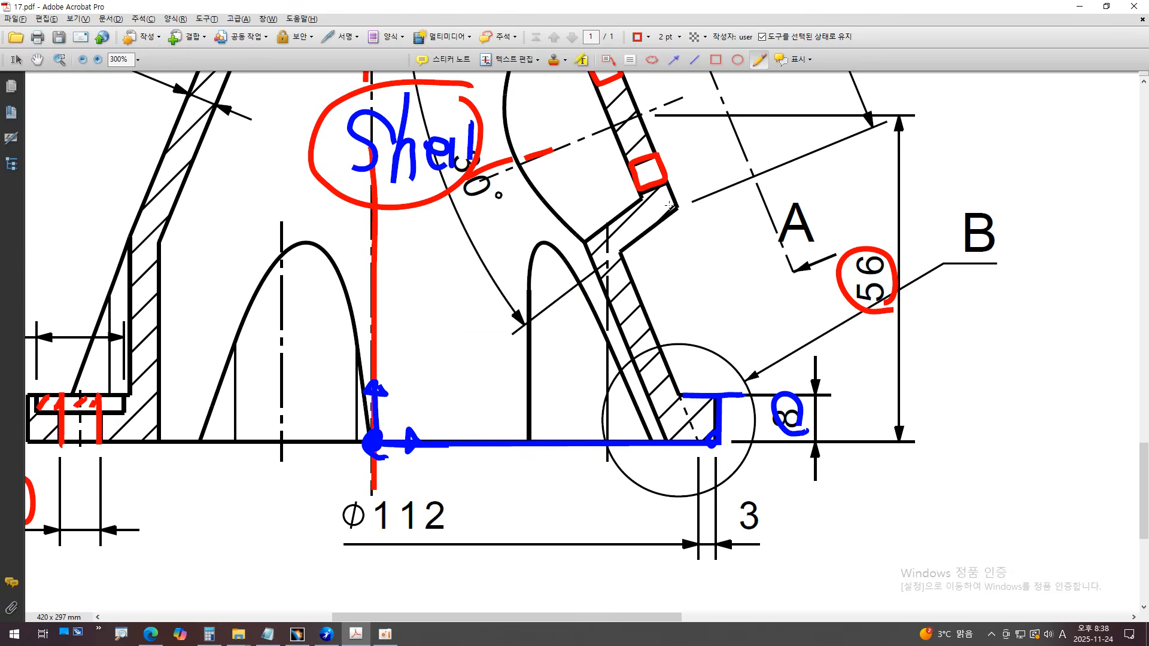
left_click_drag(697, 130, 491, 205)
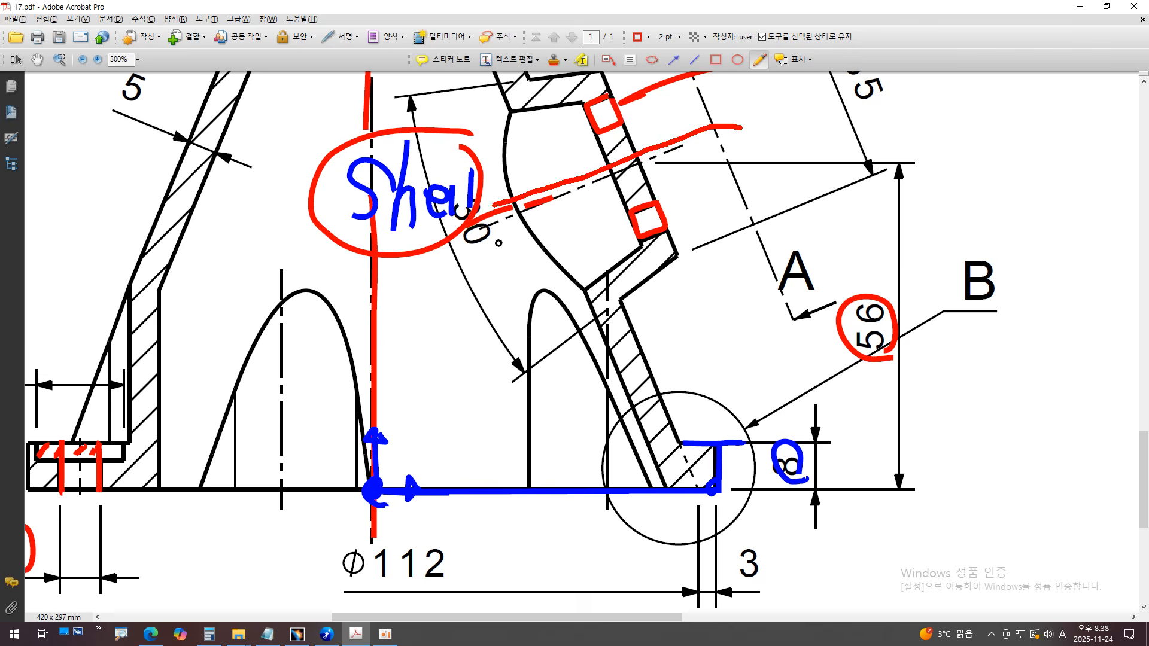
key("alt+Tab")
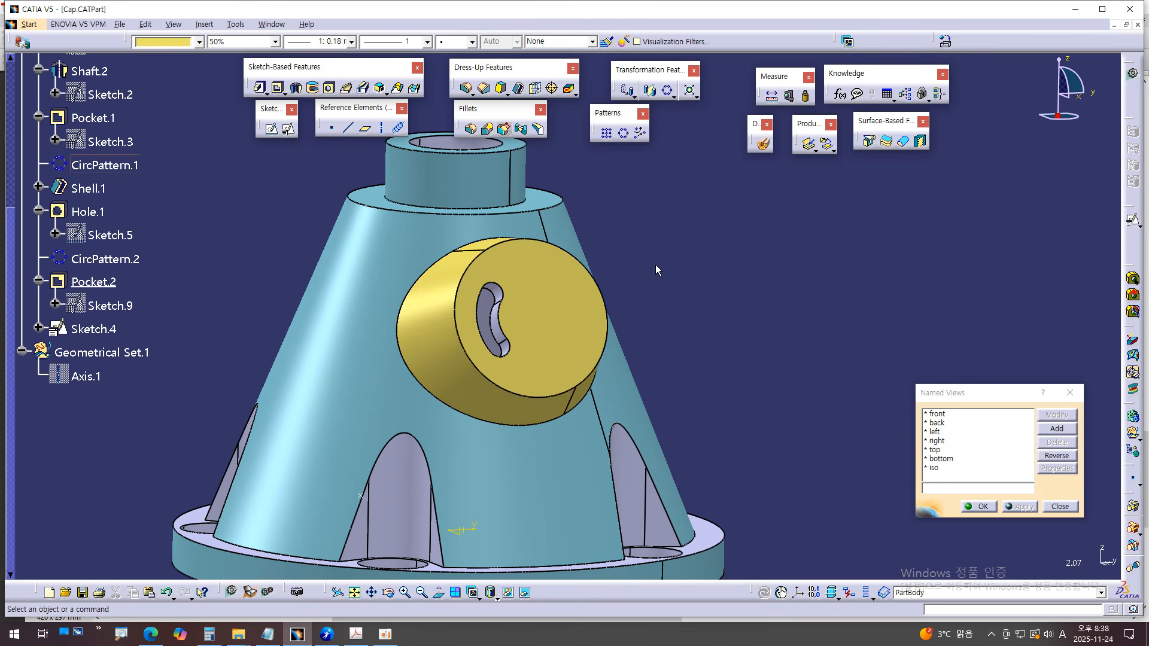
- Create a reference axis through the inclined boss from its outer circular edge, with axis type Normal to circle
mouse_move(705, 313)
middle_mouse_down()
mouse_move(699, 351)
mouse_move(688, 326)
middle_mouse_up()
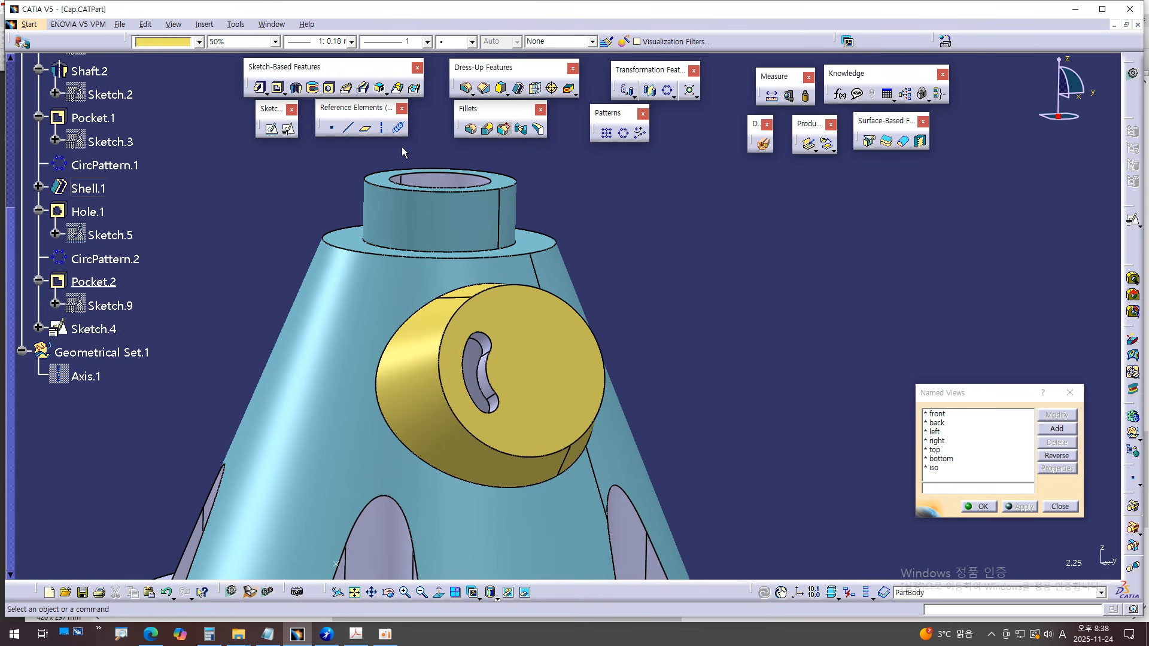
left_click(384, 129)
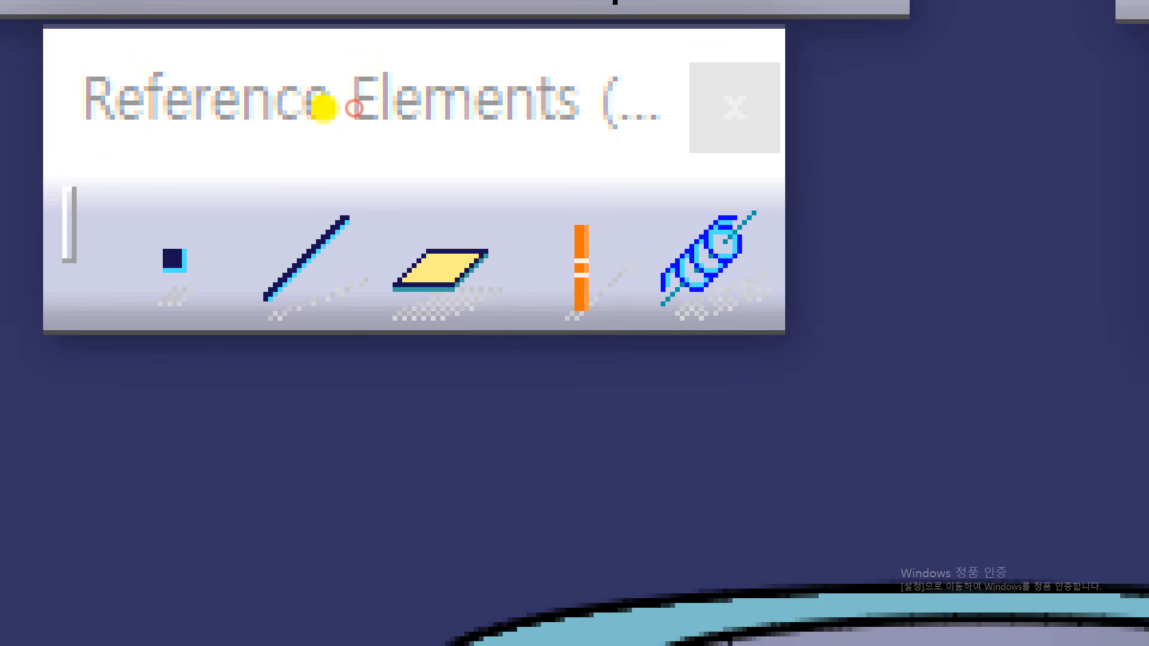
left_click_drag(61, 149, 725, 161)
mouse_move(607, 372)
left_mouse_down()
mouse_move(495, 332)
mouse_move(634, 323)
left_mouse_up()
key("Escape")
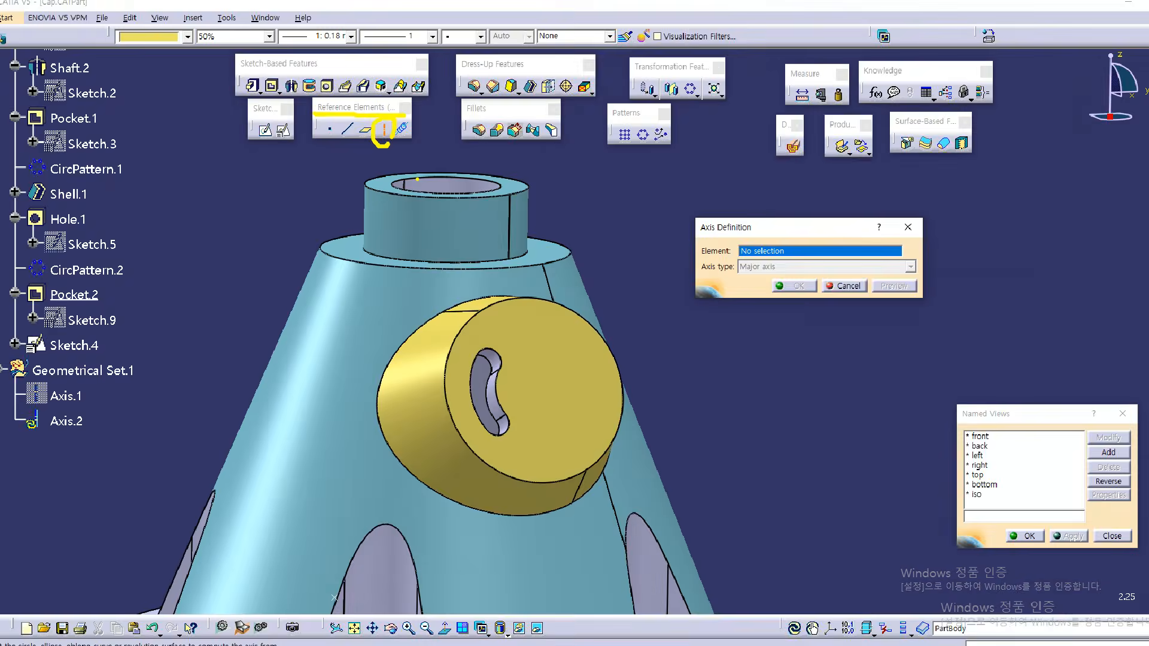
middle_click_drag(721, 403, 730, 292)
left_click(731, 313)
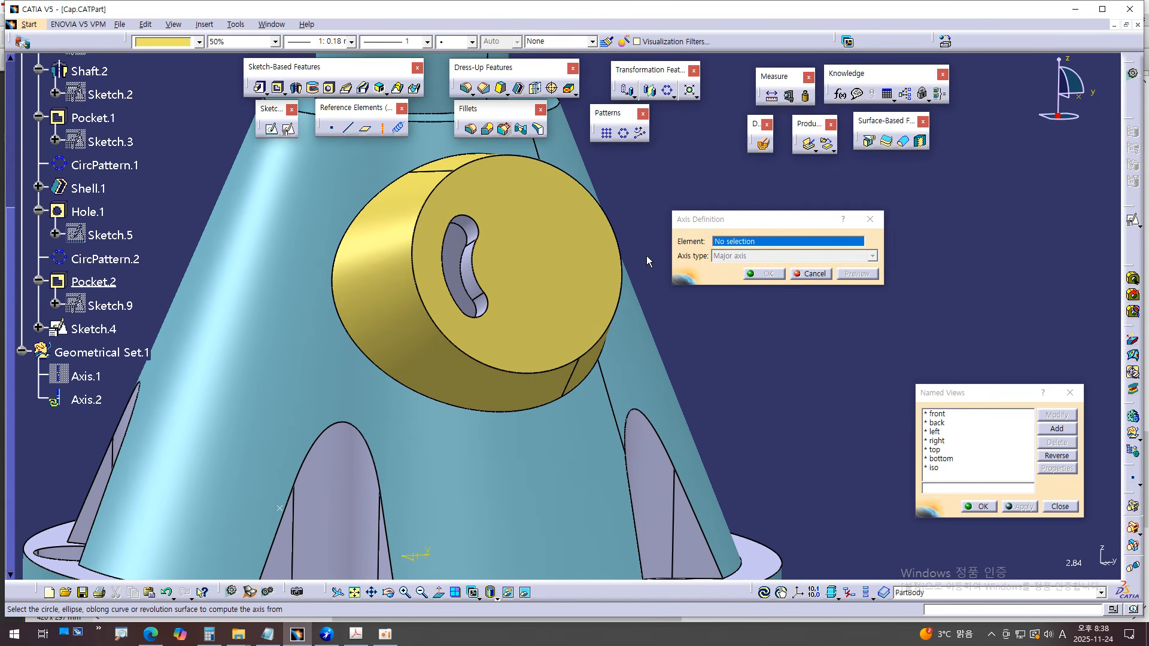
left_click(617, 235)
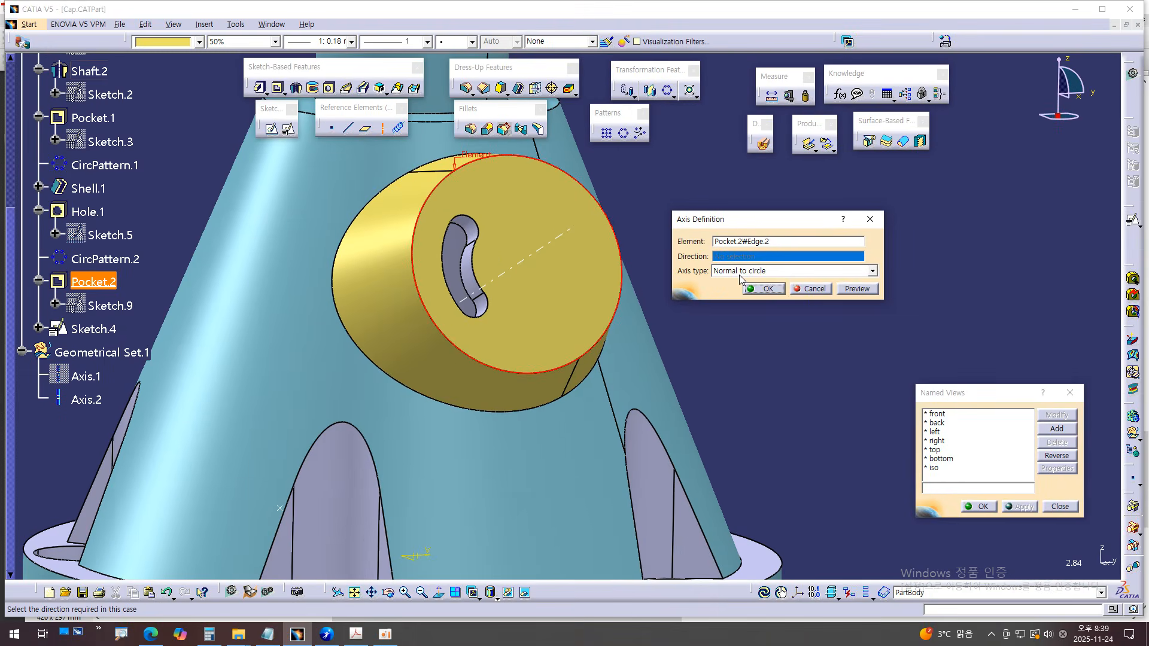
left_click(737, 222)
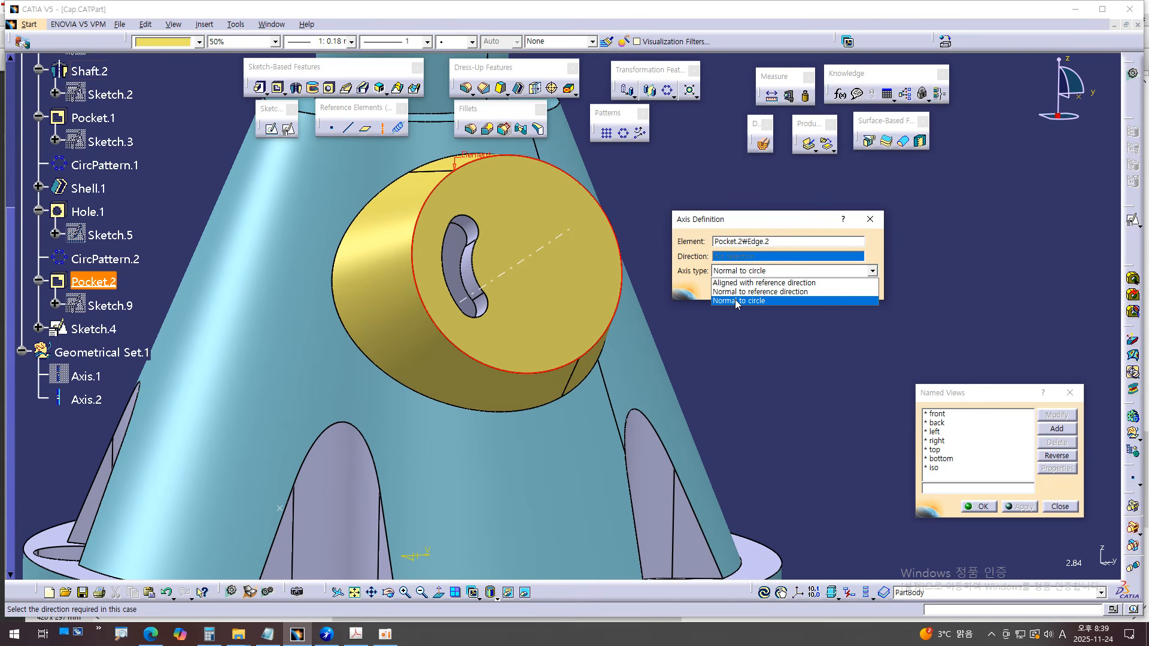
left_click(736, 301)
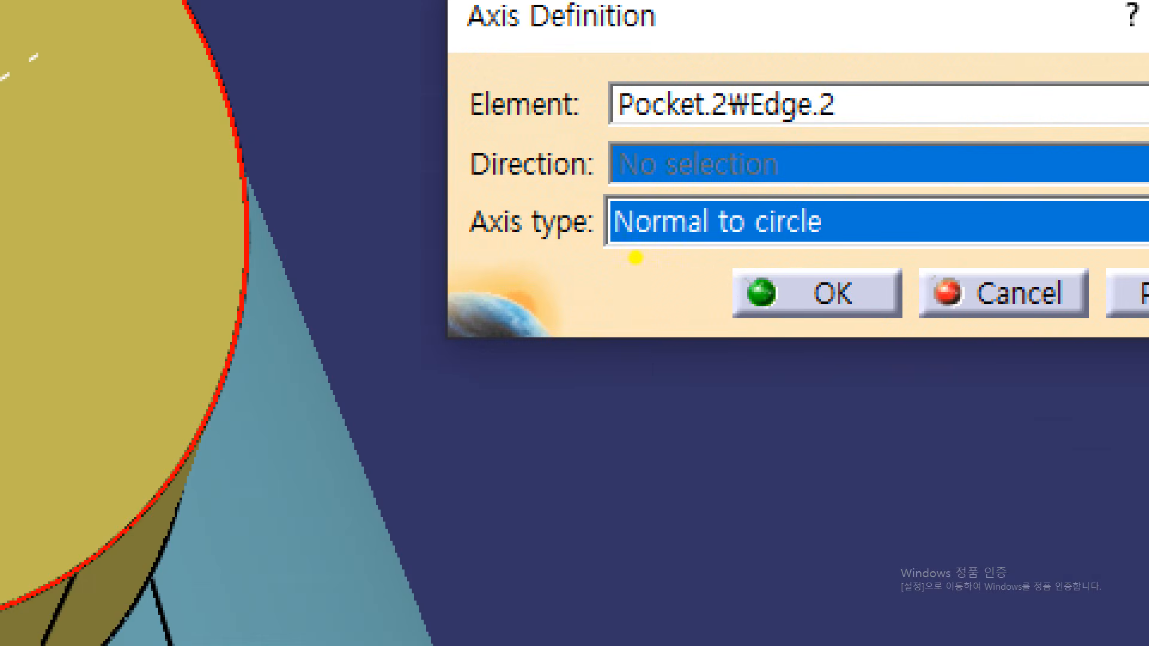
left_click_drag(607, 247, 834, 260)
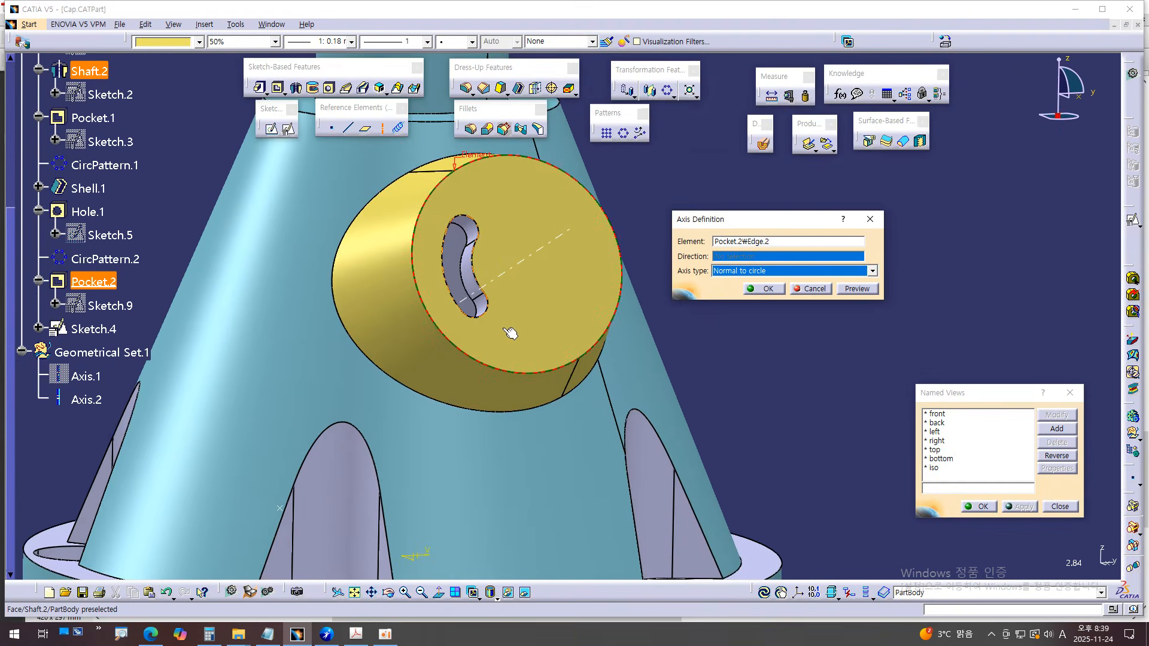
middle_click_drag(510, 334, 767, 317)
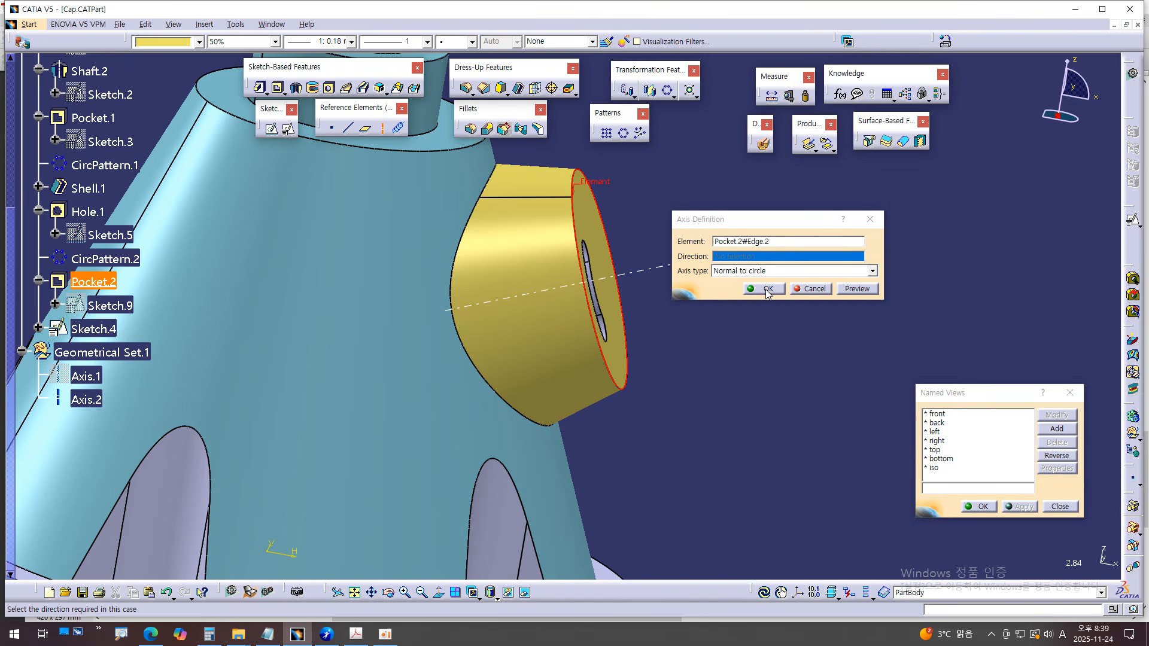
left_click(765, 289)
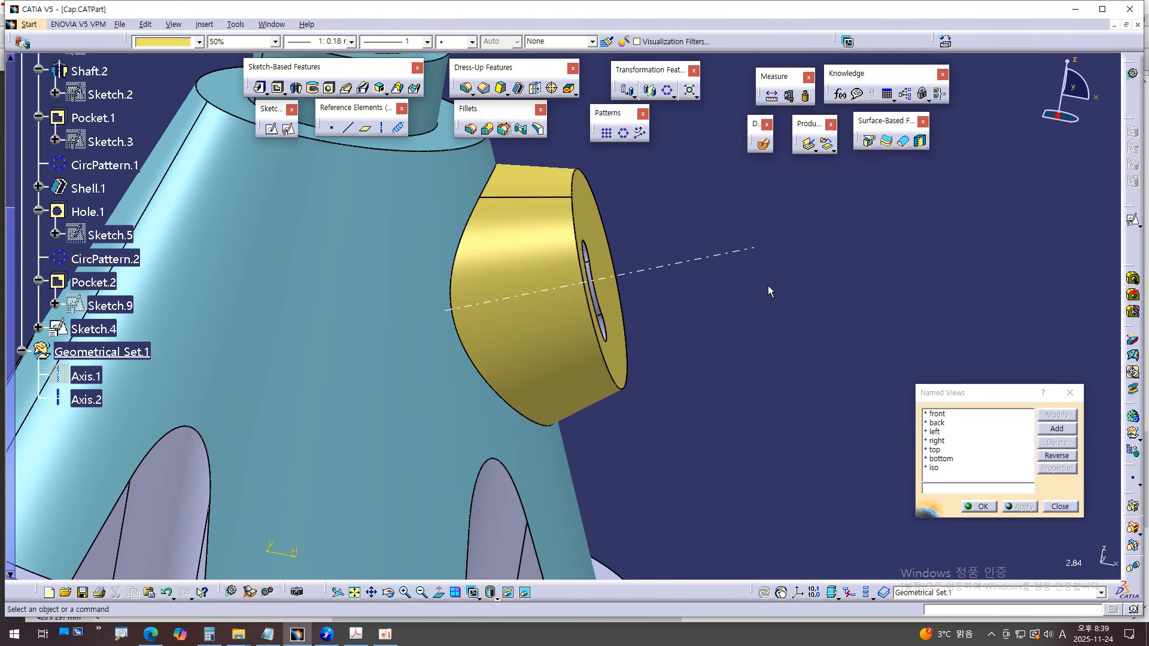
- Start a circular pattern of the arc slot pocket in the inclined boss's end wall
middle_click_drag(760, 197, 678, 319)
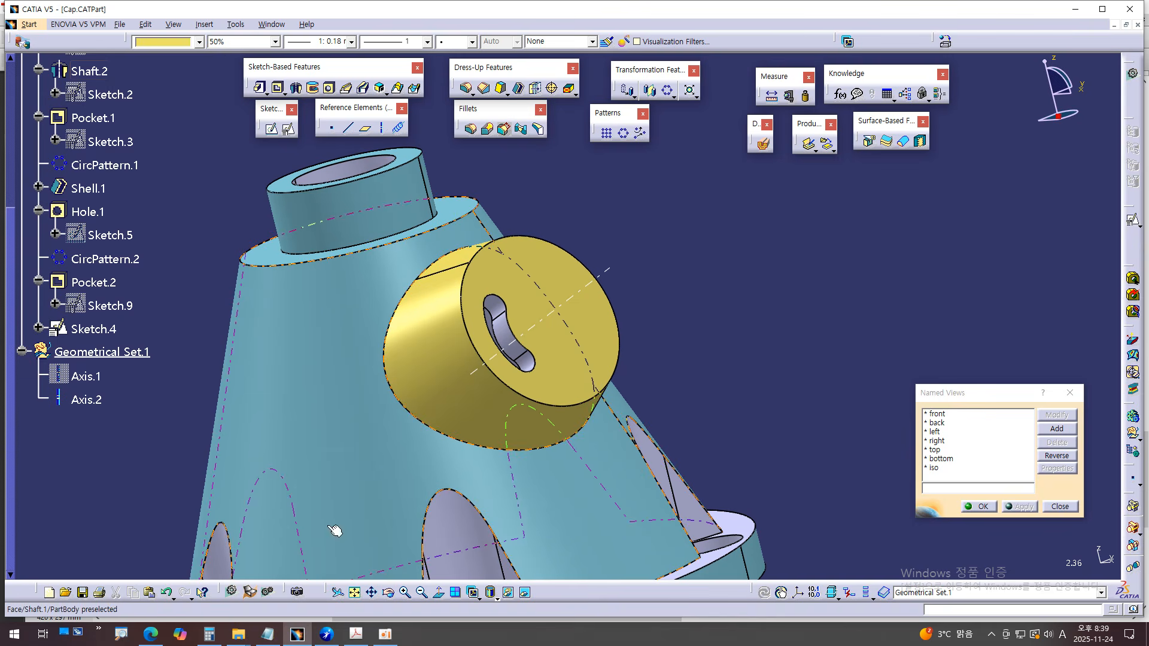
left_click(102, 282)
left_click(97, 276)
double_click(97, 276)
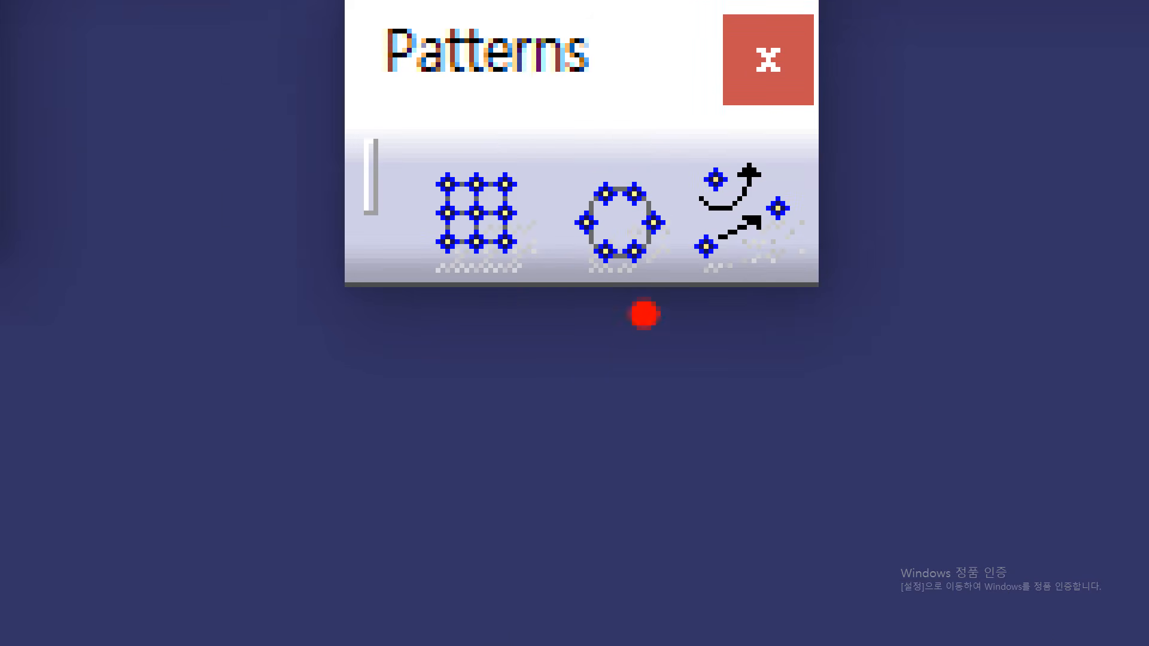
mouse_move(629, 177)
left_mouse_down()
mouse_move(599, 108)
mouse_move(641, 128)
left_mouse_up()
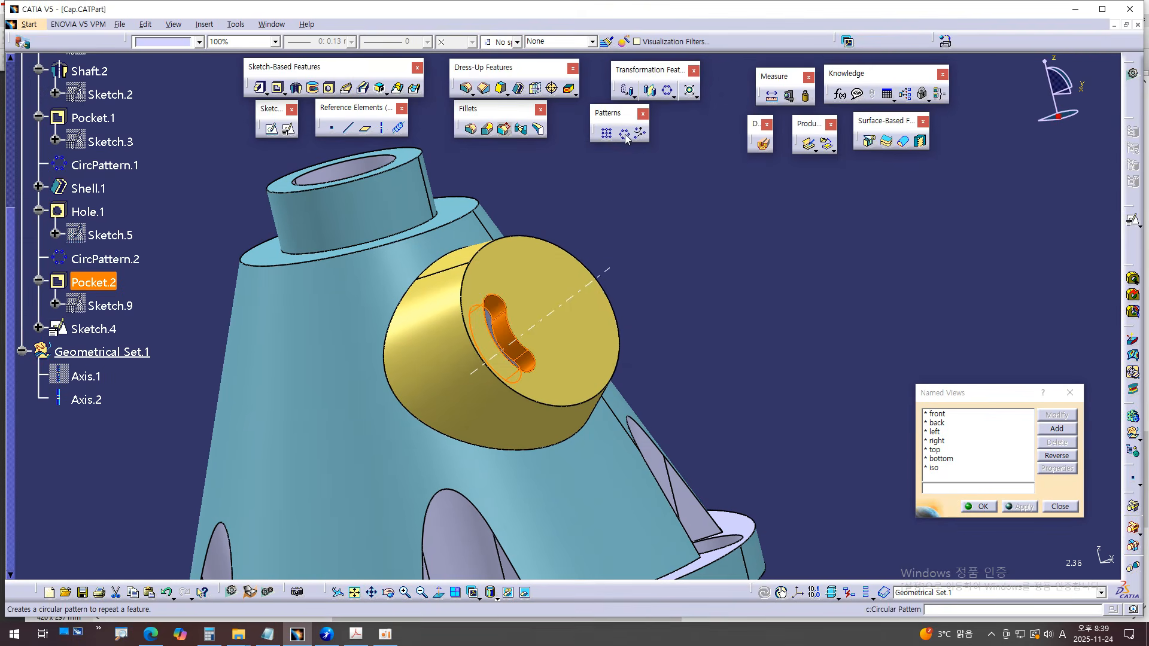
left_click(620, 222)
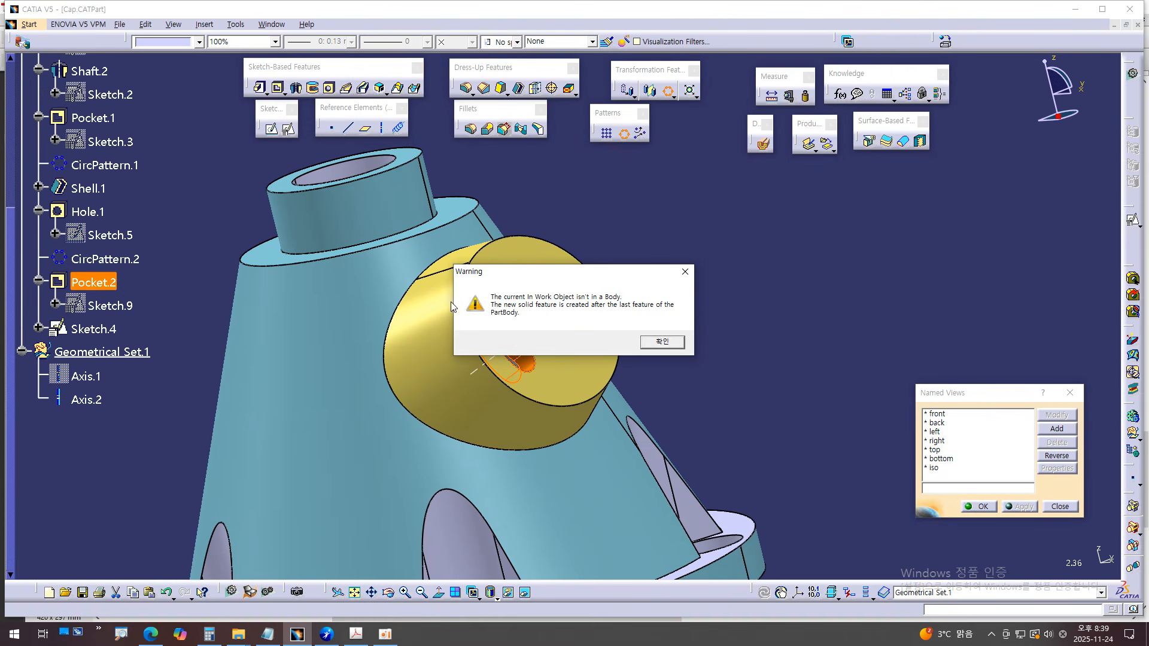
left_click(662, 343)
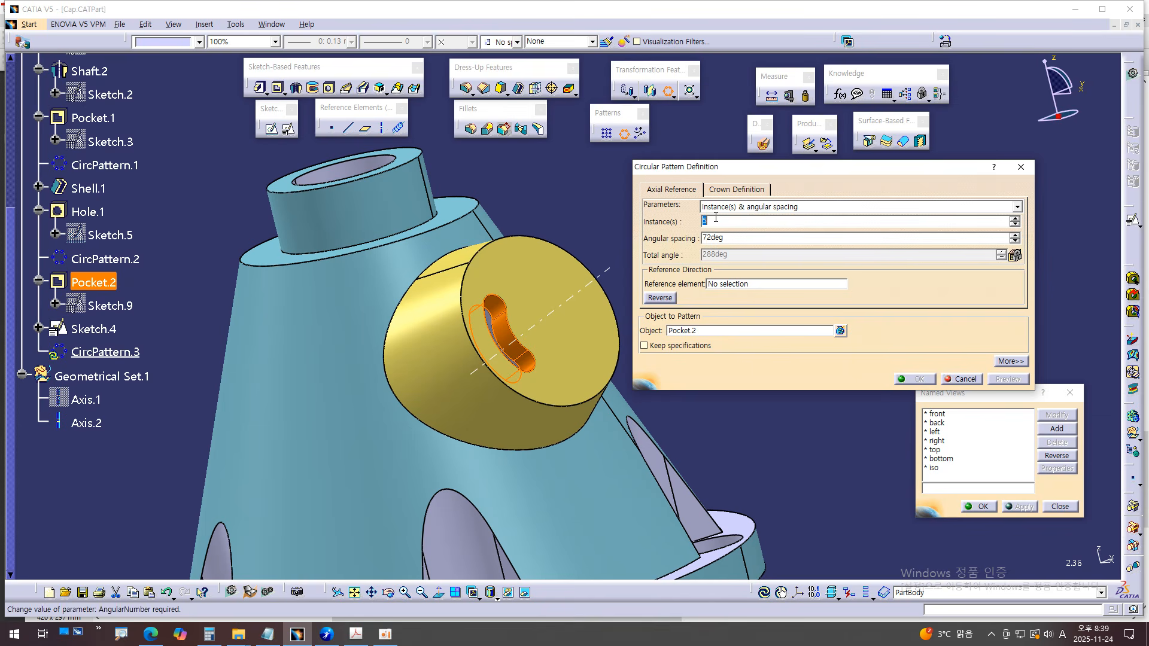
- Set the circular pattern to Complete crown with 3 instances and mark up the settings and reference element in red
left_click(739, 207)
left_click(727, 246)
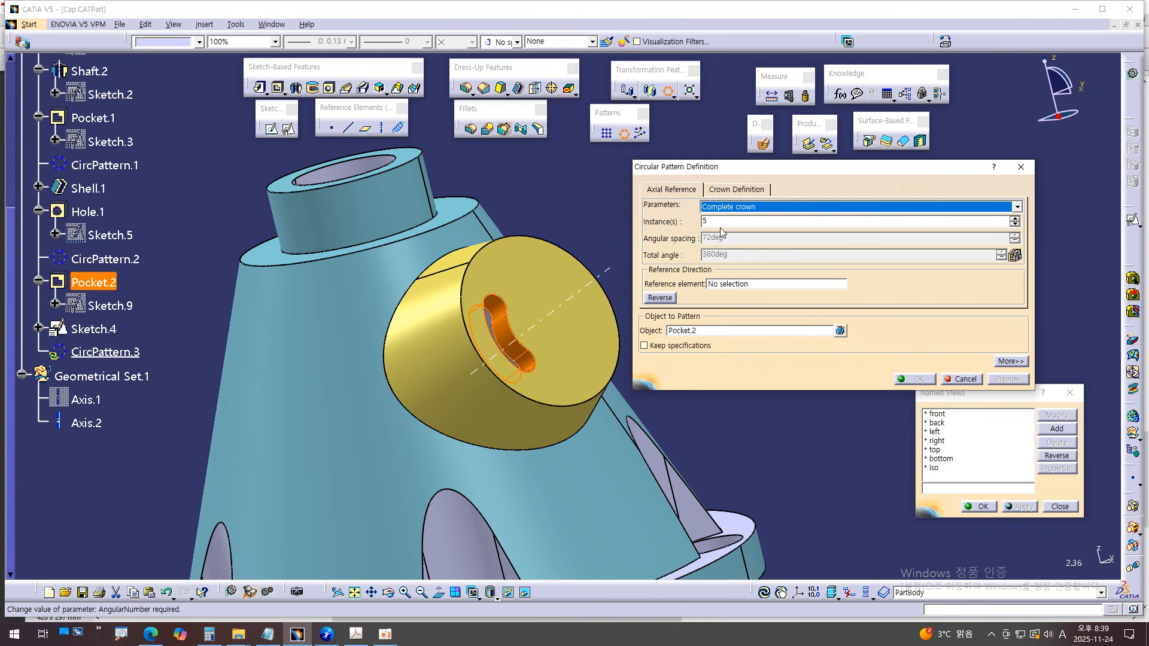
double_click(720, 221)
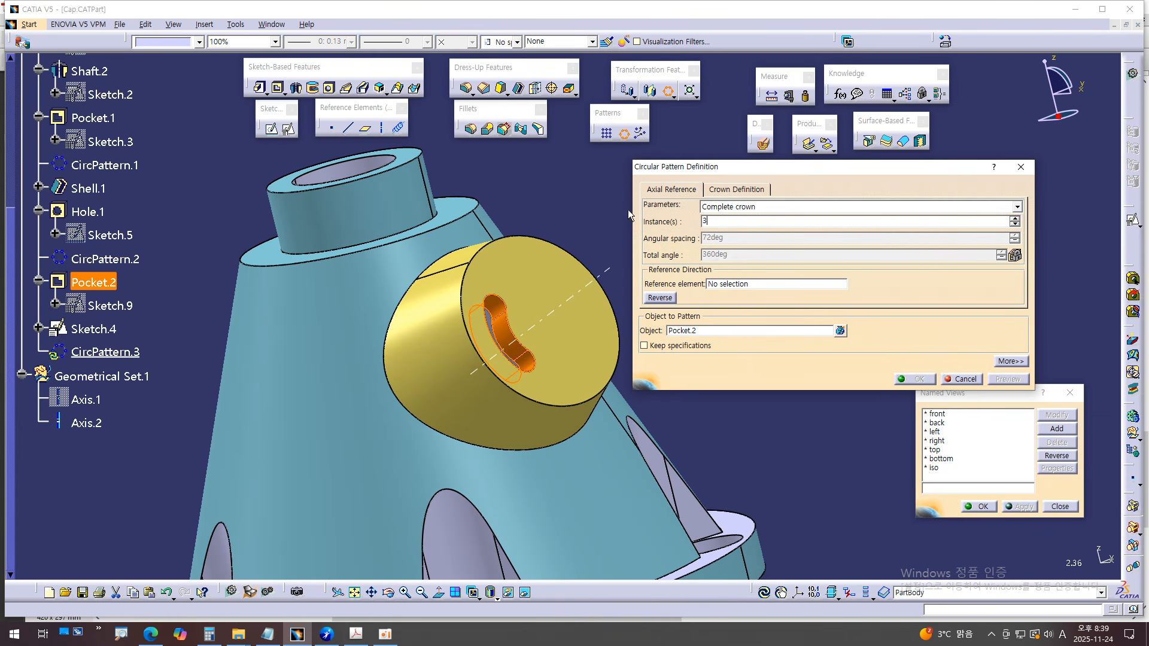
key("Return")
scroll(586, 203, "up", 3)
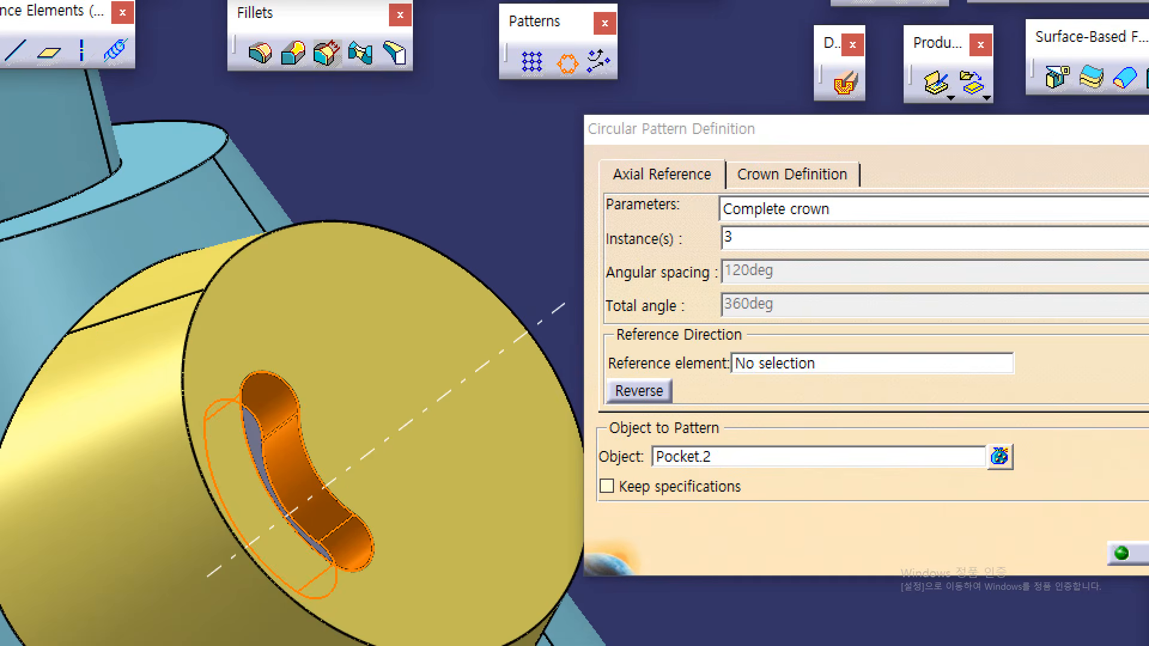
mouse_move(704, 192)
left_mouse_down()
mouse_move(843, 234)
mouse_move(761, 193)
left_mouse_up()
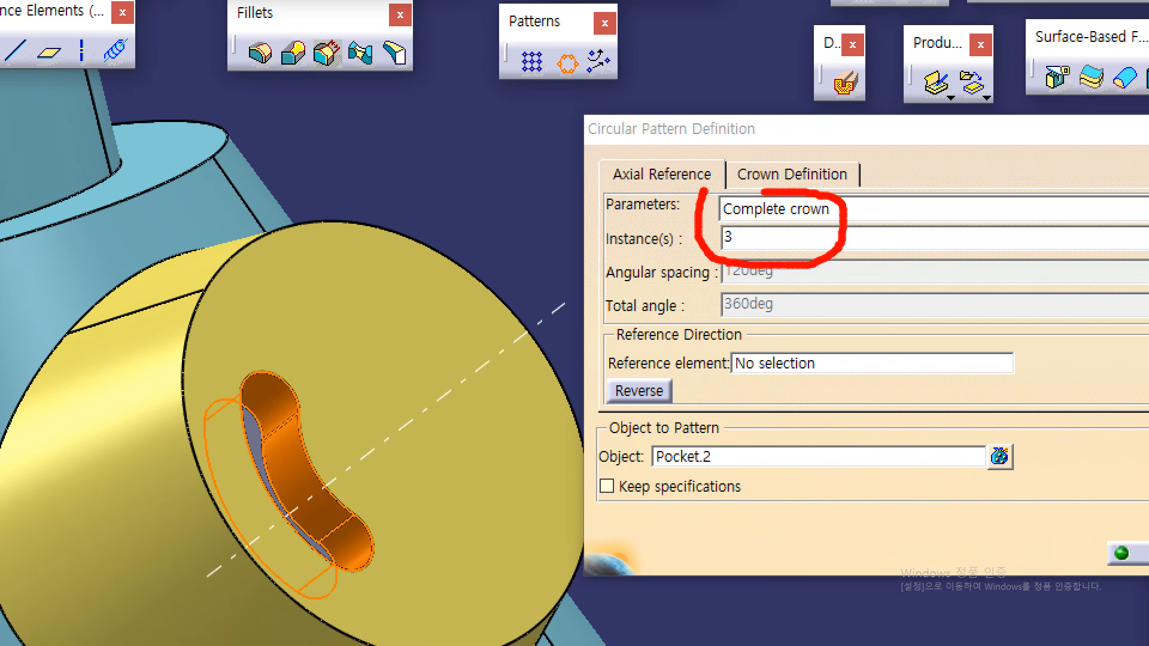
left_click_drag(731, 363, 844, 362)
- Use the inclined boss's reference axis as the pattern's reference element, create the pattern and hide the axis
left_click(824, 360)
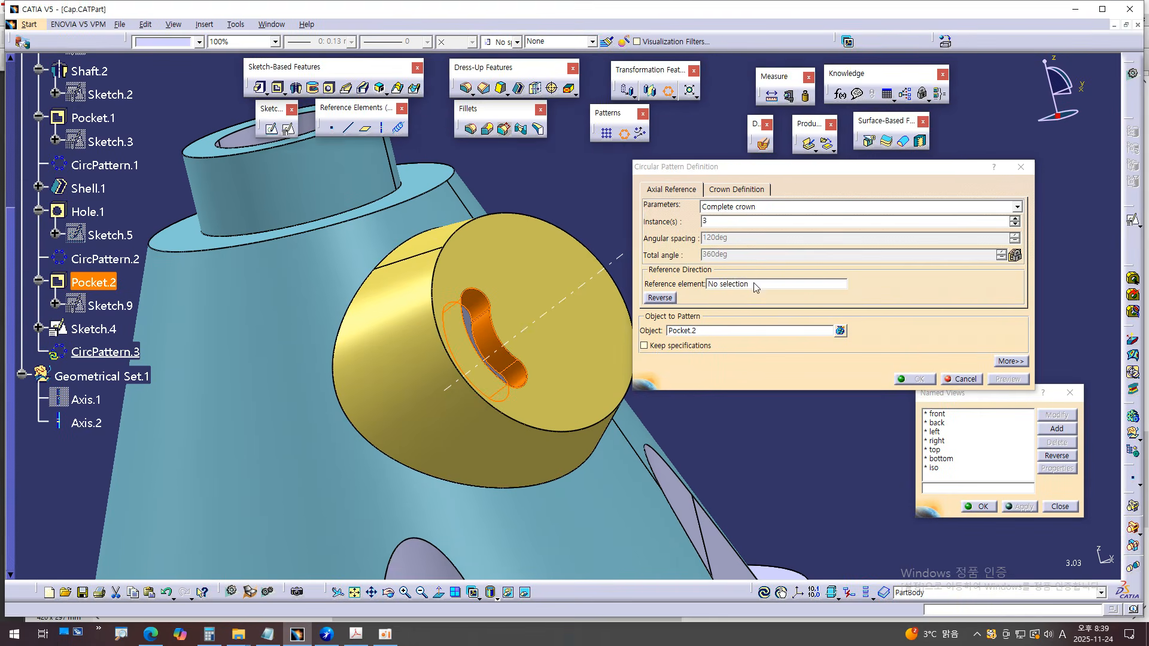
left_click(622, 258)
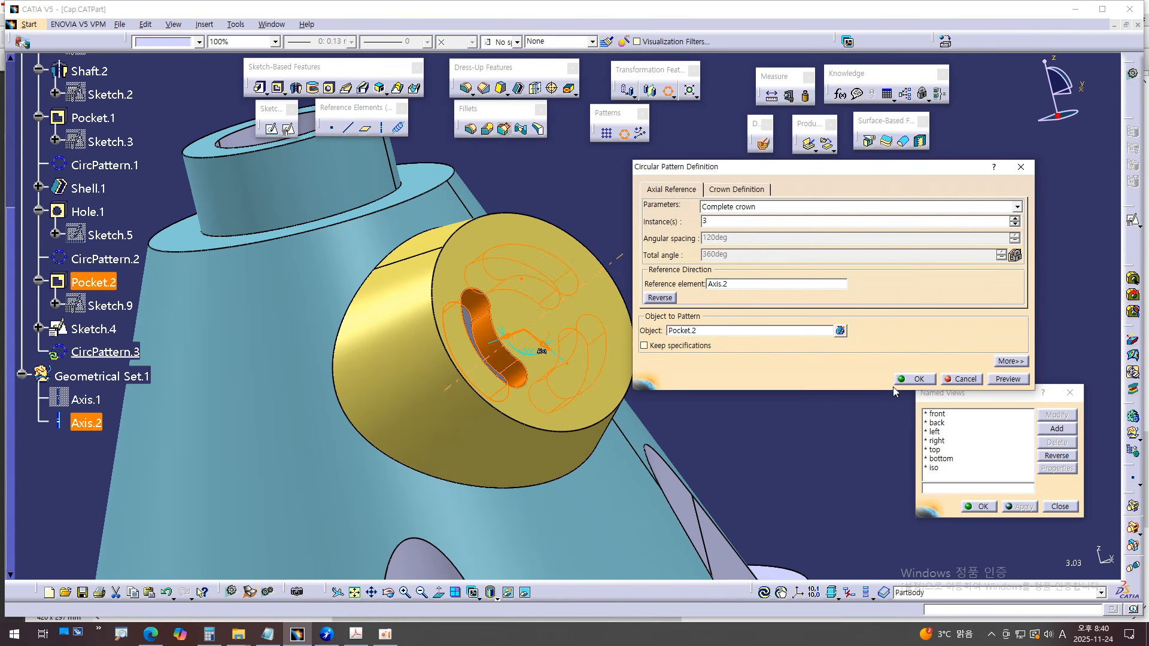
left_click(914, 379)
middle_click_drag(757, 287, 695, 336)
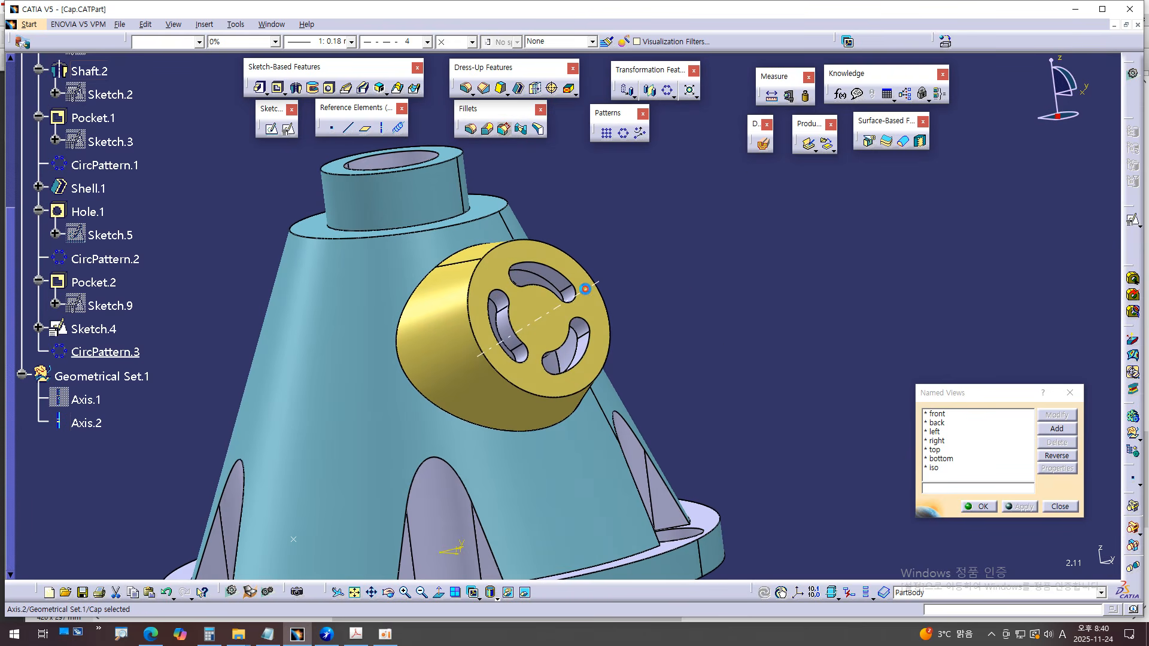
middle_click_drag(683, 288, 684, 385)
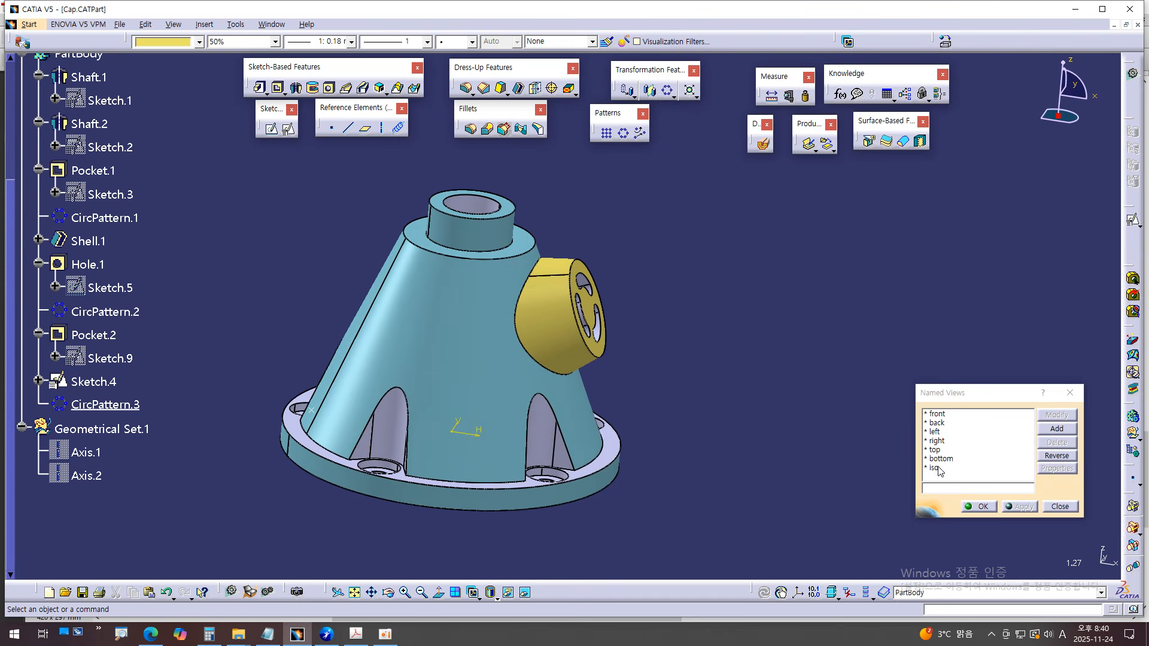
- Section the cap dynamically along the zx plane, seen from the front
left_click(937, 414)
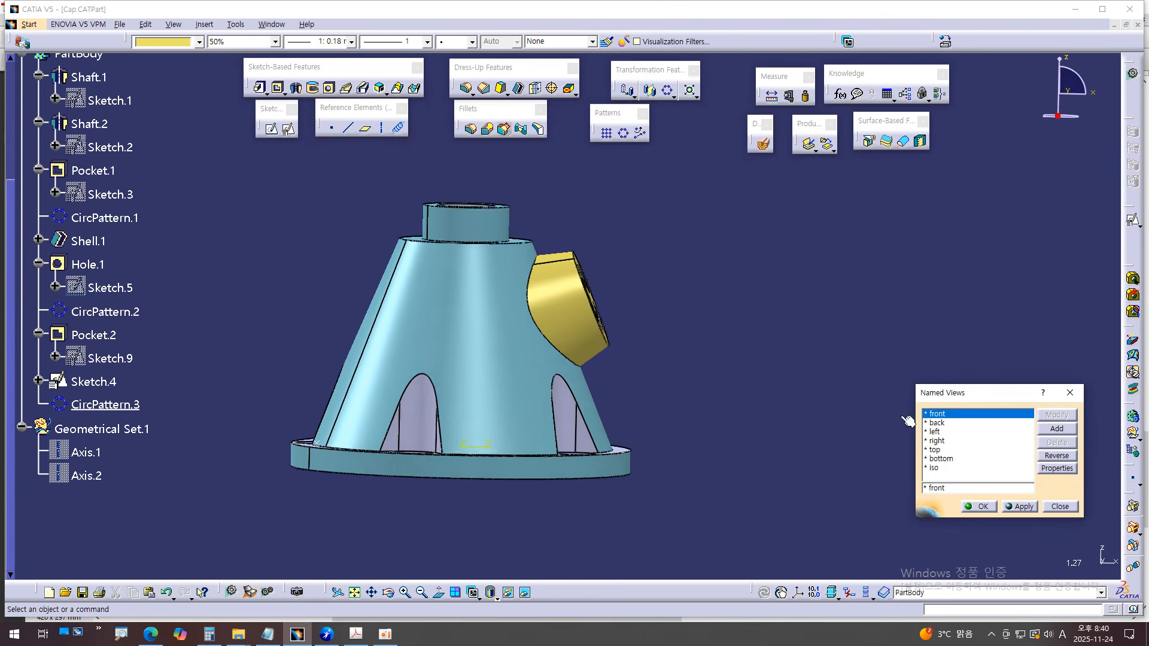
middle_click_drag(641, 364, 720, 346)
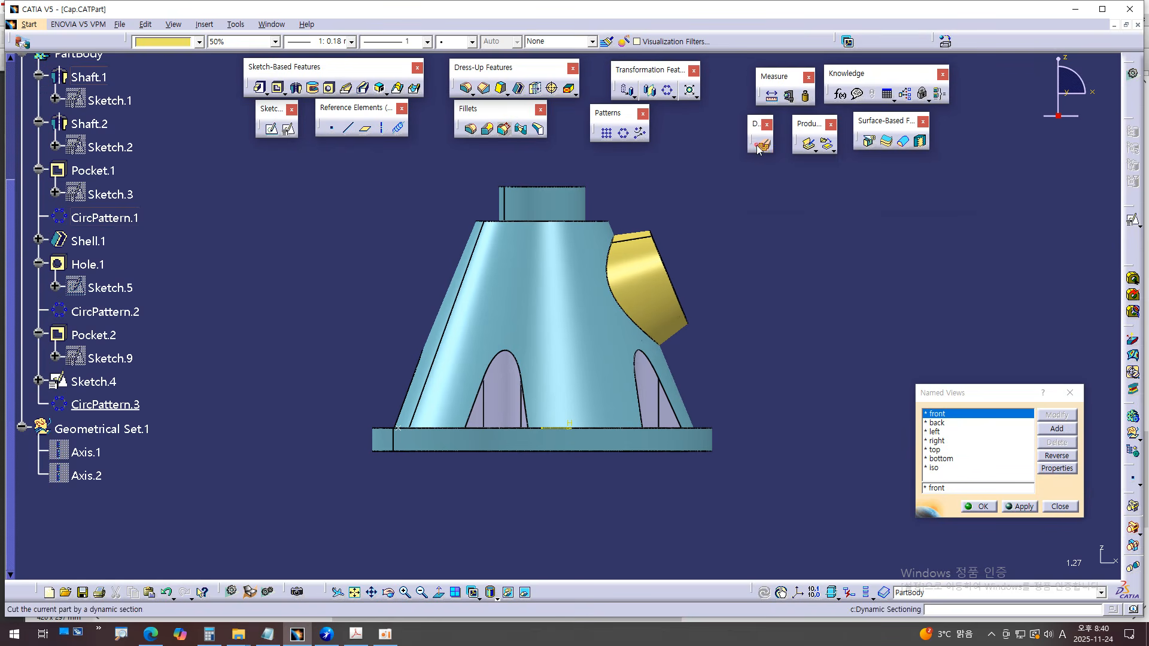
left_click(759, 146)
scroll(217, 293, "up", 3)
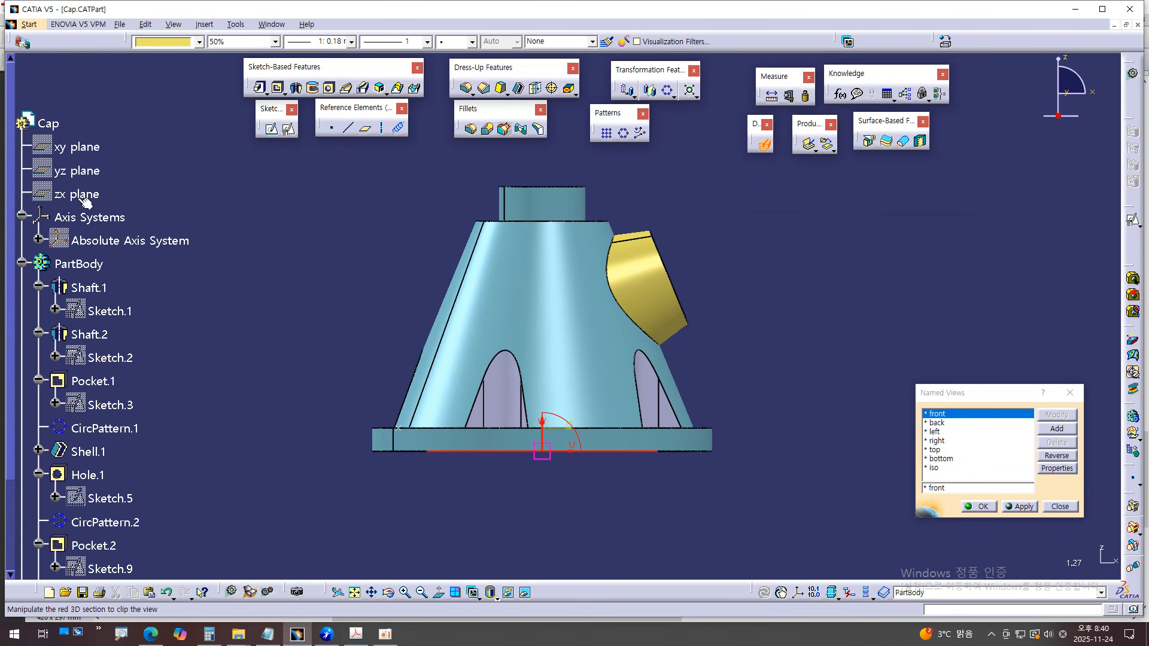
left_click(72, 194)
- Compare the section view of drawing 17.pdf in Acrobat with the sectioned cap in CATIA, and turn the dynamic section off
key("alt+Tab")
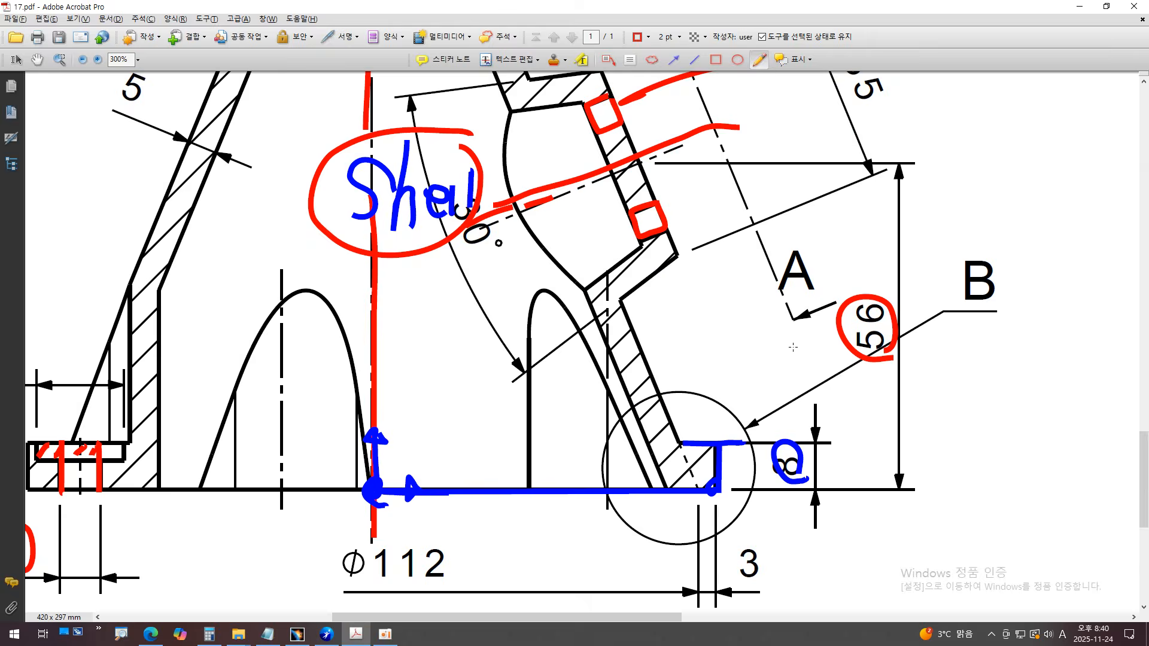
mouse_move(644, 211)
left_mouse_down()
mouse_move(447, 167)
mouse_move(277, 309)
mouse_move(420, 499)
mouse_move(652, 335)
left_mouse_up()
key("alt+Tab")
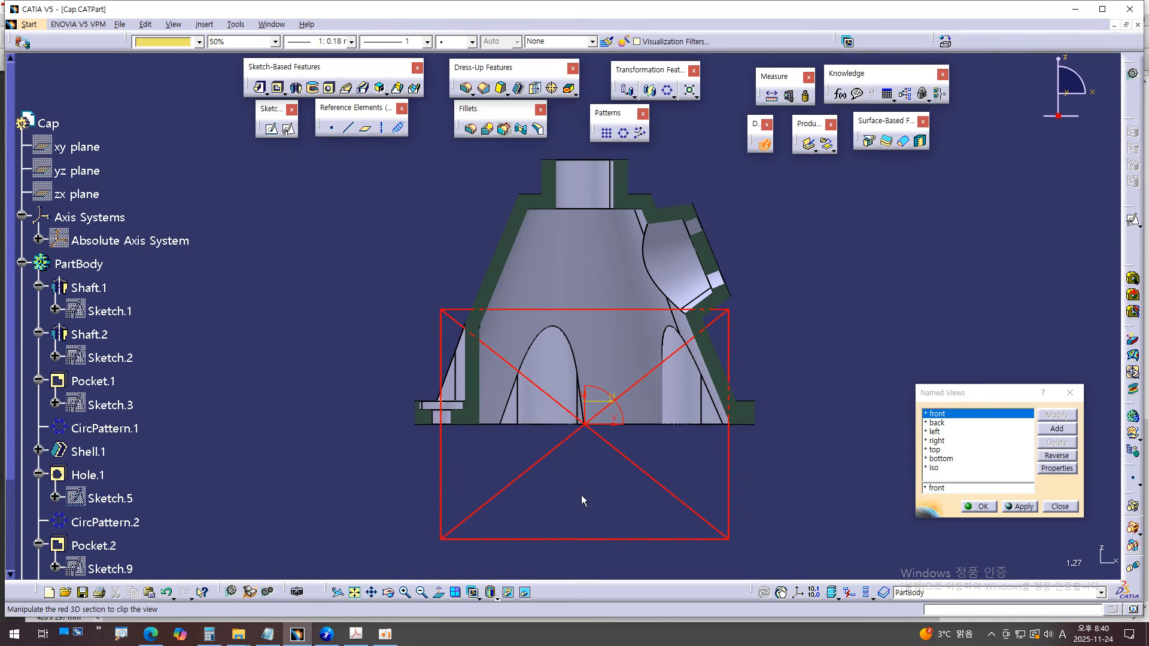
middle_click_drag(695, 340, 651, 370)
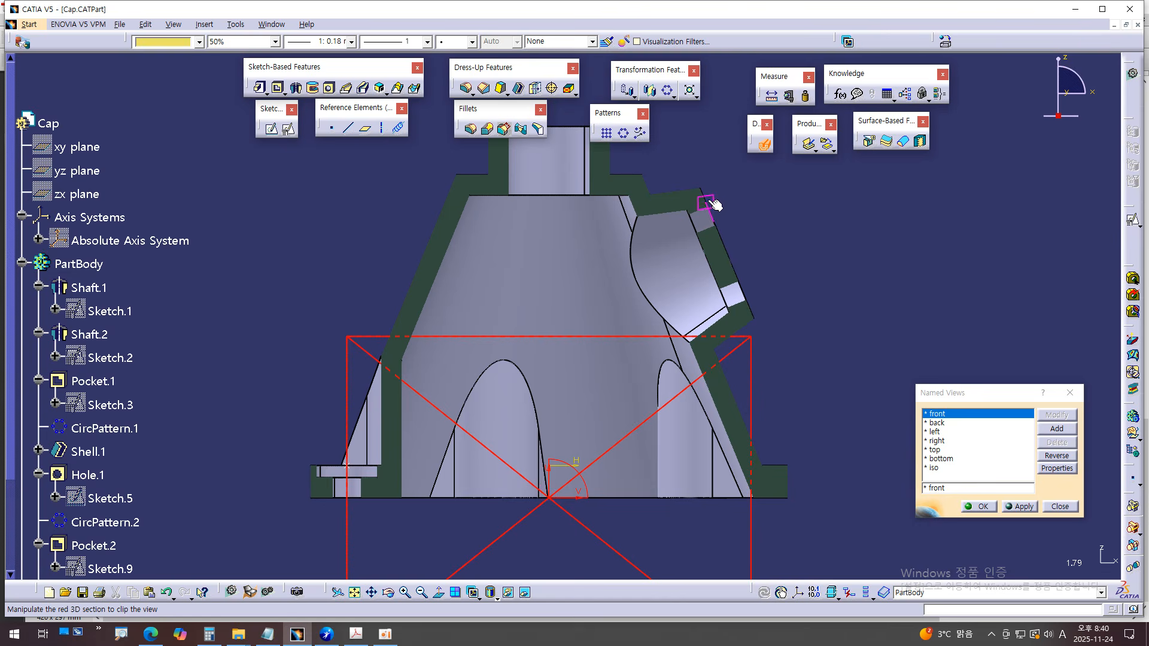
middle_click_drag(634, 236, 627, 266)
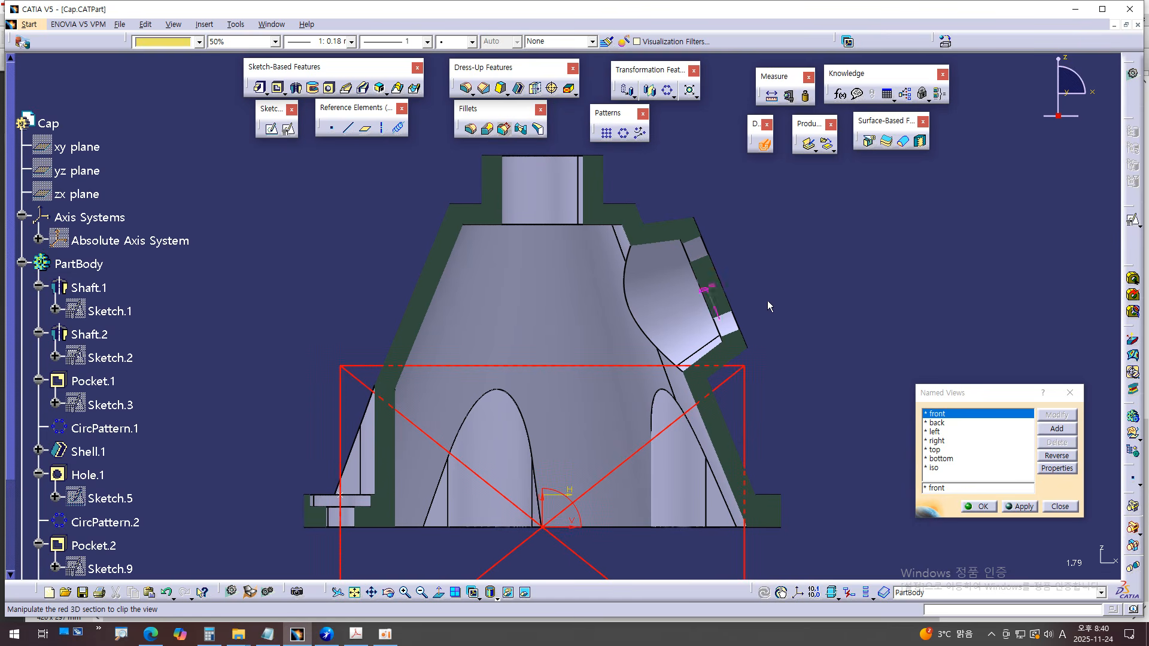
middle_click_drag(825, 269, 826, 290, "ctrl")
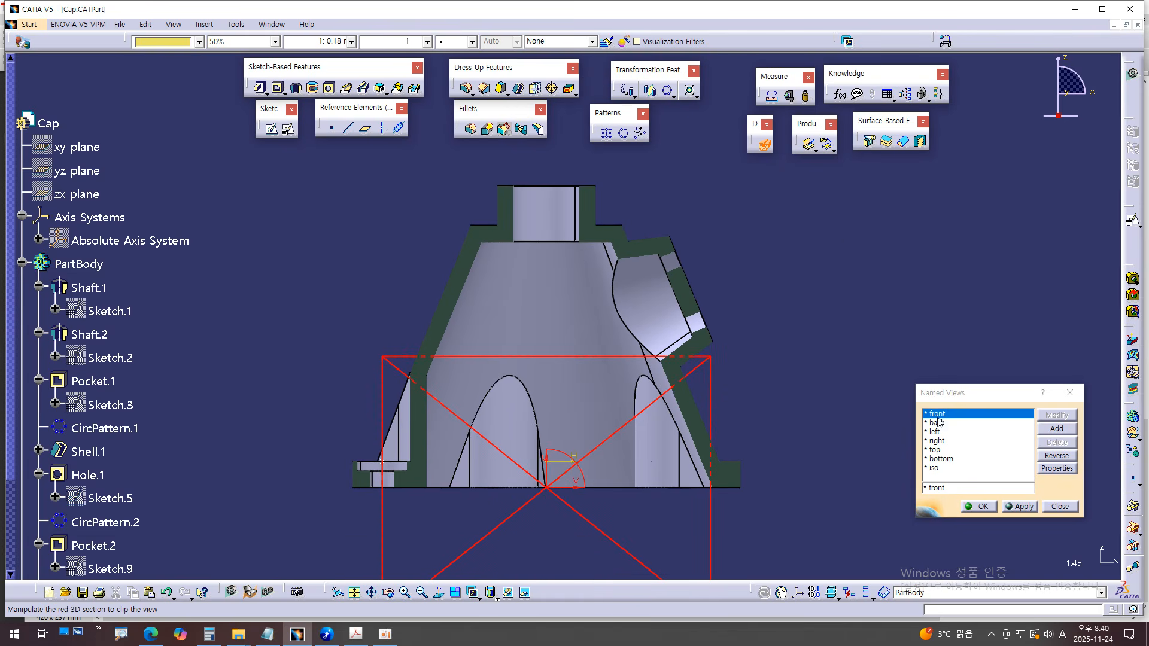
left_click(764, 146)
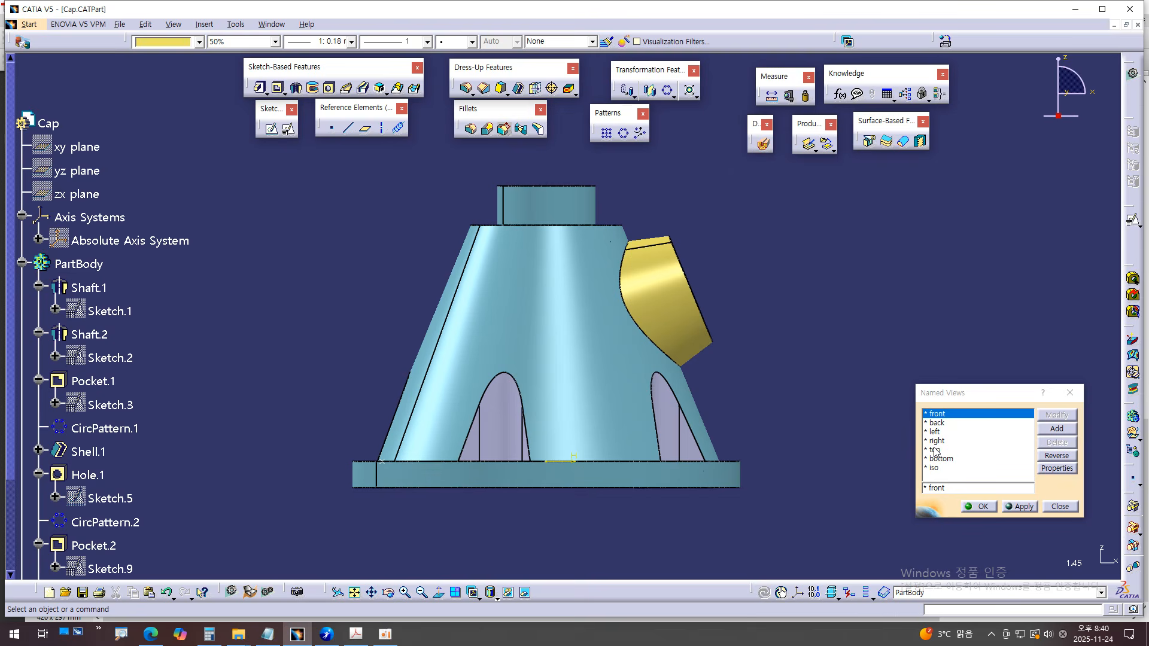
- Examine the complete cap from the top and from an oblique angle, along with its feature tree
left_click(936, 450)
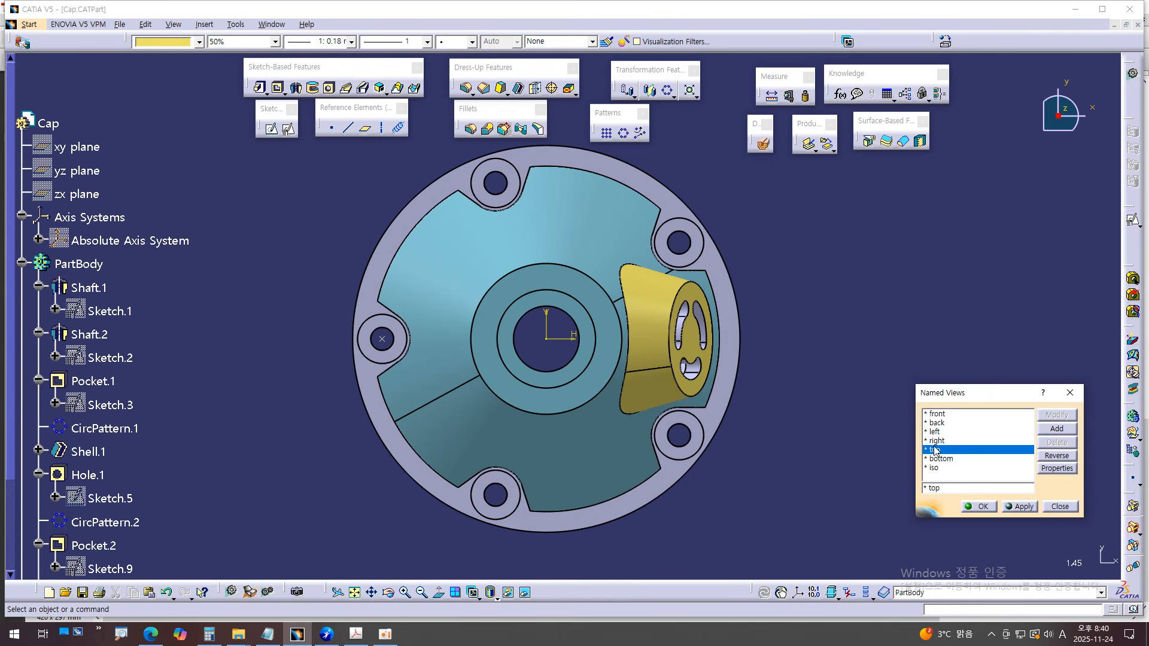
left_click(932, 442)
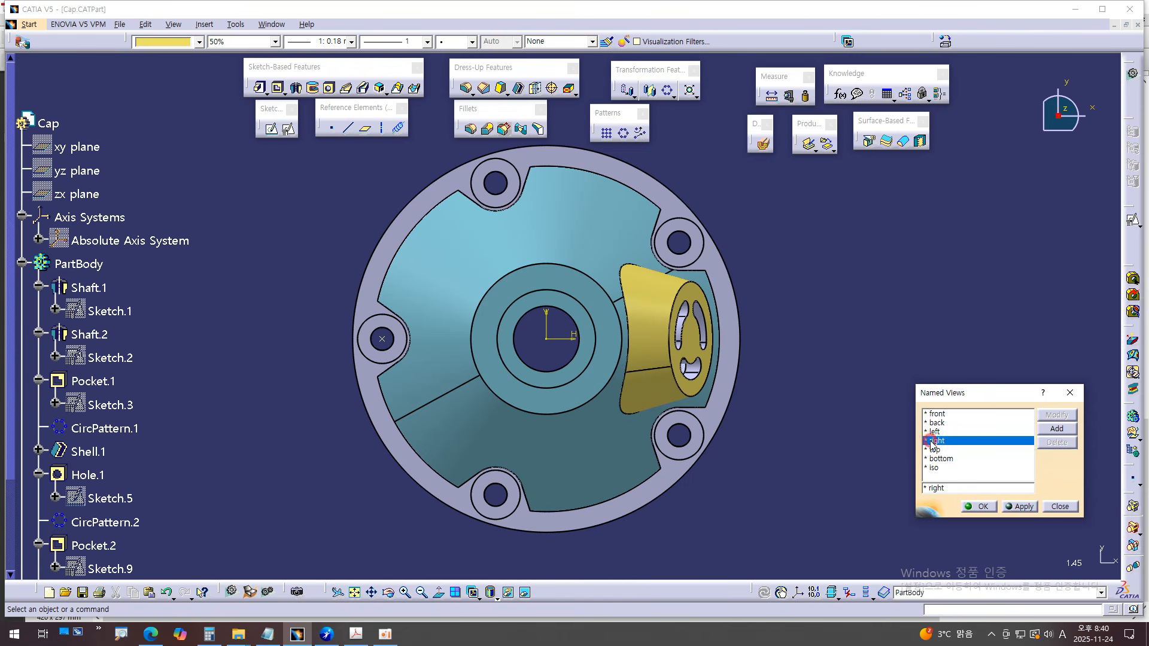
middle_click_drag(843, 336, 760, 305)
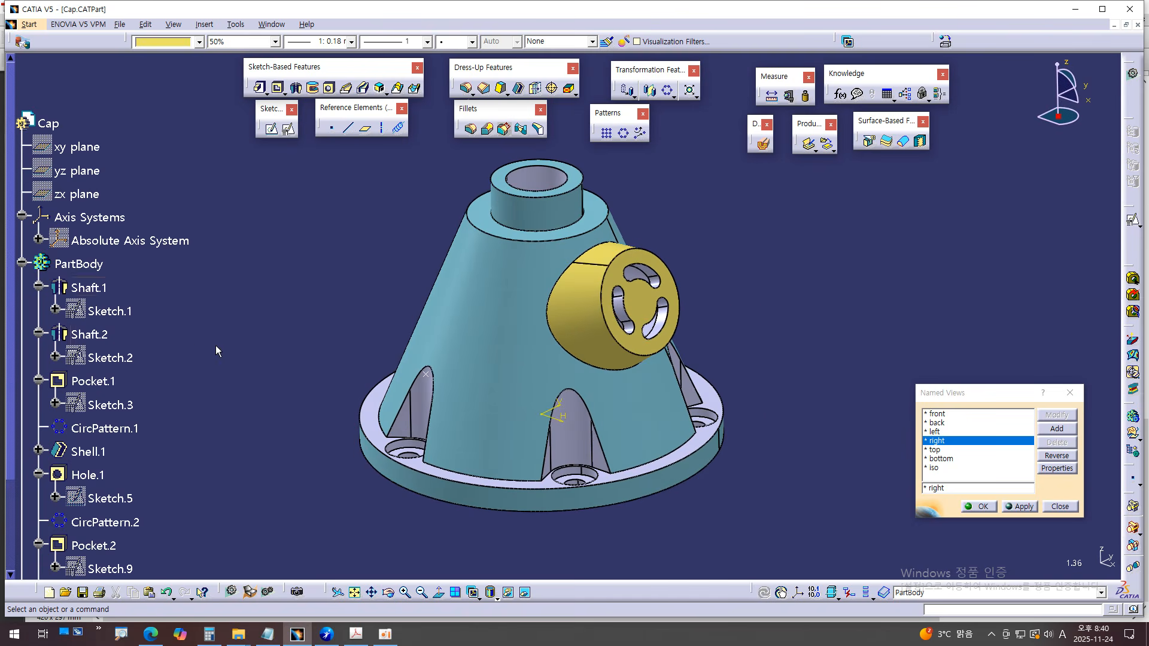
scroll(215, 346, "down", 4)
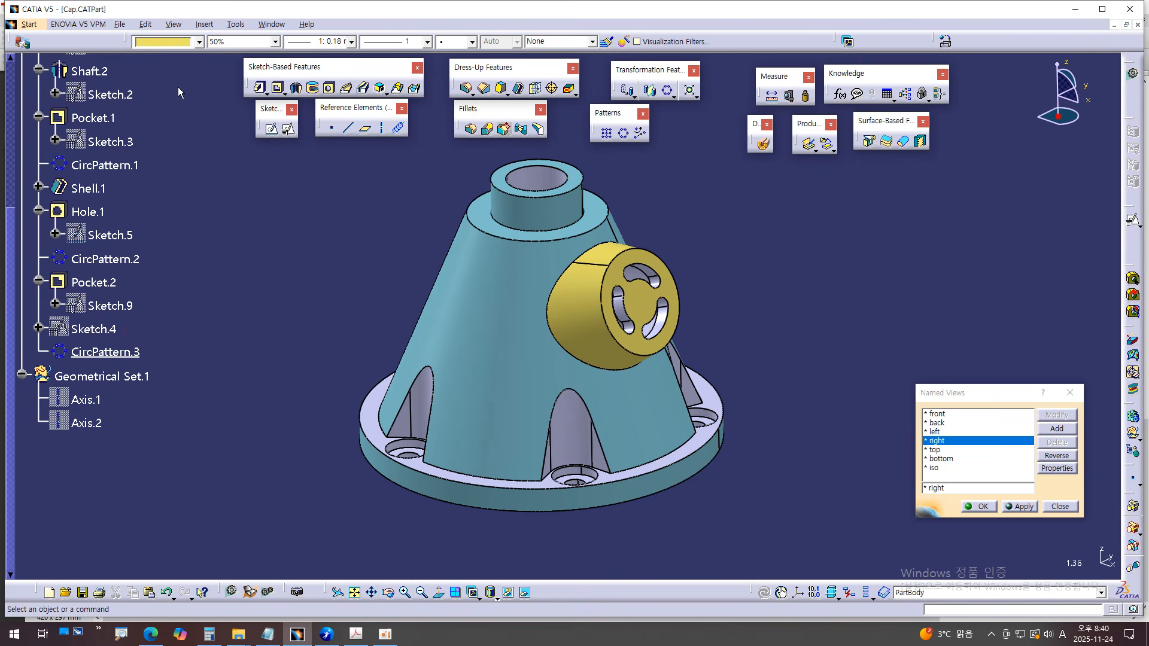
- Save the part file Cap.CATPart
left_click(121, 25)
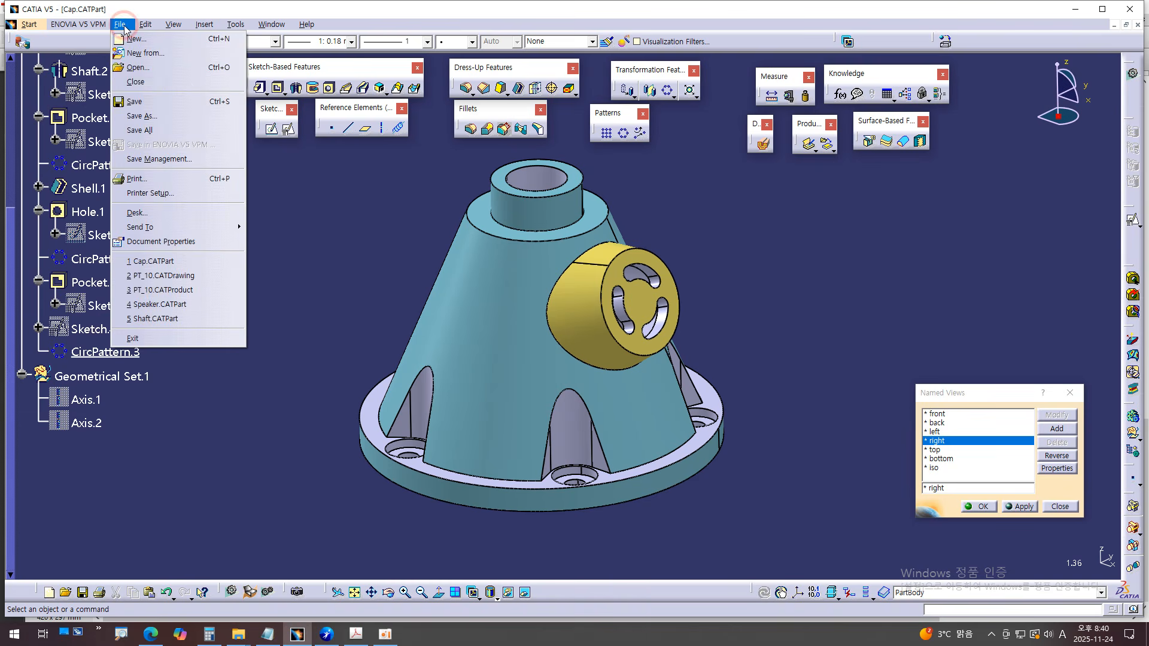
left_click(140, 103)
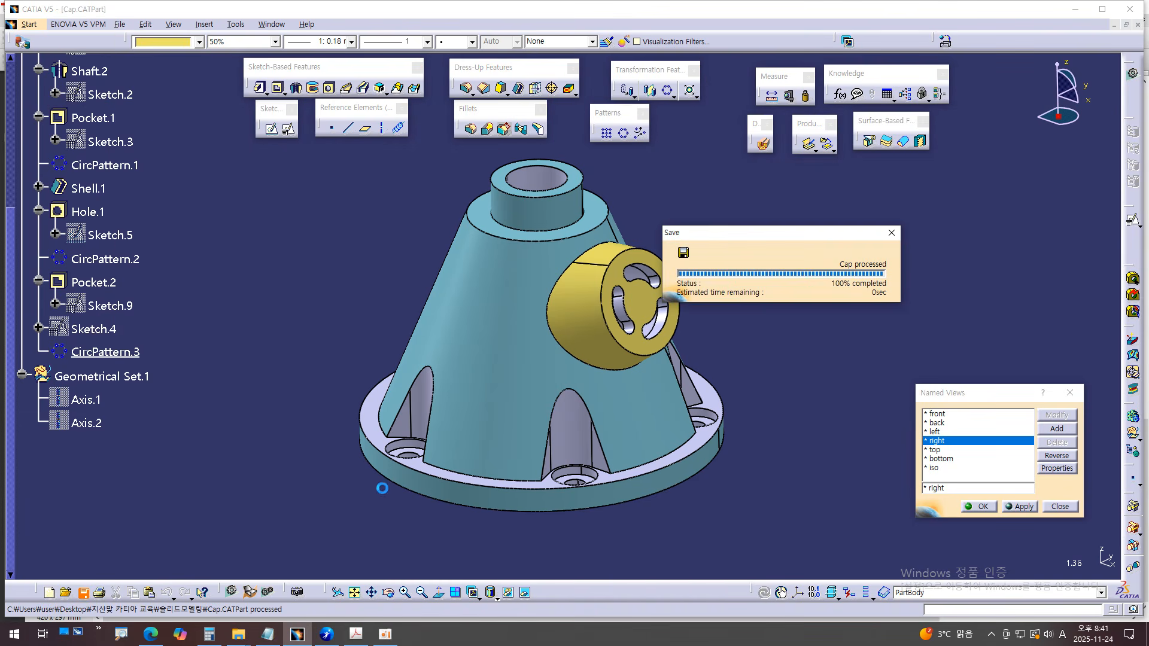
left_click(388, 638)
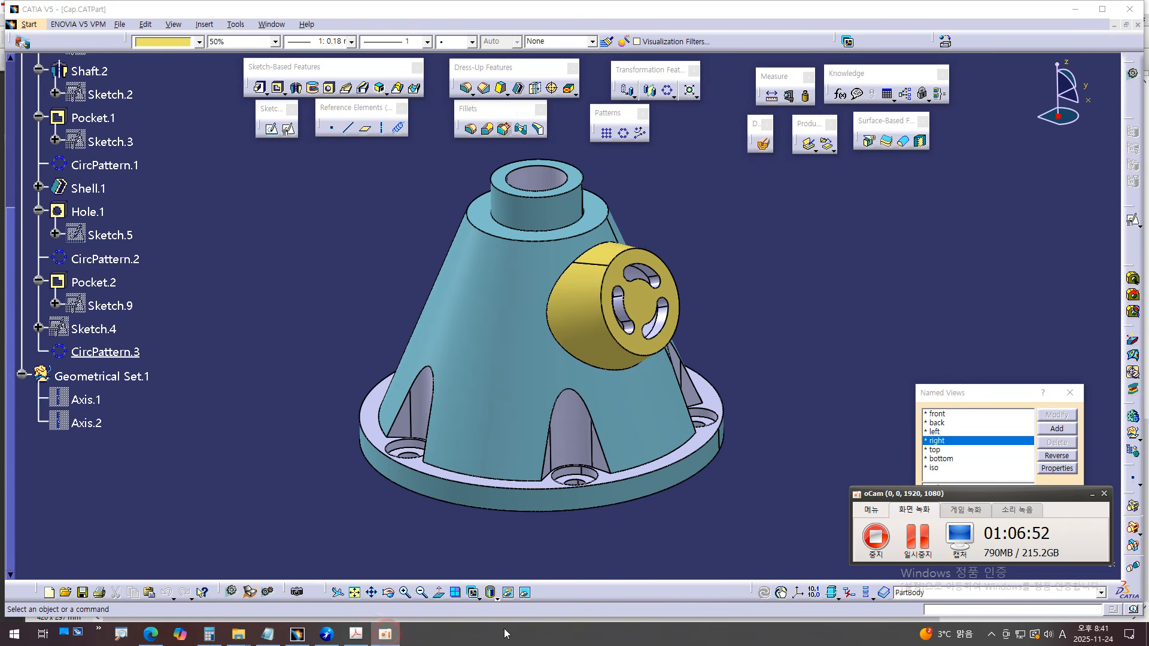